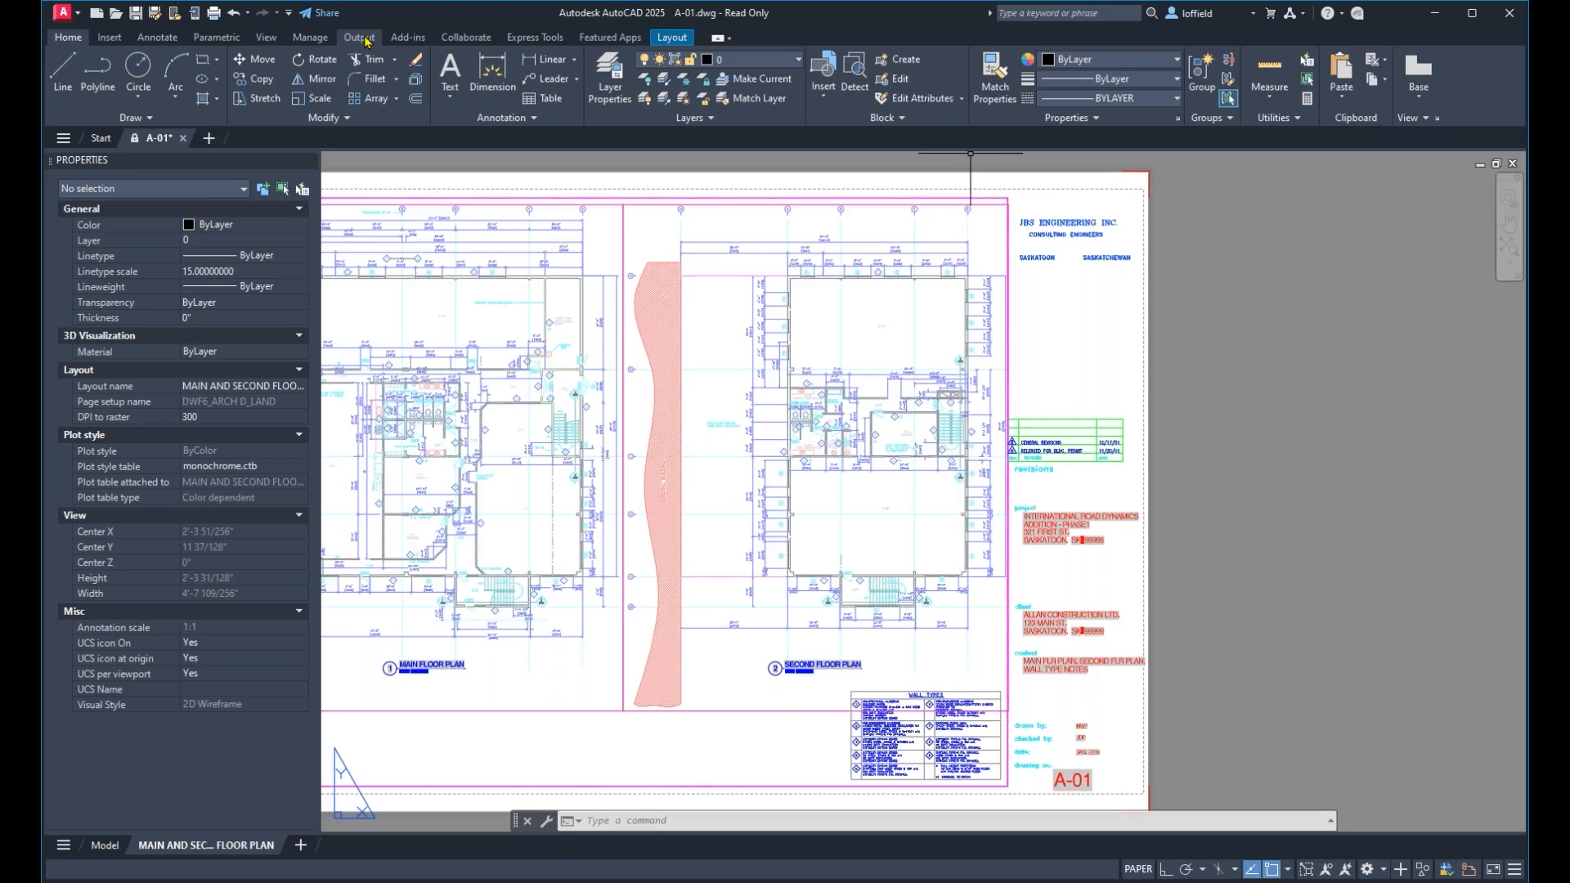
# In the plot and publish options, use Bluebeam PDF as the default output device for new drawings.
pyautogui.click(737, 820)
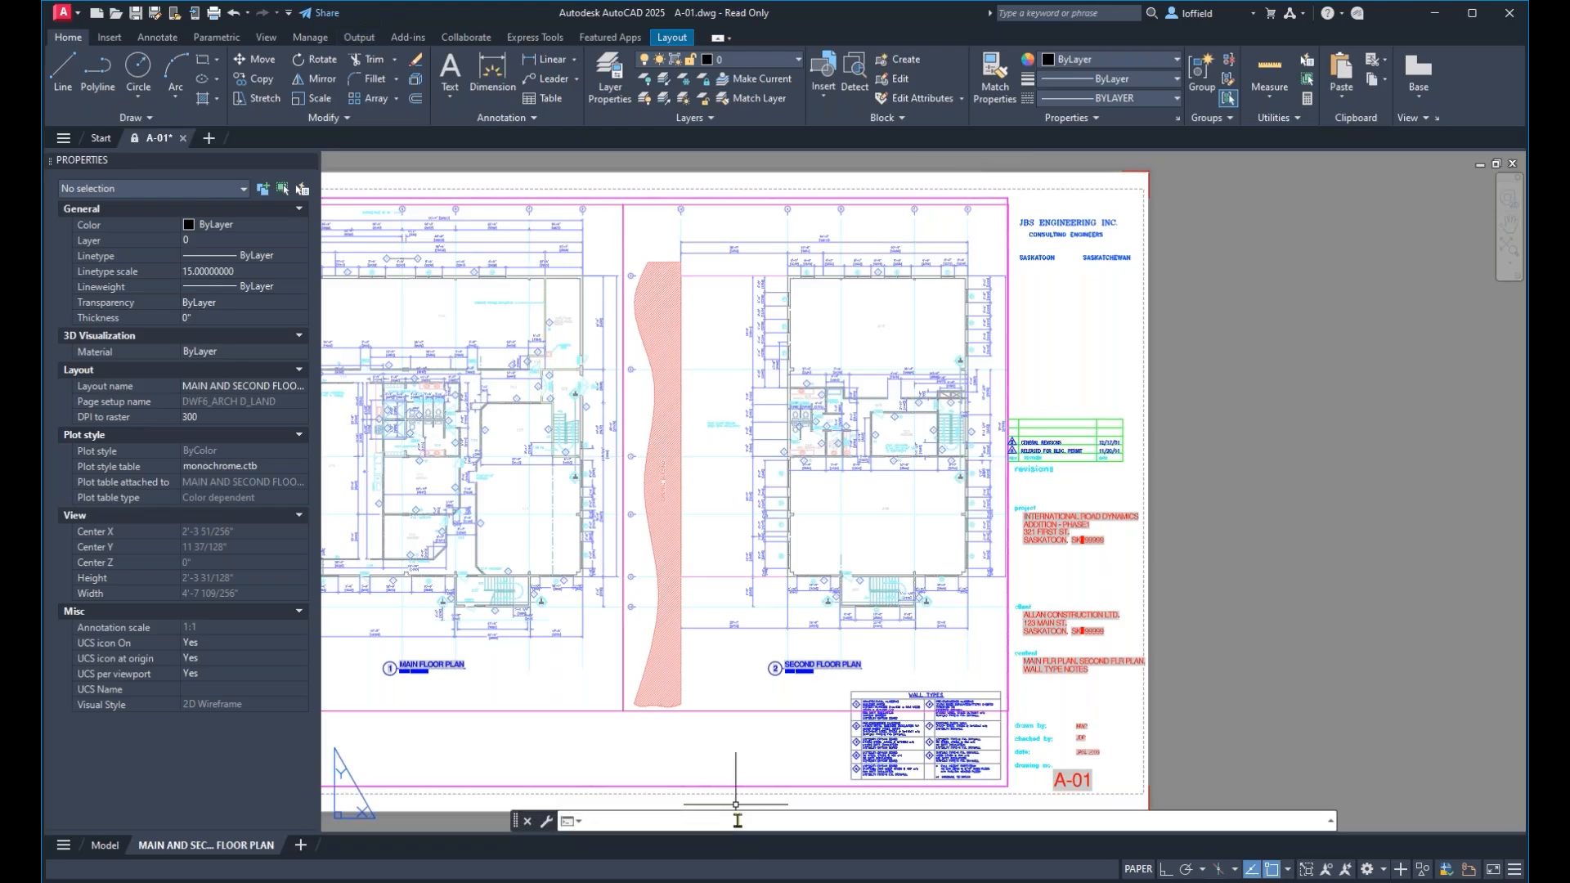
pyautogui.write('option')
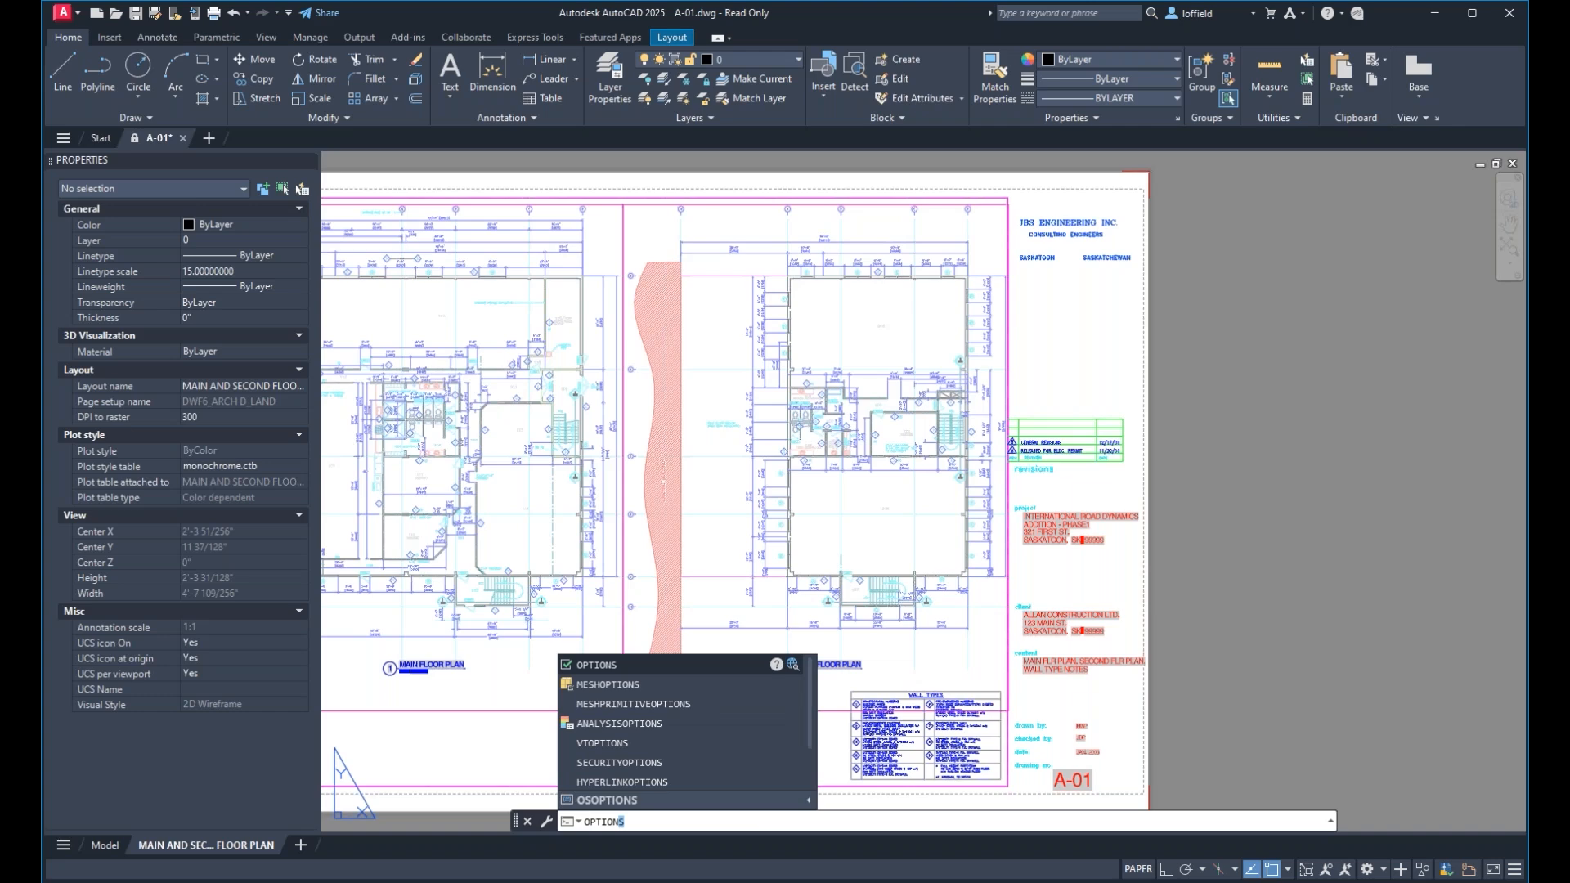
pyautogui.write('s')
pyautogui.press('Return')
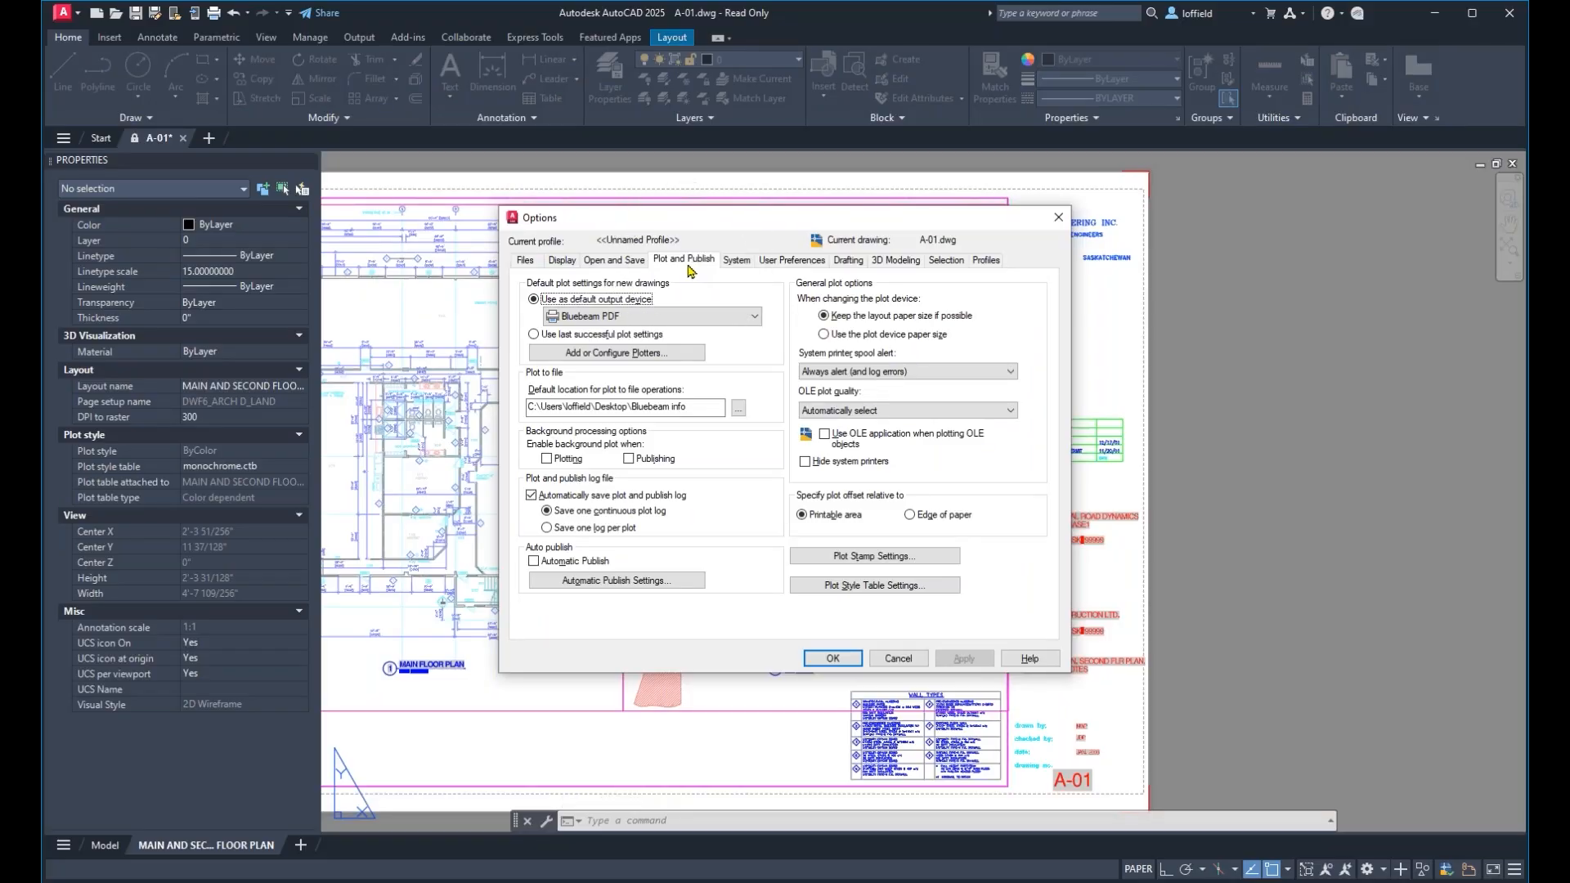
pyautogui.click(713, 319)
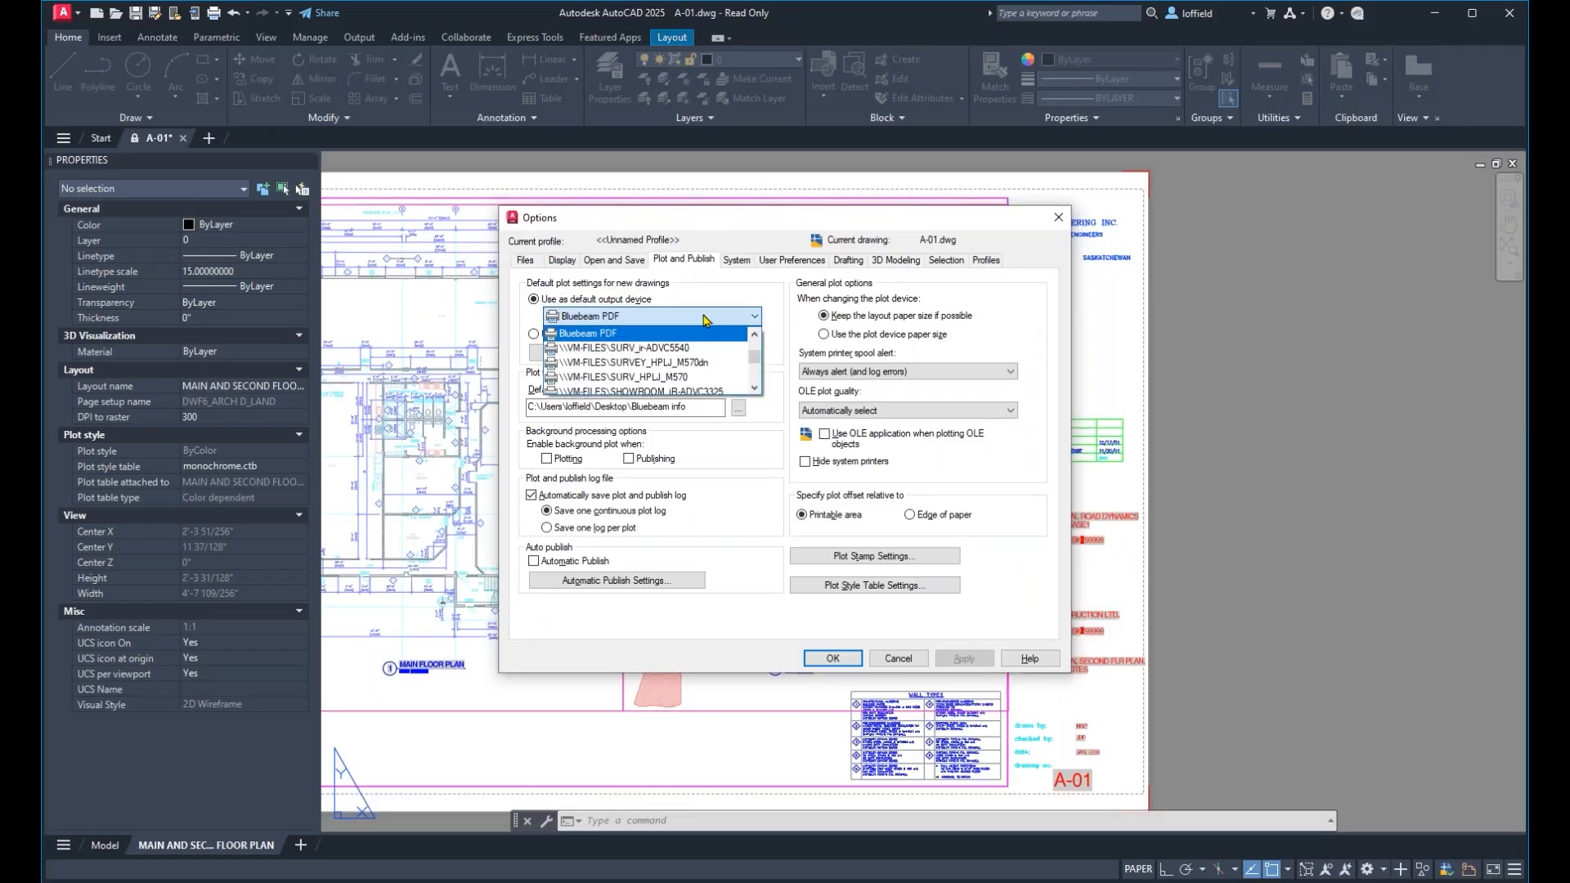
pyautogui.click(688, 339)
pyautogui.click(687, 317)
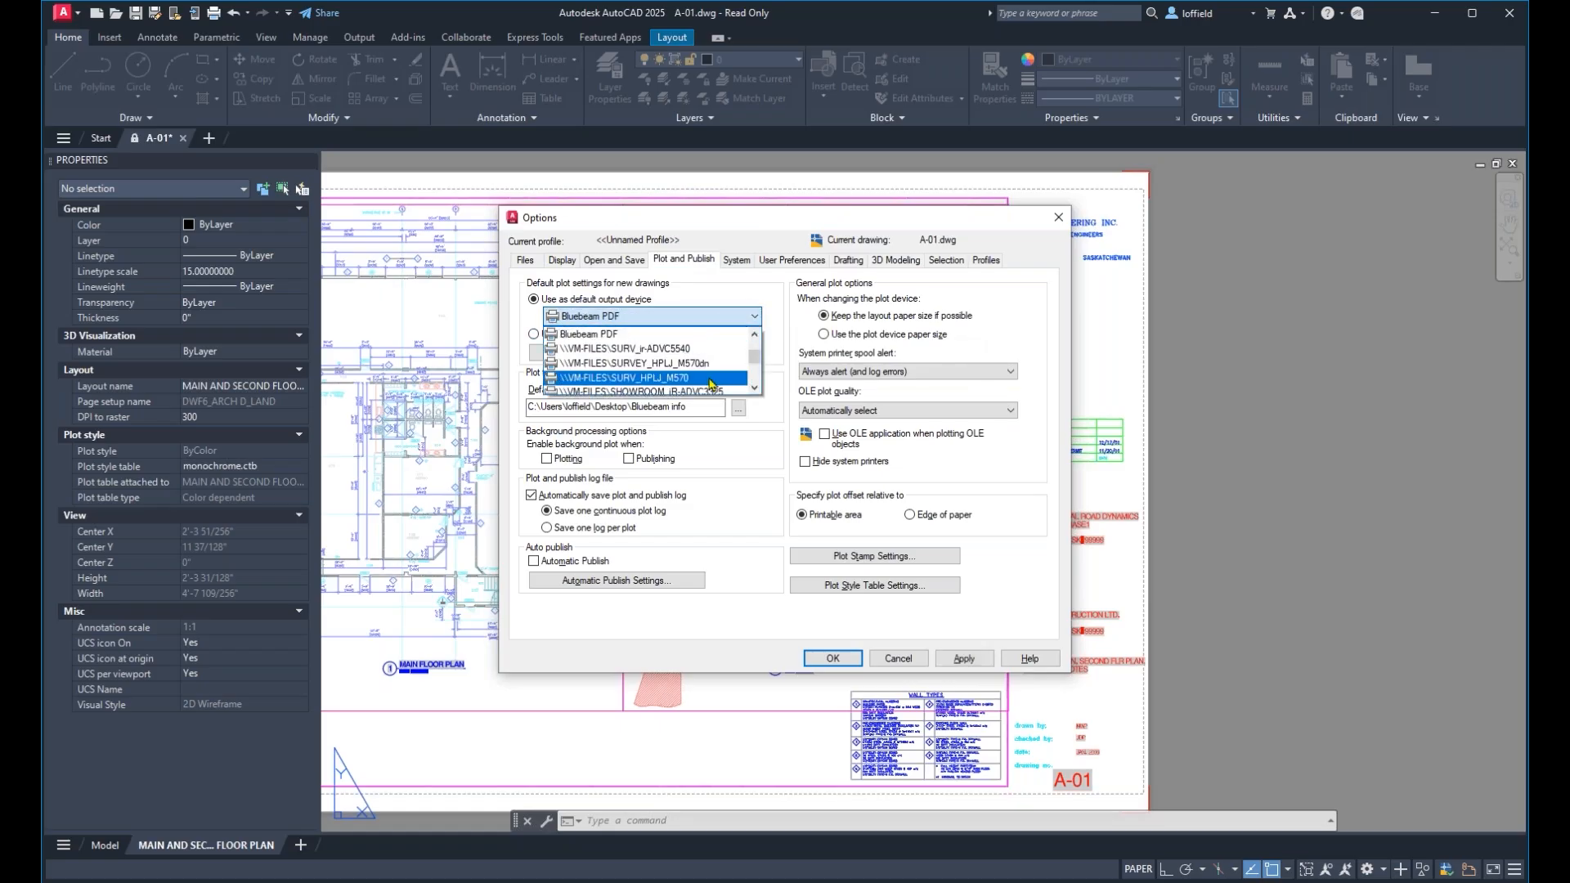
pyautogui.scroll(-3, 708, 376)
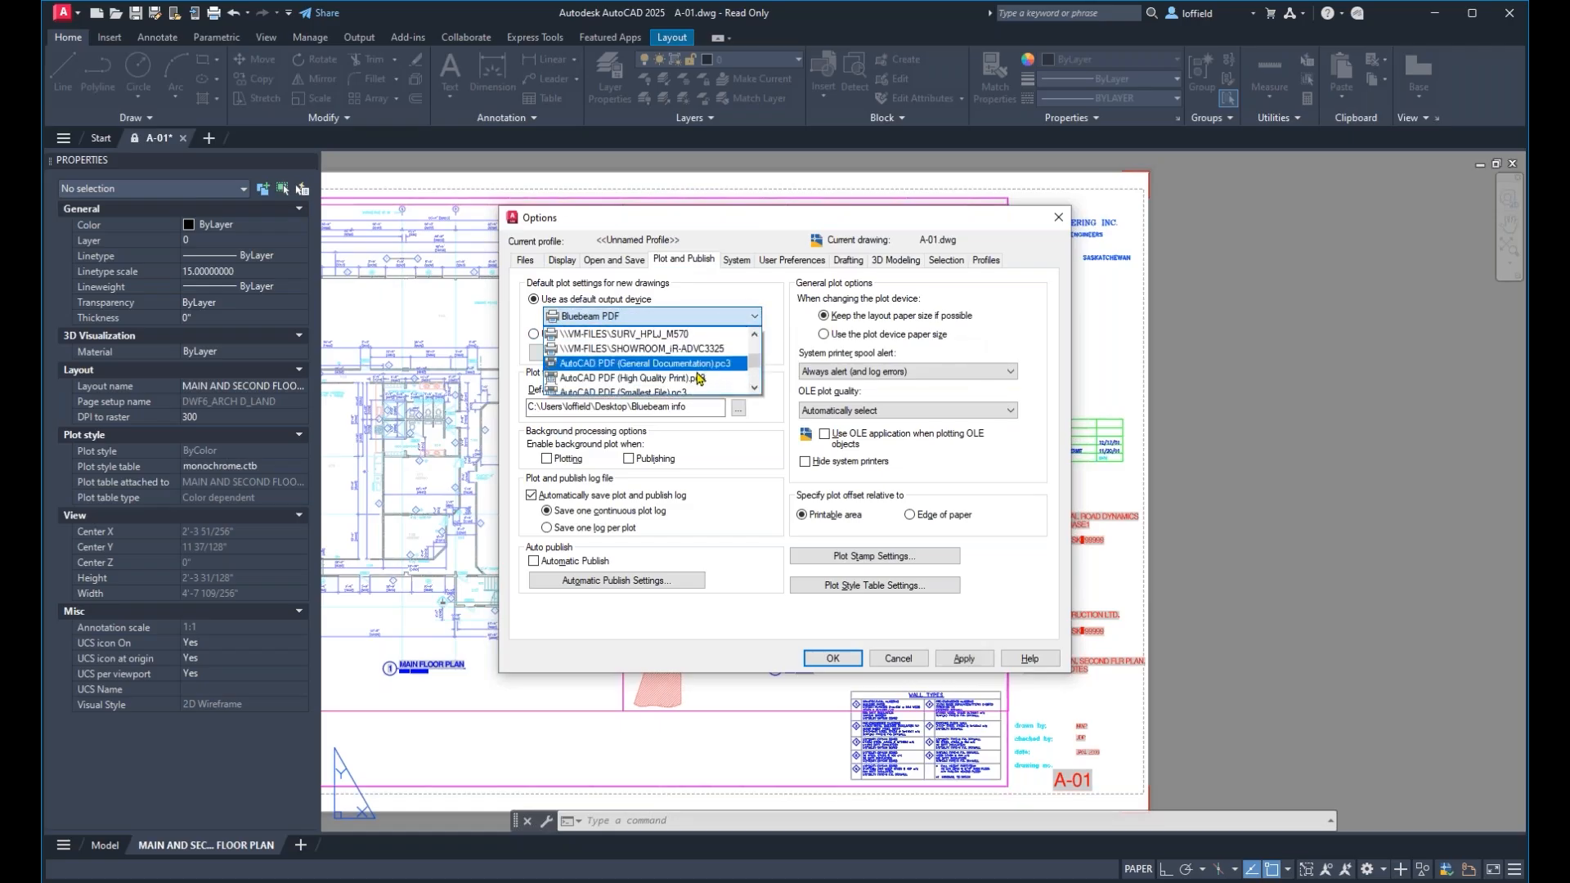
pyautogui.scroll(2, 705, 376)
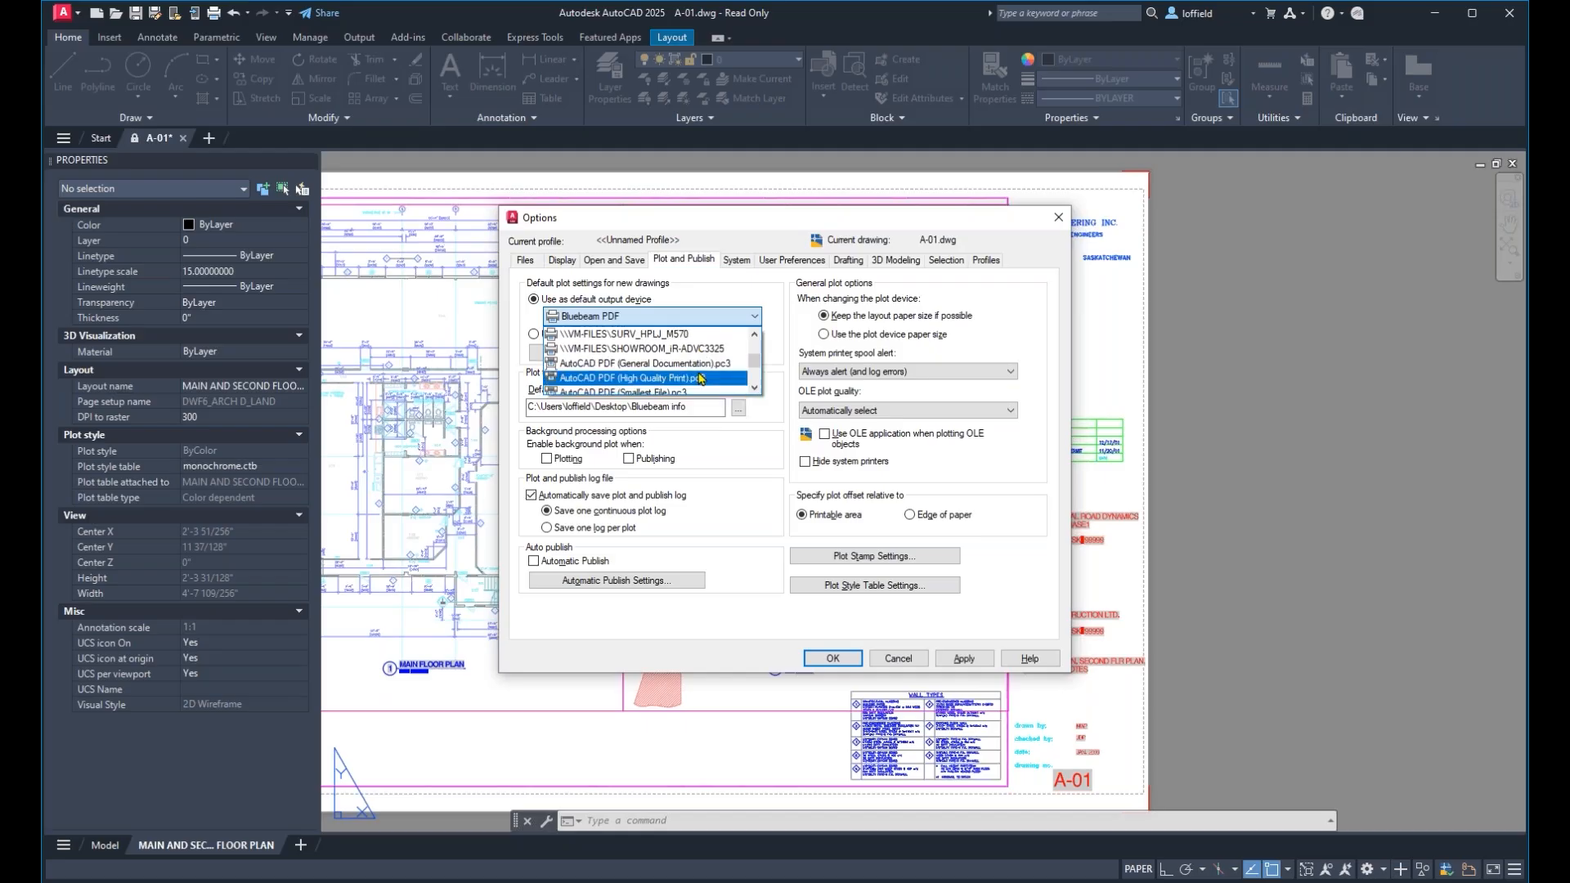
pyautogui.scroll(2, 699, 374)
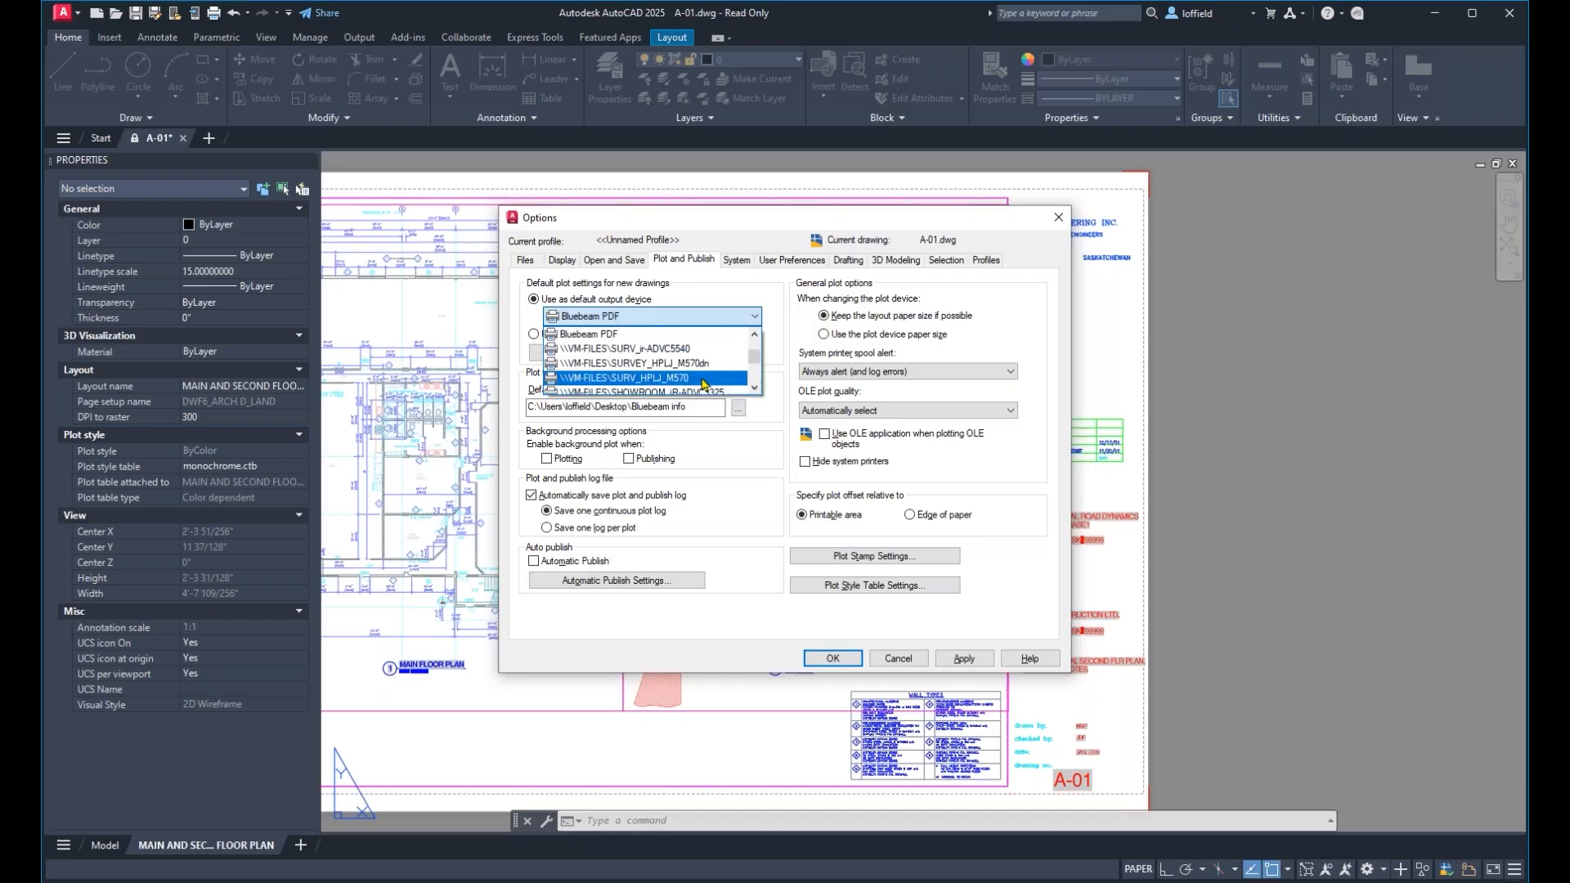
pyautogui.click(679, 340)
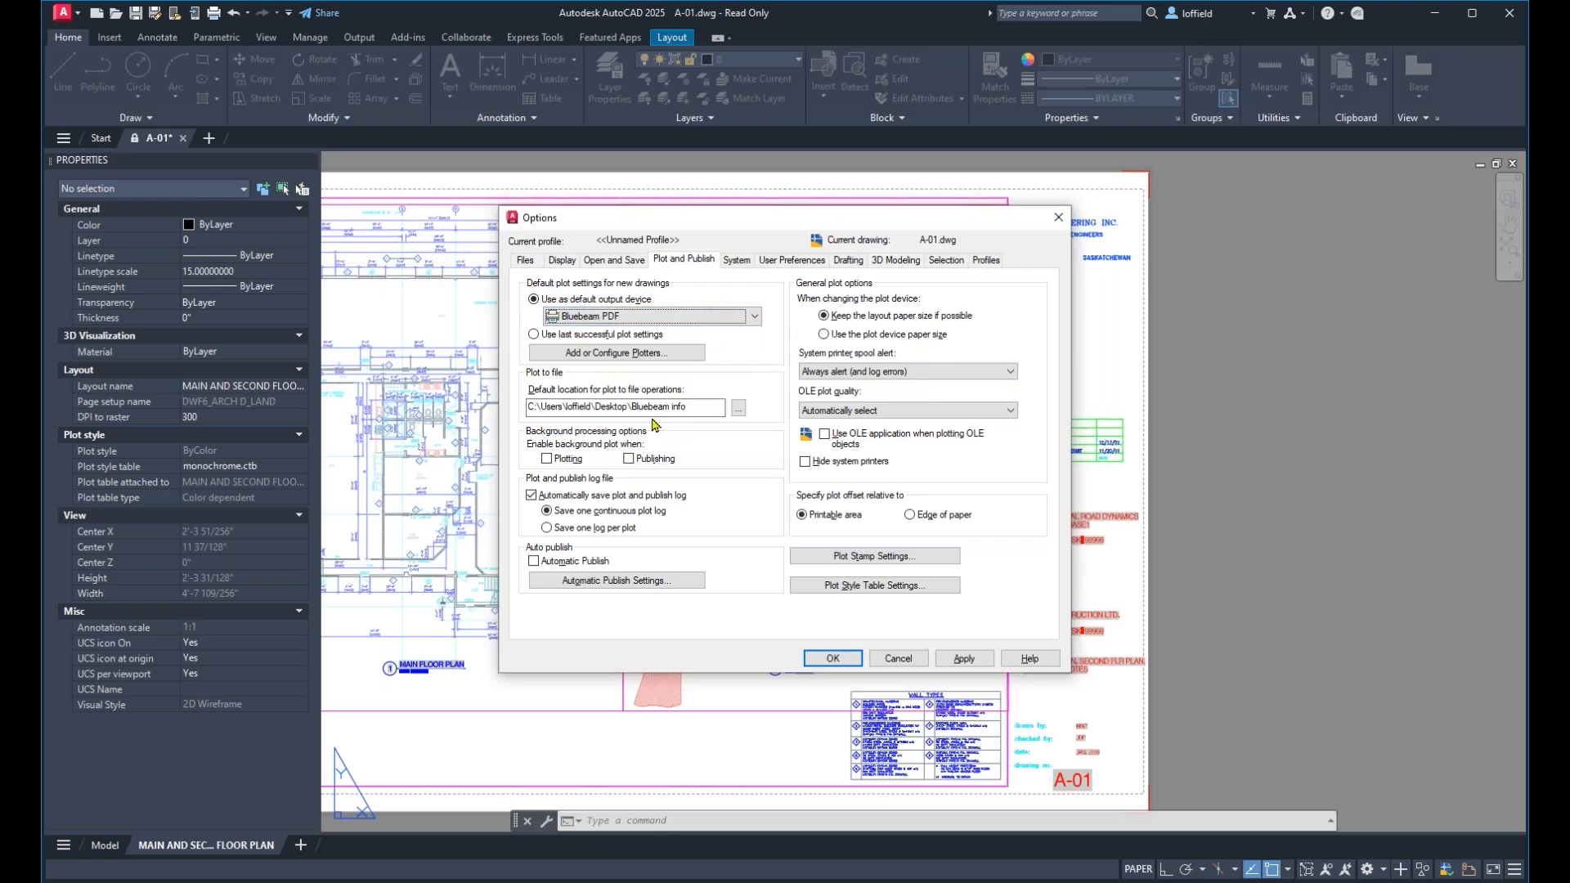
# Check the default location for plot-to-file operations, then apply the plot and publish options and close the dialog.
pyautogui.click(738, 410)
pyautogui.click(738, 414)
pyautogui.click(966, 659)
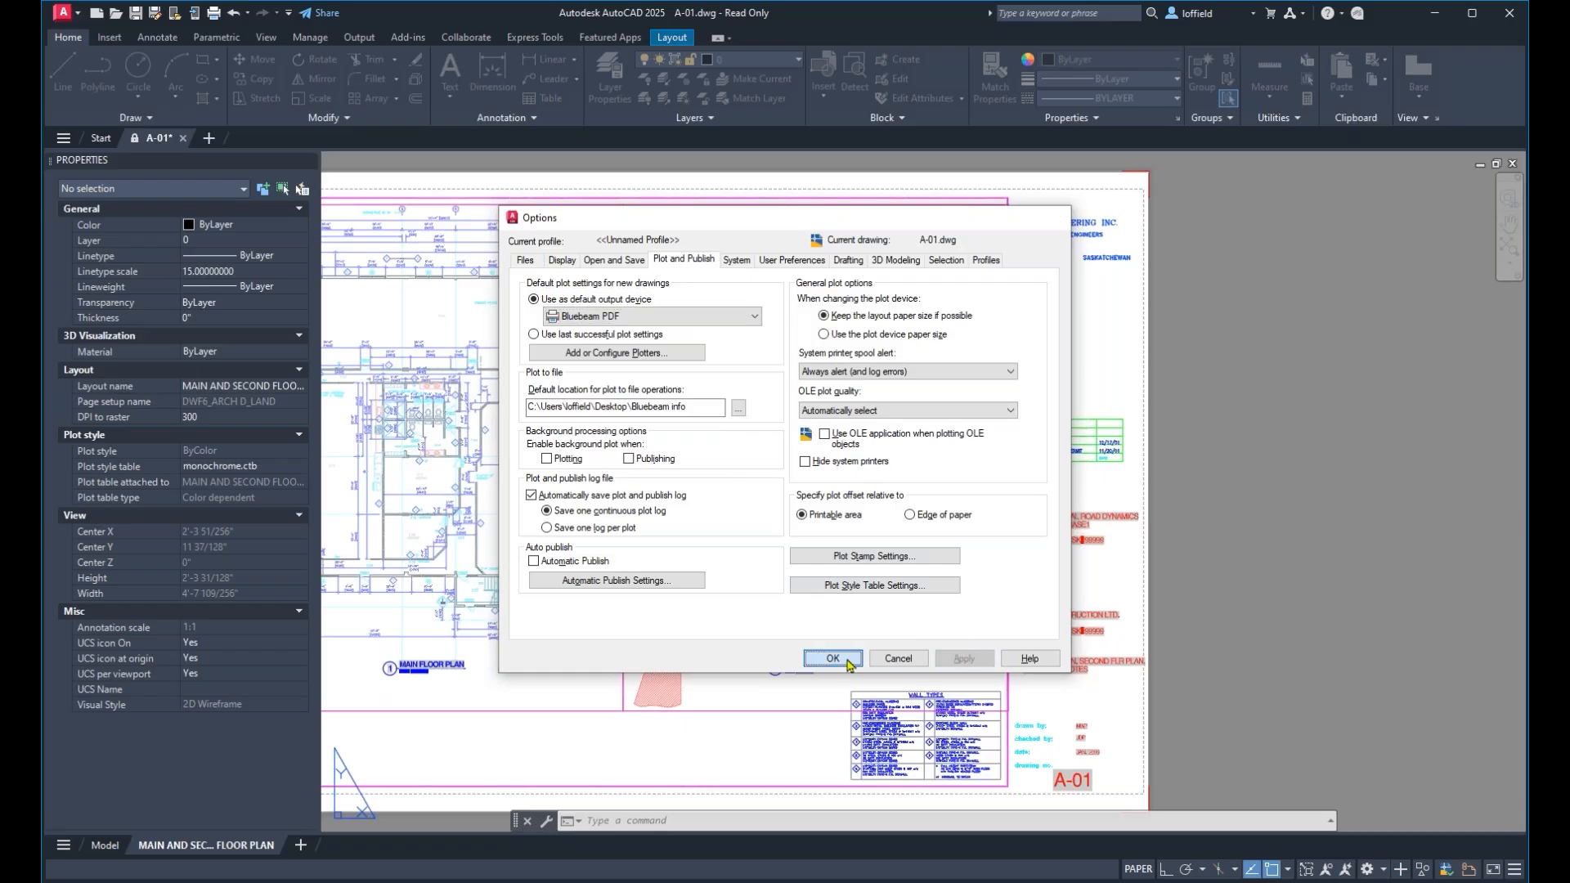
pyautogui.click(833, 659)
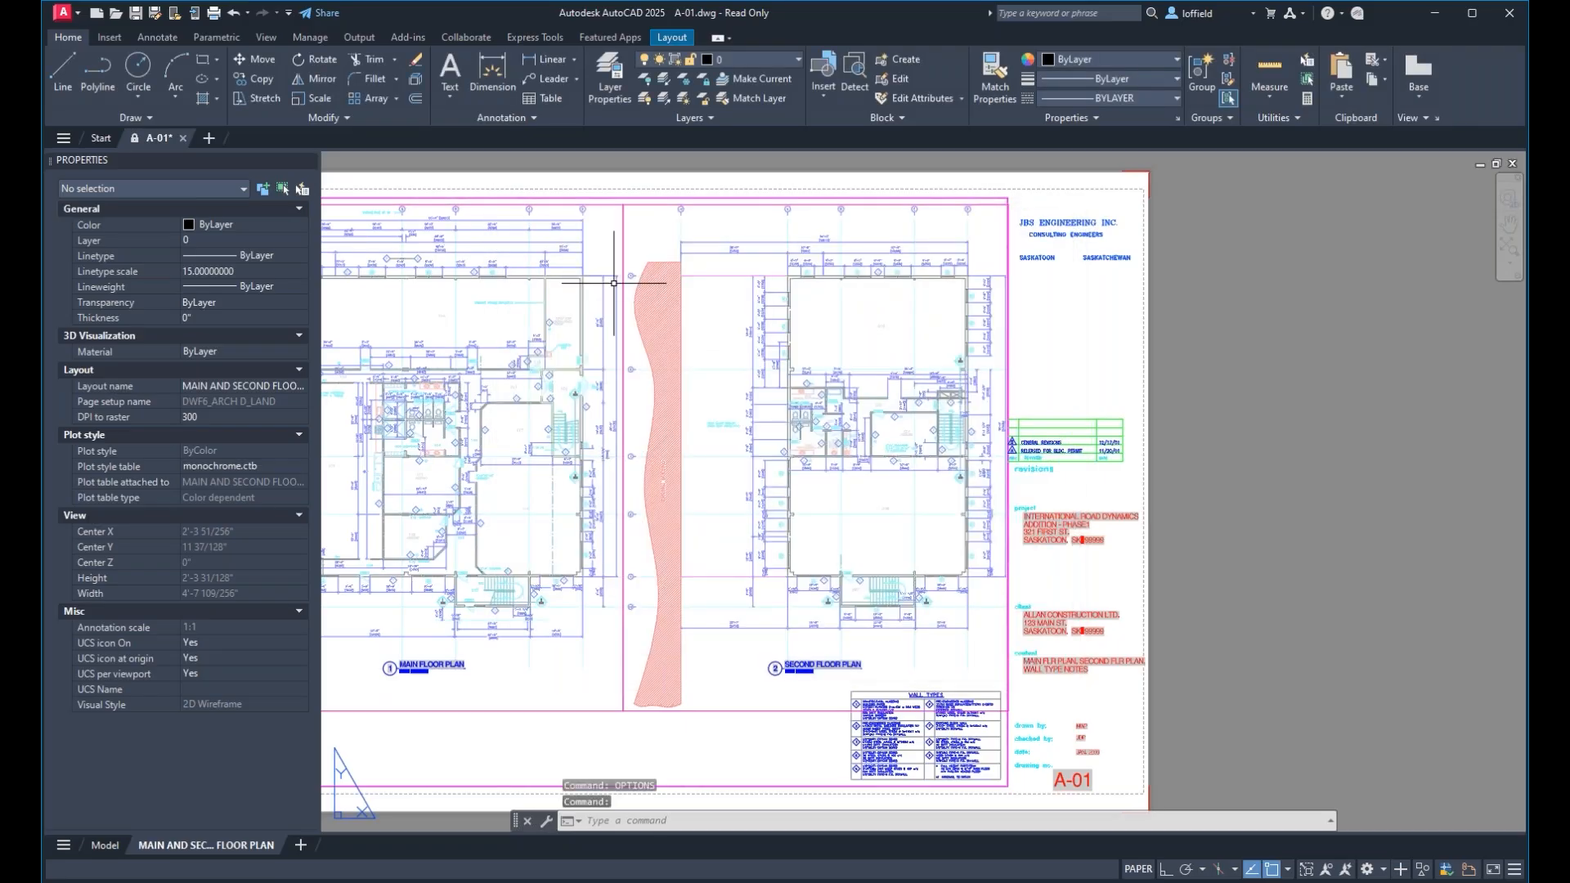
# Try a Custom page setup with the monochrome.ctb plot style table in the Bluebeam conversion settings.
pyautogui.click(381, 32)
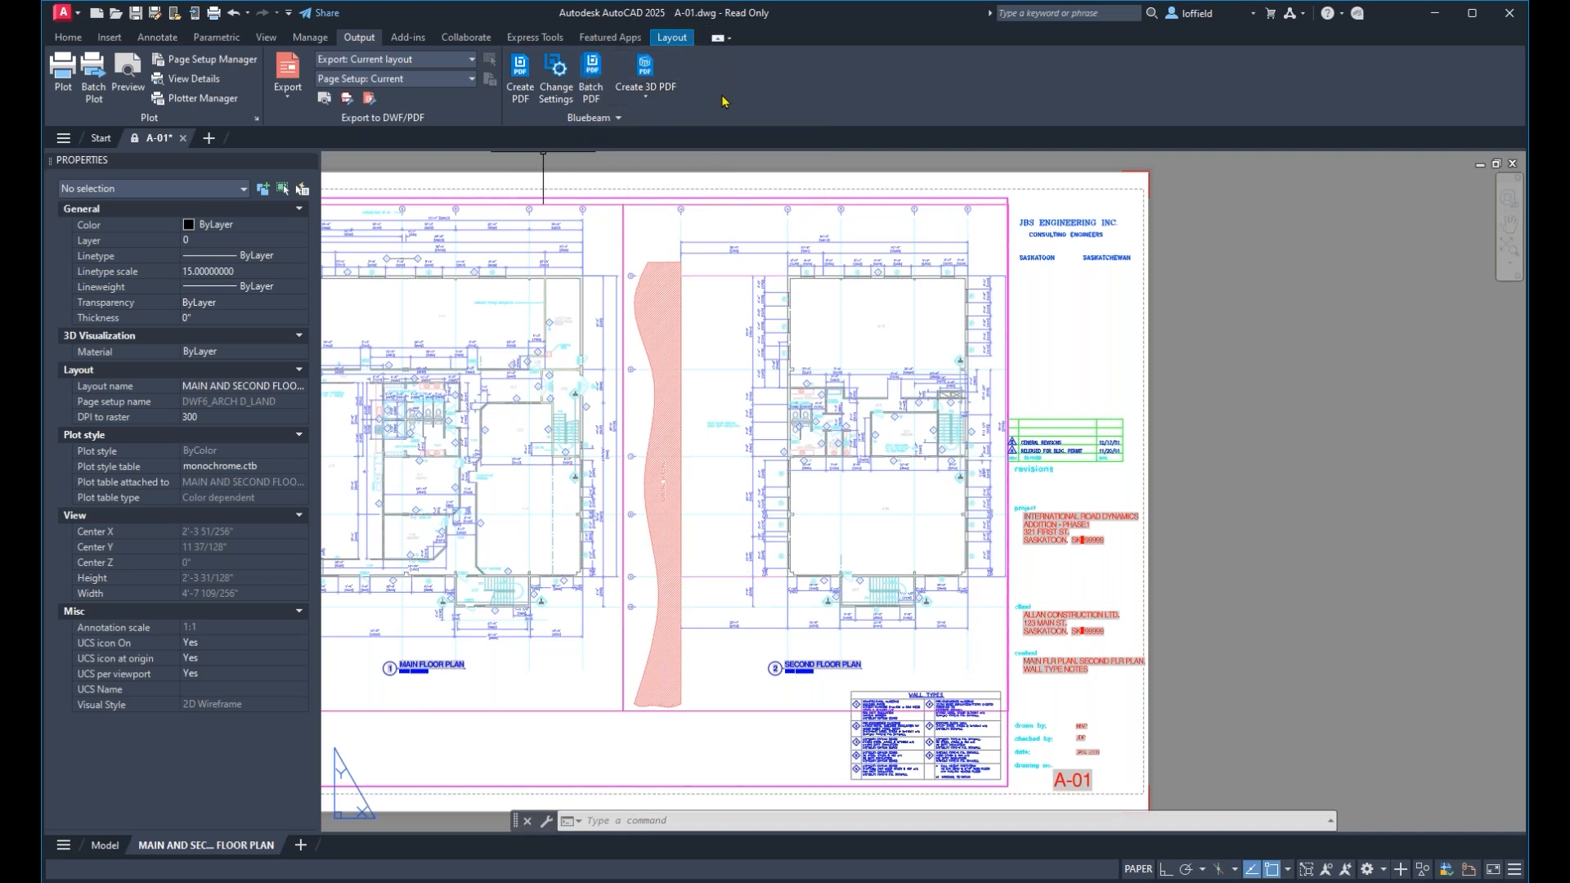
pyautogui.click(561, 104)
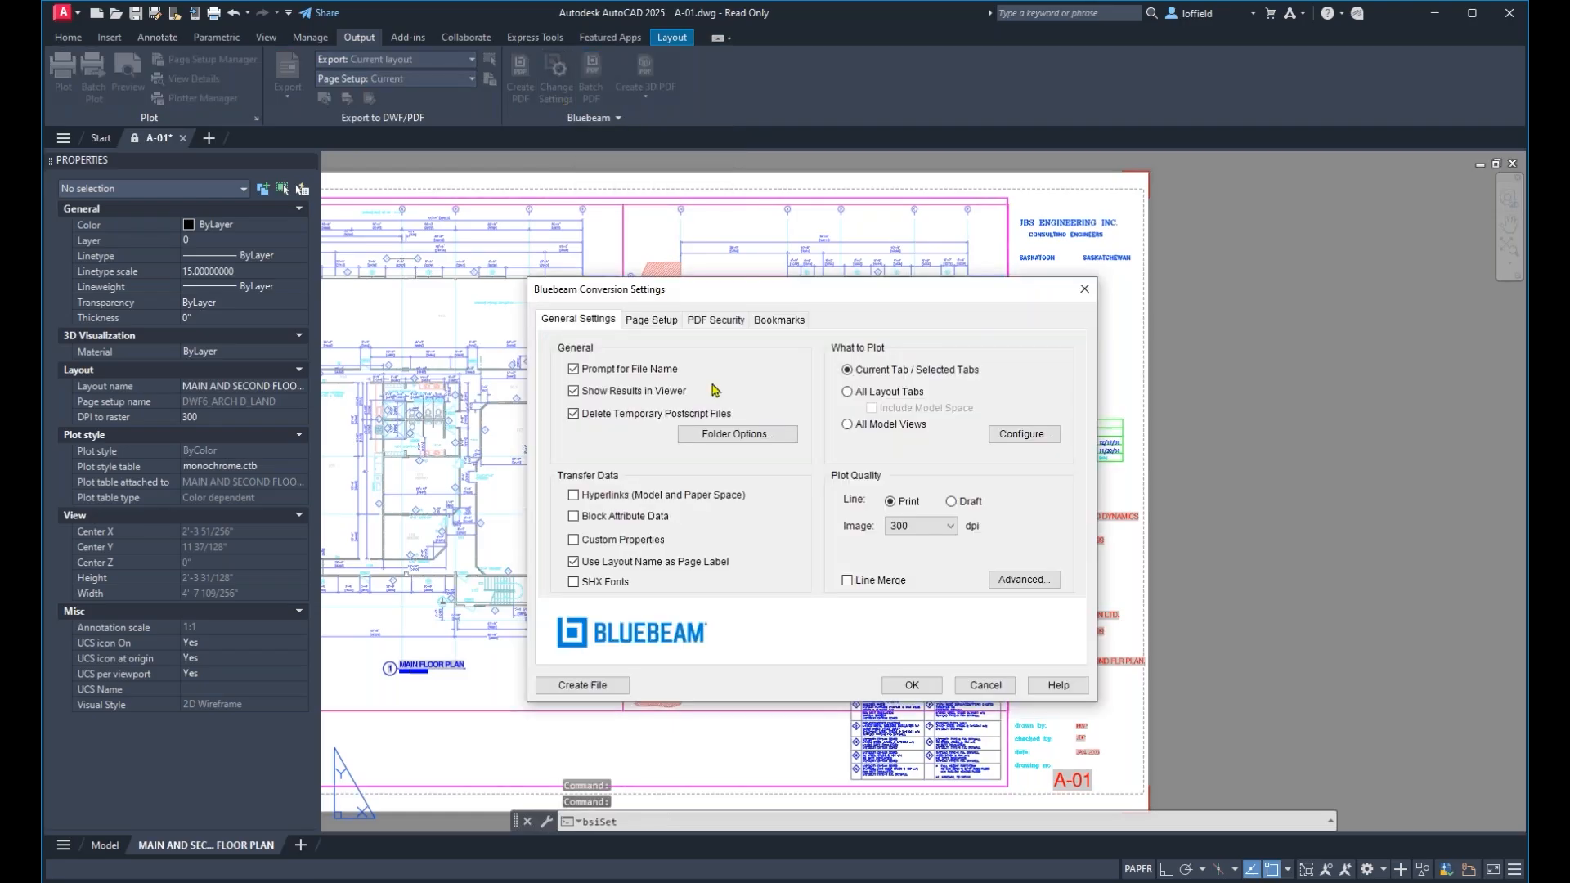
pyautogui.click(652, 325)
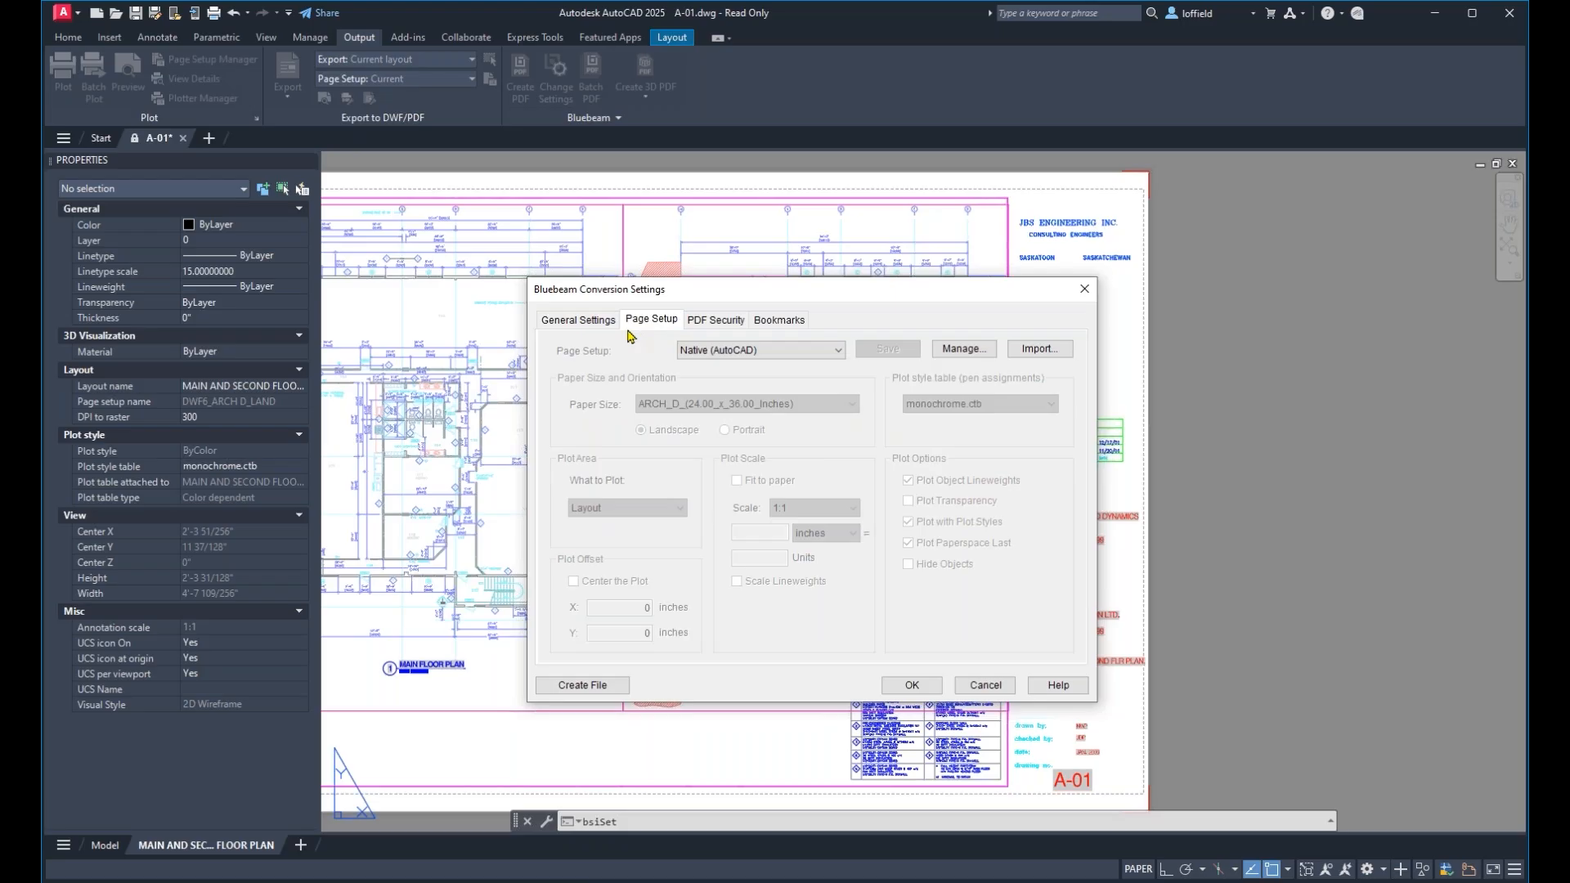
pyautogui.click(778, 361)
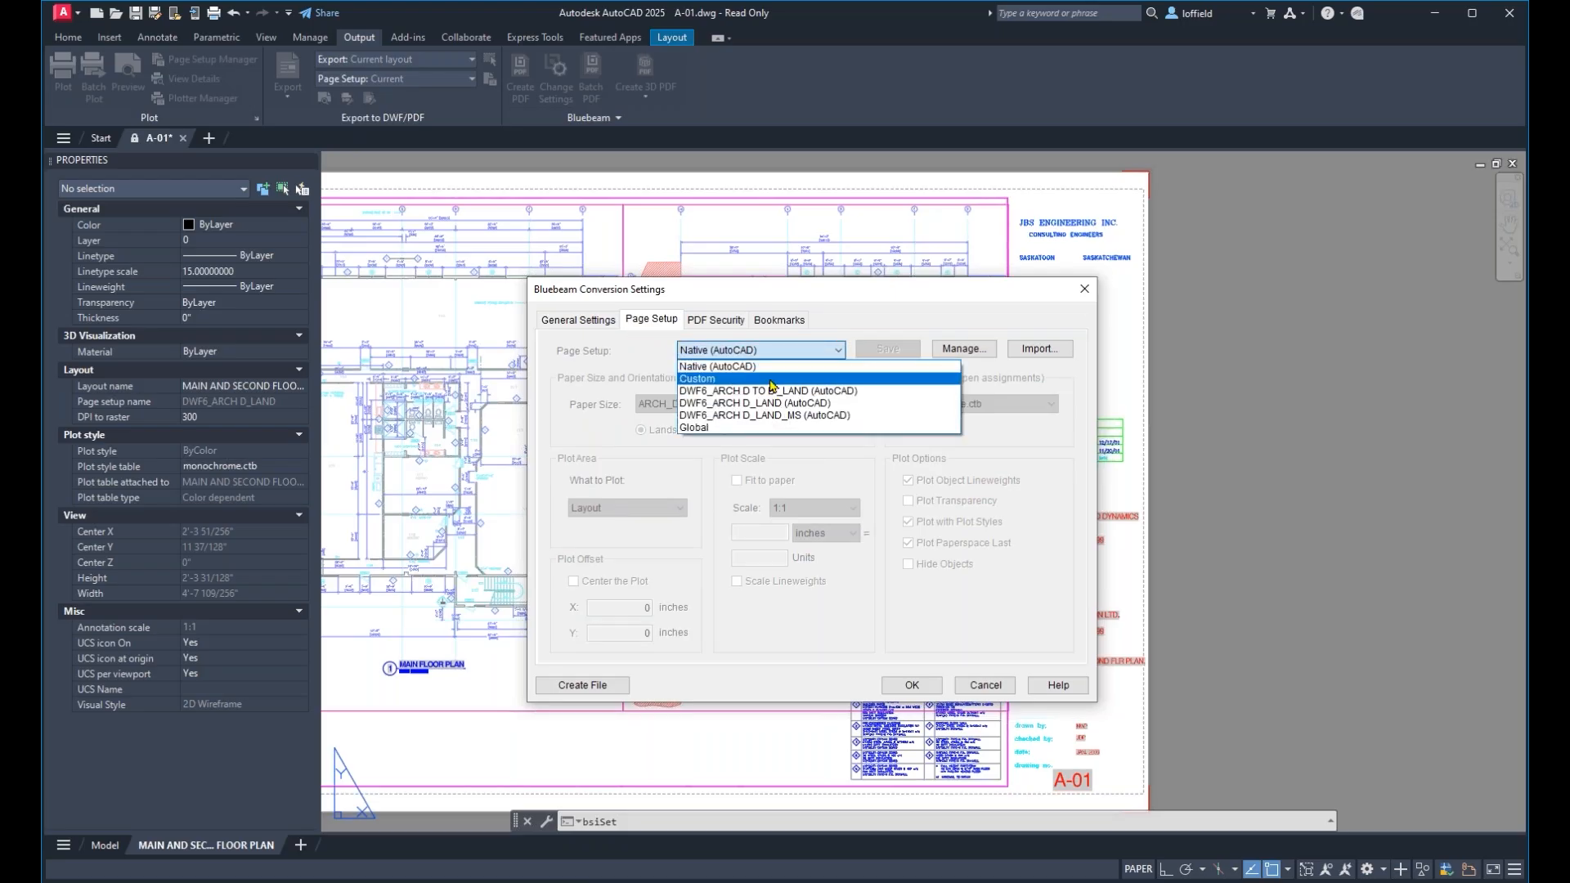
pyautogui.click(771, 378)
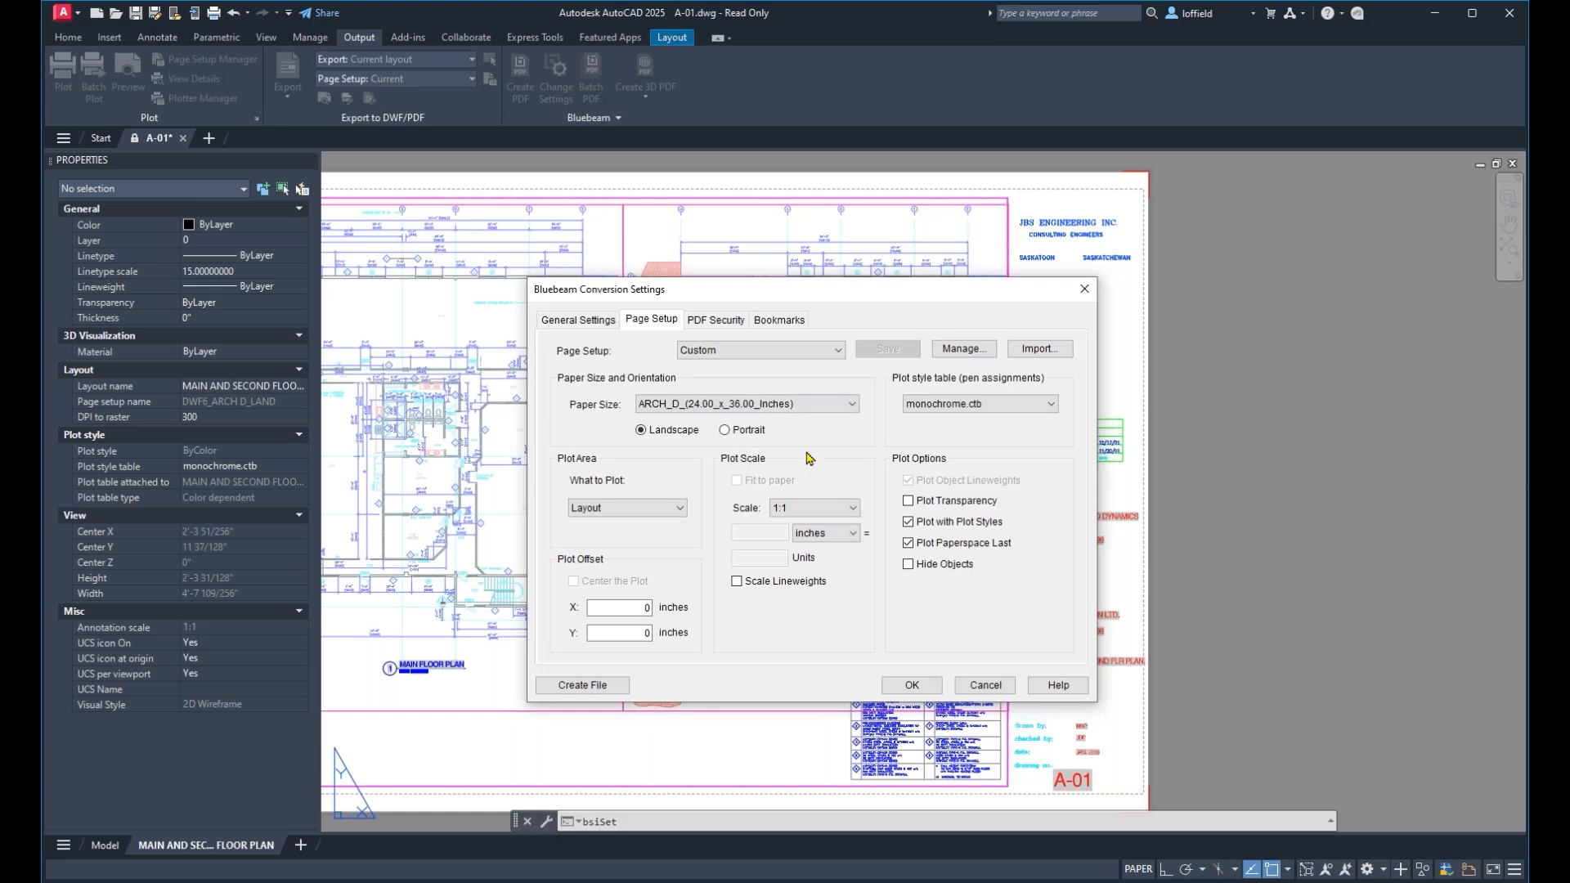
pyautogui.click(944, 412)
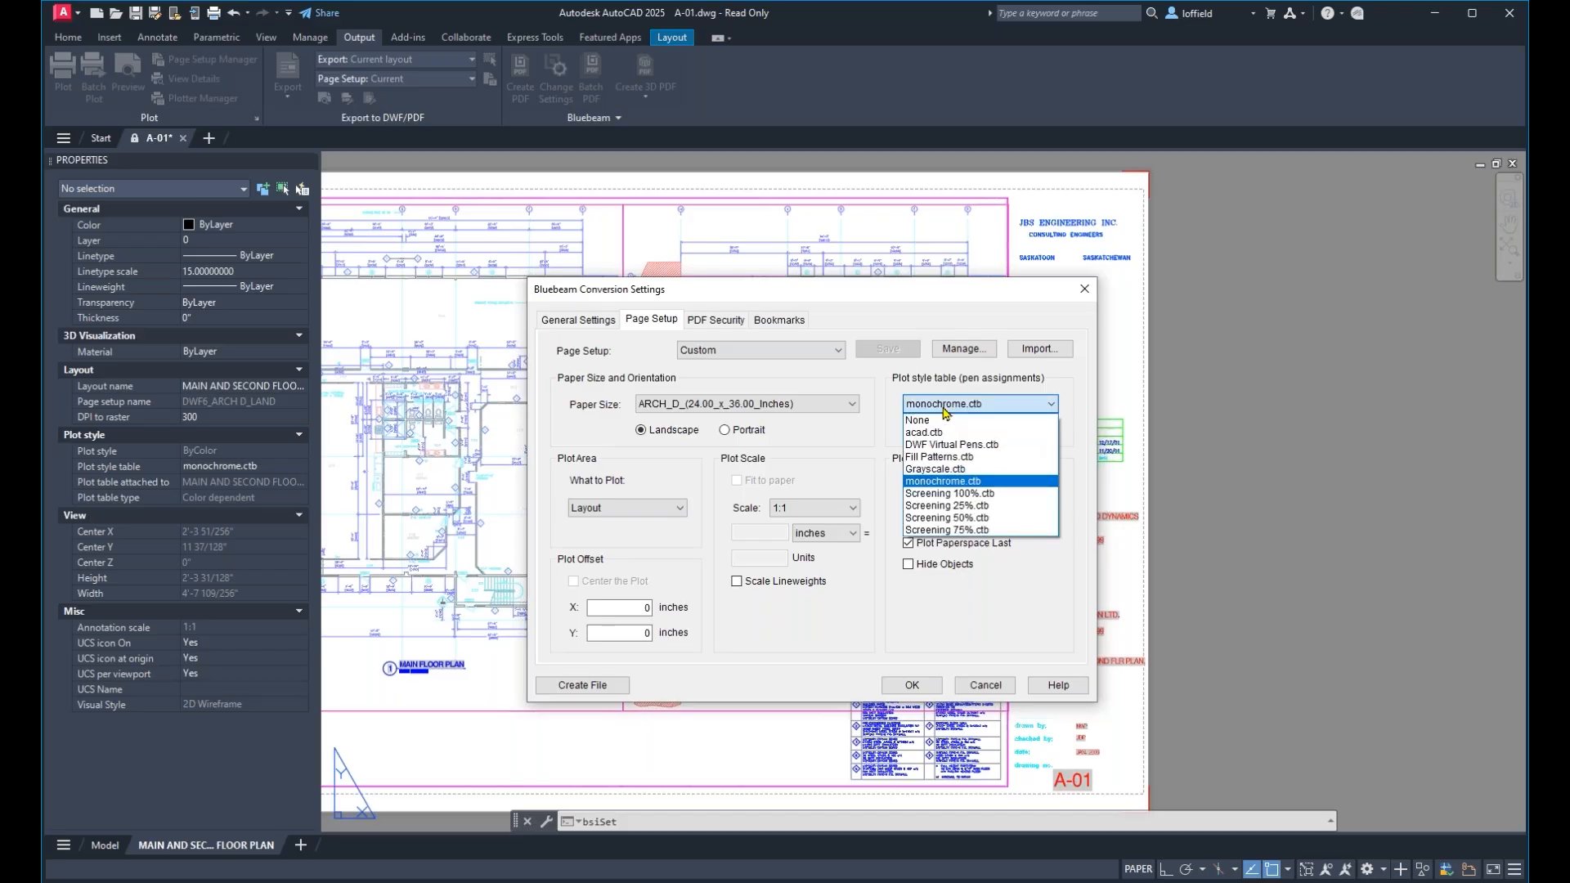
pyautogui.click(955, 484)
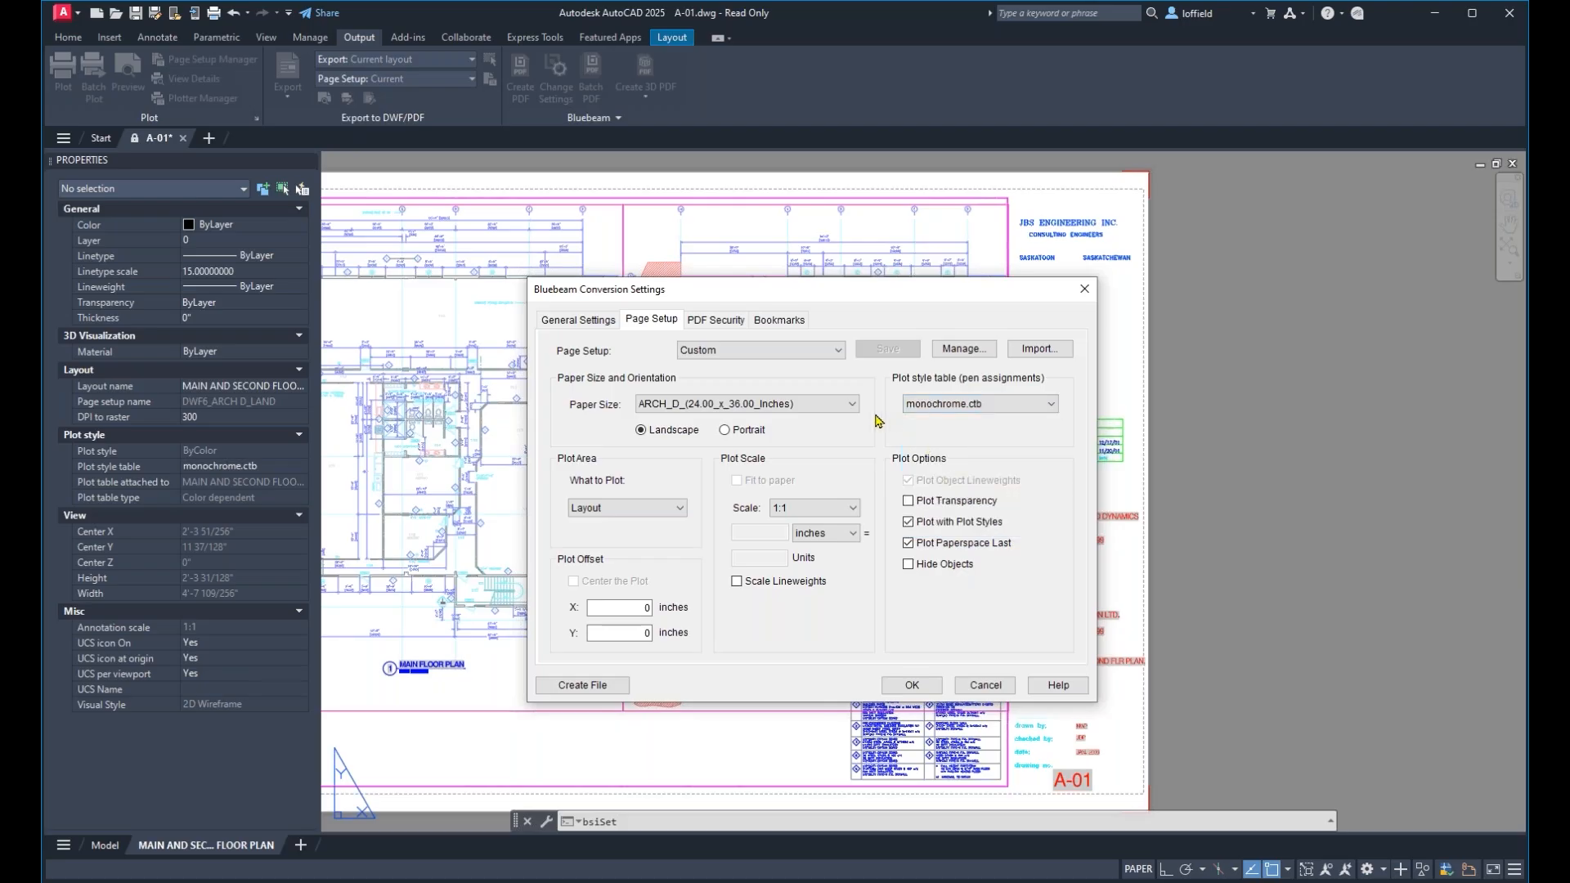
pyautogui.click(982, 690)
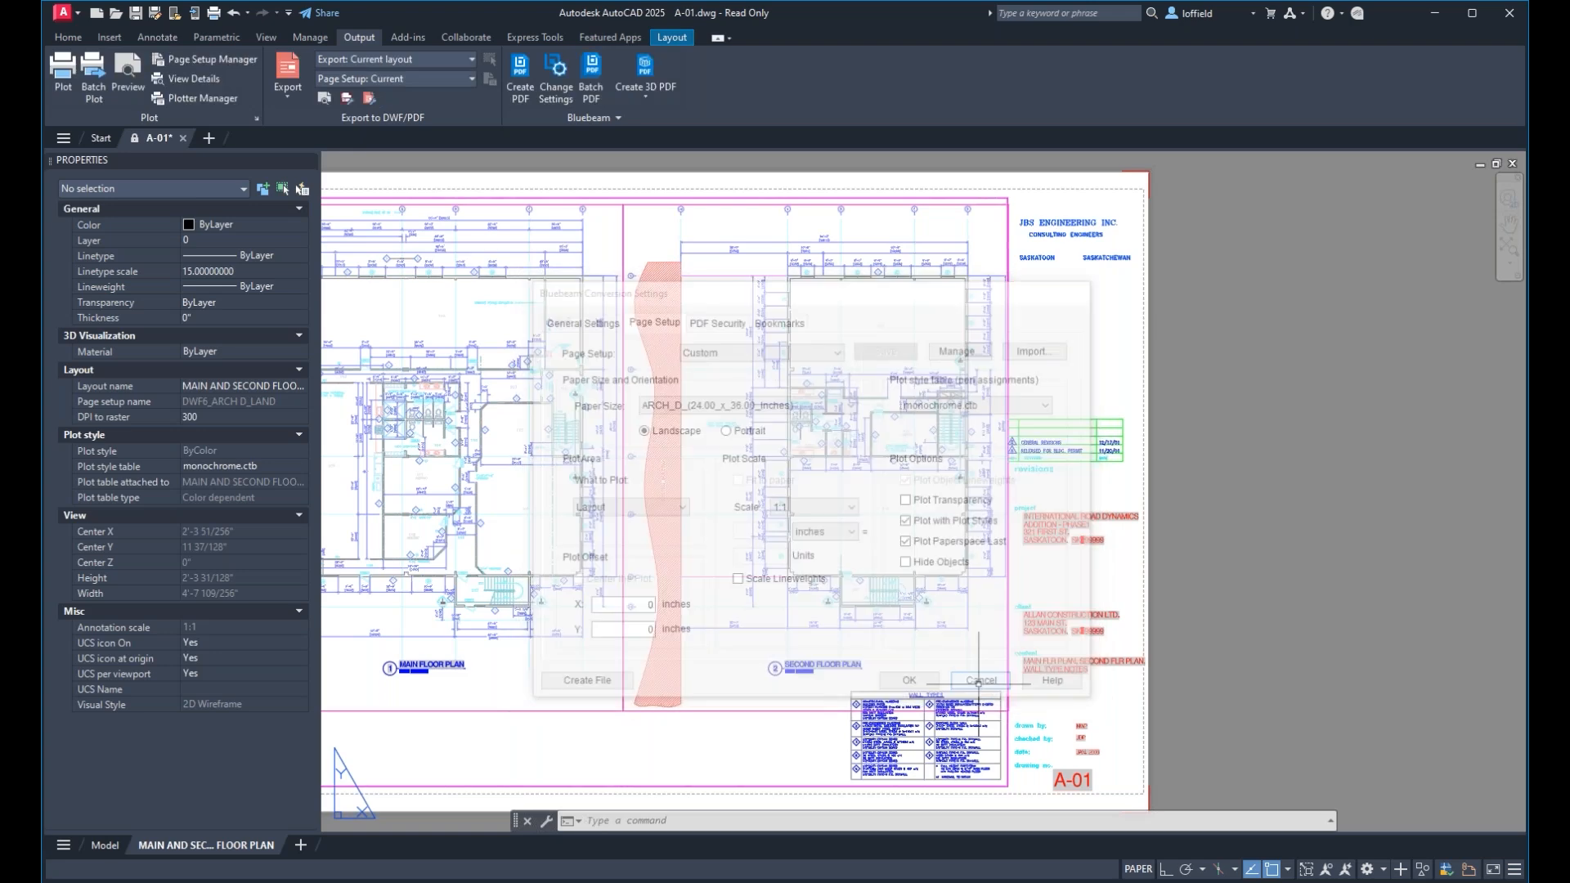
# Try plotting the main and second floor plan layout with Bluebeam PDF as the plotter.
pyautogui.click(517, 86)
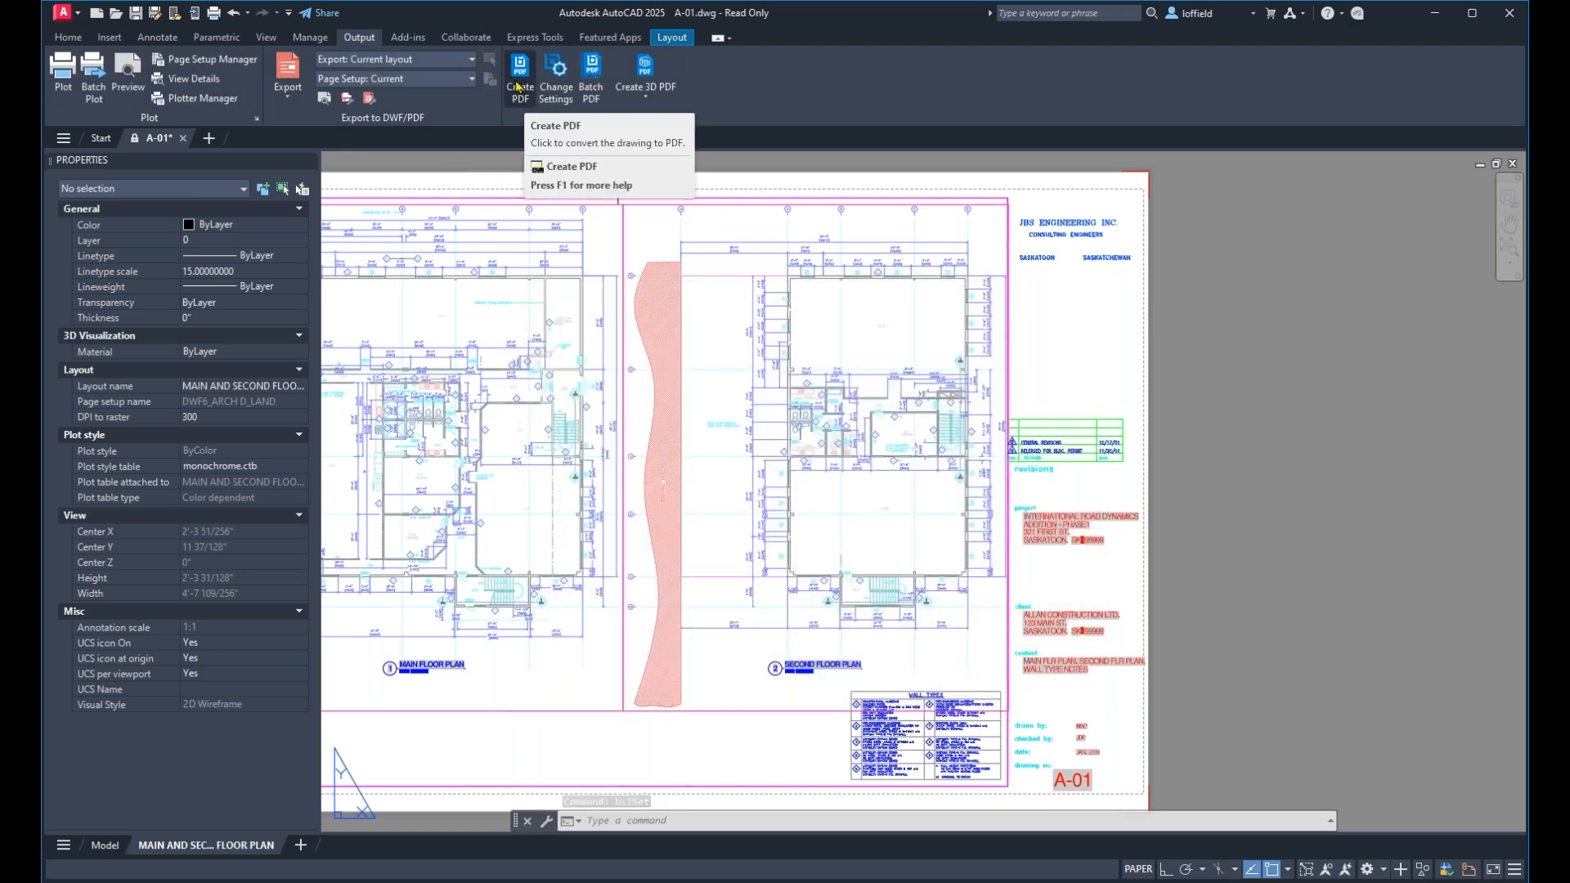
pyautogui.click(522, 263)
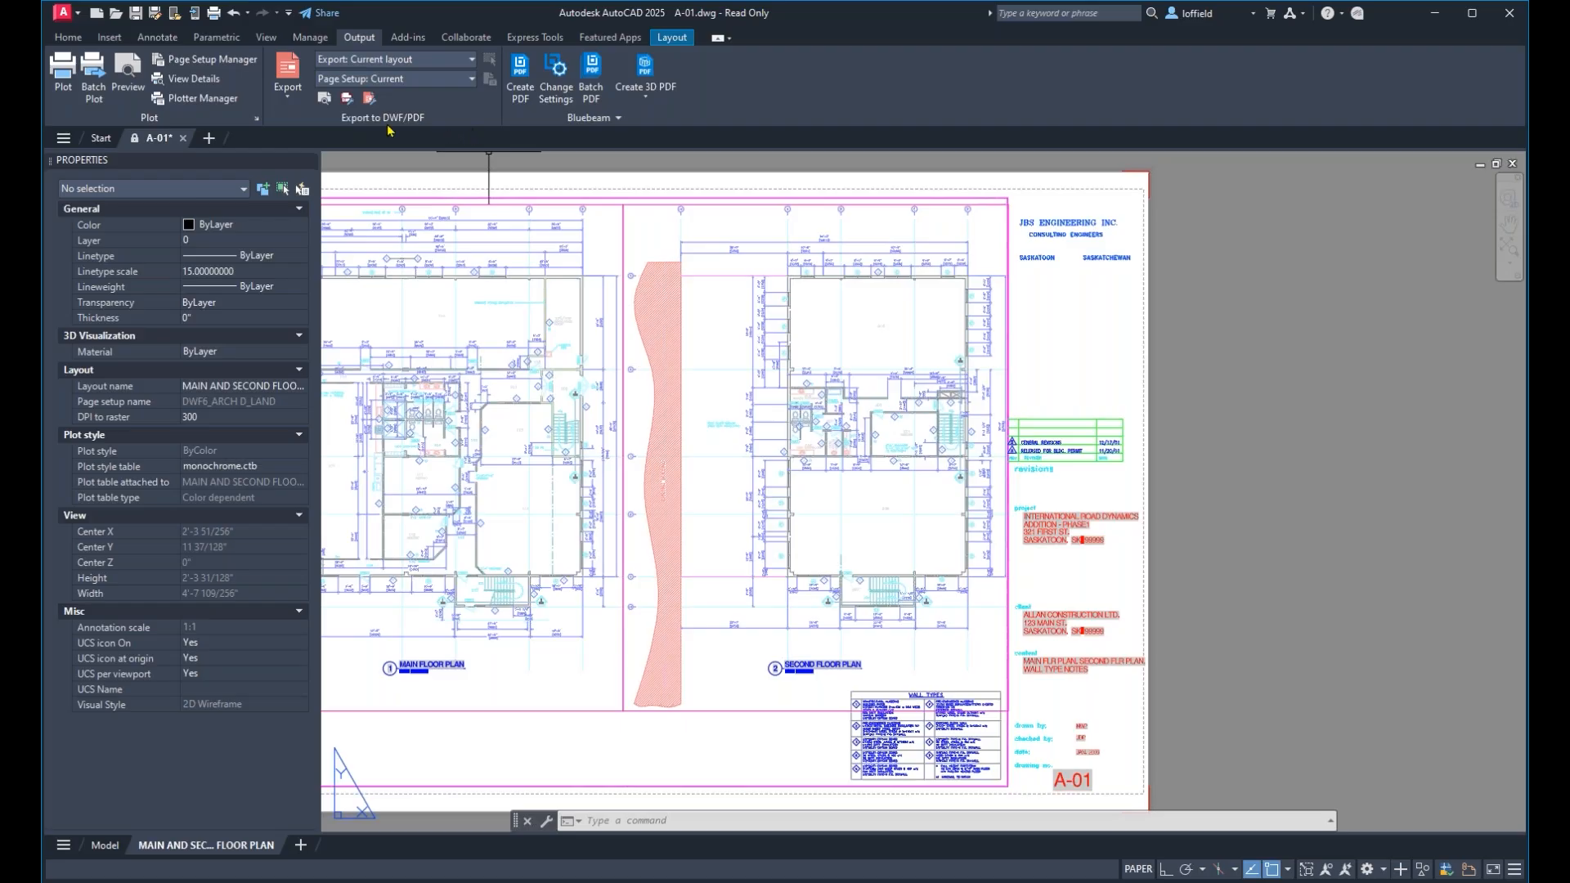
pyautogui.click(63, 94)
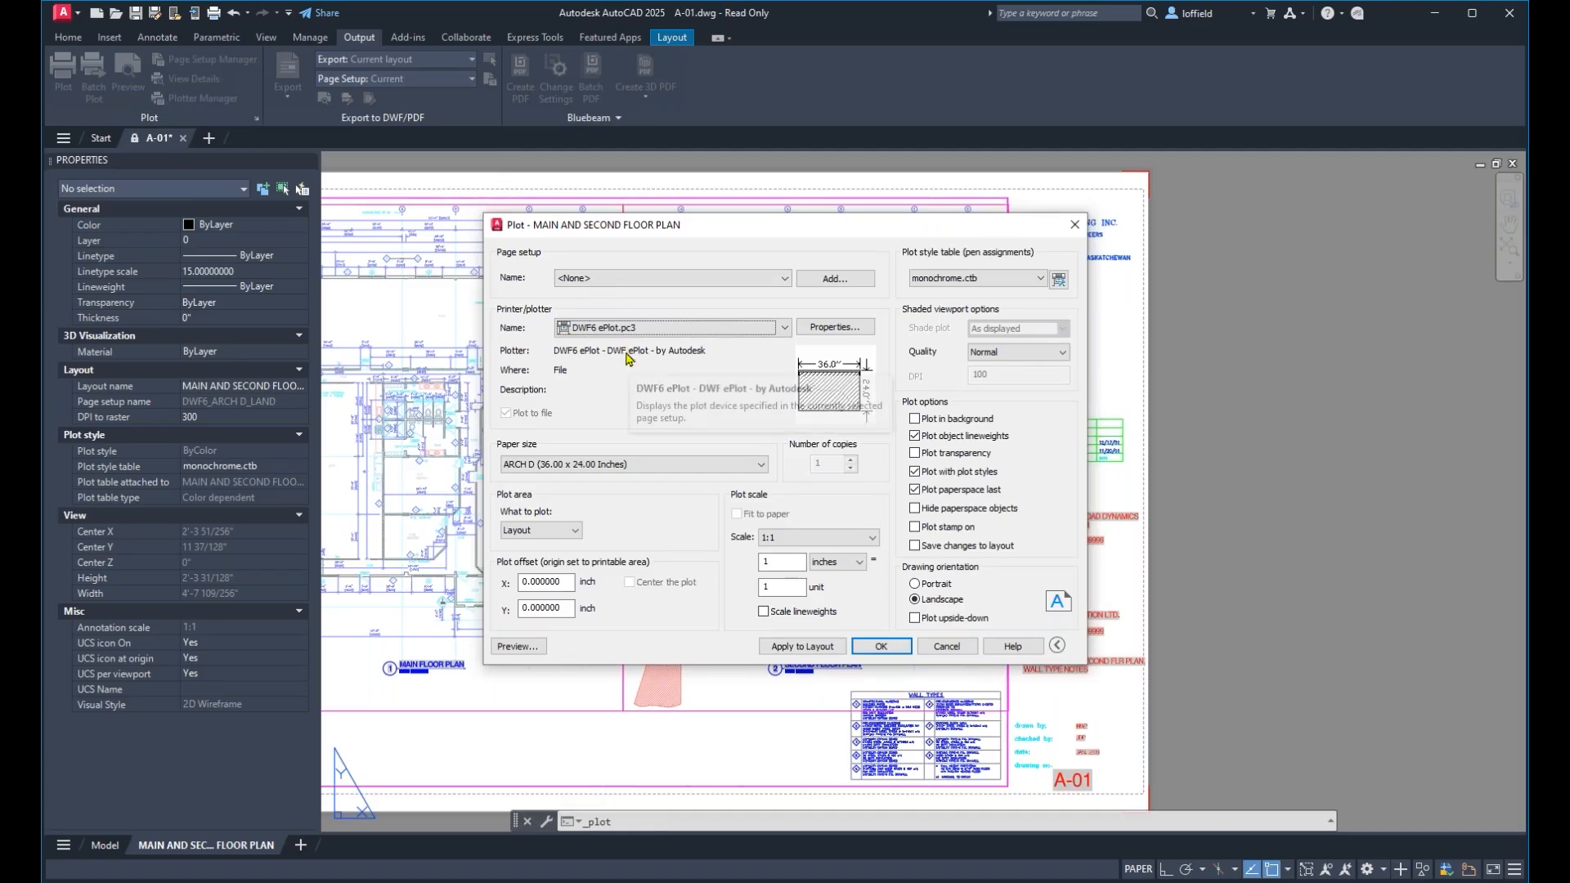
pyautogui.click(648, 329)
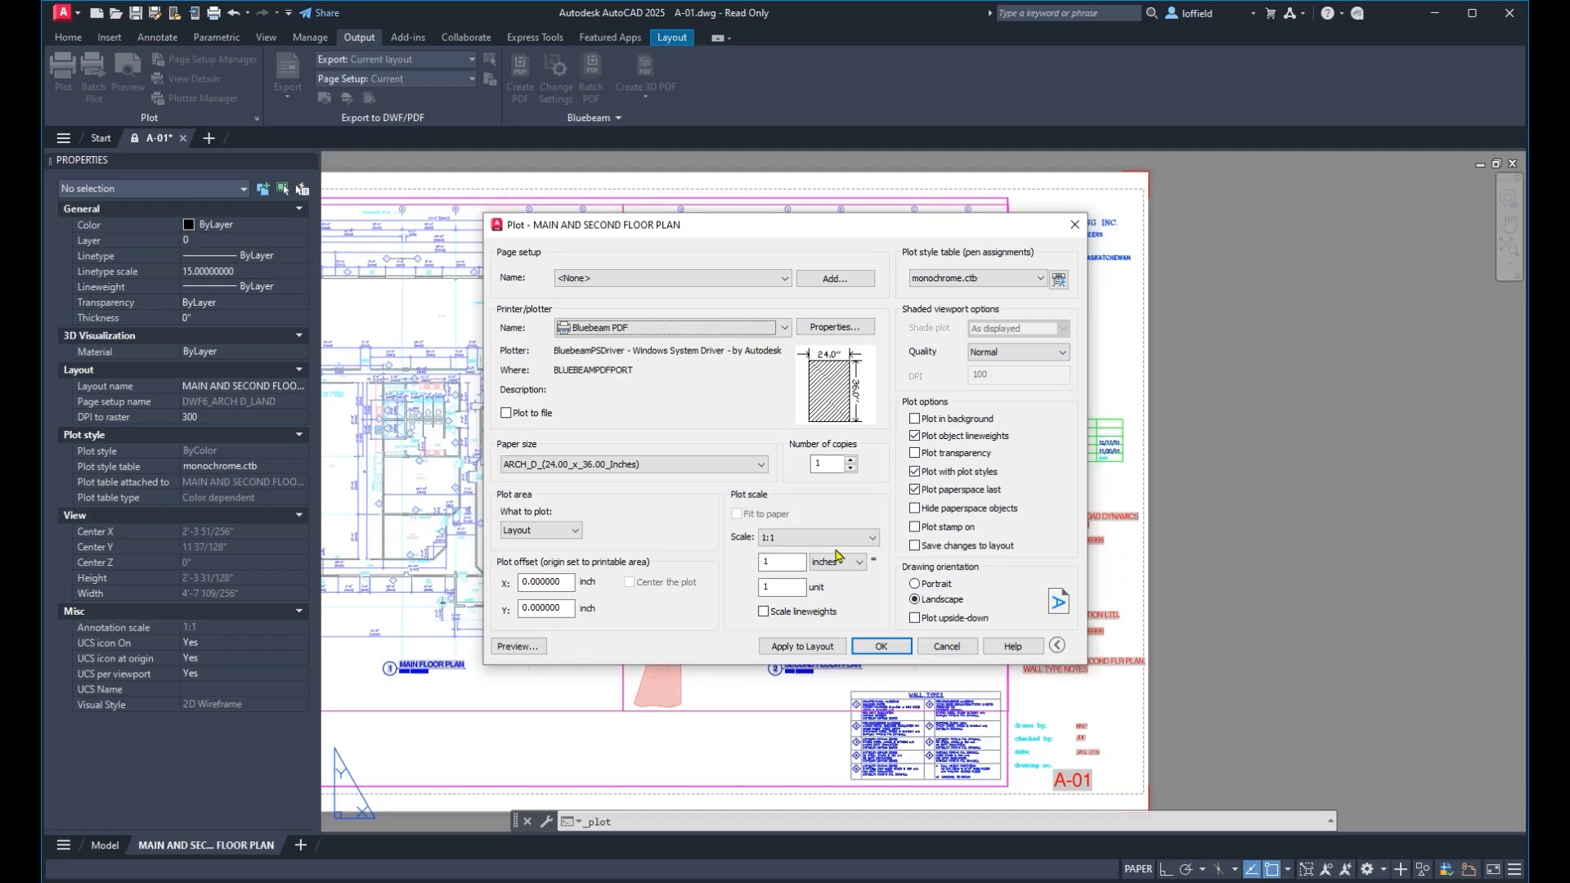
pyautogui.click(930, 647)
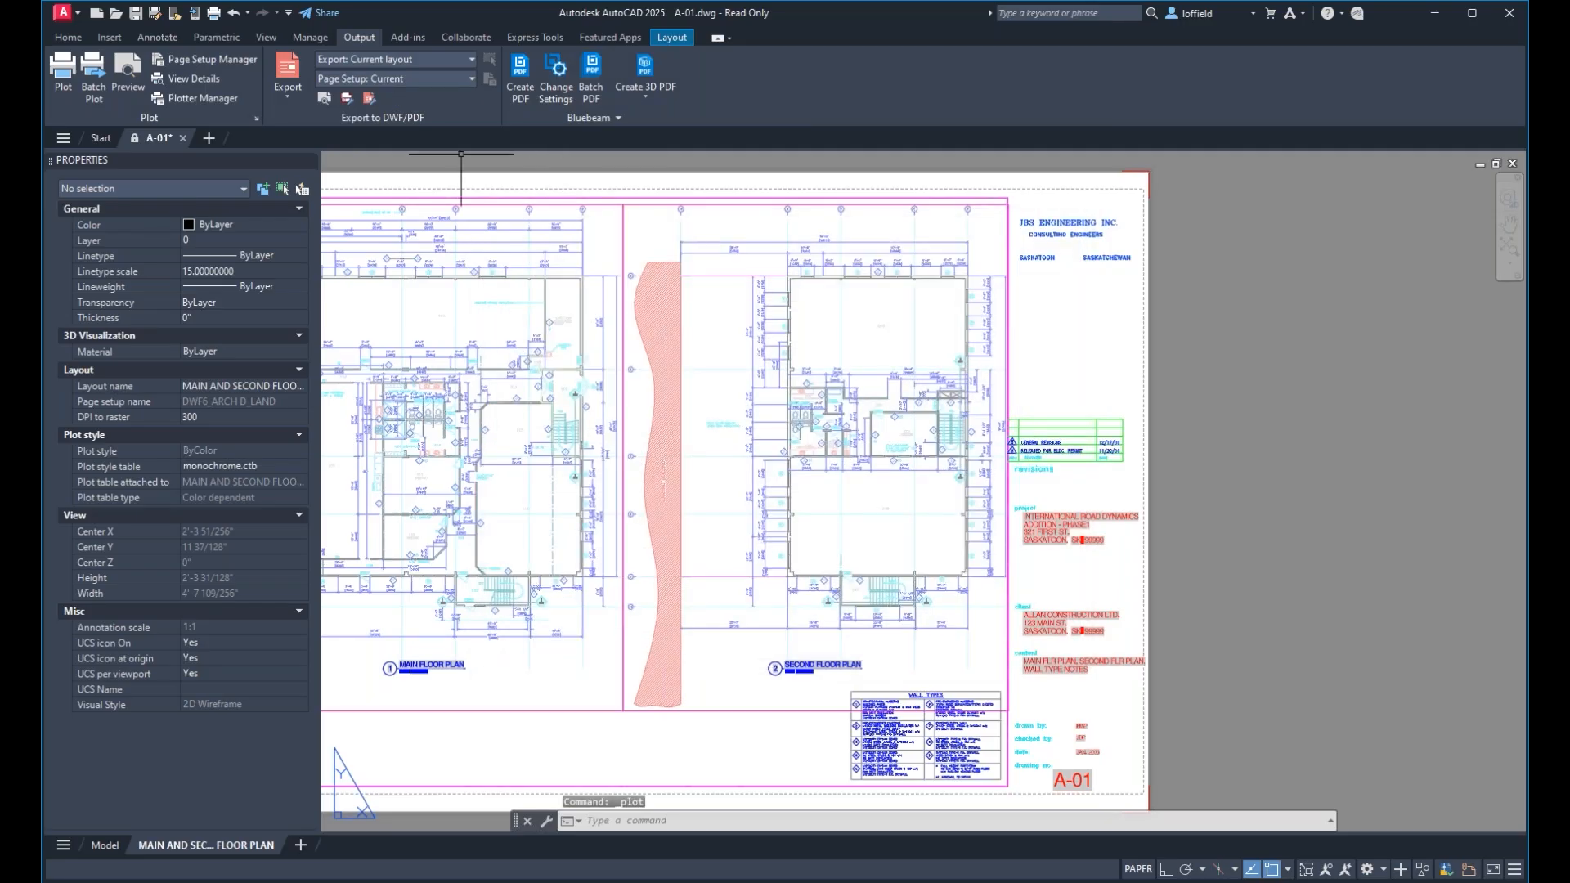
# Export the current layout to PDF as A-01.pdf on the Desktop, with layer information included in the export options.
pyautogui.click(288, 89)
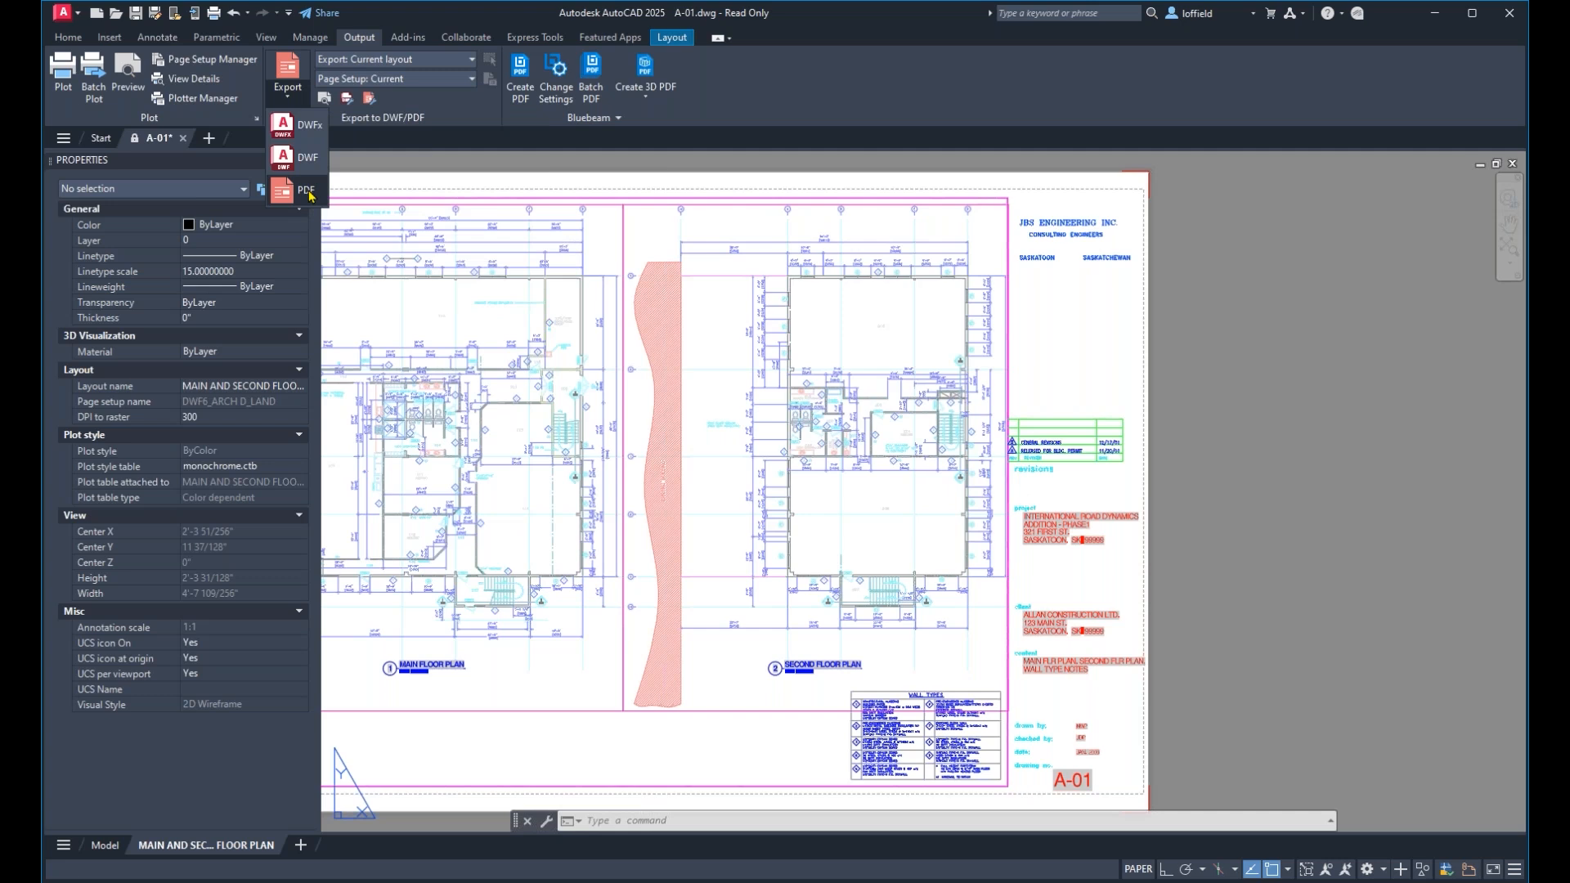
pyautogui.click(309, 193)
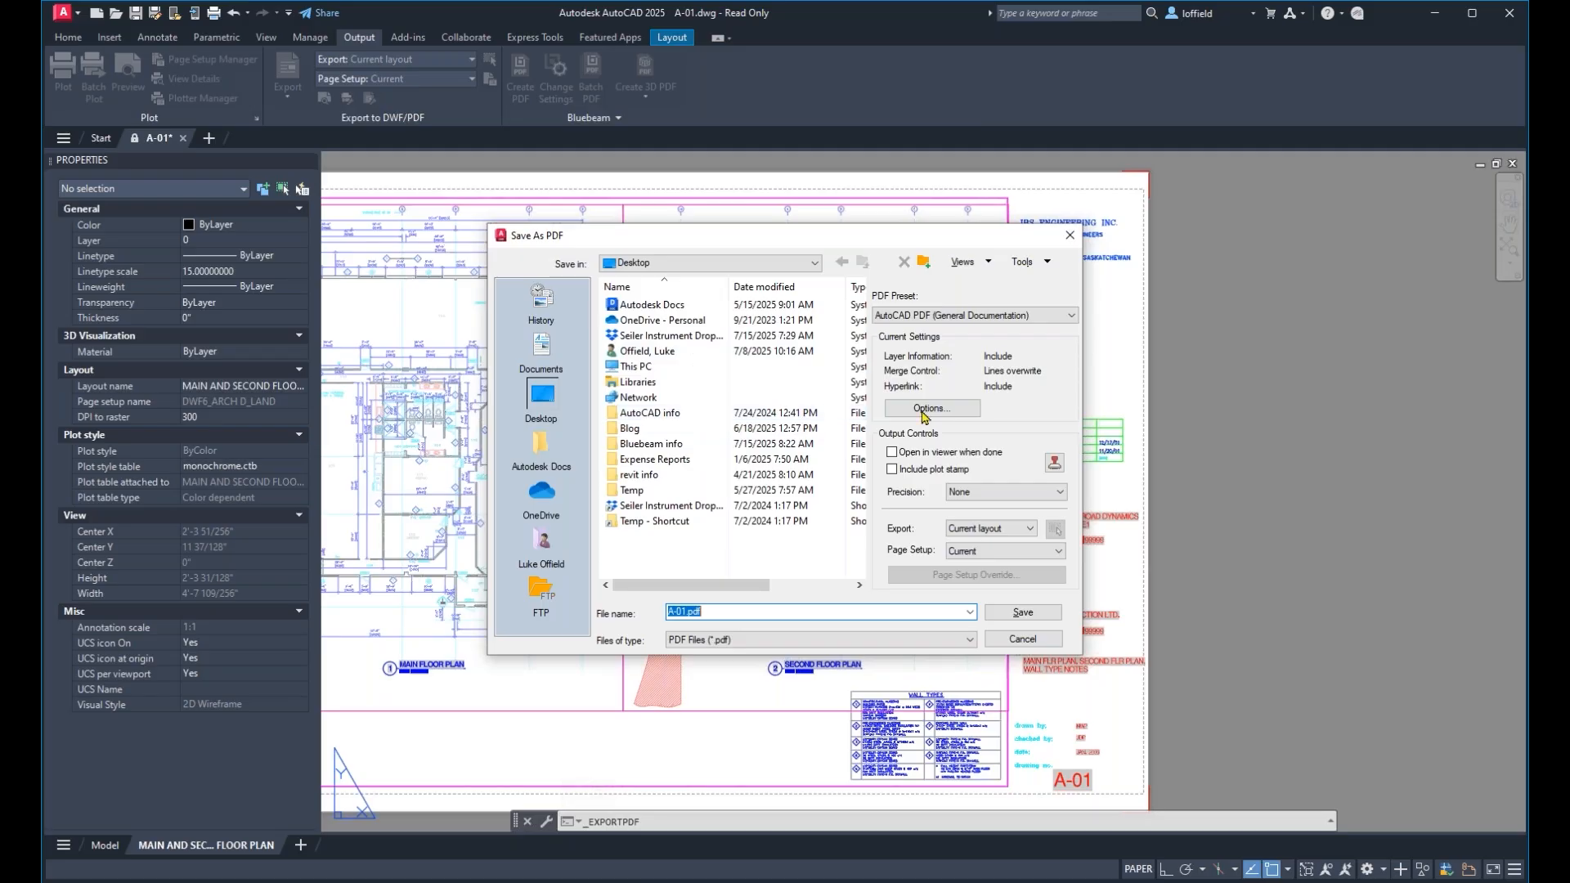
pyautogui.click(730, 266)
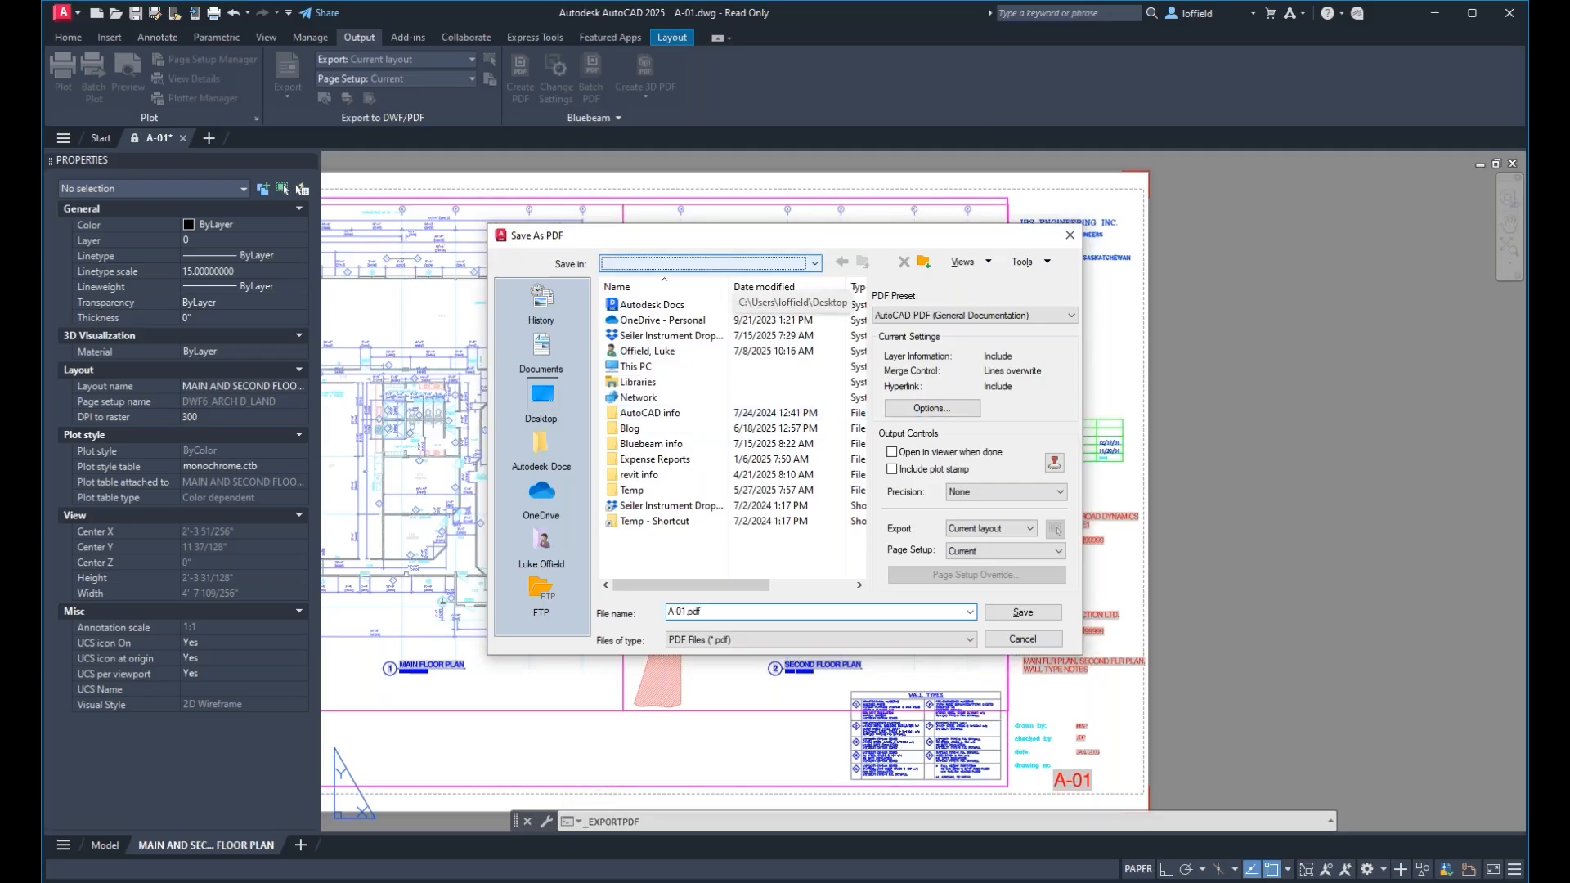
pyautogui.click(867, 346)
pyautogui.click(930, 413)
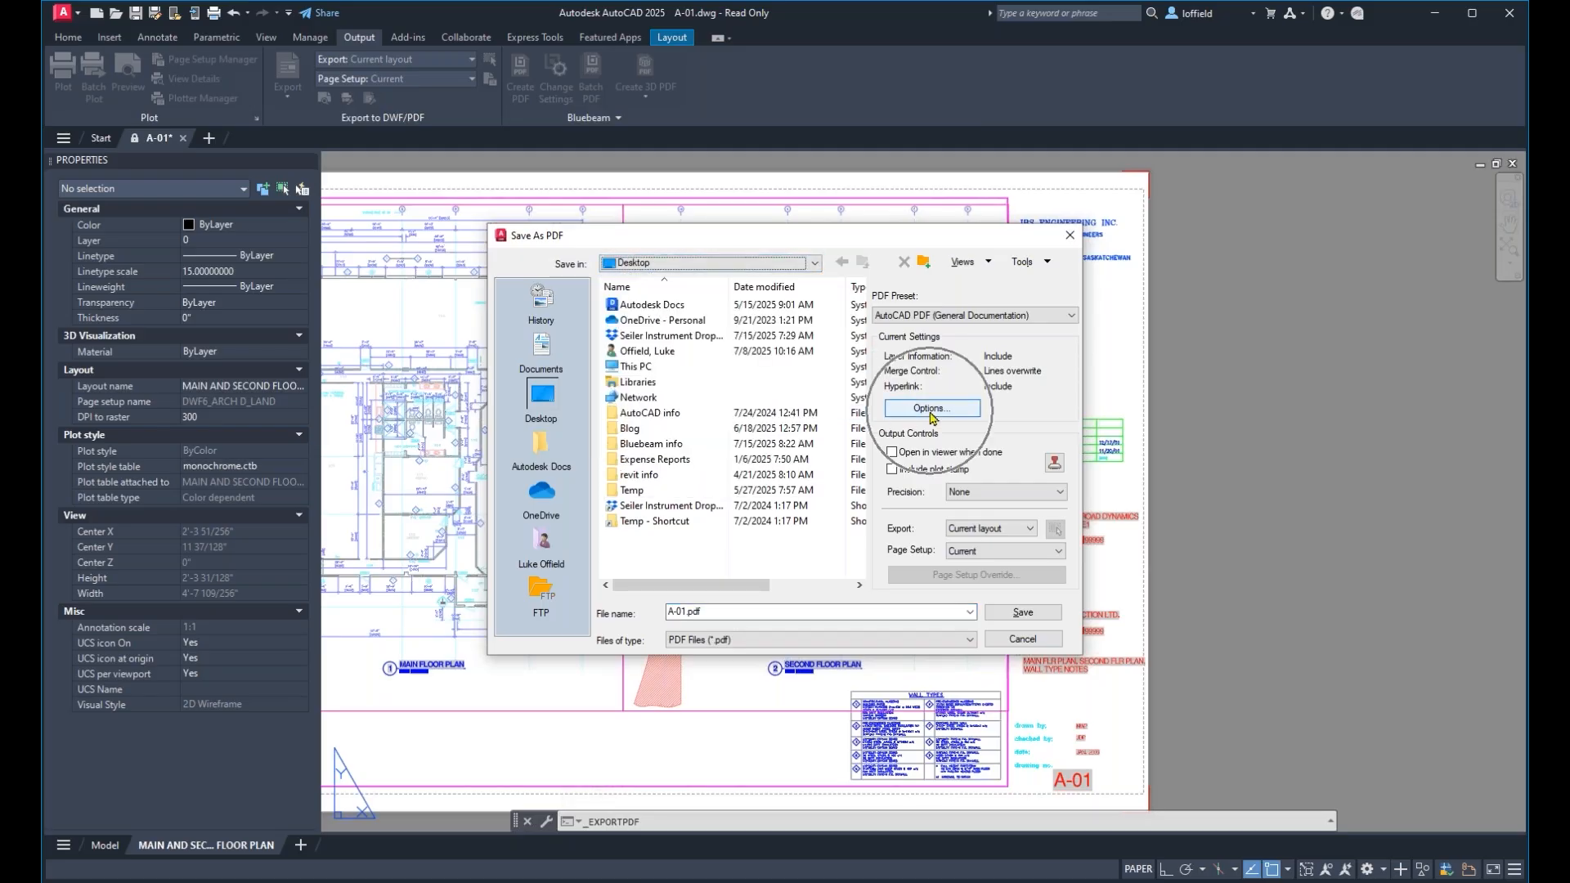
pyautogui.click(931, 410)
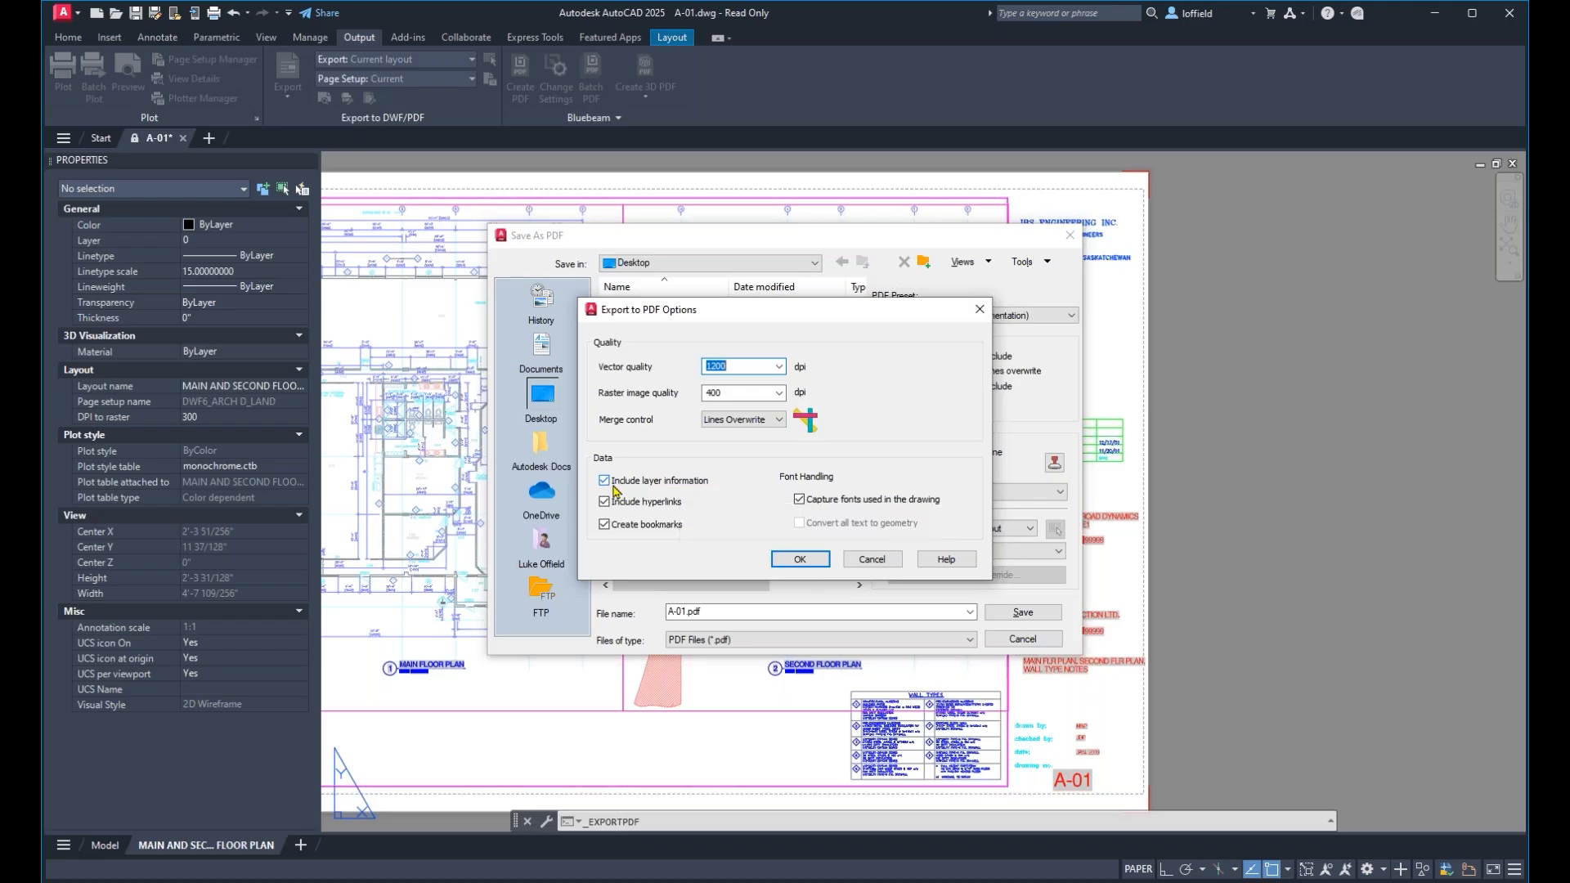
pyautogui.press('ctrl')
pyautogui.press('ctrl')
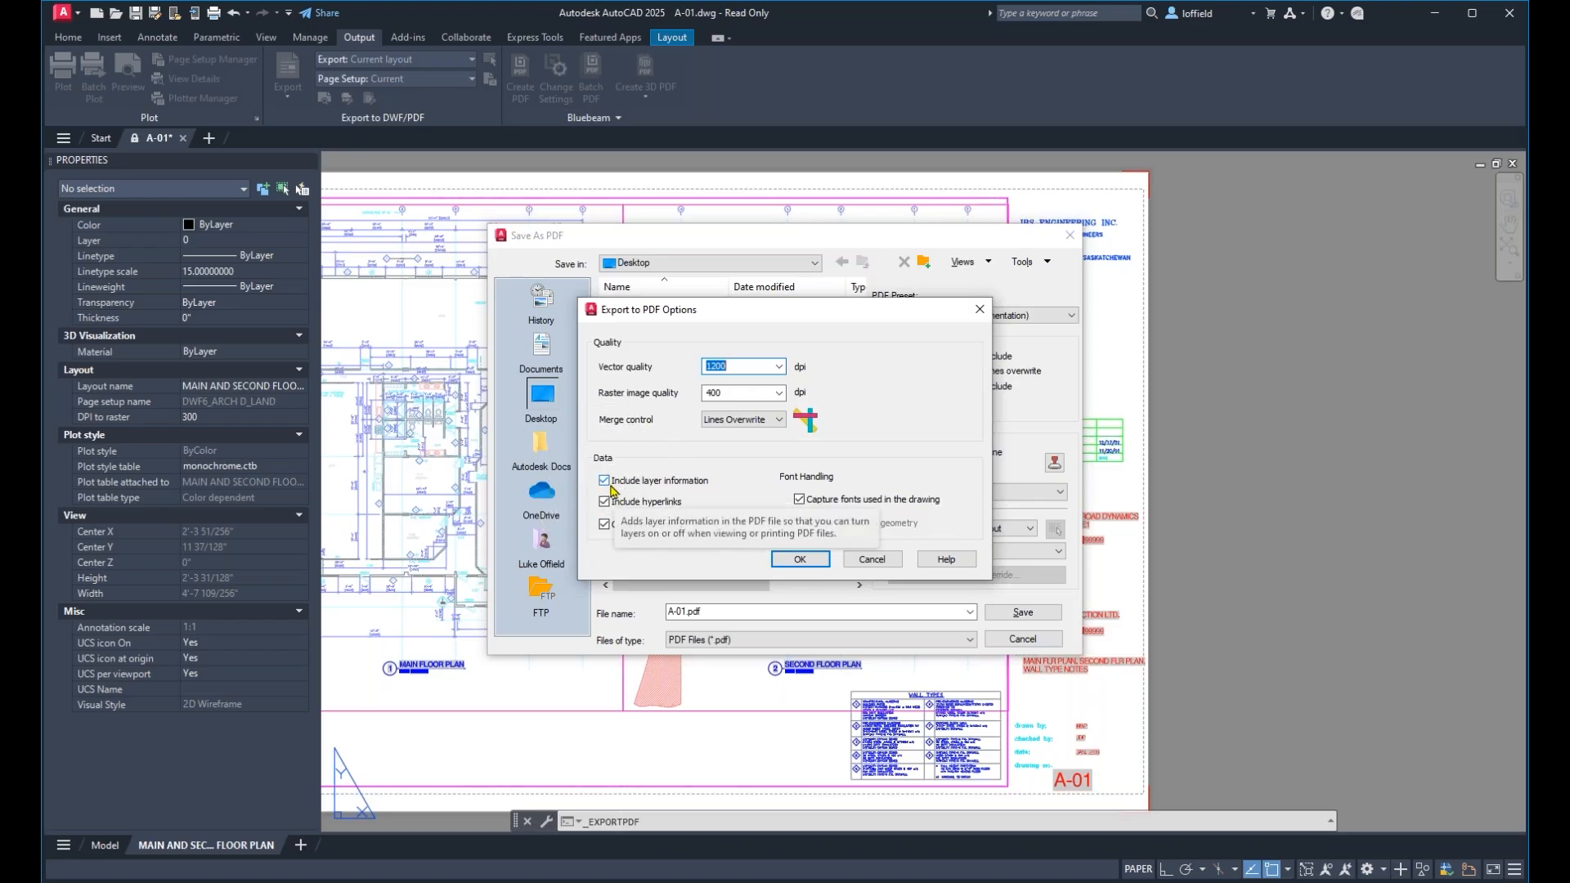
pyautogui.press('ctrl')
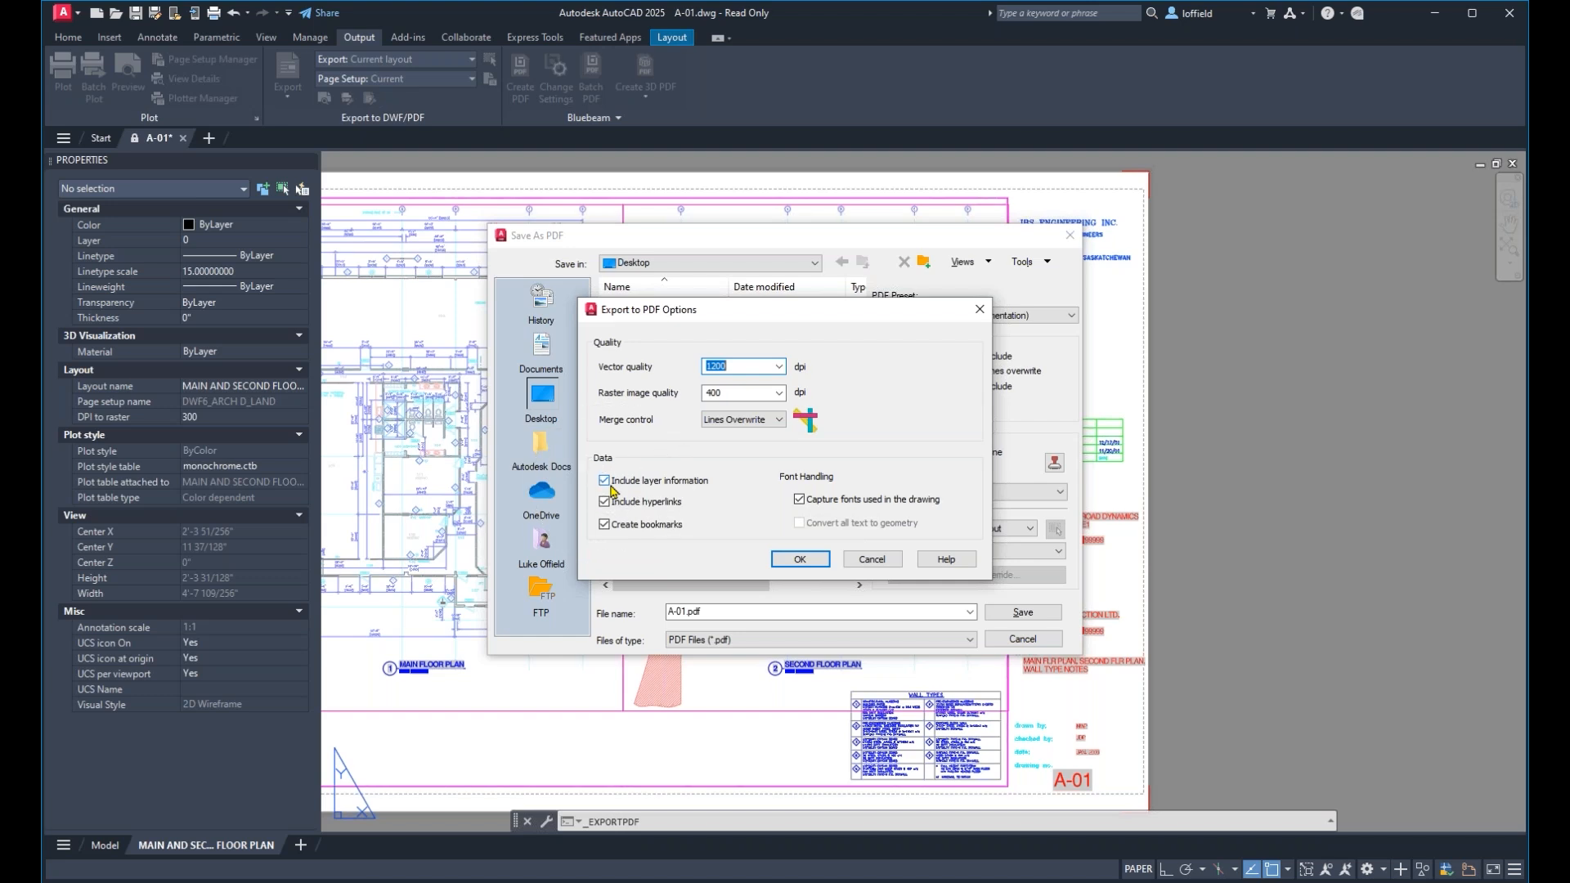
pyautogui.click(605, 482)
pyautogui.click(605, 482)
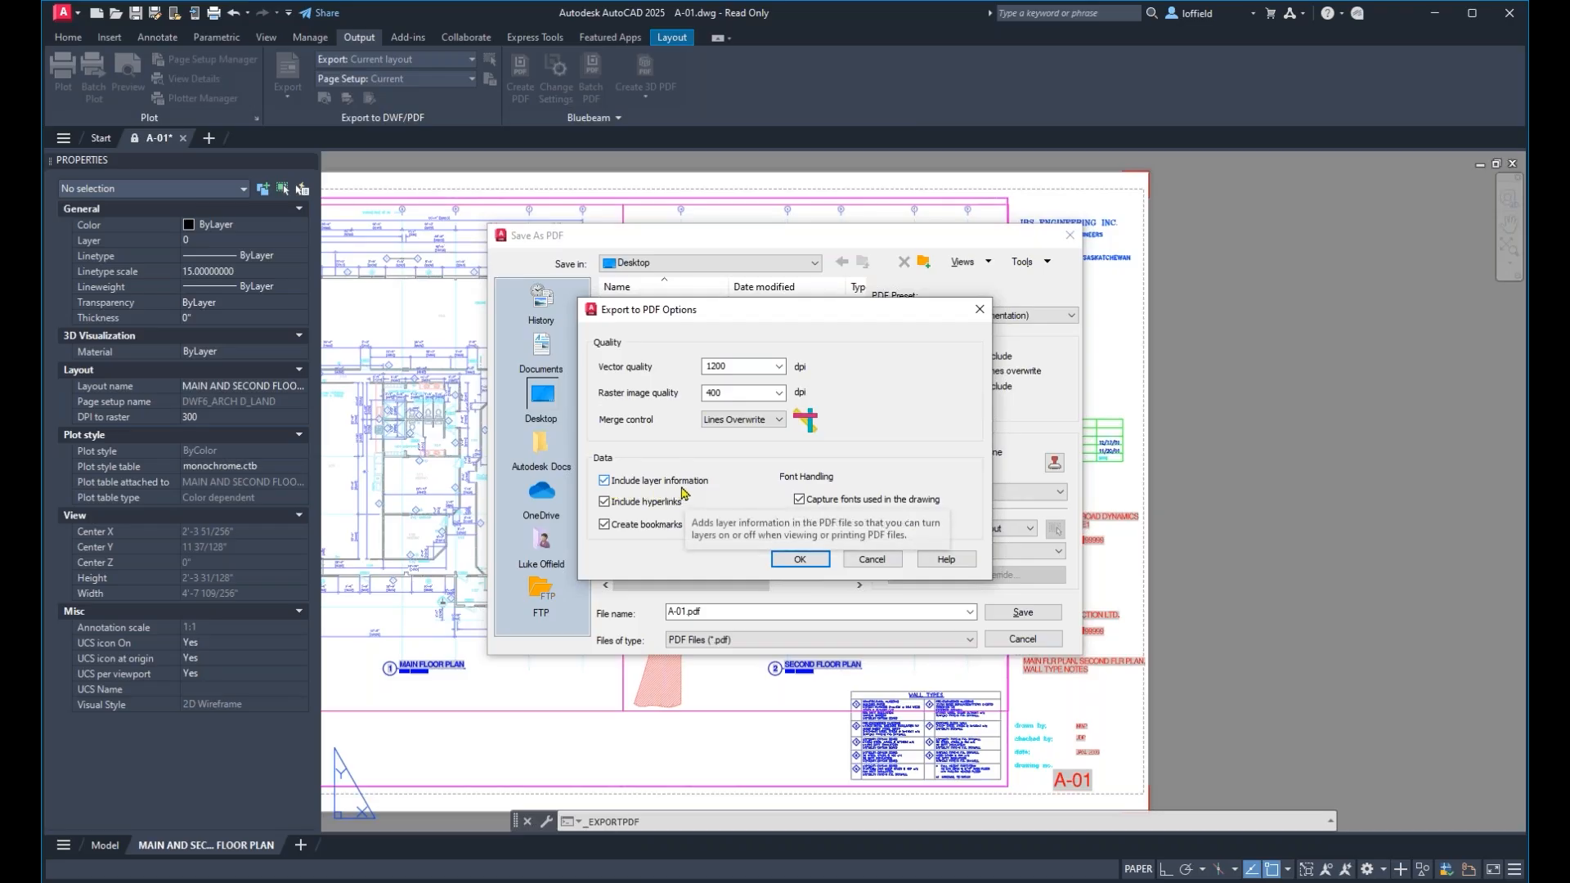
pyautogui.click(791, 563)
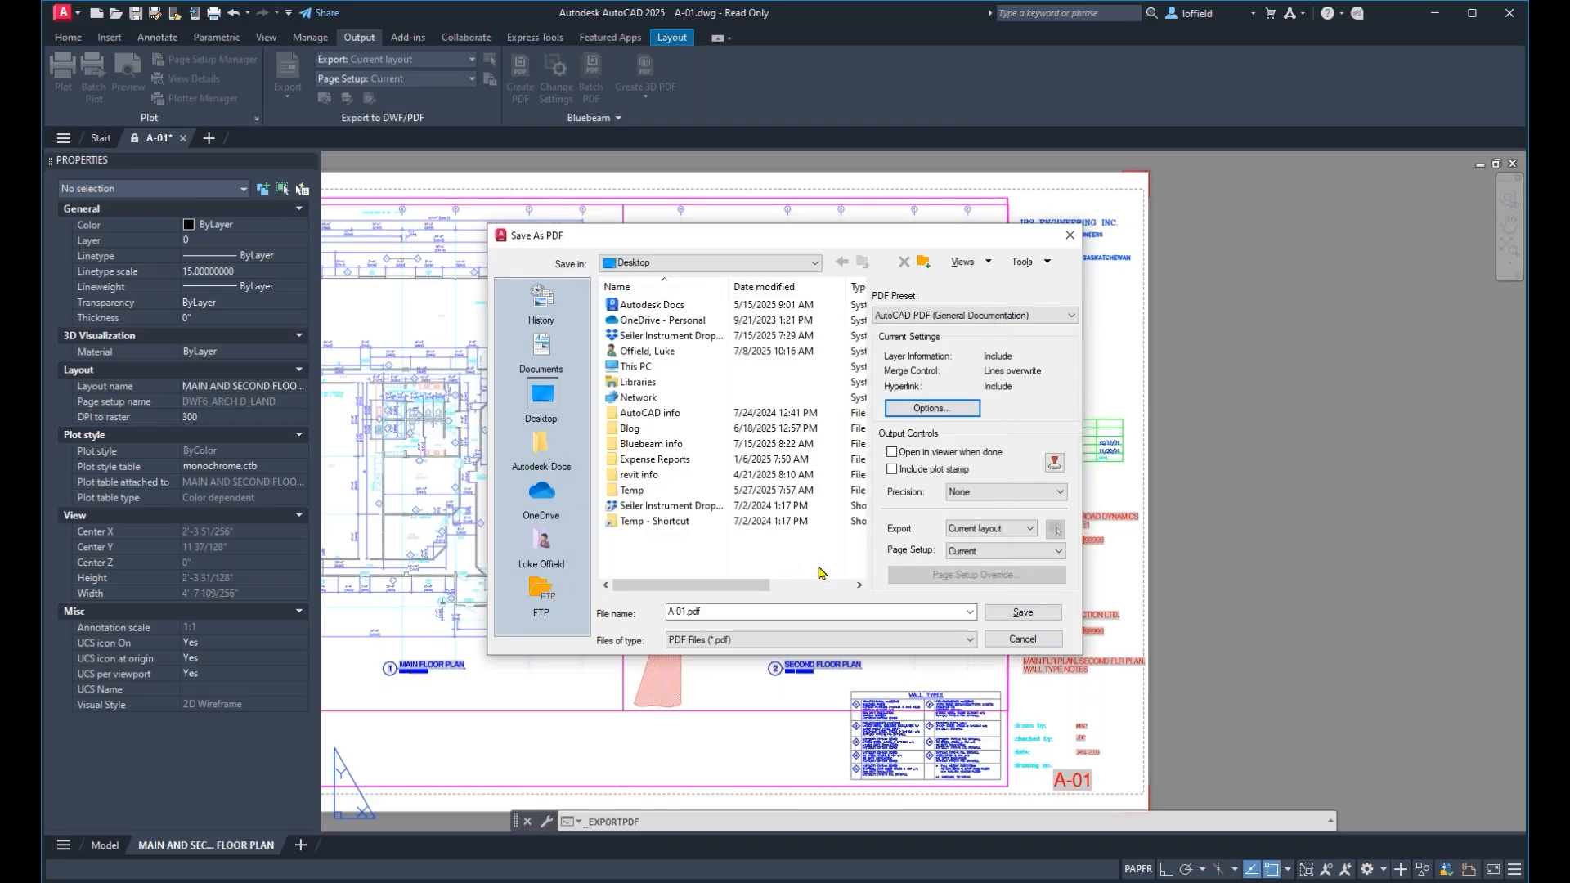
pyautogui.click(1039, 618)
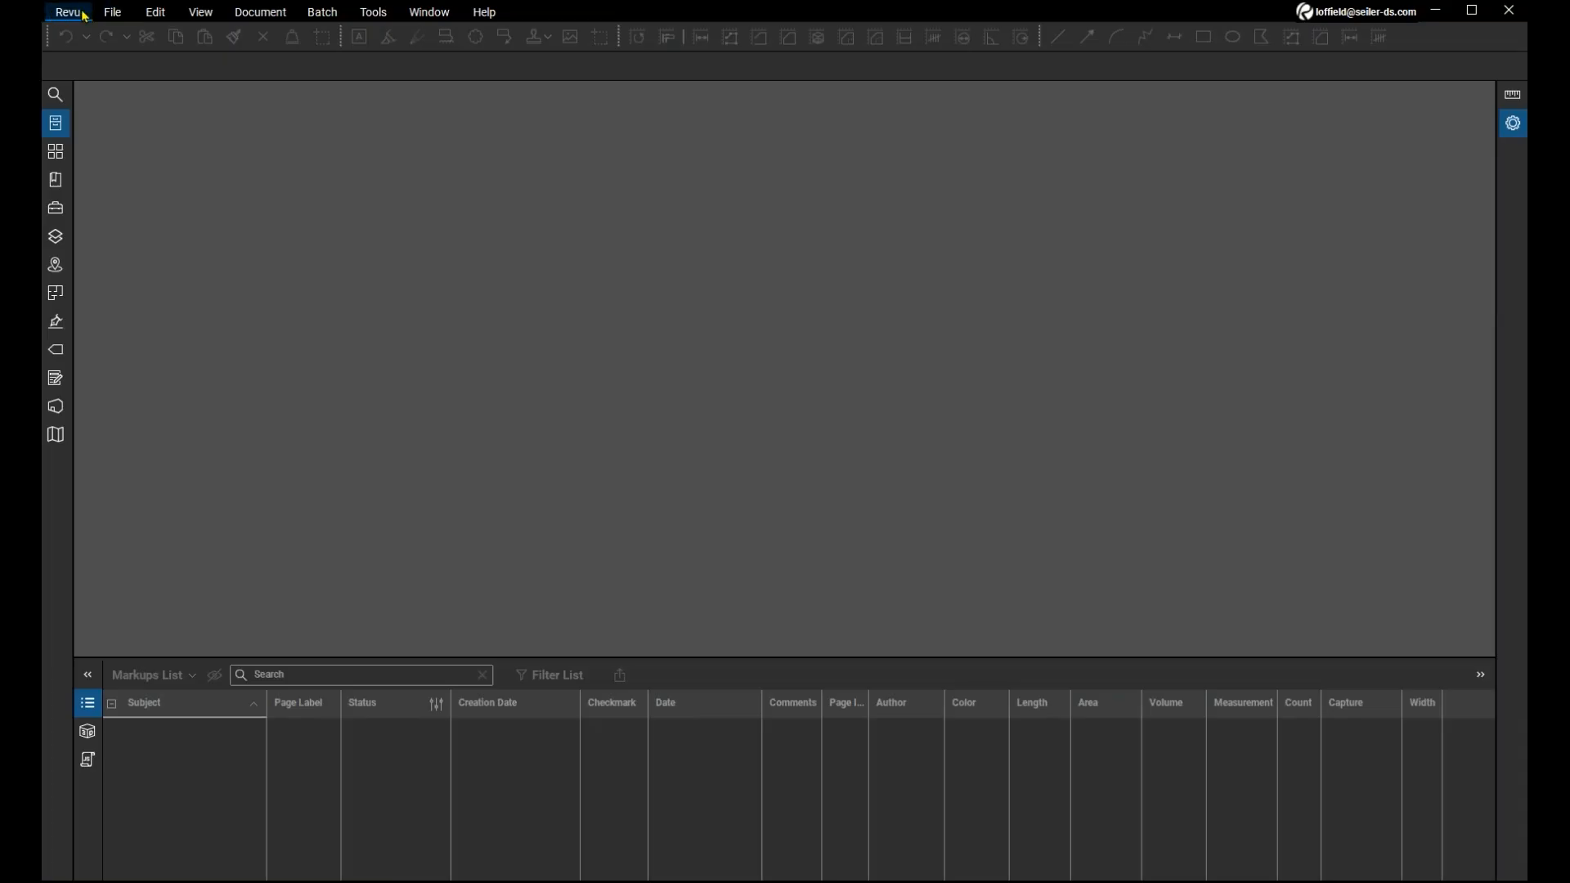
# Switch to Bluebeam Revu and open A-01.pdf from the Desktop, keeping its untitled viewports.
pyautogui.click(85, 14)
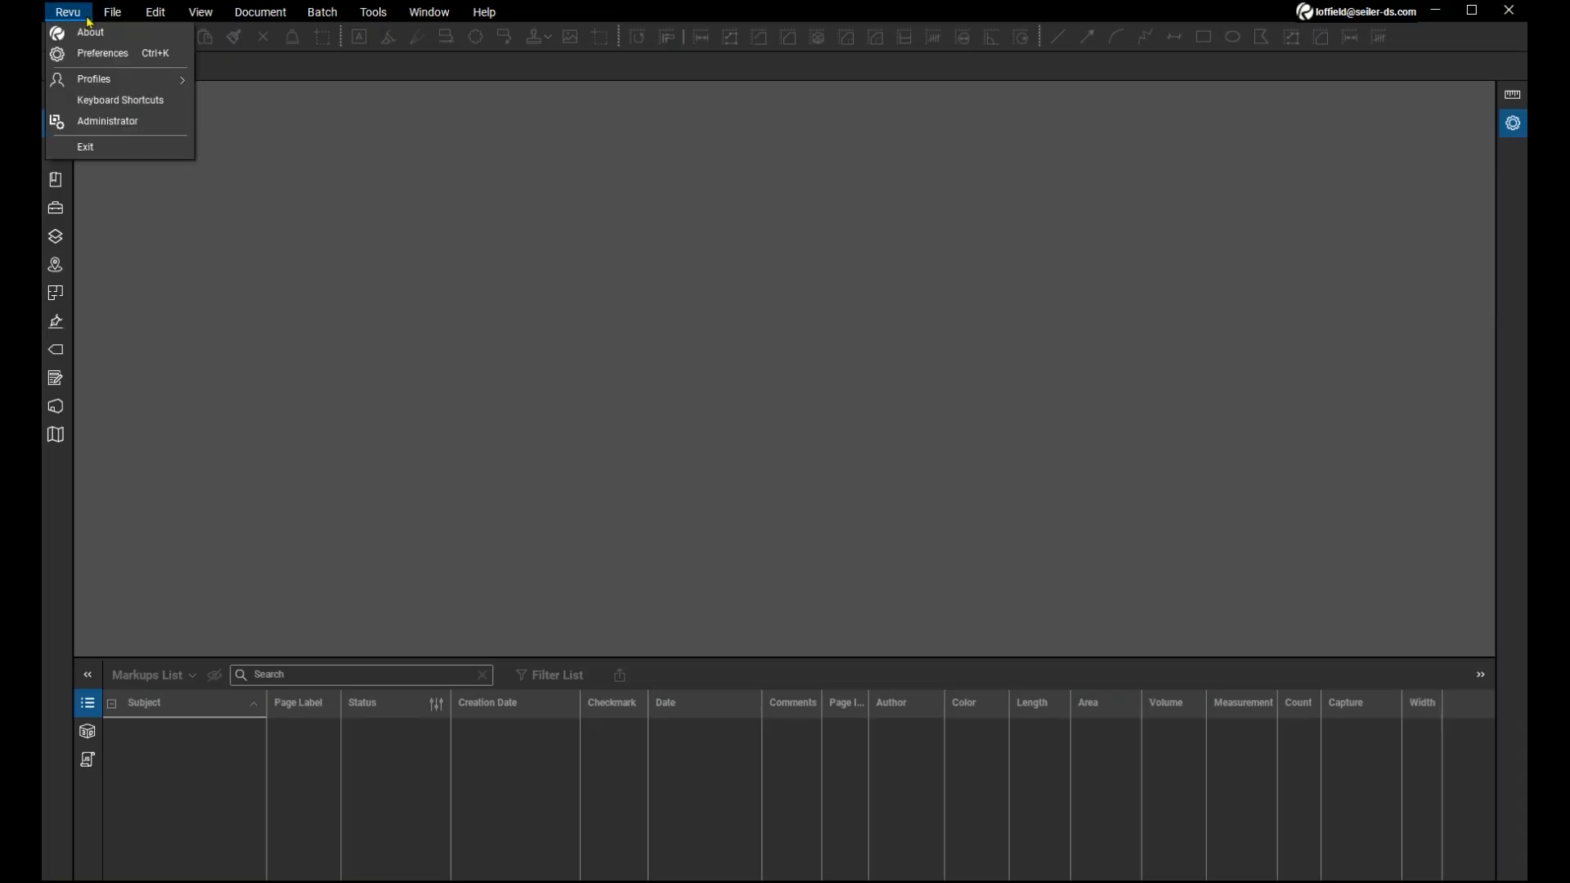
pyautogui.moveTo(113, 12)
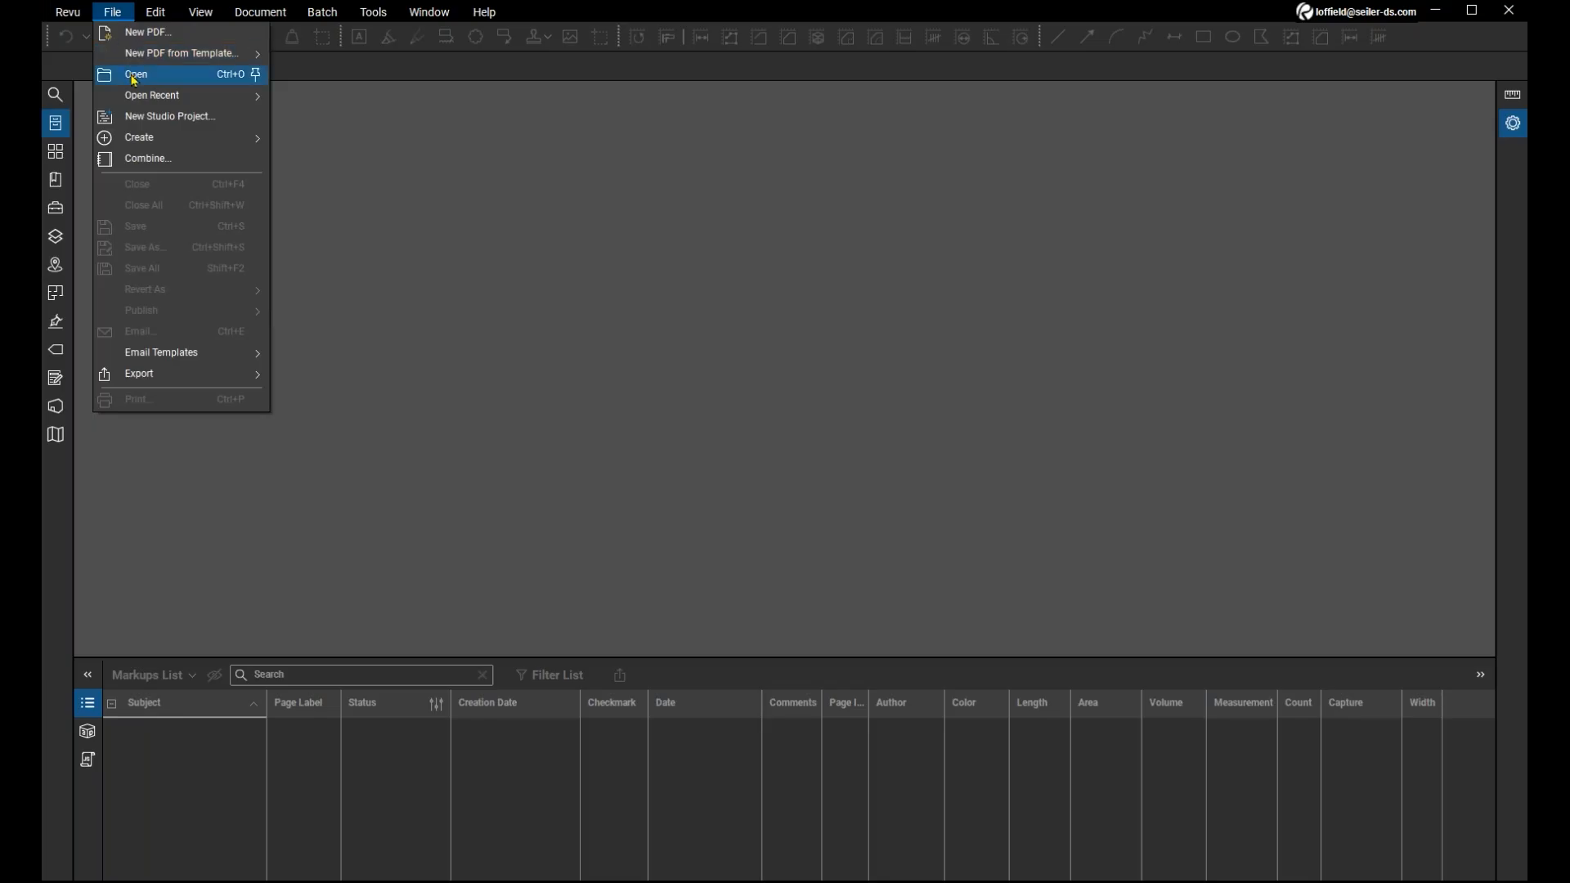
pyautogui.click(134, 75)
pyautogui.scroll(-3, 403, 175)
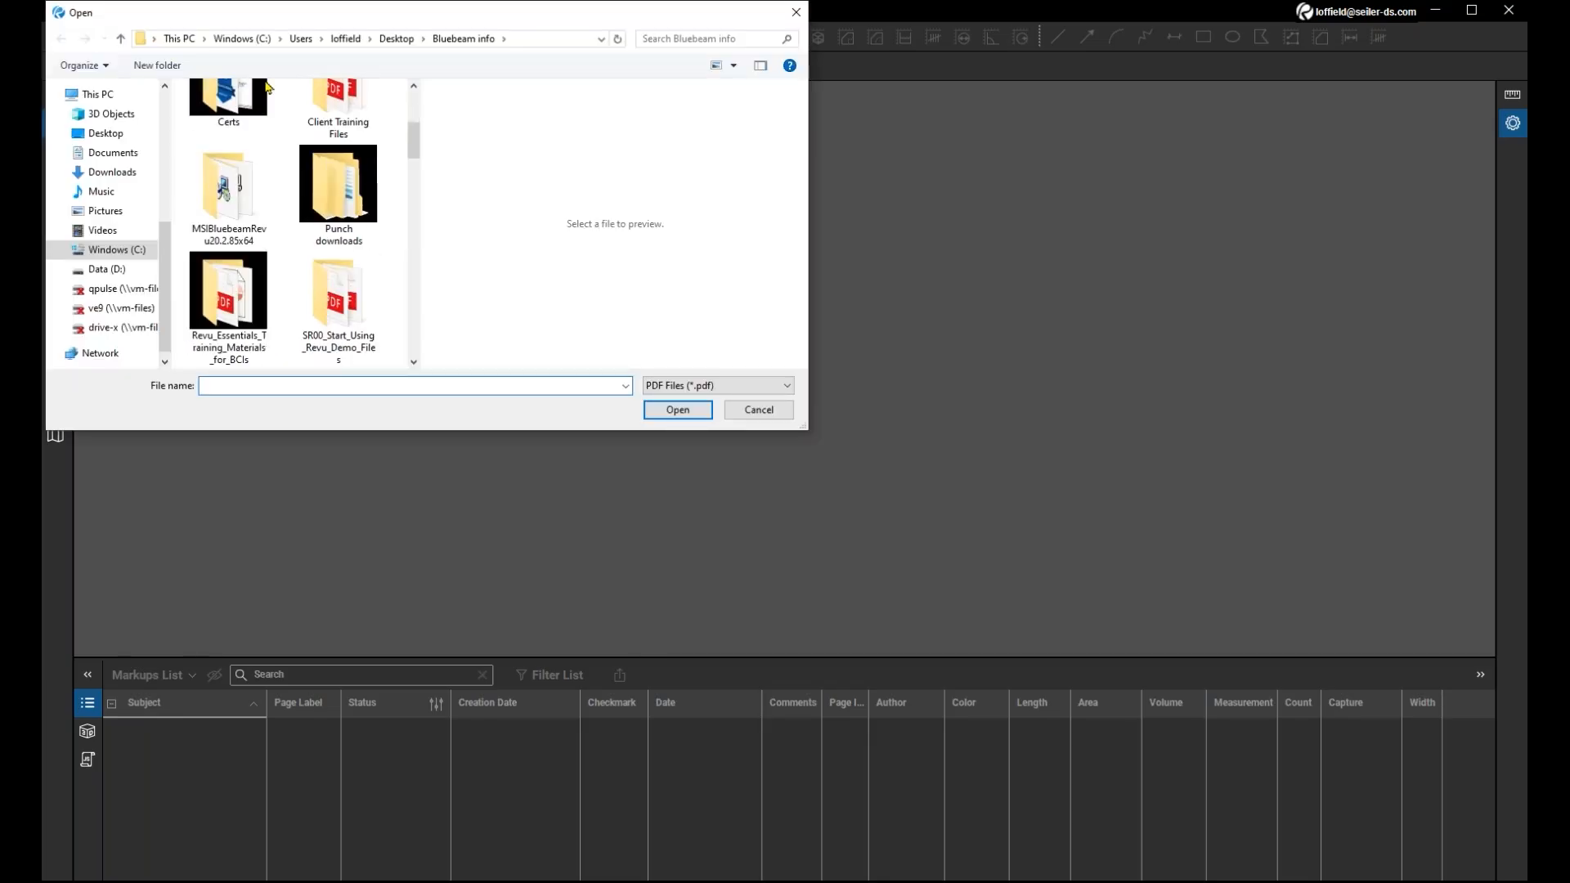
pyautogui.click(398, 40)
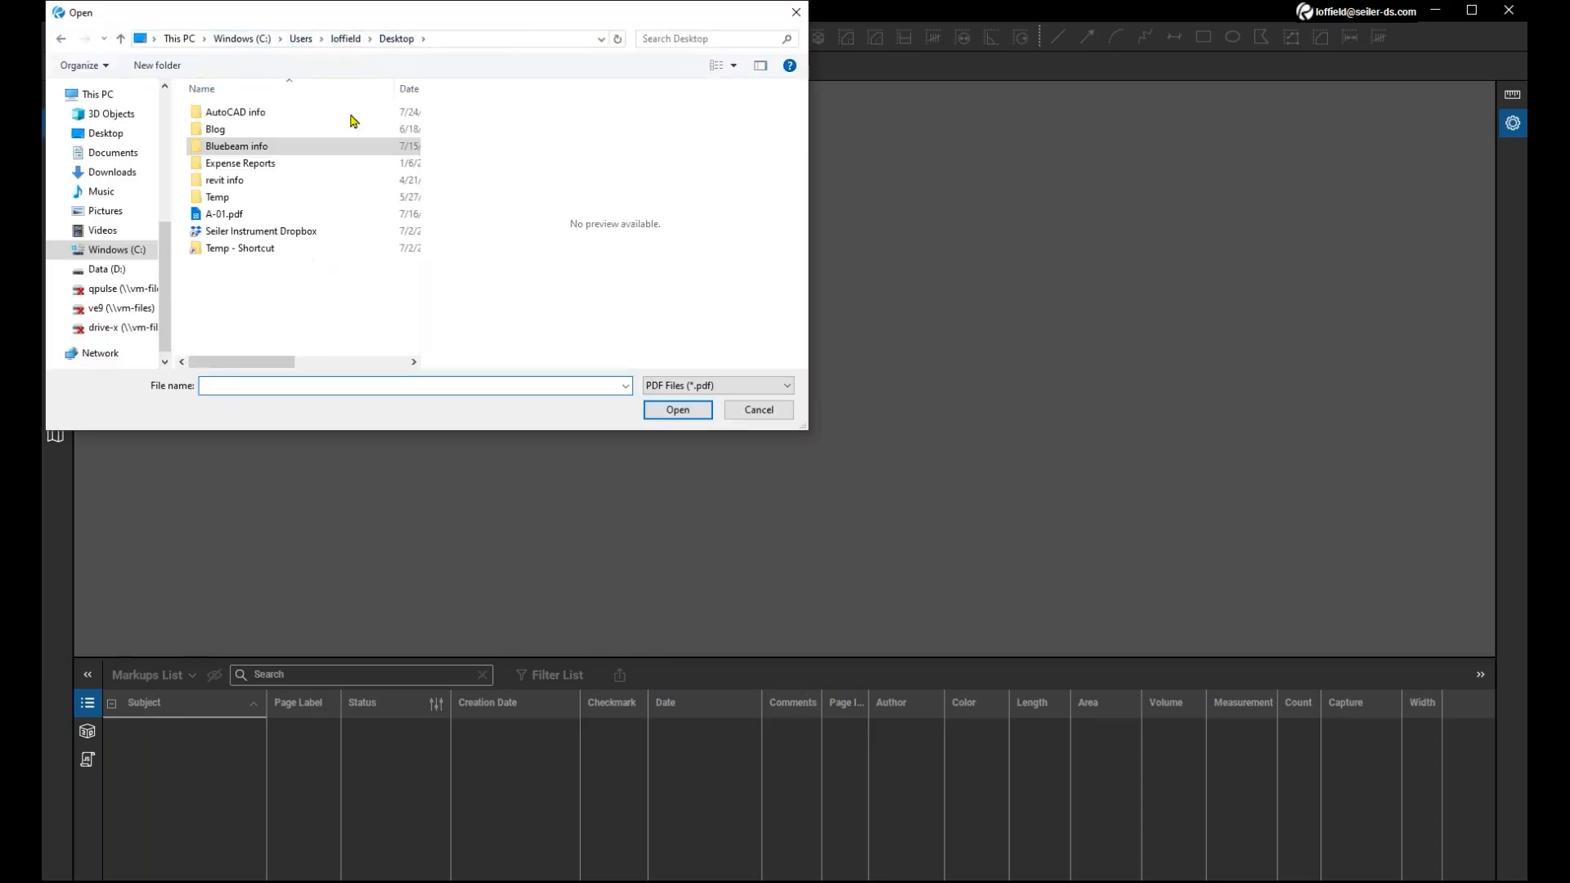
pyautogui.click(259, 214)
pyautogui.click(665, 411)
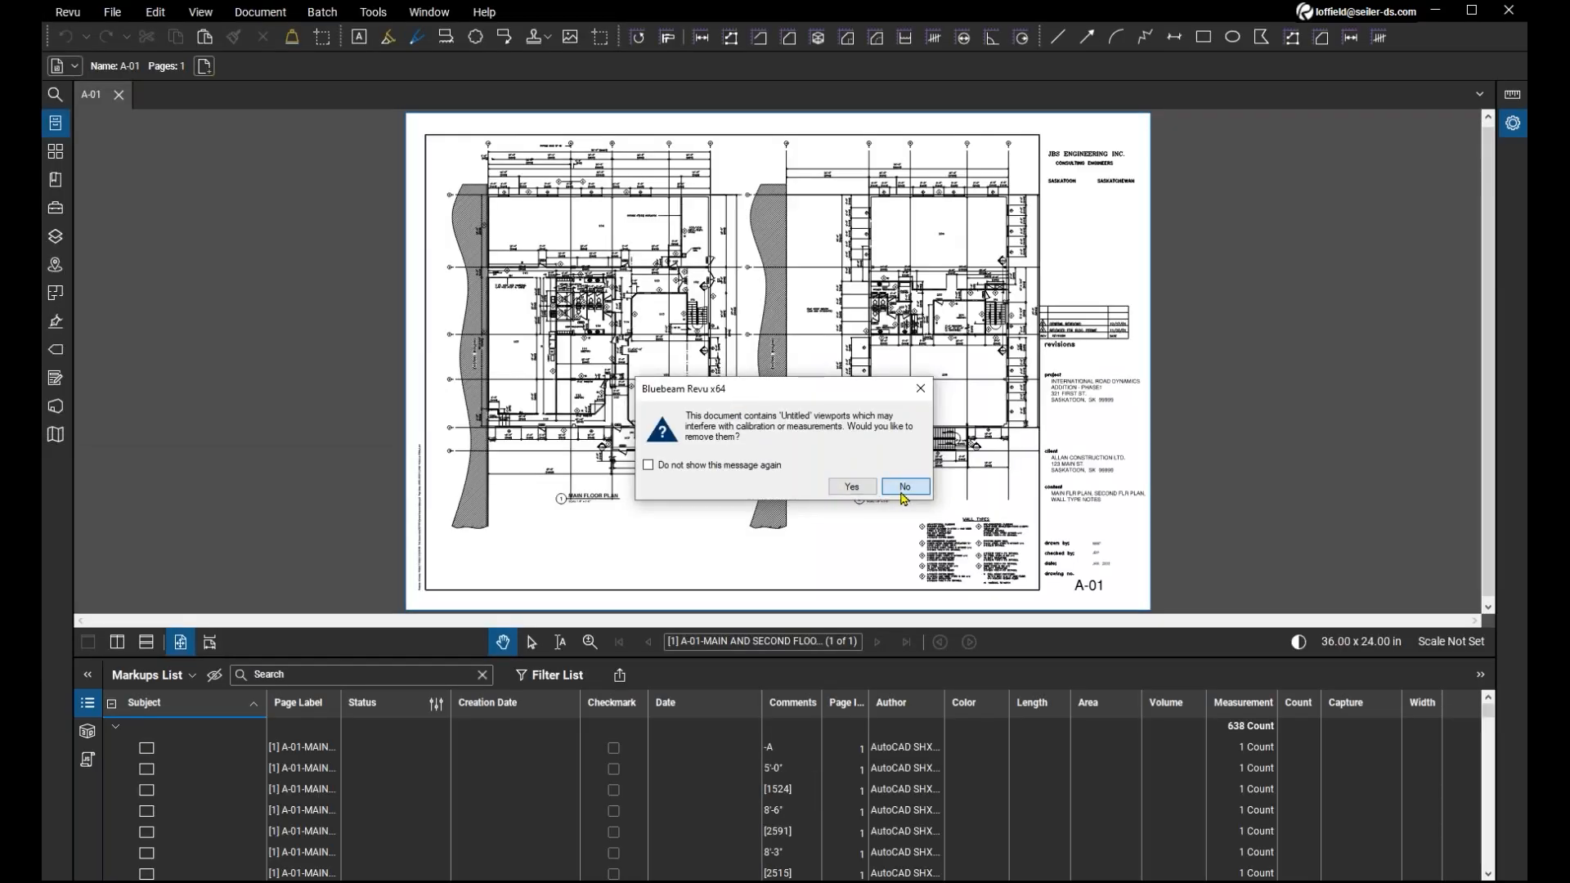
pyautogui.click(903, 490)
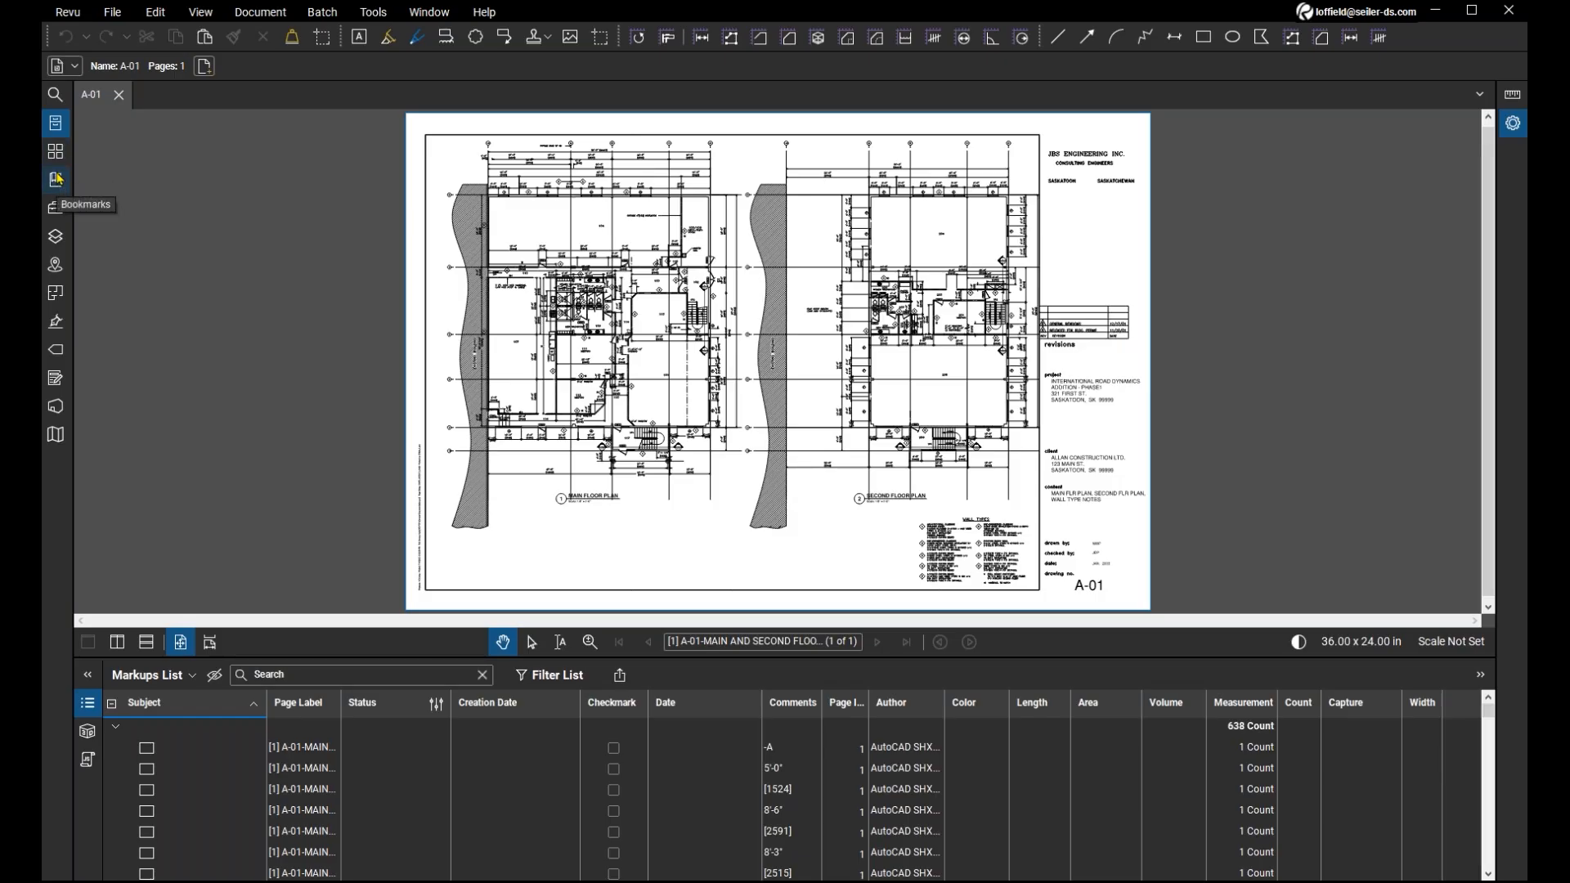
# Display the layer list of A-01.pdf and inspect the main floor plan up close.
pyautogui.click(57, 236)
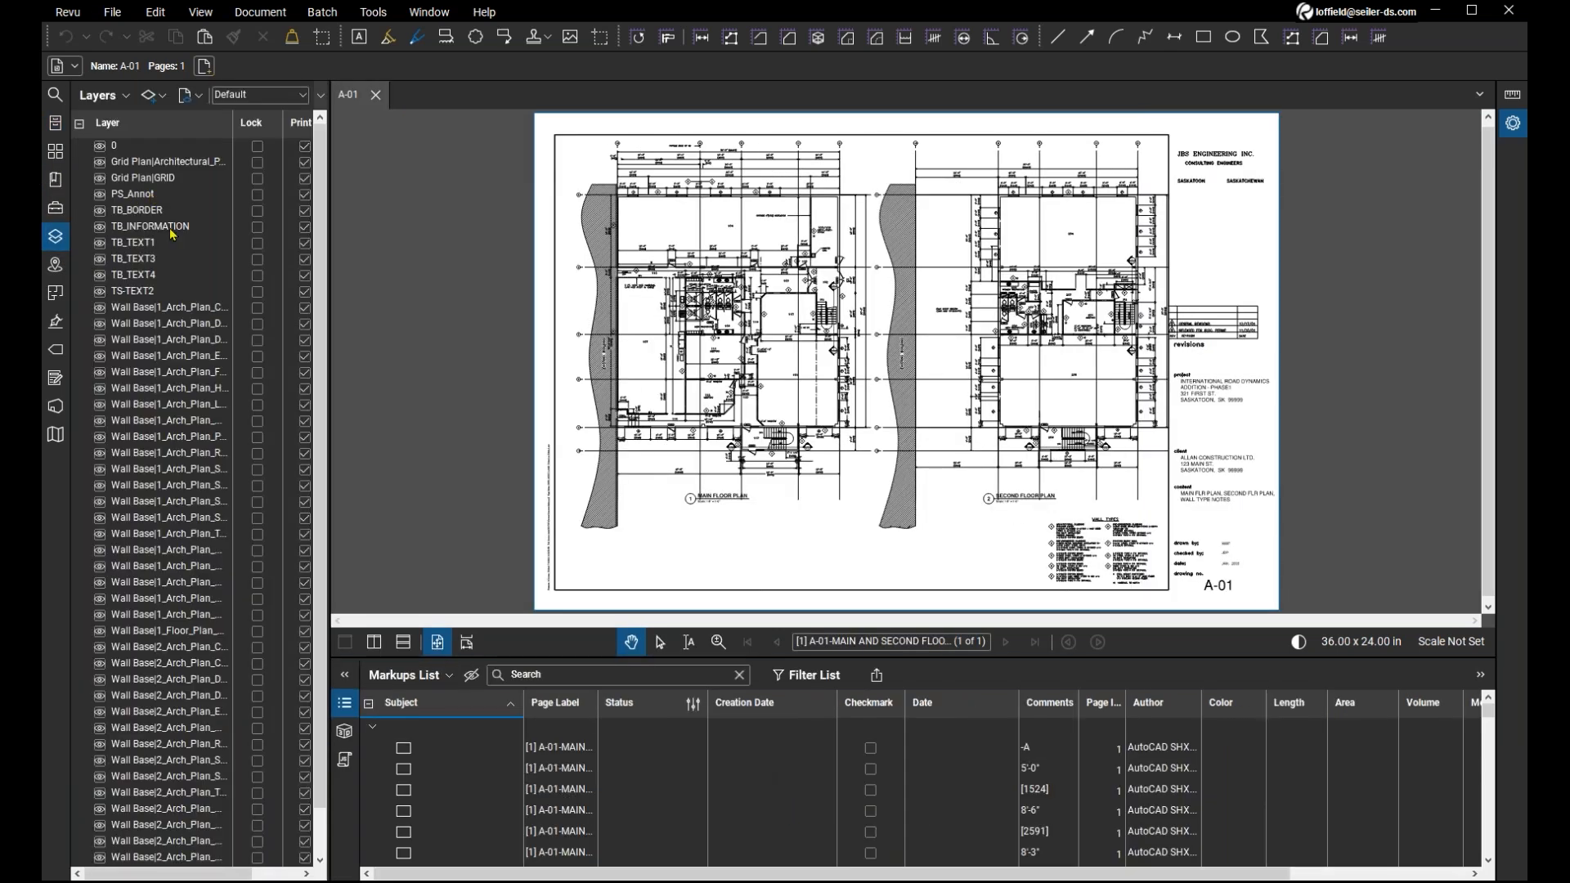
pyautogui.scroll(-3, 194, 438)
pyautogui.scroll(1, 194, 438)
pyautogui.scroll(1, 740, 348)
pyautogui.scroll(4, 738, 348)
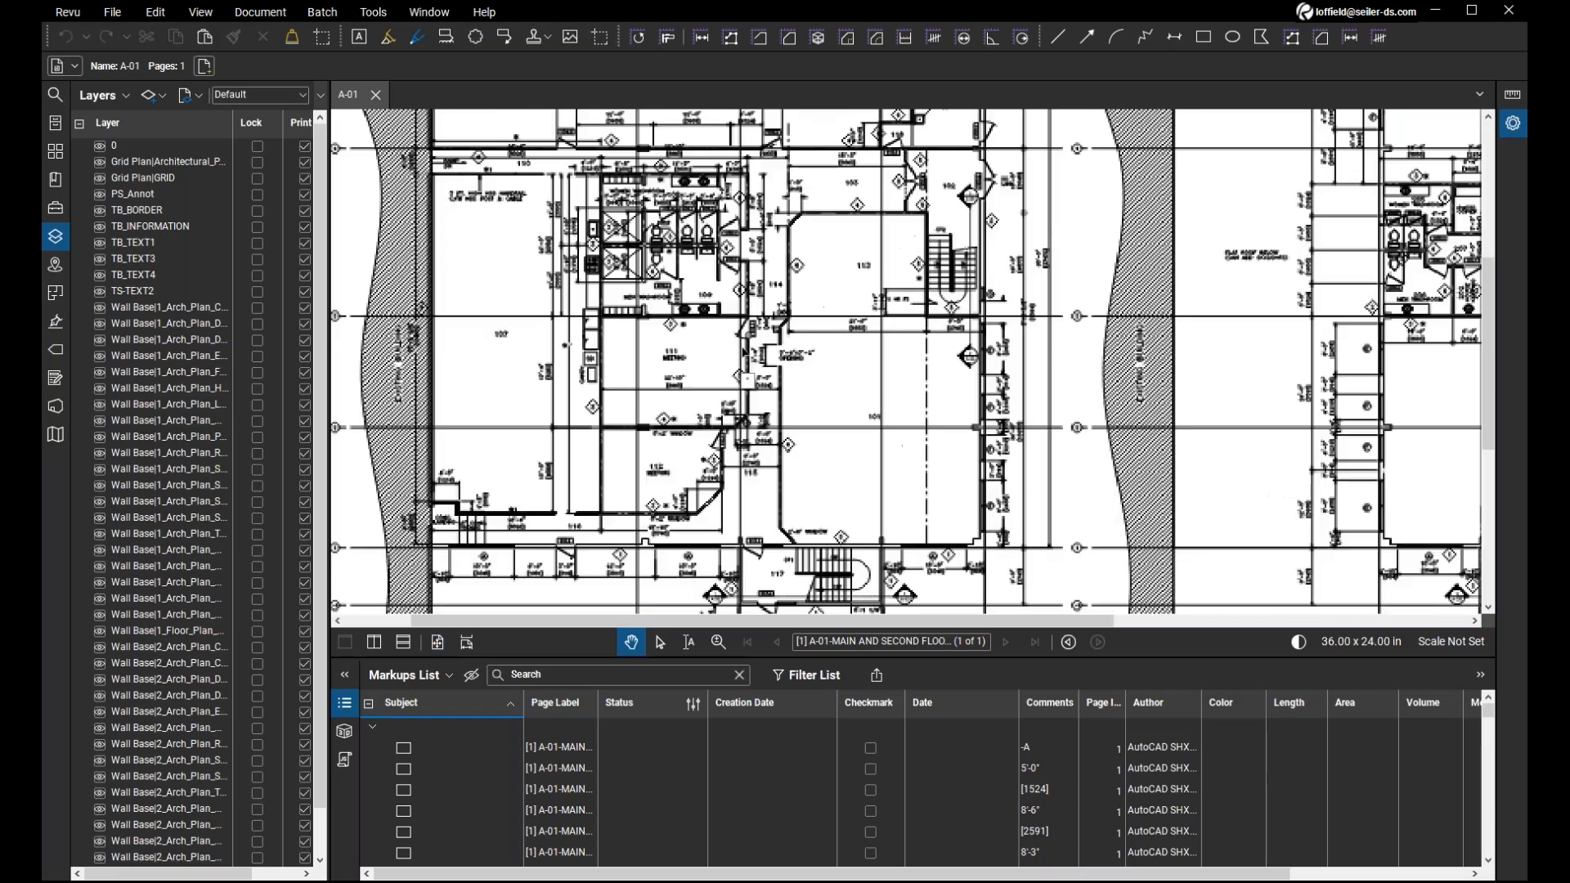
pyautogui.scroll(-1, 746, 344)
# Test the visibility of the Wall Base 1_Arch_Plan dimension layer by hiding and restoring it, and close the layer list.
pyautogui.click(101, 309)
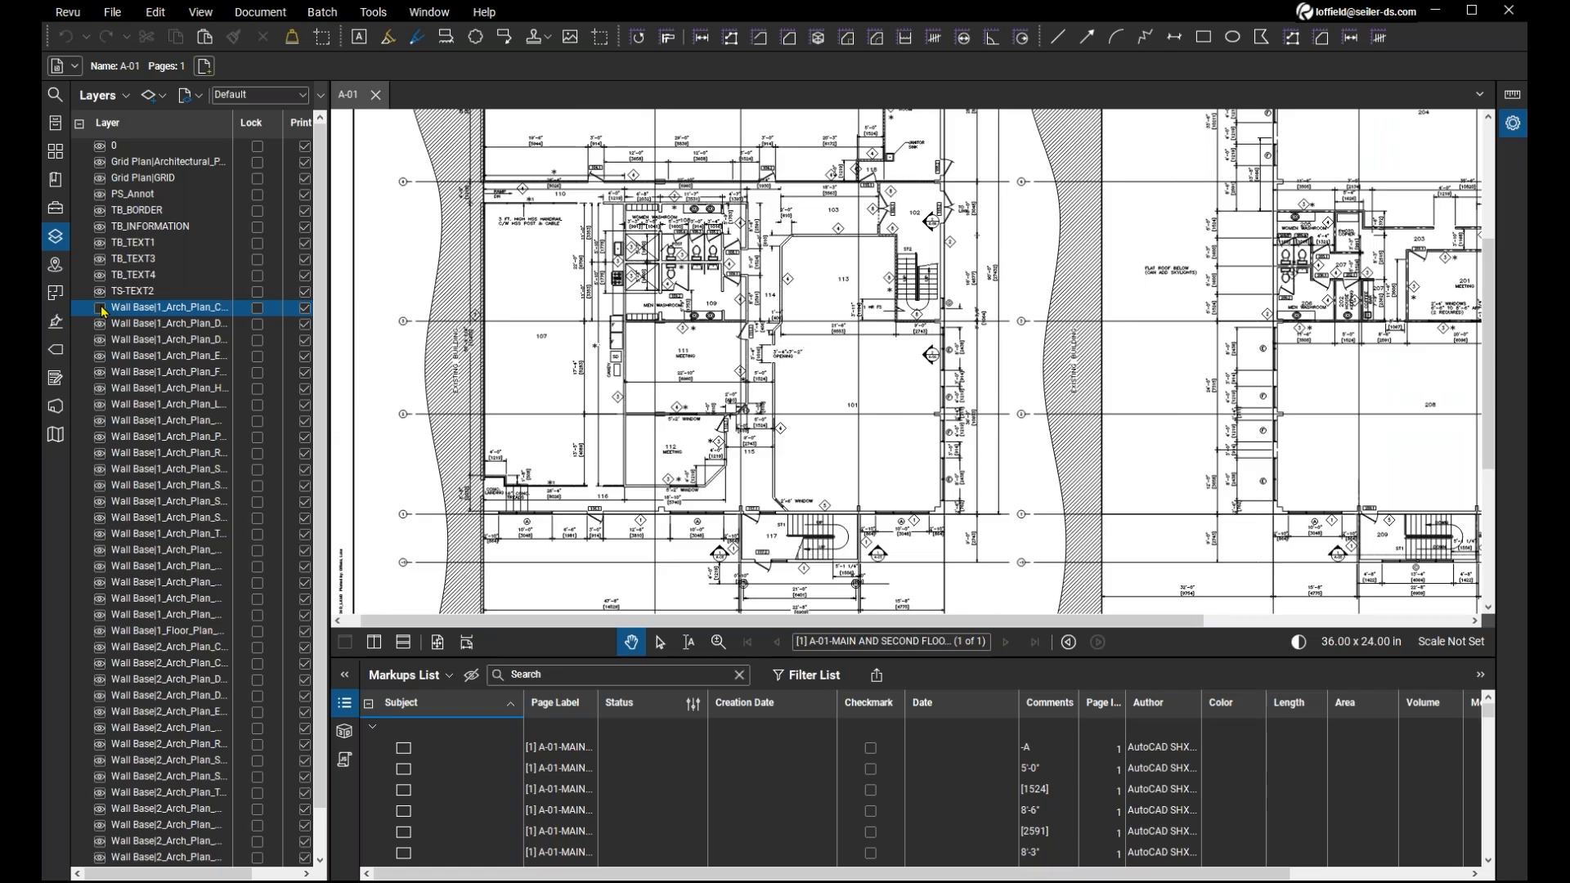
pyautogui.click(99, 326)
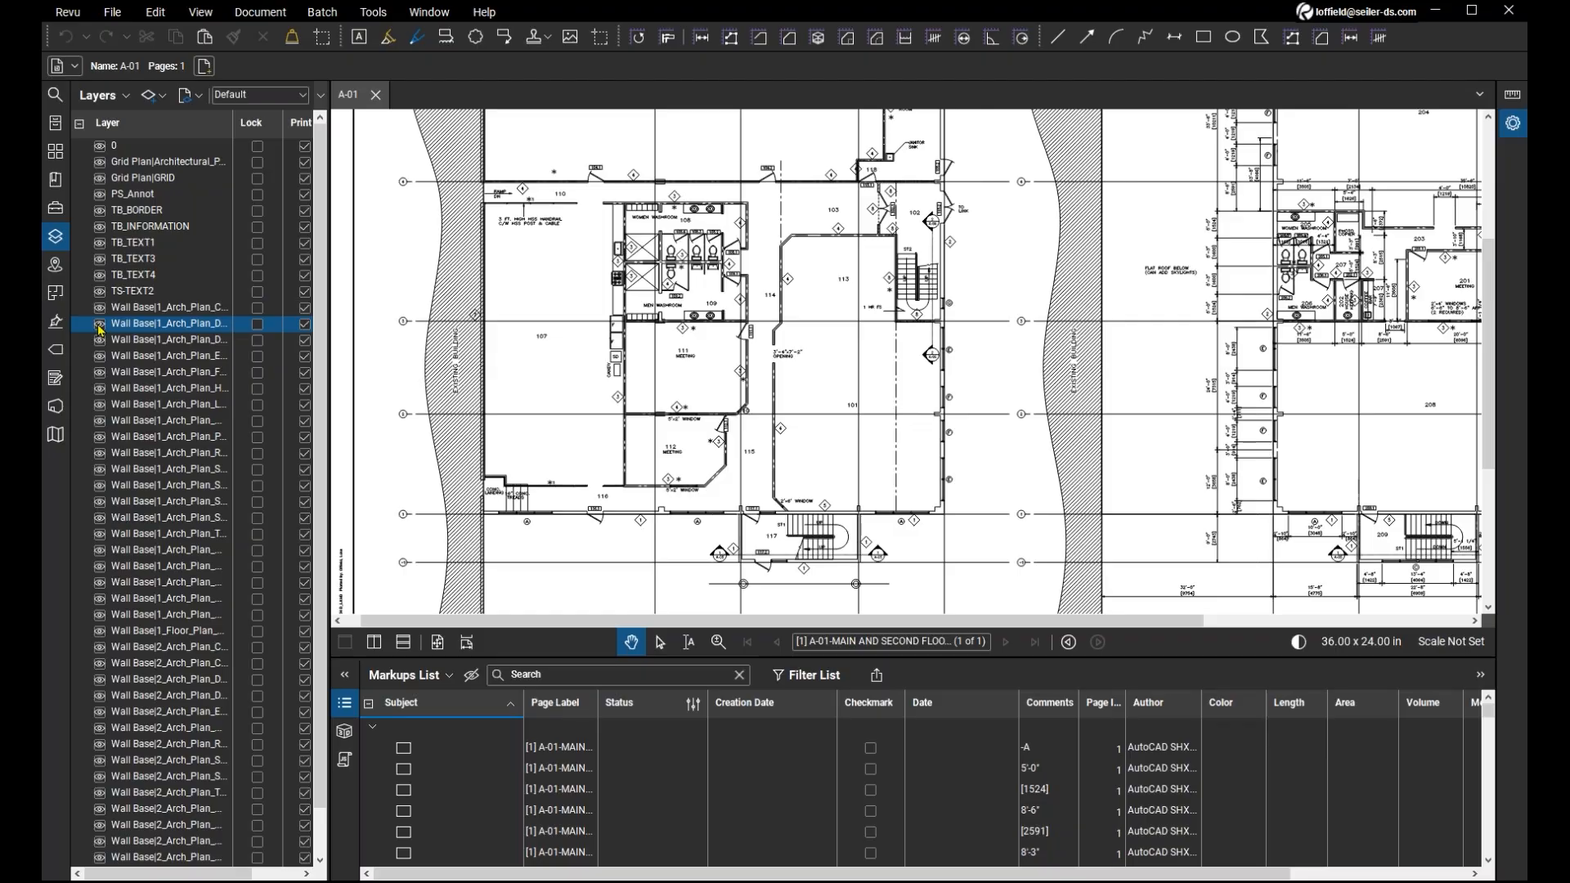
pyautogui.click(99, 327)
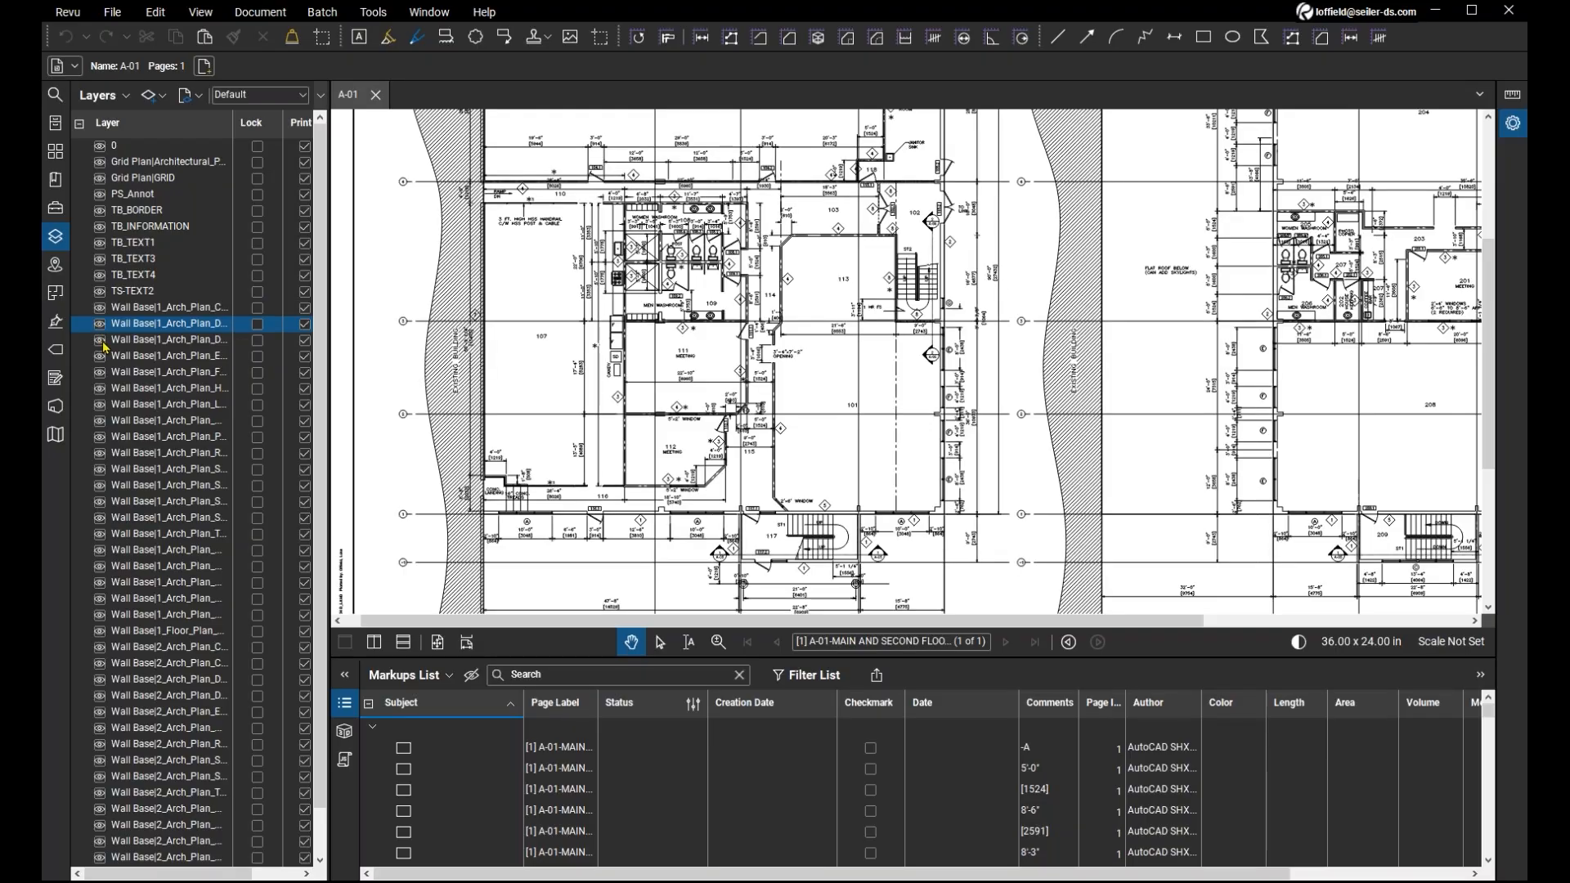
pyautogui.click(104, 344)
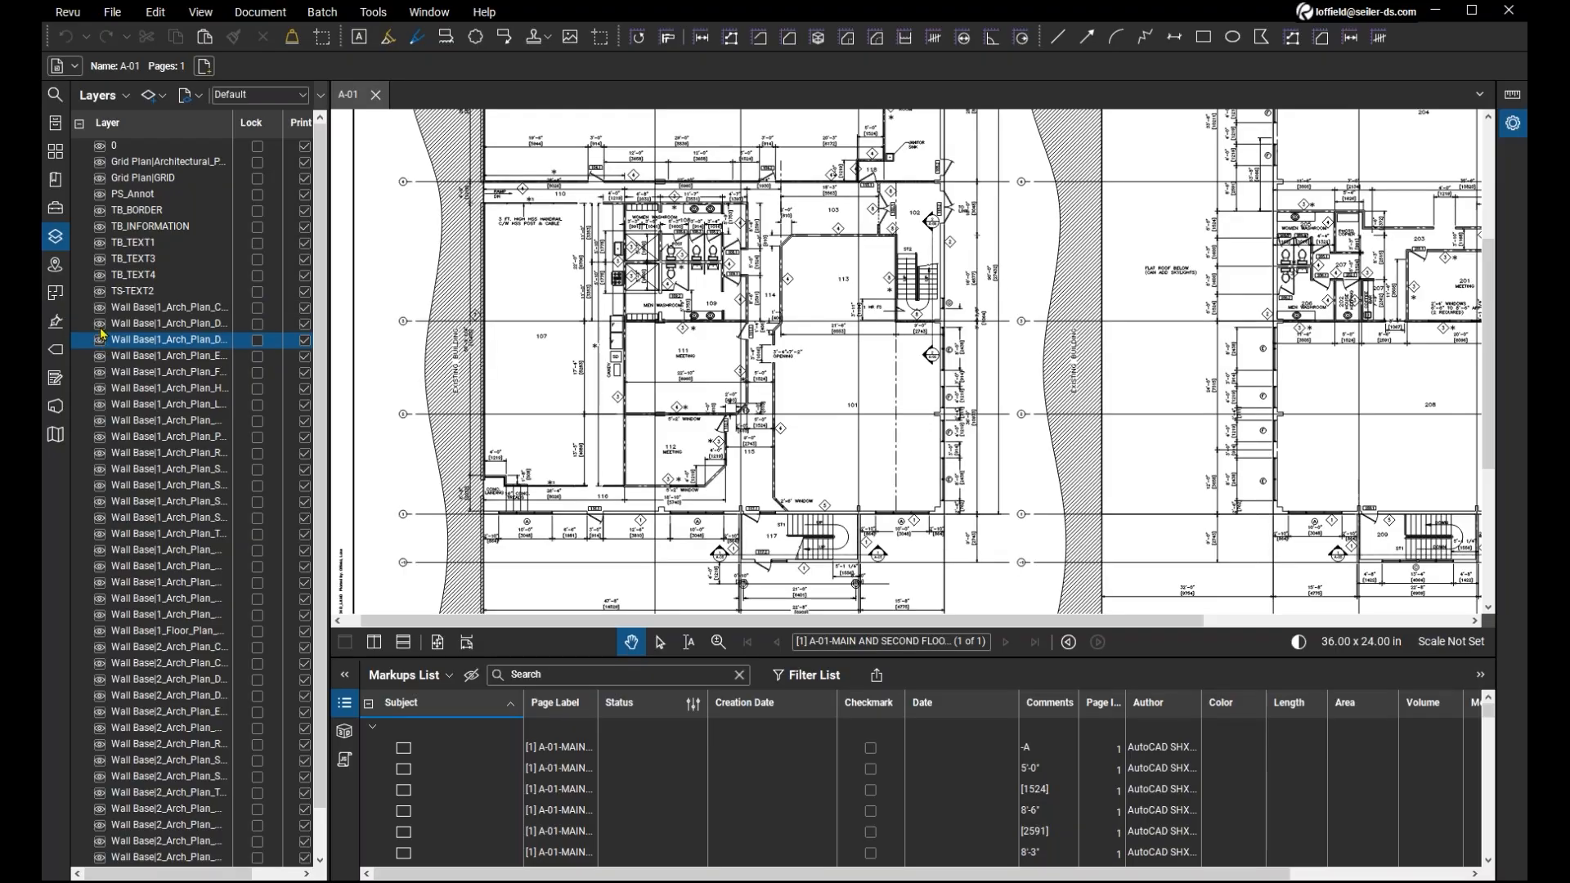
pyautogui.click(101, 328)
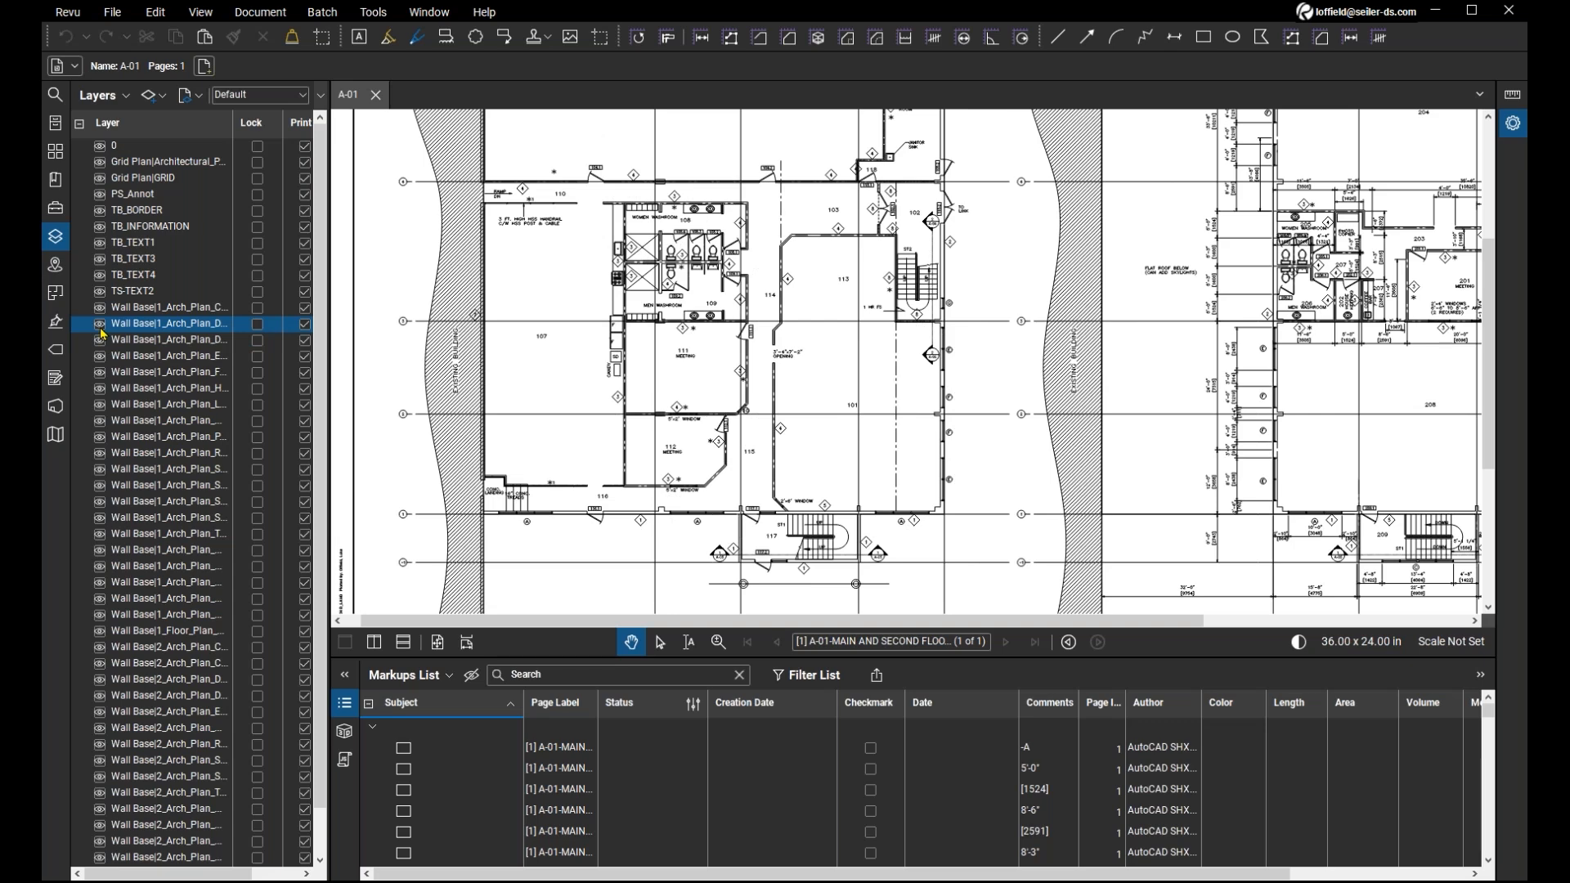
pyautogui.click(101, 330)
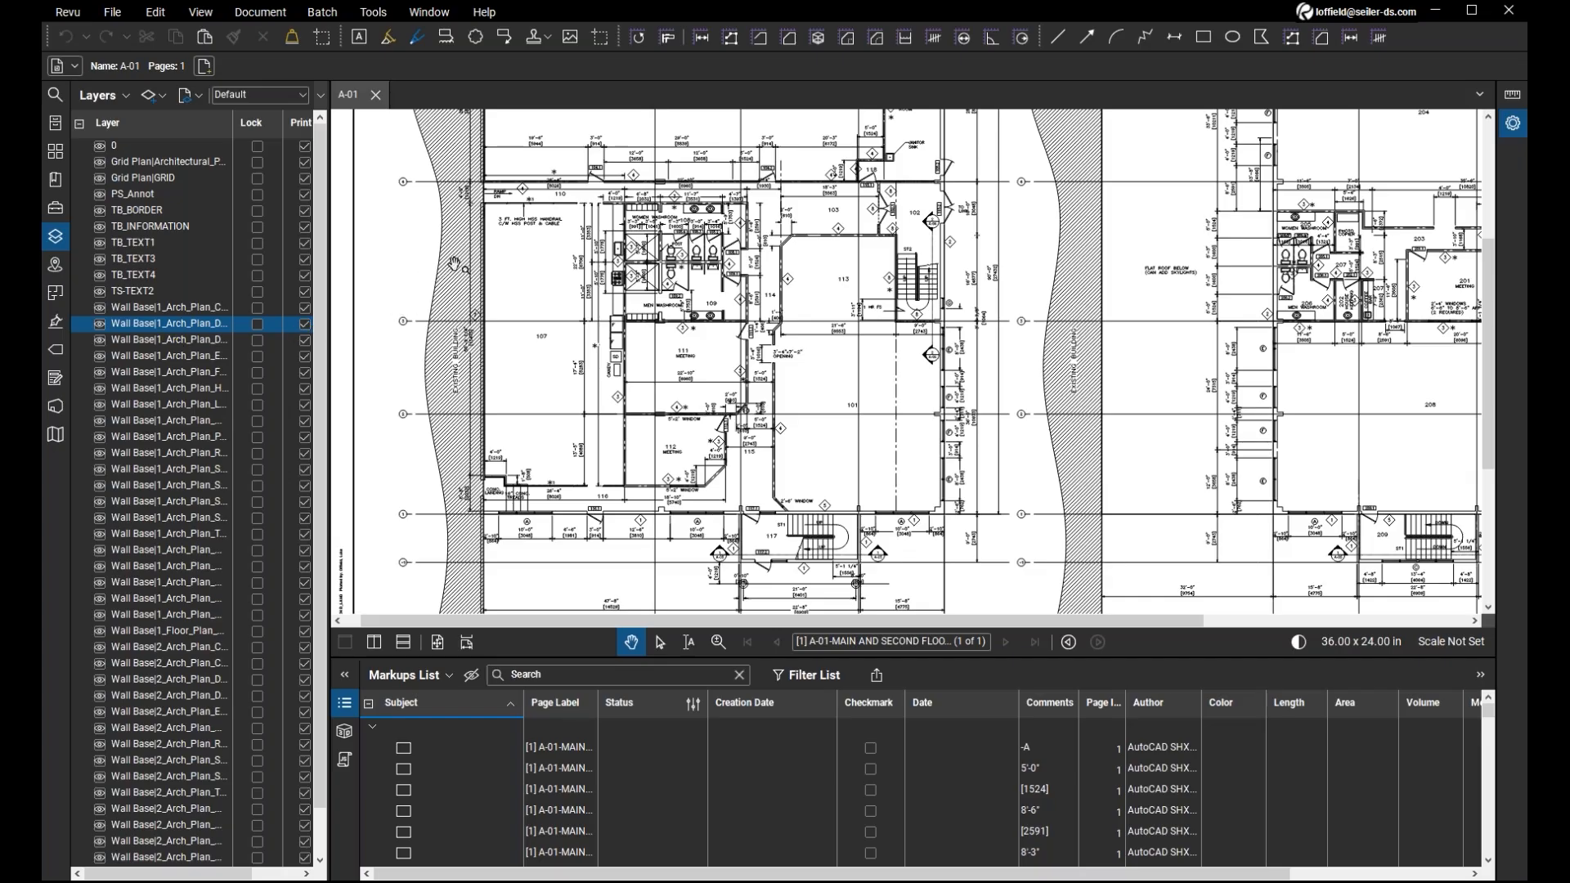
pyautogui.click(59, 242)
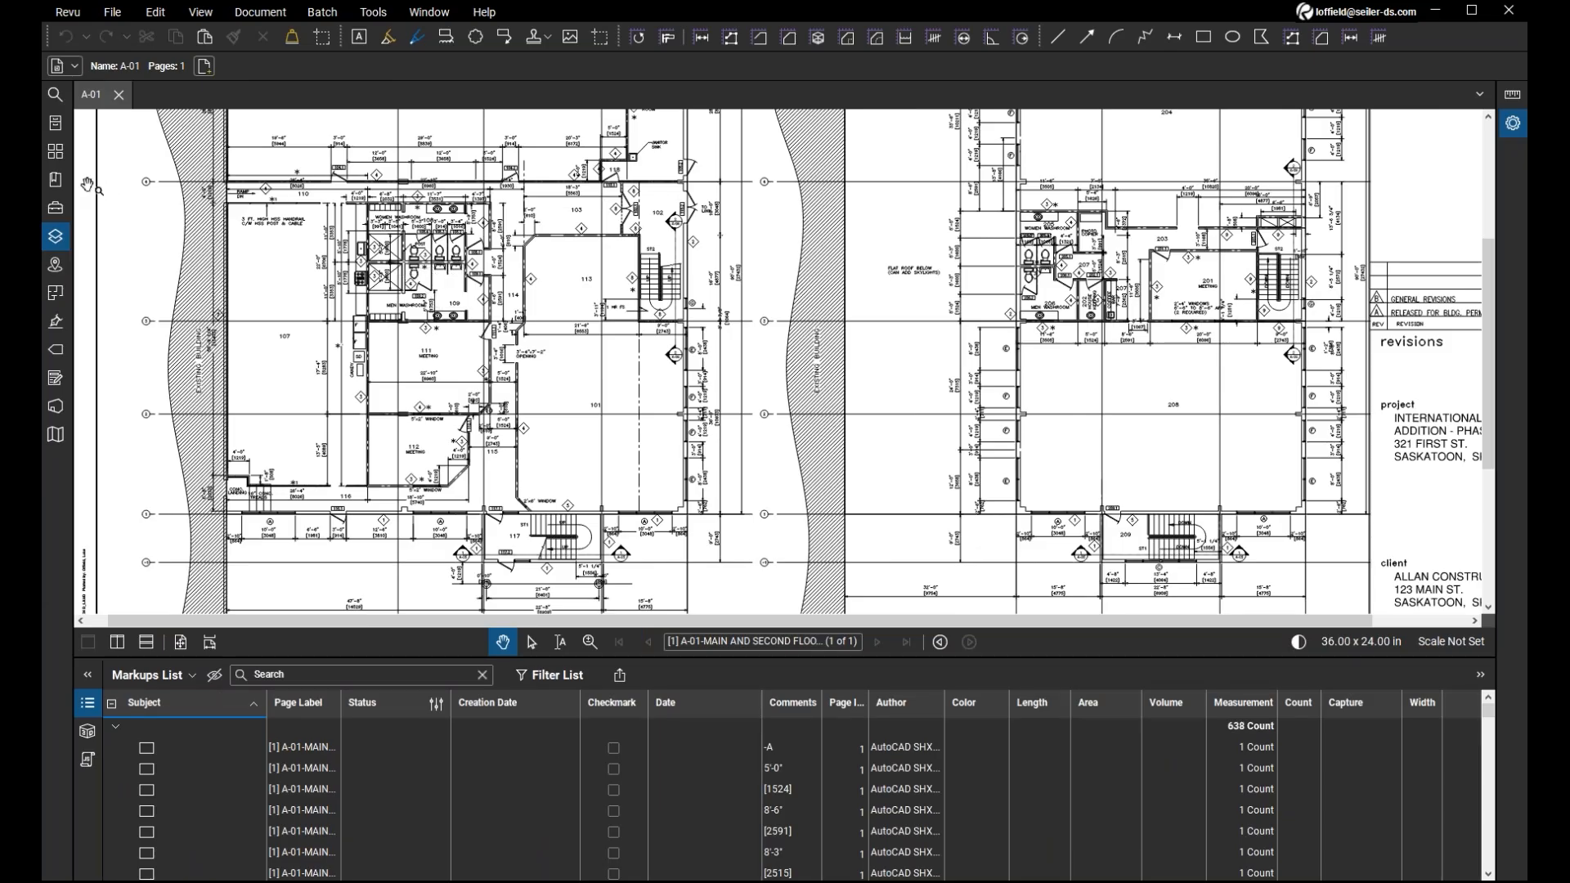
pyautogui.click(56, 237)
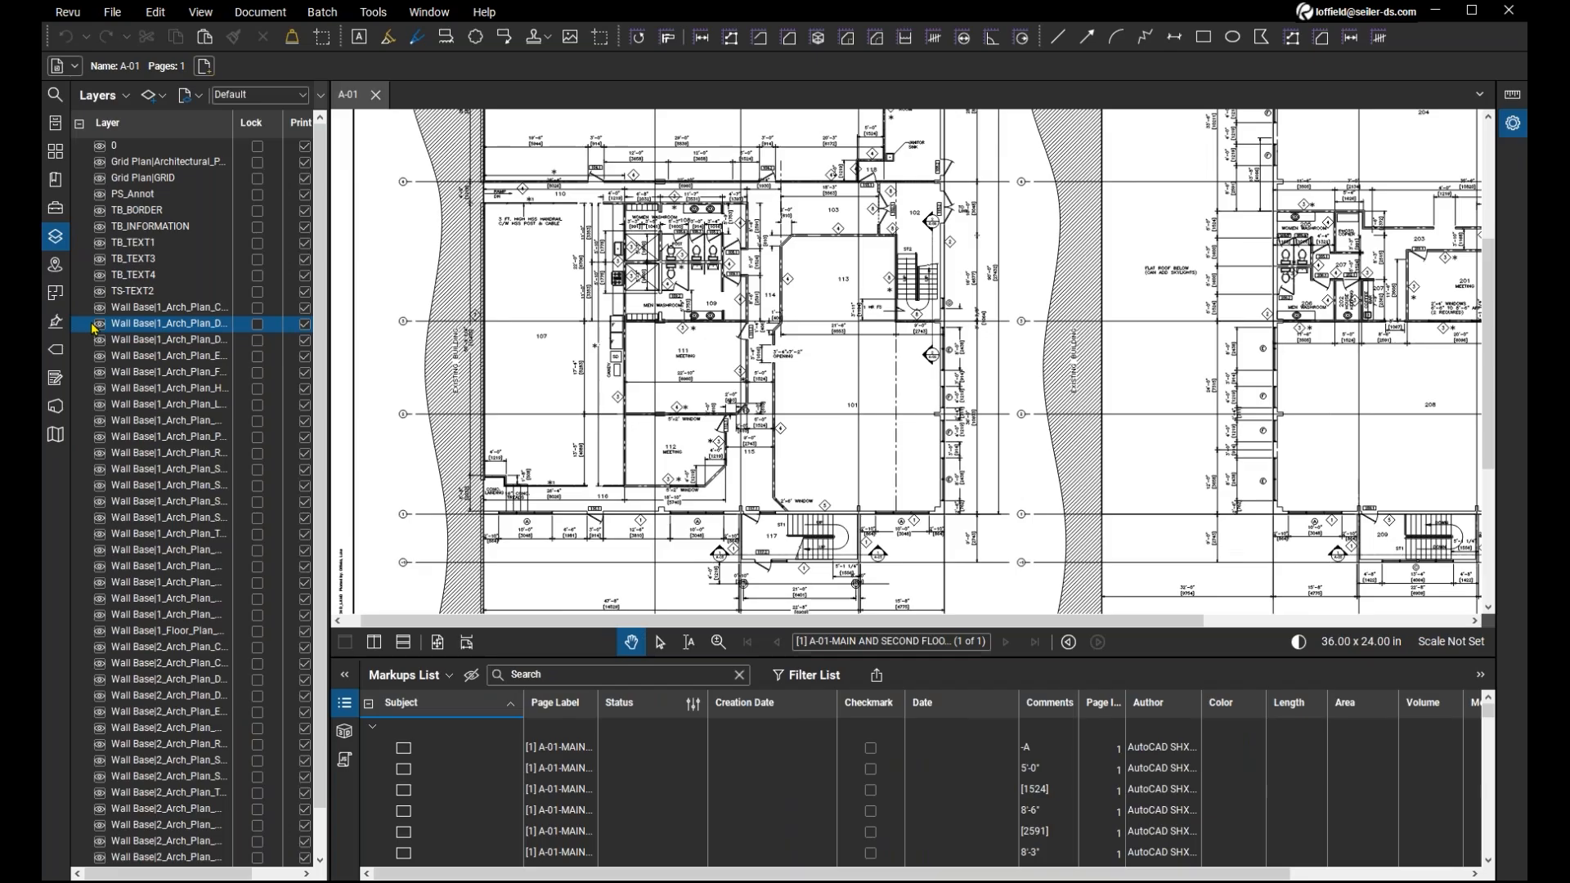
pyautogui.click(54, 242)
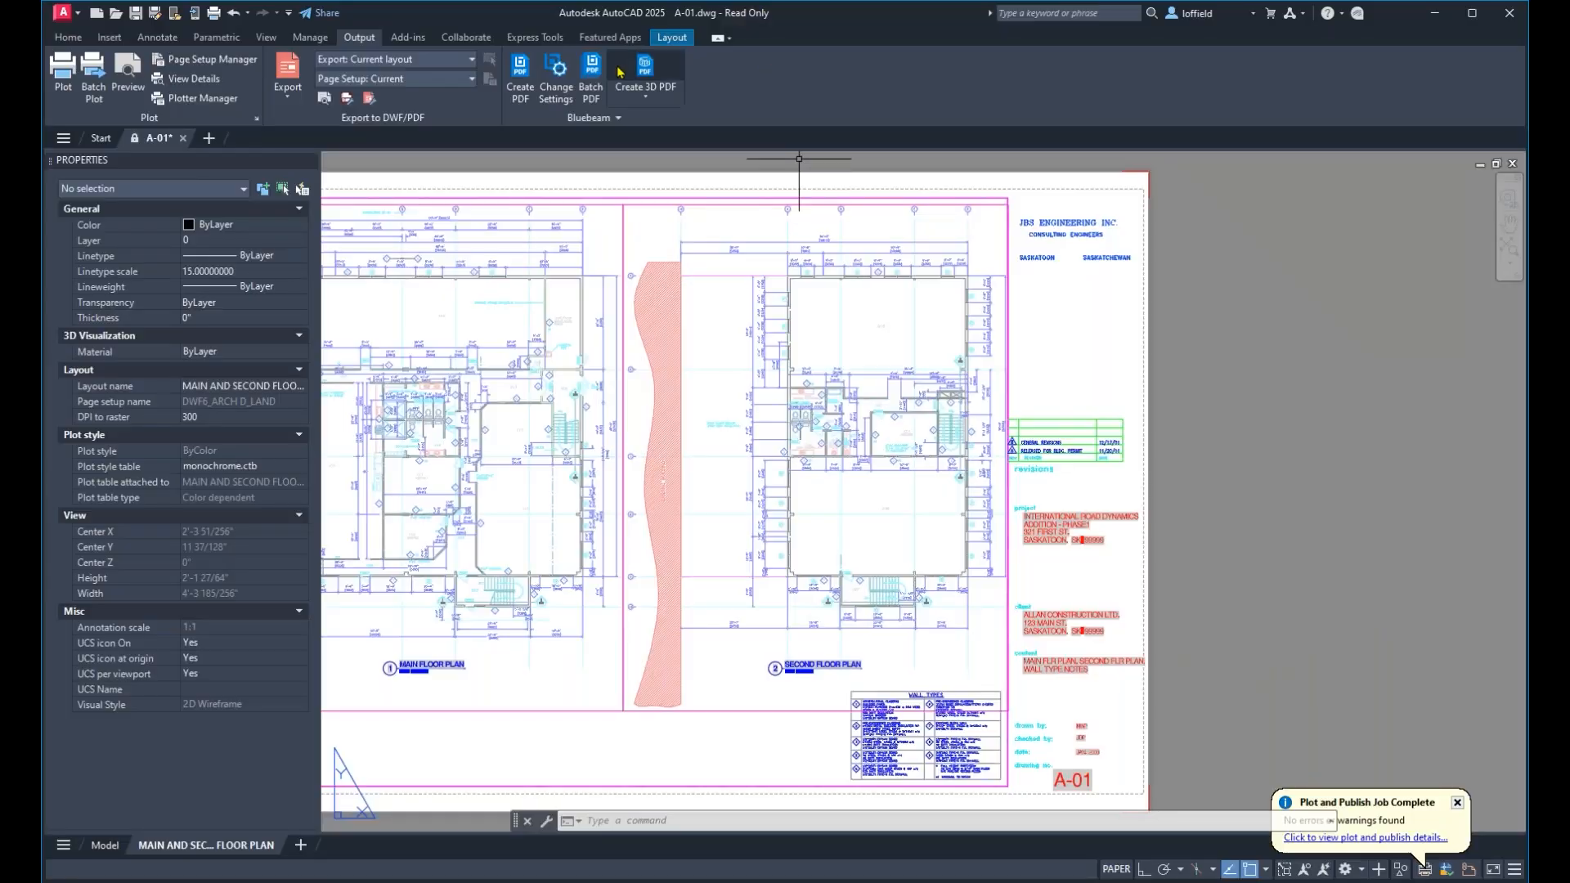
# Switch to AutoCAD and create a Bluebeam PDF of the layout, saved as A-012.pdf on the Desktop.
pyautogui.click(524, 89)
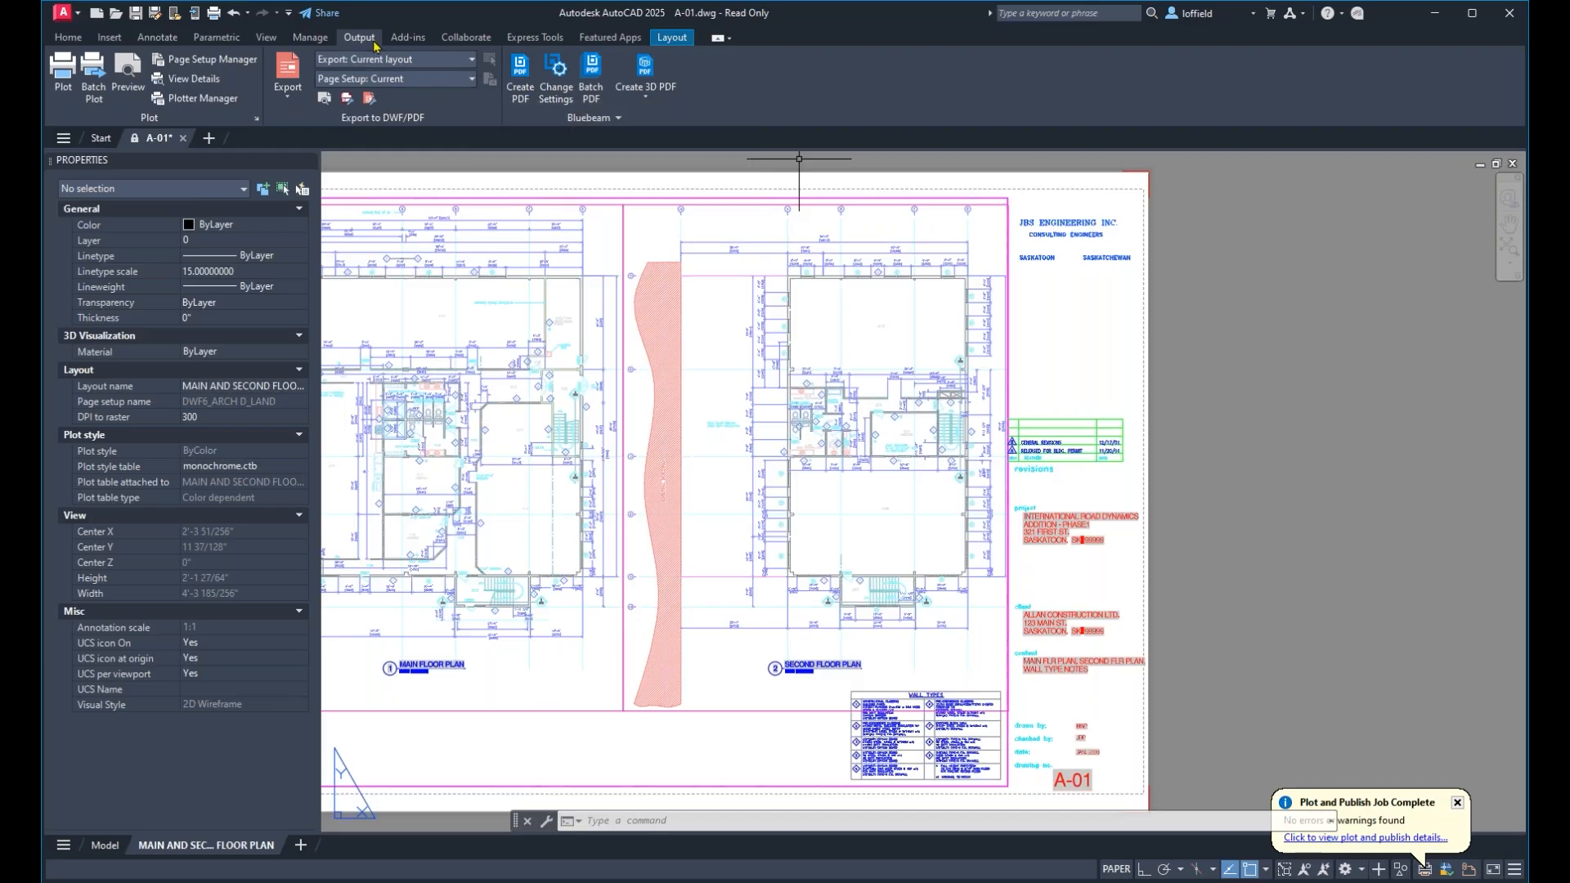
pyautogui.click(512, 67)
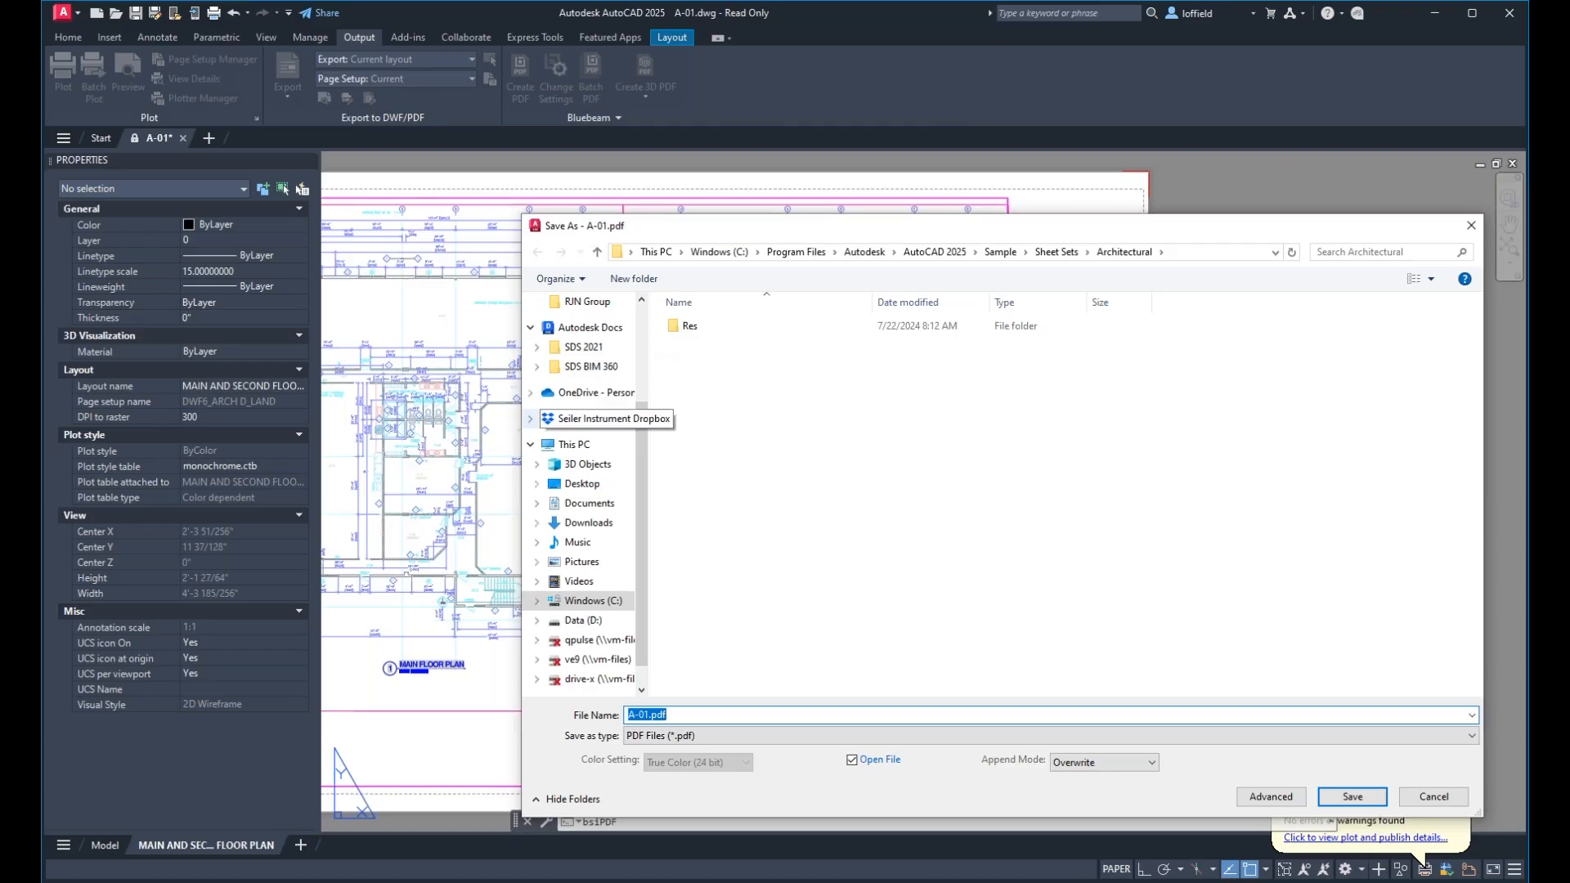
pyautogui.click(597, 483)
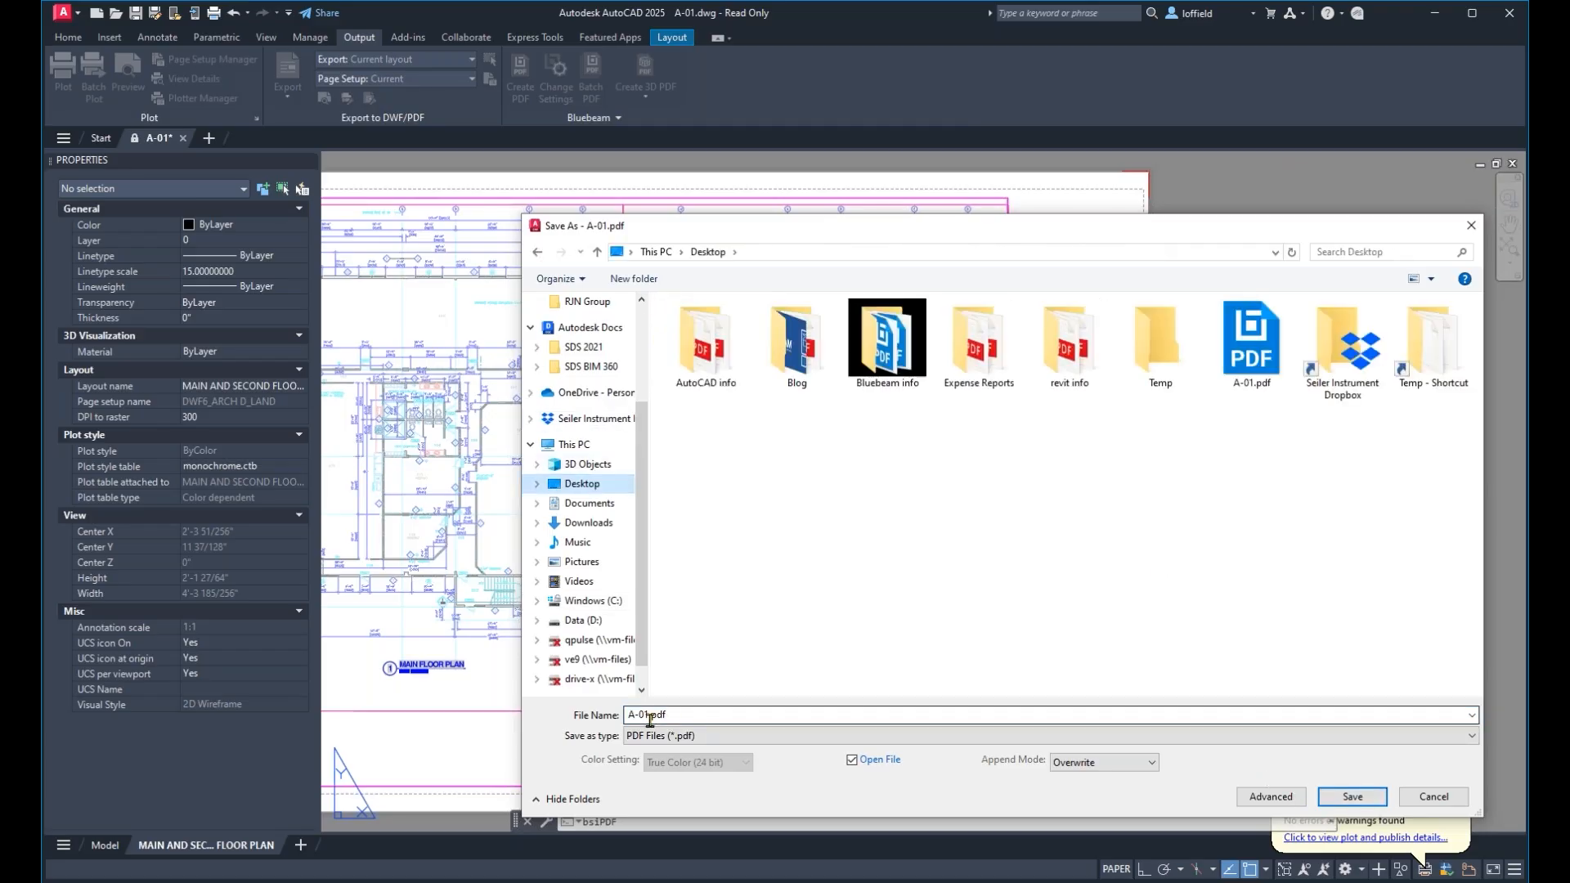
pyautogui.click(650, 719)
pyautogui.press('End')
pyautogui.press('Left')
pyautogui.press('Left')
pyautogui.press('Left')
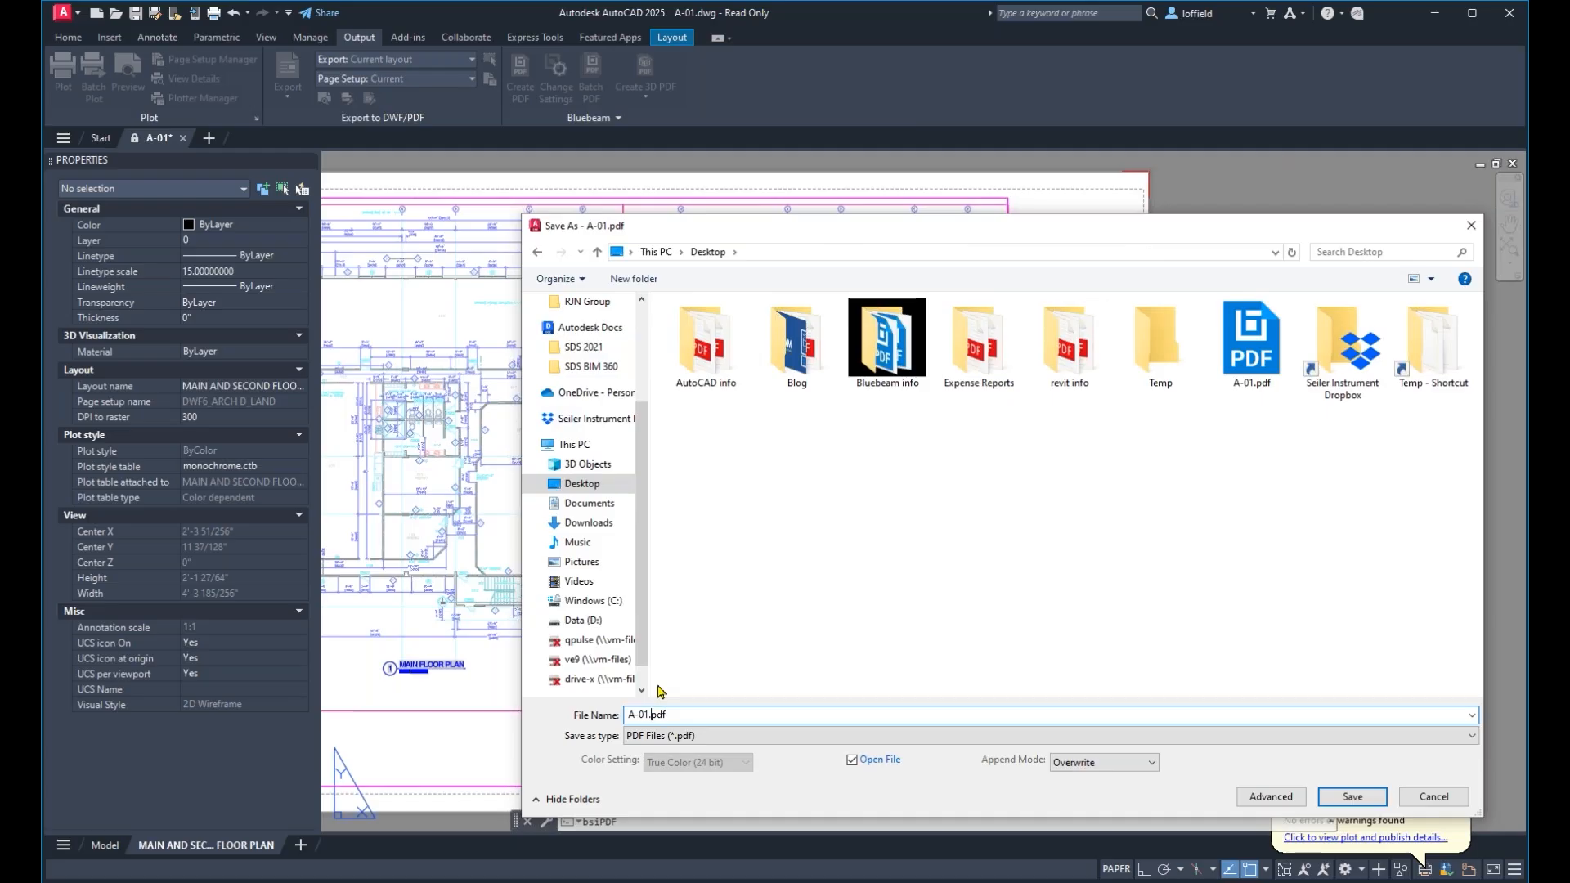
pyautogui.write('2')
pyautogui.press('Return')
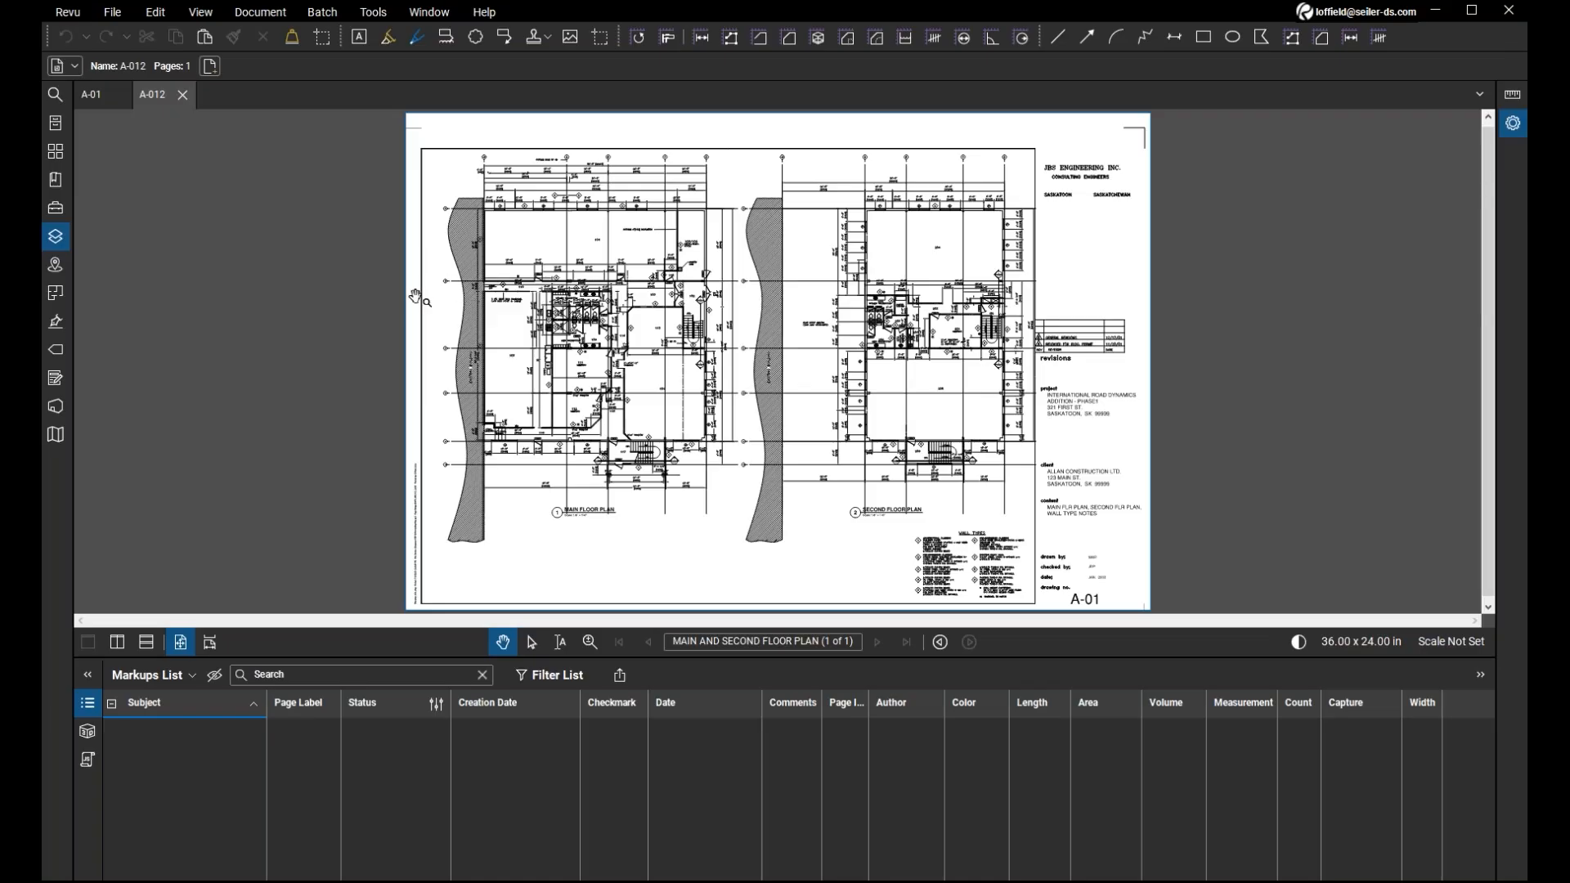
# Check A-012.pdf for layer information and examine the linework and text of its floor plans up close.
pyautogui.click(62, 244)
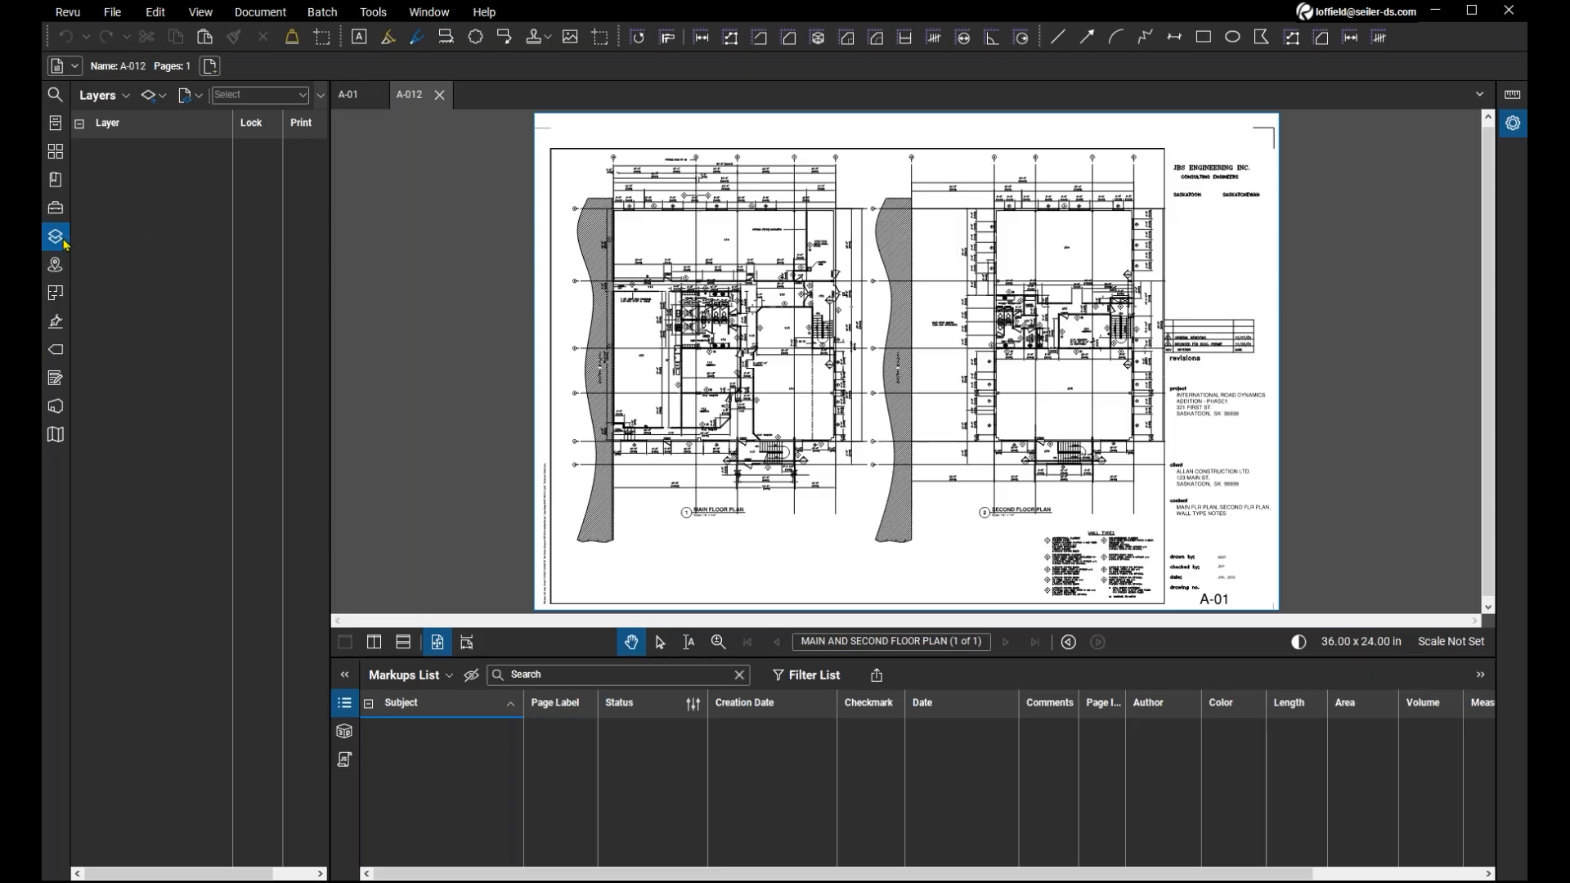
pyautogui.click(65, 244)
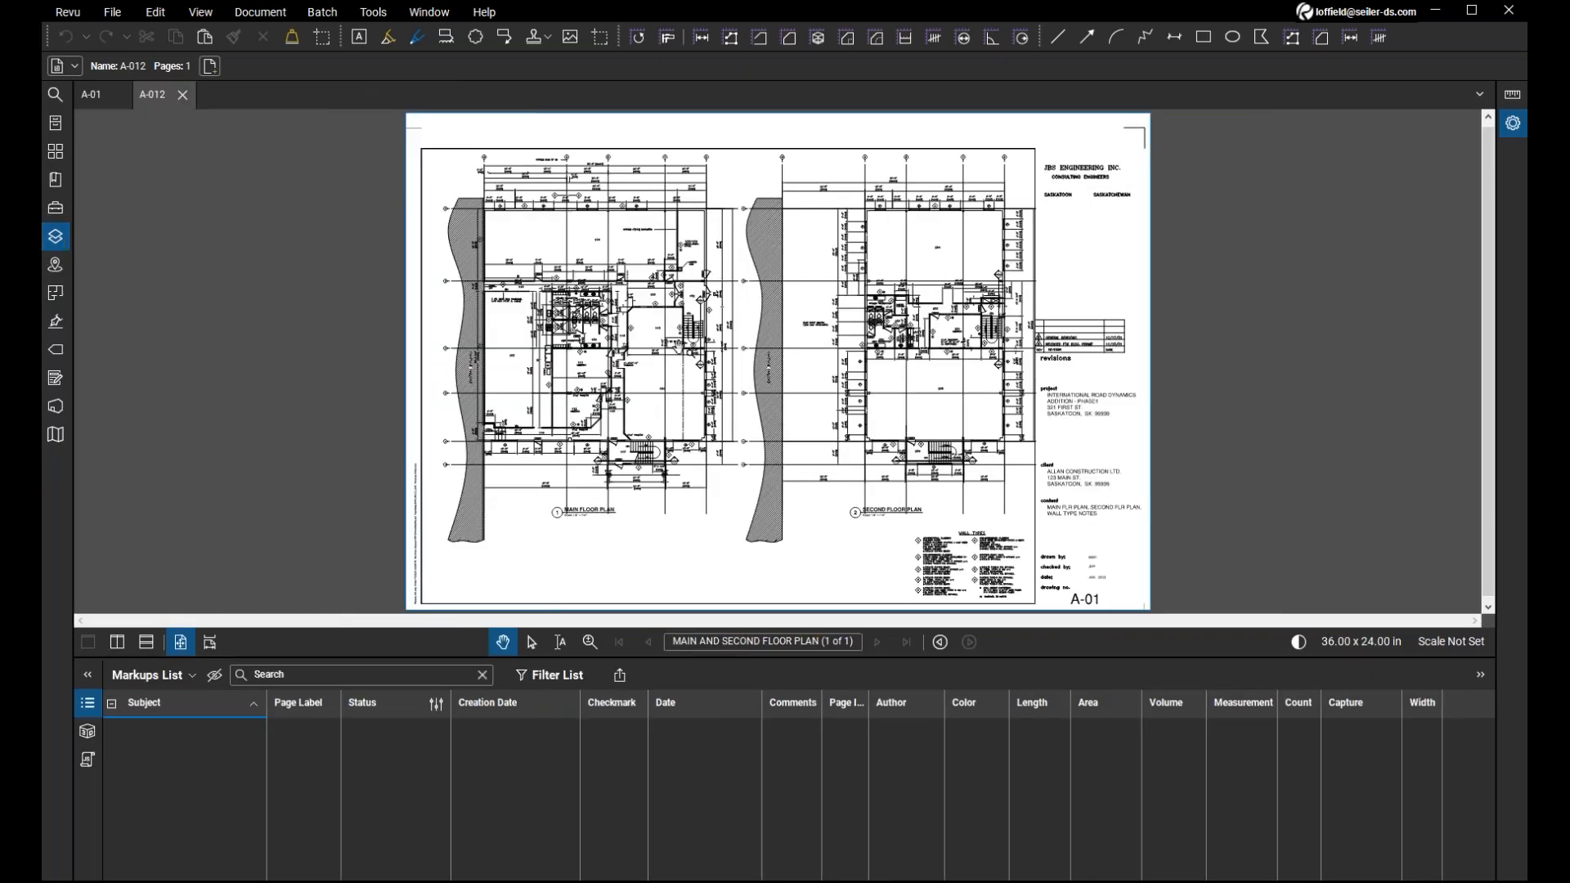
pyautogui.scroll(2, 679, 346)
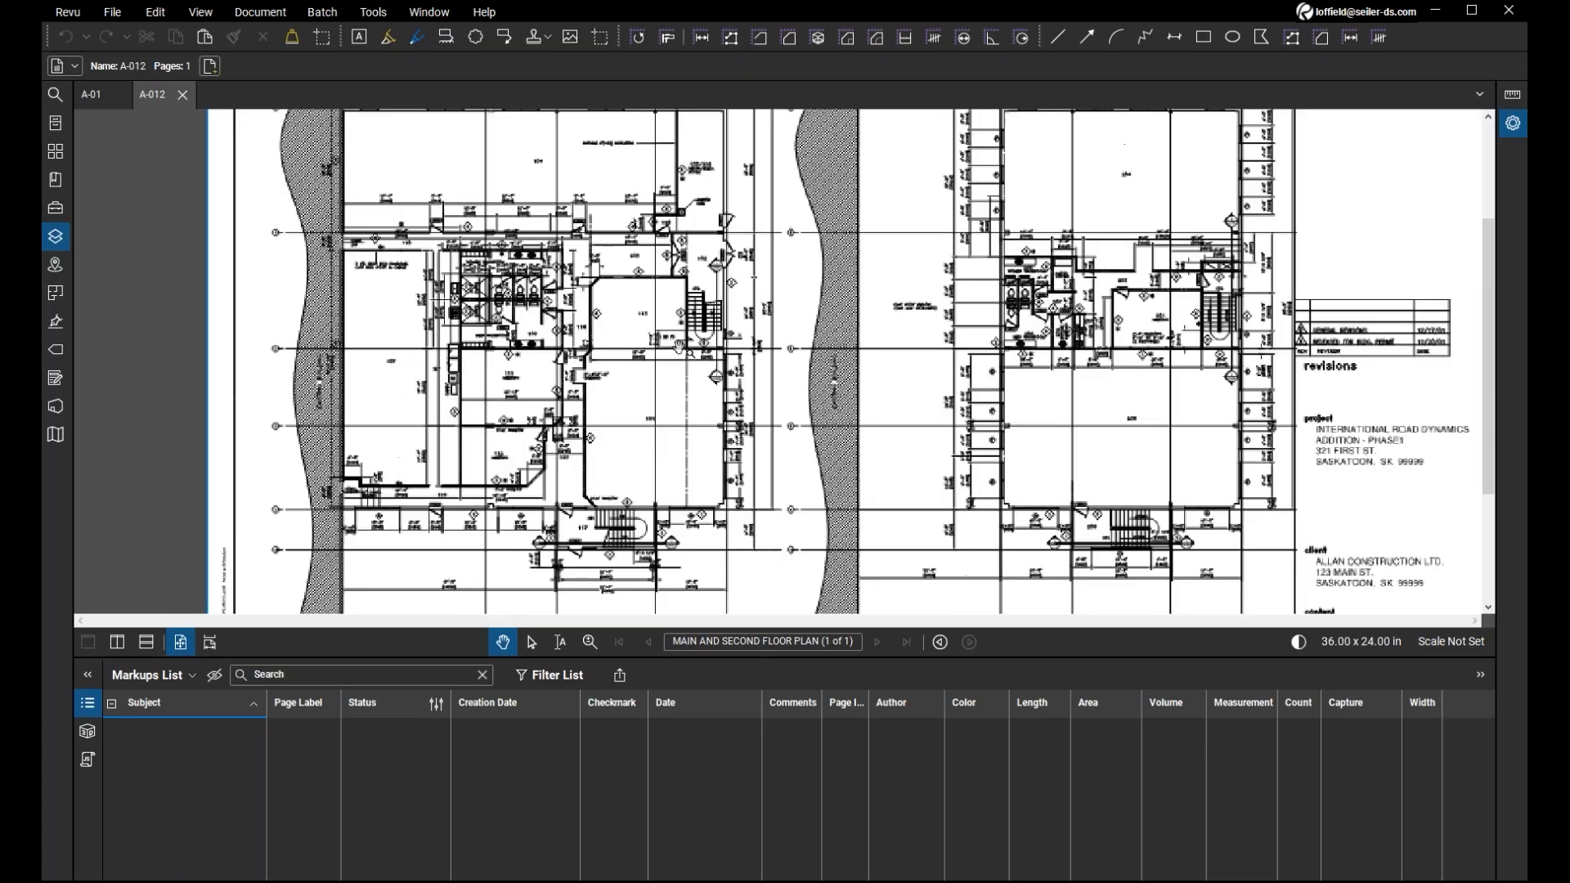
pyautogui.scroll(1, 679, 347)
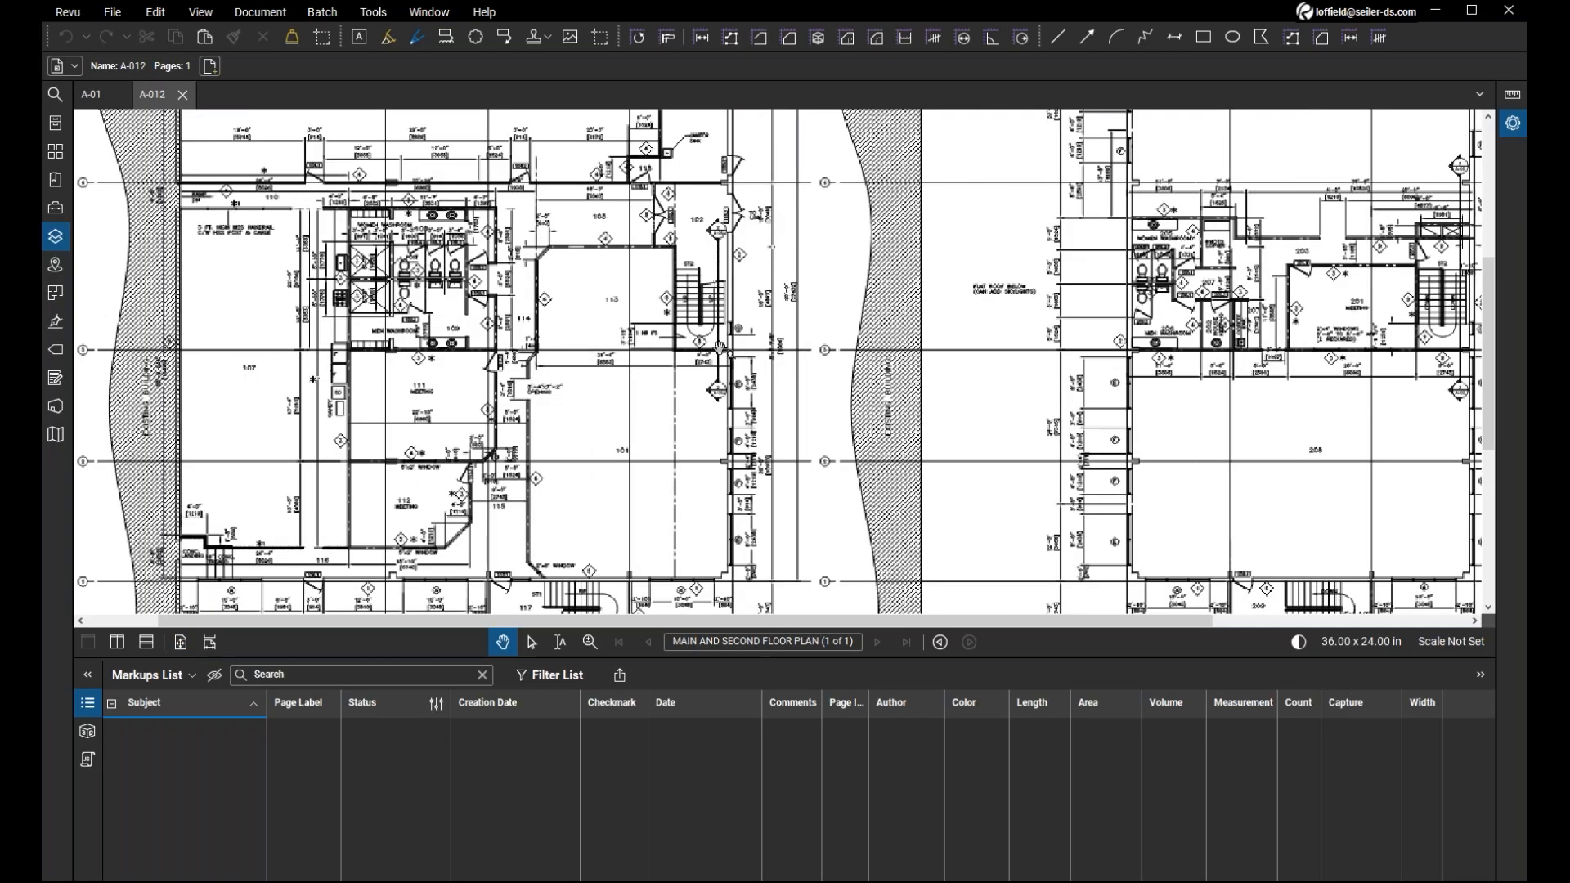
pyautogui.scroll(-1, 720, 349)
pyautogui.moveTo(937, 297)
pyautogui.mouseDown()
pyautogui.moveTo(907, 359)
pyautogui.moveTo(934, 389)
pyautogui.mouseUp()
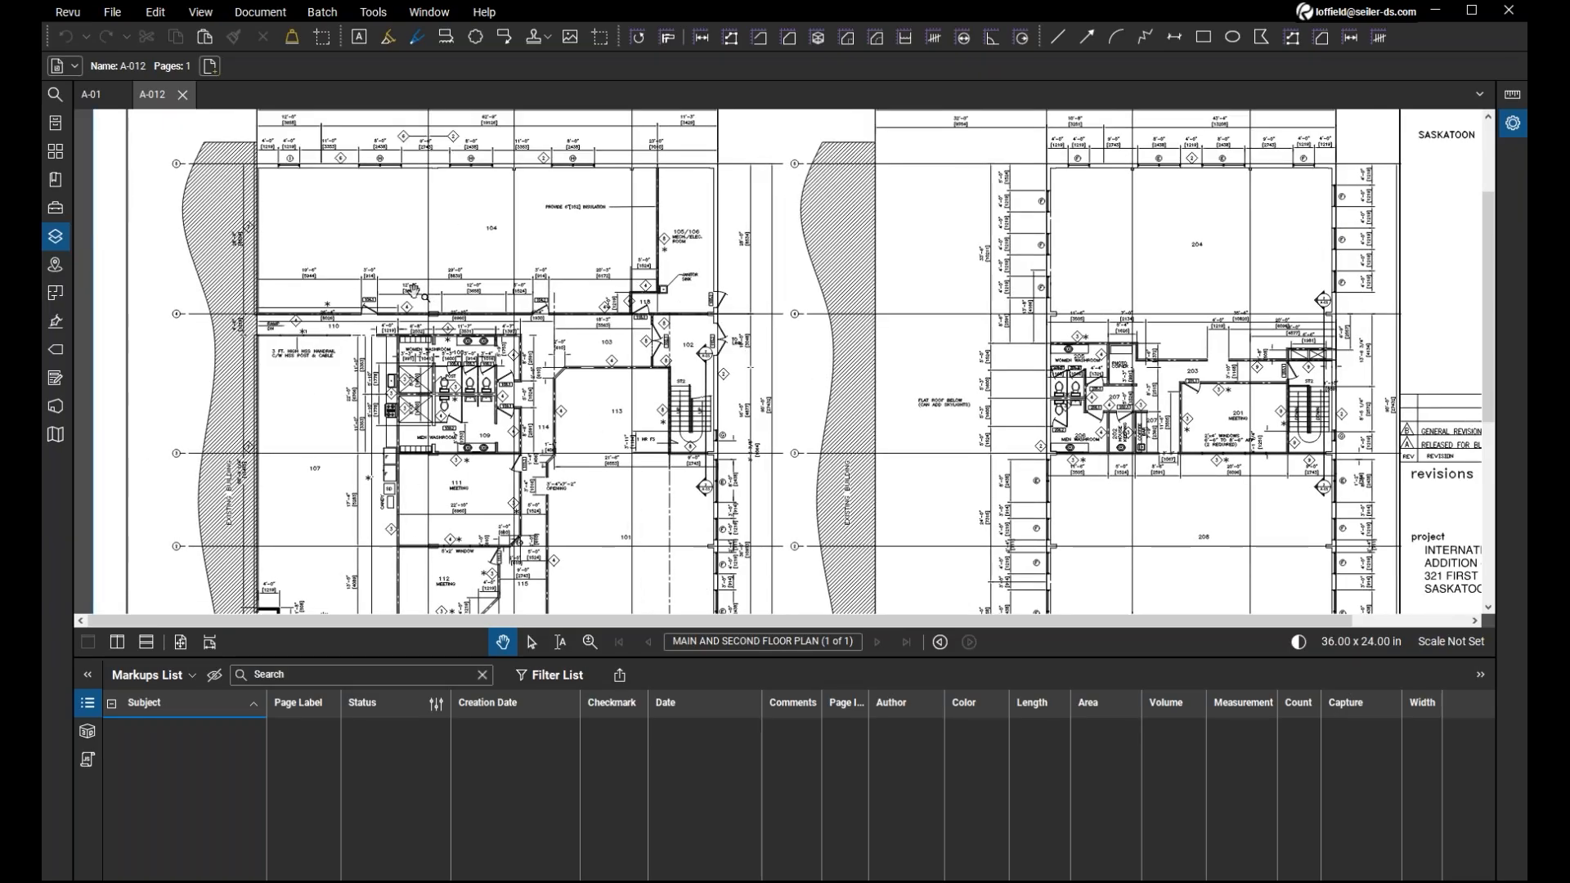
pyautogui.click(56, 237)
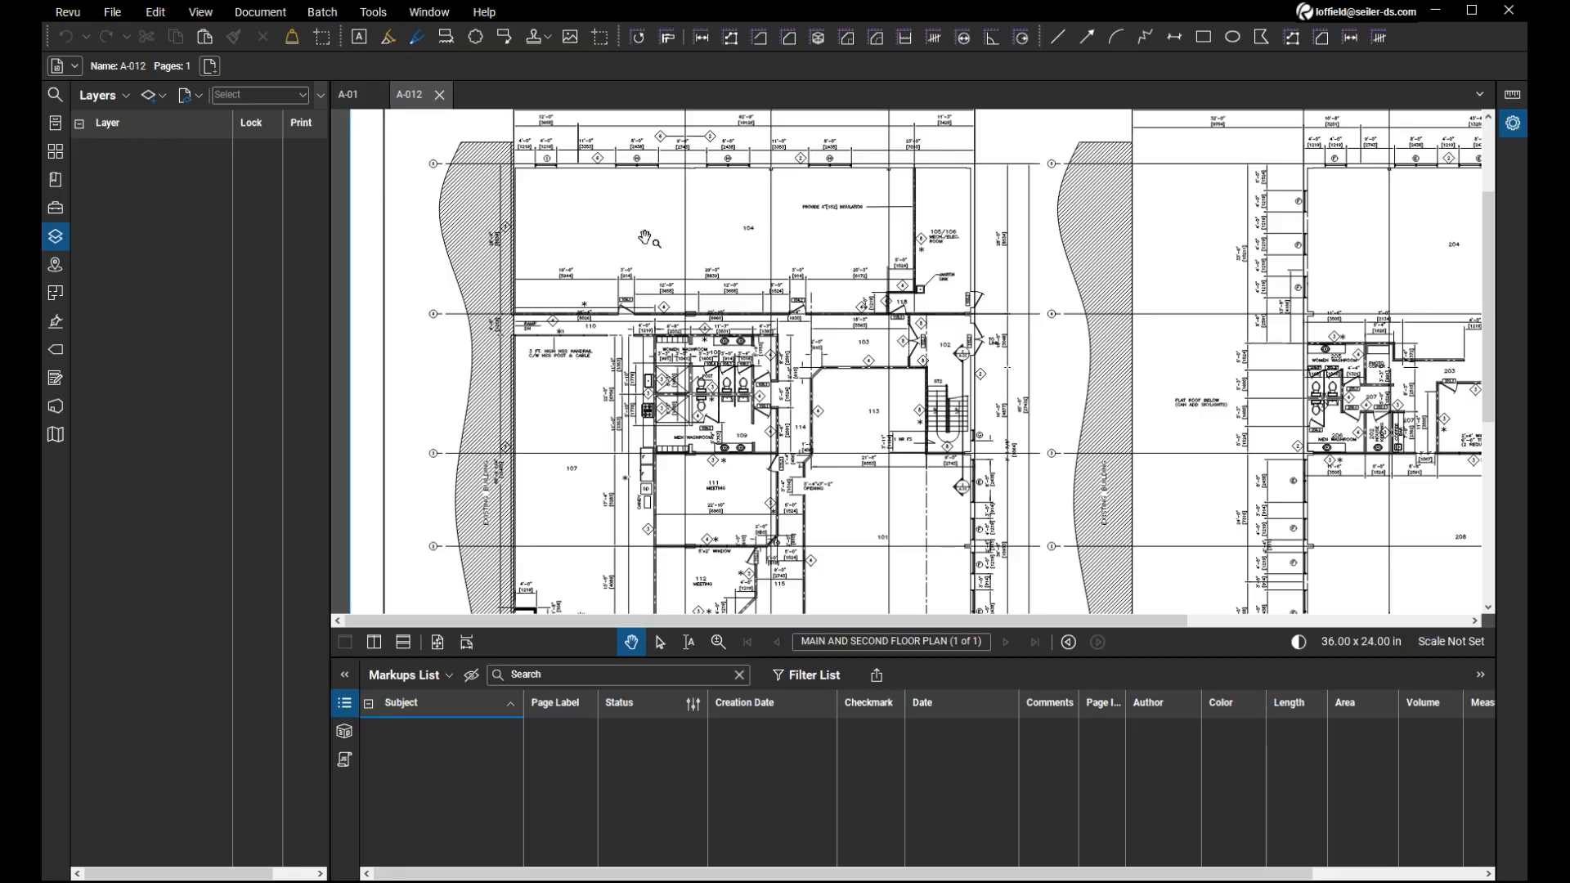
pyautogui.click(55, 236)
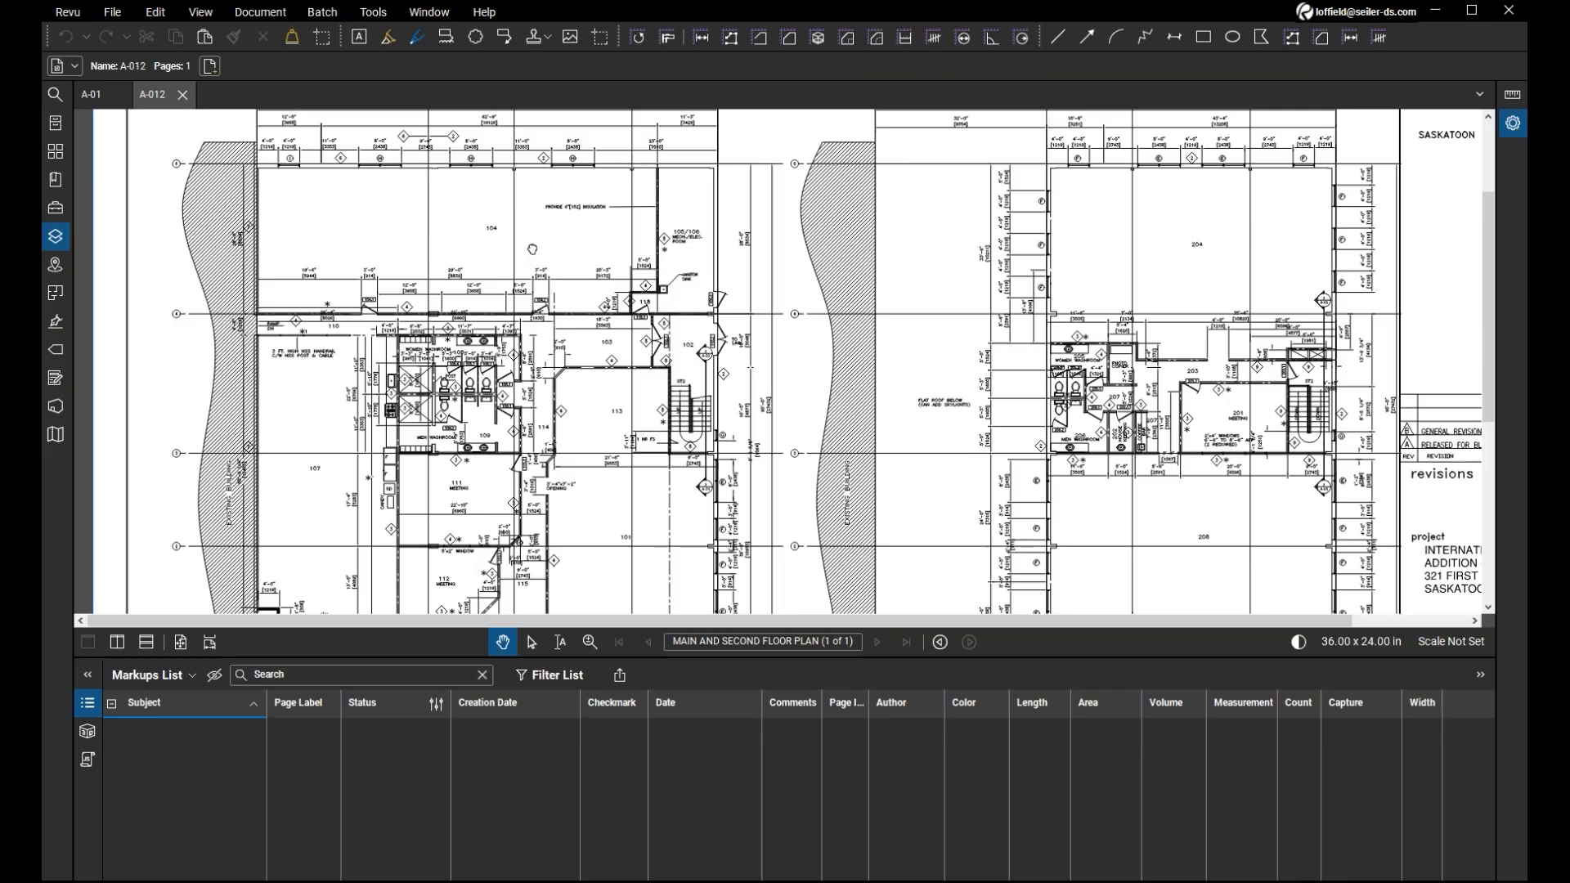
pyautogui.moveTo(532, 248); pyautogui.dragTo(613, 290)
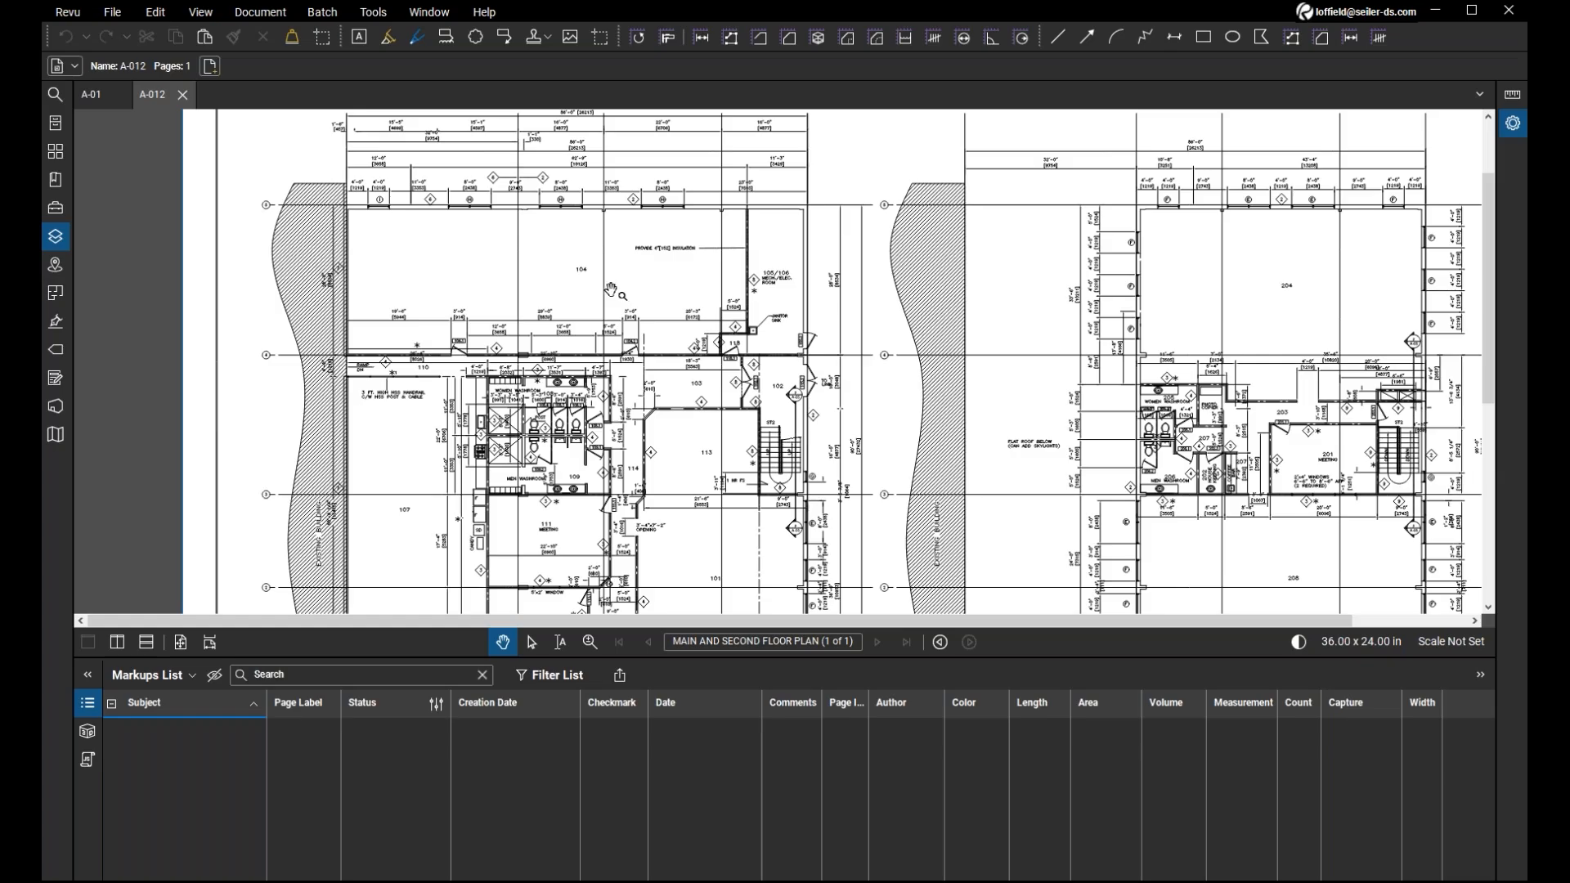
pyautogui.scroll(1, 609, 290)
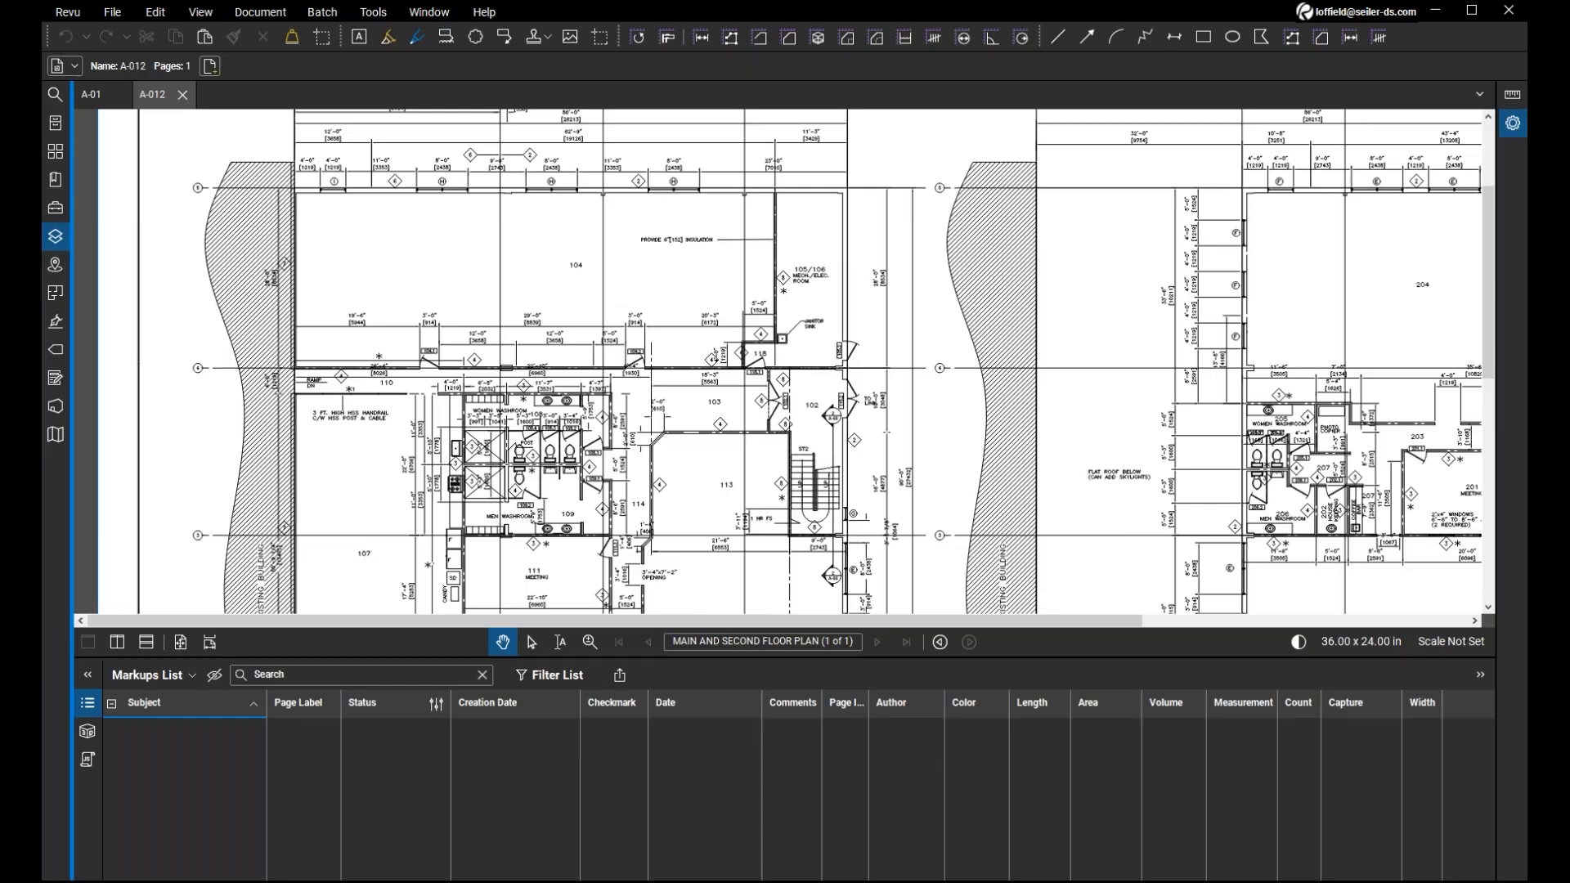
pyautogui.click(57, 239)
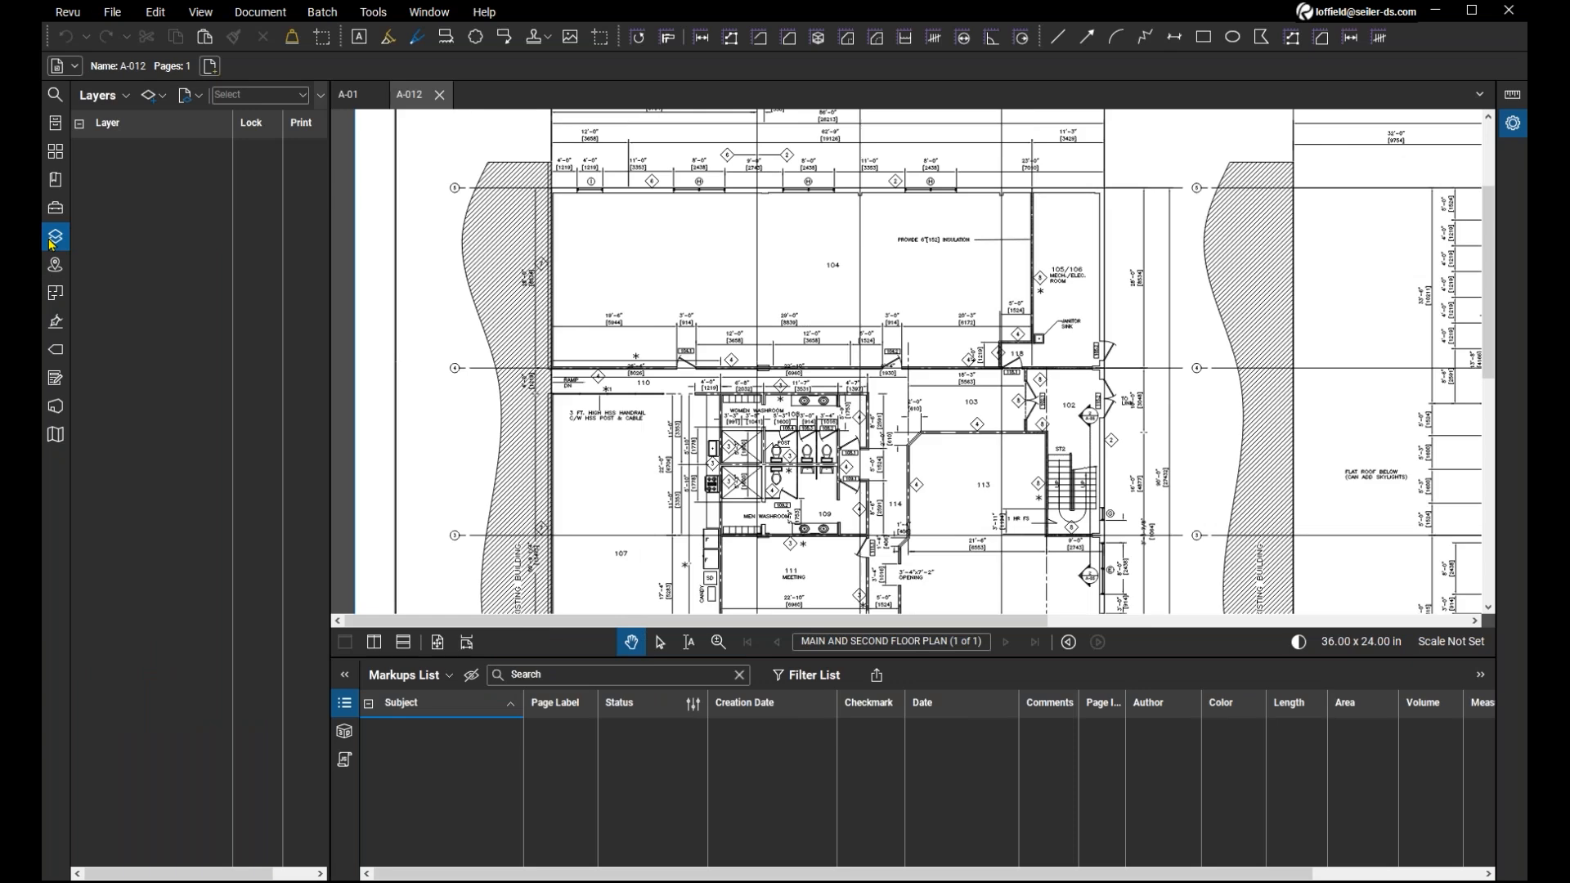
pyautogui.click(53, 240)
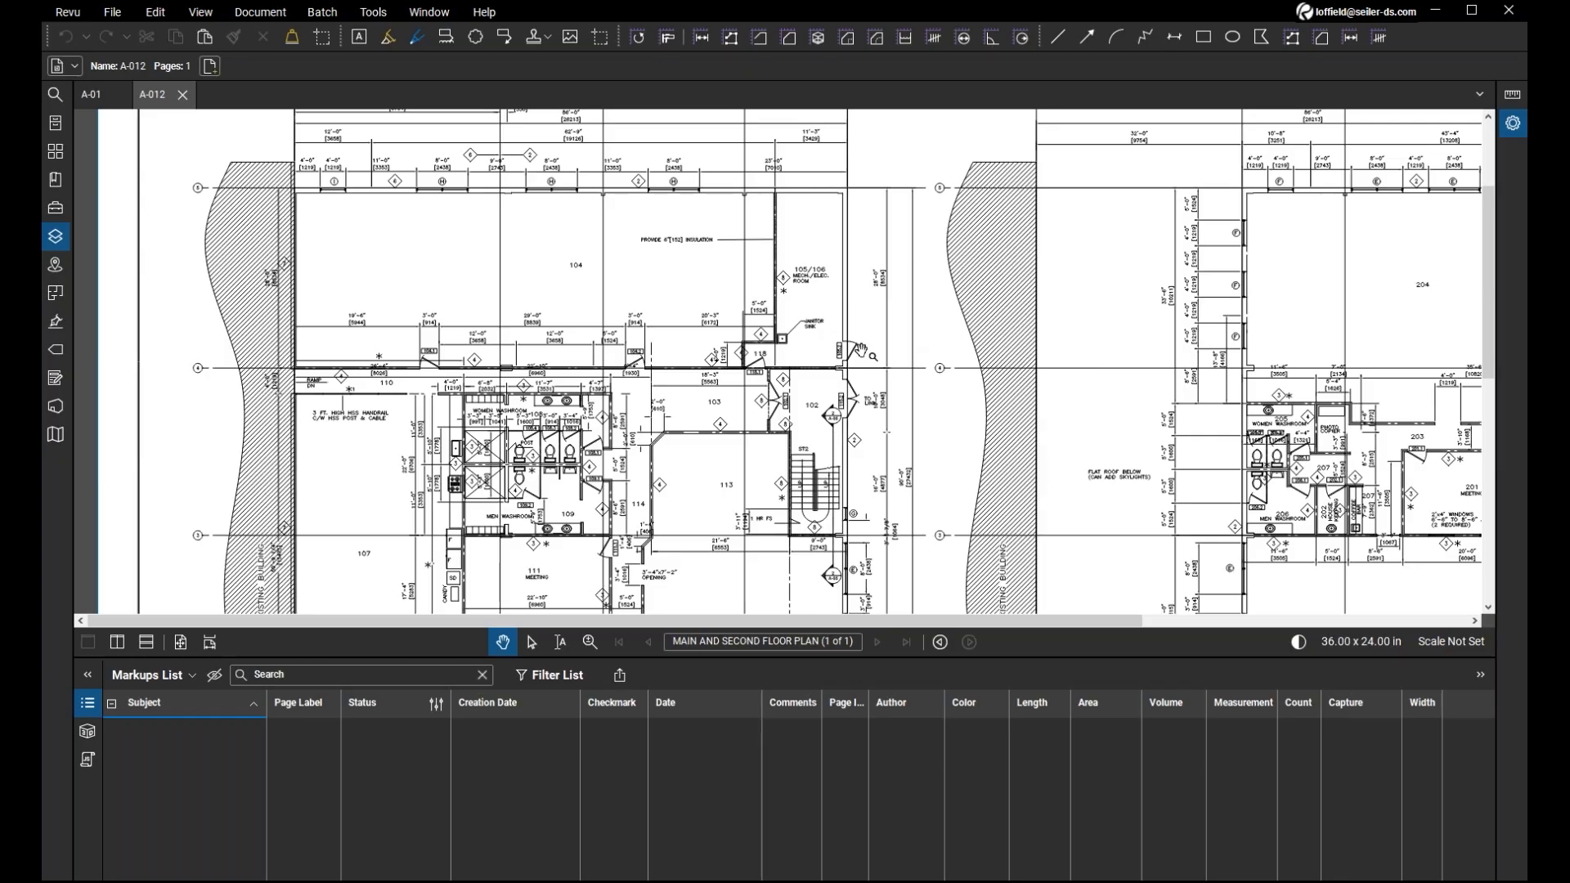
pyautogui.scroll(-3, 861, 352)
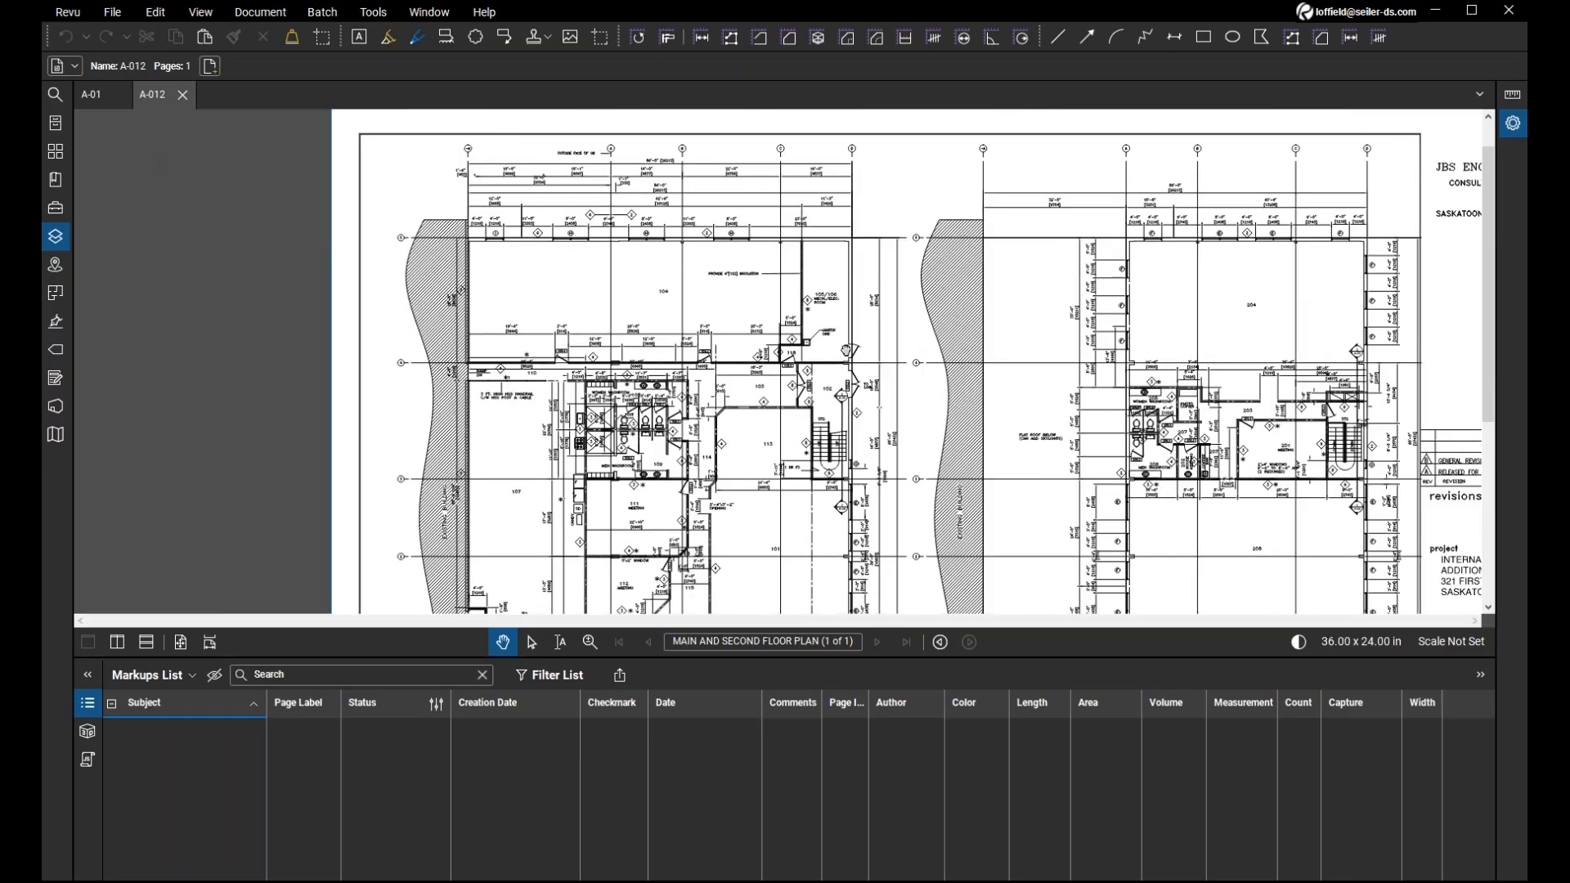
pyautogui.moveTo(851, 350); pyautogui.dragTo(608, 194)
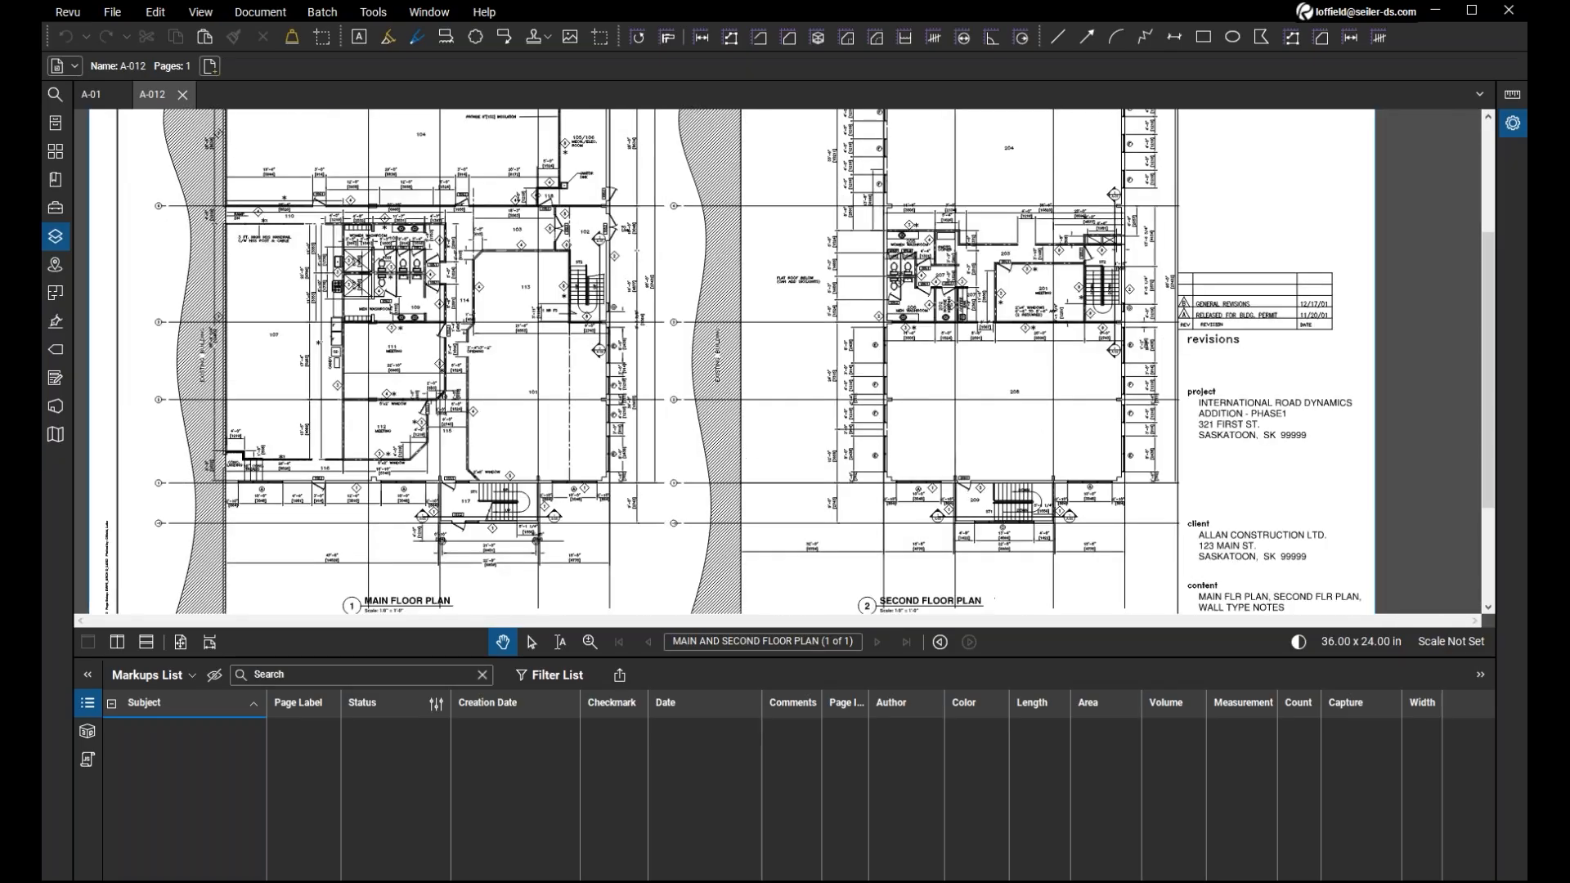
# Examine the lower part of A-012, including the wall types notes, title block and main floor plan scale note.
pyautogui.moveTo(875, 405); pyautogui.dragTo(907, 285)
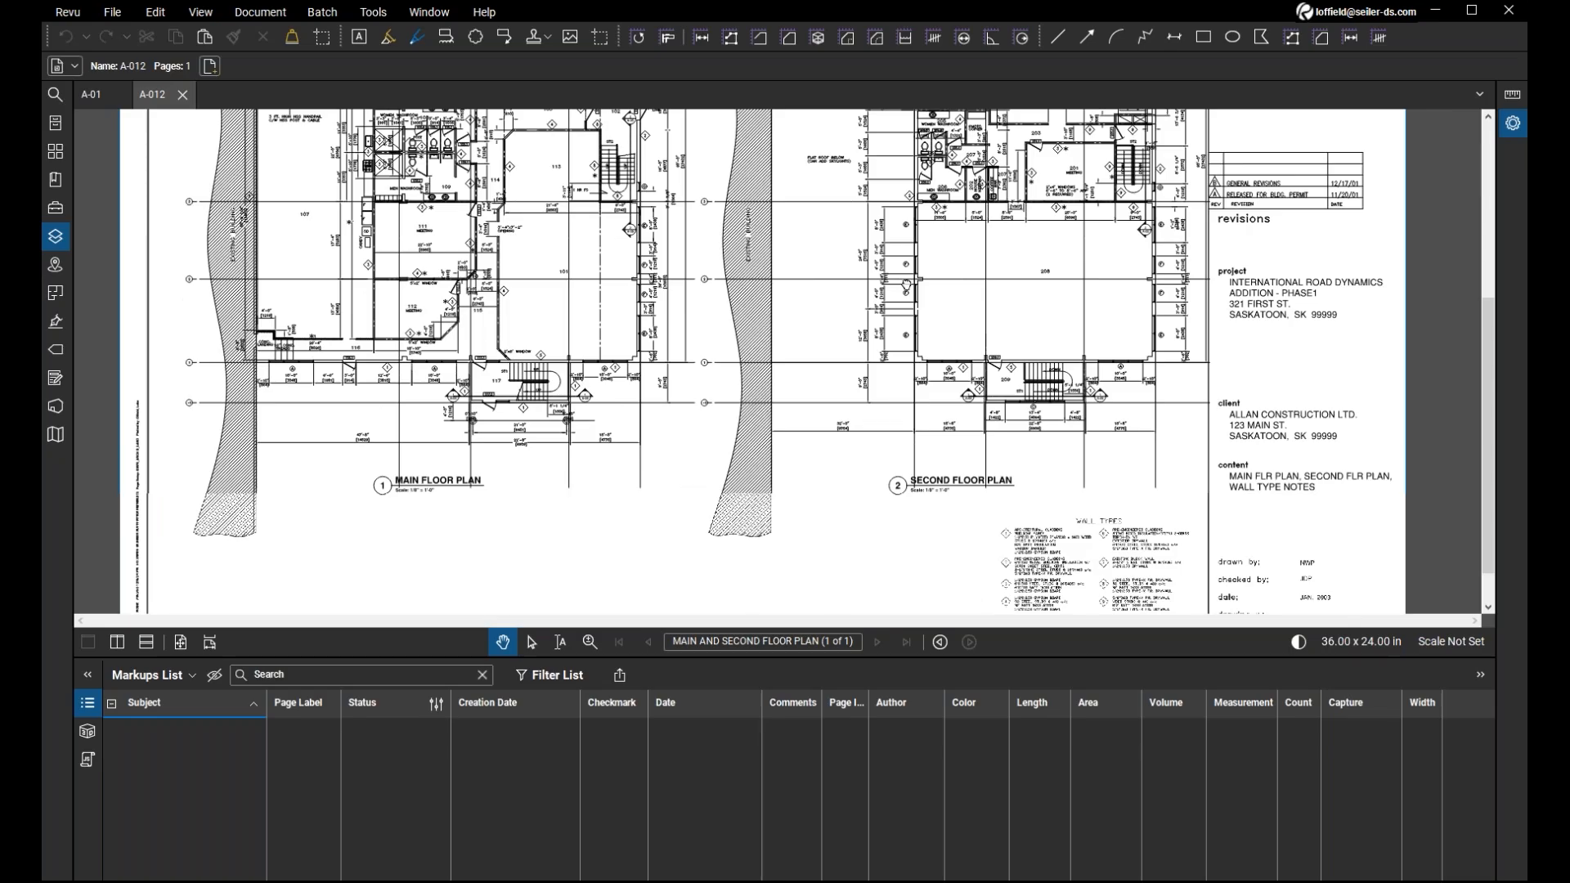
pyautogui.scroll(2, 907, 285)
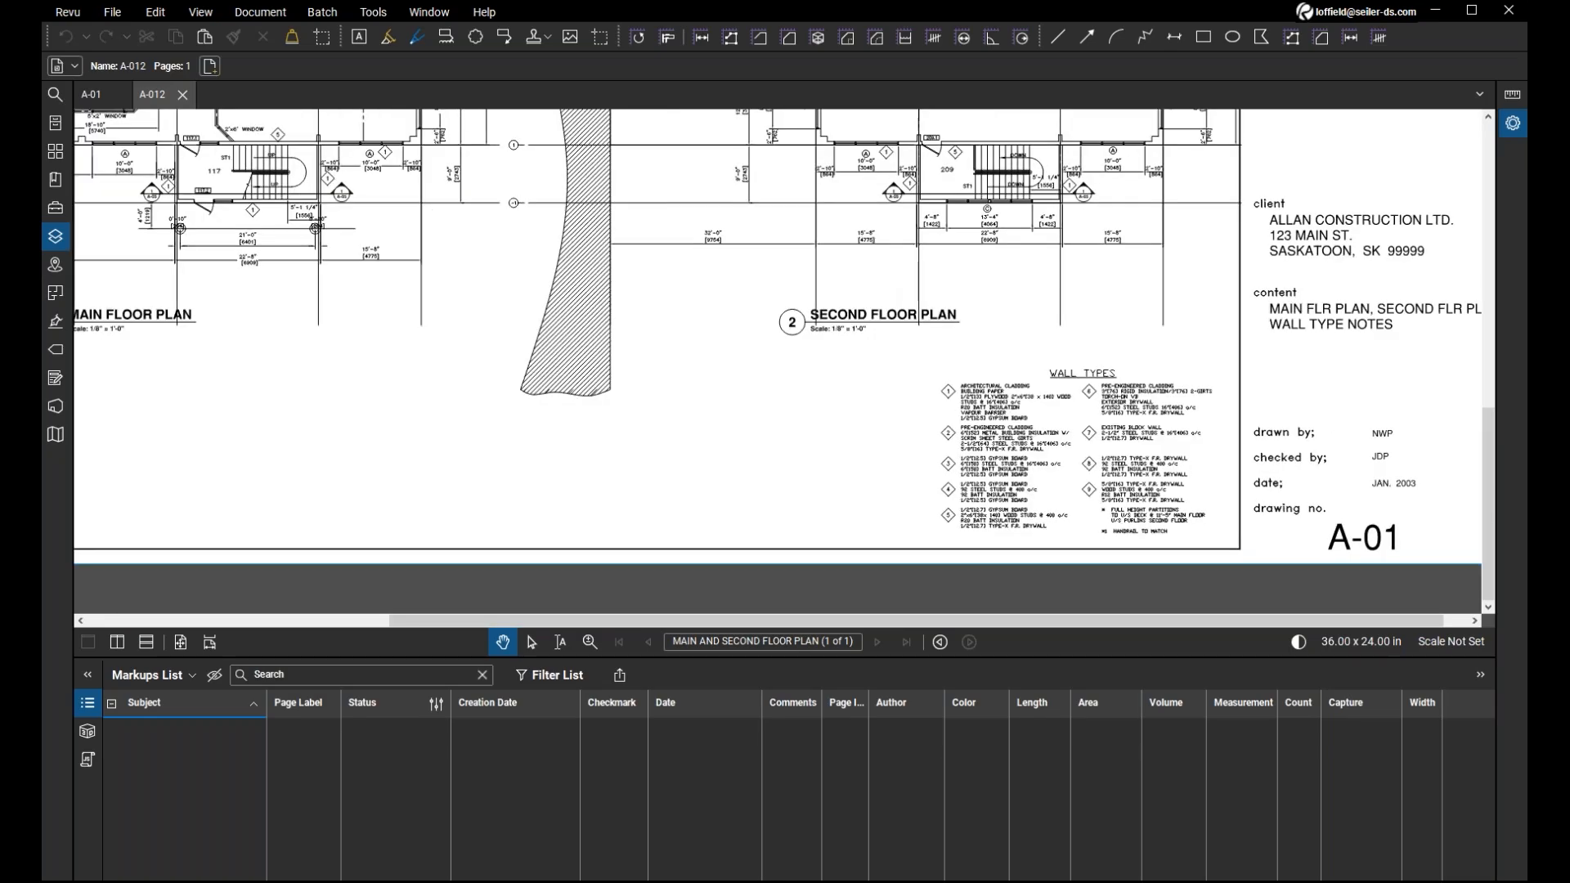
pyautogui.moveTo(749, 293); pyautogui.dragTo(755, 386)
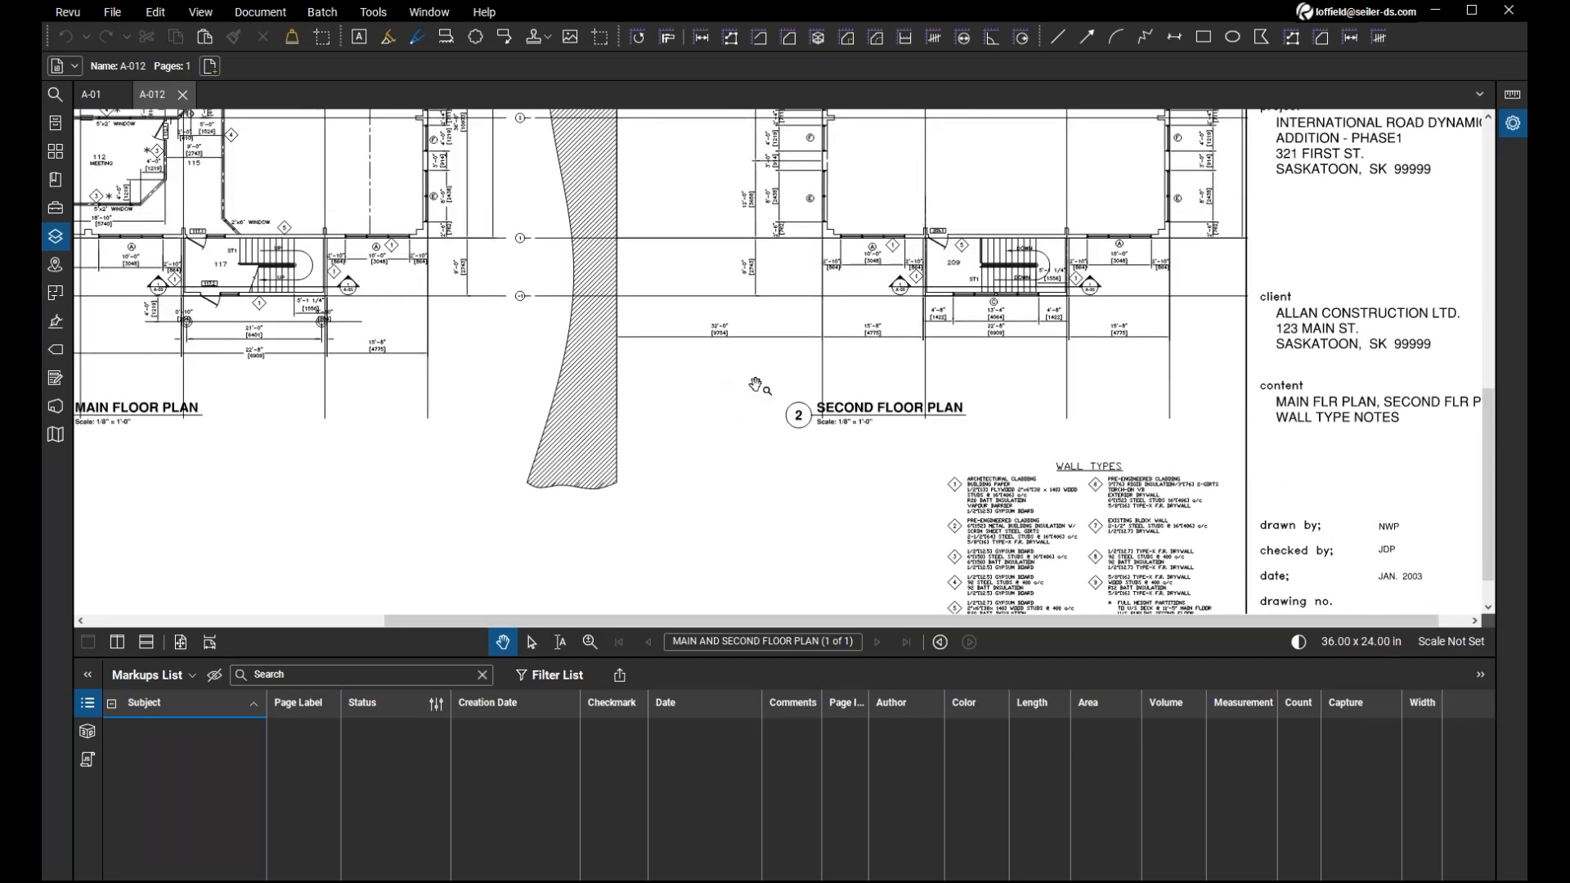
pyautogui.moveTo(756, 386)
pyautogui.mouseDown()
pyautogui.moveTo(733, 344)
pyautogui.moveTo(736, 373)
pyautogui.mouseUp()
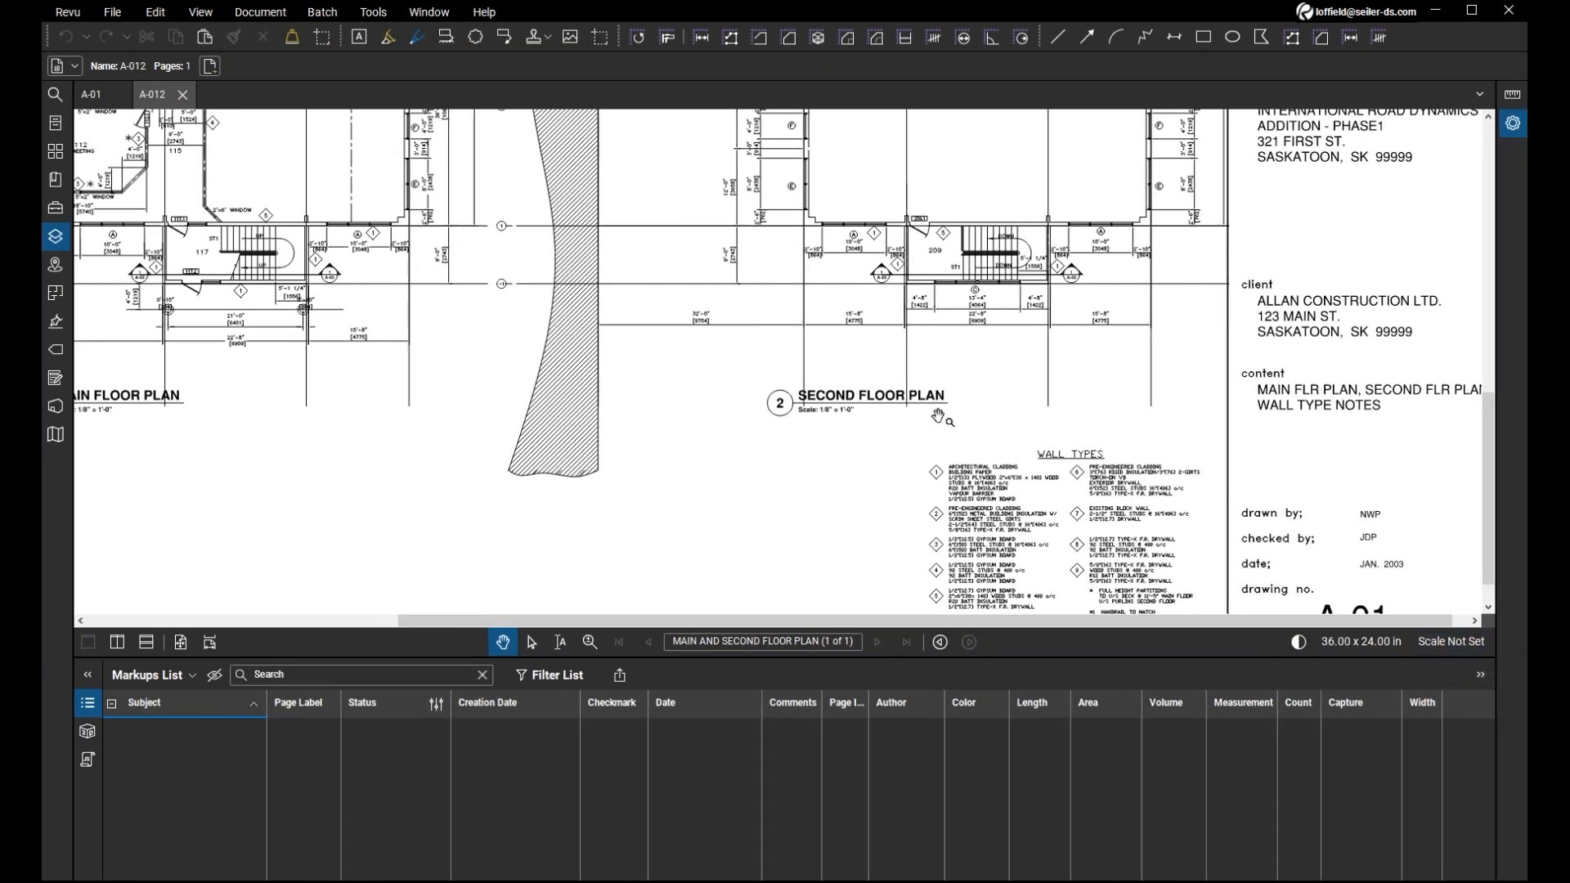
pyautogui.moveTo(922, 415); pyautogui.dragTo(944, 409)
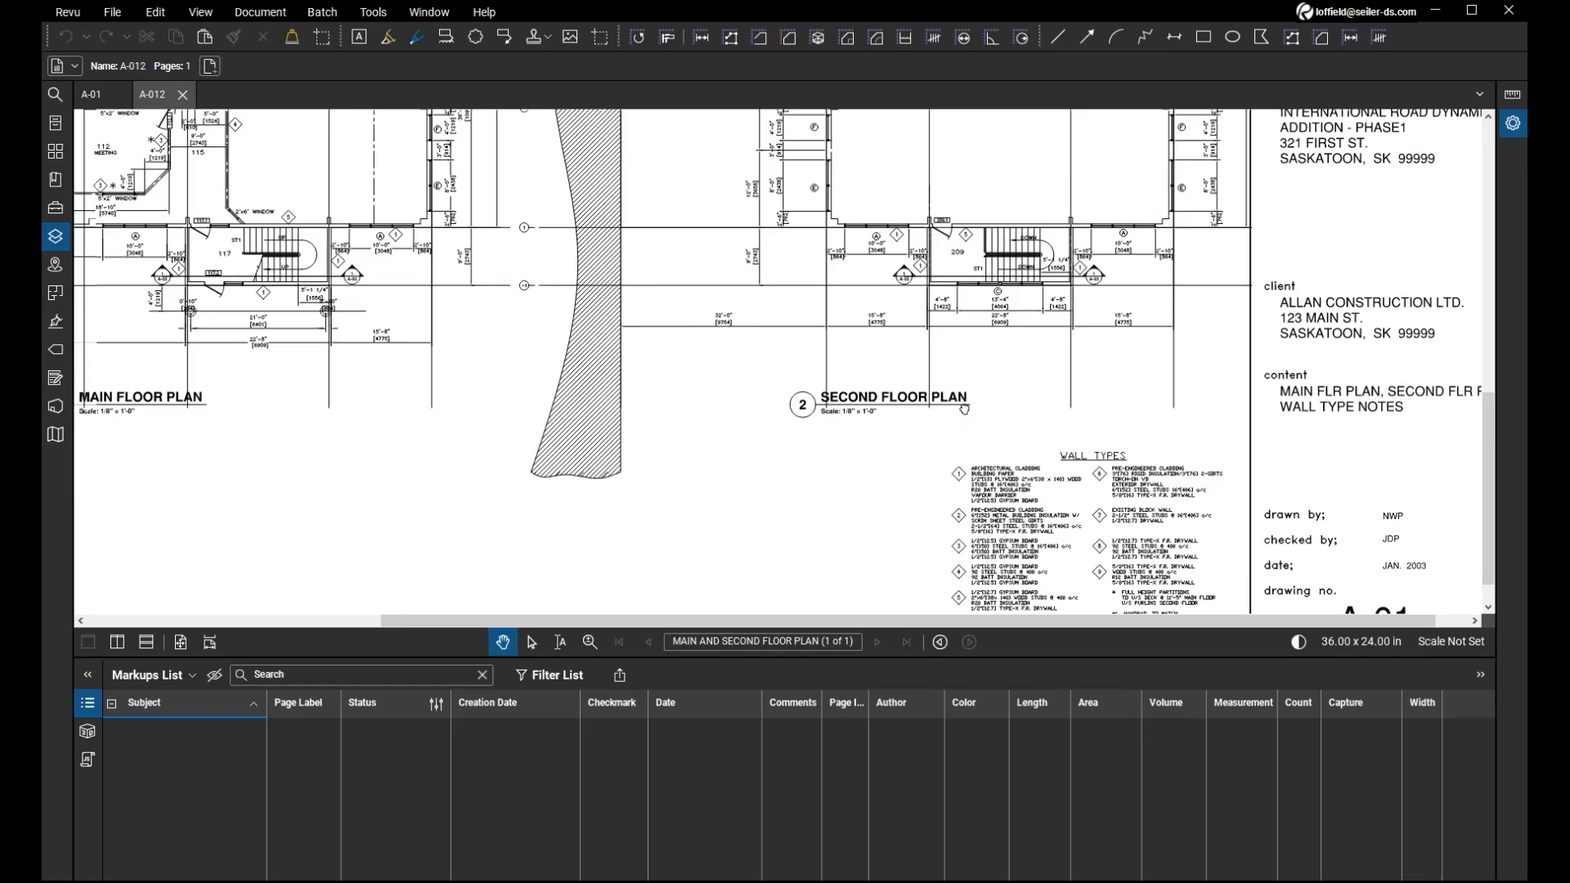
pyautogui.scroll(-2, 732, 454)
pyautogui.moveTo(733, 454); pyautogui.dragTo(723, 456)
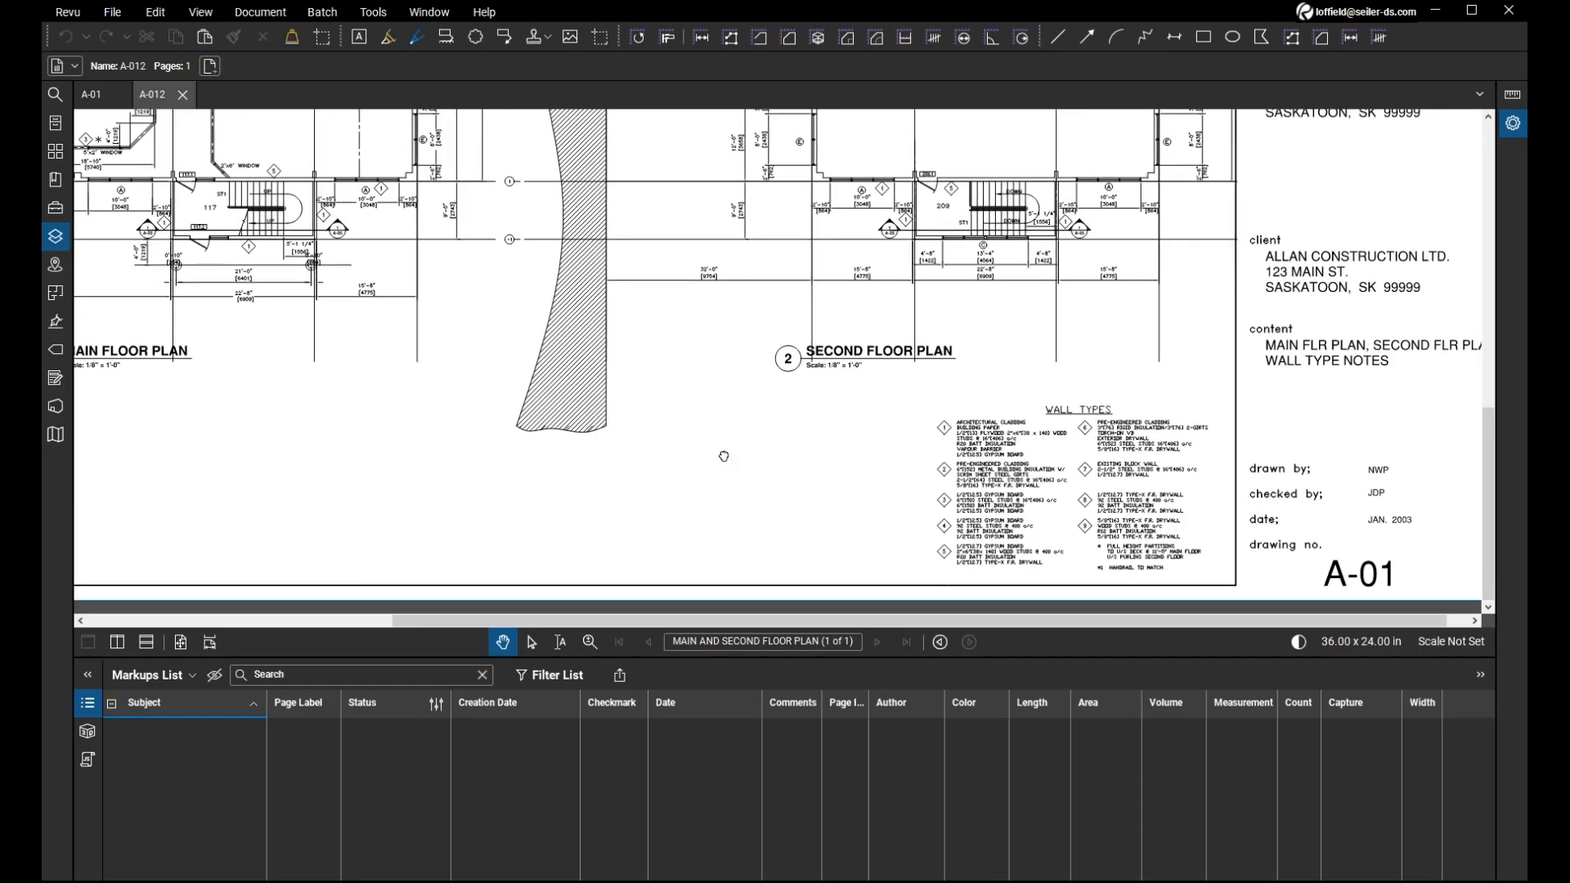
pyautogui.scroll(5, 724, 456)
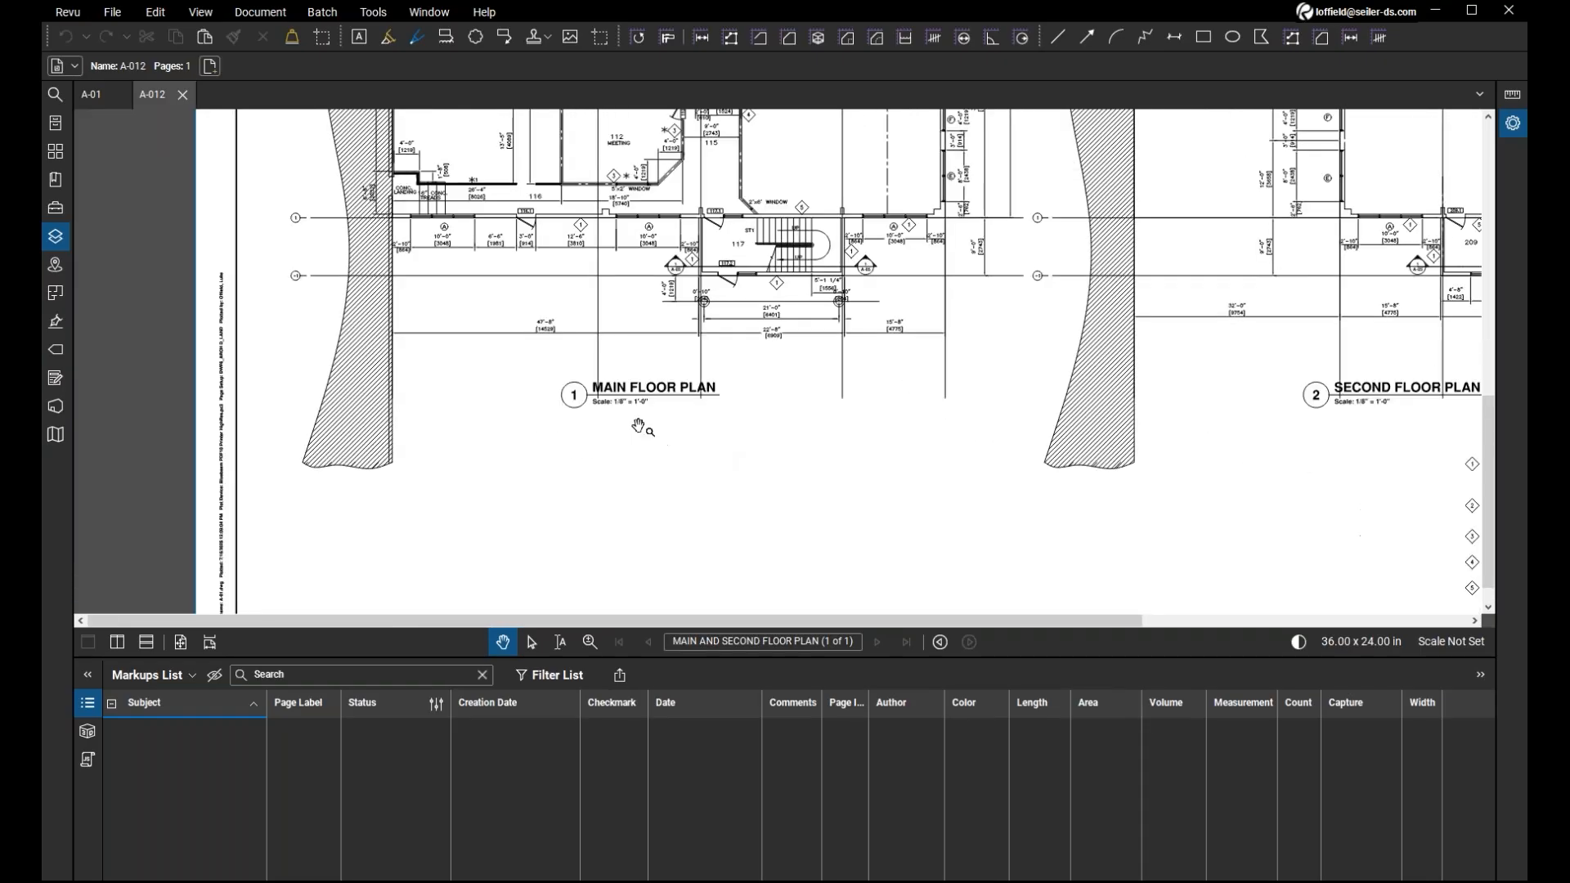
pyautogui.scroll(2, 636, 431)
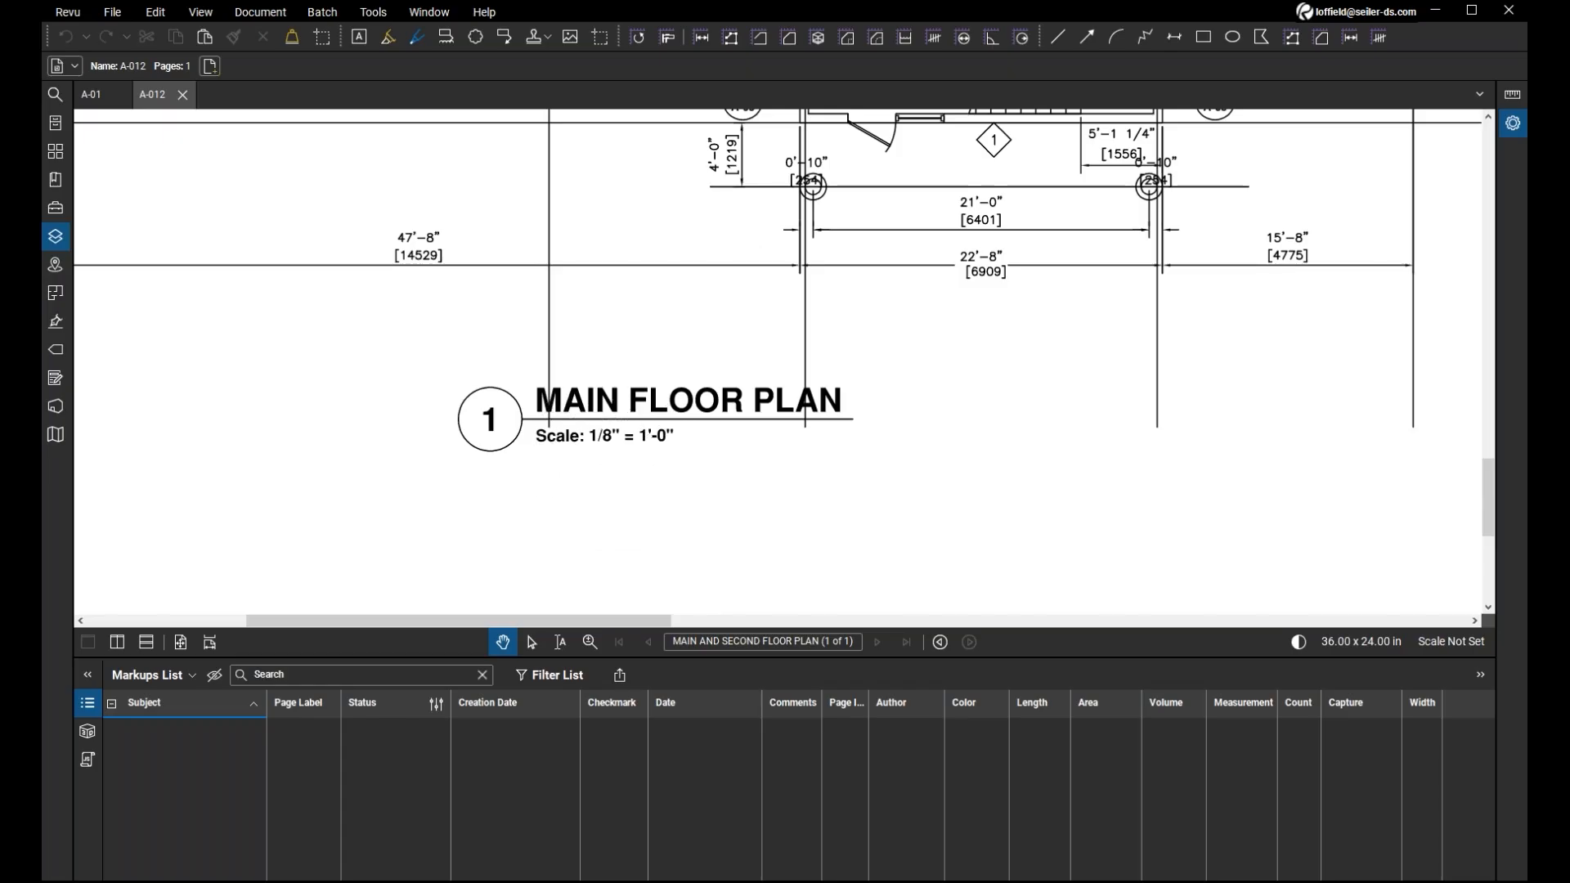
pyautogui.press('ctrl')
pyautogui.moveTo(1100, 442)
pyautogui.mouseDown()
pyautogui.moveTo(1020, 490)
pyautogui.moveTo(1029, 448)
pyautogui.mouseUp()
# Review the preset scales offered for the current page and leave the scale settings without applying one.
pyautogui.click(1450, 642)
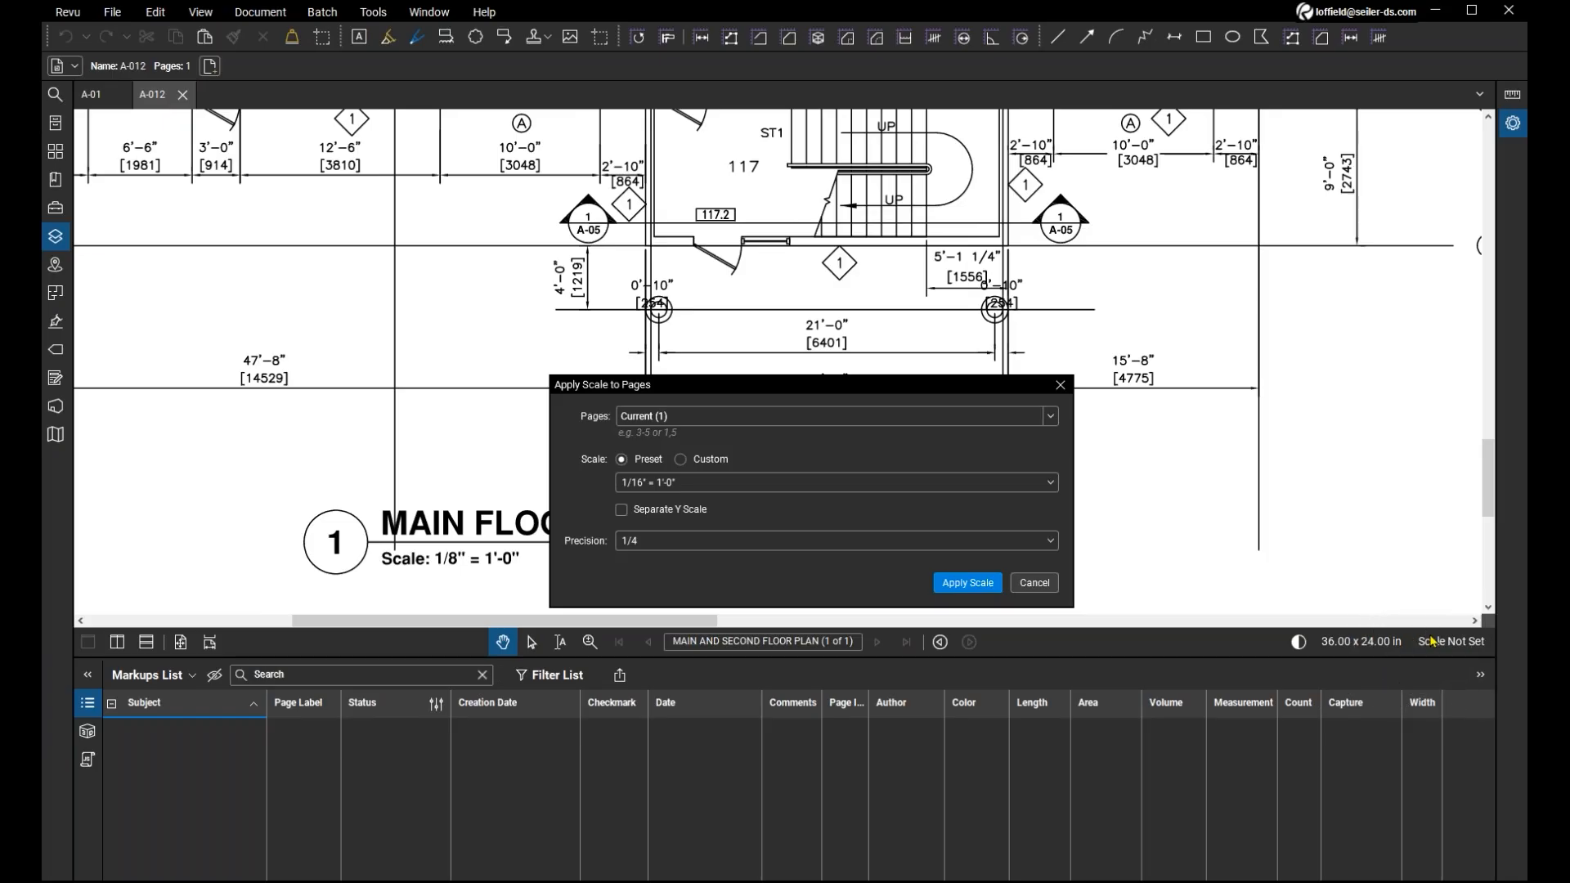
pyautogui.click(740, 489)
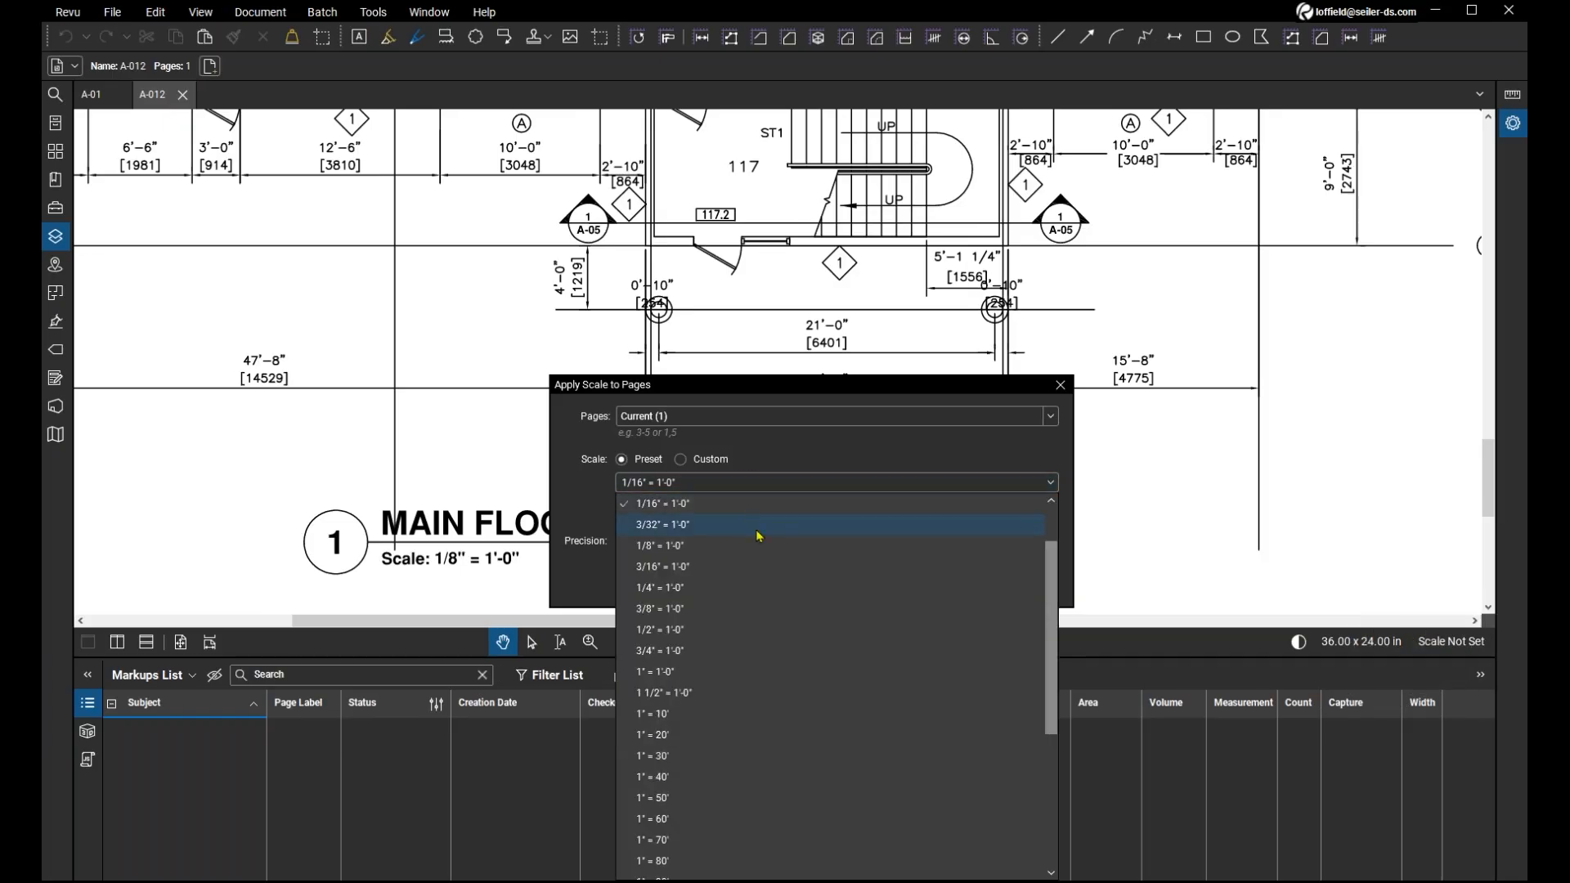
pyautogui.scroll(2, 759, 536)
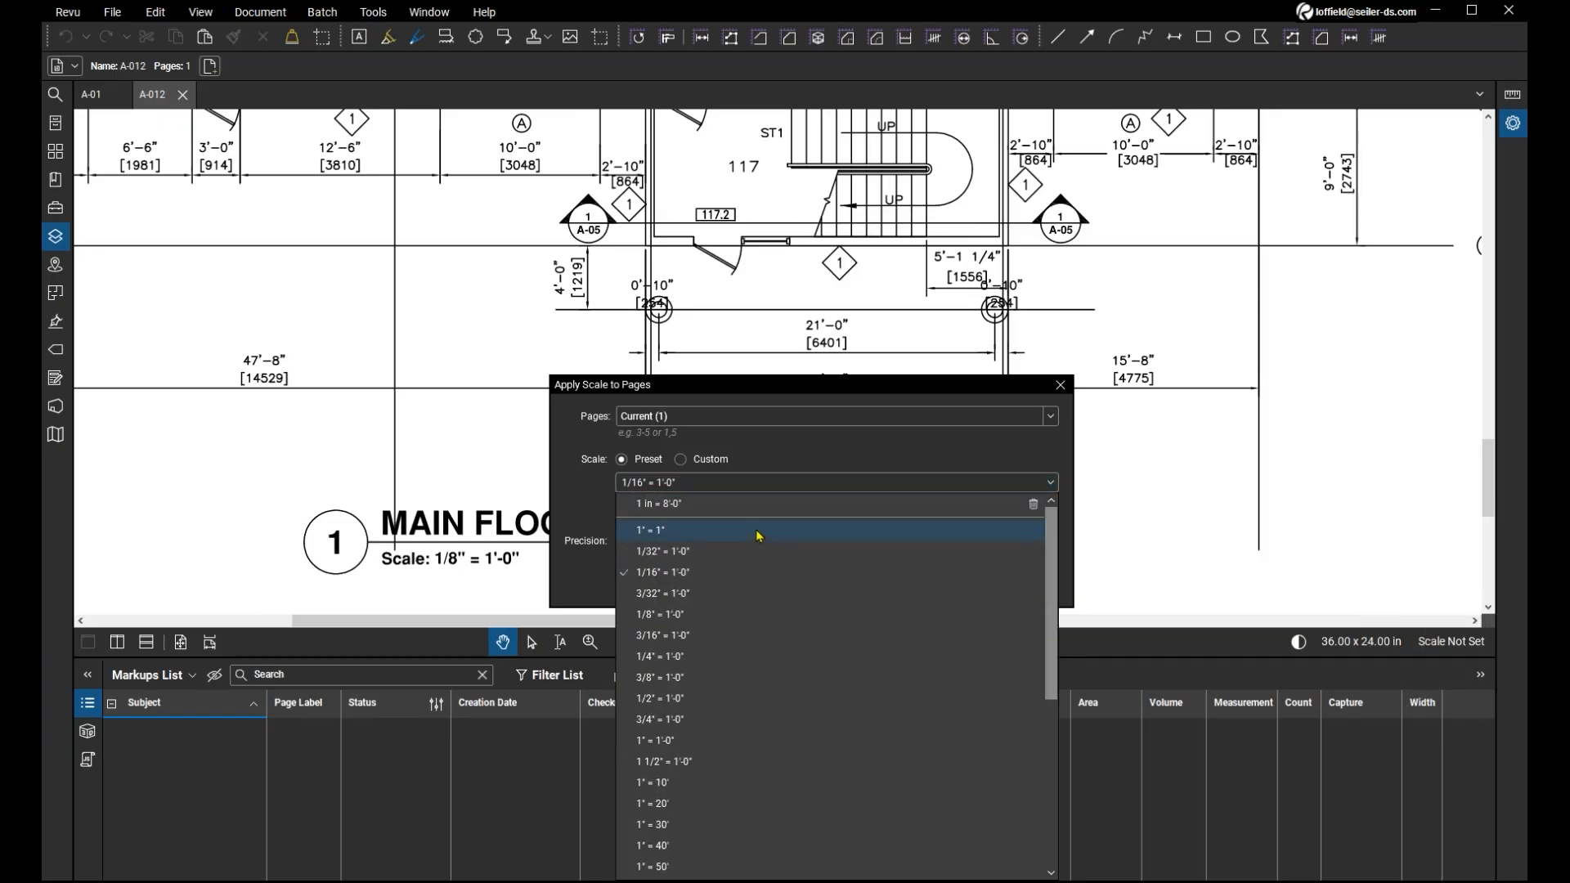
pyautogui.click(722, 504)
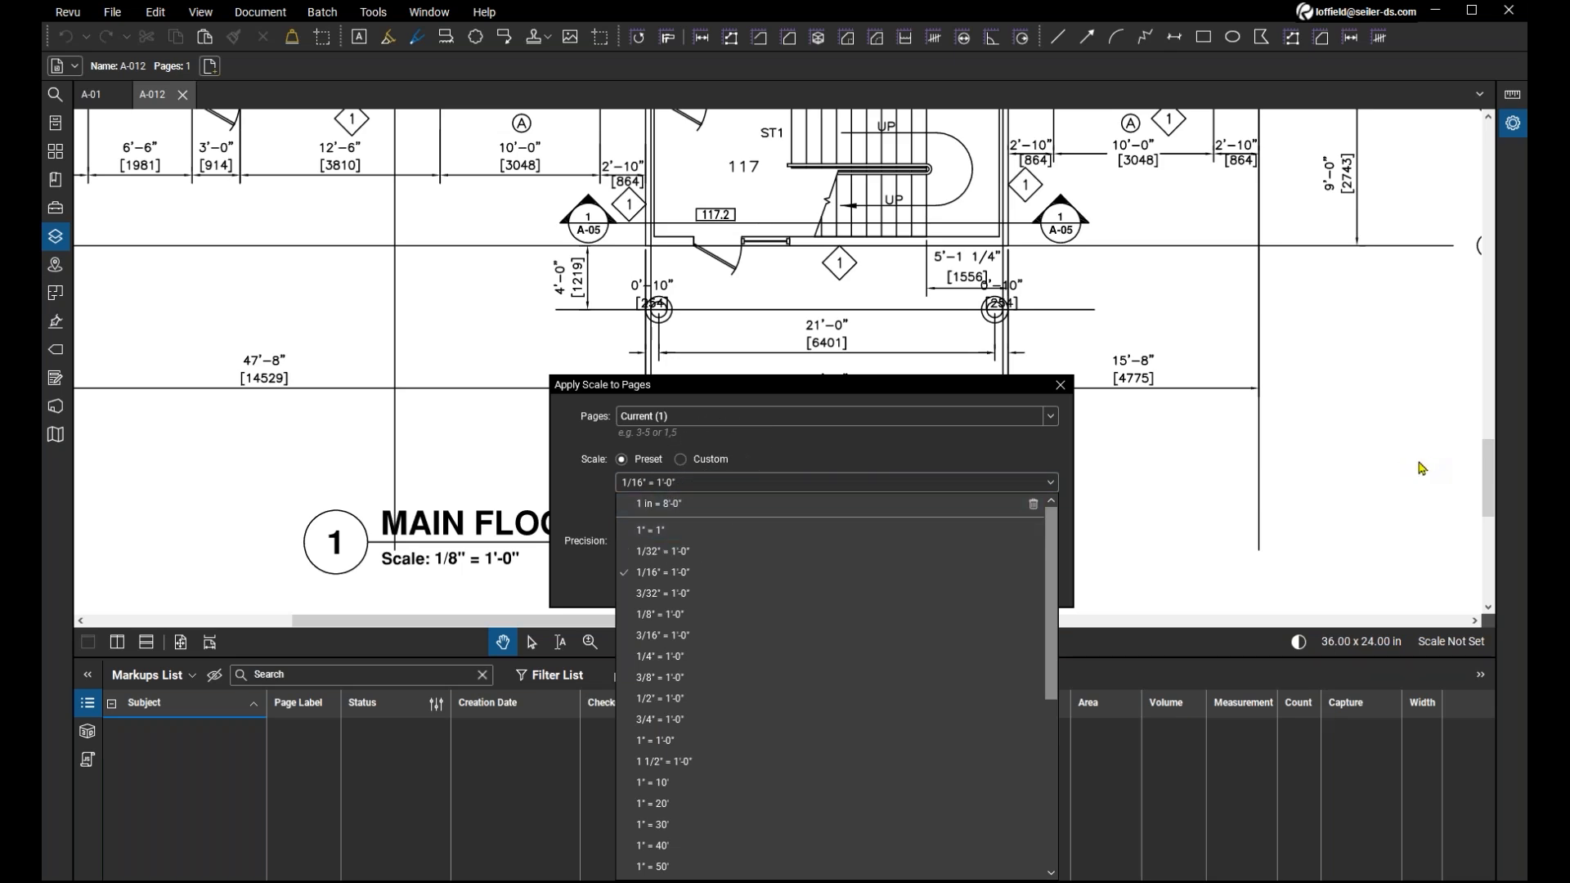
pyautogui.click(1181, 476)
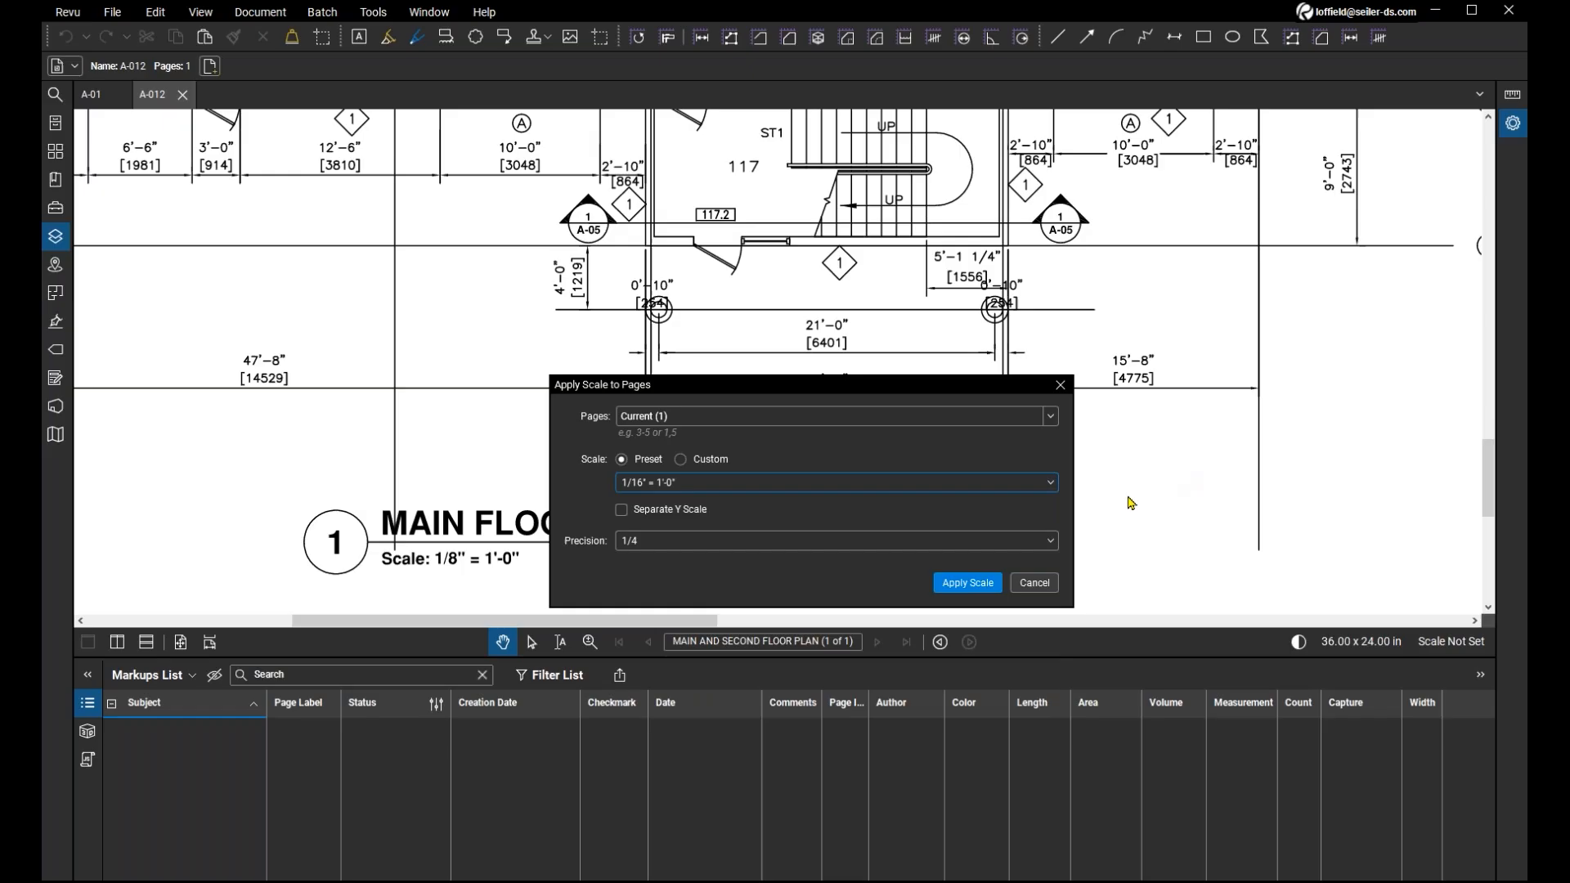
pyautogui.click(1030, 583)
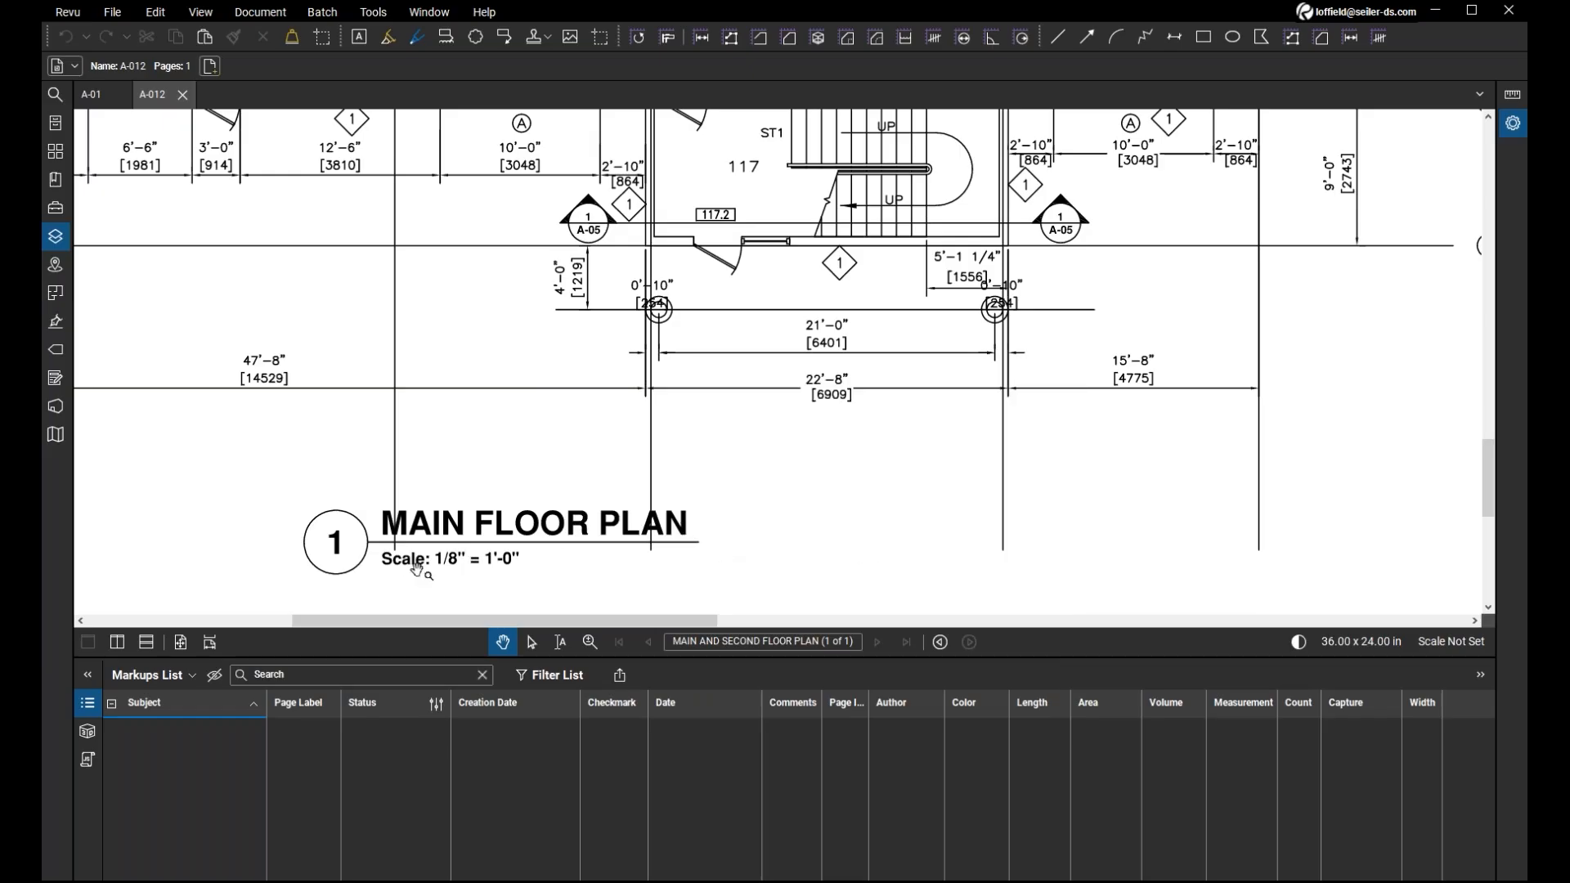
# Inspect the main floor plan's scale note and the dimensions between meeting room 112 and stair ST1 for a known length.
pyautogui.click(453, 584)
pyautogui.click(458, 580)
pyautogui.scroll(-1, 898, 503)
pyautogui.moveTo(900, 496); pyautogui.dragTo(834, 565)
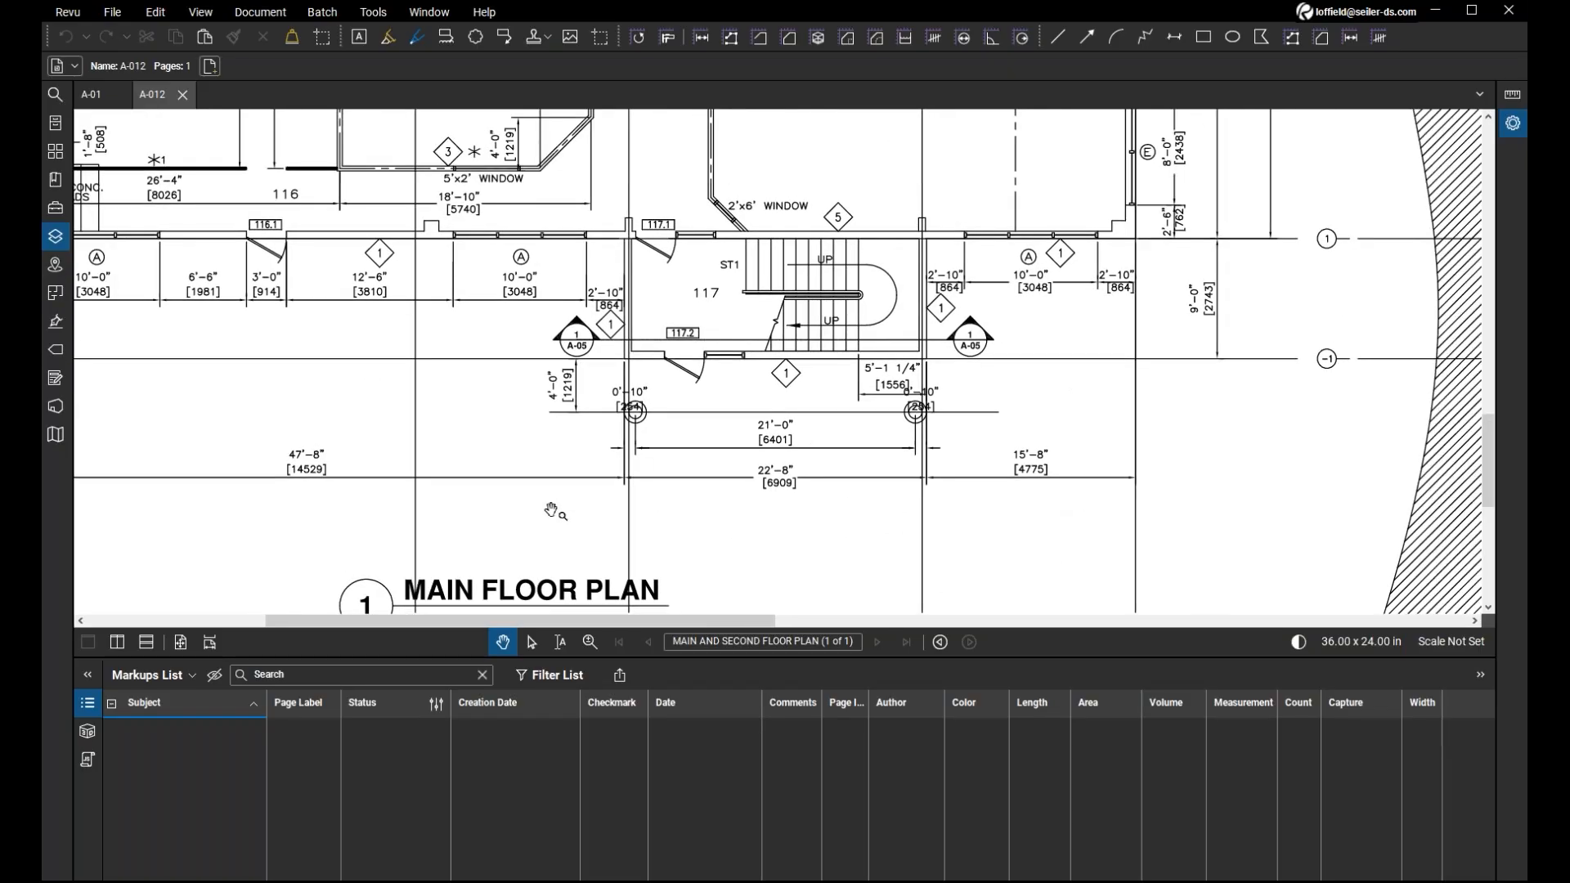
pyautogui.moveTo(540, 464); pyautogui.dragTo(663, 529)
pyautogui.moveTo(584, 408); pyautogui.dragTo(626, 450)
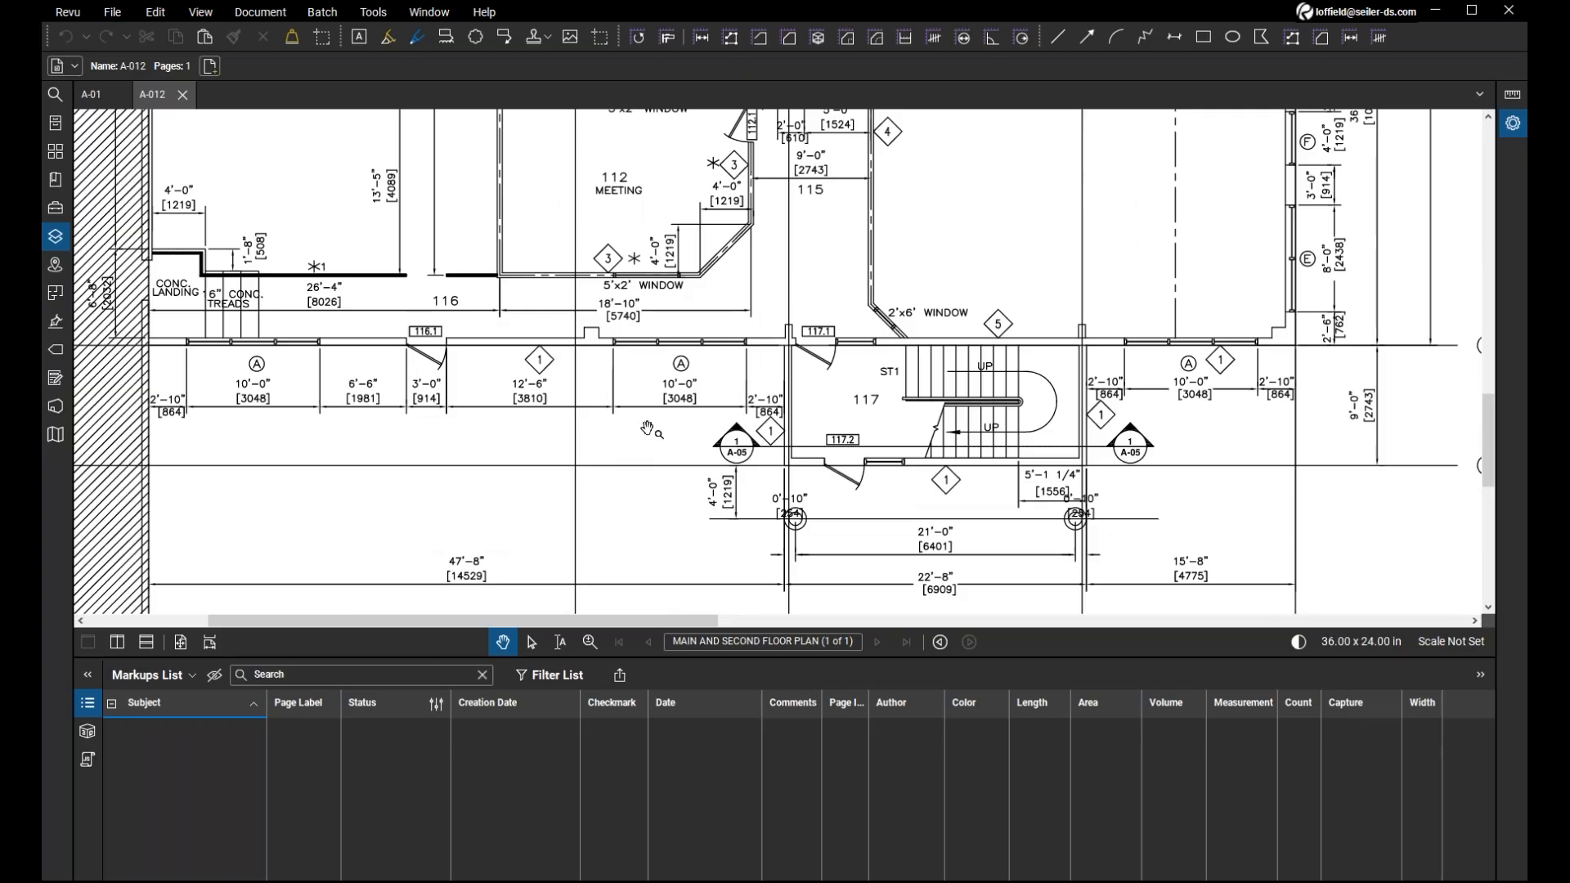
pyautogui.scroll(2, 648, 428)
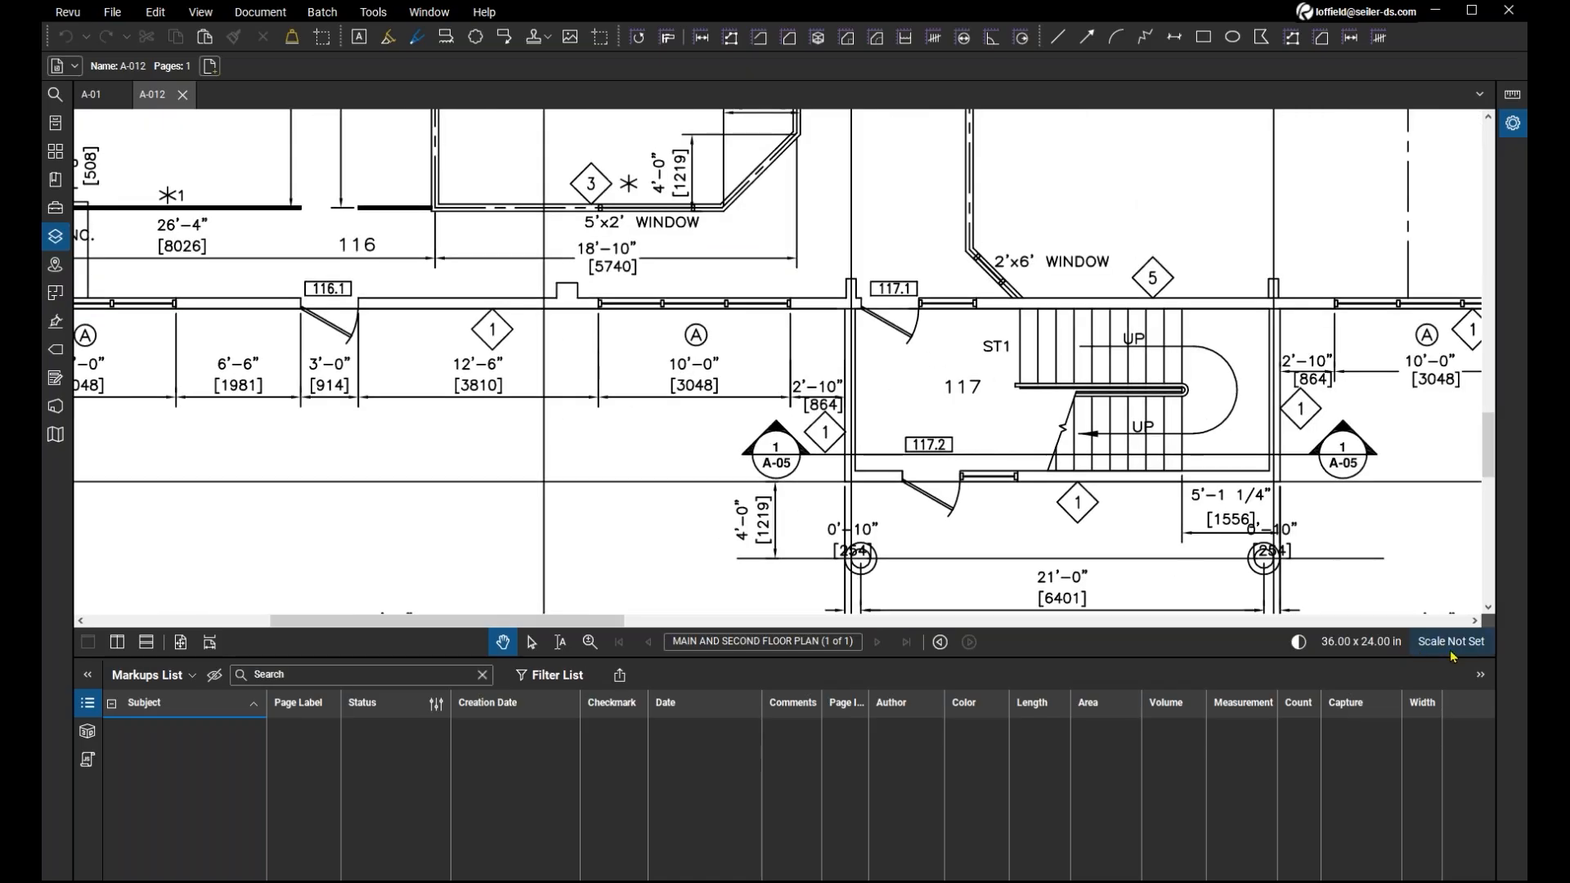
# Start calibrating a custom page scale by picking both ends of the 10'-0" window A dimension below meeting room 112.
pyautogui.click(1452, 646)
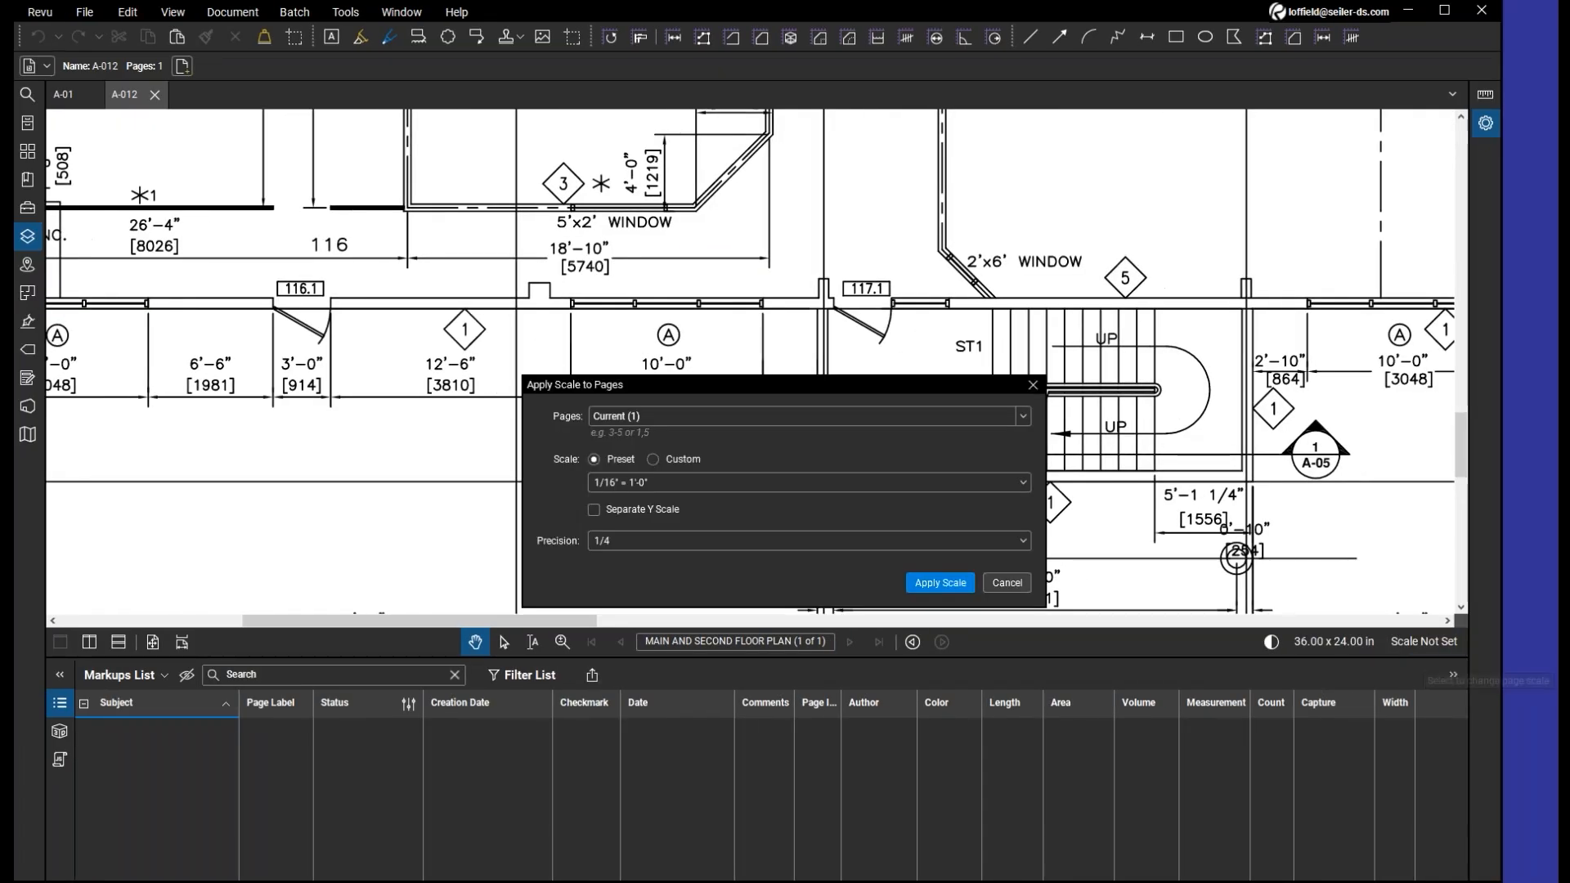
pyautogui.click(652, 459)
pyautogui.click(681, 460)
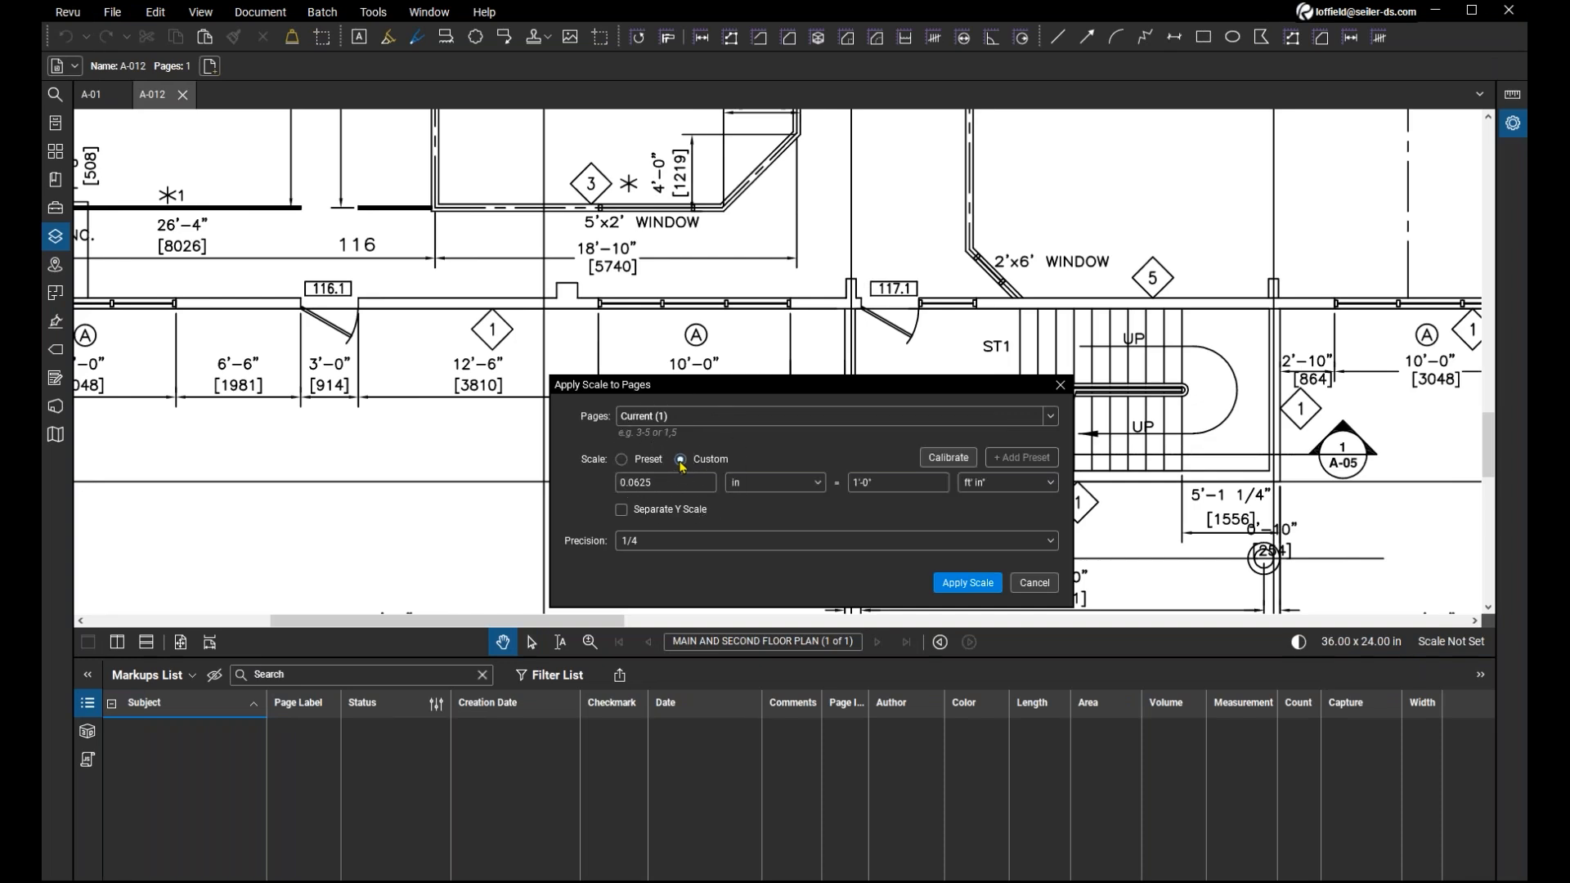
pyautogui.click(945, 458)
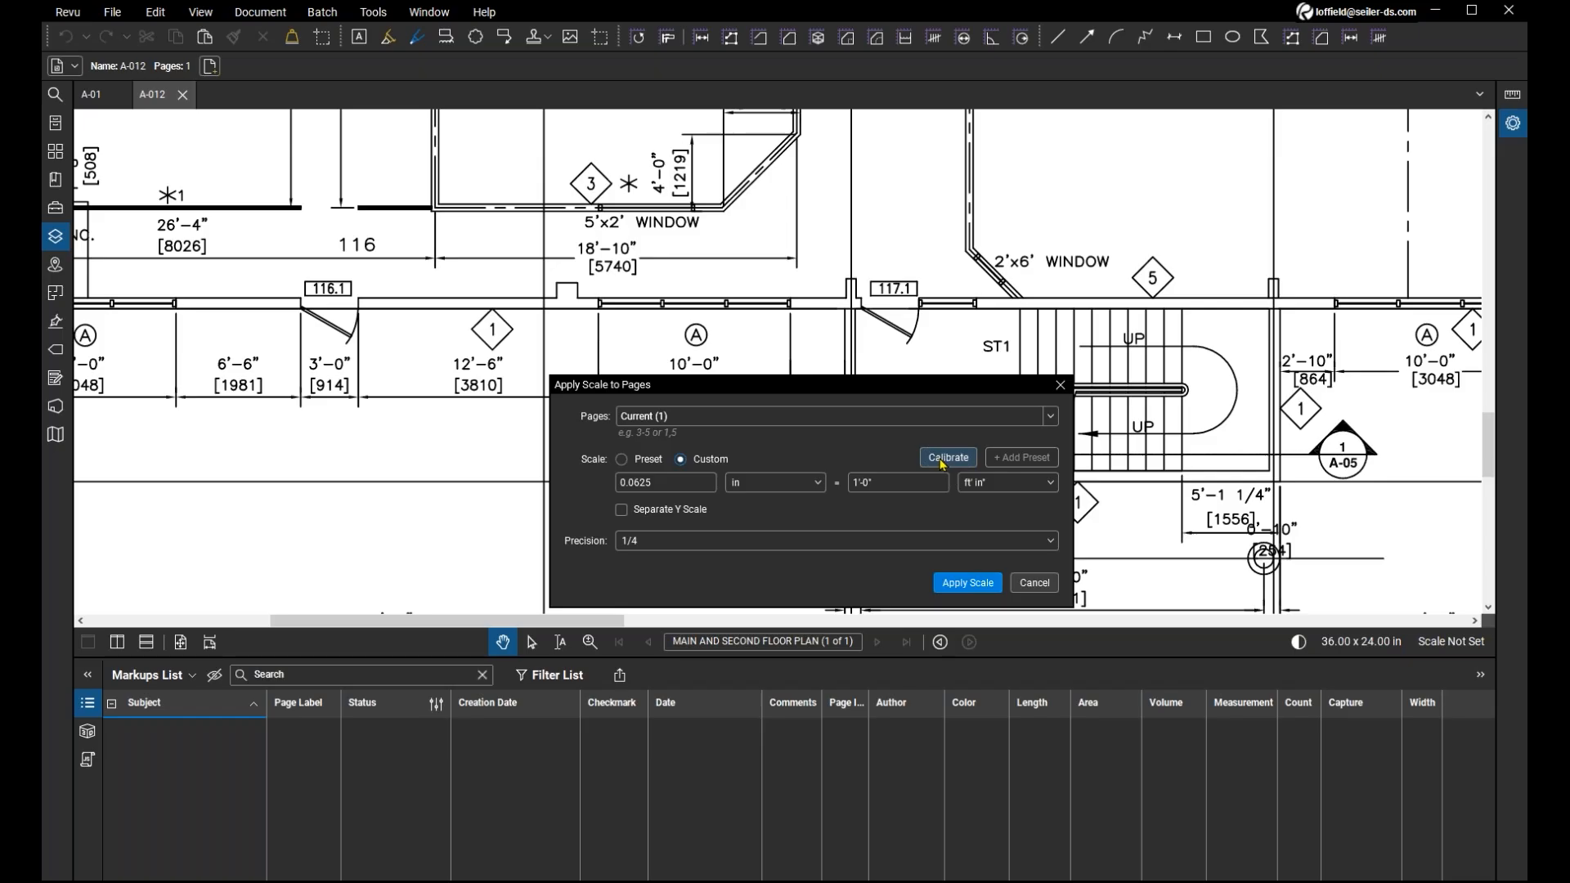
pyautogui.press('ctrl')
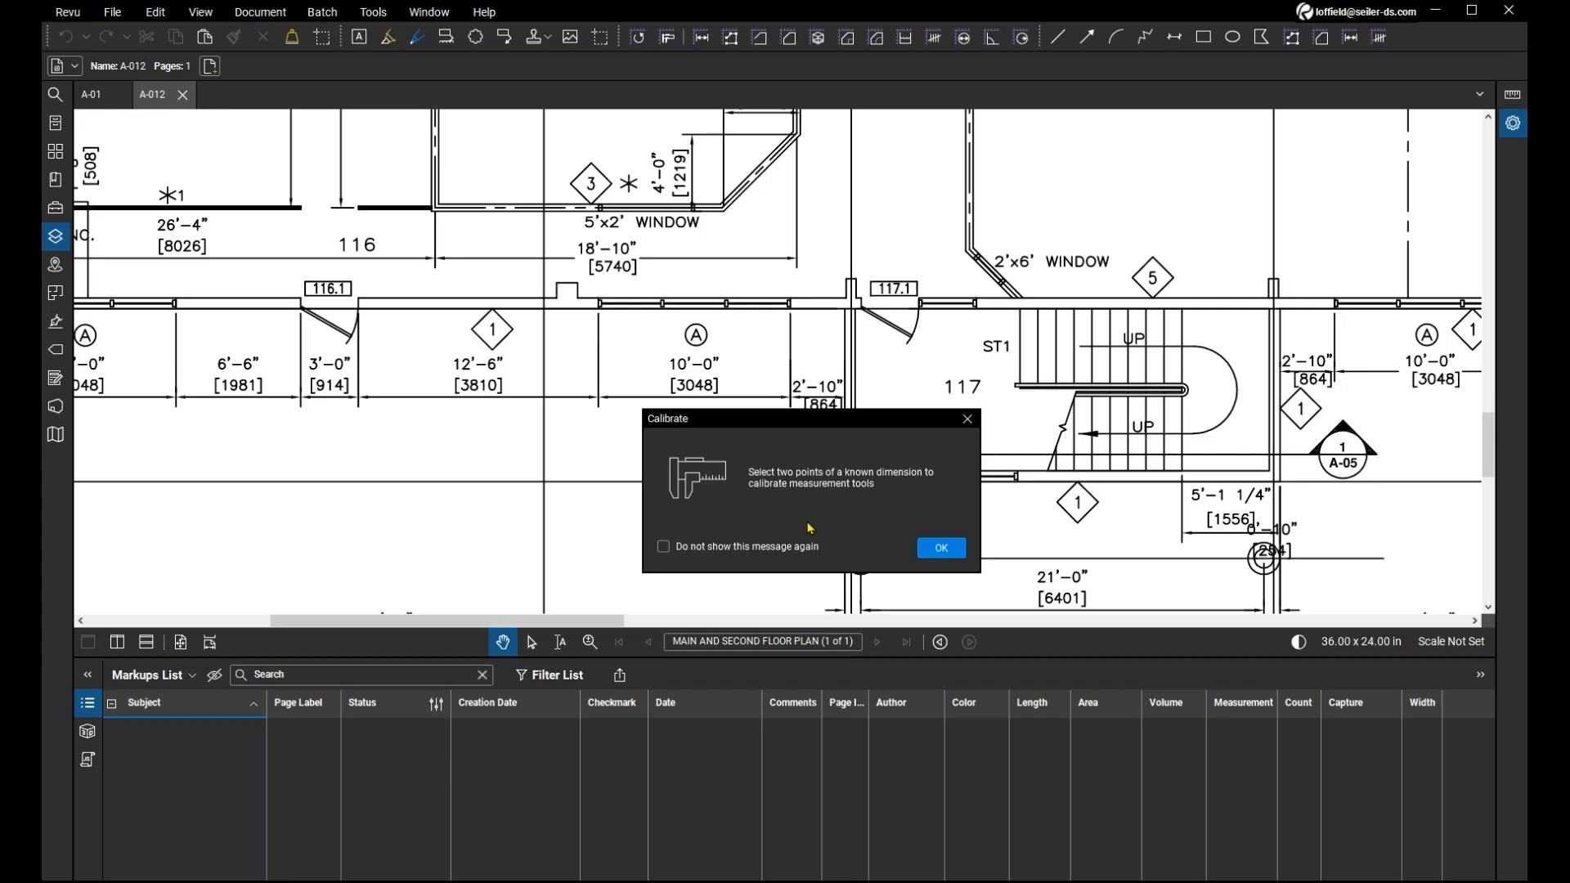
pyautogui.click(940, 549)
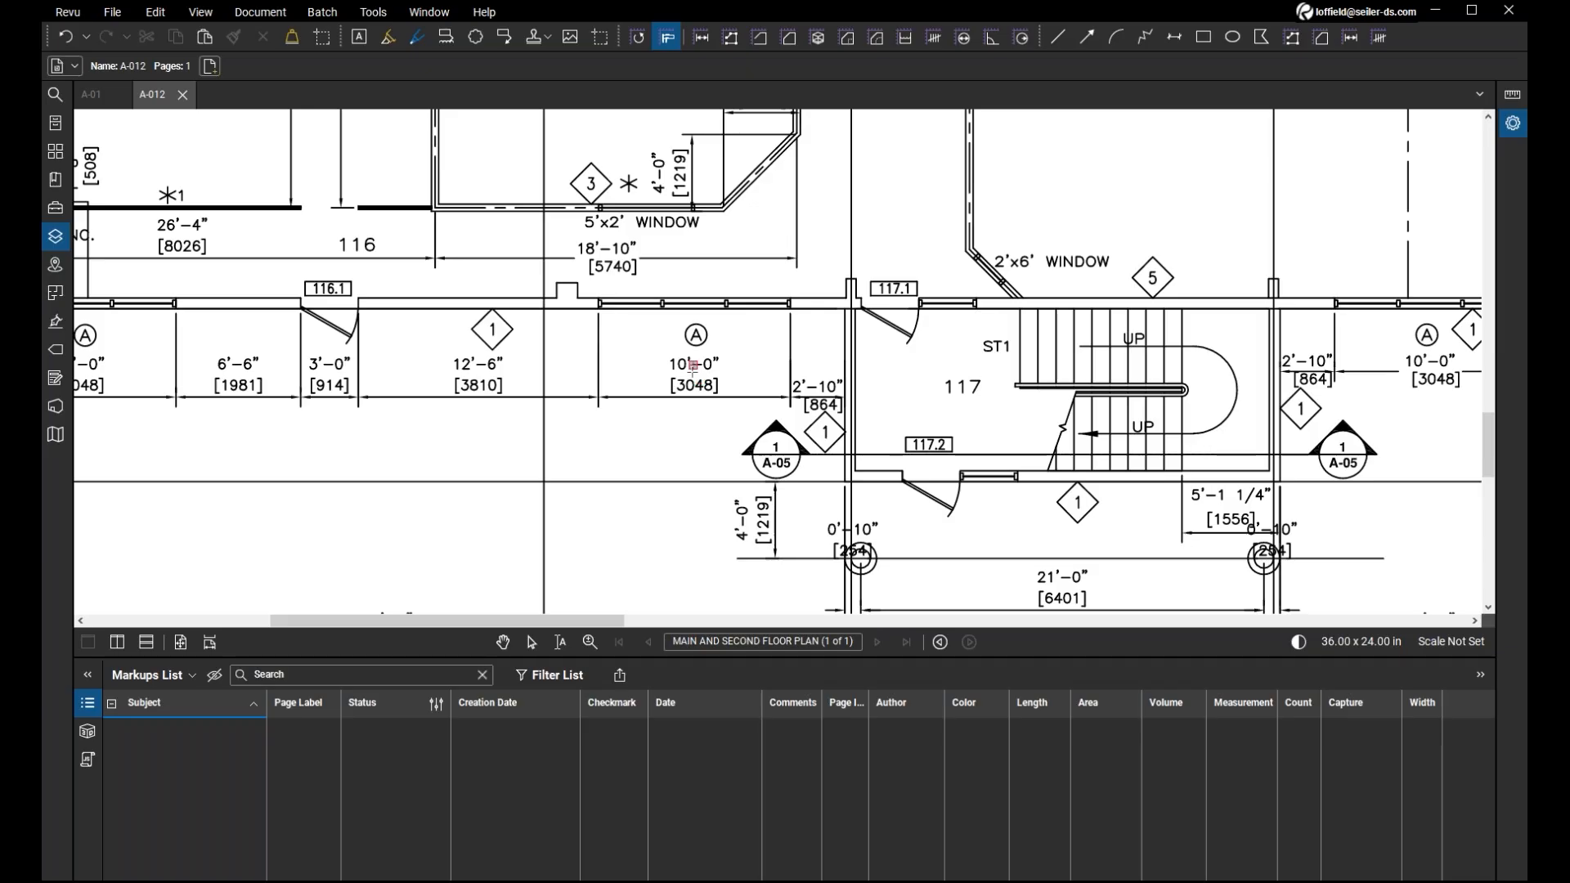
pyautogui.click(599, 352)
pyautogui.click(791, 353)
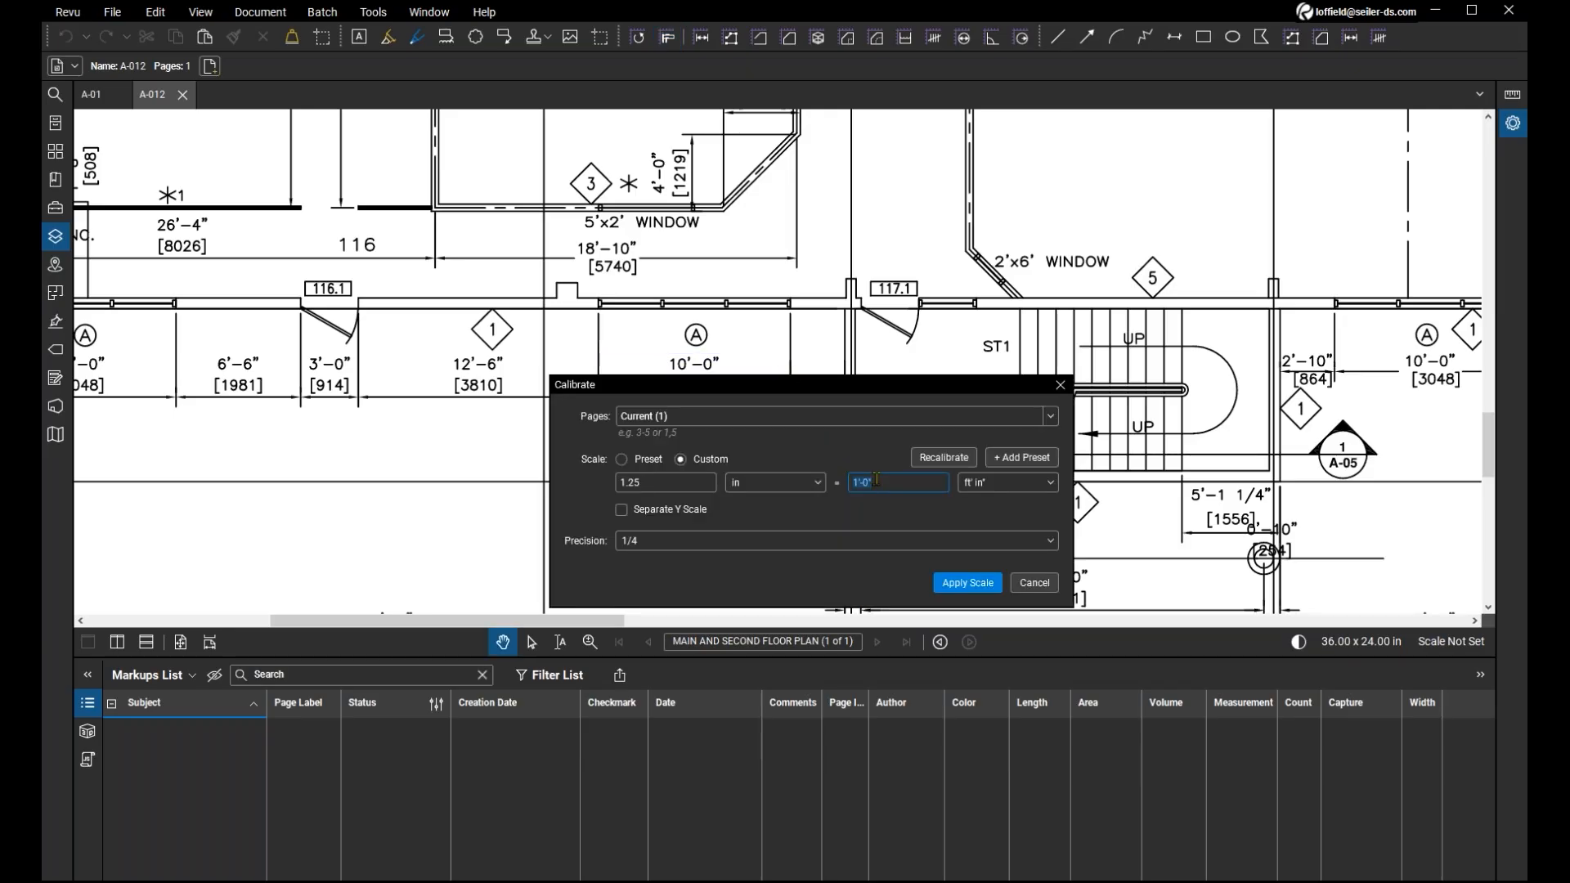
# Set the calibrated distance to 10 ft, with feet as the unit, and apply the scale to the current page.
pyautogui.write('10')
pyautogui.press('Tab')
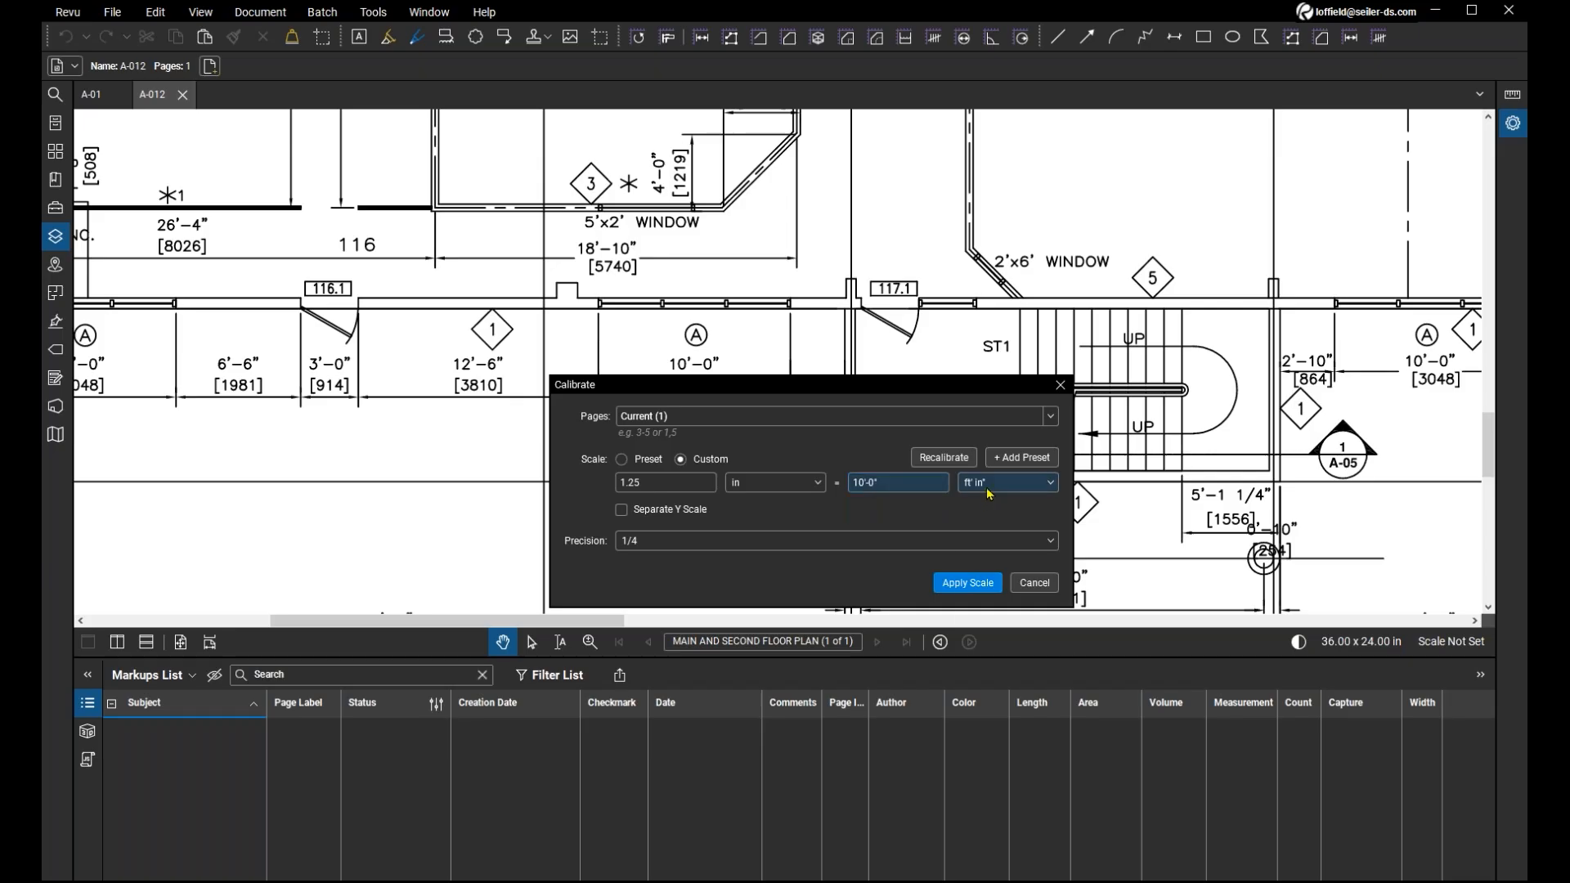
pyautogui.click(990, 491)
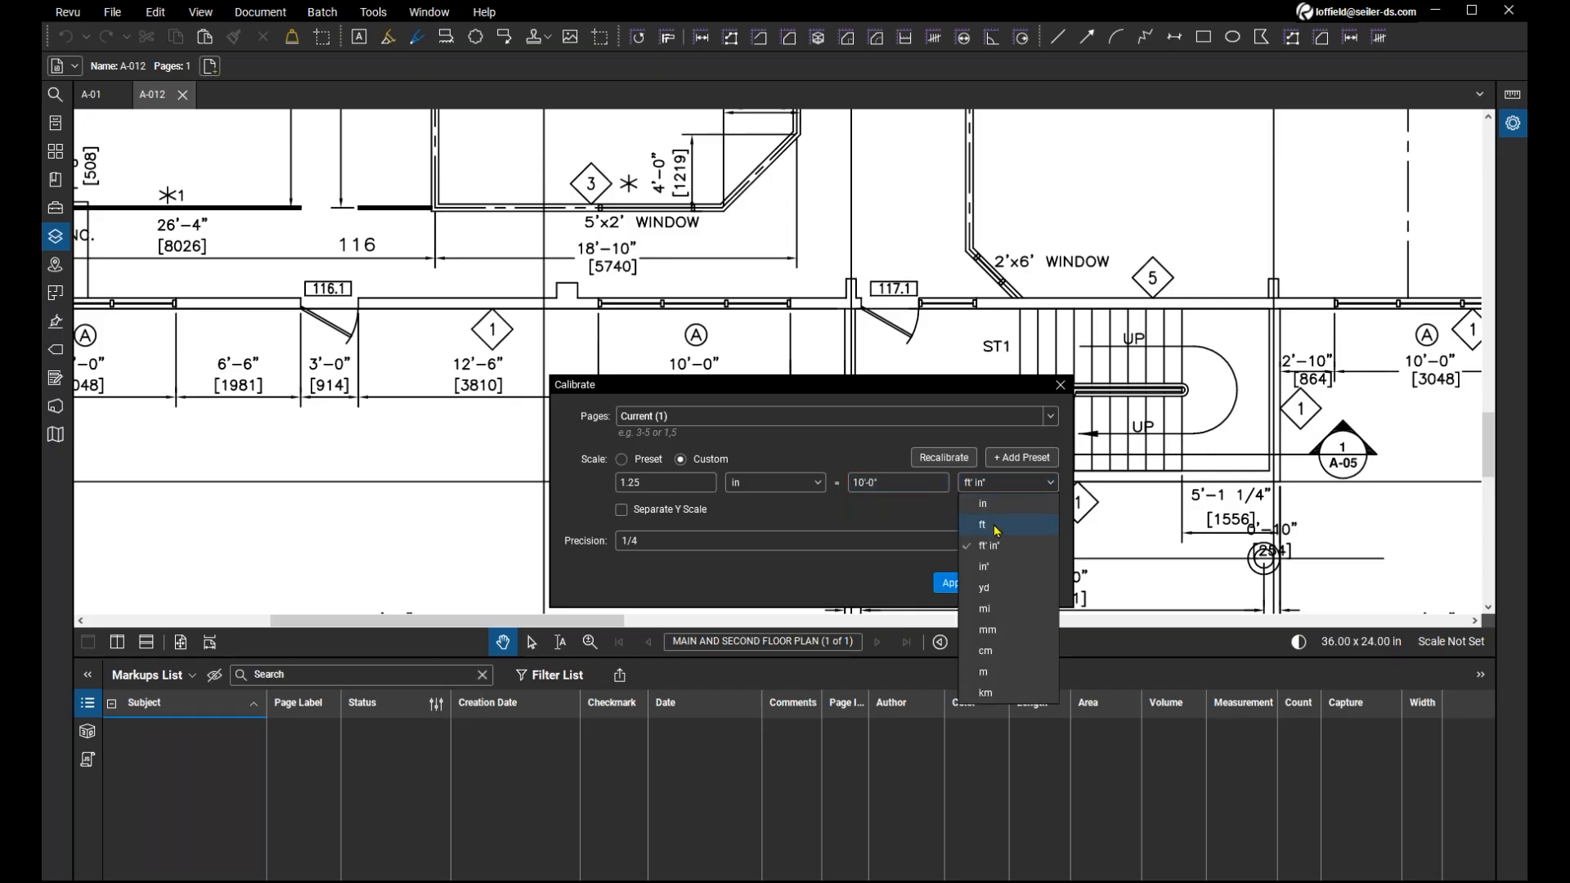
pyautogui.click(997, 527)
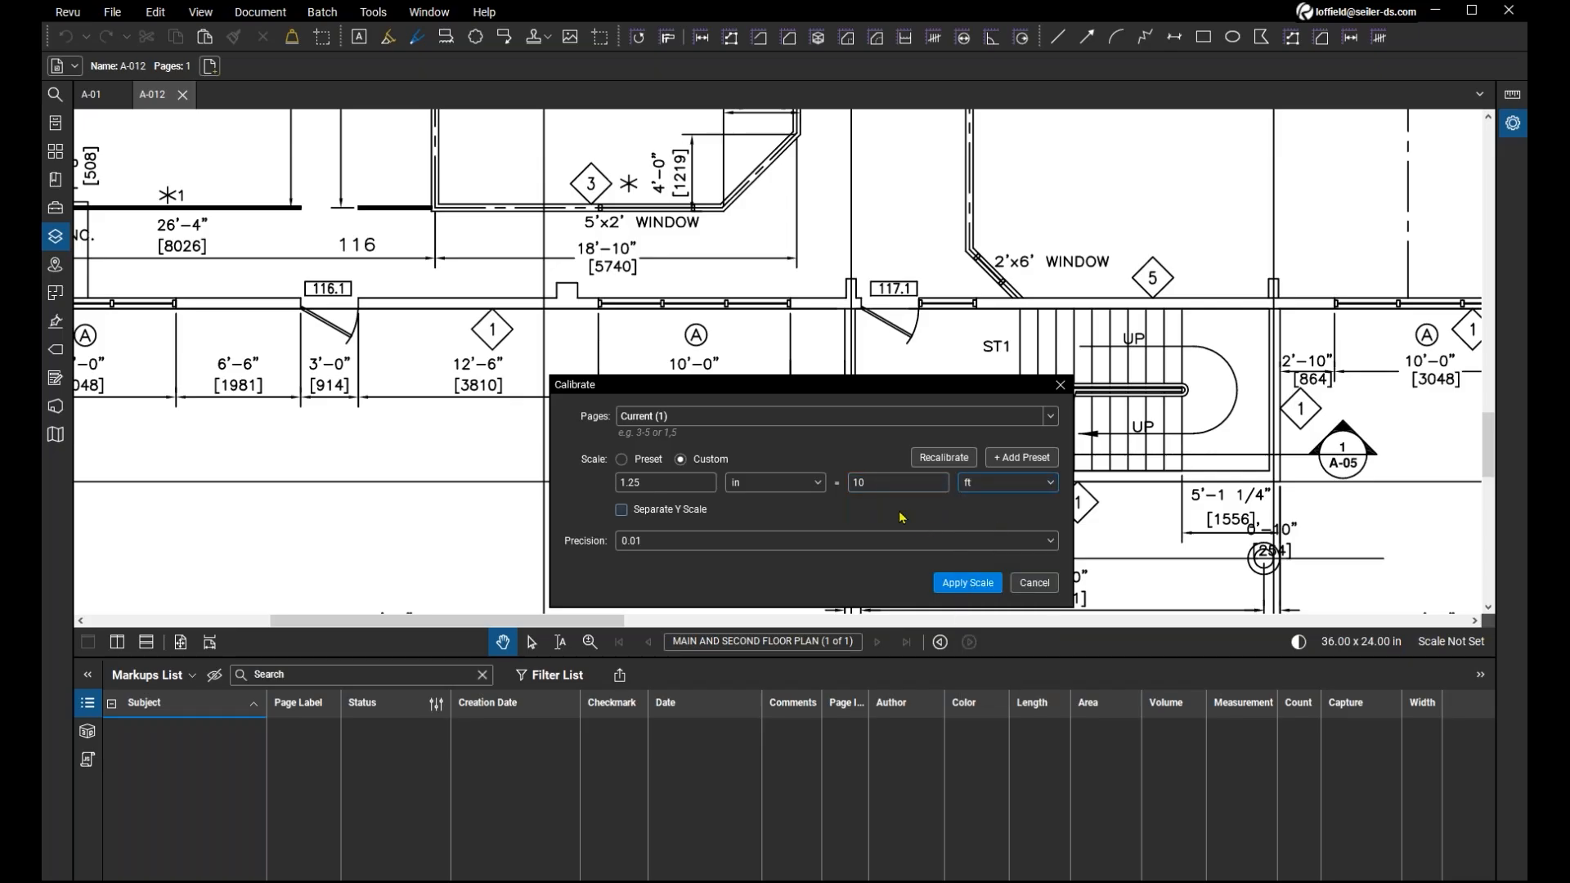
pyautogui.click(969, 585)
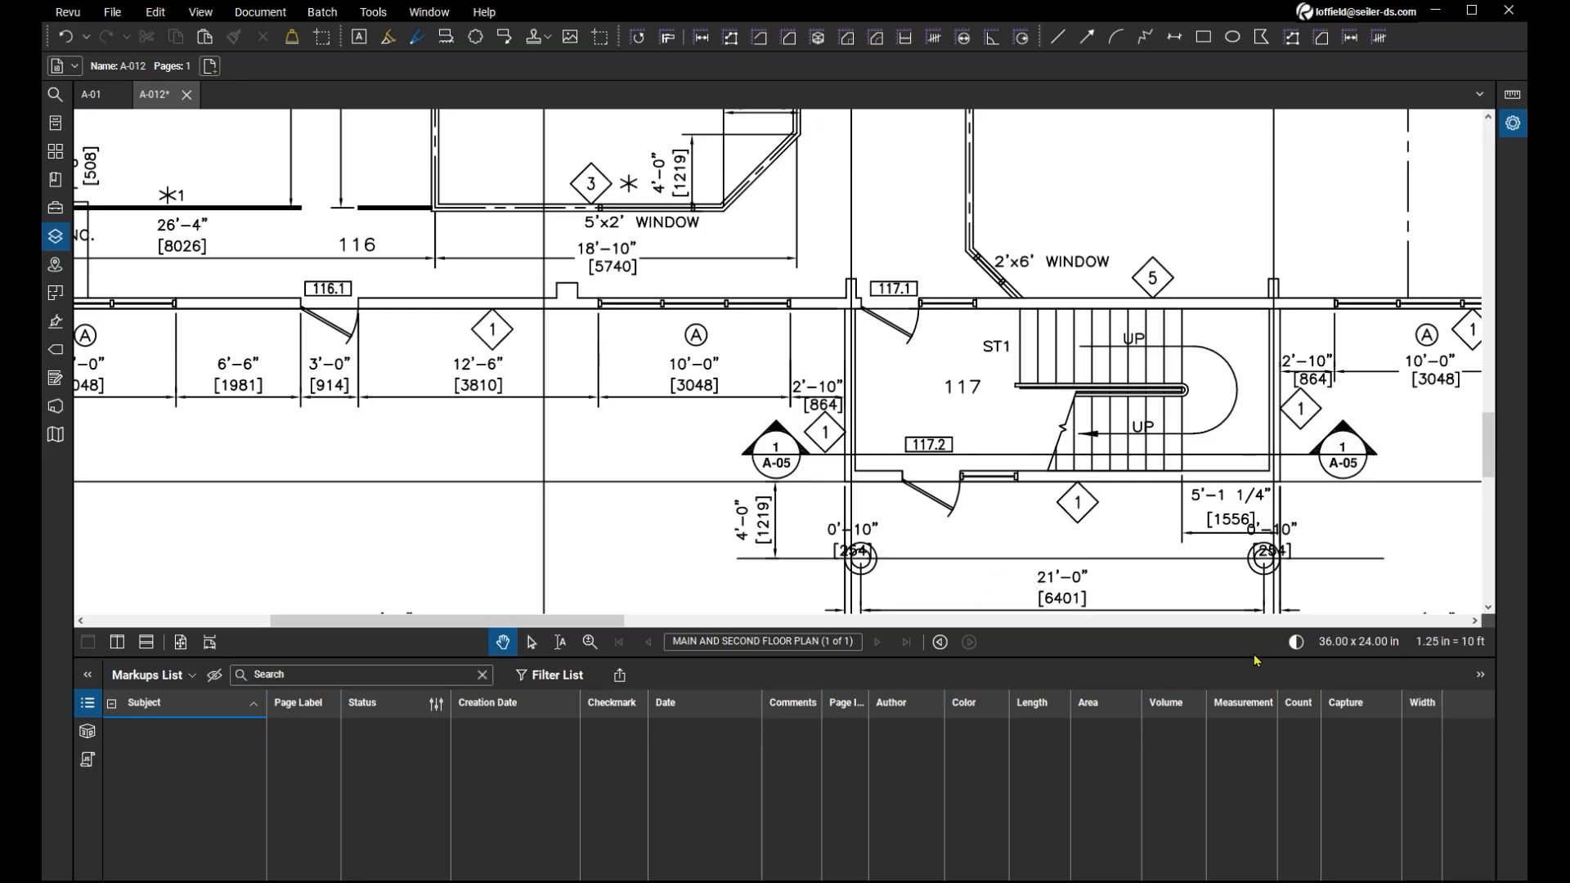
# Add a length measurement across window A below meeting room 112, between its dimension's extension lines, to check the calibration.
pyautogui.press('ctrl')
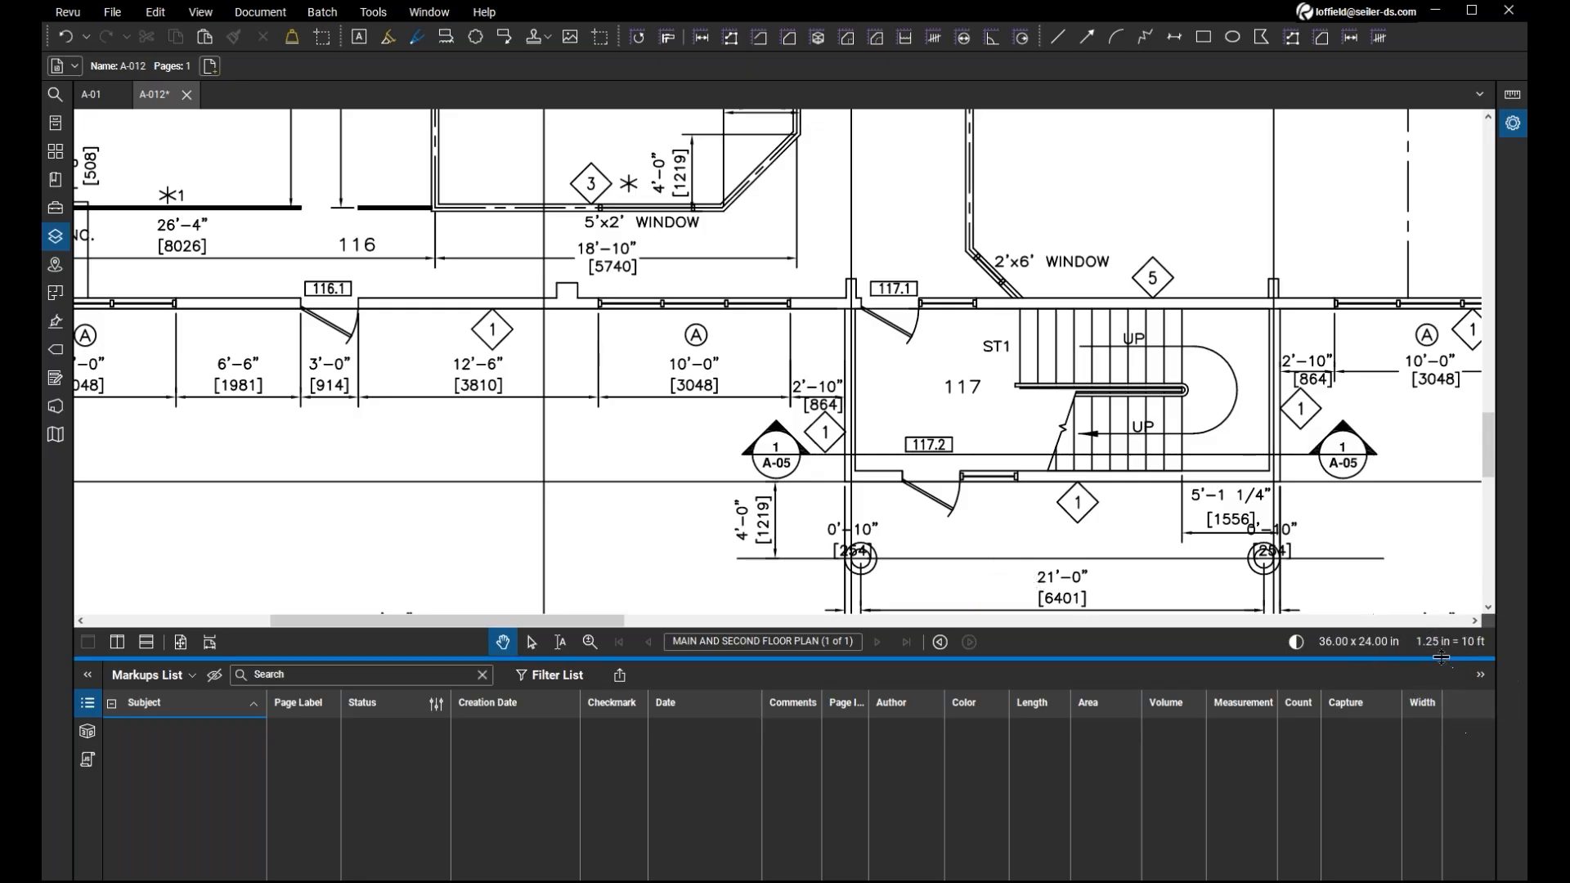
pyautogui.scroll(-1, 645, 410)
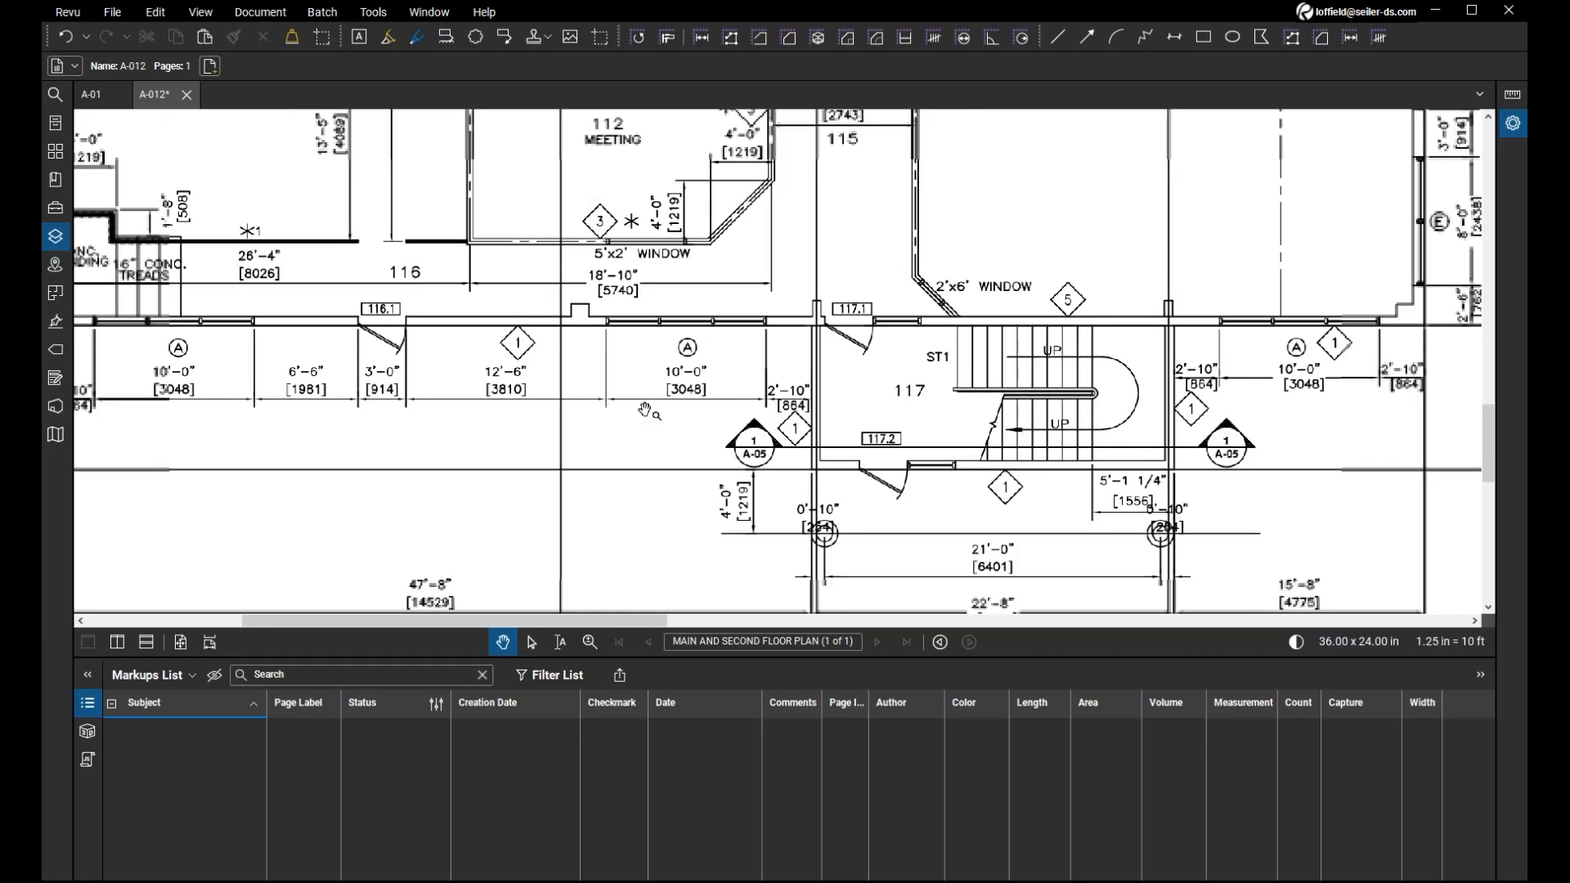
pyautogui.click(701, 38)
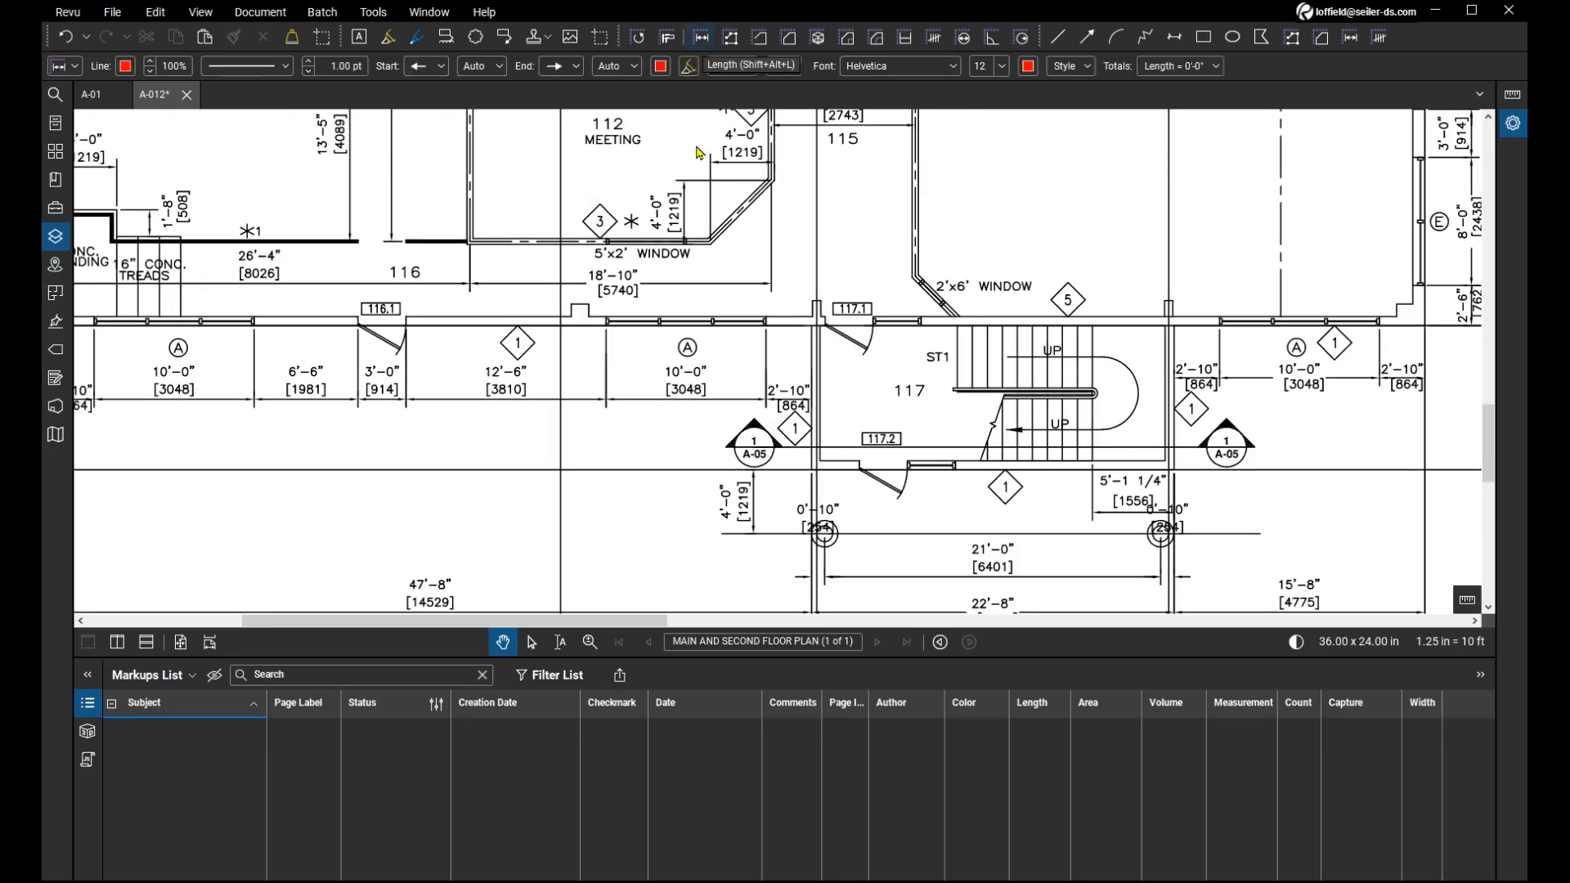
pyautogui.click(607, 351)
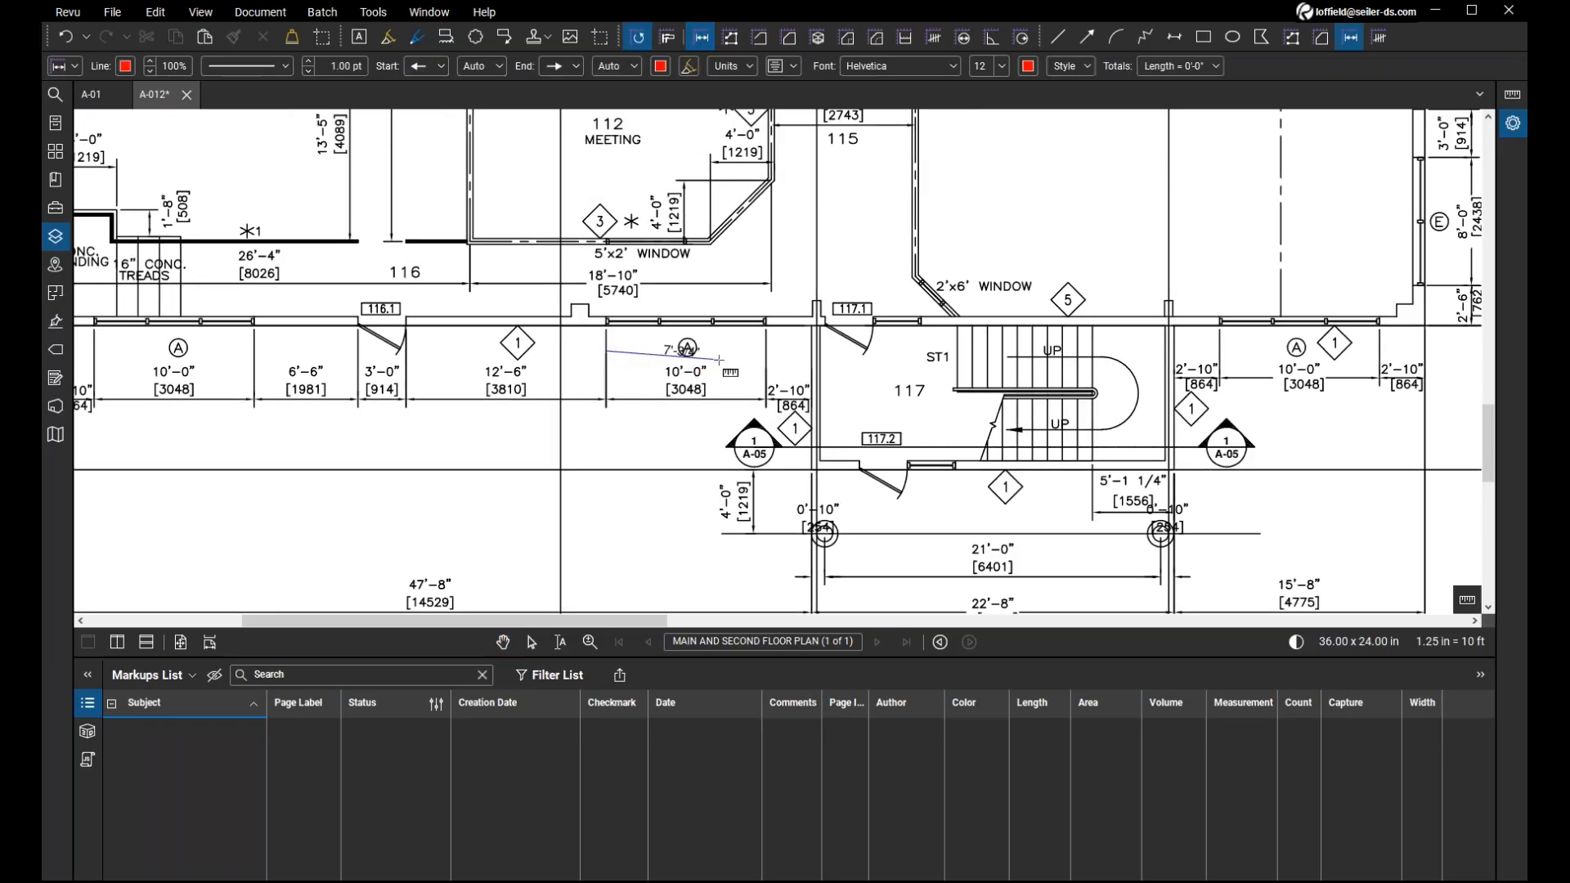
pyautogui.click(766, 352)
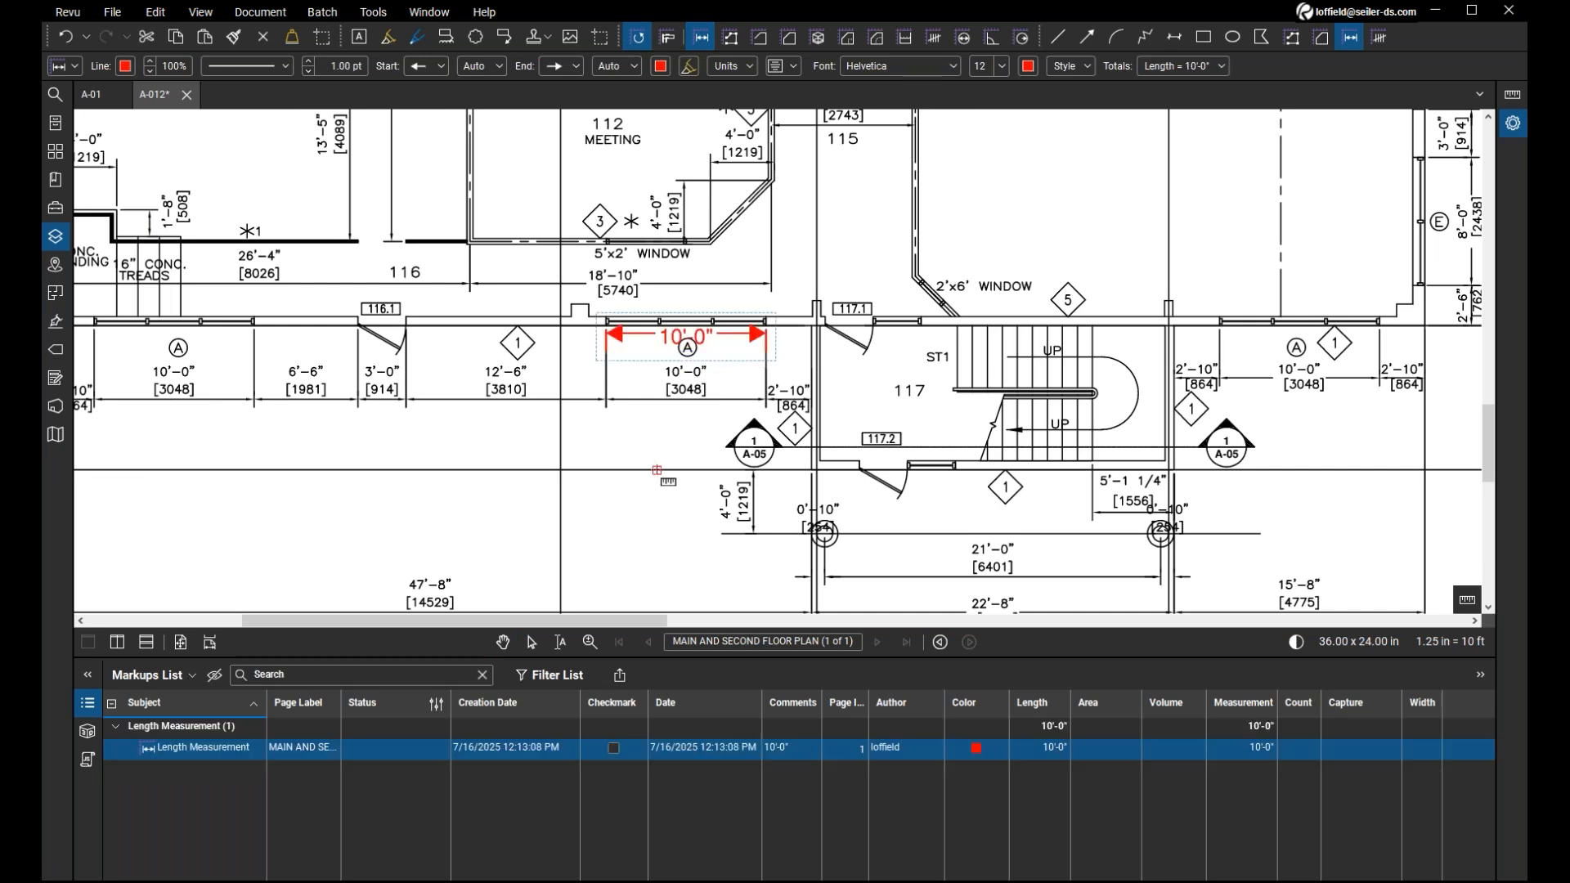
pyautogui.press('Escape')
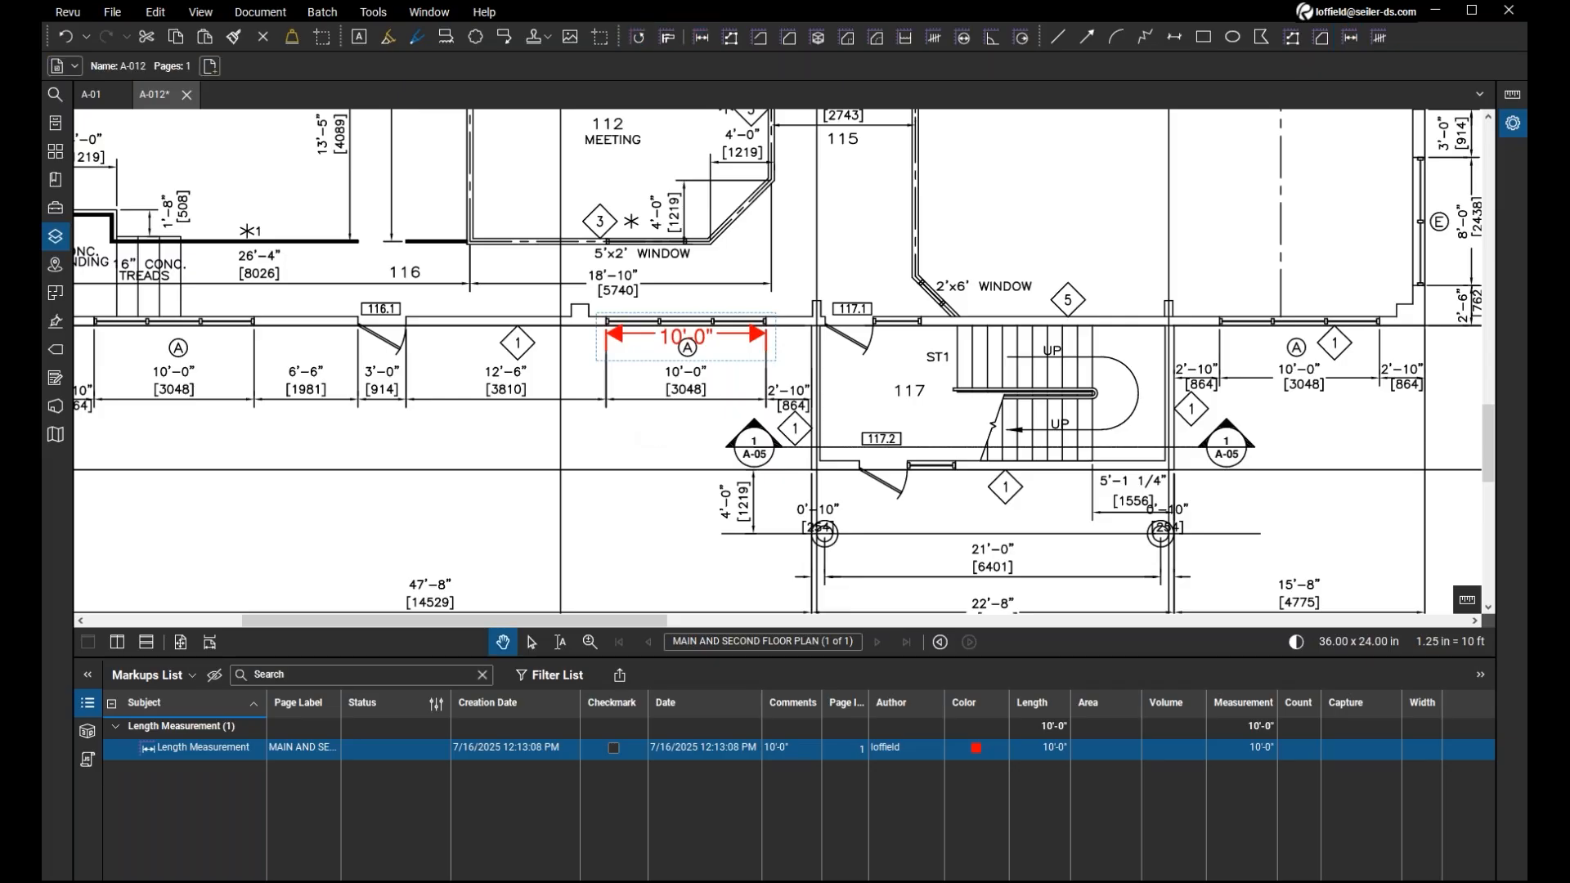
pyautogui.press('Escape')
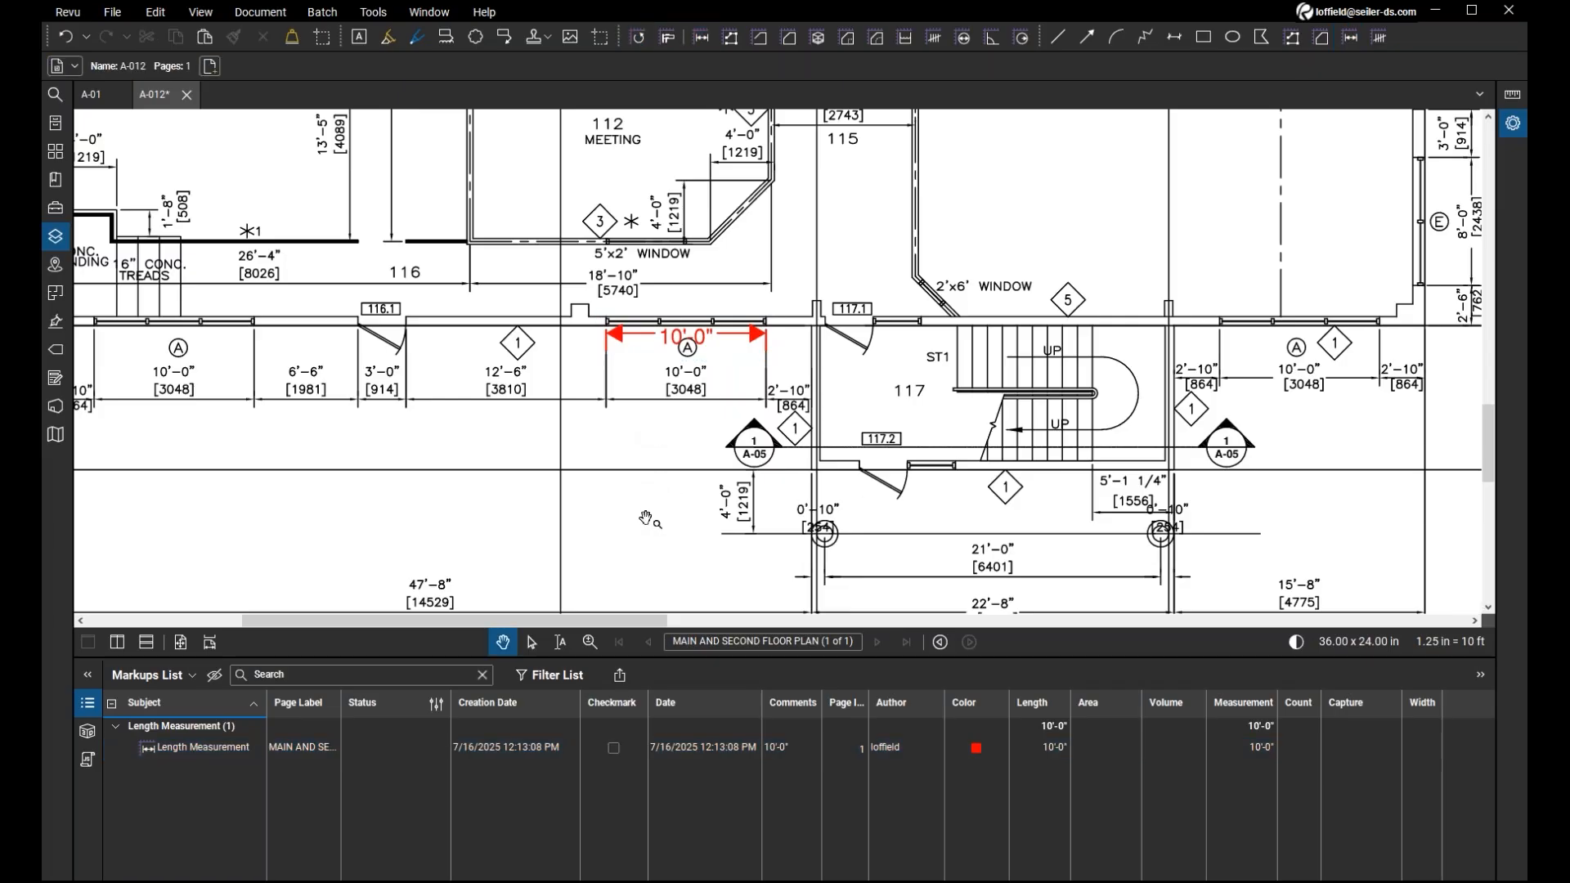
# Compare the main floor plan's scale note with the new window measurement and examine the drawing around door 117.1 up close.
pyautogui.moveTo(644, 519)
pyautogui.mouseDown()
pyautogui.moveTo(653, 443)
pyautogui.moveTo(671, 484)
pyautogui.moveTo(685, 462)
pyautogui.moveTo(663, 309)
pyautogui.mouseUp()
pyautogui.press('ctrl')
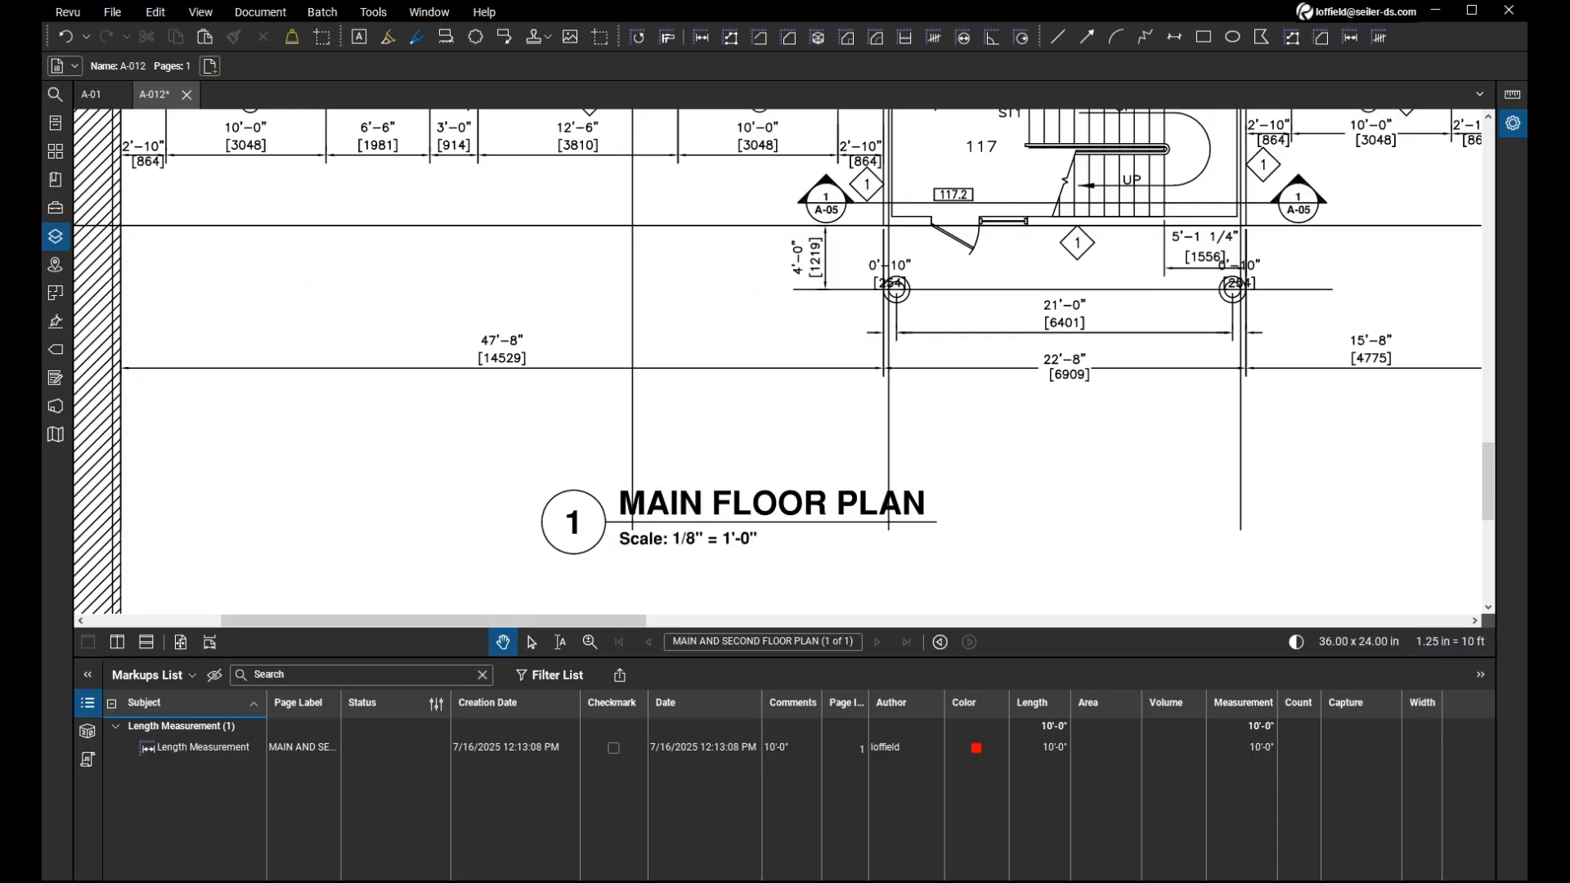
pyautogui.moveTo(1088, 427); pyautogui.dragTo(1031, 507)
pyautogui.moveTo(953, 317)
pyautogui.mouseDown()
pyautogui.moveTo(901, 391)
pyautogui.moveTo(882, 529)
pyautogui.mouseUp()
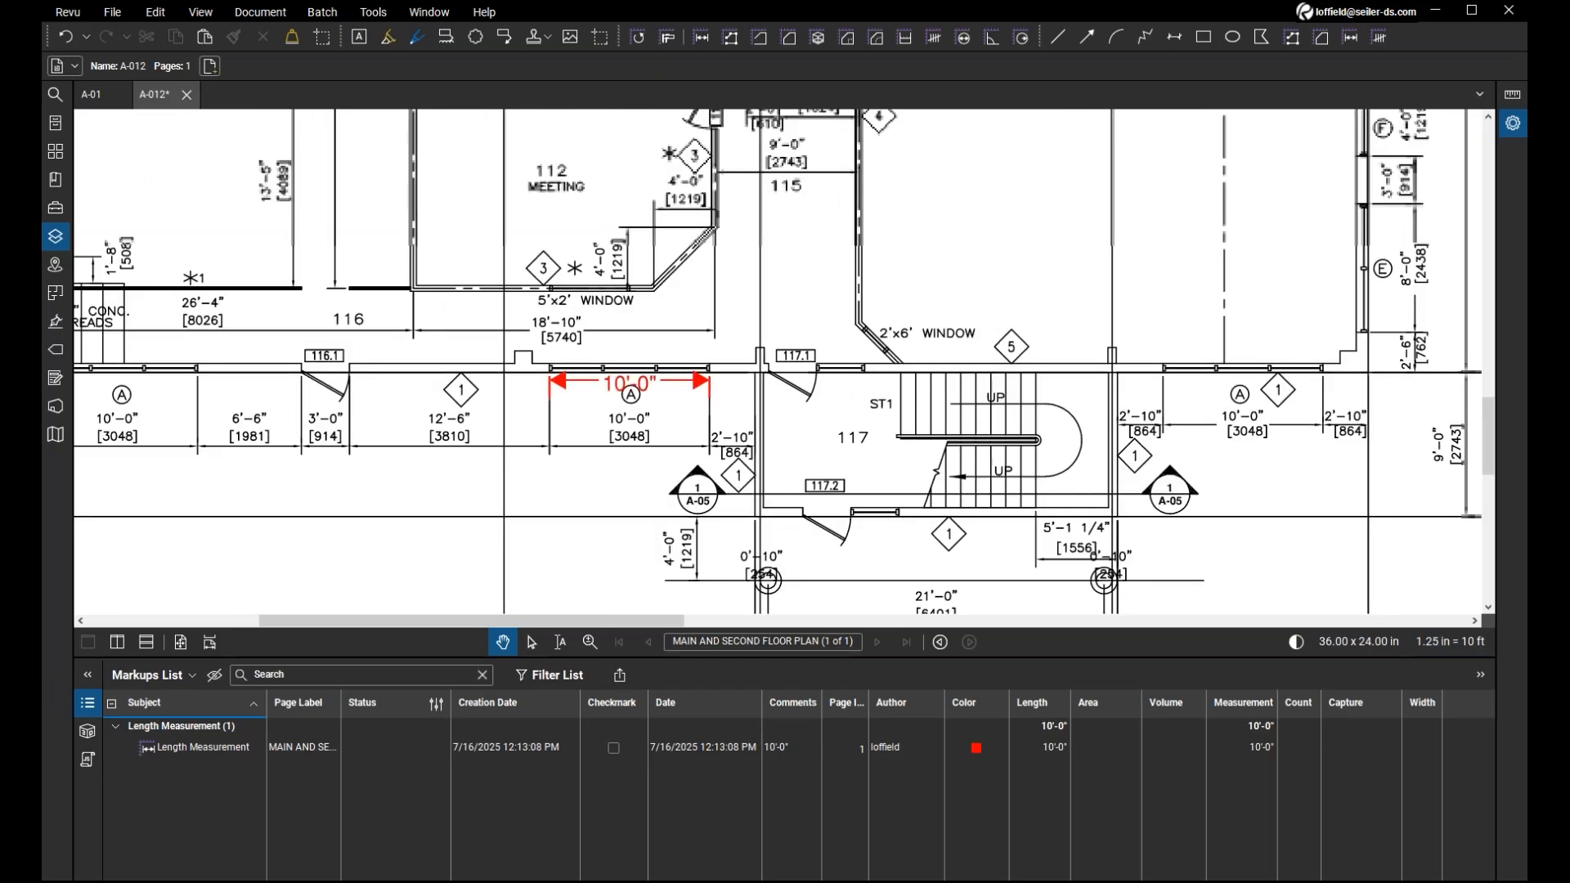
pyautogui.scroll(5, 808, 436)
pyautogui.moveTo(826, 322); pyautogui.dragTo(775, 426)
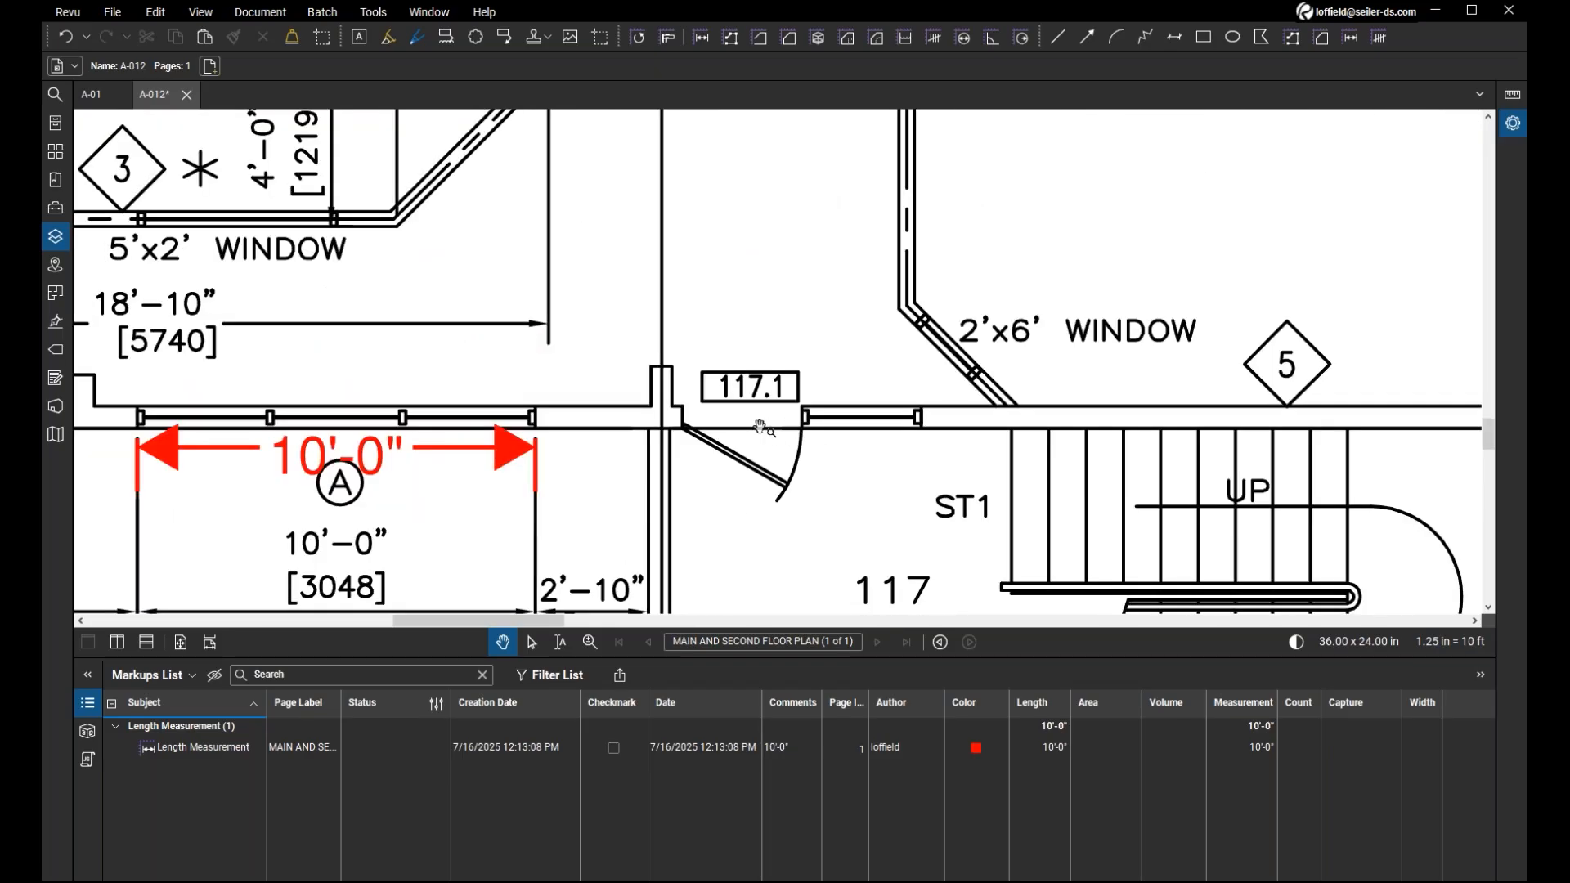
# Add a four-segment polylength measurement from meeting room 112's door, along corridor 115 and through door 117.1 into room 117.
pyautogui.press('ctrl')
pyautogui.press('ctrl')
pyautogui.scroll(-3, 815, 492)
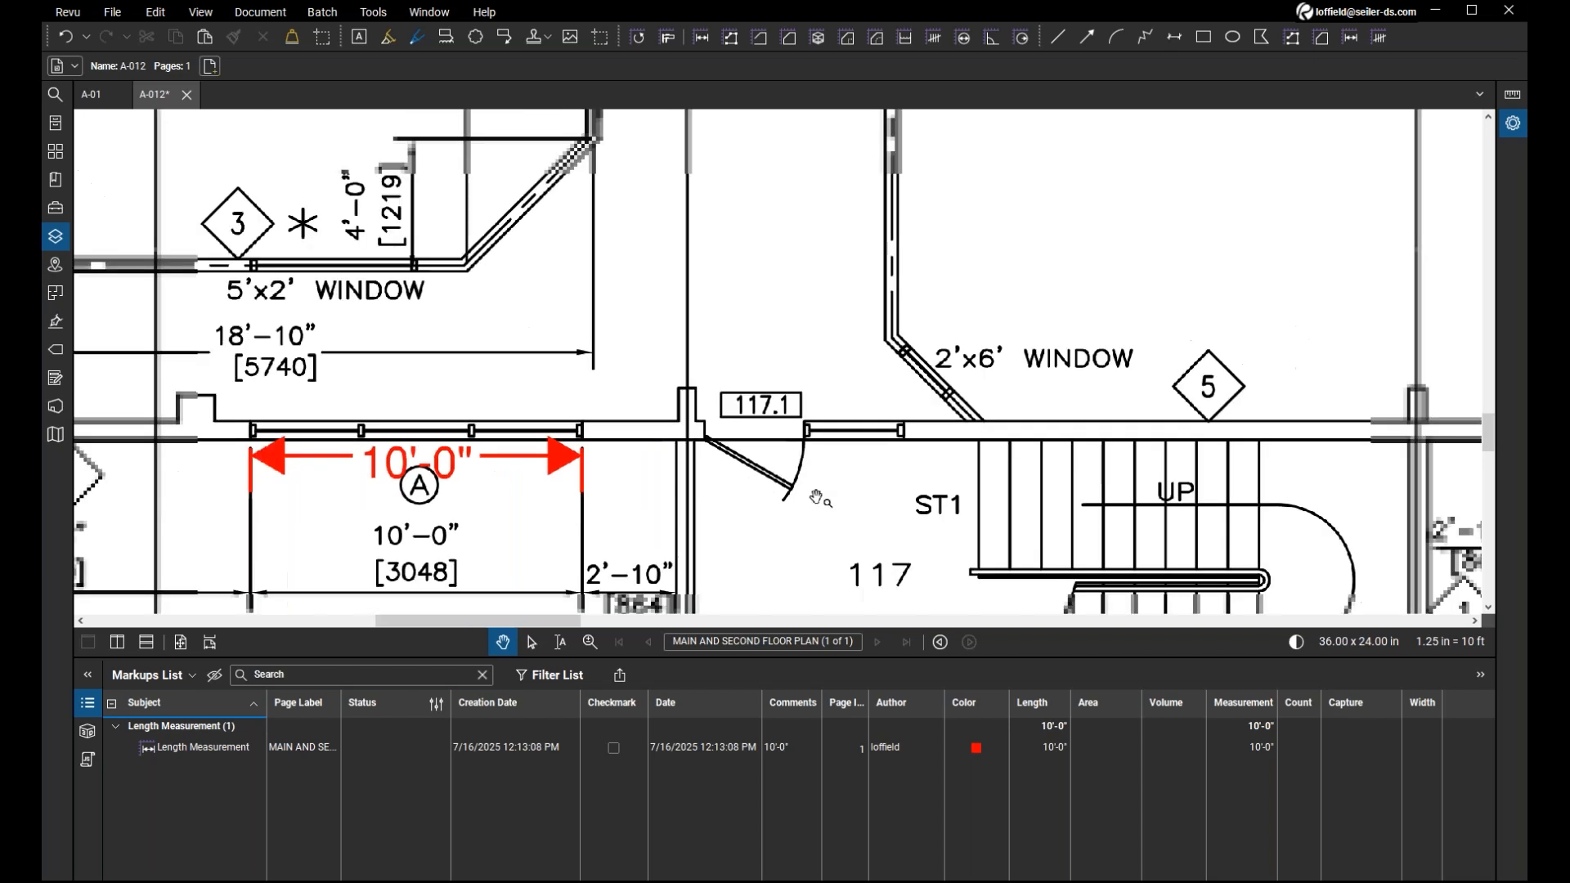
pyautogui.moveTo(800, 533); pyautogui.dragTo(813, 471)
pyautogui.scroll(-2, 564, 522)
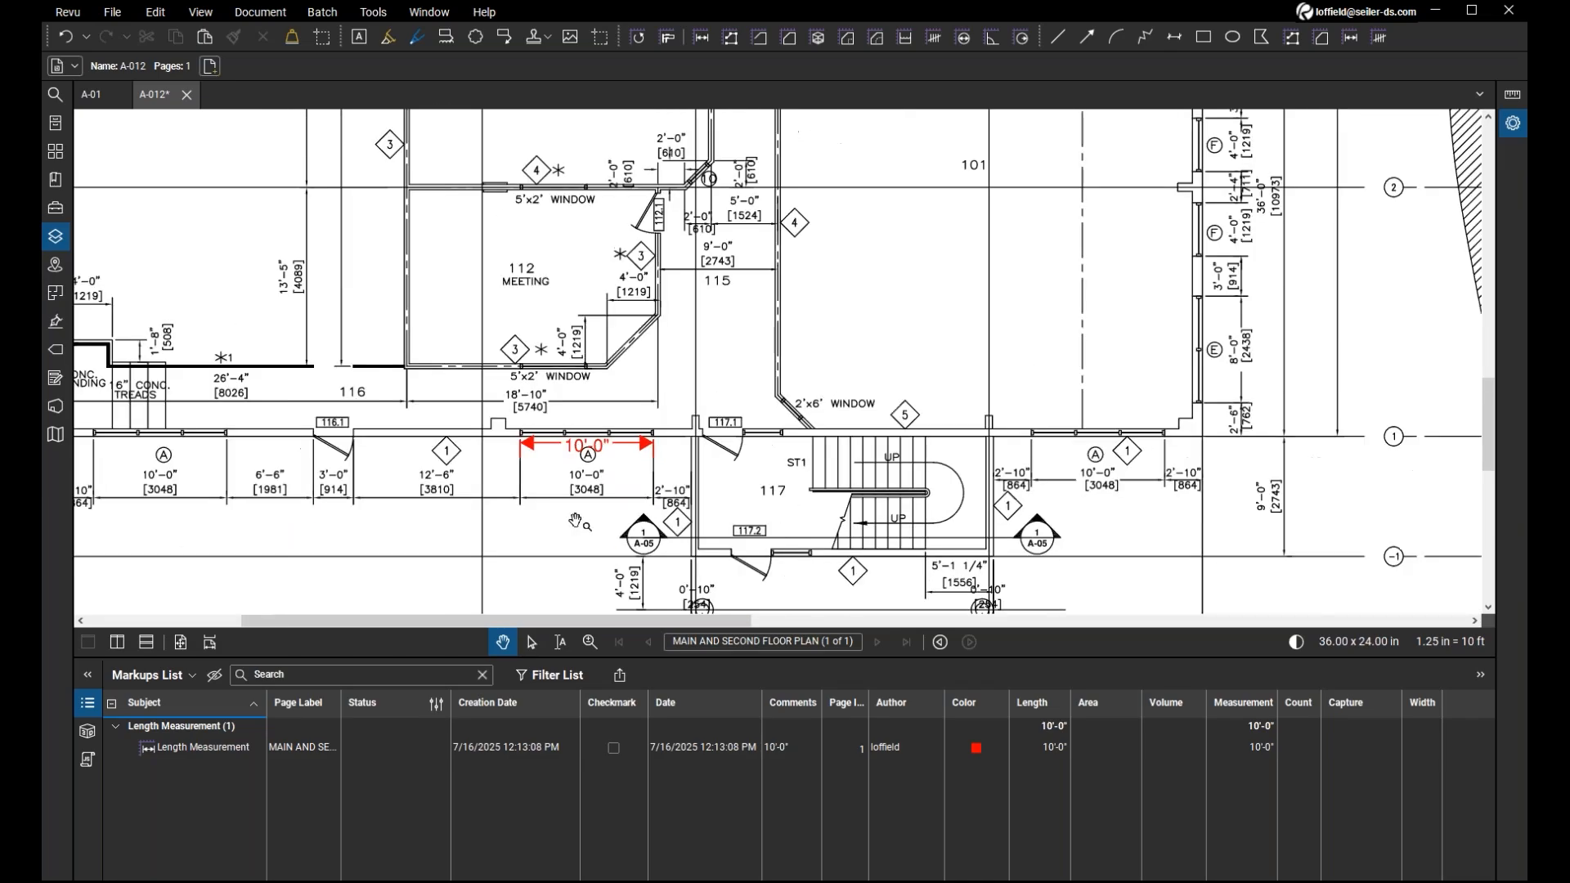
pyautogui.moveTo(577, 521); pyautogui.dragTo(659, 506)
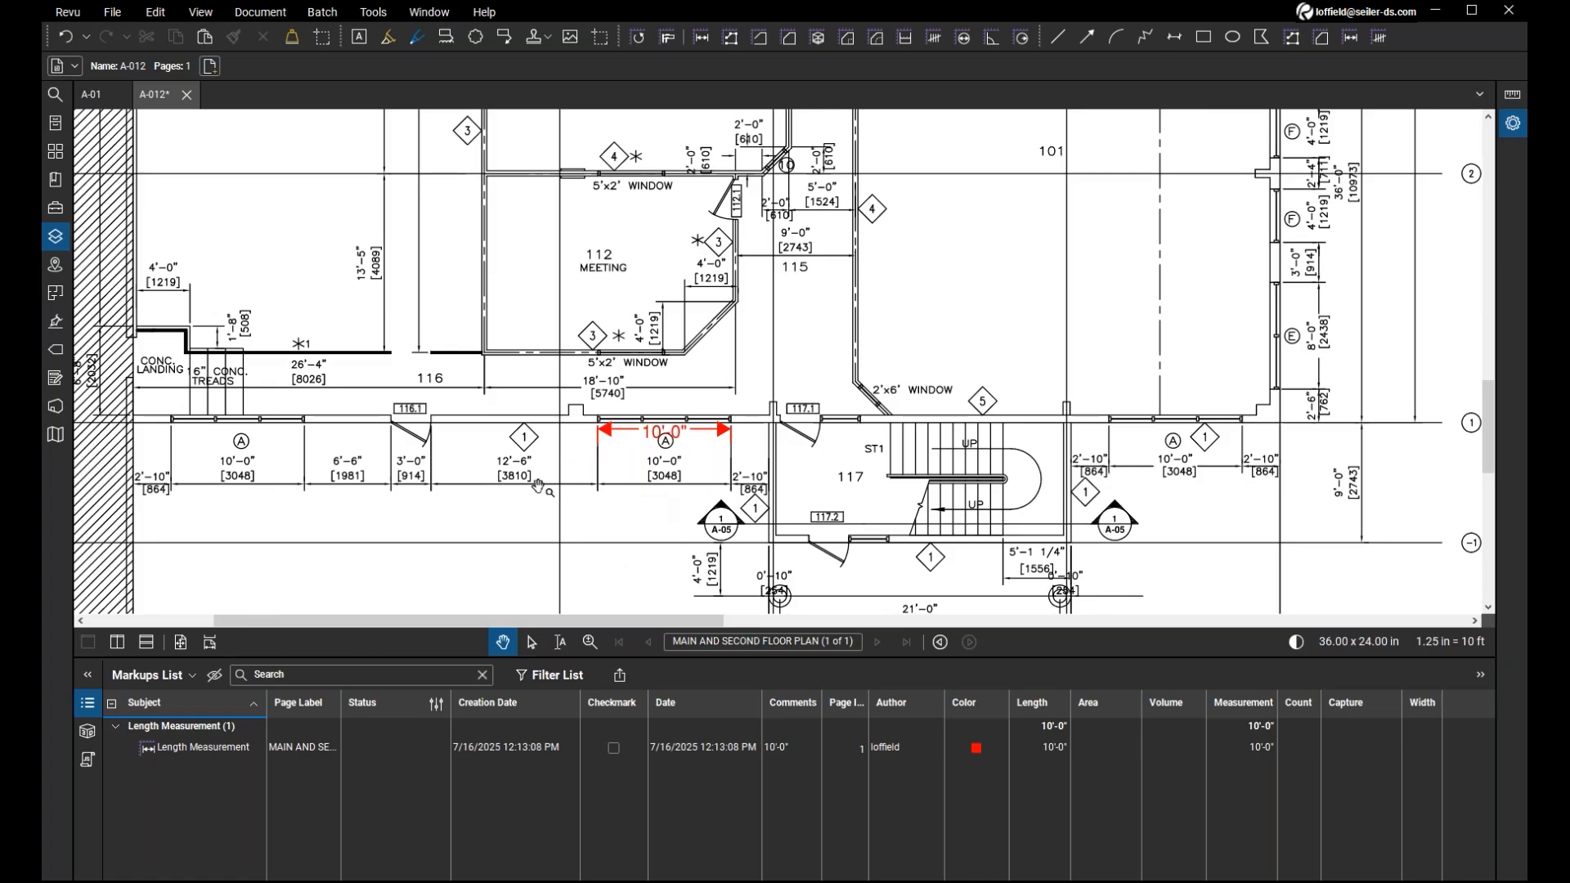
pyautogui.click(731, 38)
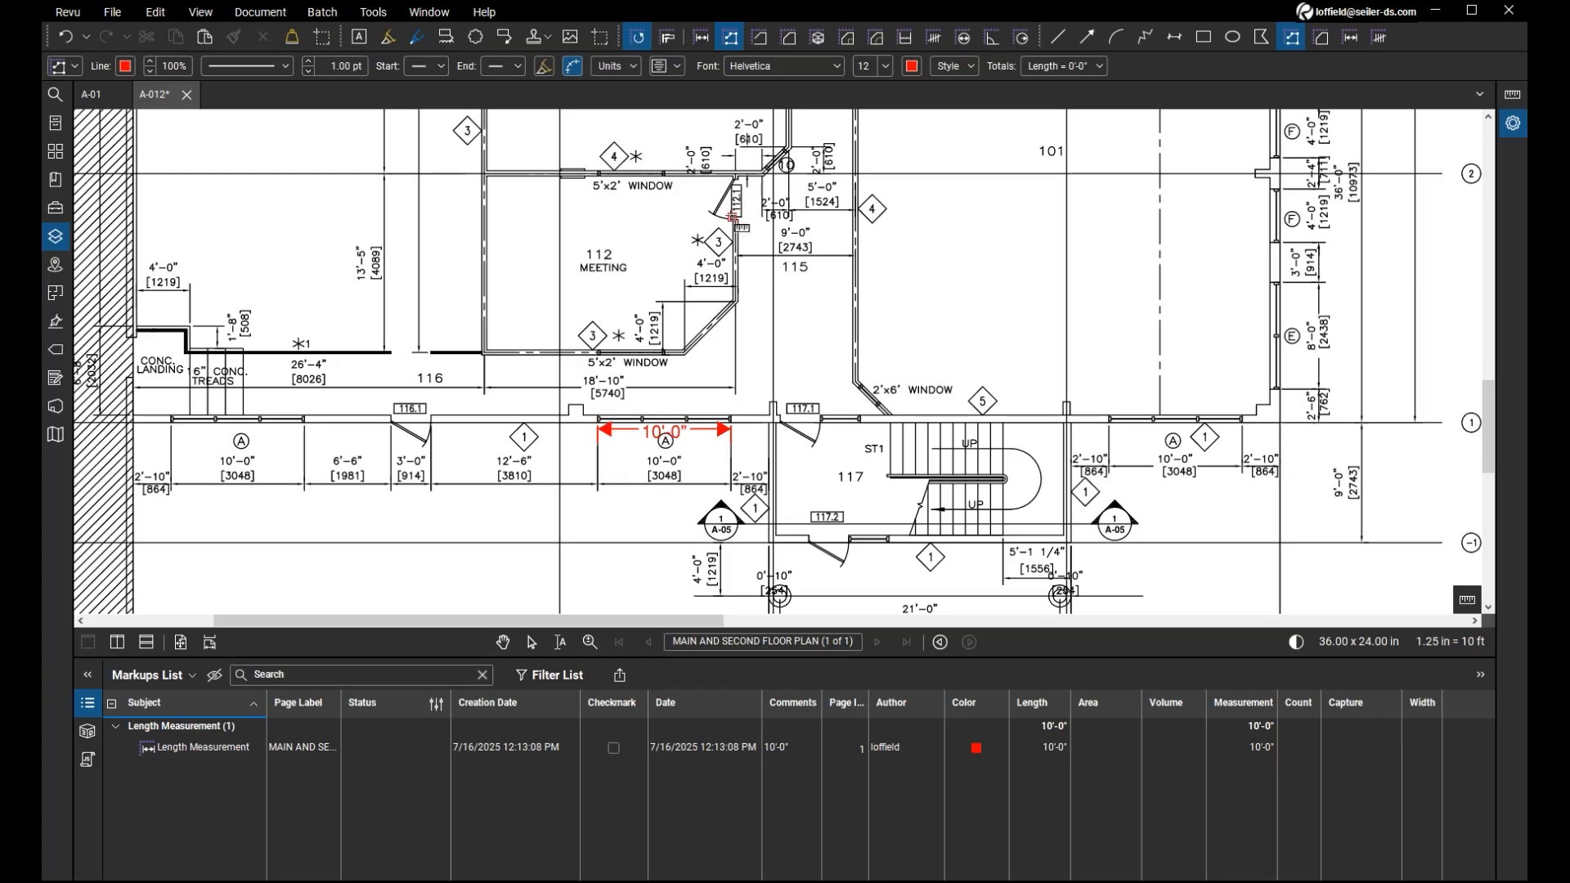
pyautogui.click(686, 198)
pyautogui.click(750, 198)
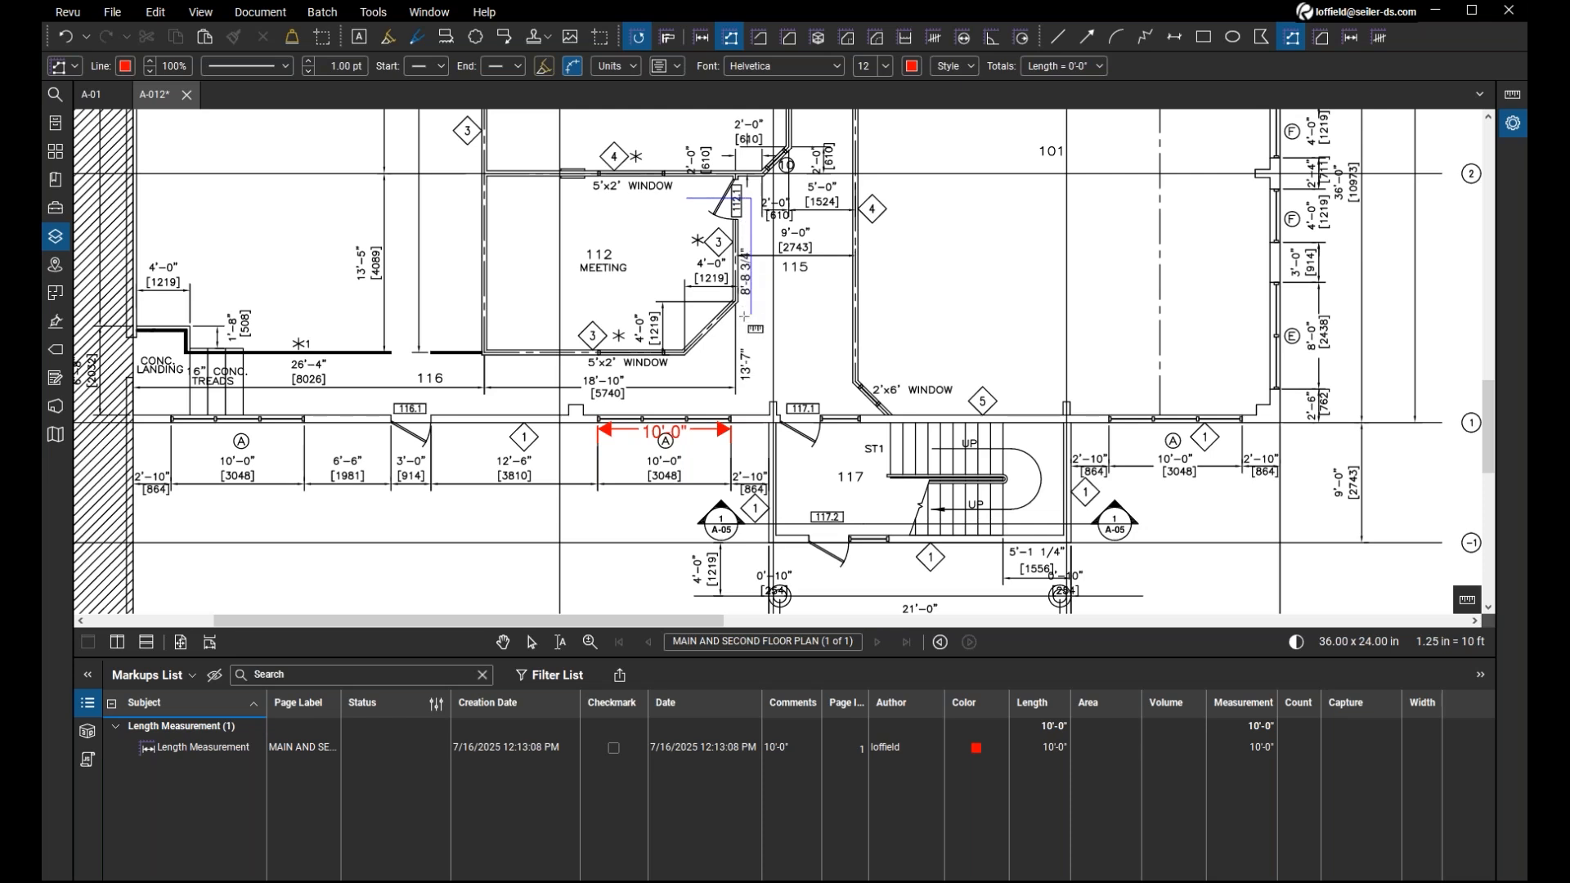
pyautogui.click(750, 331)
pyautogui.click(800, 331)
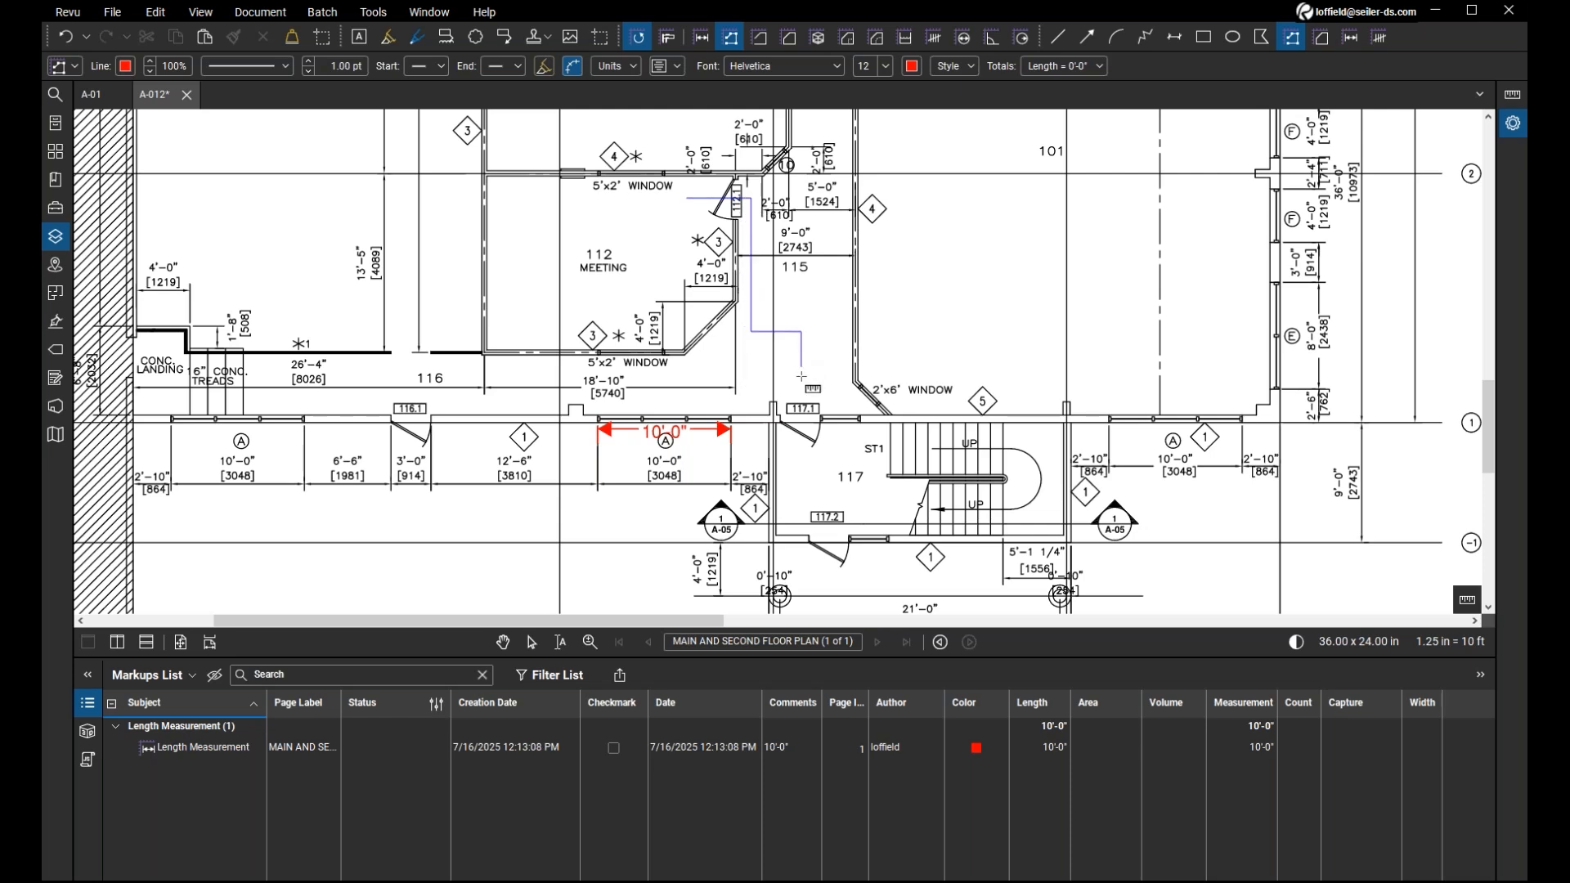
pyautogui.doubleClick(798, 467)
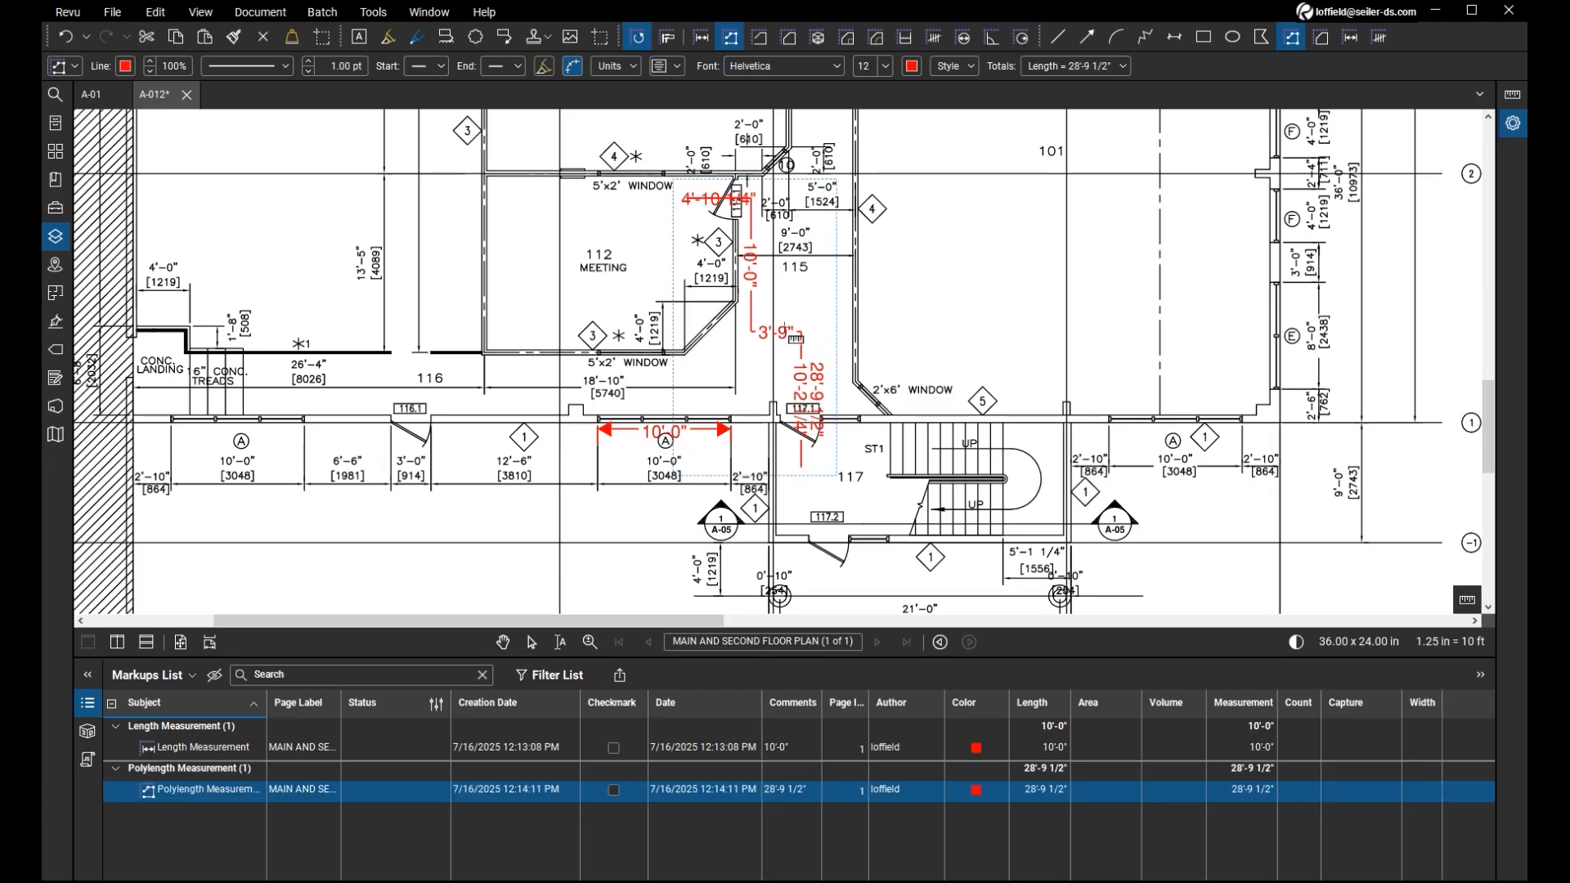
pyautogui.press('Escape')
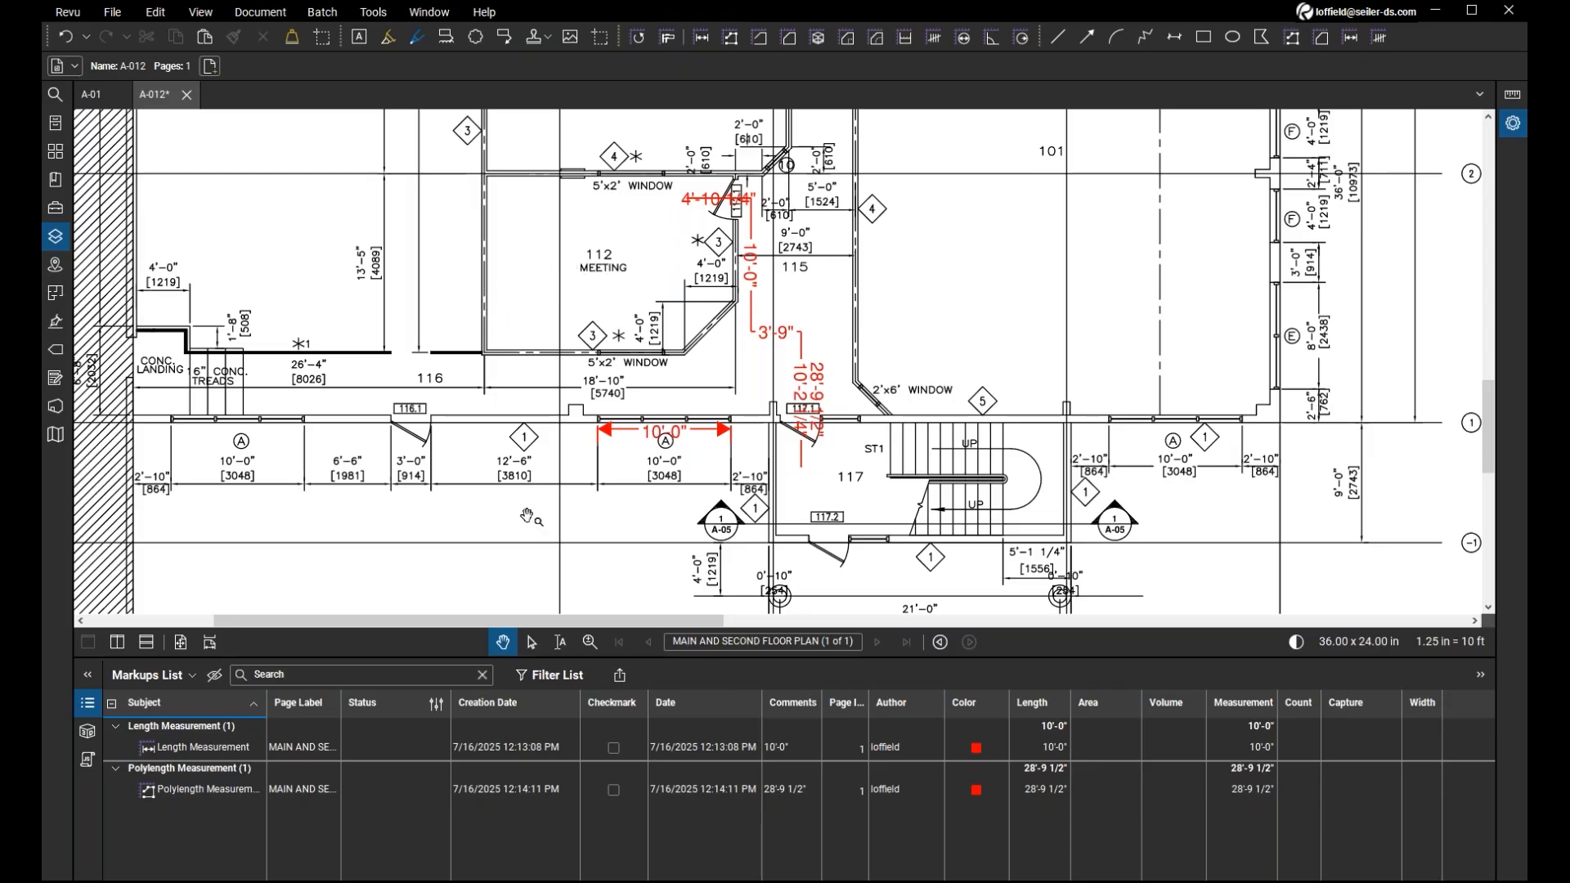
# Try to select the text of the meeting room 112 label with the Select Text tool.
pyautogui.click(562, 653)
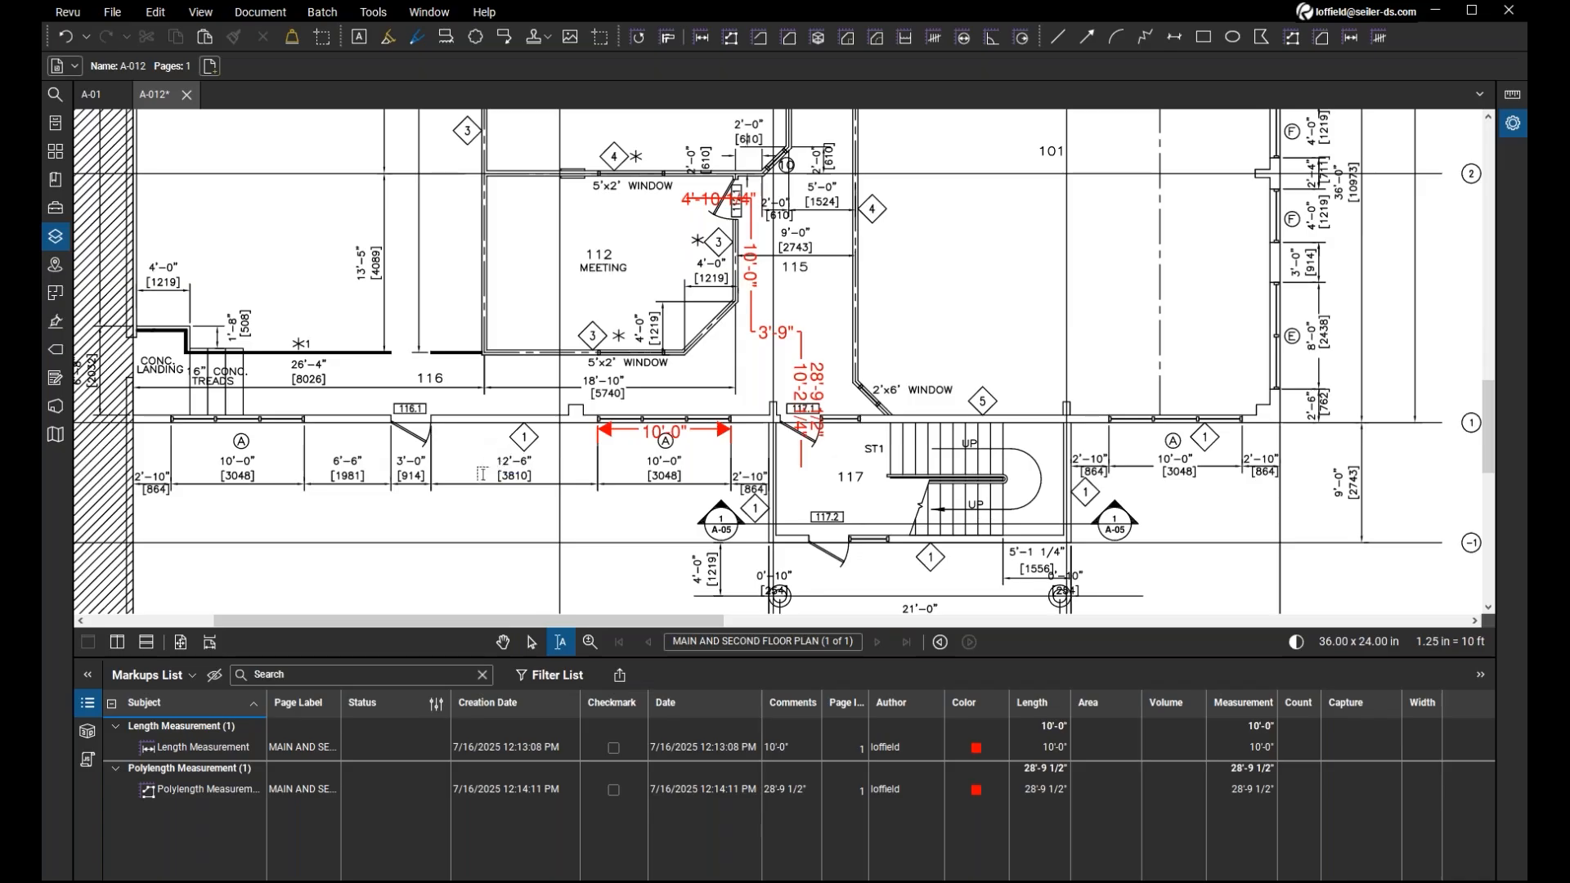
pyautogui.scroll(-1, 481, 474)
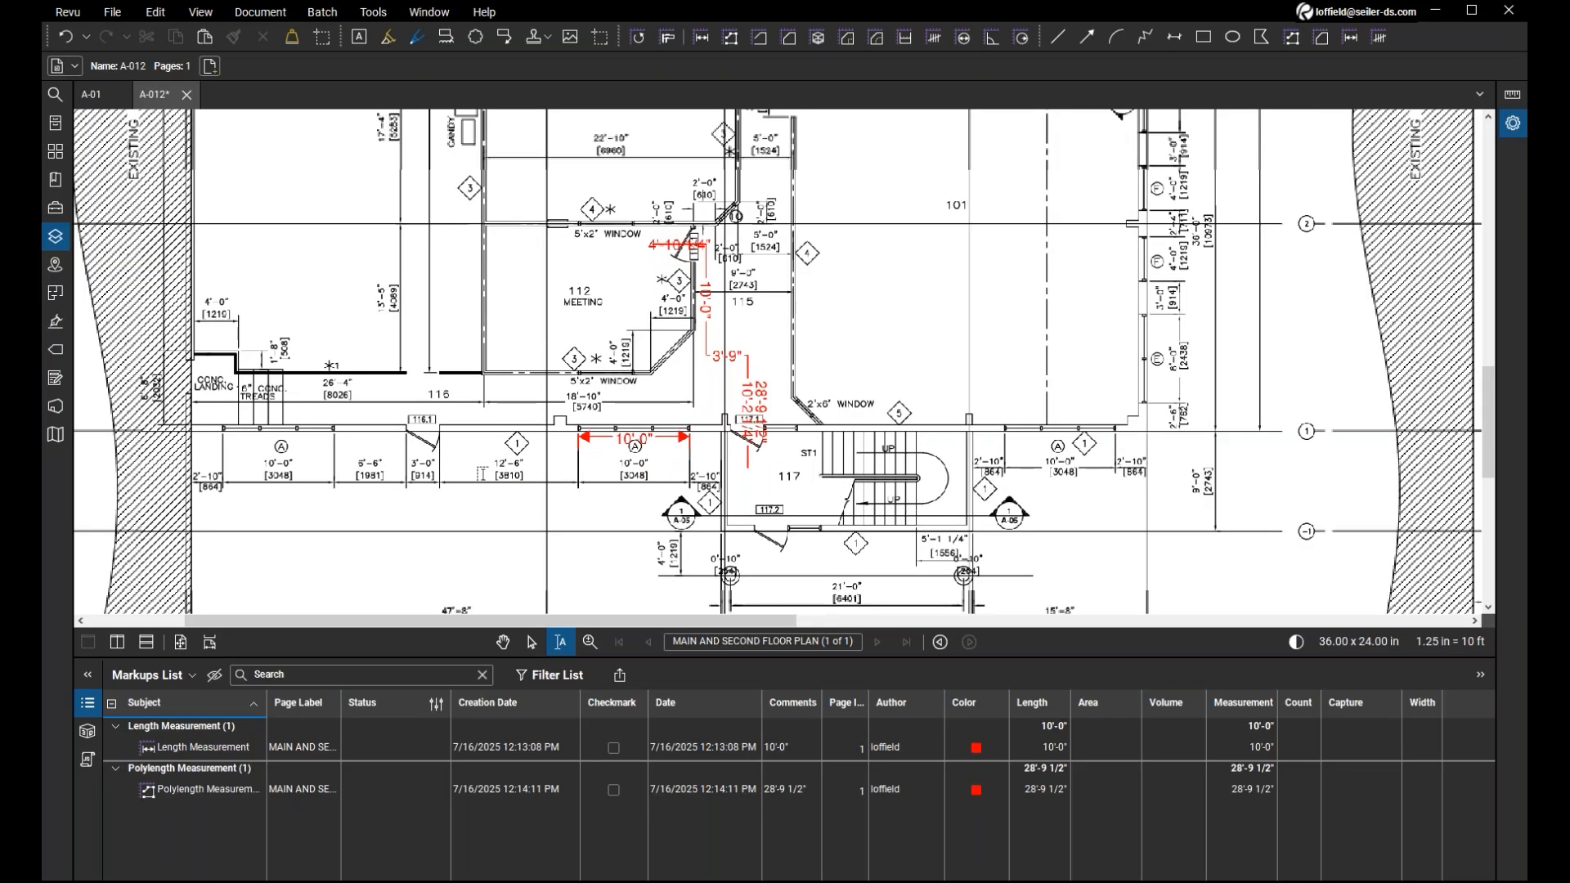
pyautogui.scroll(1, 538, 265)
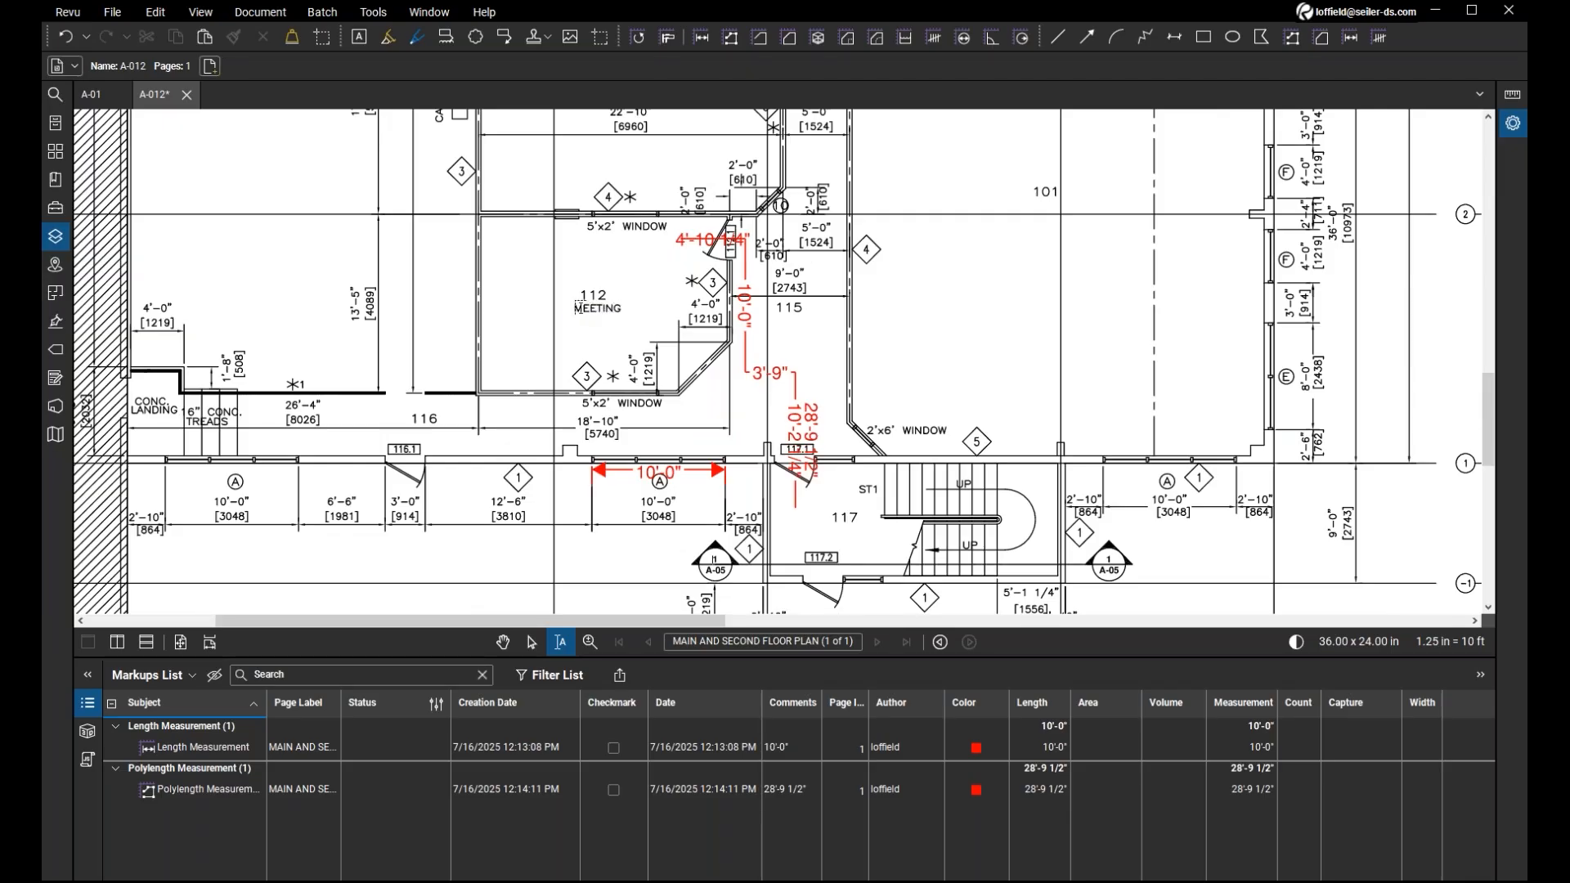
pyautogui.scroll(2, 578, 308)
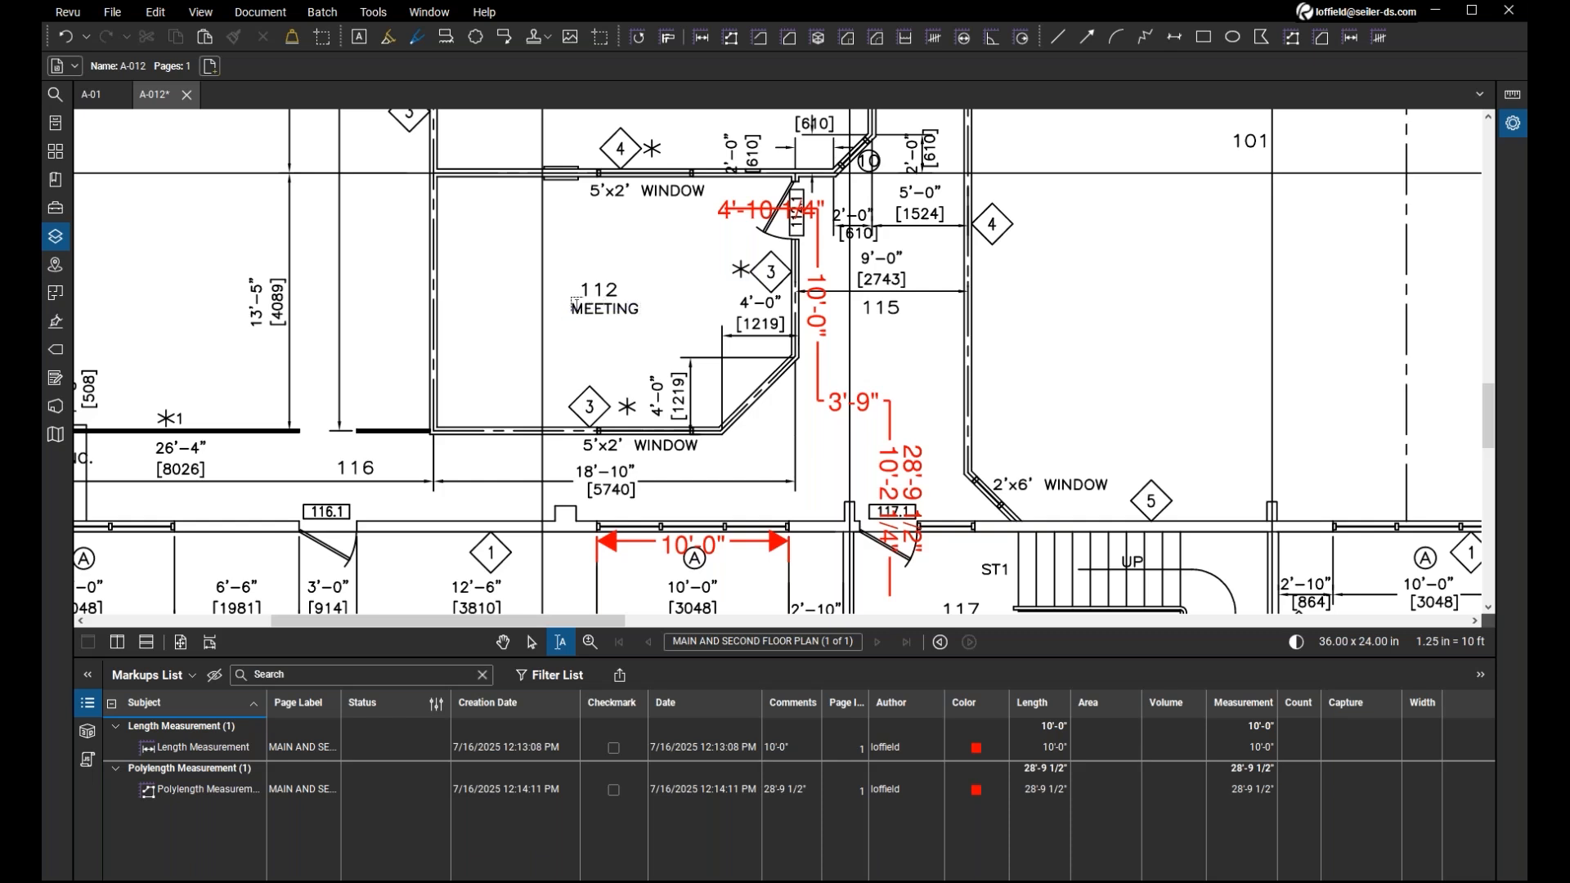
pyautogui.moveTo(567, 320)
pyautogui.mouseDown()
pyautogui.moveTo(640, 307)
pyautogui.moveTo(570, 306)
pyautogui.mouseUp()
# Run OCR on all pages of A-012.pdf in English as CAD Drawings, detecting text in pictures and drawings, with Skip Vector Pages off.
pyautogui.click(271, 22)
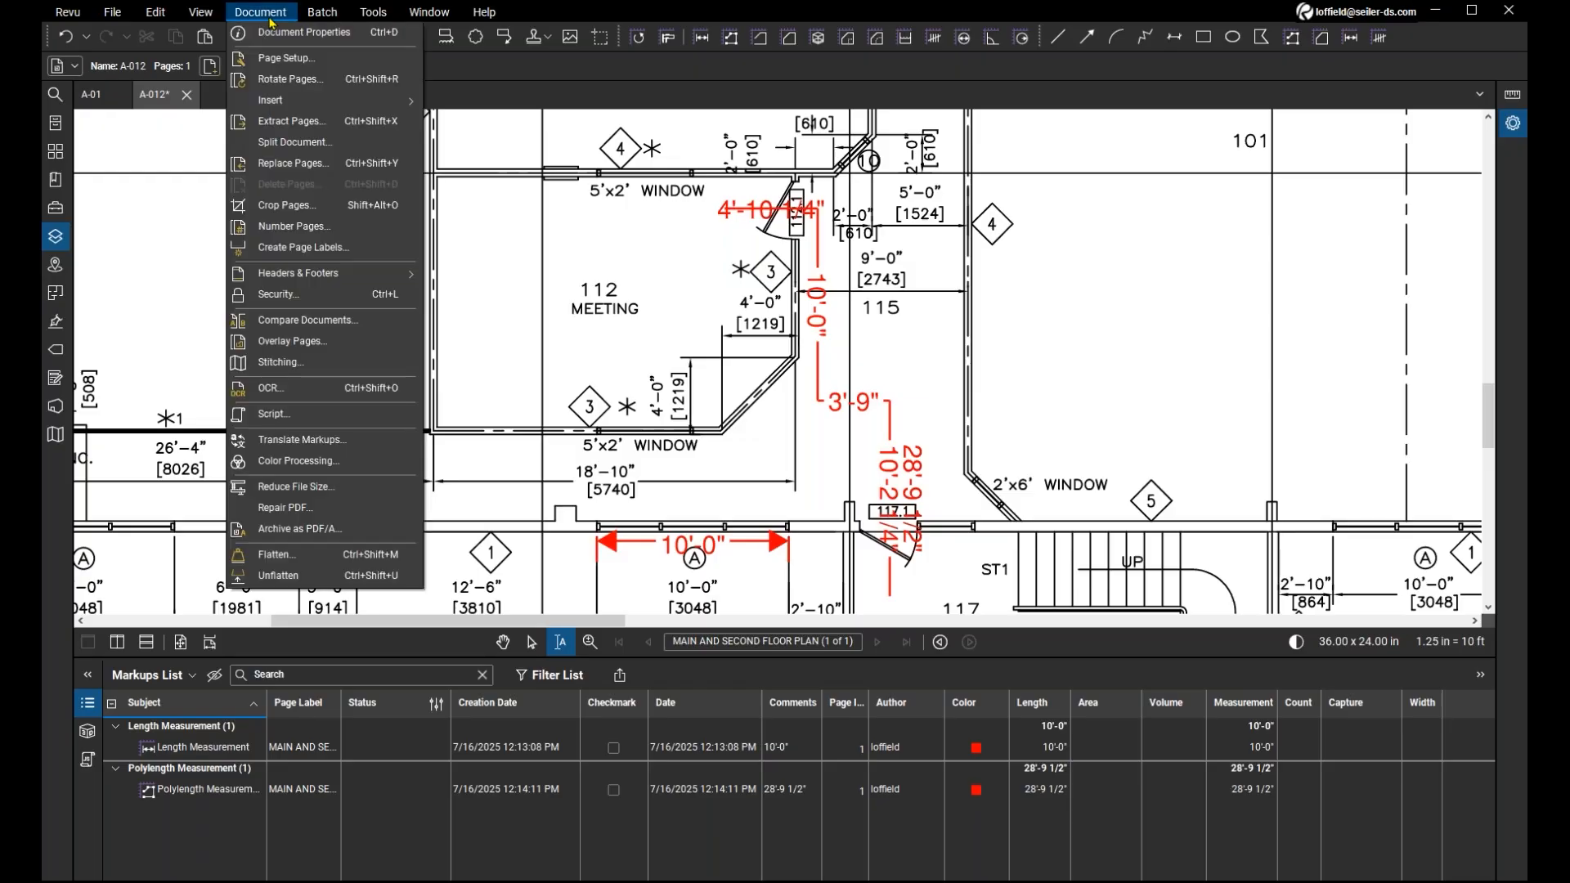
pyautogui.click(292, 392)
pyautogui.click(663, 273)
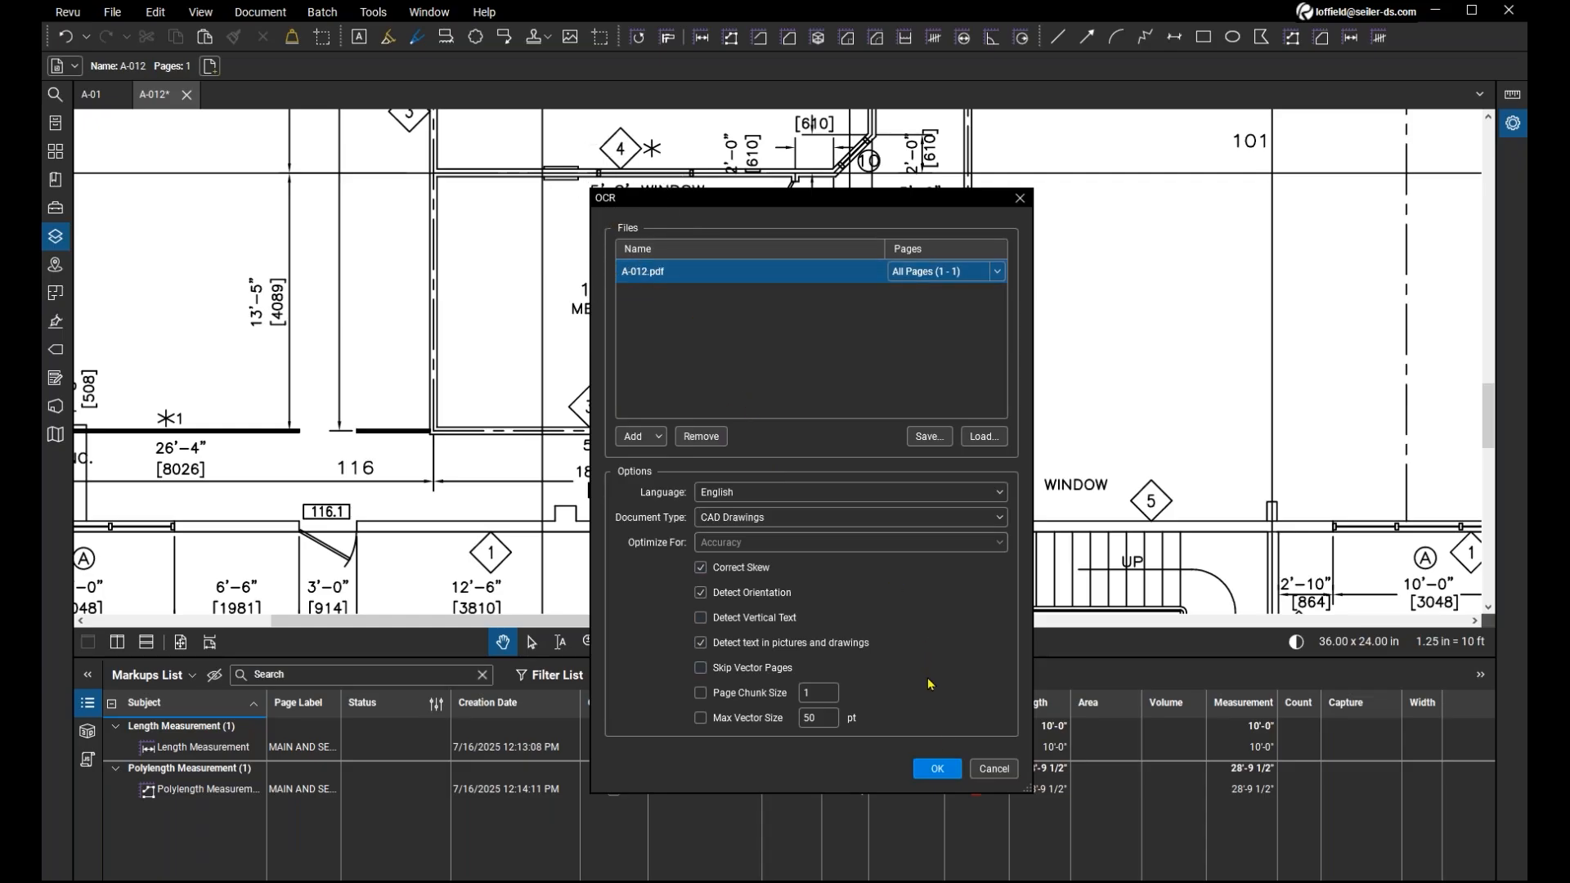
pyautogui.click(945, 770)
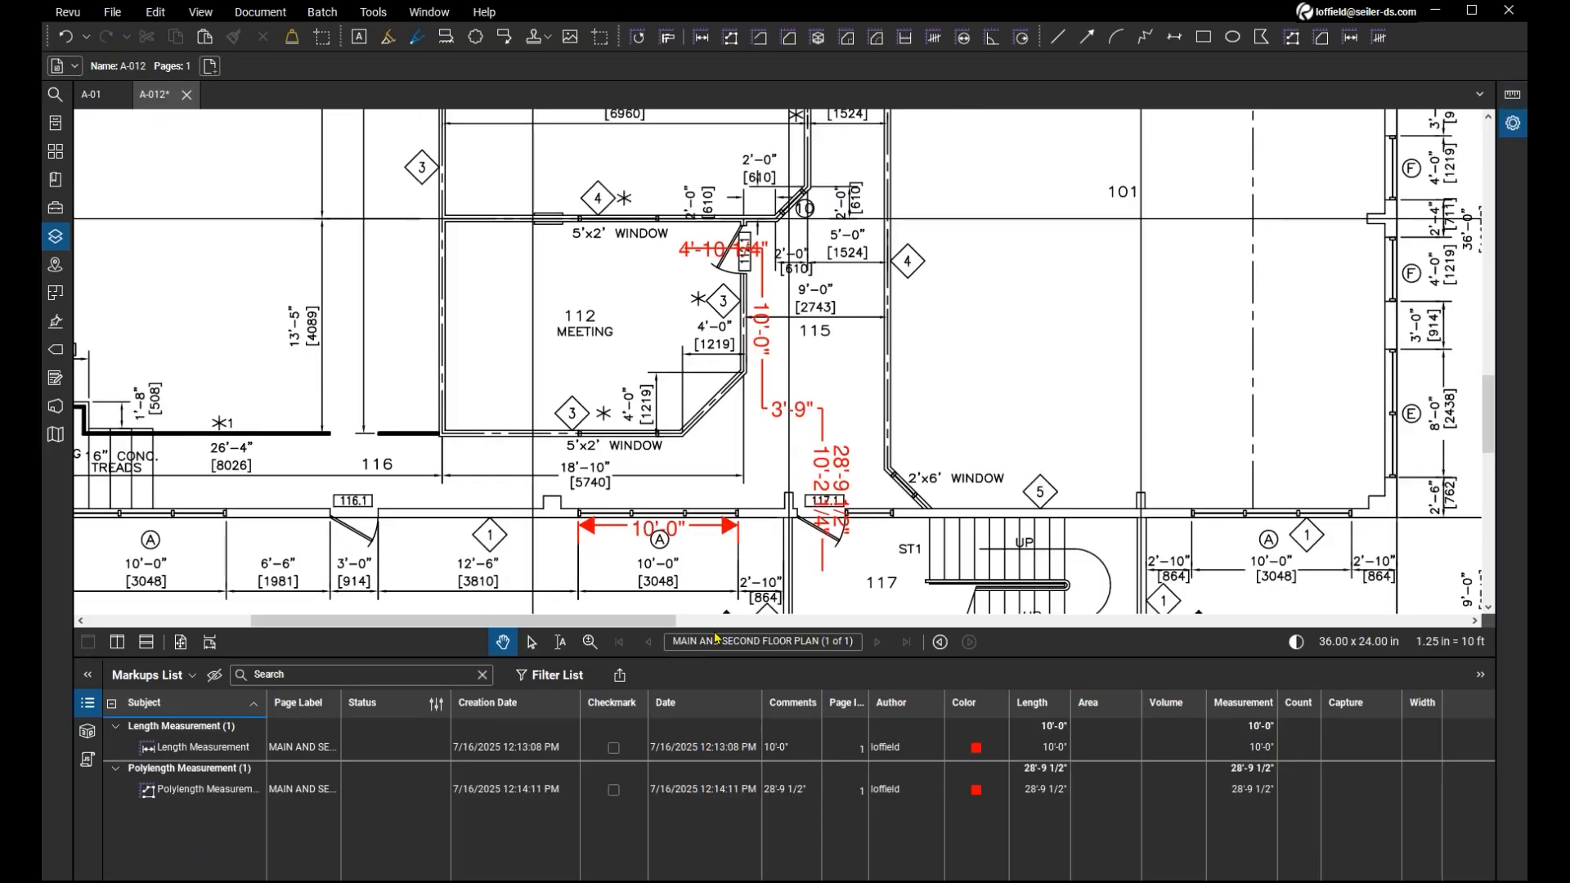
# Test text selection on the meeting room 112 label and the 5'x2' WINDOW label along its upper wall.
pyautogui.click(567, 654)
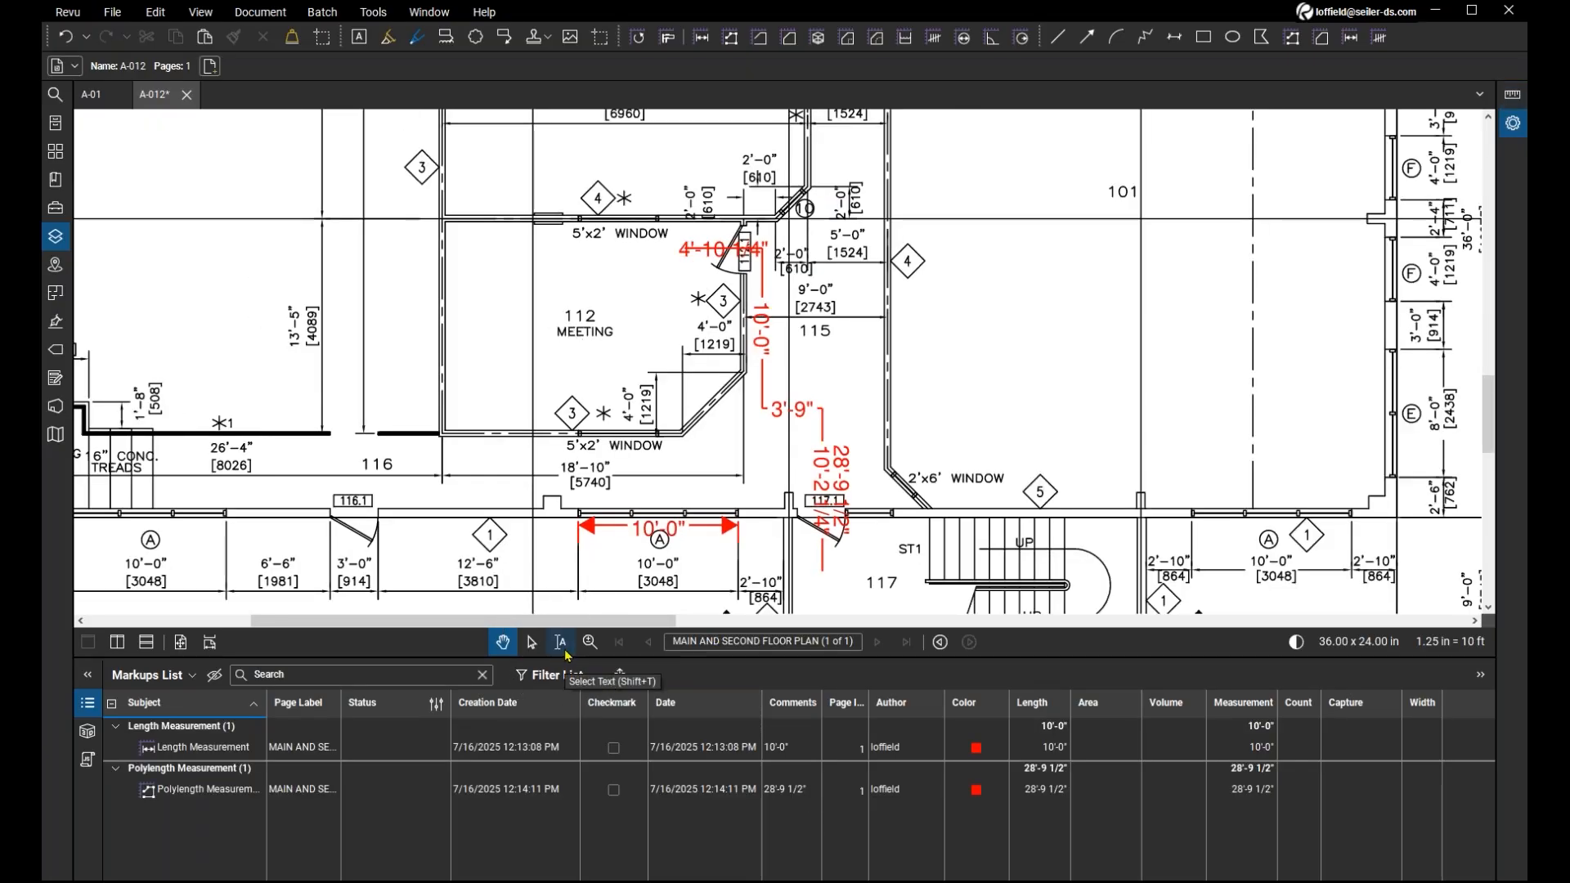
pyautogui.click(567, 651)
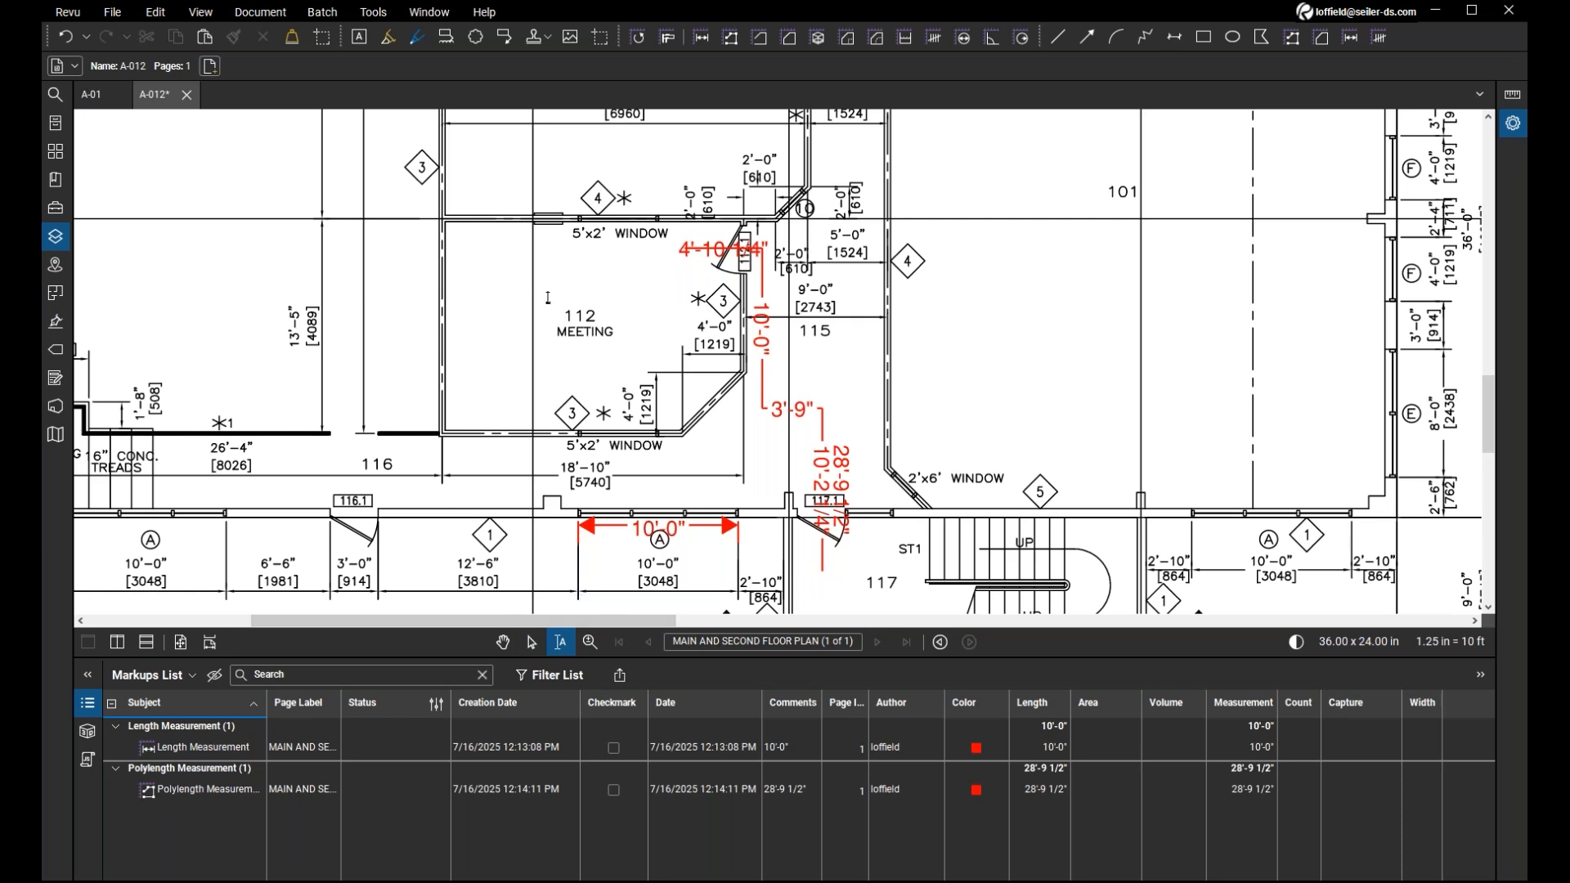
pyautogui.doubleClick(570, 333)
pyautogui.click(570, 334)
pyautogui.doubleClick(569, 333)
pyautogui.click(636, 236)
pyautogui.hotkey('ctrl', 'a')
pyautogui.moveTo(616, 236); pyautogui.dragTo(671, 234)
pyautogui.click(600, 256)
# Test text selection on the MEN WASHROOM label, the OPENING label and the meeting room 111 label.
pyautogui.scroll(-1, 394, 405)
pyautogui.scroll(-1, 398, 410)
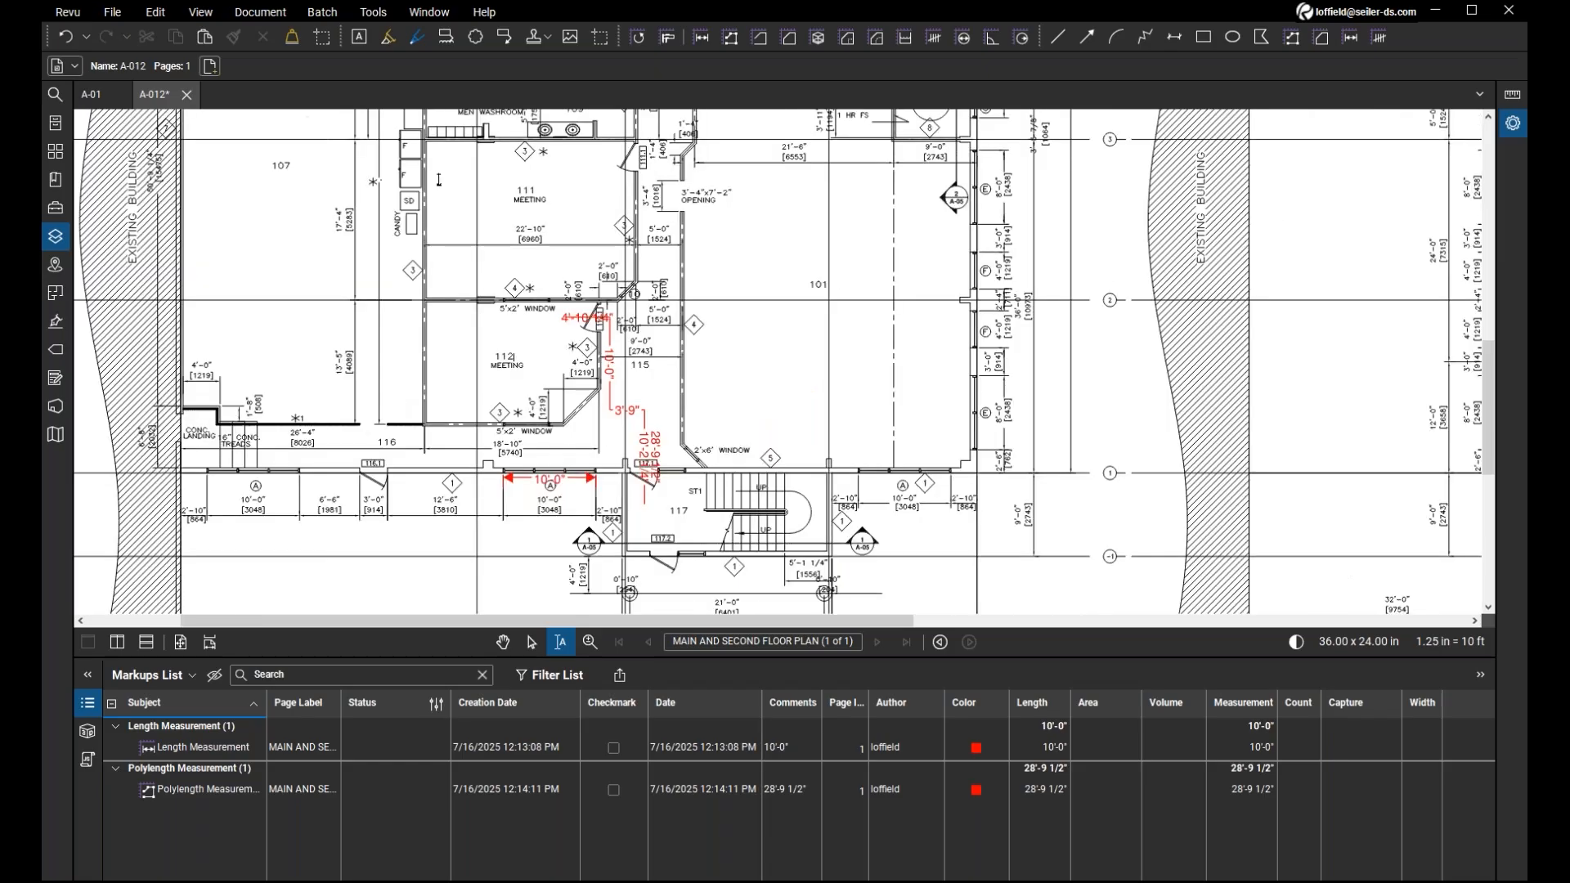
pyautogui.scroll(1, 449, 167)
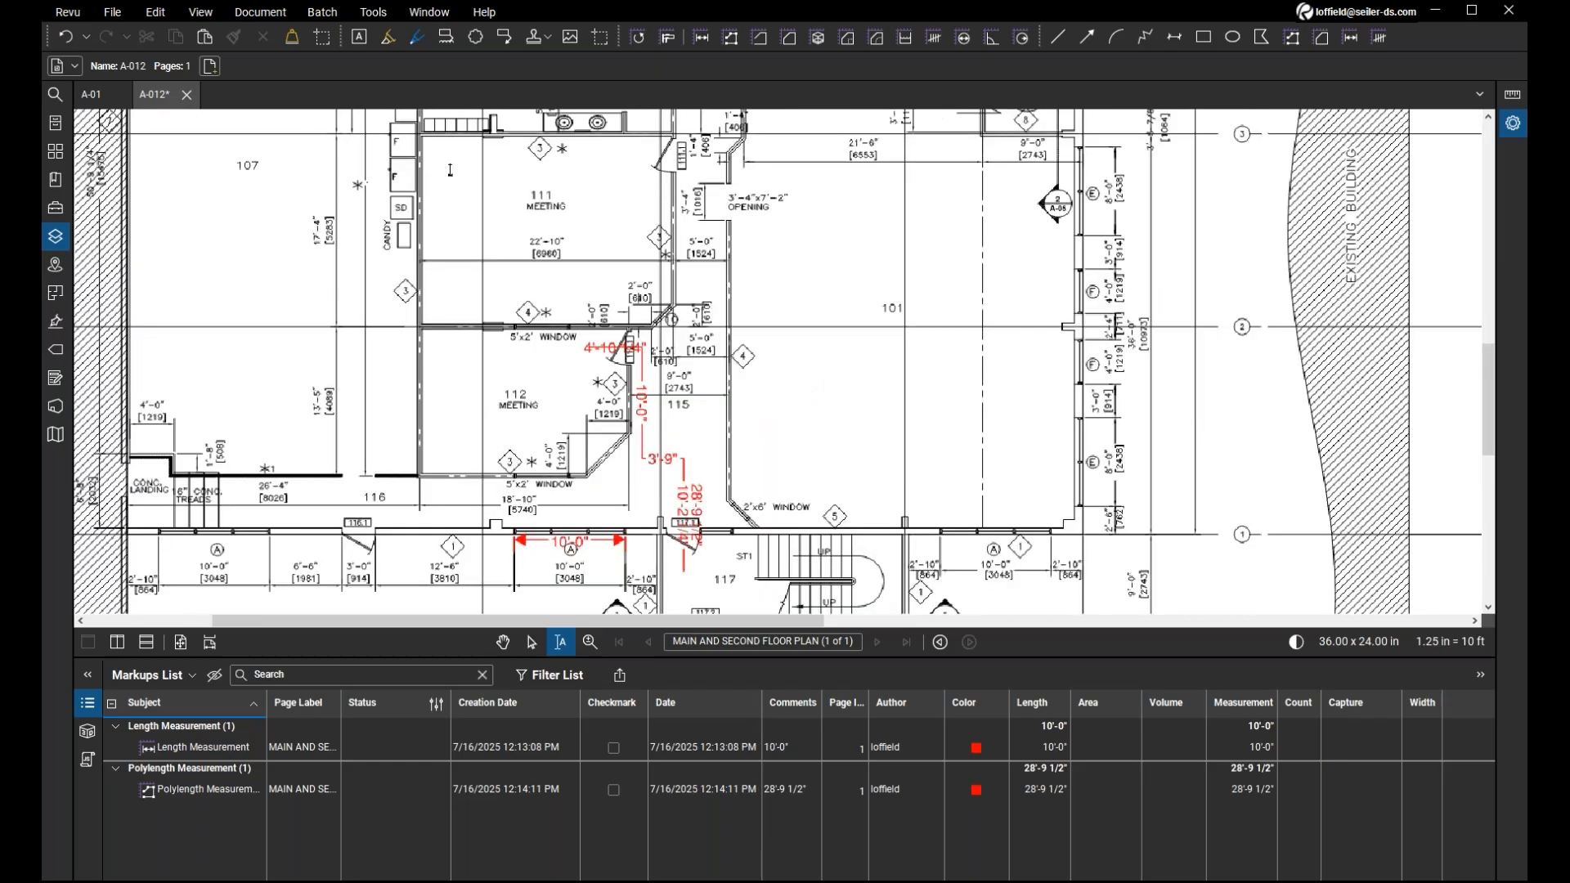
pyautogui.scroll(-5, 450, 170)
pyautogui.scroll(8, 452, 147)
pyautogui.moveTo(452, 147)
pyautogui.mouseDown()
pyautogui.moveTo(562, 144)
pyautogui.moveTo(529, 144)
pyautogui.mouseUp()
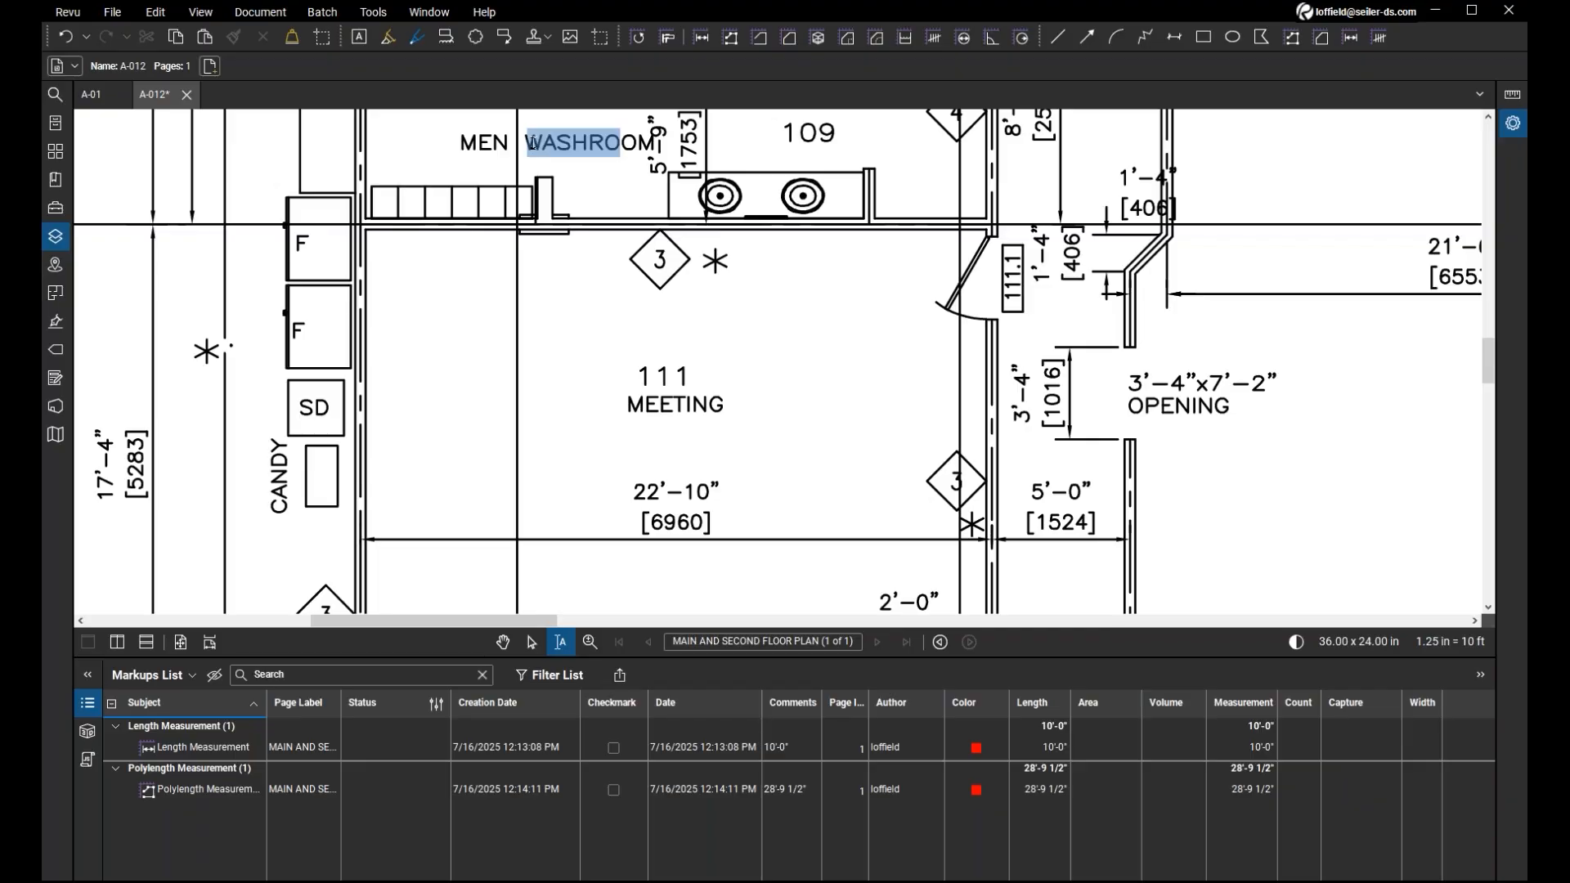
pyautogui.click(584, 183)
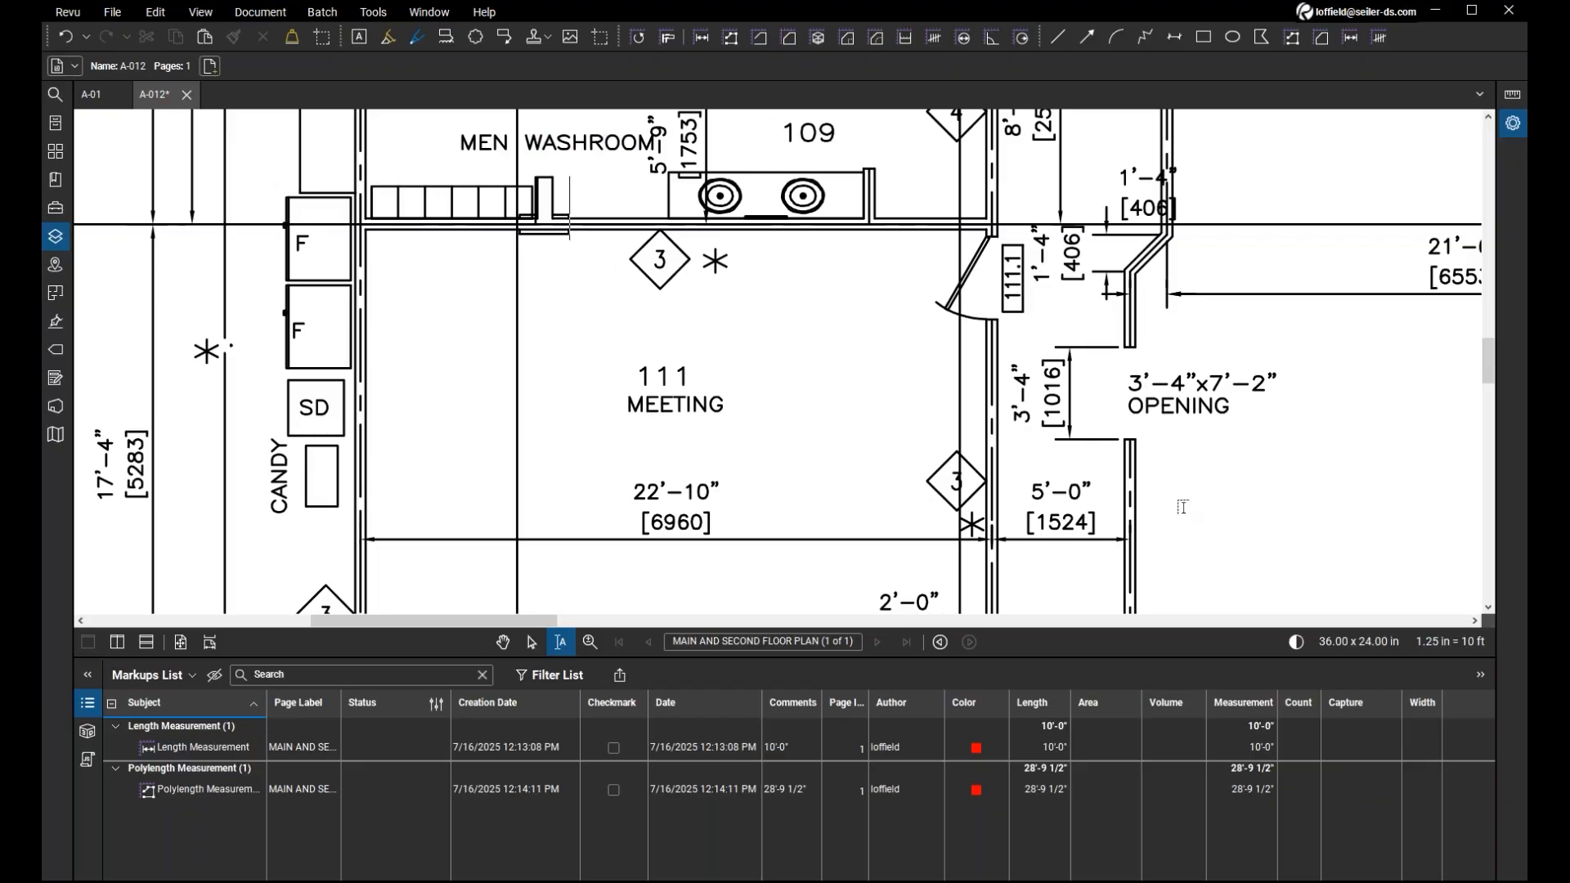
pyautogui.moveTo(1129, 406)
pyautogui.mouseDown()
pyautogui.moveTo(1215, 407)
pyautogui.moveTo(1130, 406)
pyautogui.mouseUp()
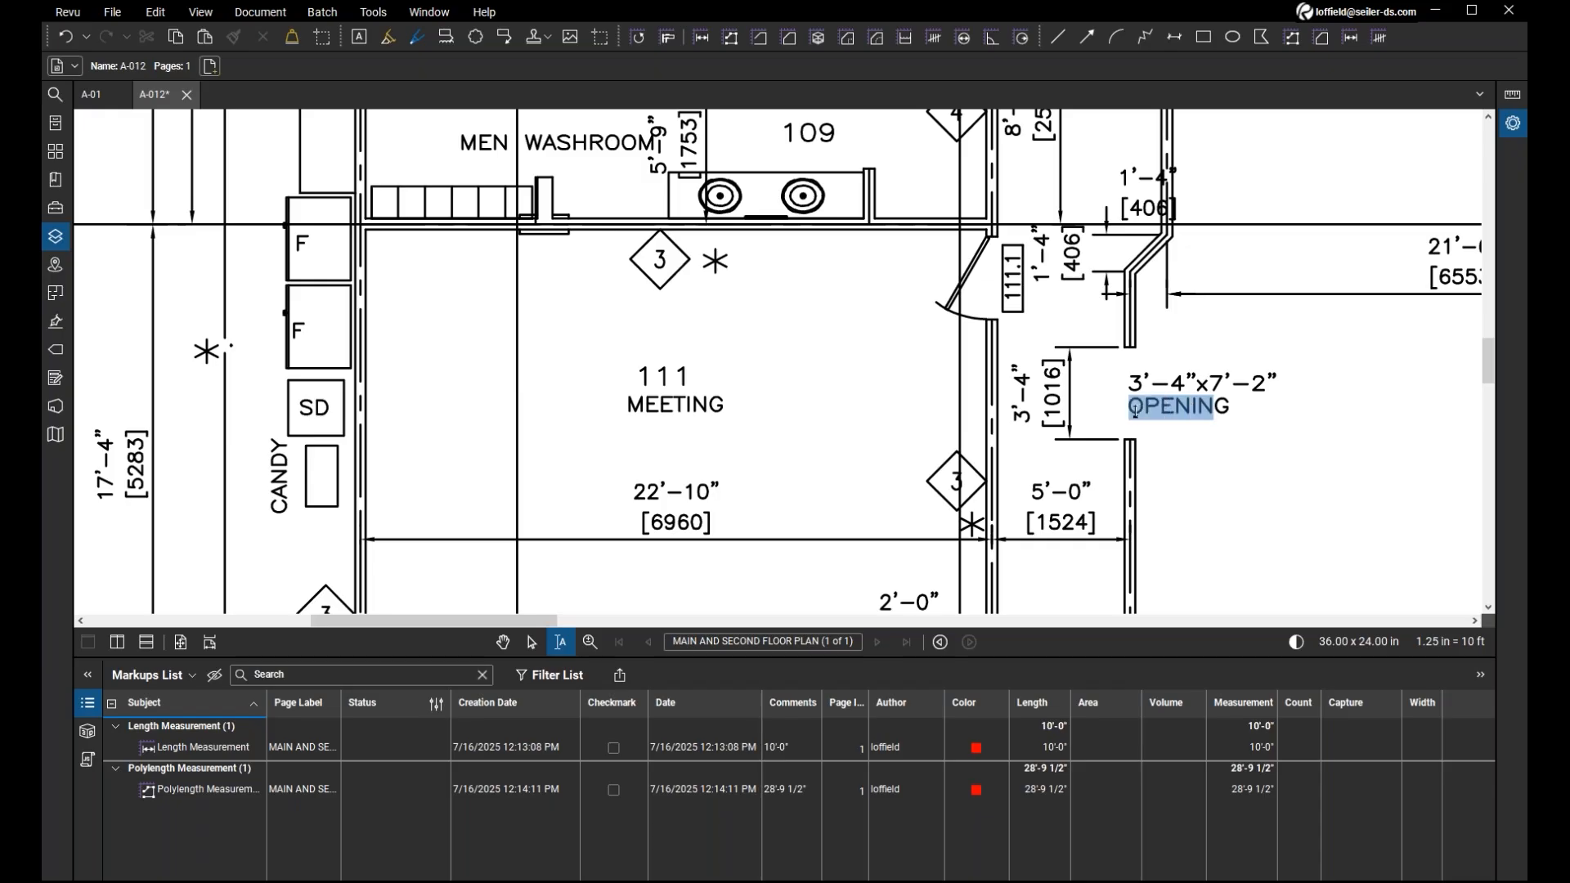
pyautogui.click(791, 399)
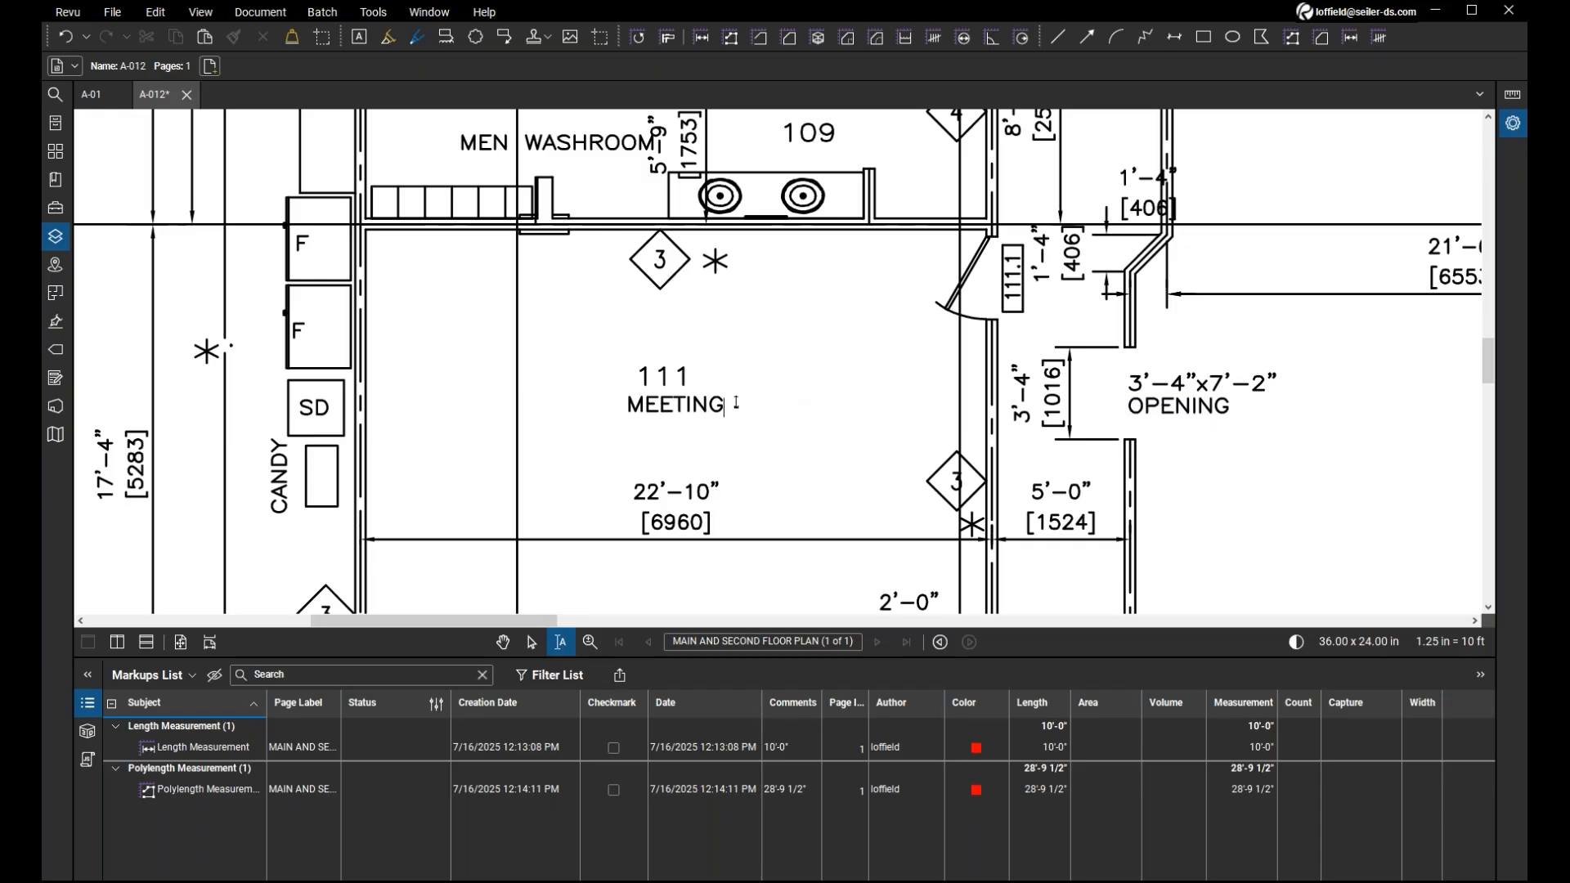
pyautogui.moveTo(736, 404); pyautogui.dragTo(781, 411)
# Select all text on the page to check which labels and dimensions OCR recognised, and return to the Pan tool.
pyautogui.scroll(-2, 781, 411)
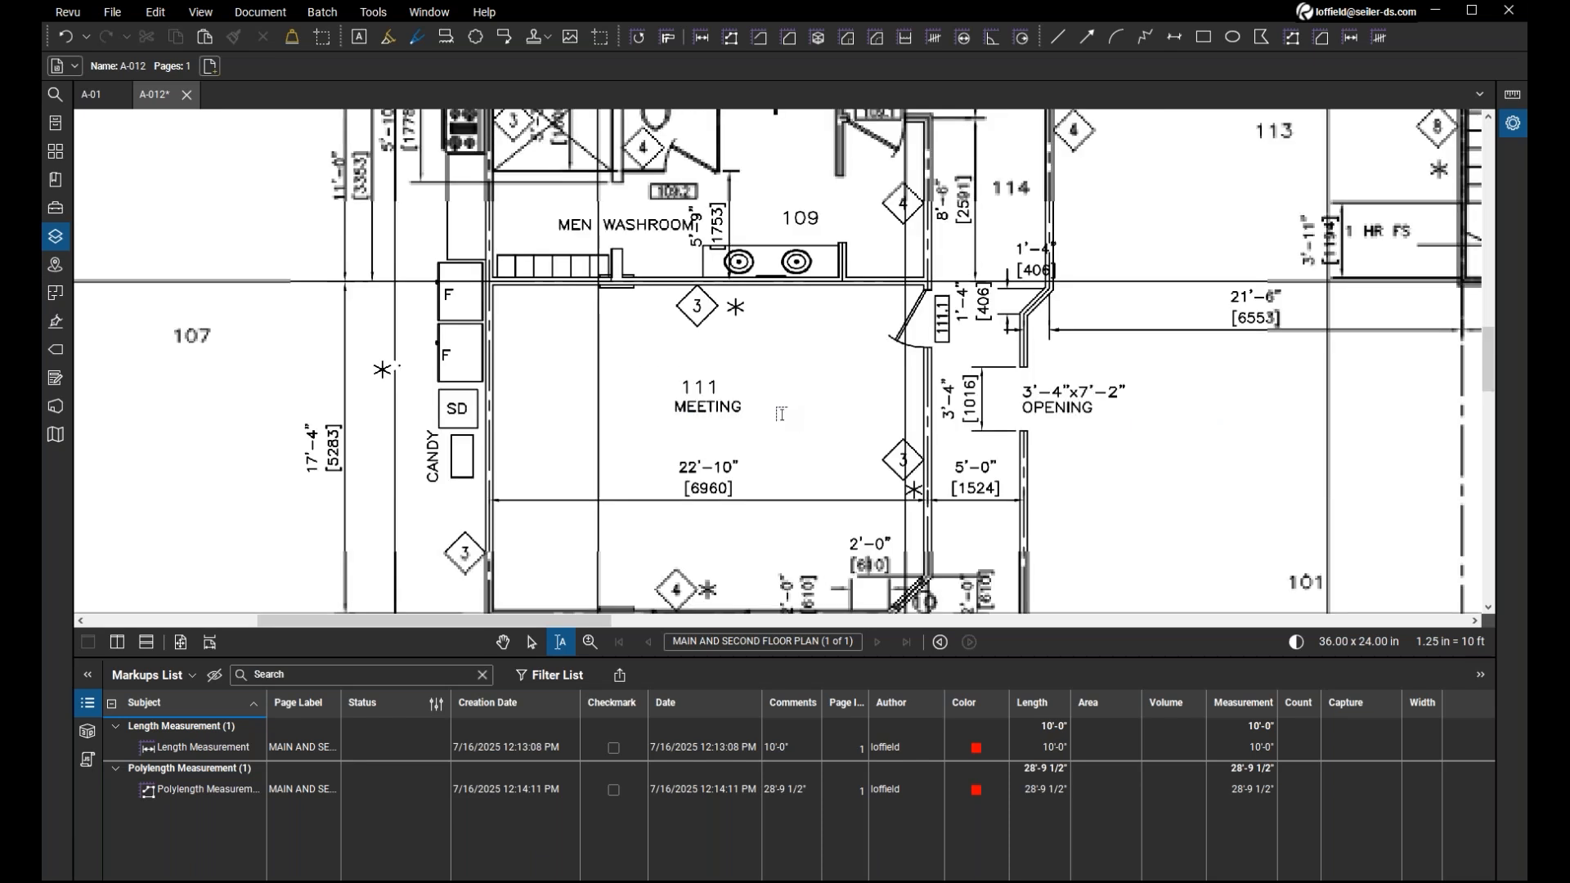
pyautogui.scroll(-2, 781, 413)
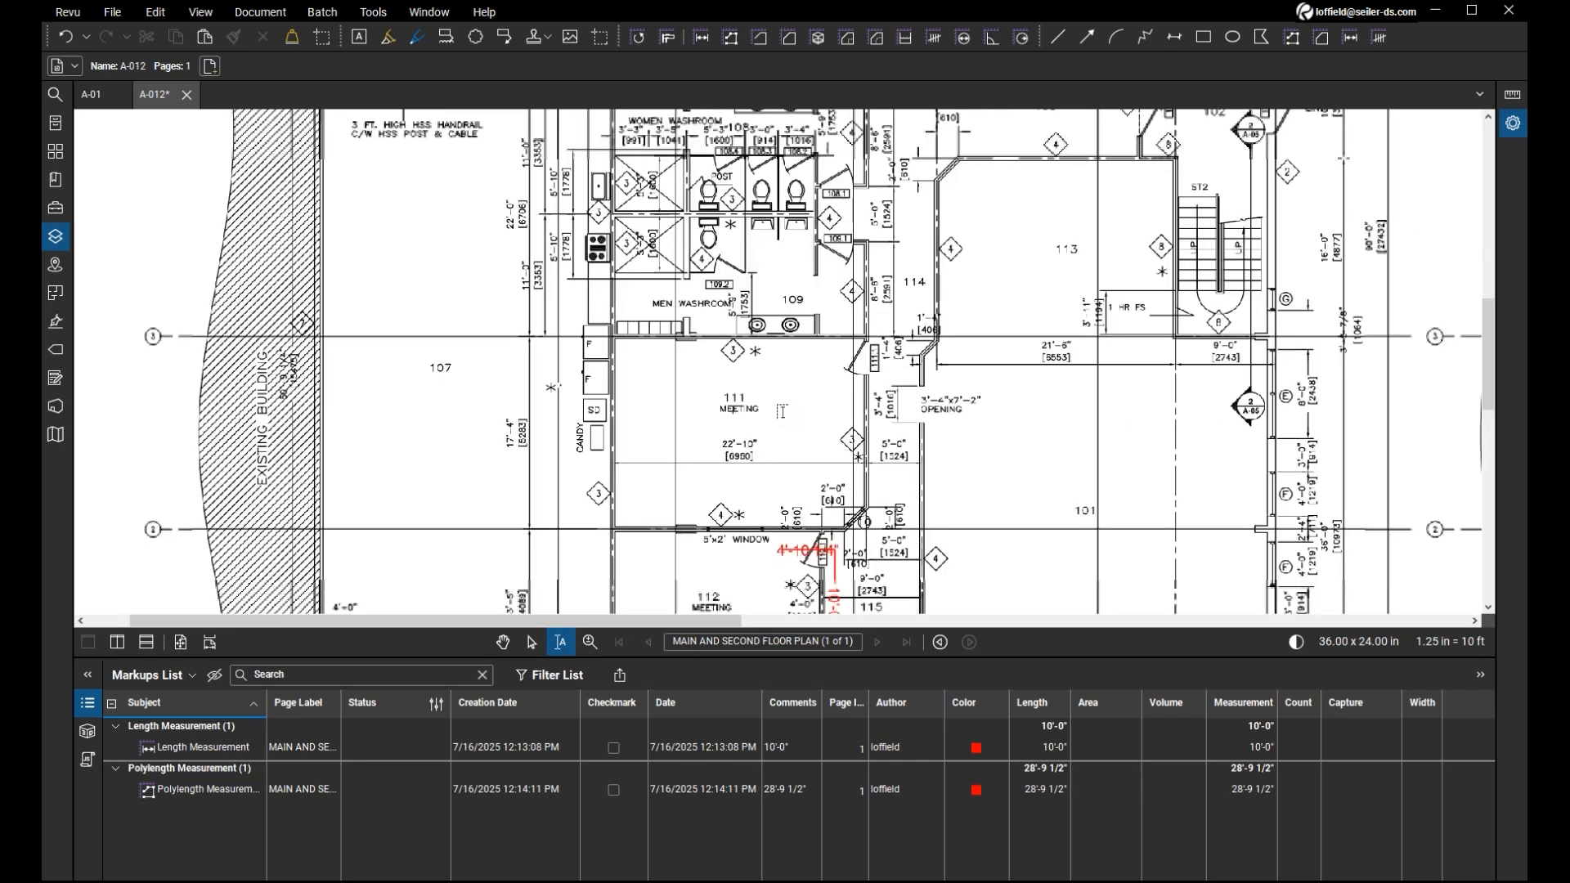
pyautogui.scroll(-2, 781, 412)
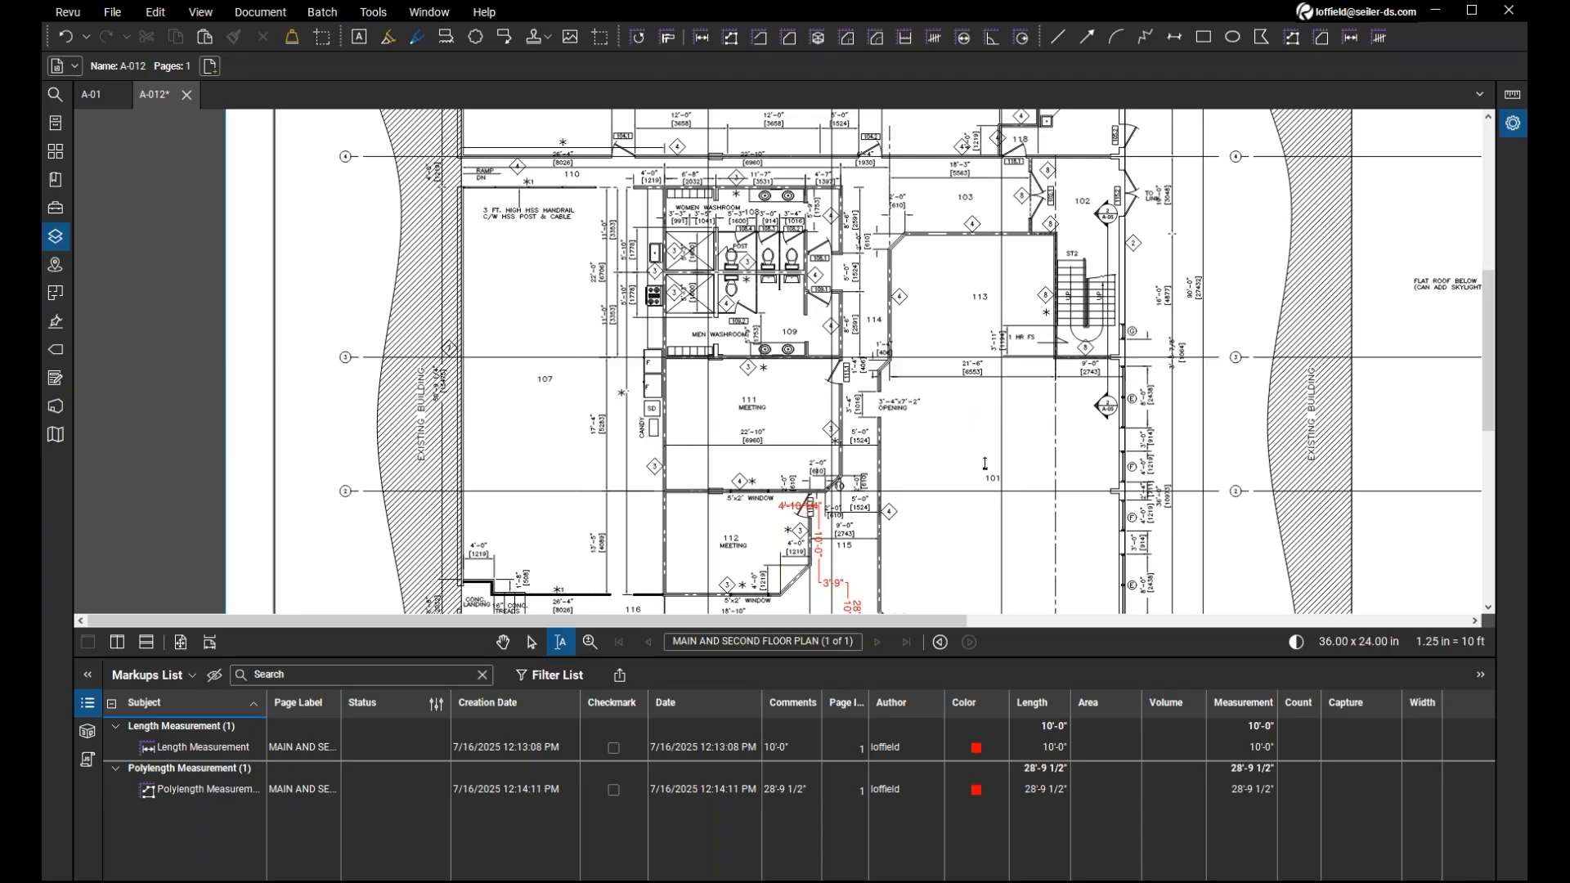
pyautogui.scroll(3, 986, 463)
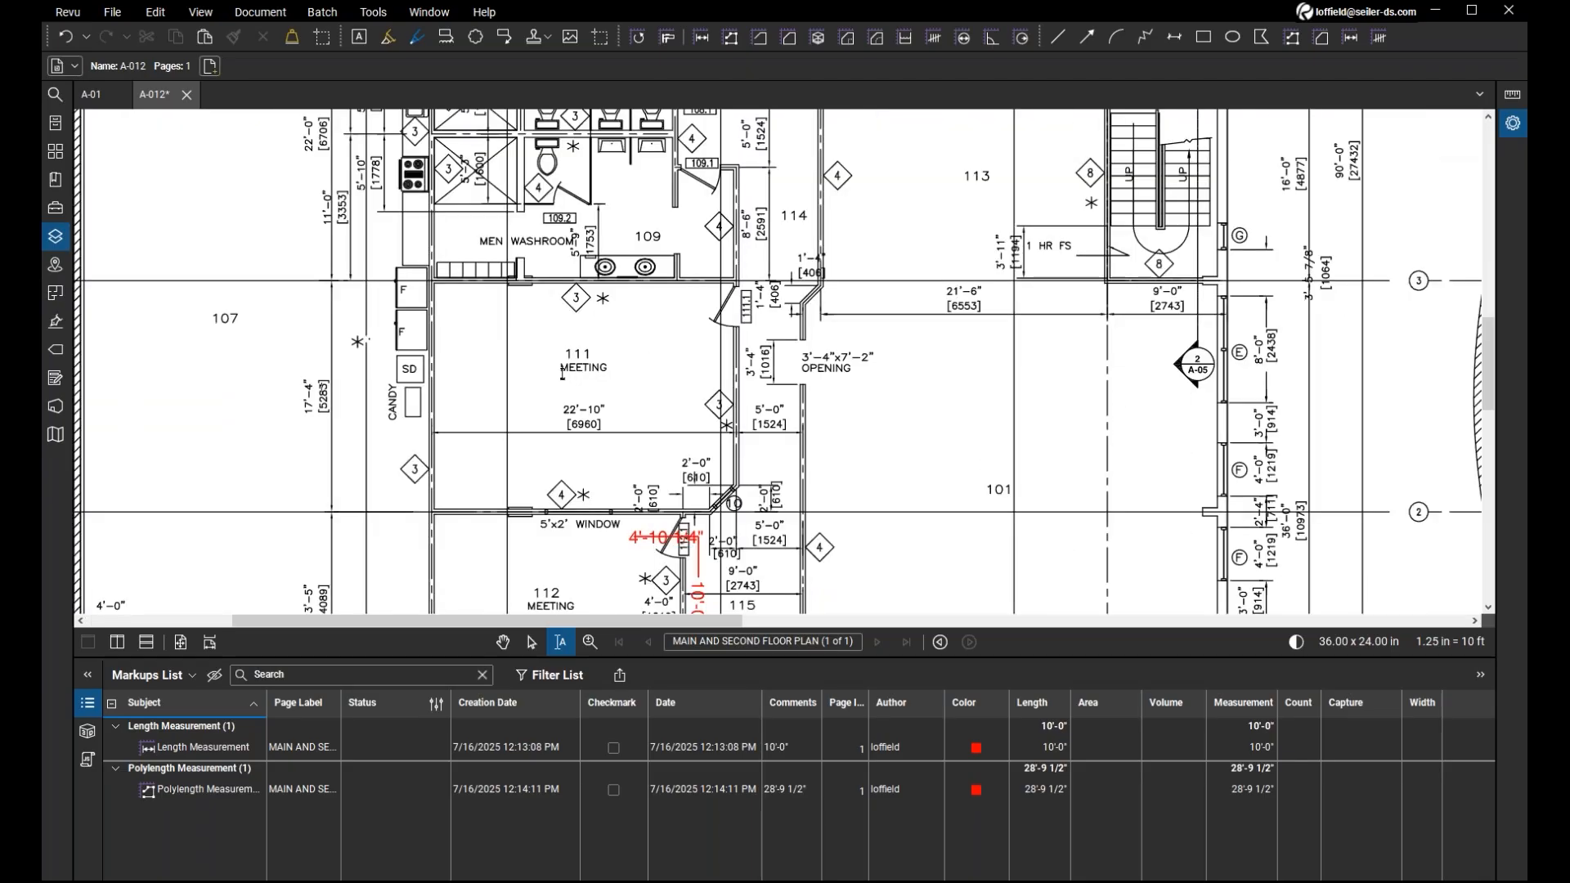
pyautogui.hscroll(2, 565, 372)
pyautogui.hotkey('ctrl', 'a')
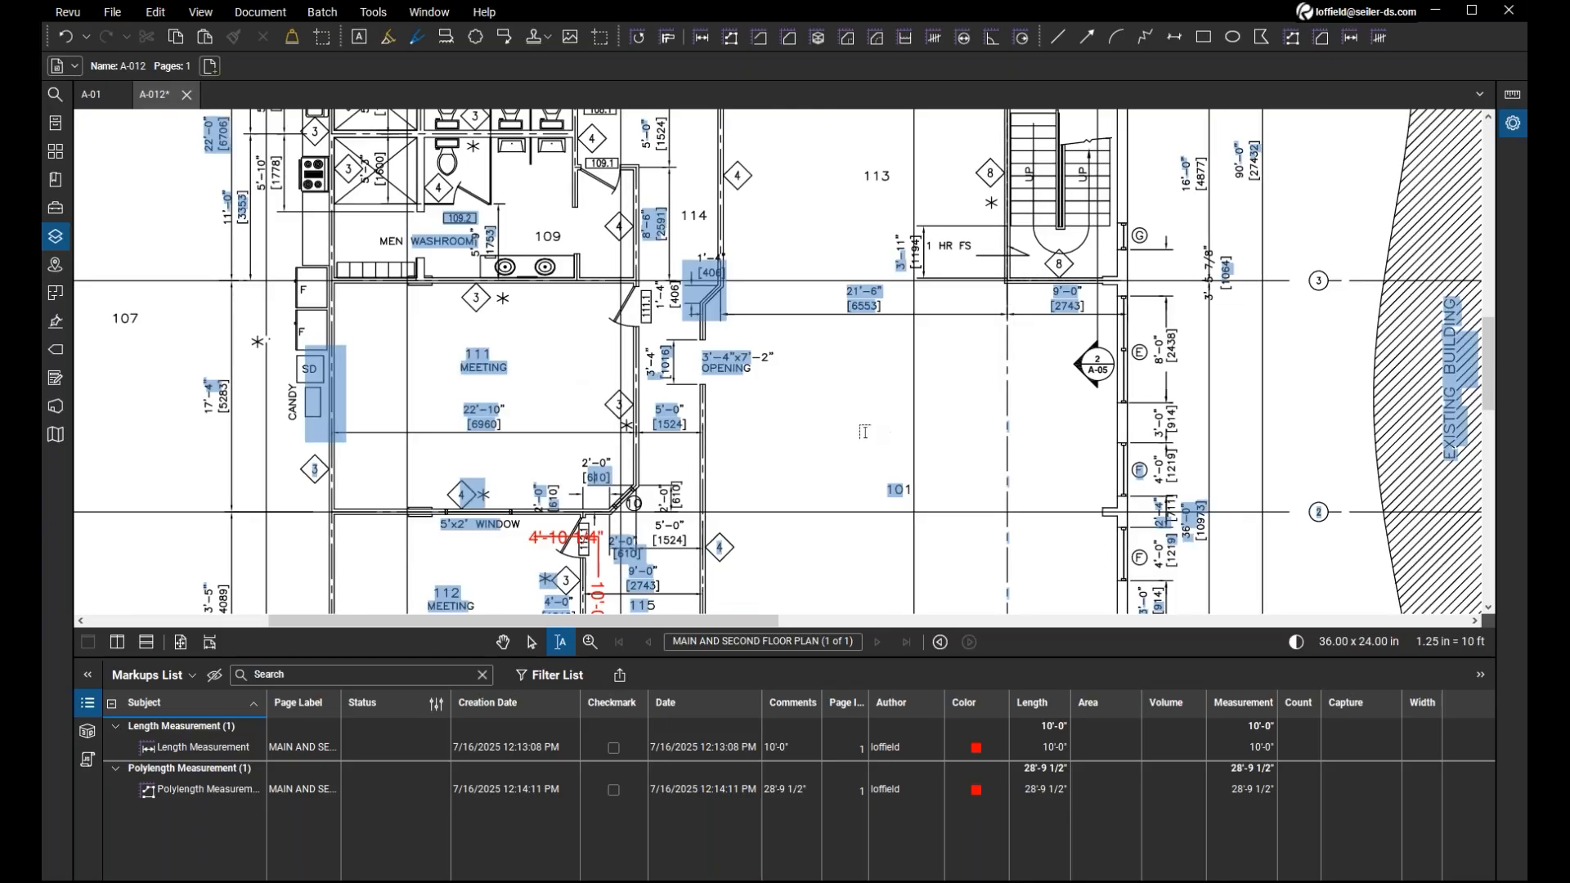
pyautogui.hotkey('shift', 'v')
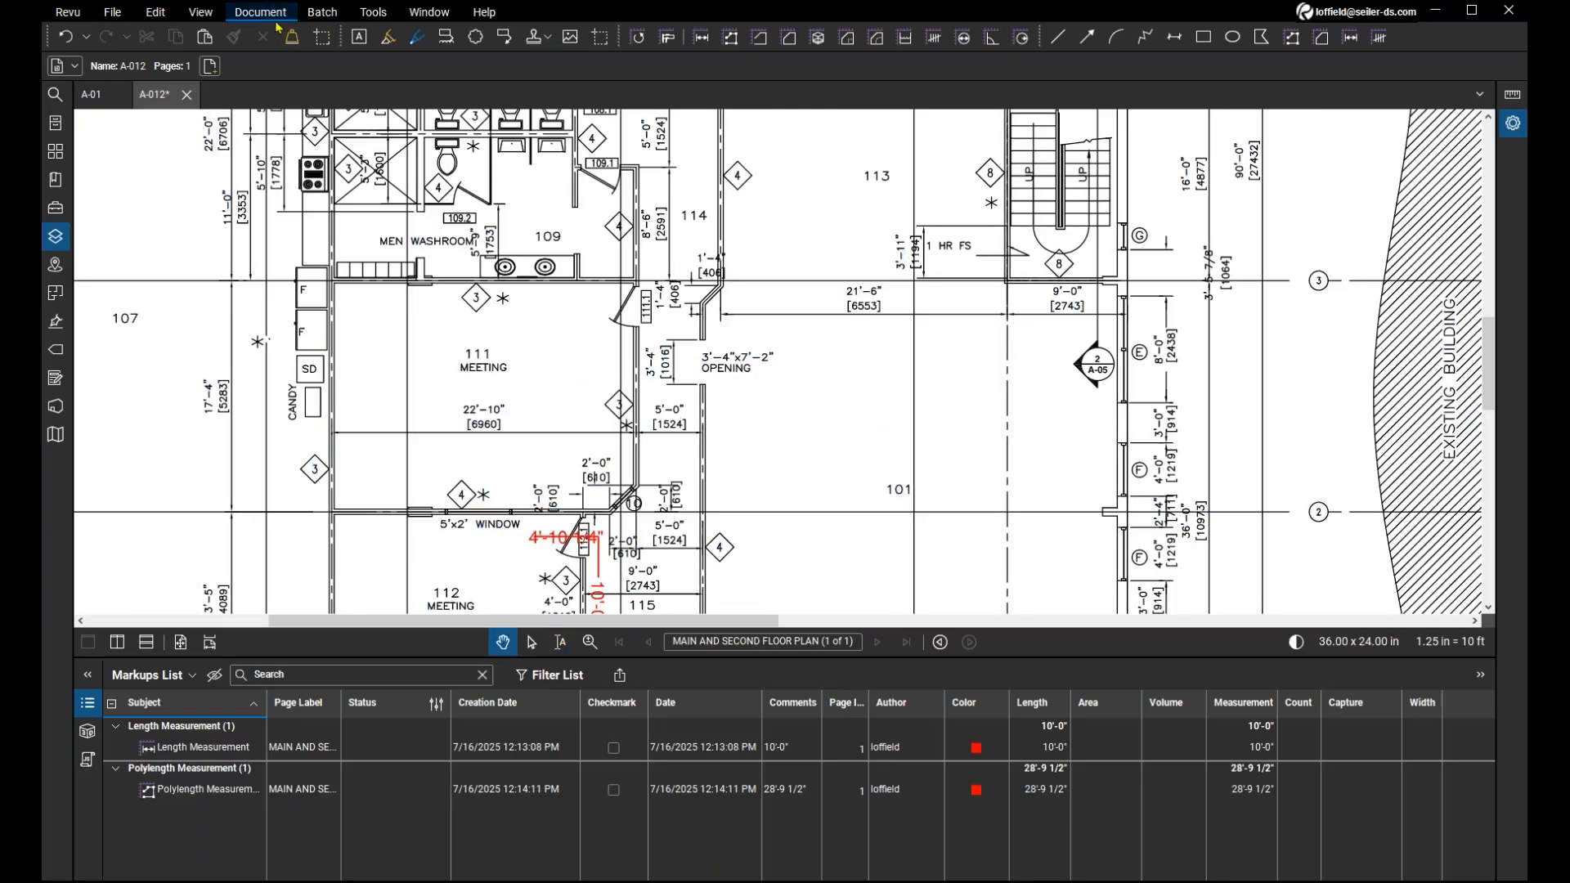
pyautogui.click(260, 11)
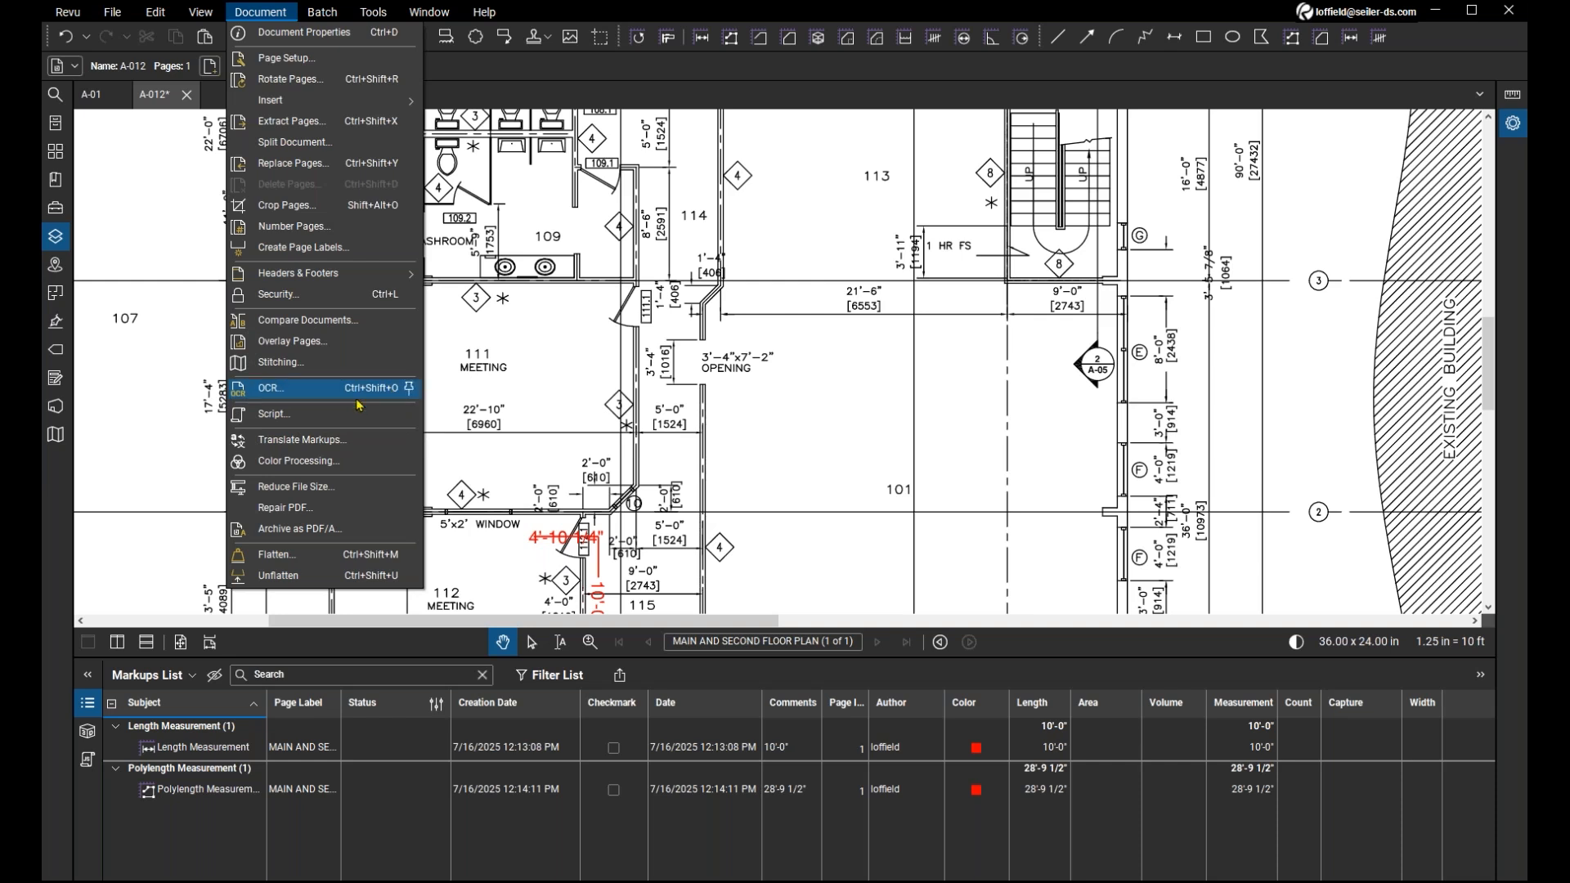
pyautogui.click(829, 428)
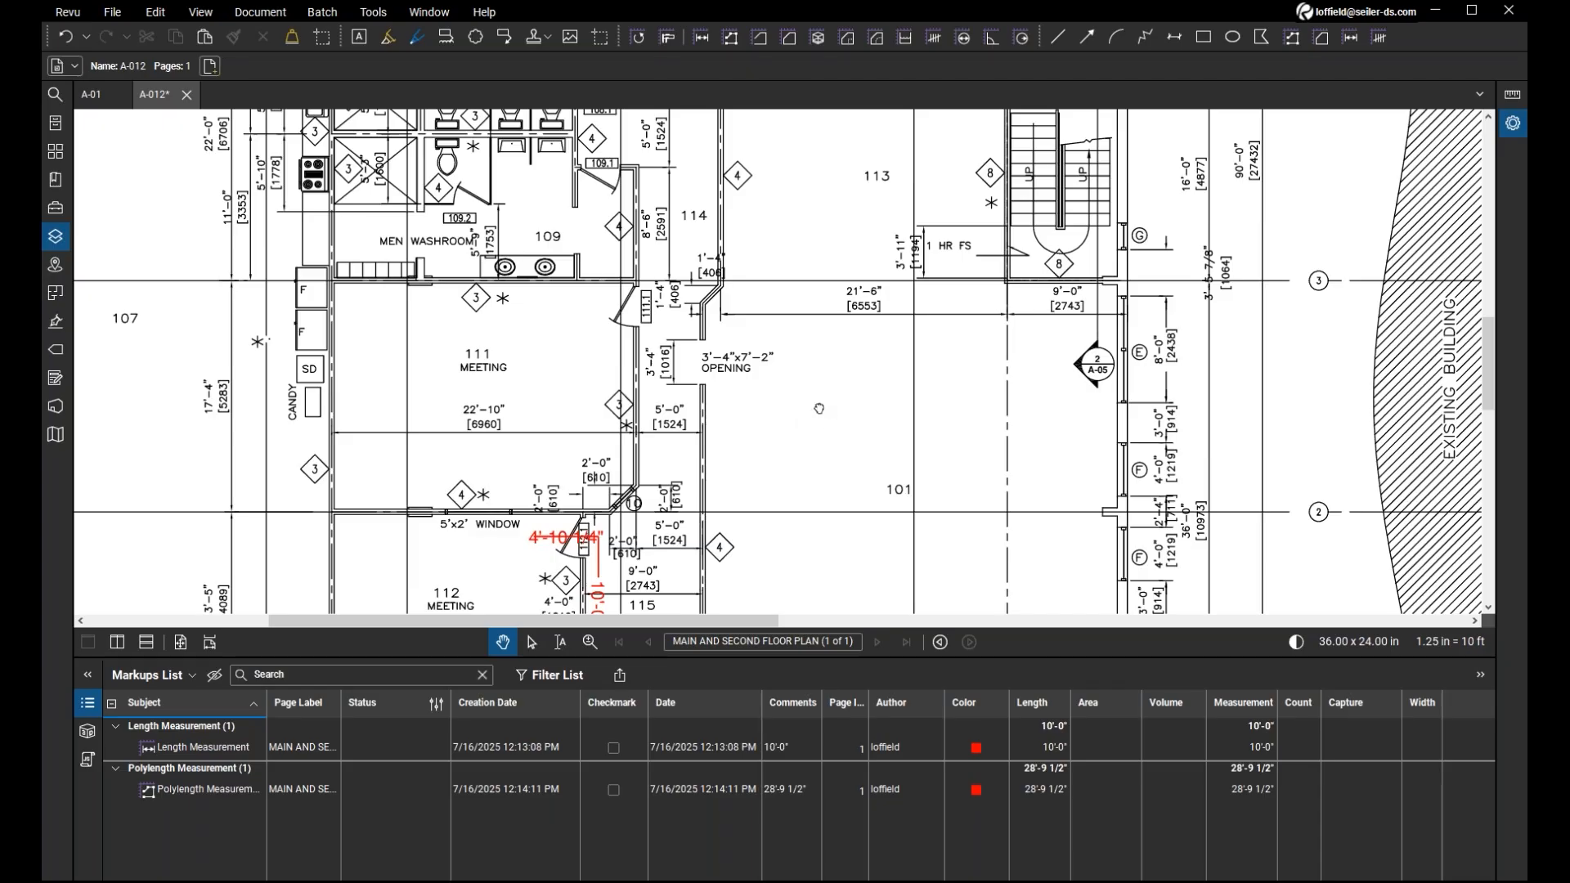
pyautogui.scroll(3, 819, 408)
pyautogui.hscroll(-2, 818, 408)
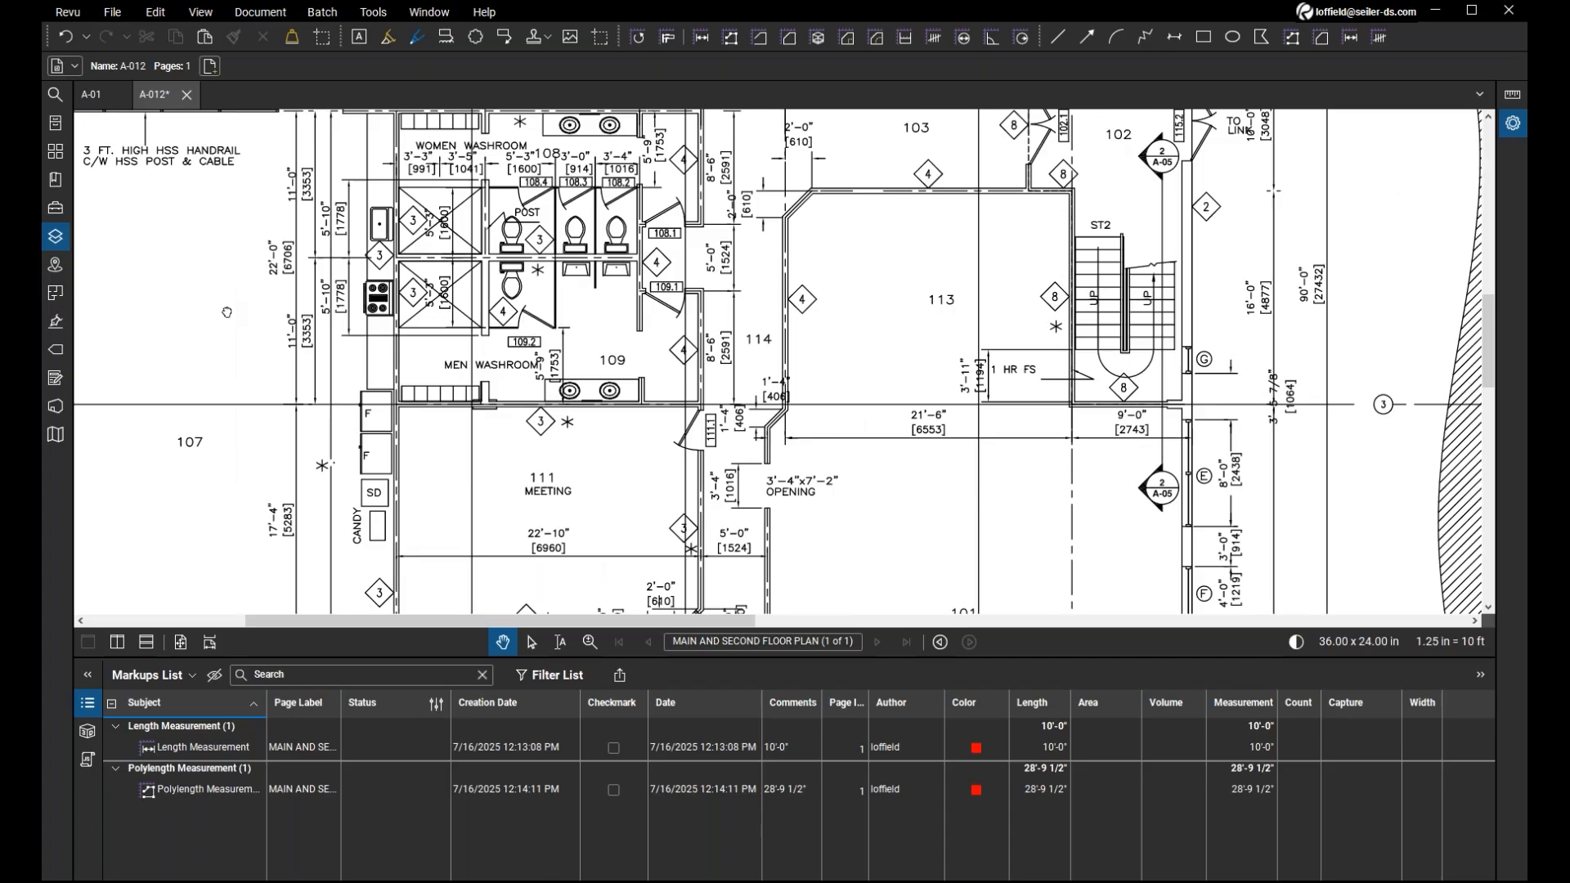
pyautogui.scroll(1, 227, 312)
pyautogui.hscroll(-2, 226, 312)
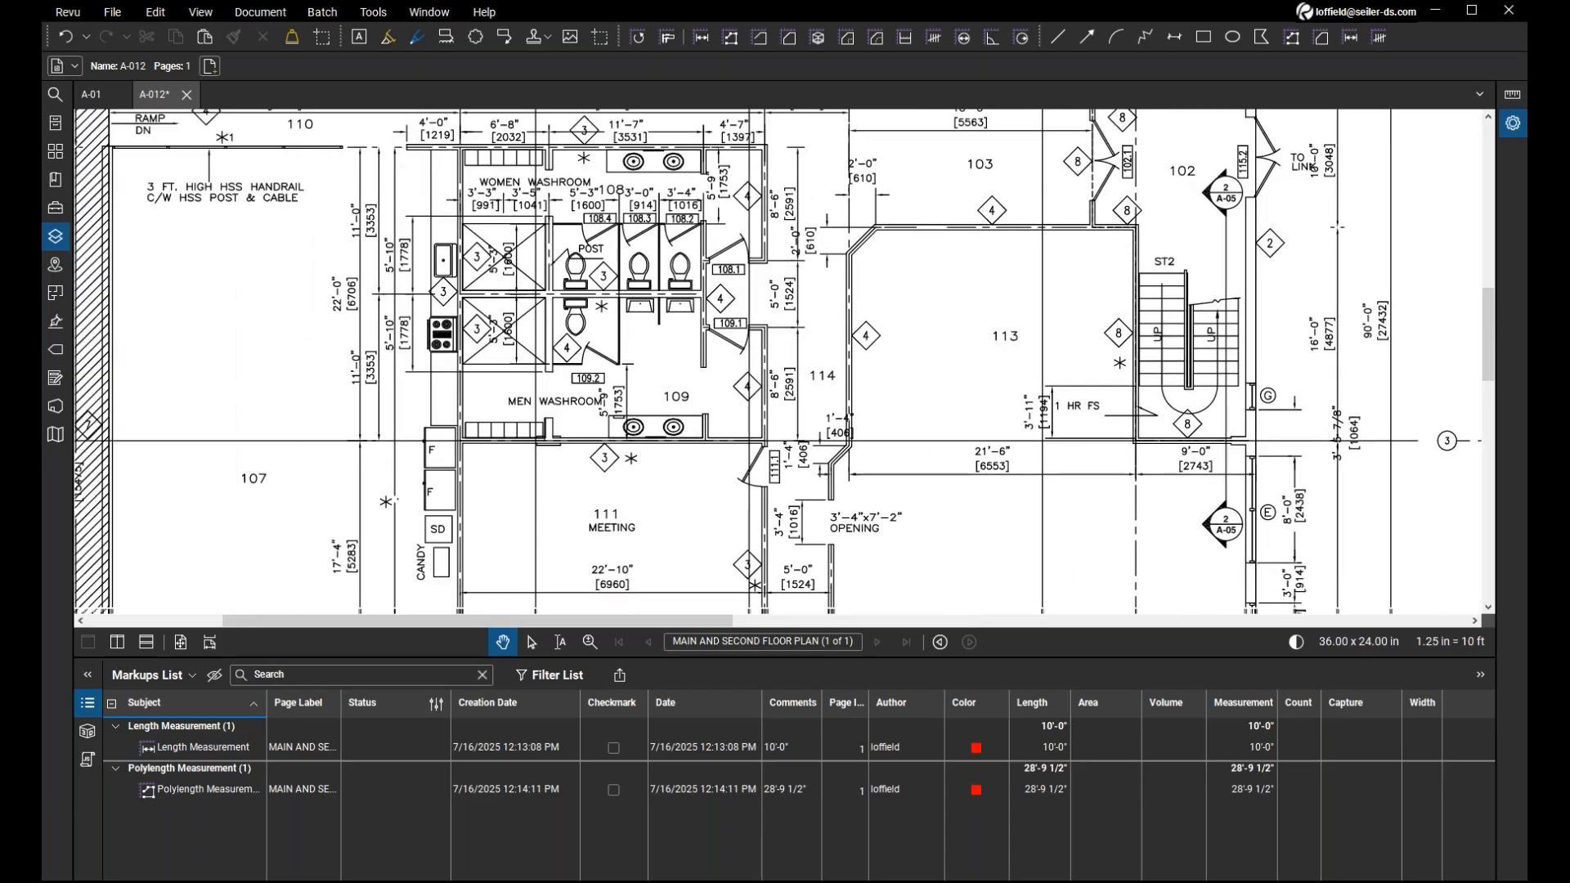
pyautogui.scroll(-3, 292, 333)
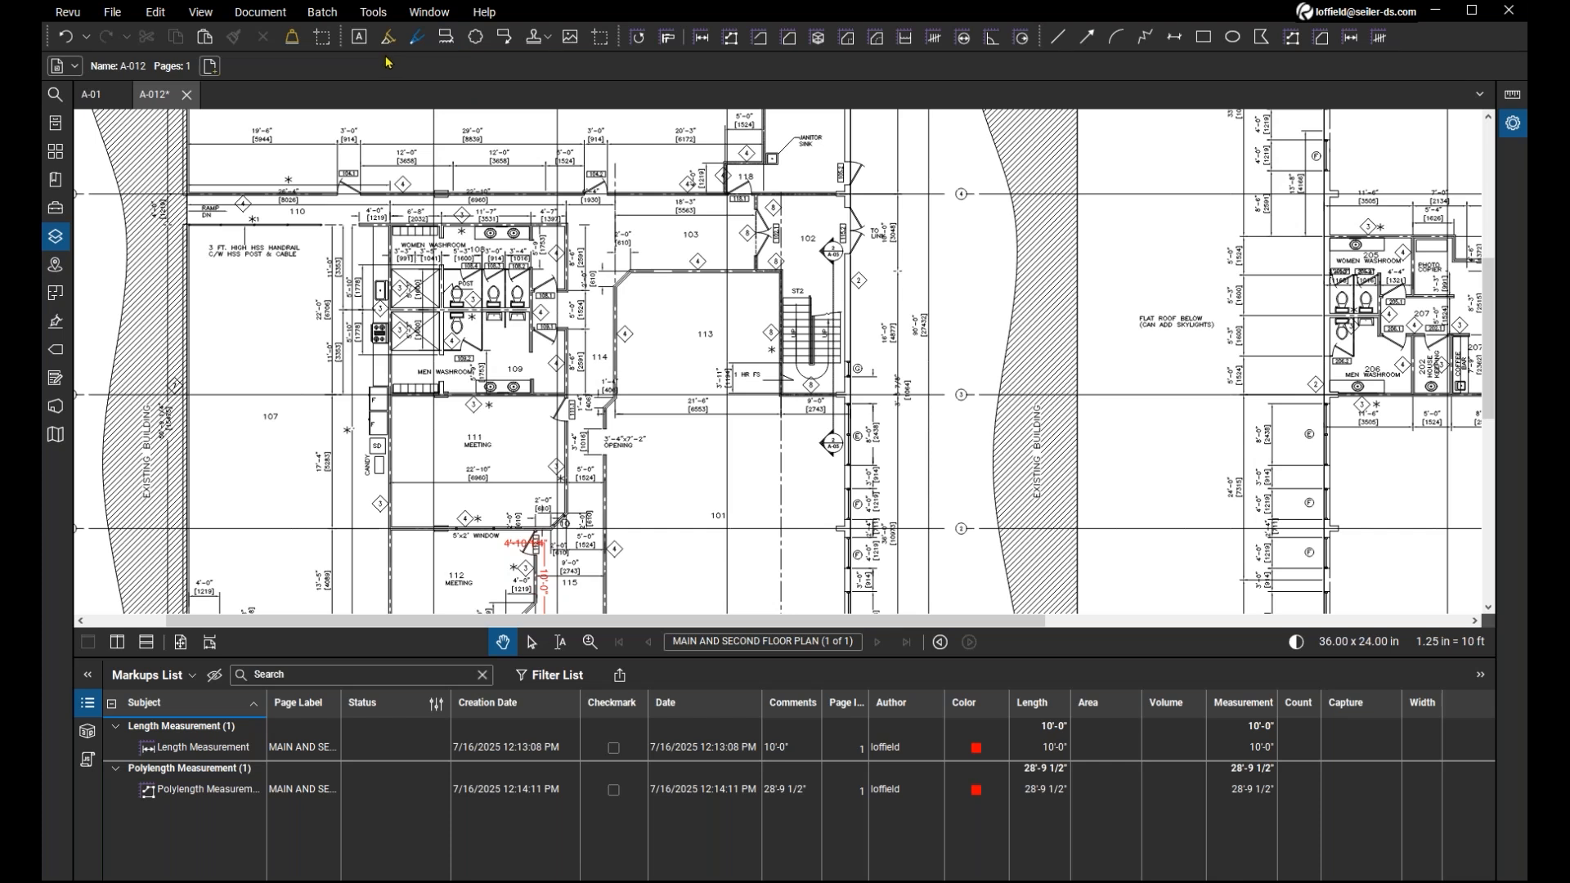
# Start Reduce File Size and select A-012.pdf in its file list to check the estimated size reduction.
pyautogui.click(261, 12)
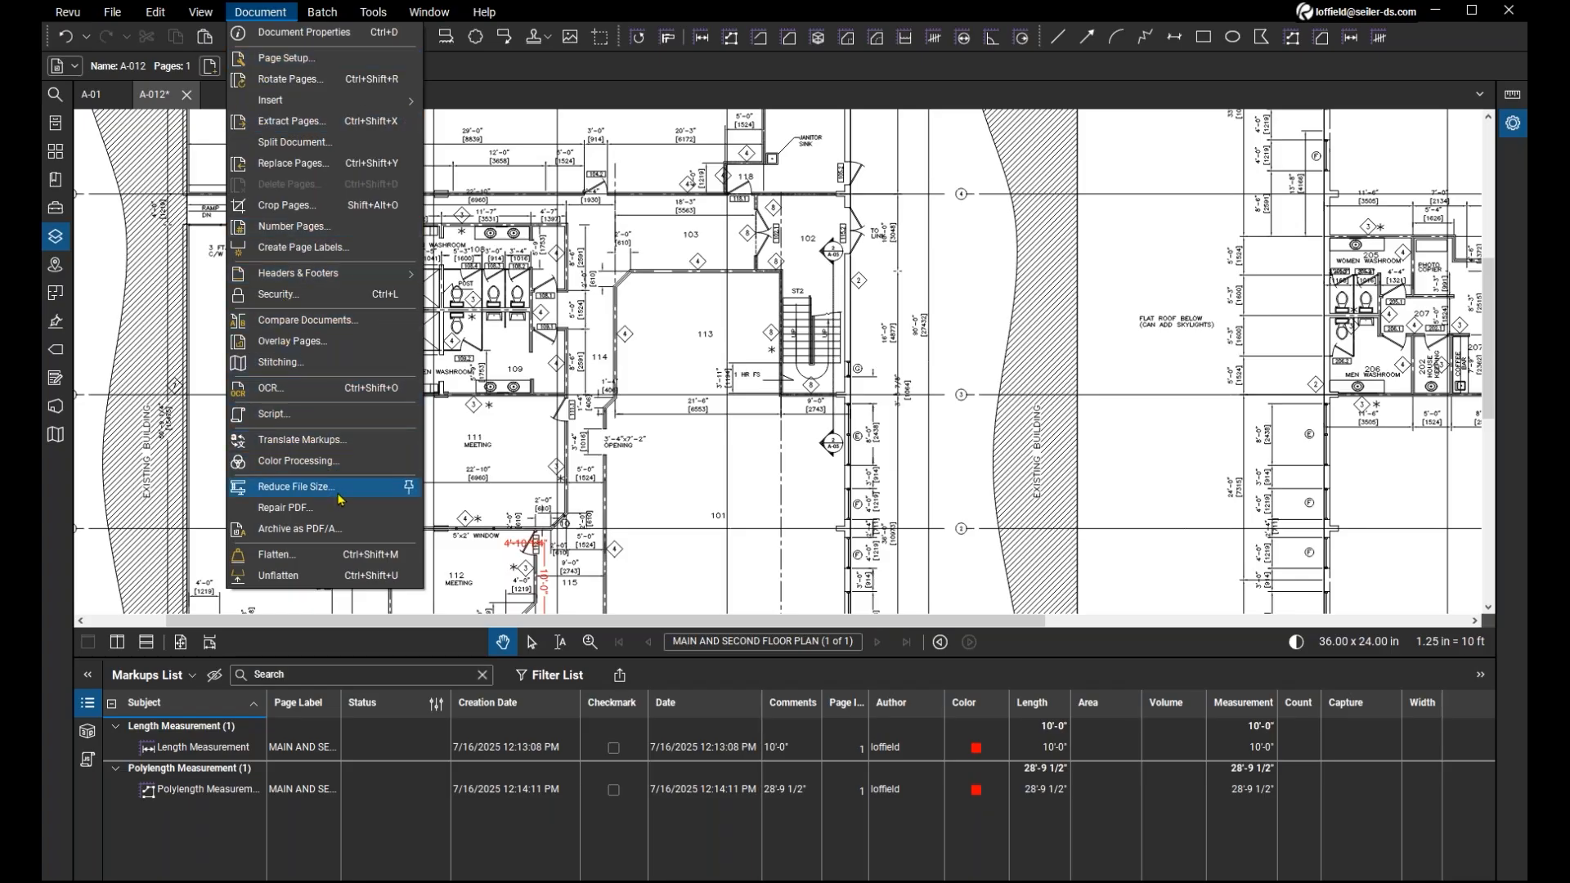
pyautogui.press('ctrl')
pyautogui.press('ctrl')
pyautogui.click(341, 495)
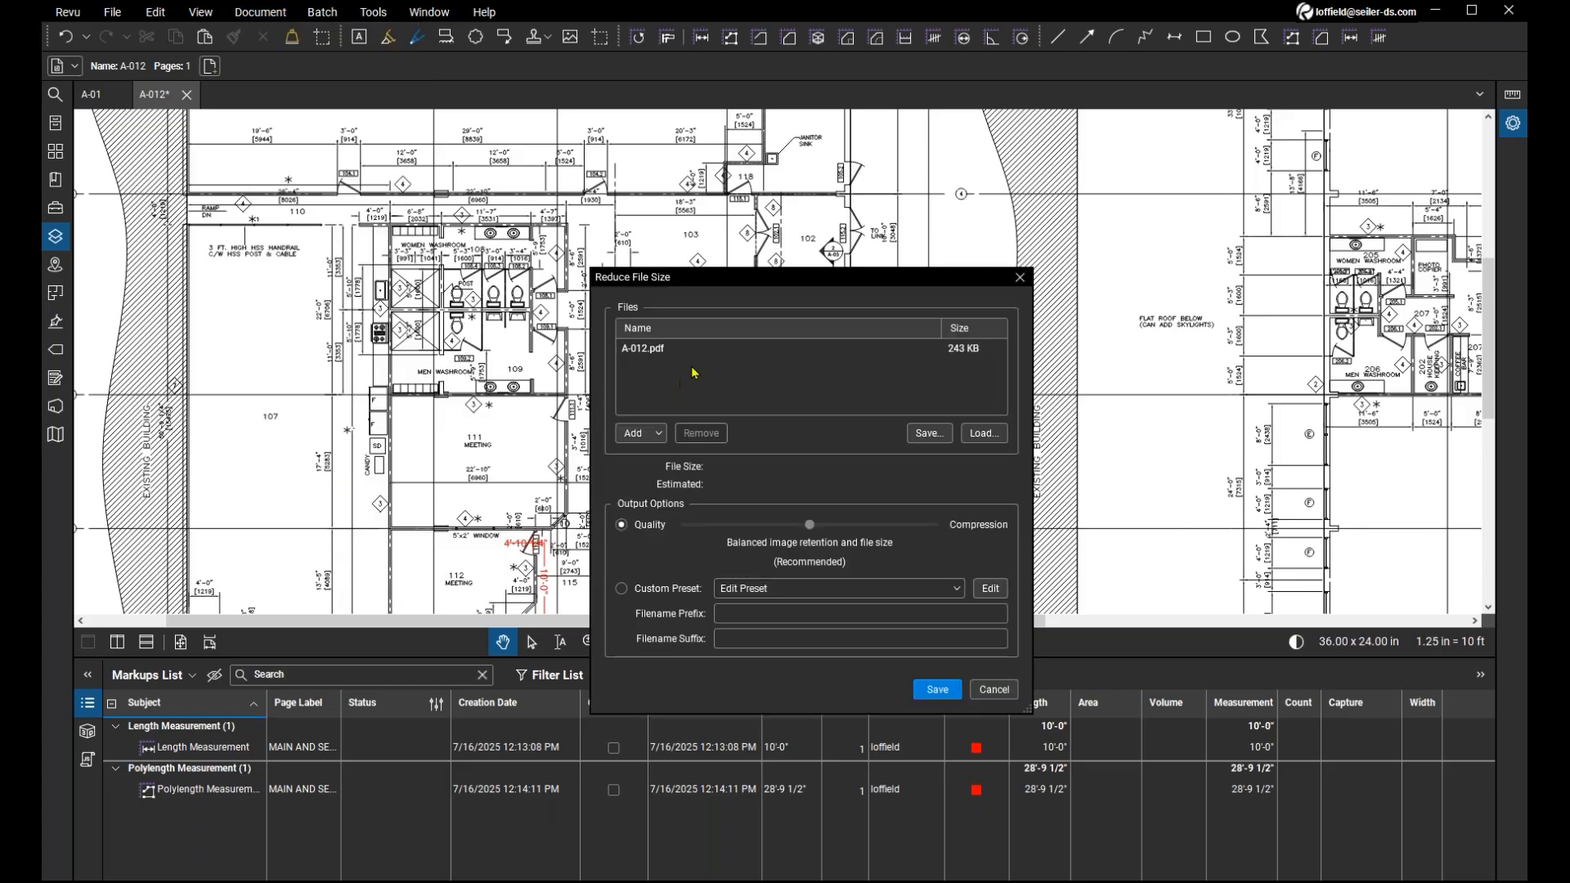
pyautogui.click(705, 357)
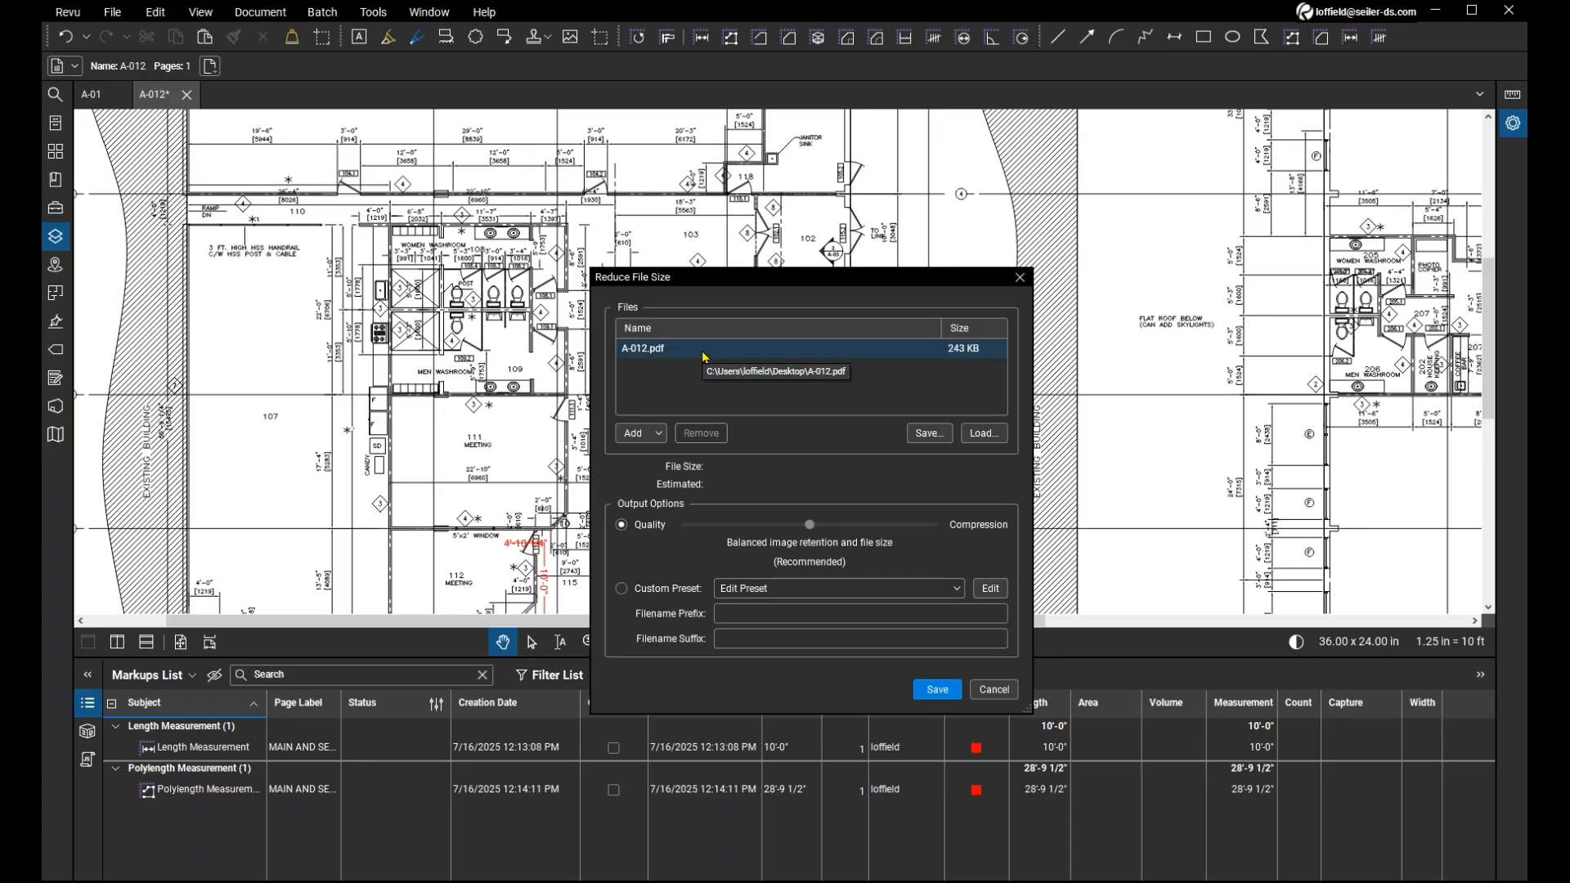
pyautogui.click(704, 356)
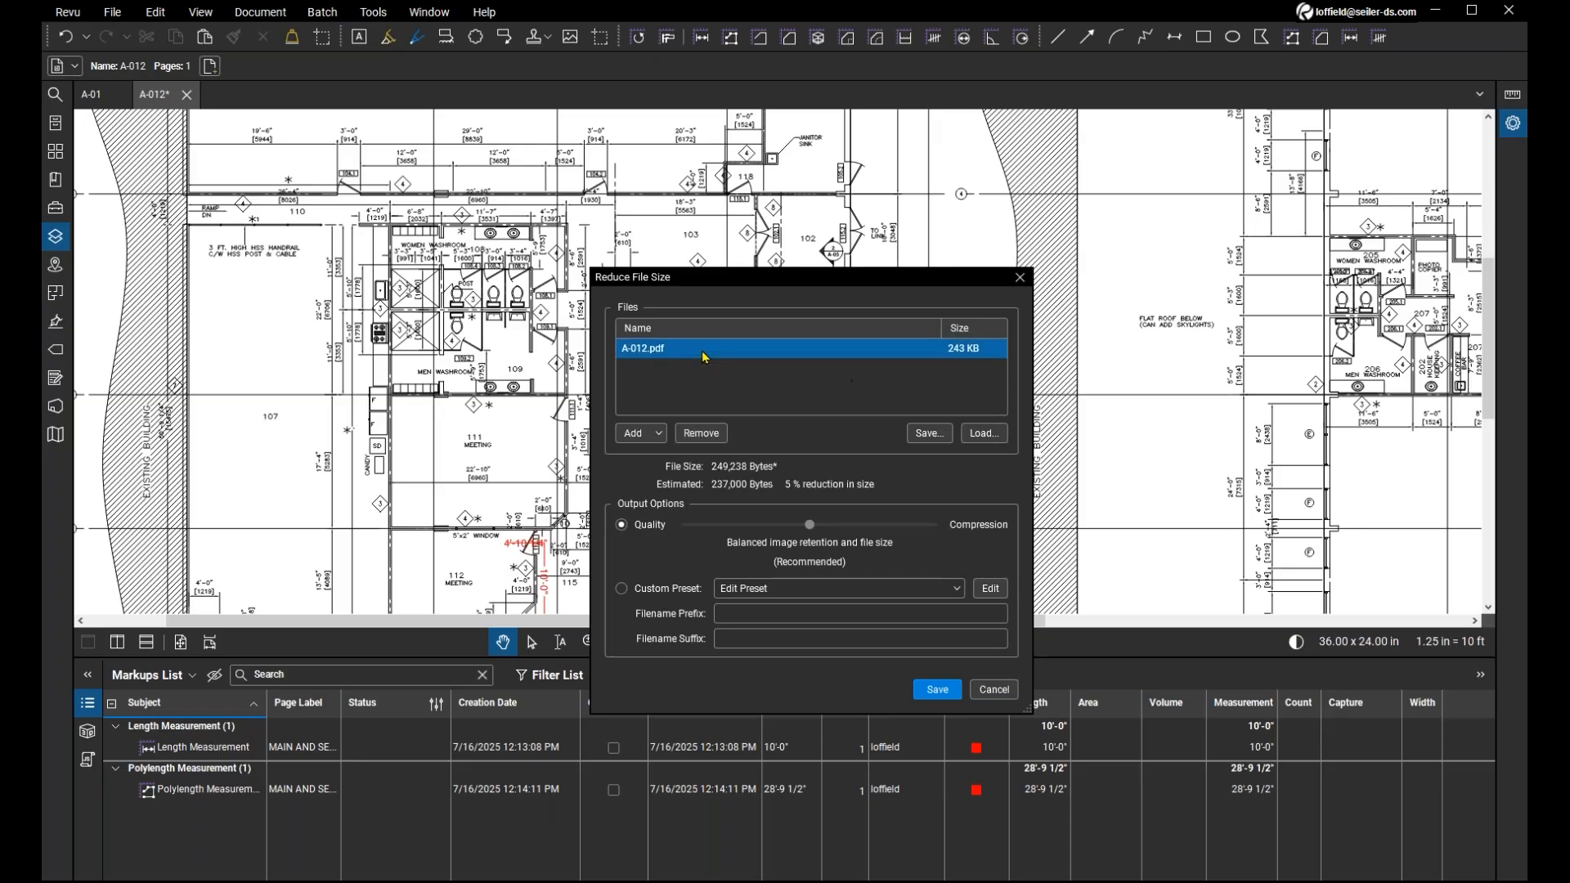
pyautogui.press('ctrl')
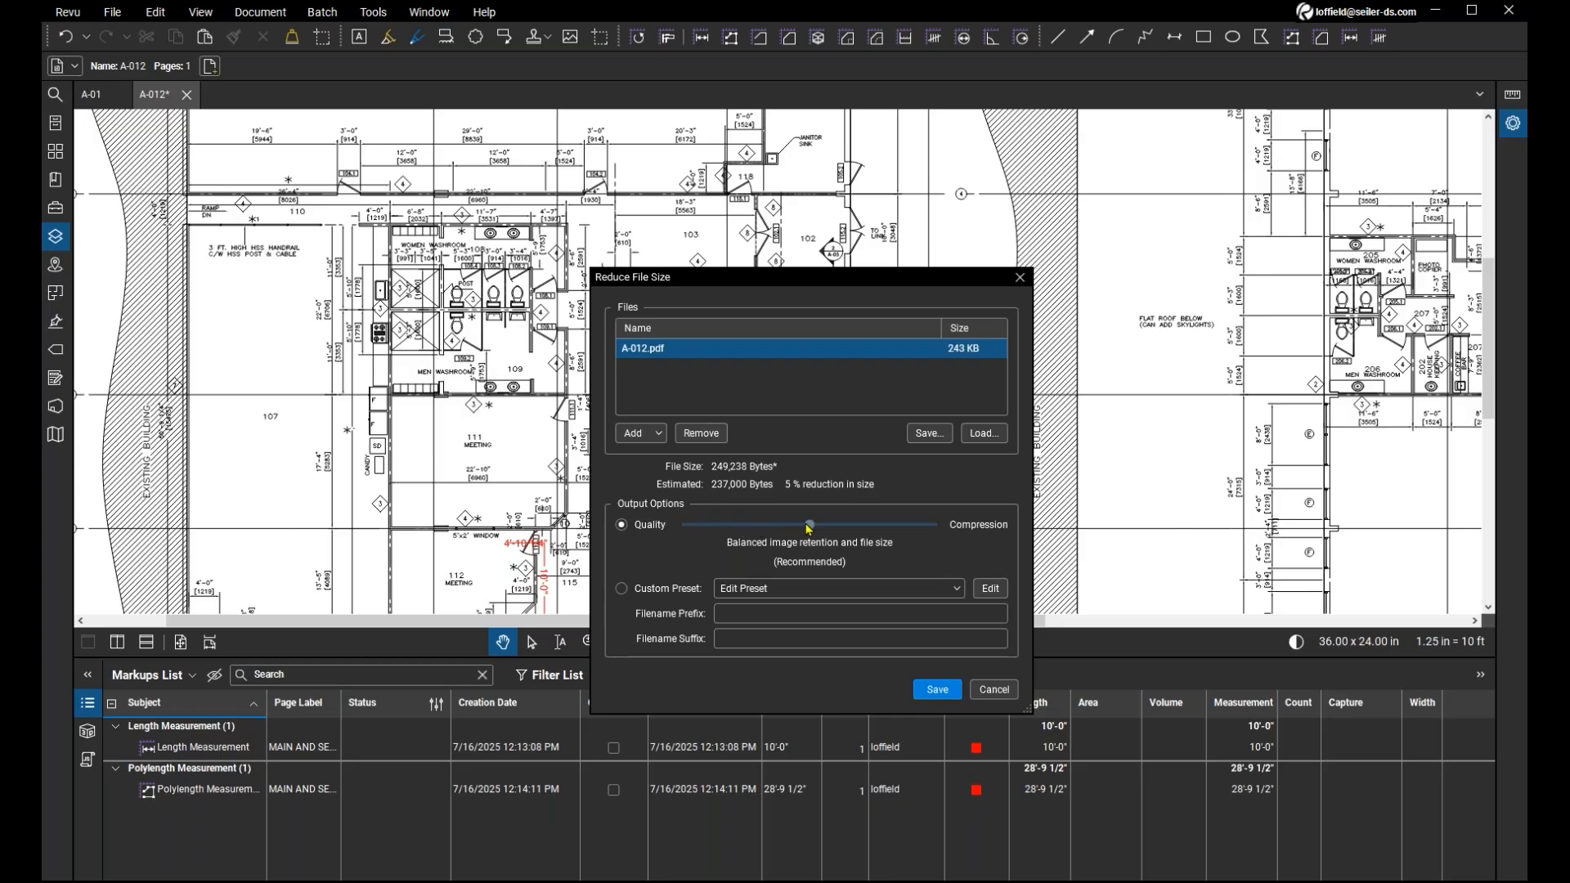
# Set the file size reduction to retain the highest image quality.
pyautogui.moveTo(808, 528); pyautogui.dragTo(706, 530)
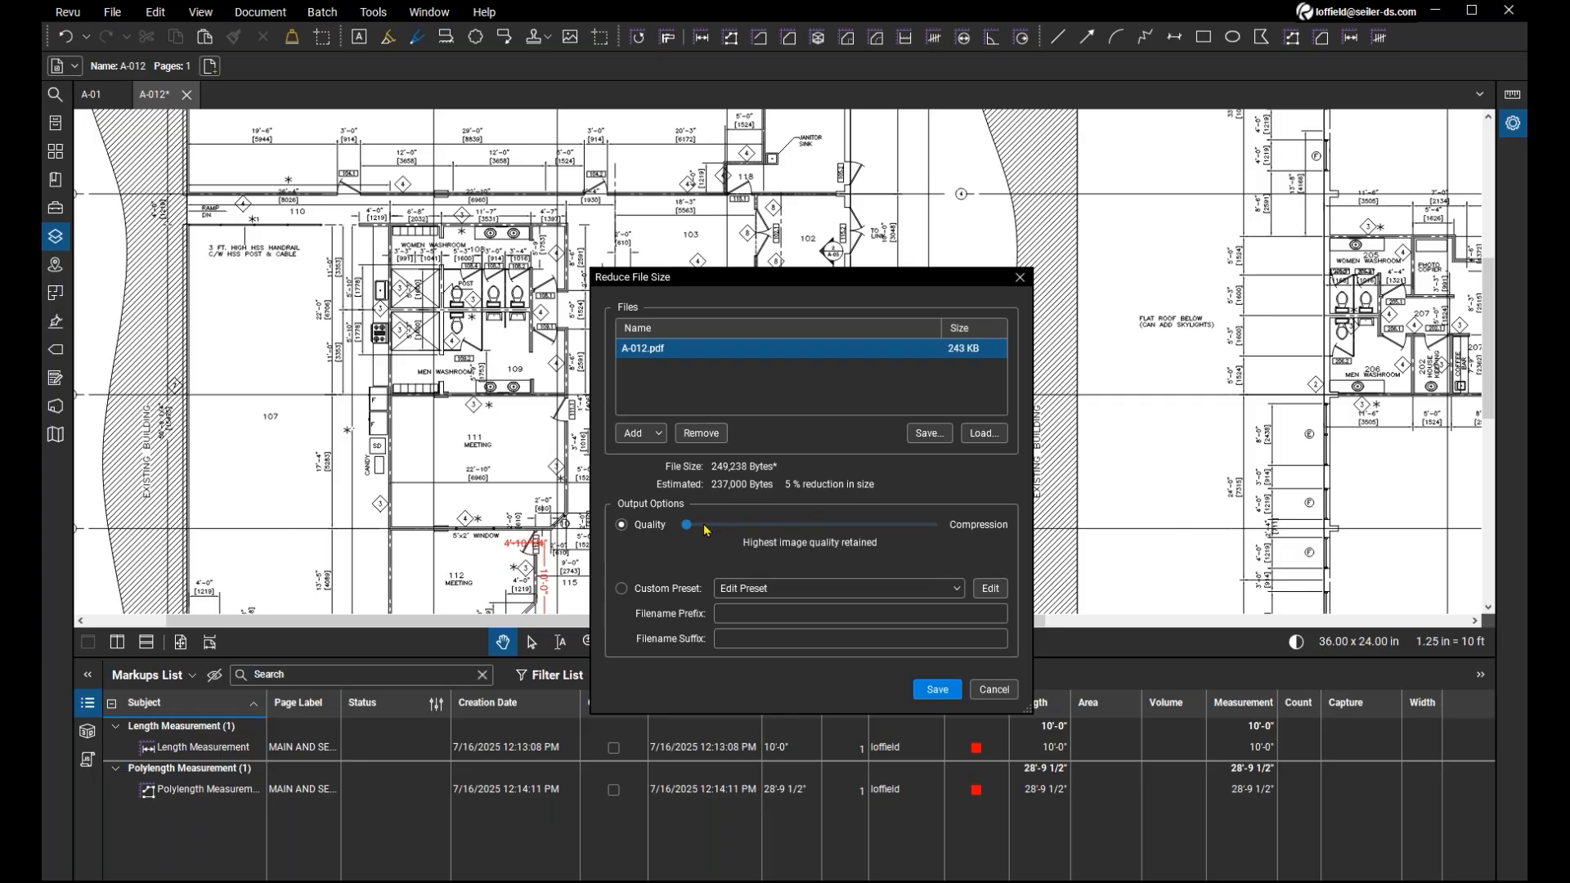
pyautogui.click(642, 533)
pyautogui.click(641, 531)
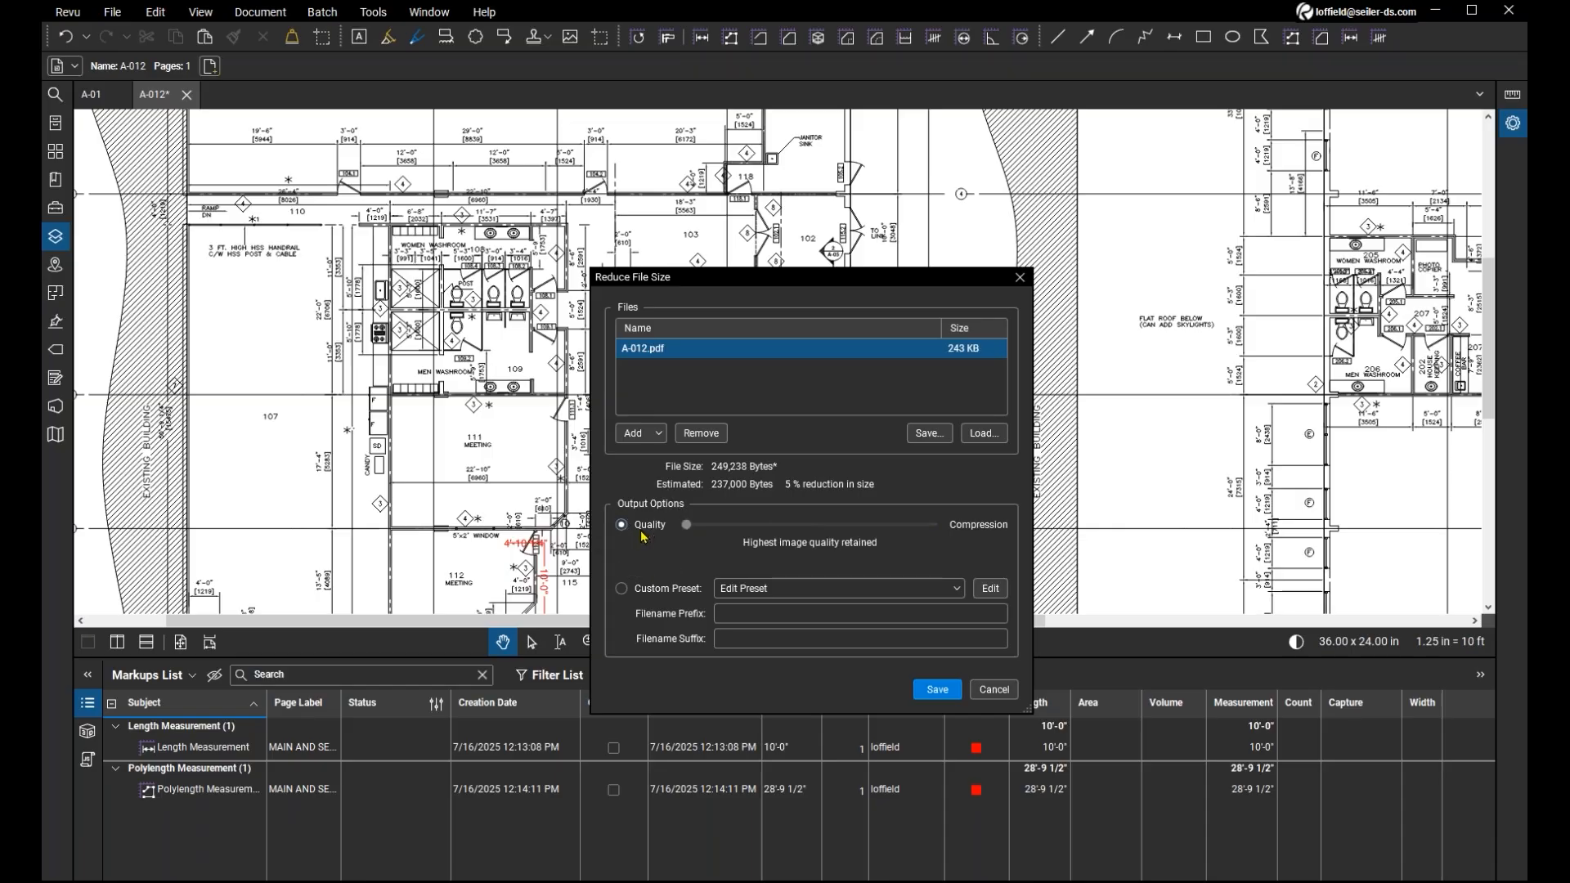
pyautogui.click(684, 528)
# Try the stronger compression levels for A-012.pdf, ending at maximum compression with significant reduction of image quality.
pyautogui.moveTo(685, 532); pyautogui.dragTo(853, 531)
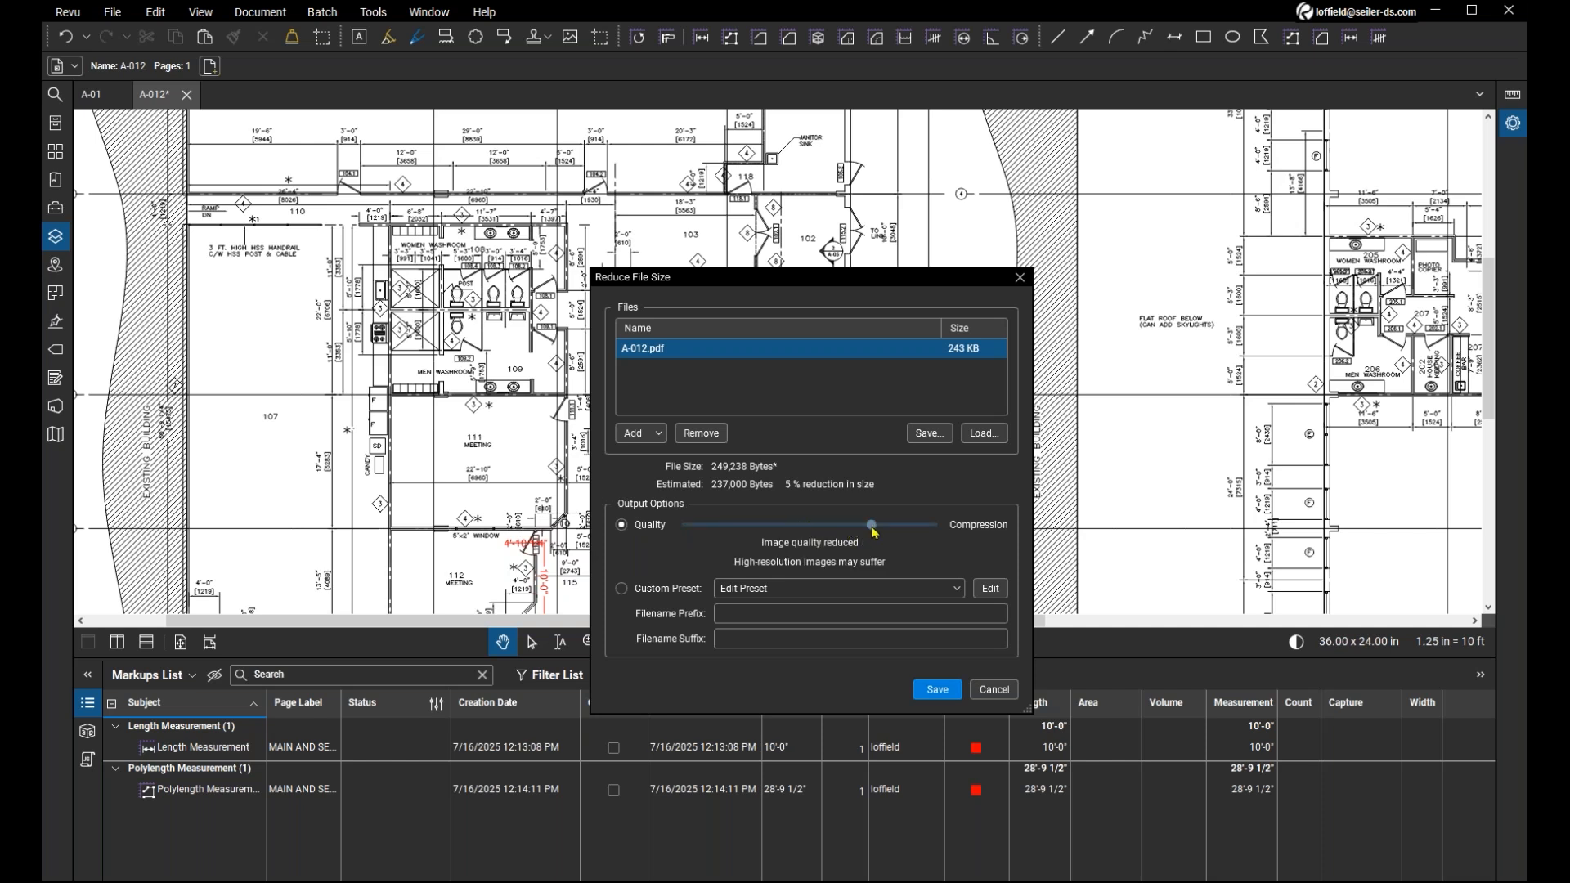
pyautogui.moveTo(873, 532); pyautogui.dragTo(906, 533)
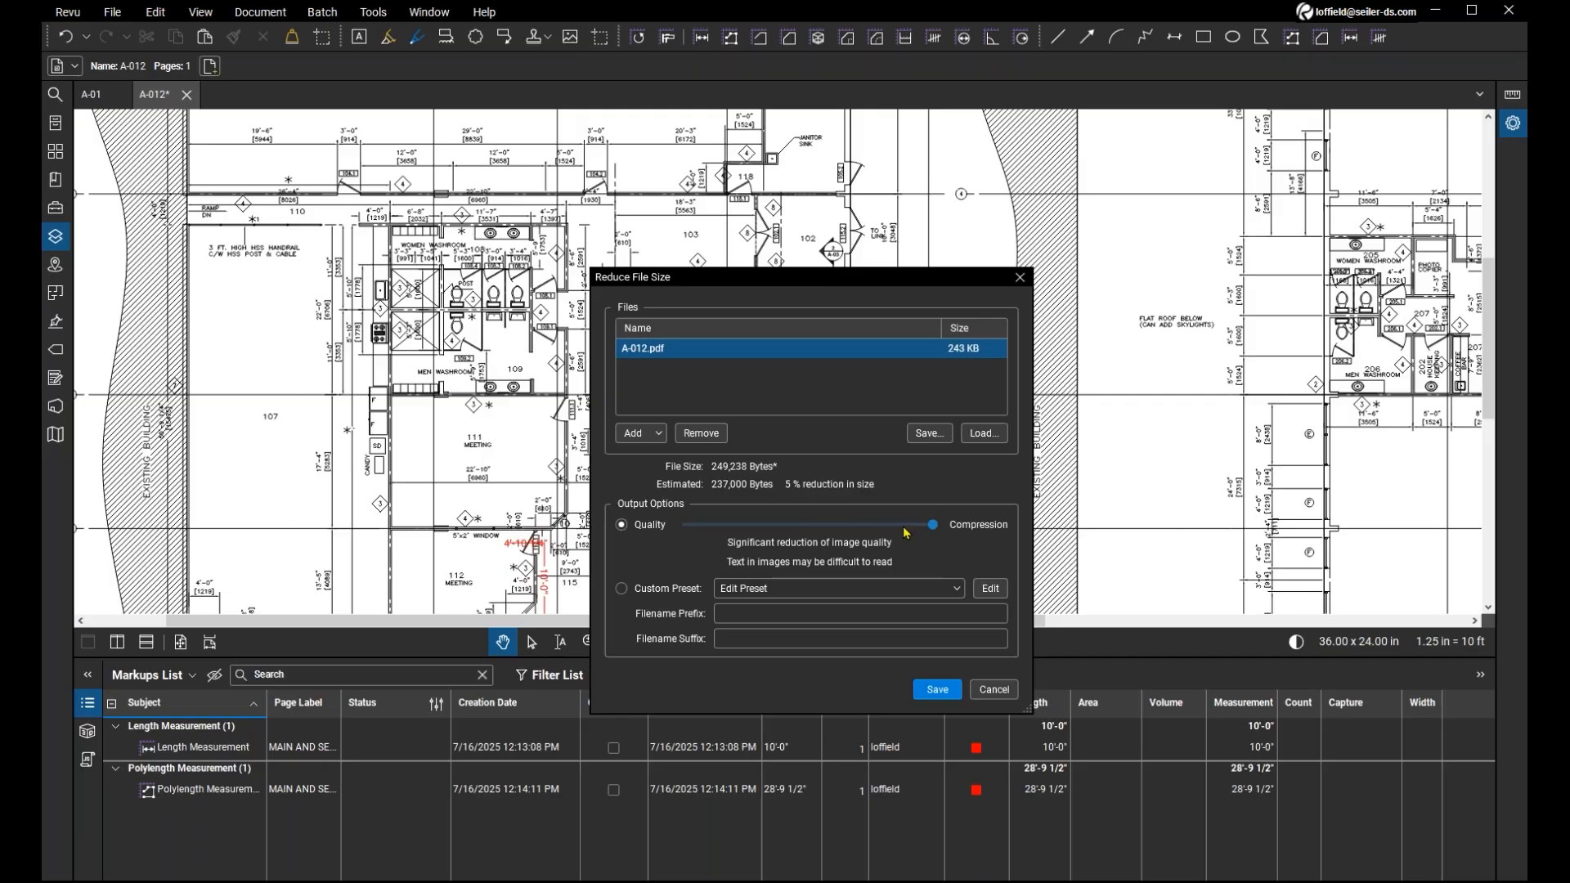
pyautogui.click(960, 527)
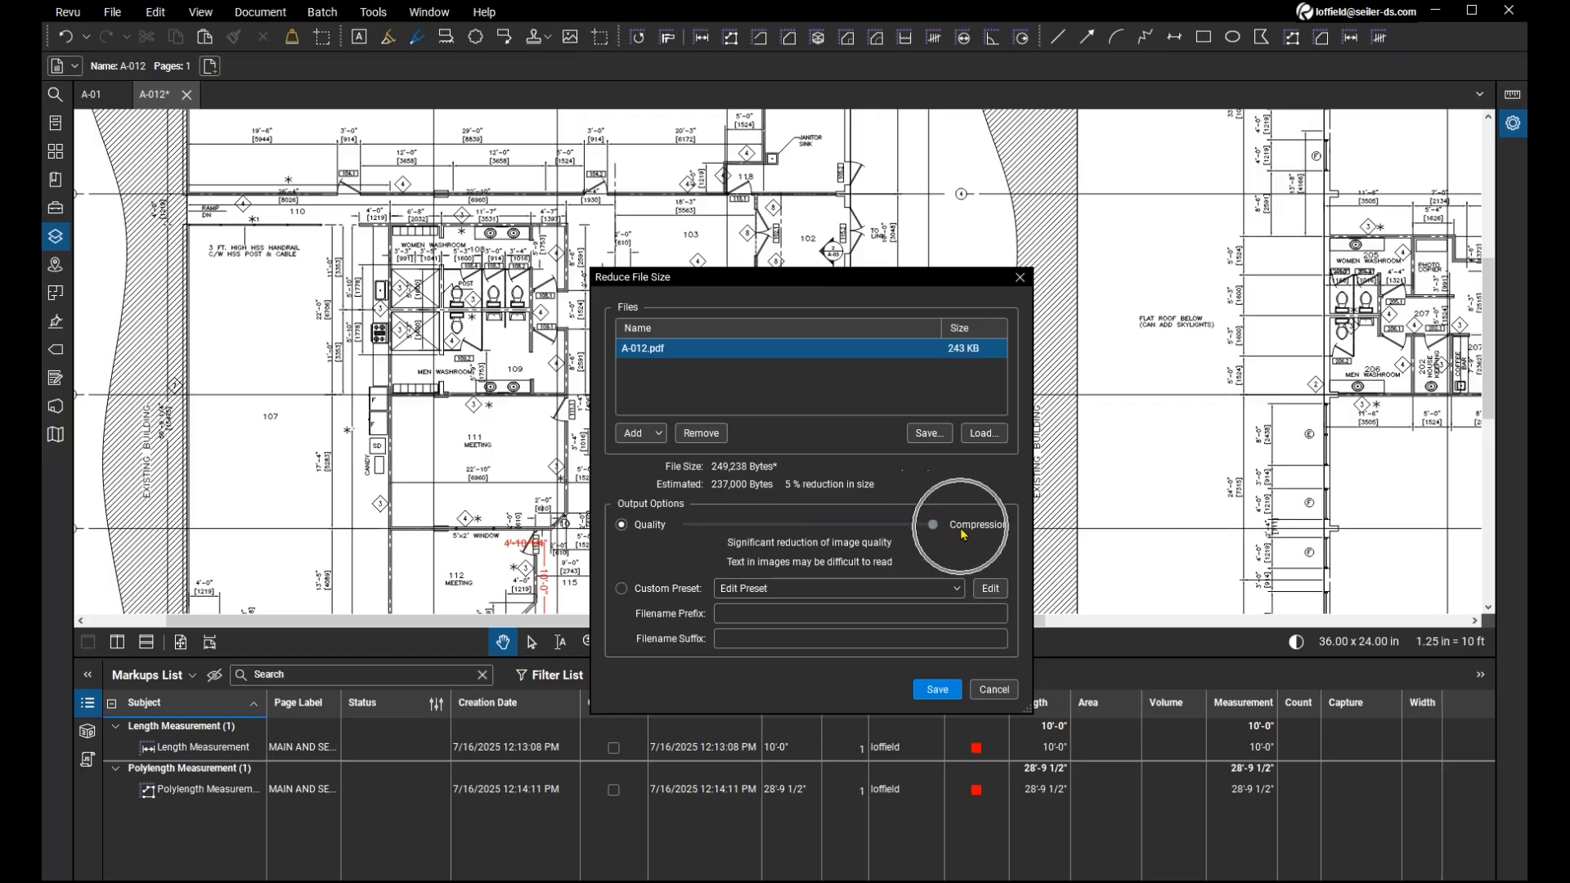
pyautogui.moveTo(932, 525); pyautogui.dragTo(894, 532)
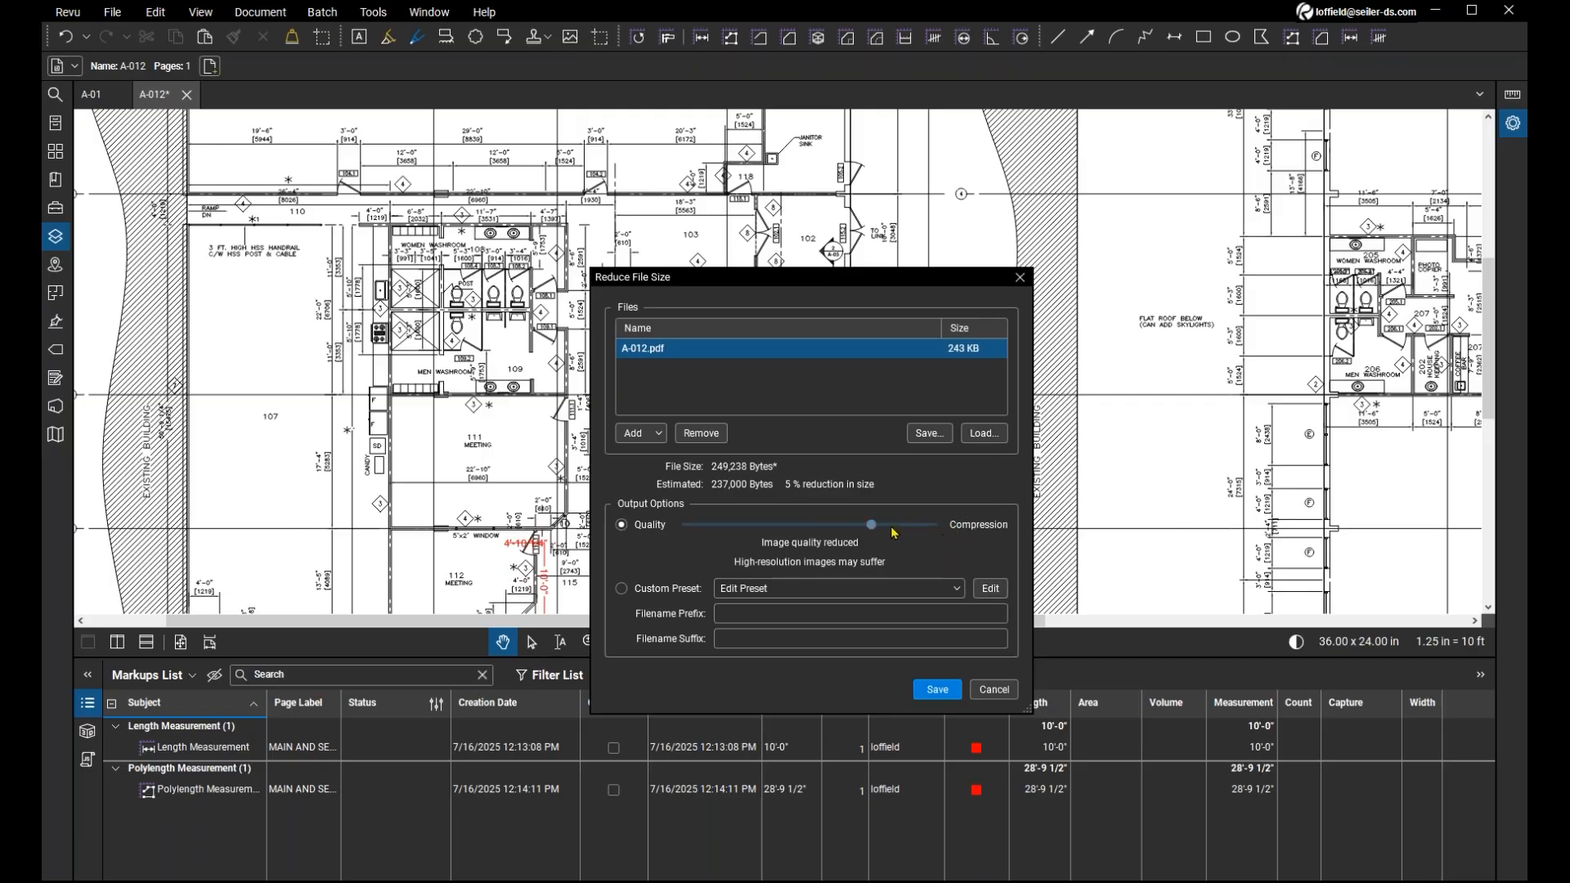
pyautogui.click(951, 534)
pyautogui.moveTo(871, 530); pyautogui.dragTo(937, 533)
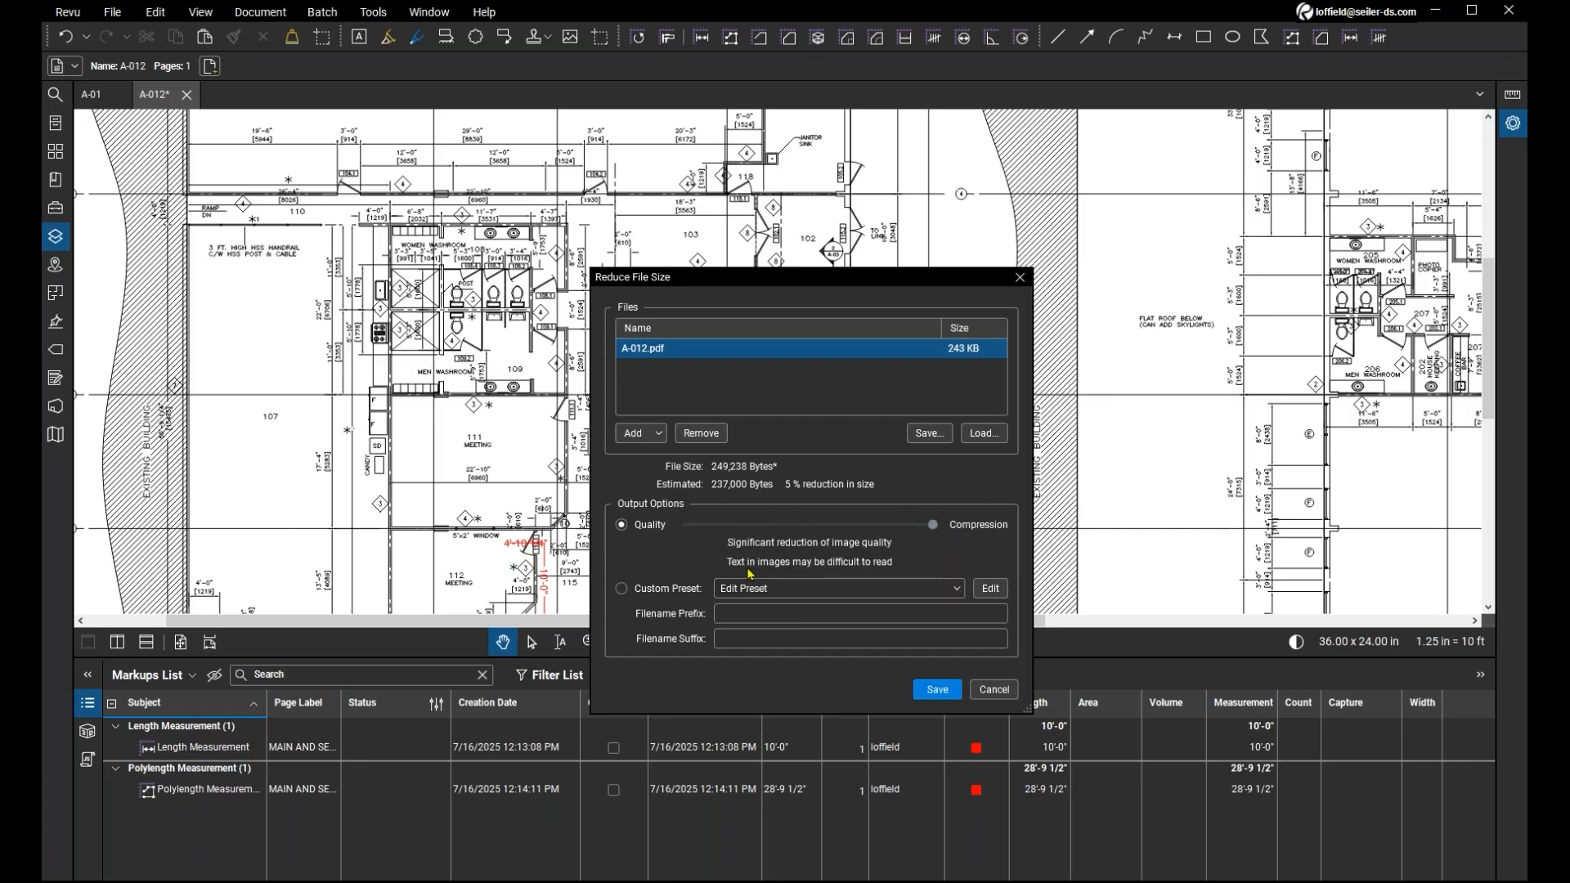
# Return the reduction level to the recommended balance of image retention and file size.
pyautogui.press('ctrl')
pyautogui.moveTo(934, 526); pyautogui.dragTo(814, 543)
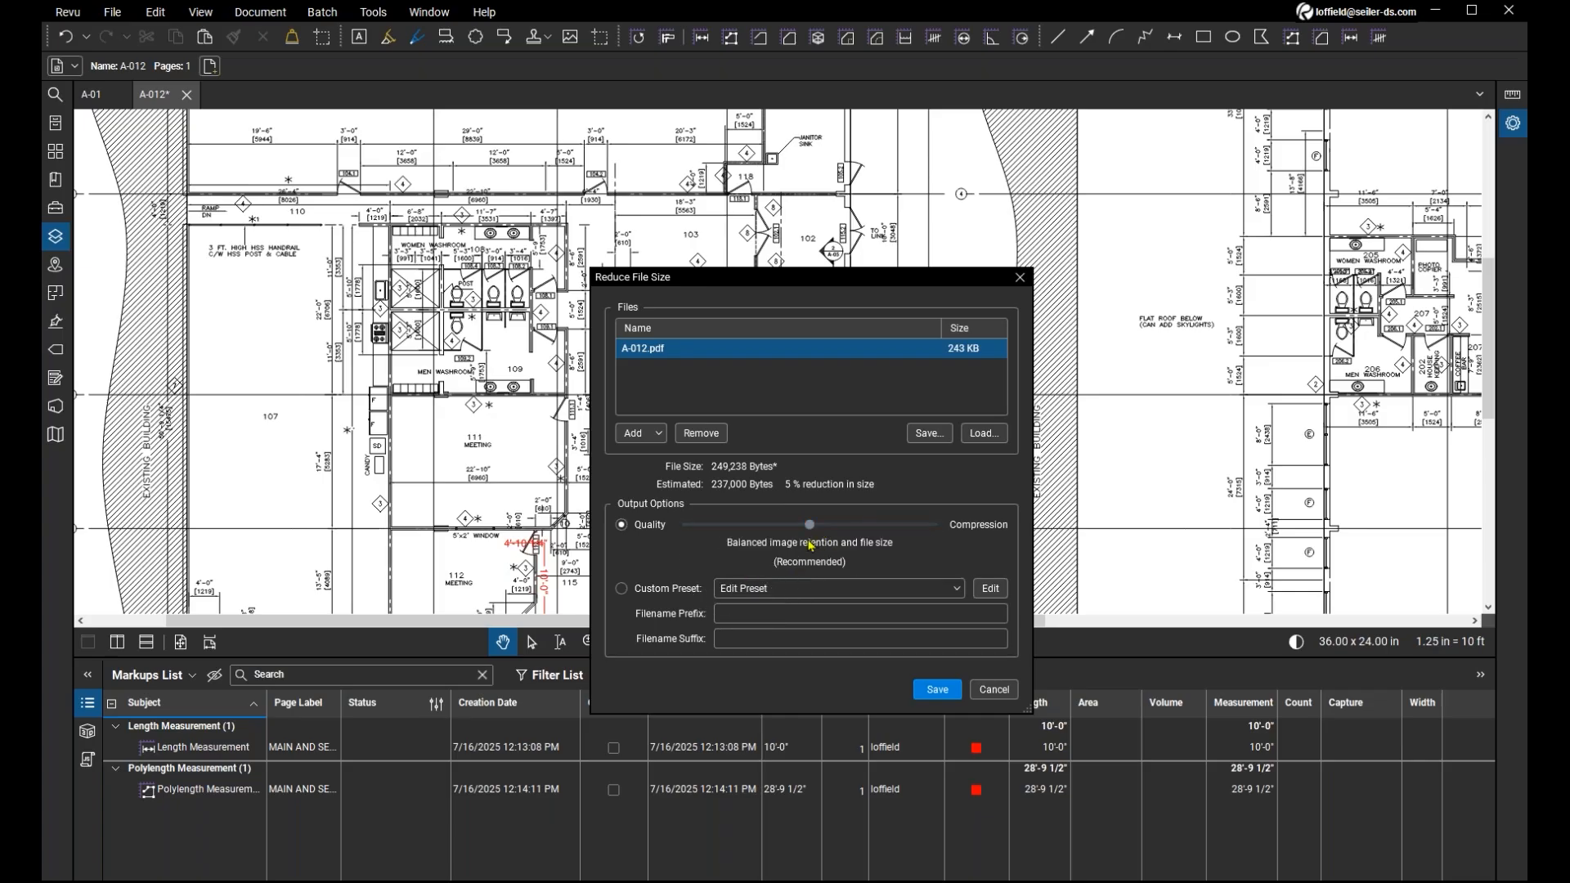
pyautogui.press('ctrl')
pyautogui.press('ctrl')
pyautogui.press('ctrl')
pyautogui.press('ctrl')
pyautogui.press('ctrl')
pyautogui.press('ctrl')
# Start saving the reduced A-012.pdf, cancel overwriting the existing file, and leave Reduce File Size without saving.
pyautogui.moveTo(693, 283); pyautogui.dragTo(685, 249)
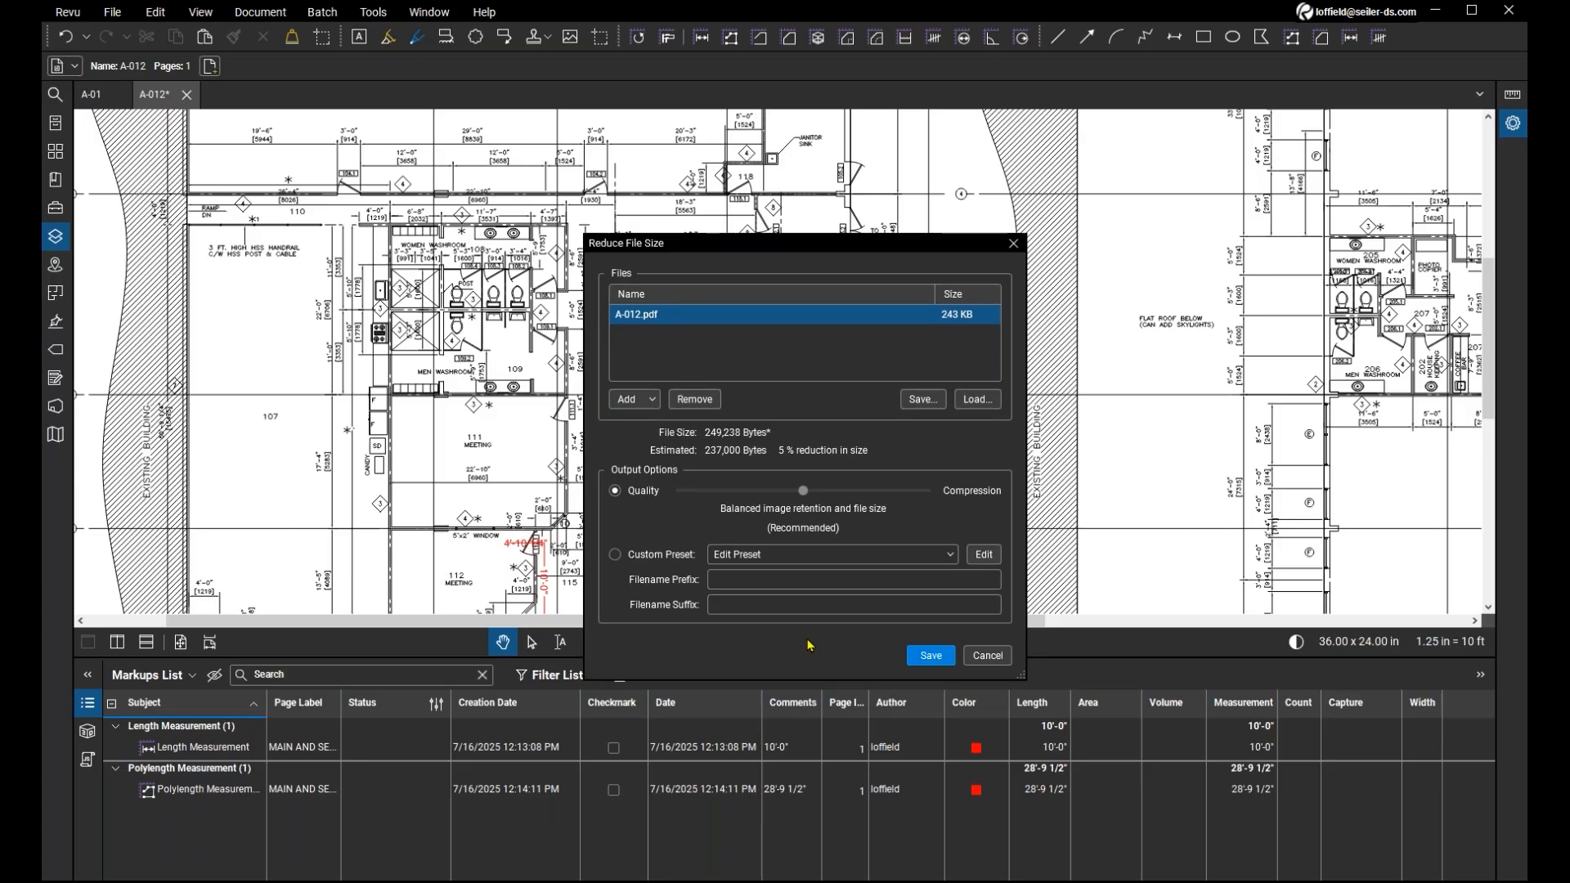
pyautogui.press('ctrl')
pyautogui.click(914, 656)
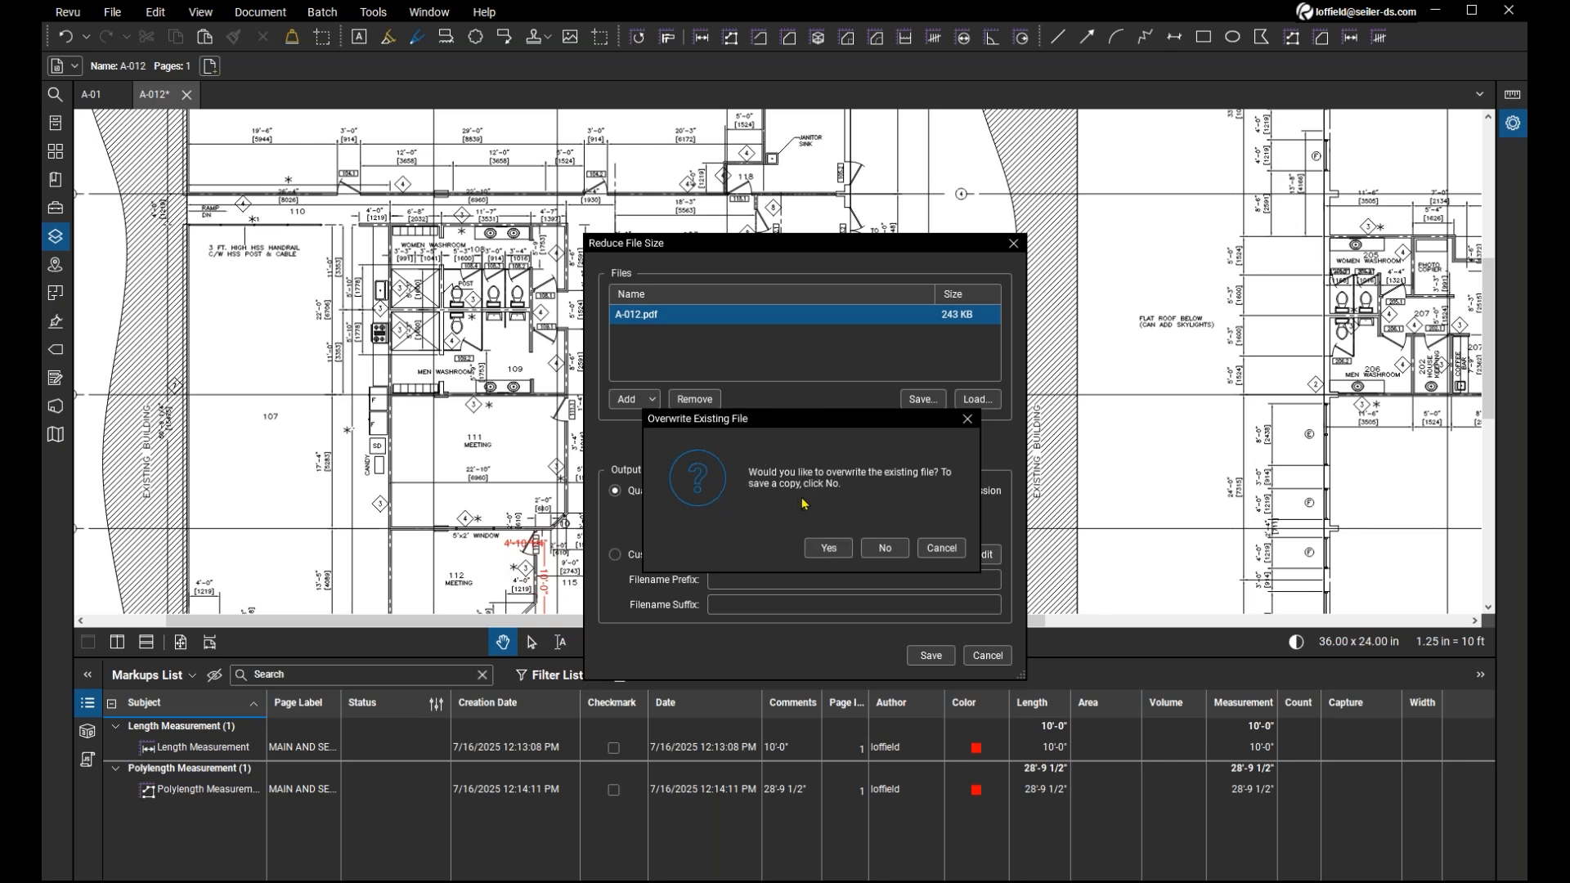
pyautogui.click(943, 548)
pyautogui.click(985, 656)
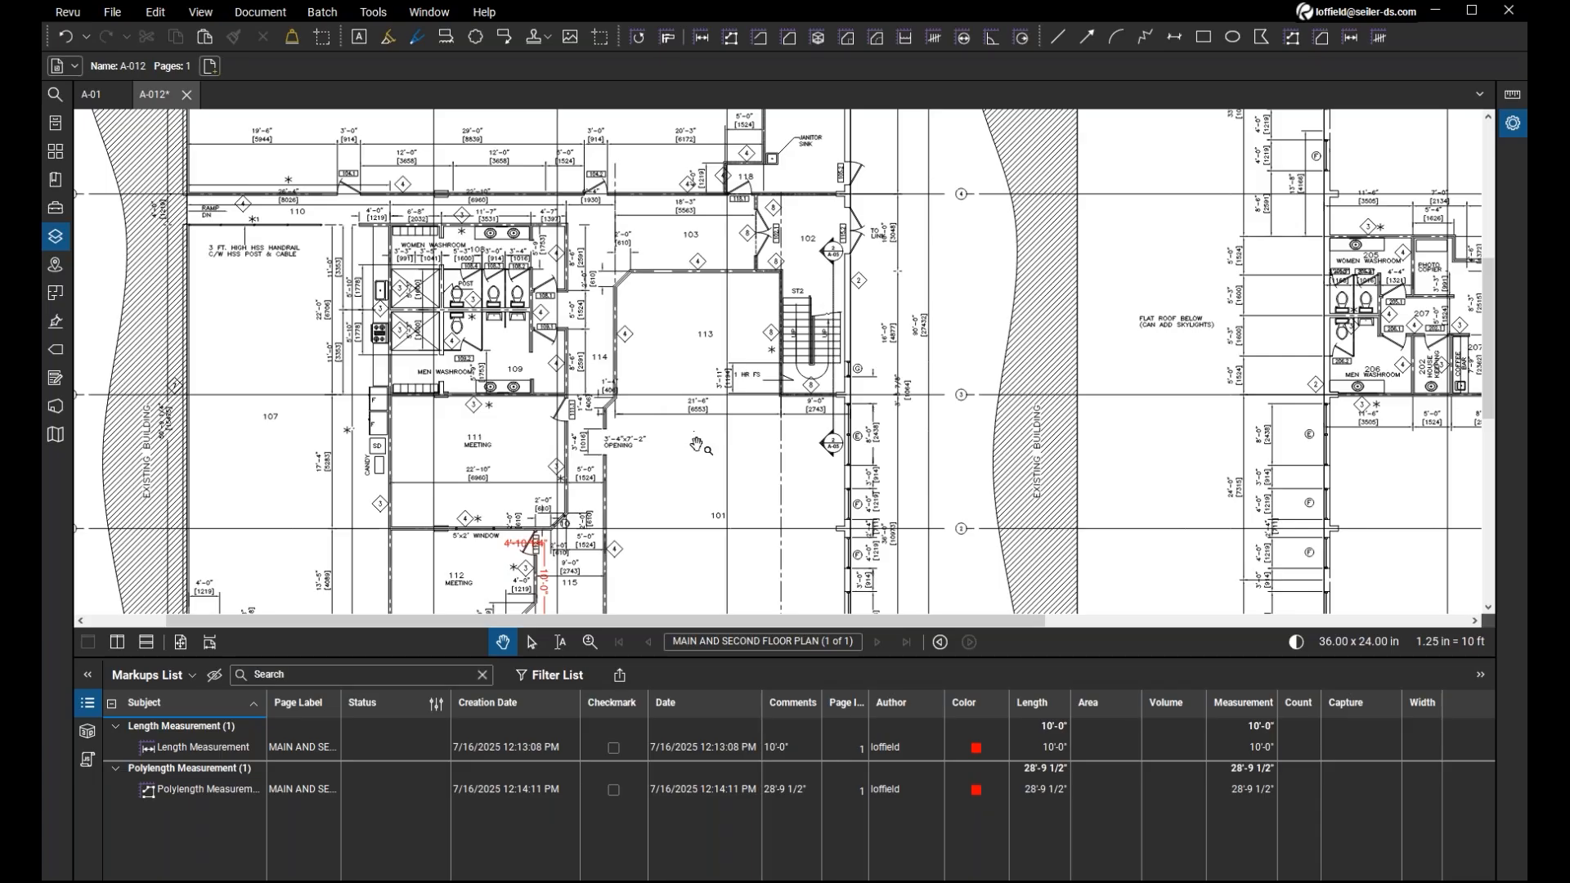
# Check the layer list of A-012, close it, and display the Tool Chest.
pyautogui.moveTo(710, 466); pyautogui.dragTo(759, 480)
pyautogui.scroll(4, 701, 454)
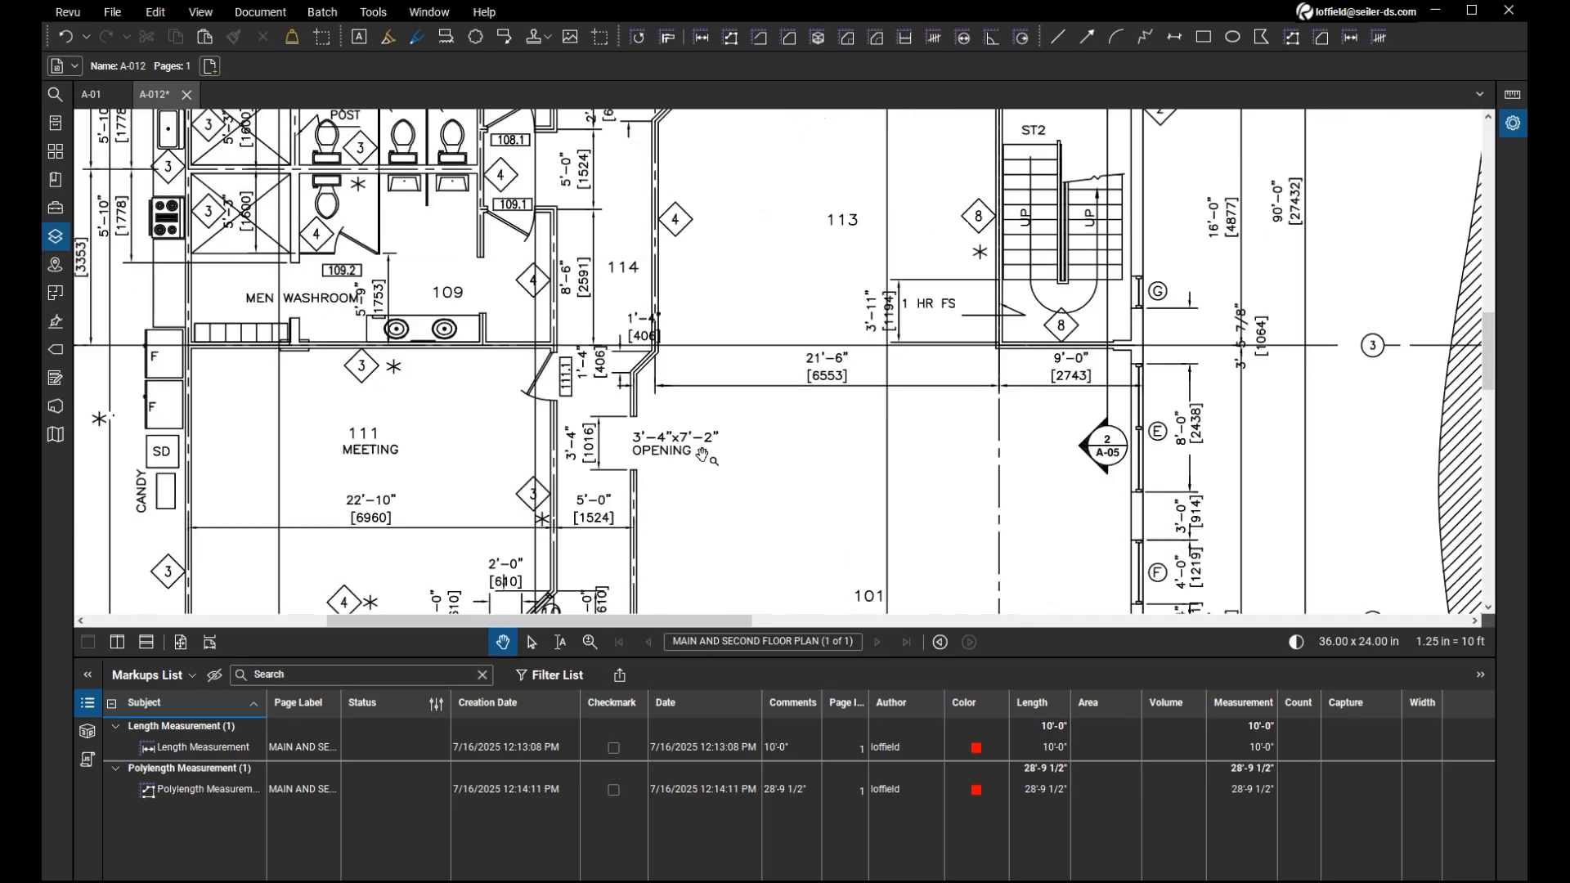
pyautogui.scroll(-2, 701, 454)
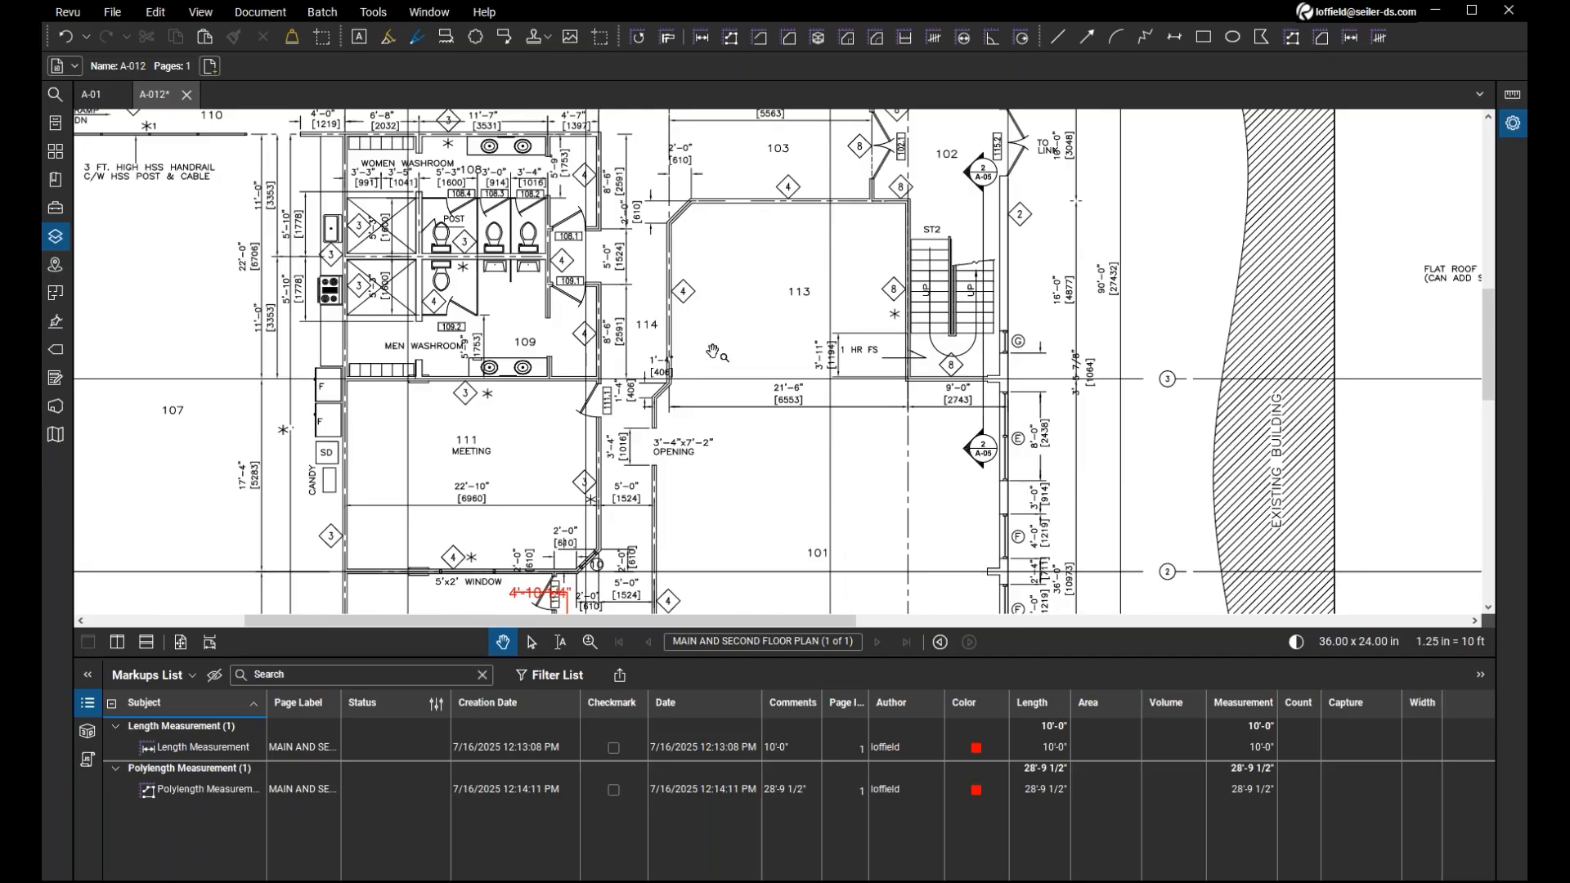
pyautogui.moveTo(712, 352); pyautogui.dragTo(835, 454)
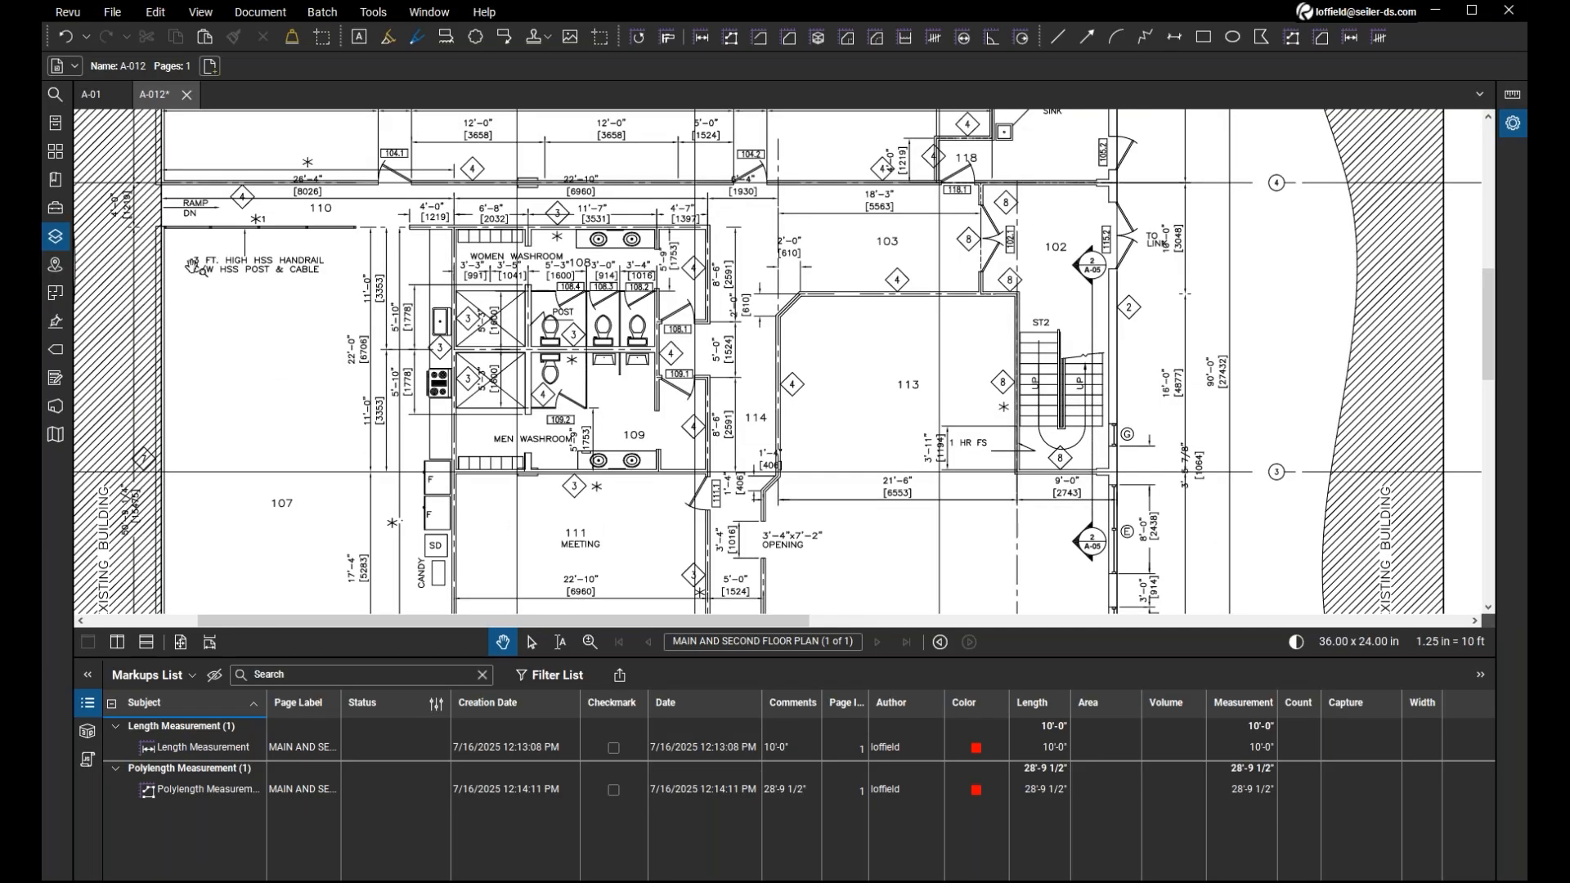
pyautogui.click(56, 237)
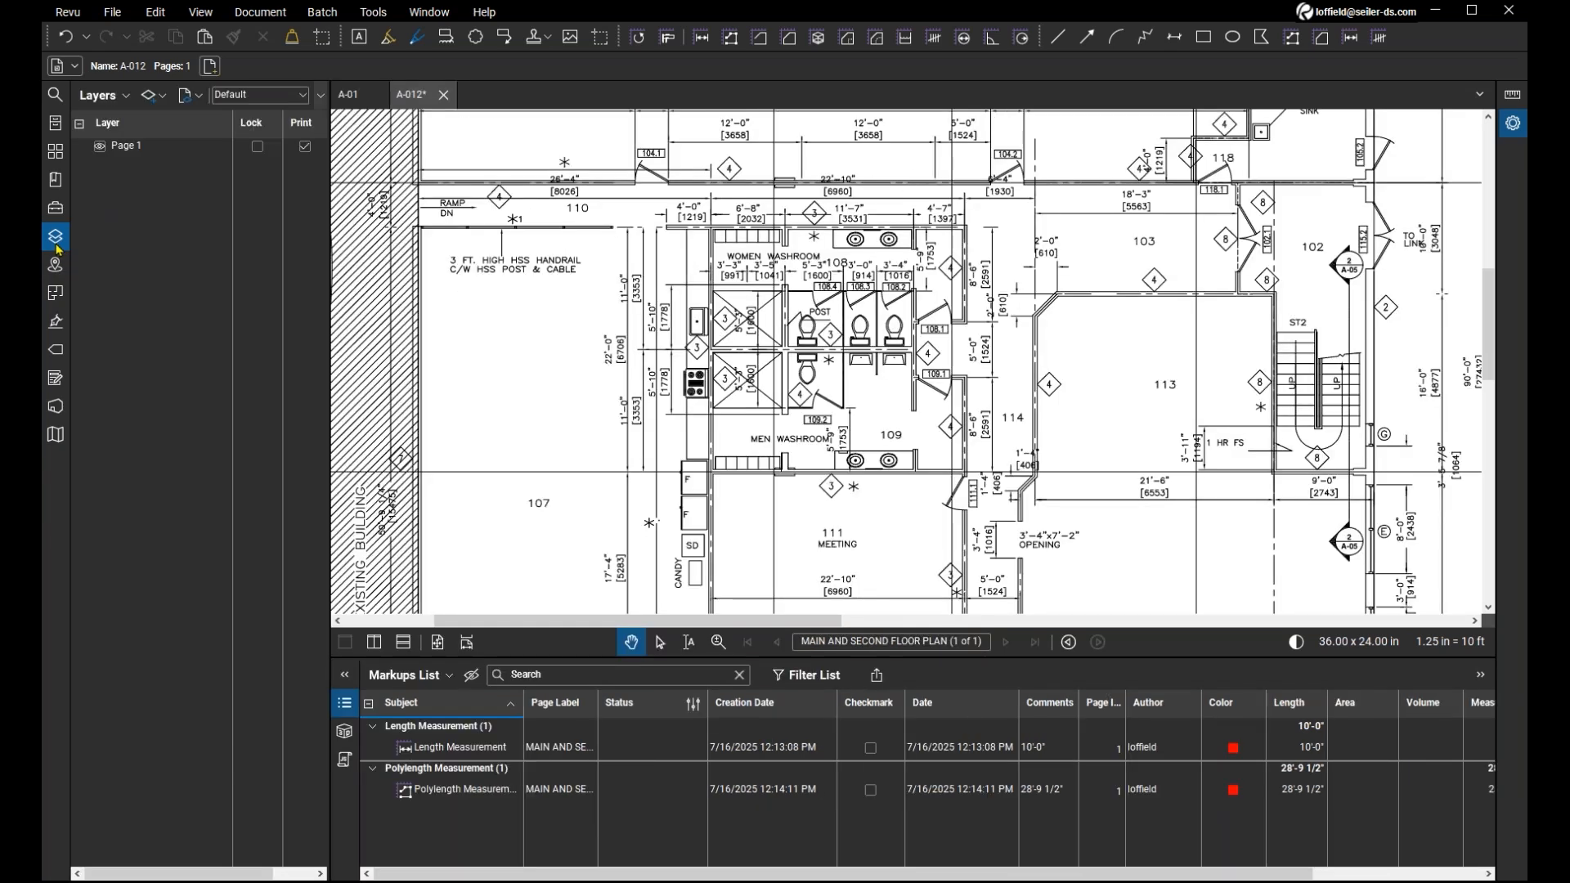
pyautogui.click(57, 240)
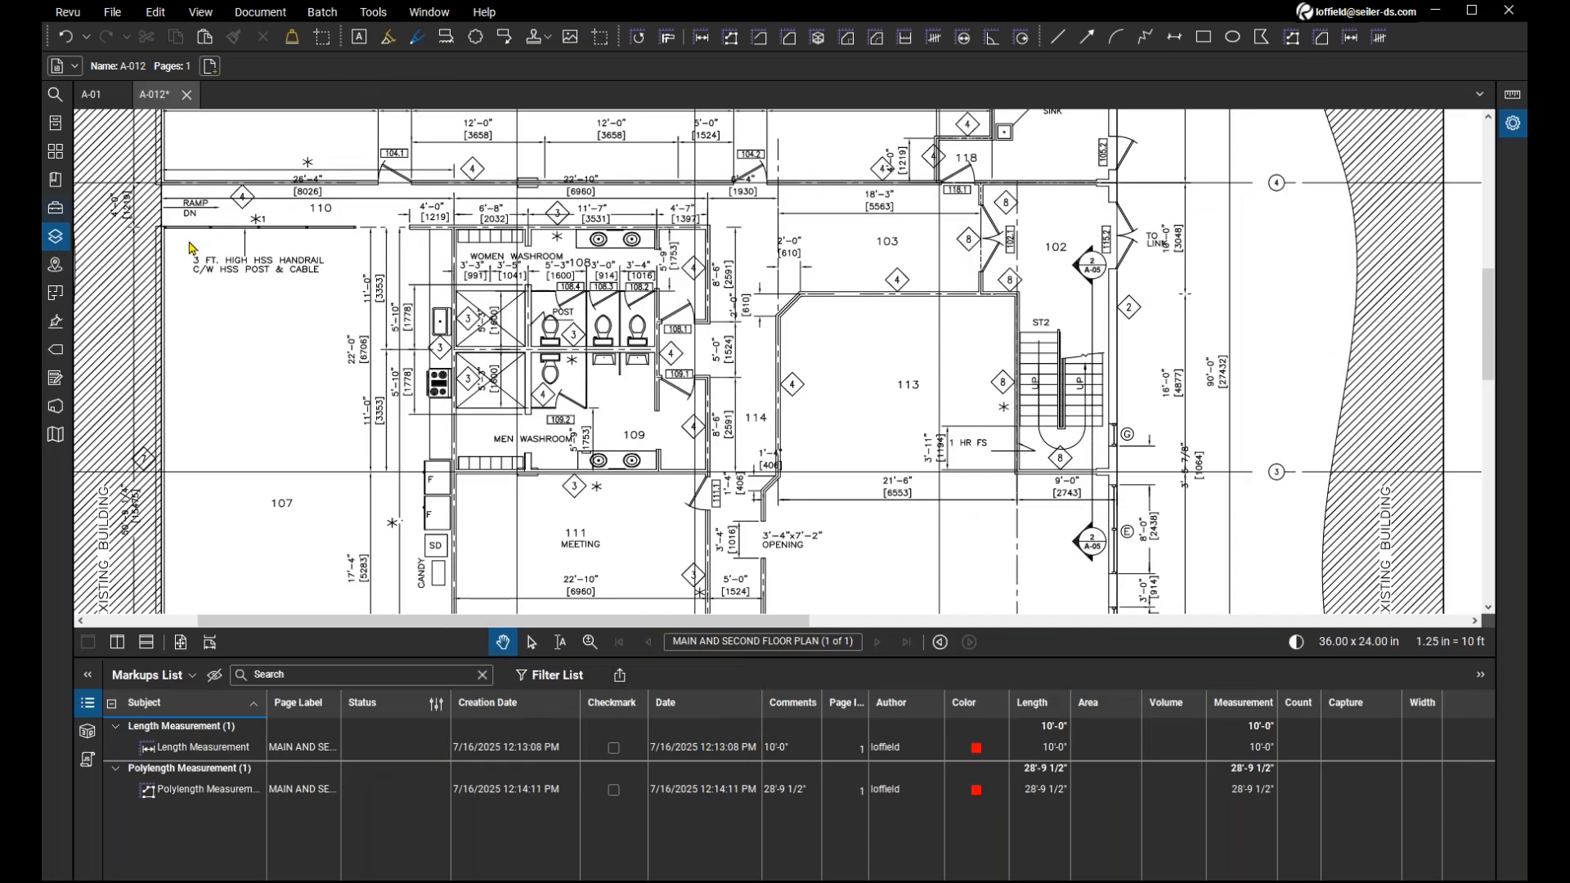
pyautogui.click(56, 208)
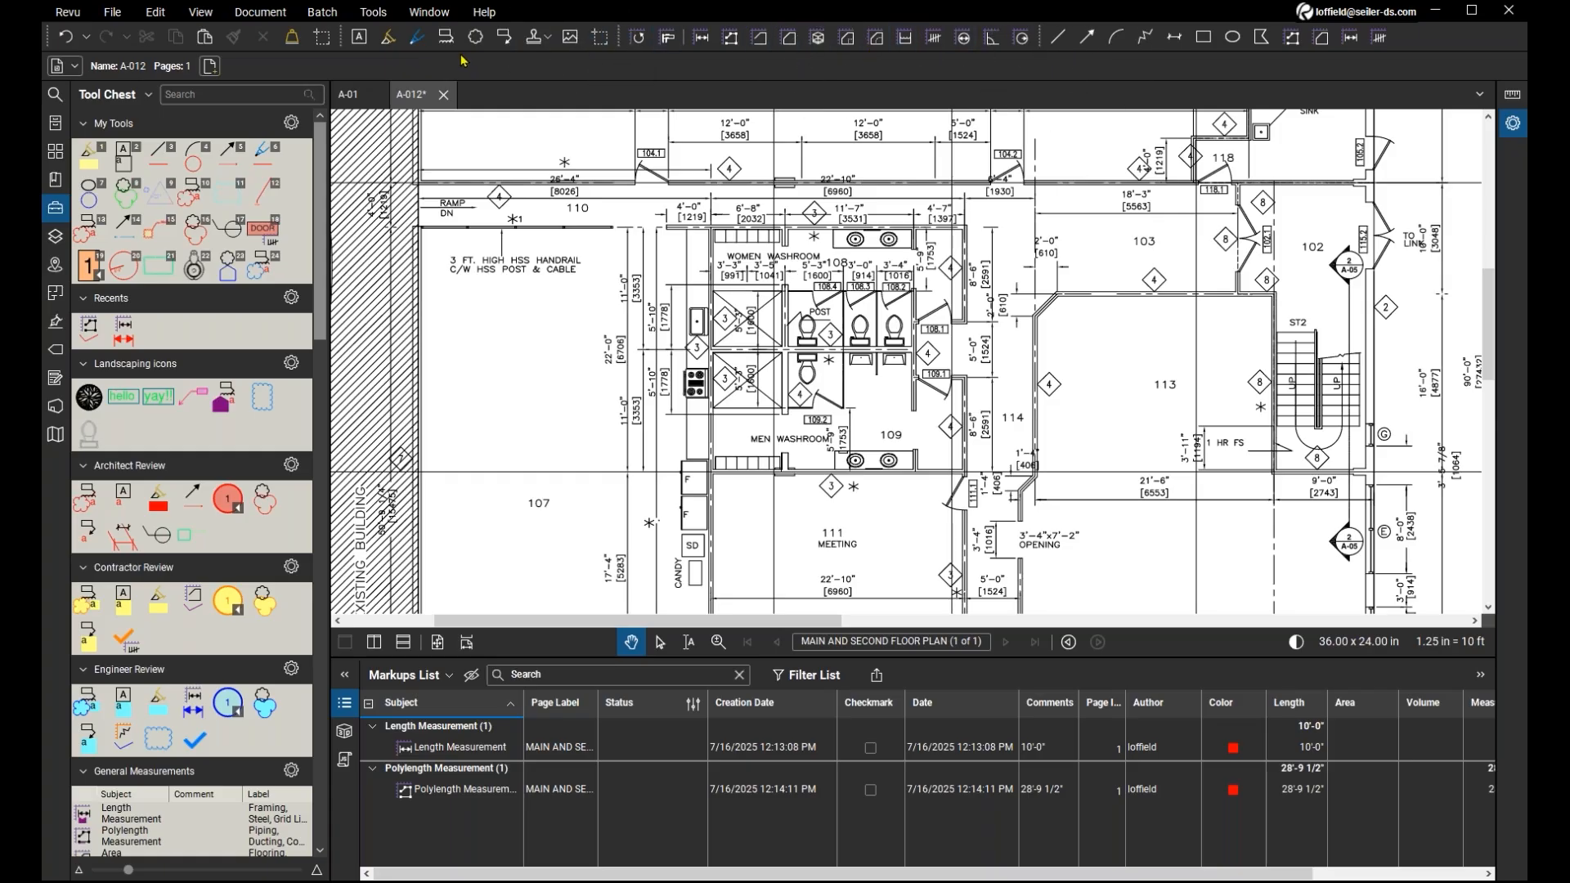
# Look through the markup tools and available toolbars, enabling the Rotation toolbar and disabling it again.
pyautogui.click(373, 13)
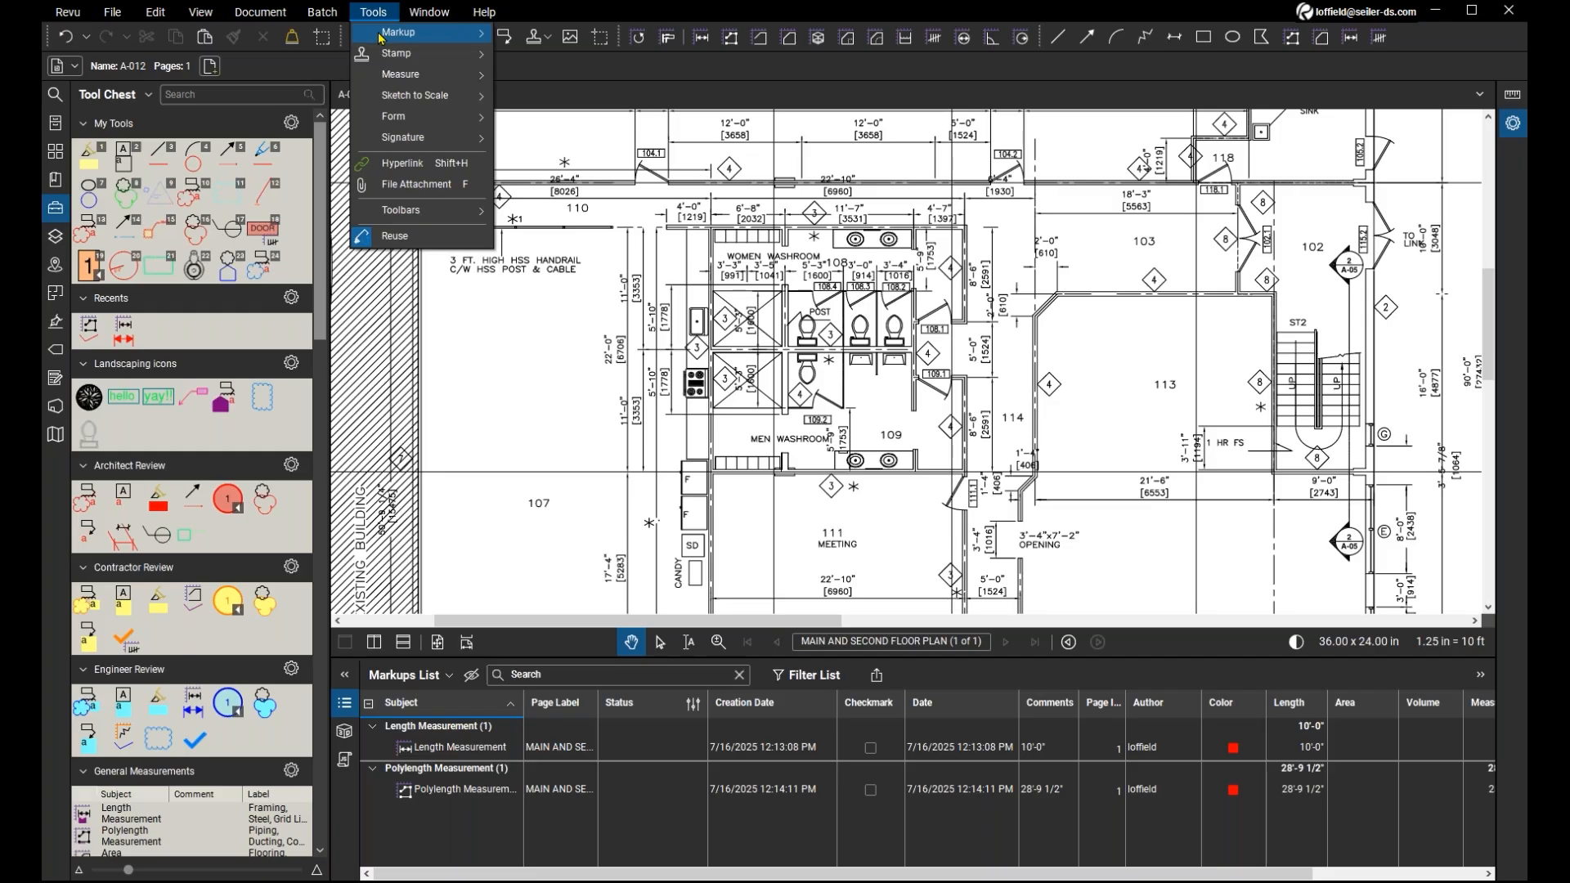
pyautogui.moveTo(381, 38)
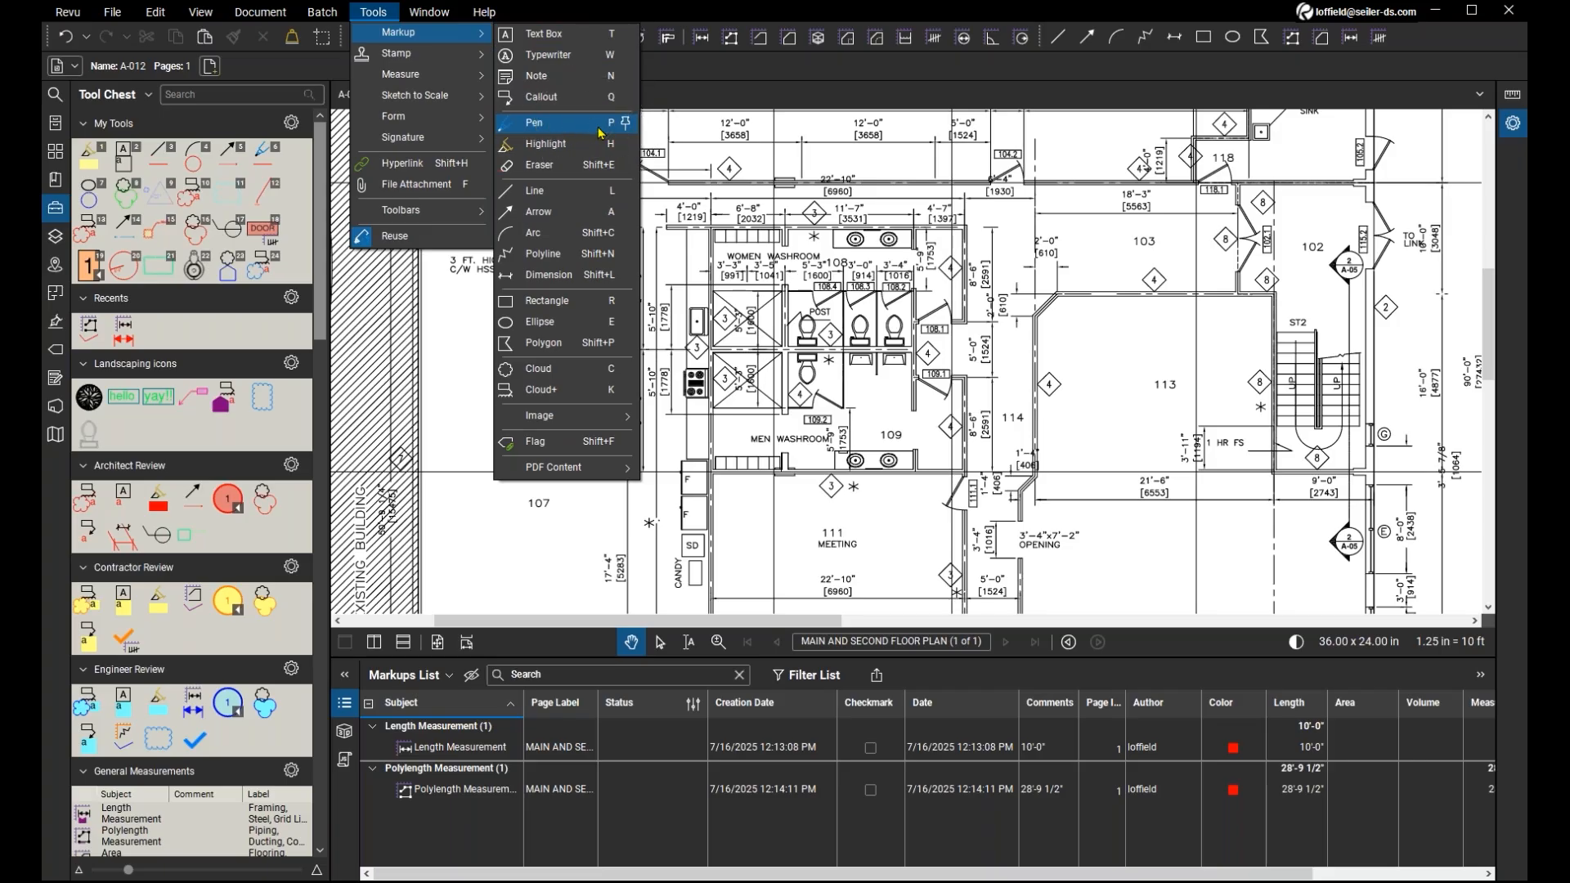
pyautogui.press('ctrl')
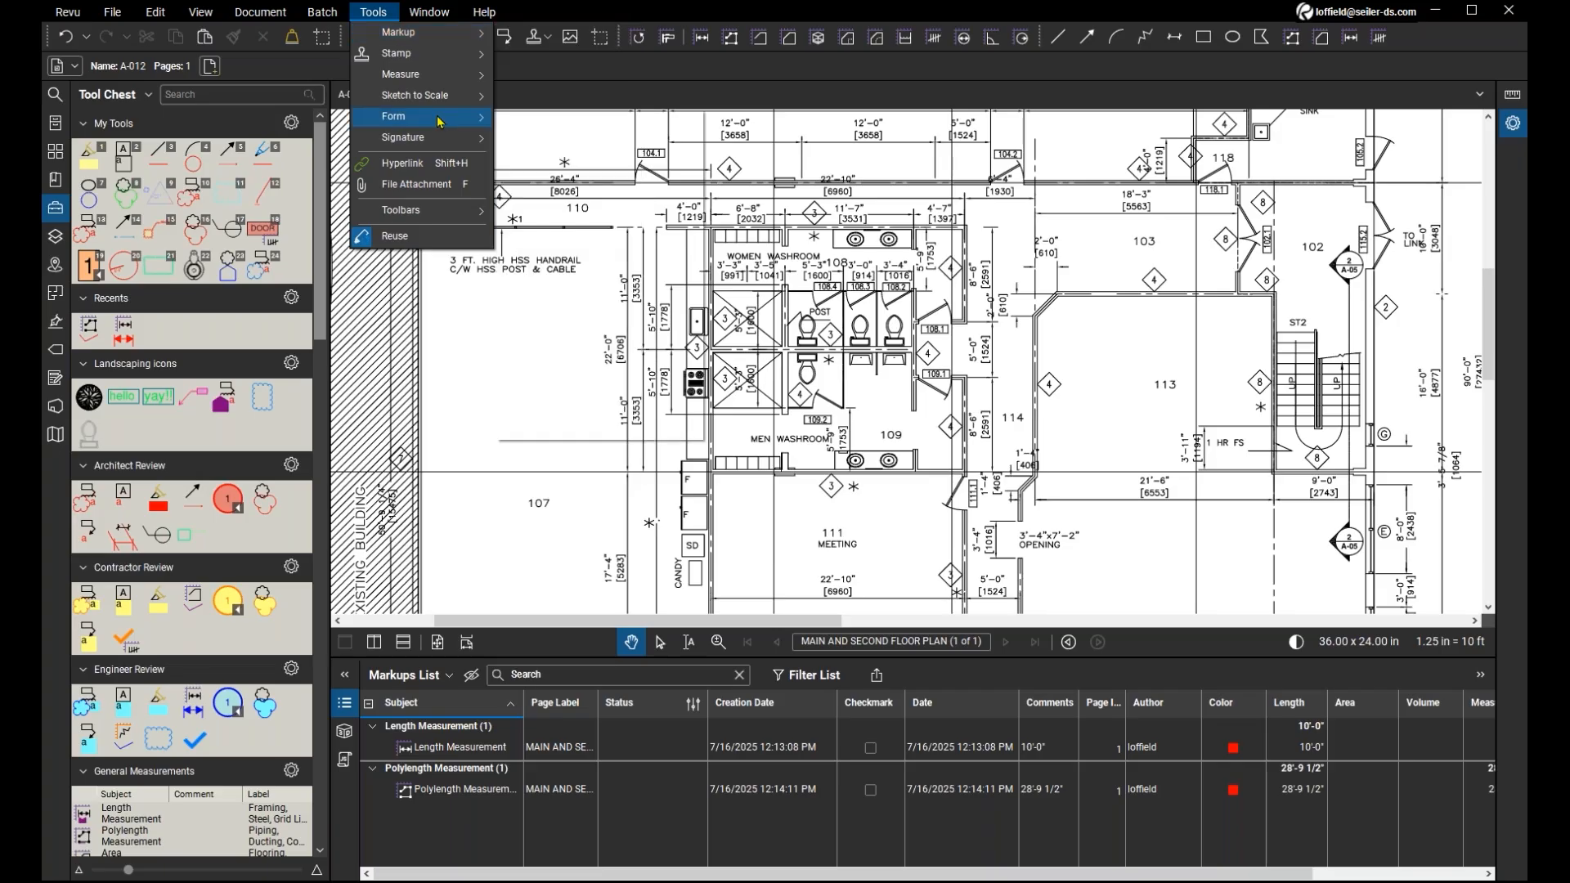
pyautogui.moveTo(435, 219)
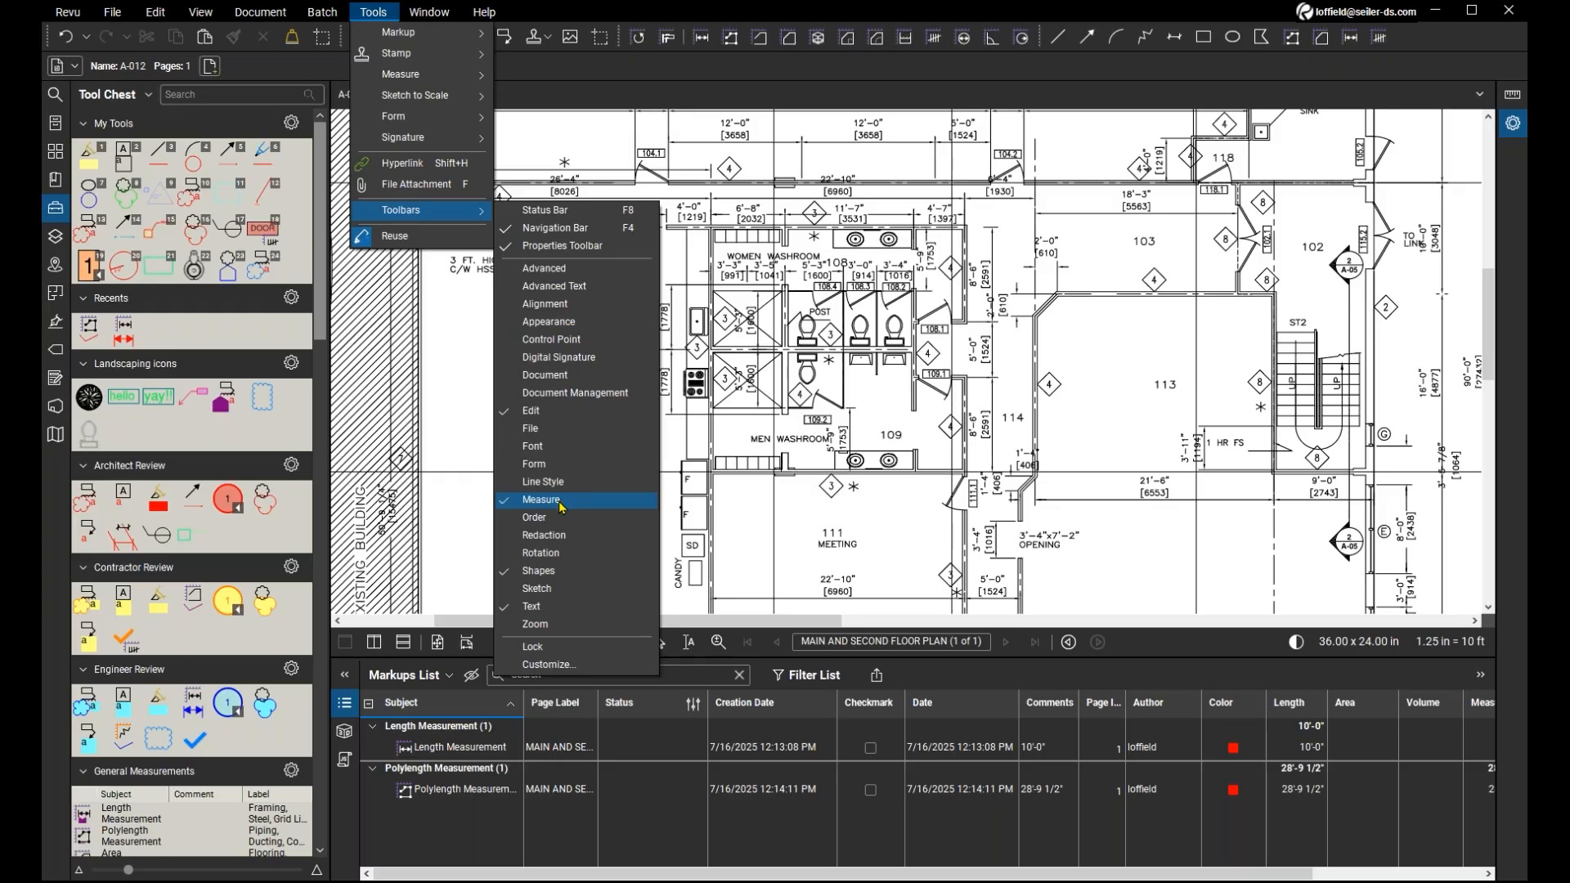
pyautogui.click(556, 553)
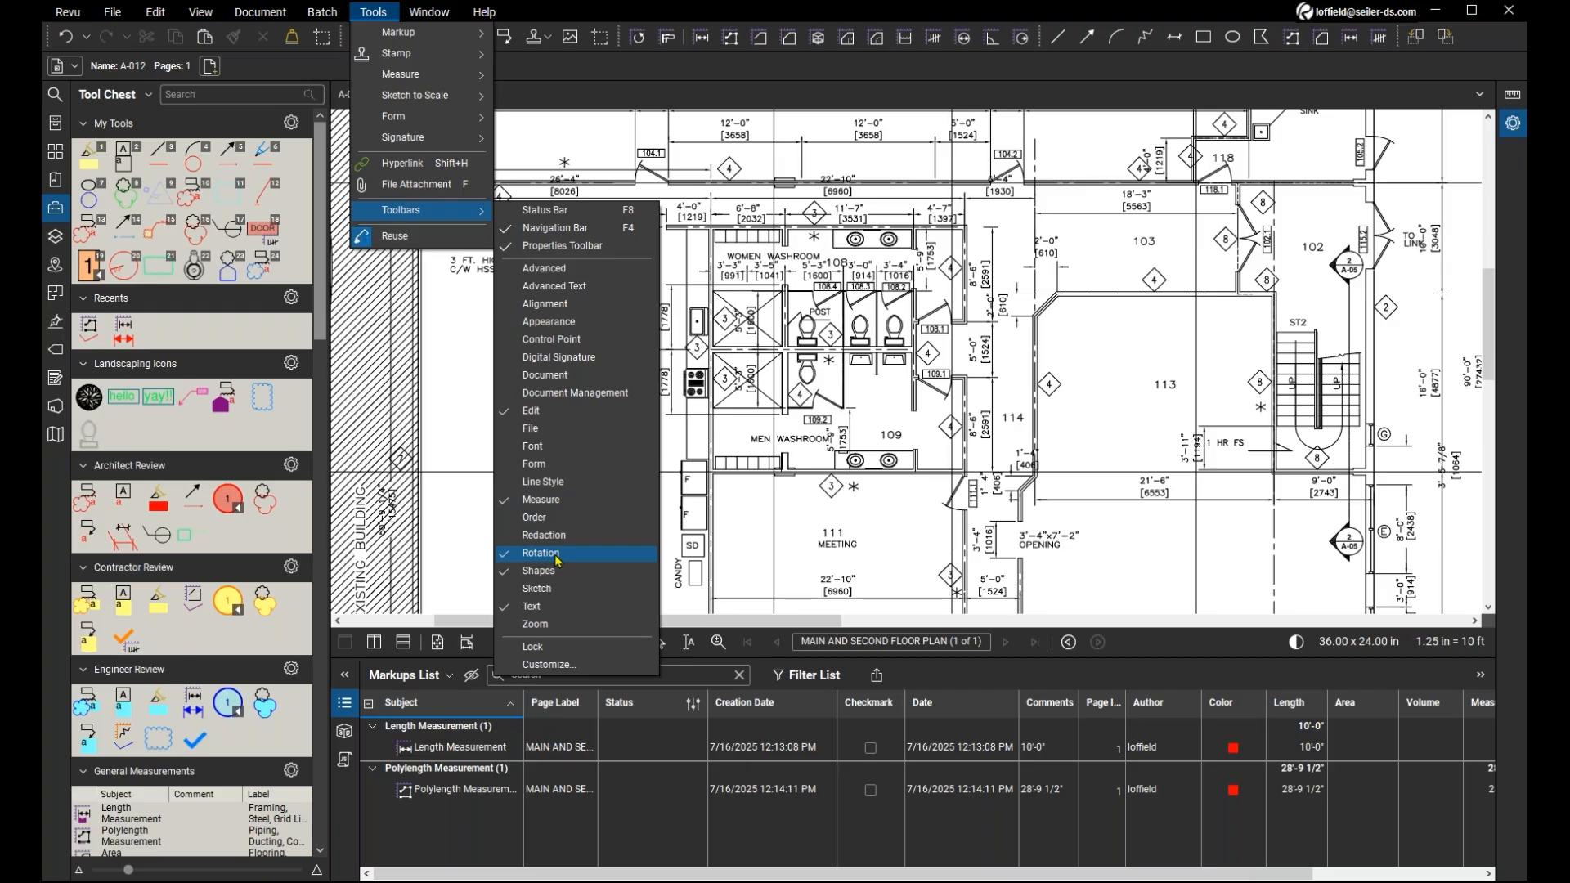
pyautogui.click(556, 561)
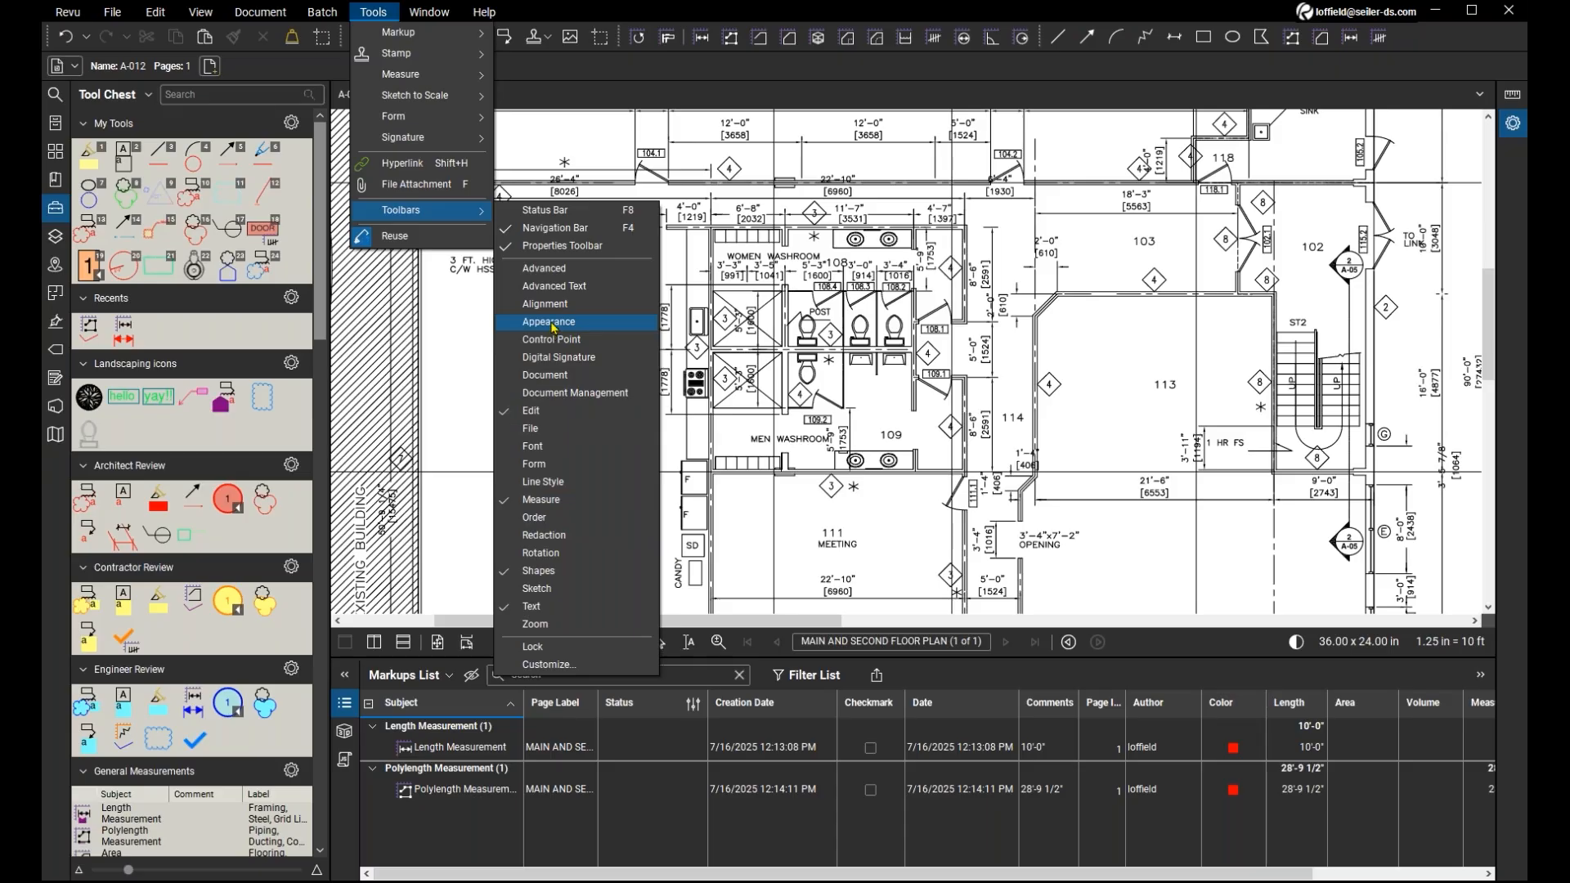
pyautogui.click(537, 66)
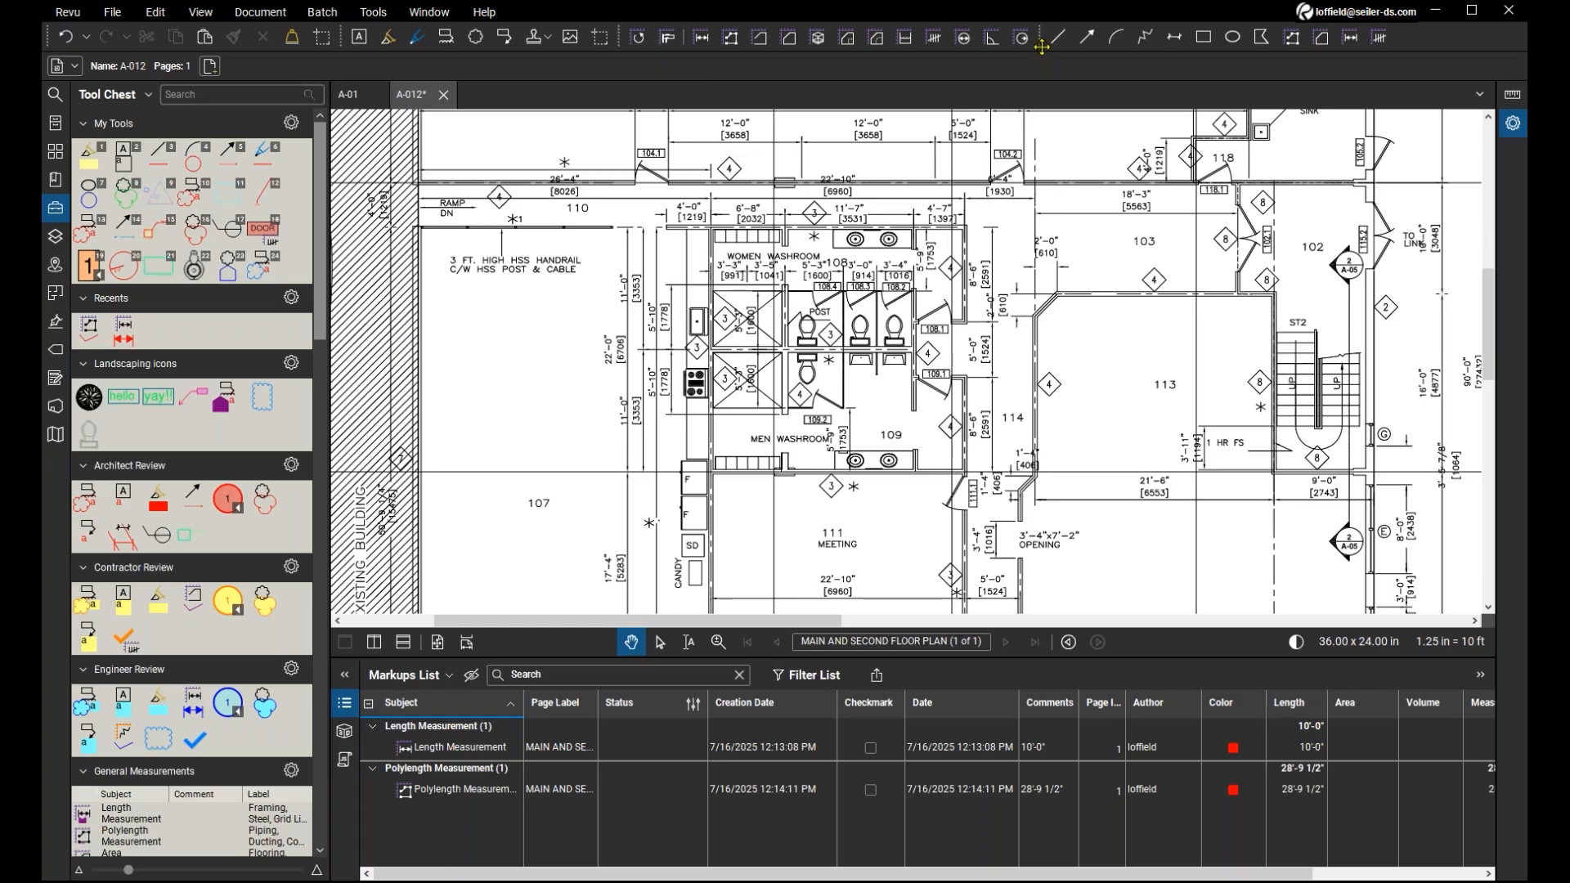
# Switch from the properties to the Measurements view and look through the available markup tools.
pyautogui.moveTo(1042, 47)
pyautogui.mouseDown()
pyautogui.moveTo(853, 72)
pyautogui.moveTo(1050, 38)
pyautogui.mouseUp()
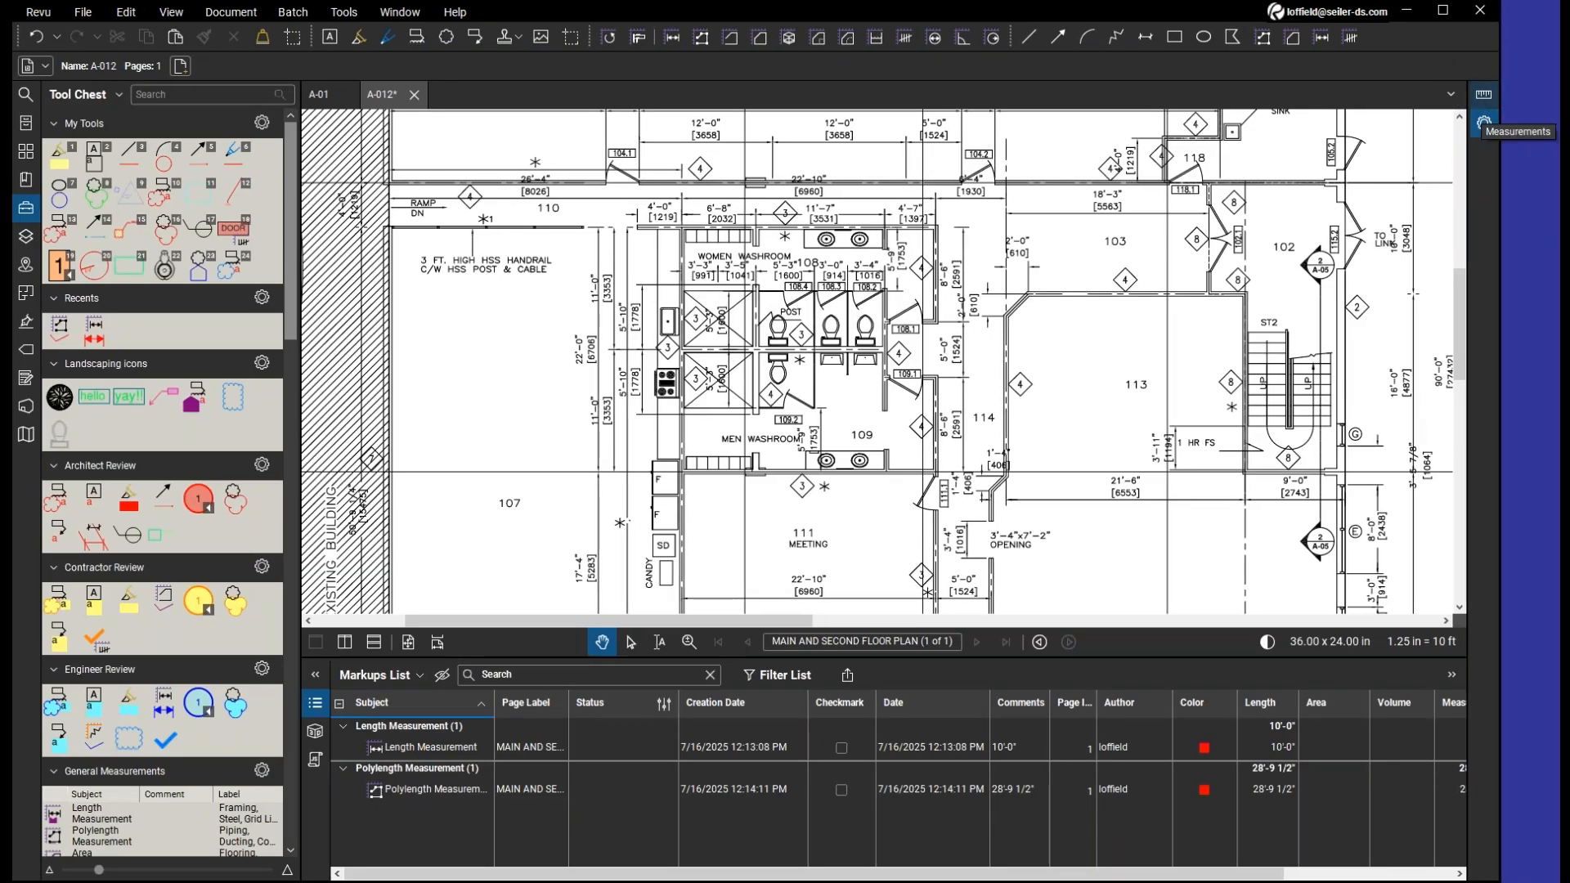
pyautogui.click(1482, 118)
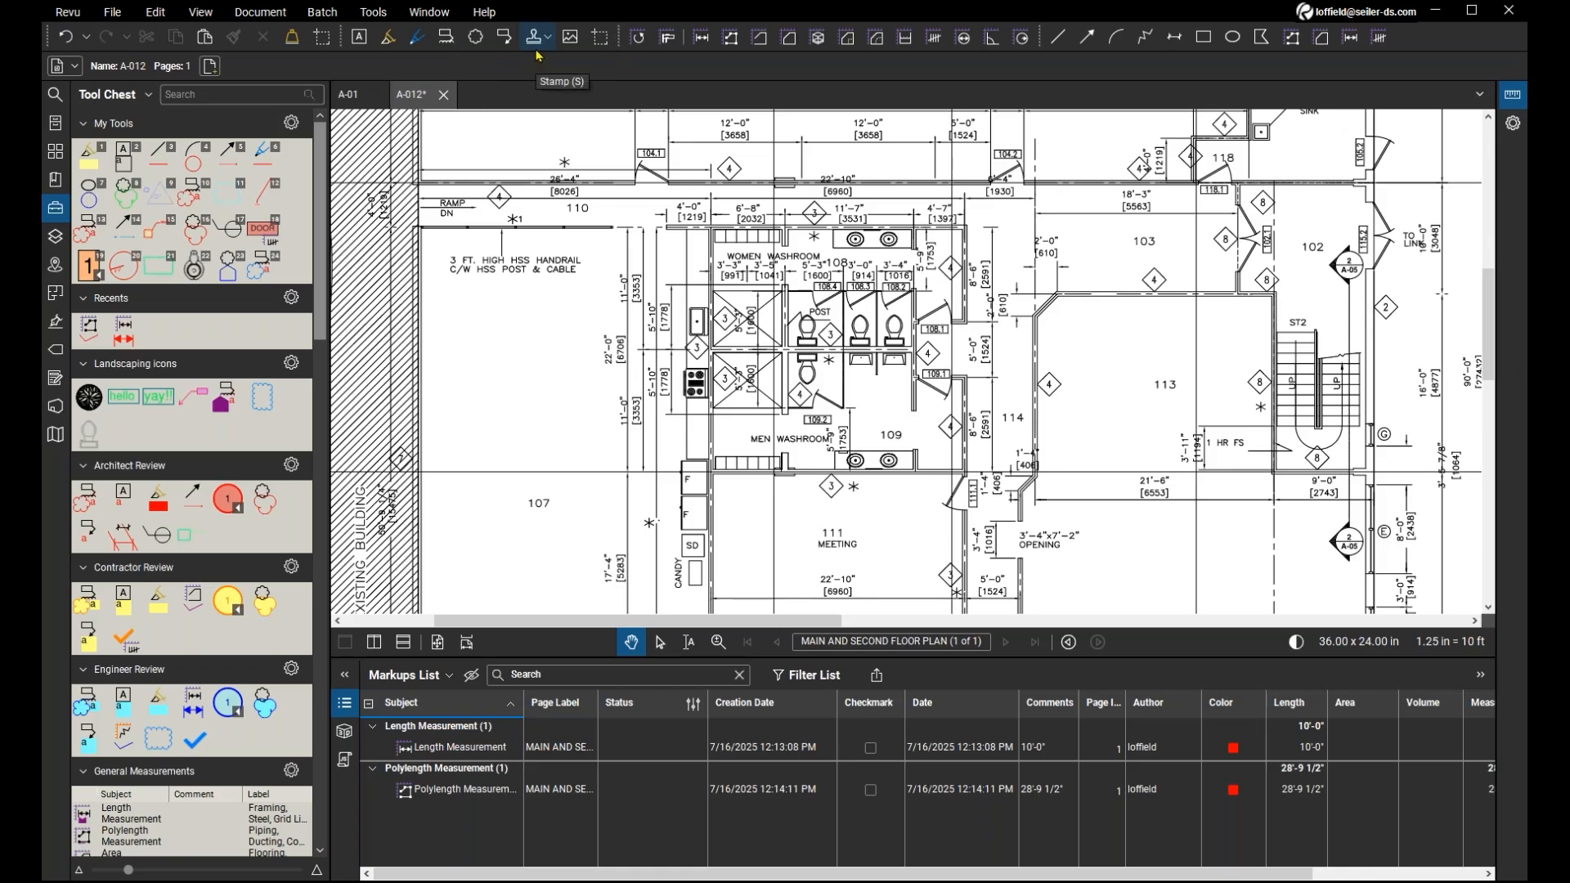
pyautogui.click(373, 11)
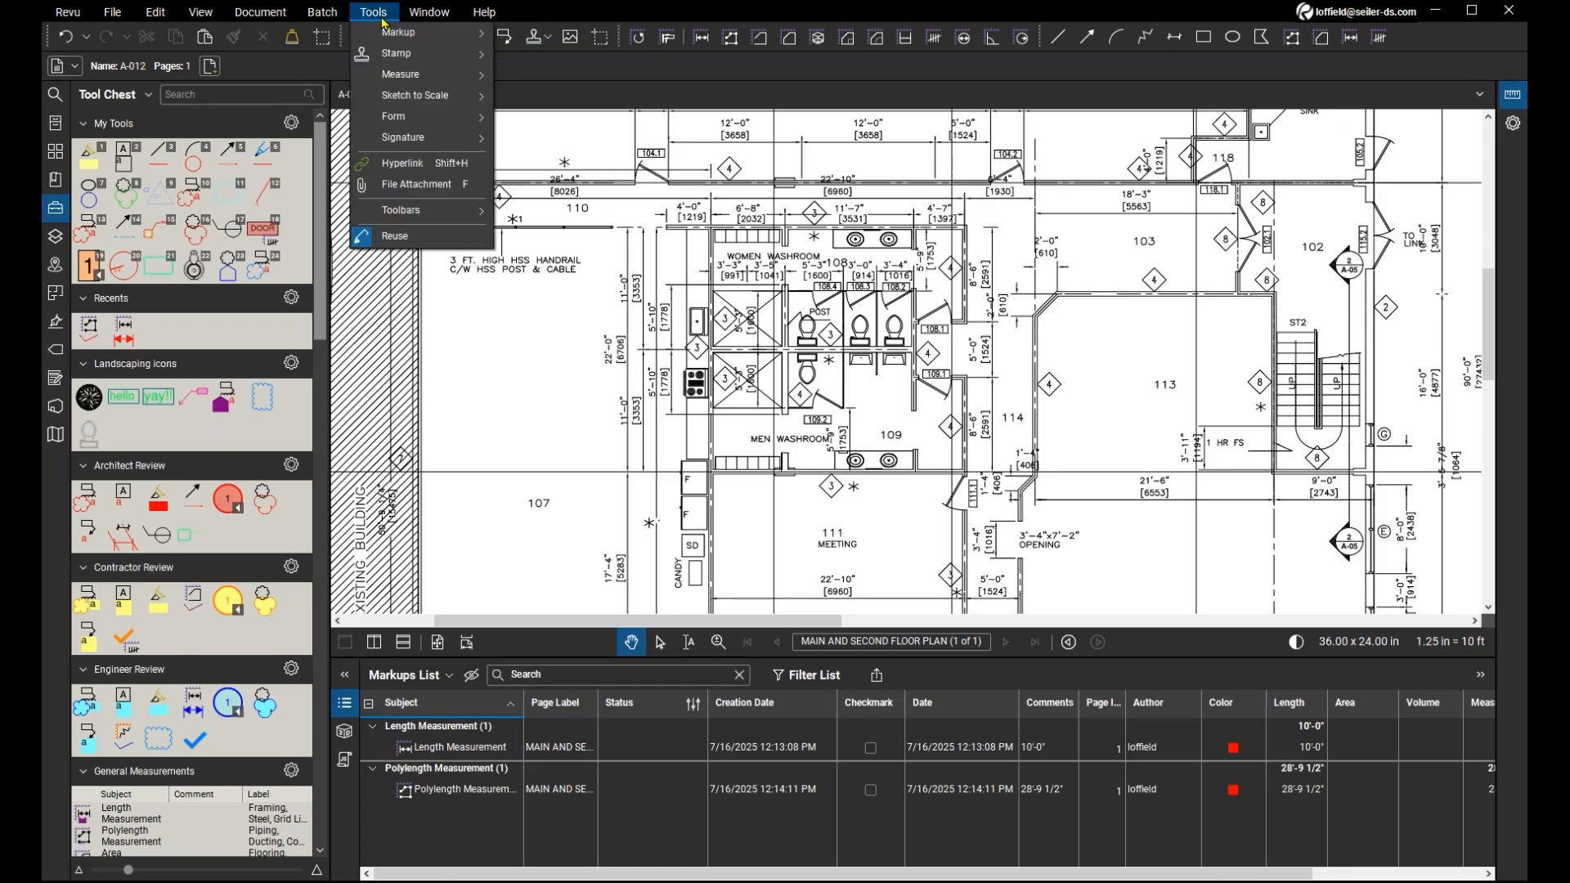
pyautogui.moveTo(386, 33)
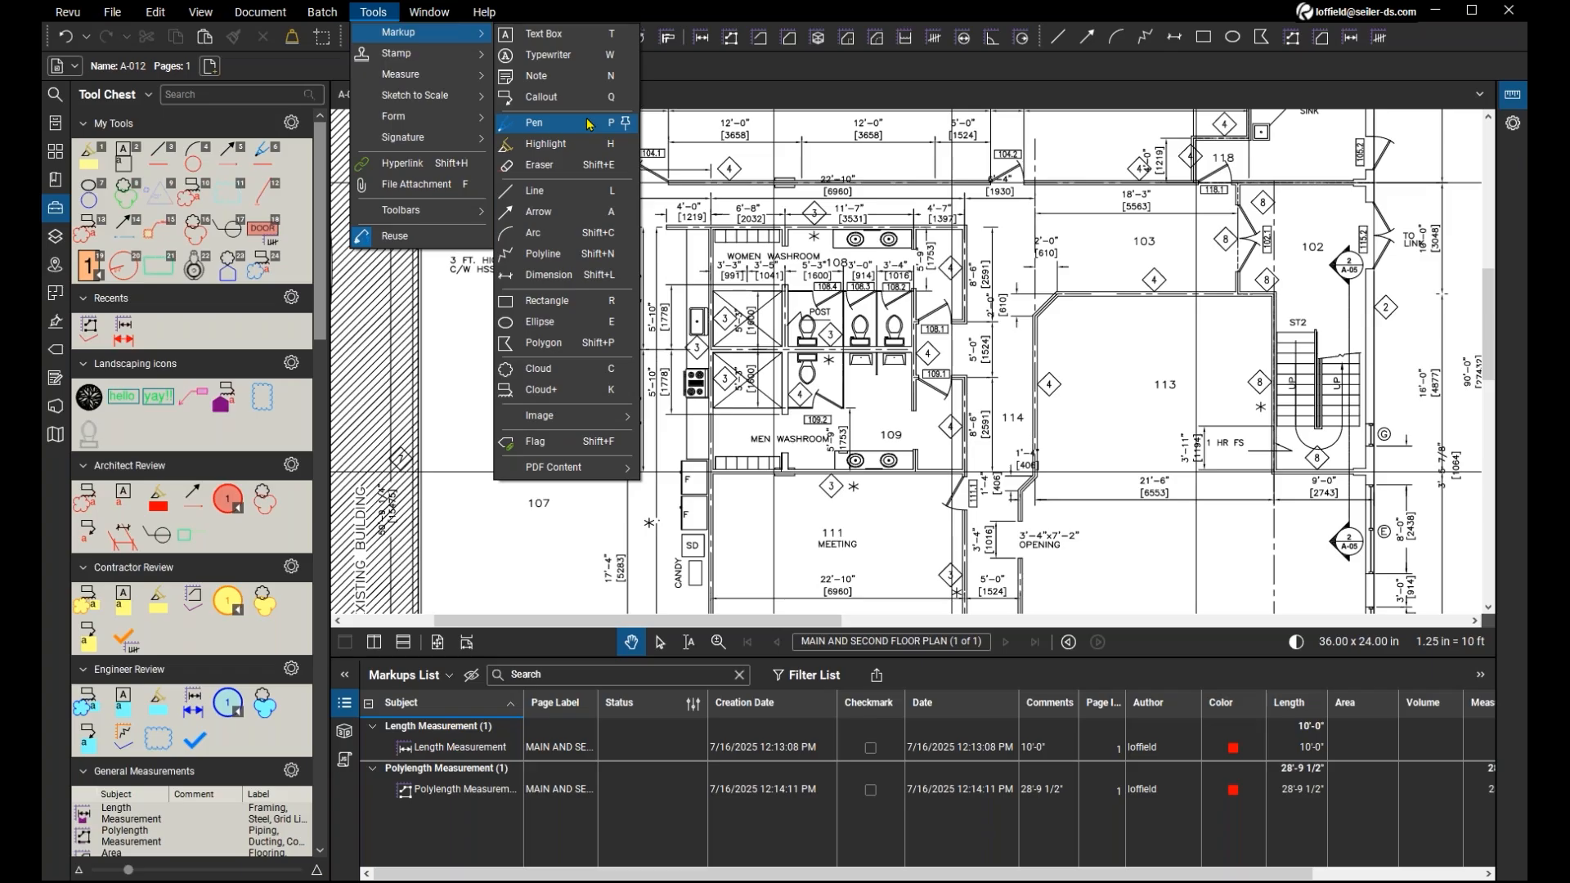
pyautogui.click(695, 89)
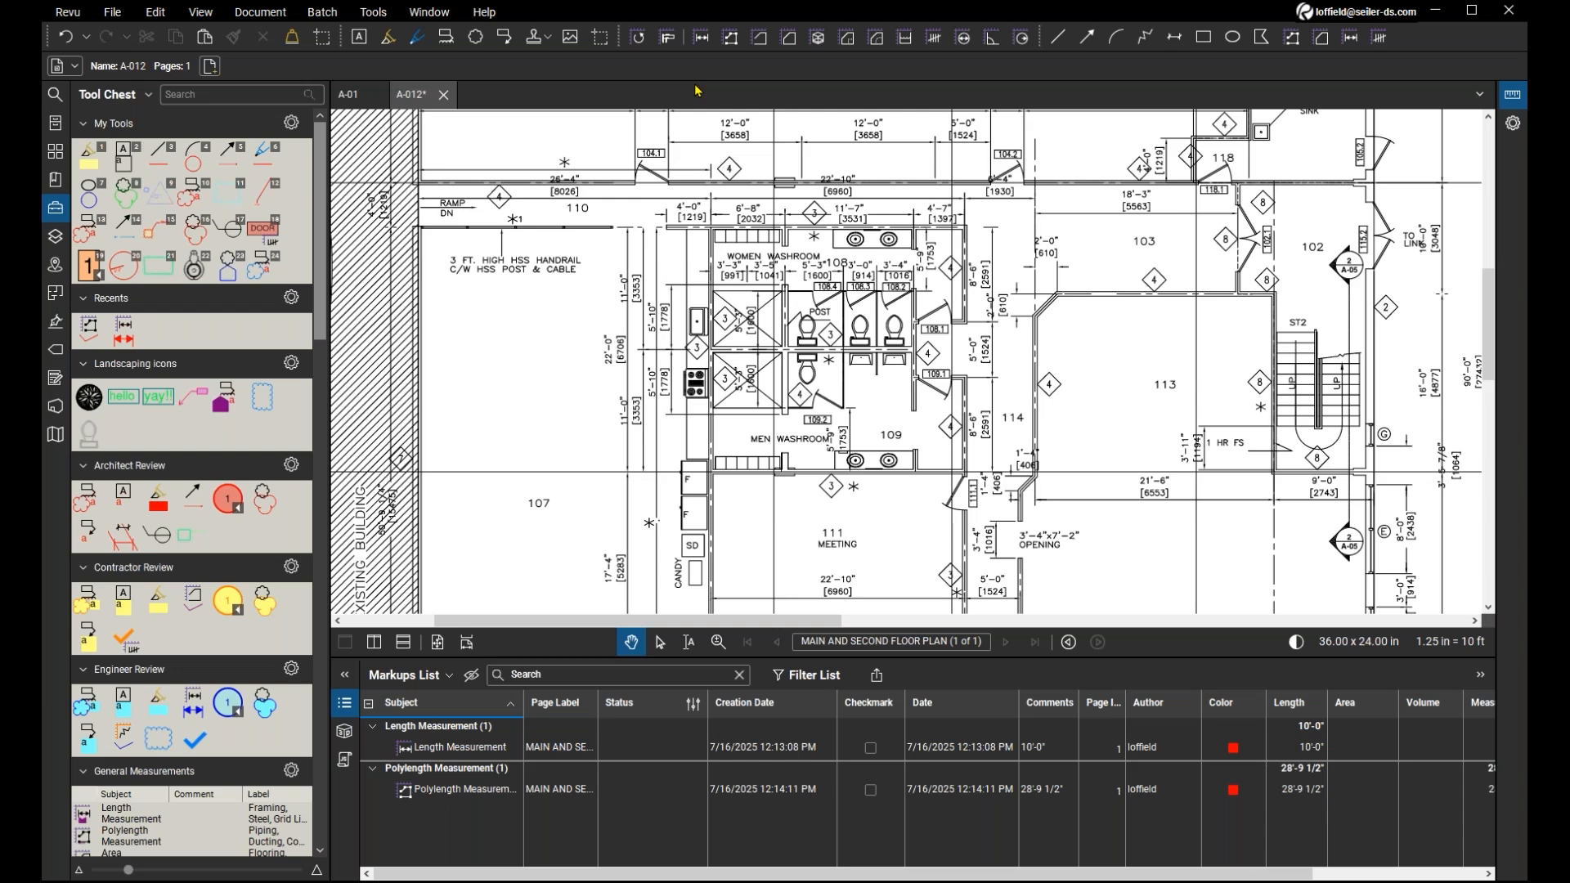
pyautogui.scroll(2, 590, 329)
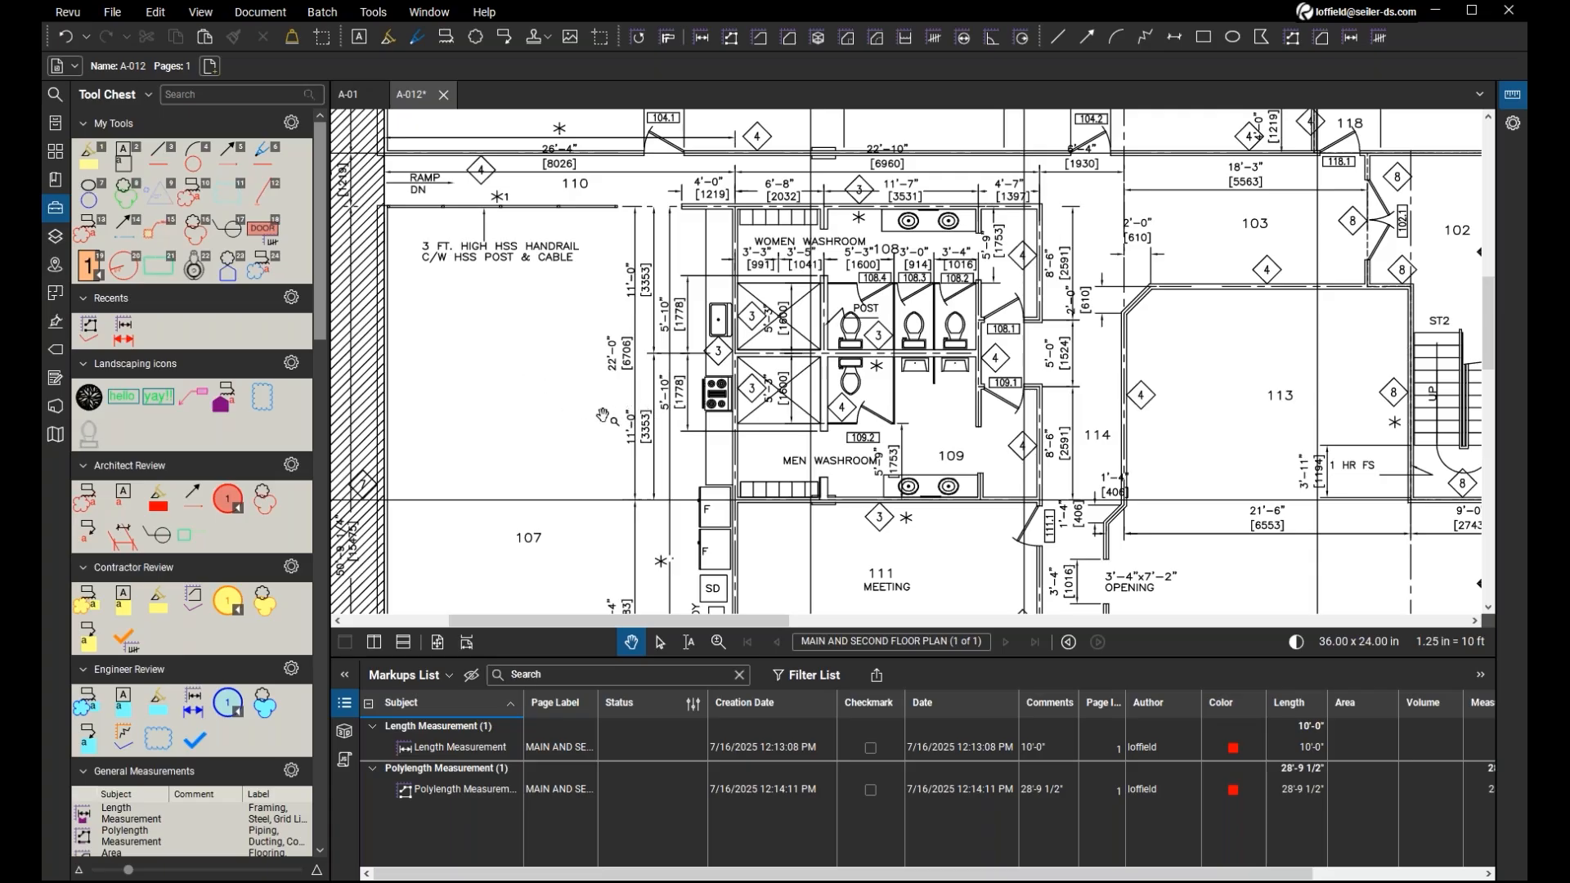
pyautogui.moveTo(601, 416); pyautogui.dragTo(566, 443)
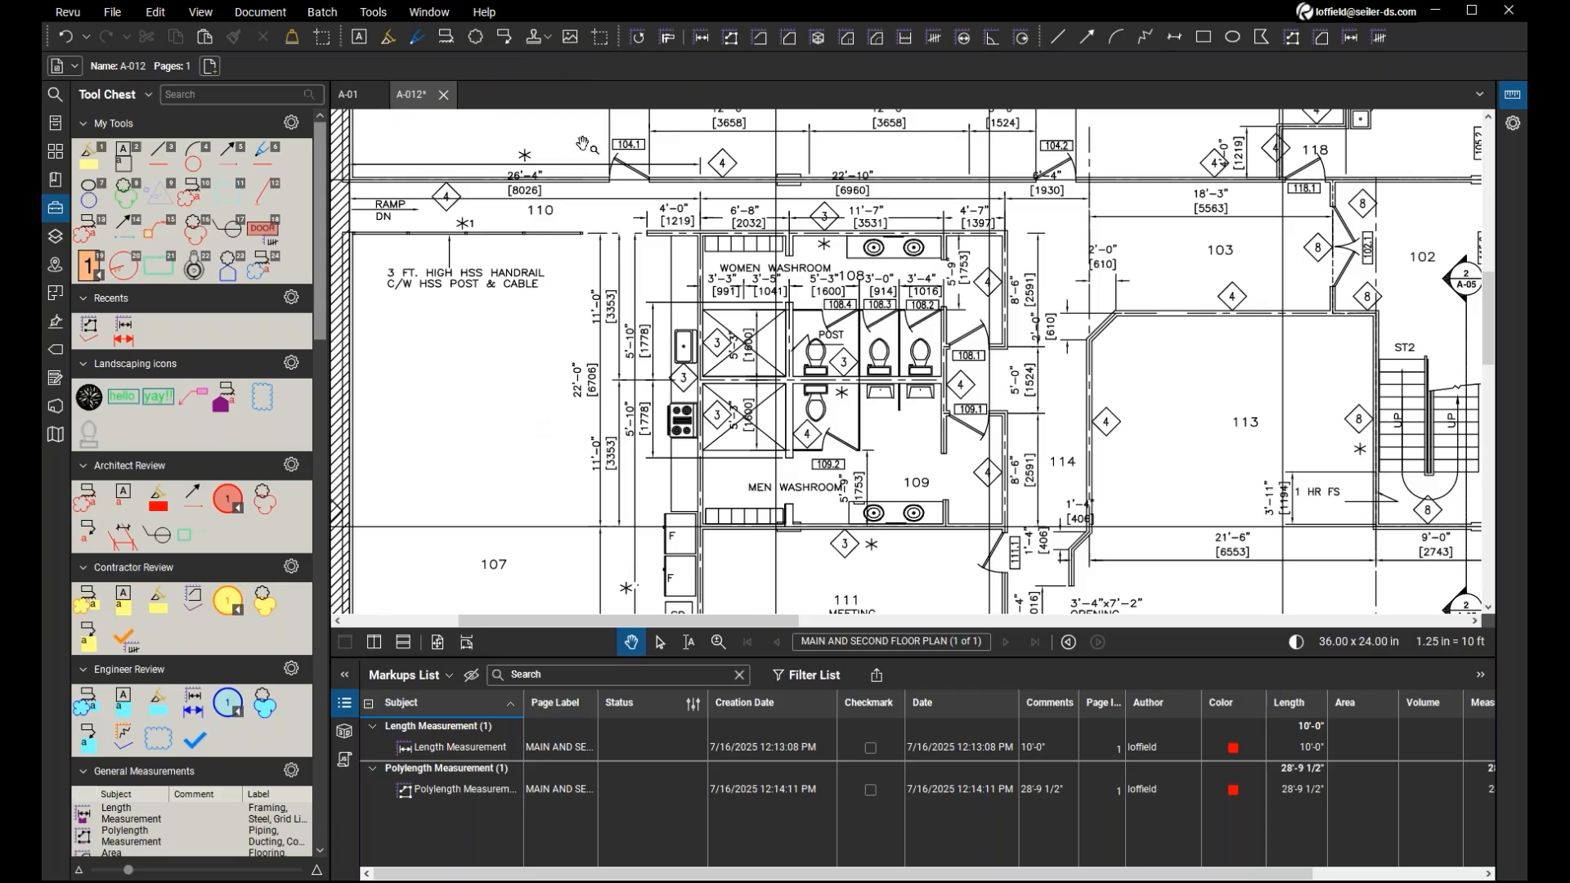
# Start the Cloud markup tool and set its line style to Zig Zag and its line colour to cyan.
pyautogui.click(476, 37)
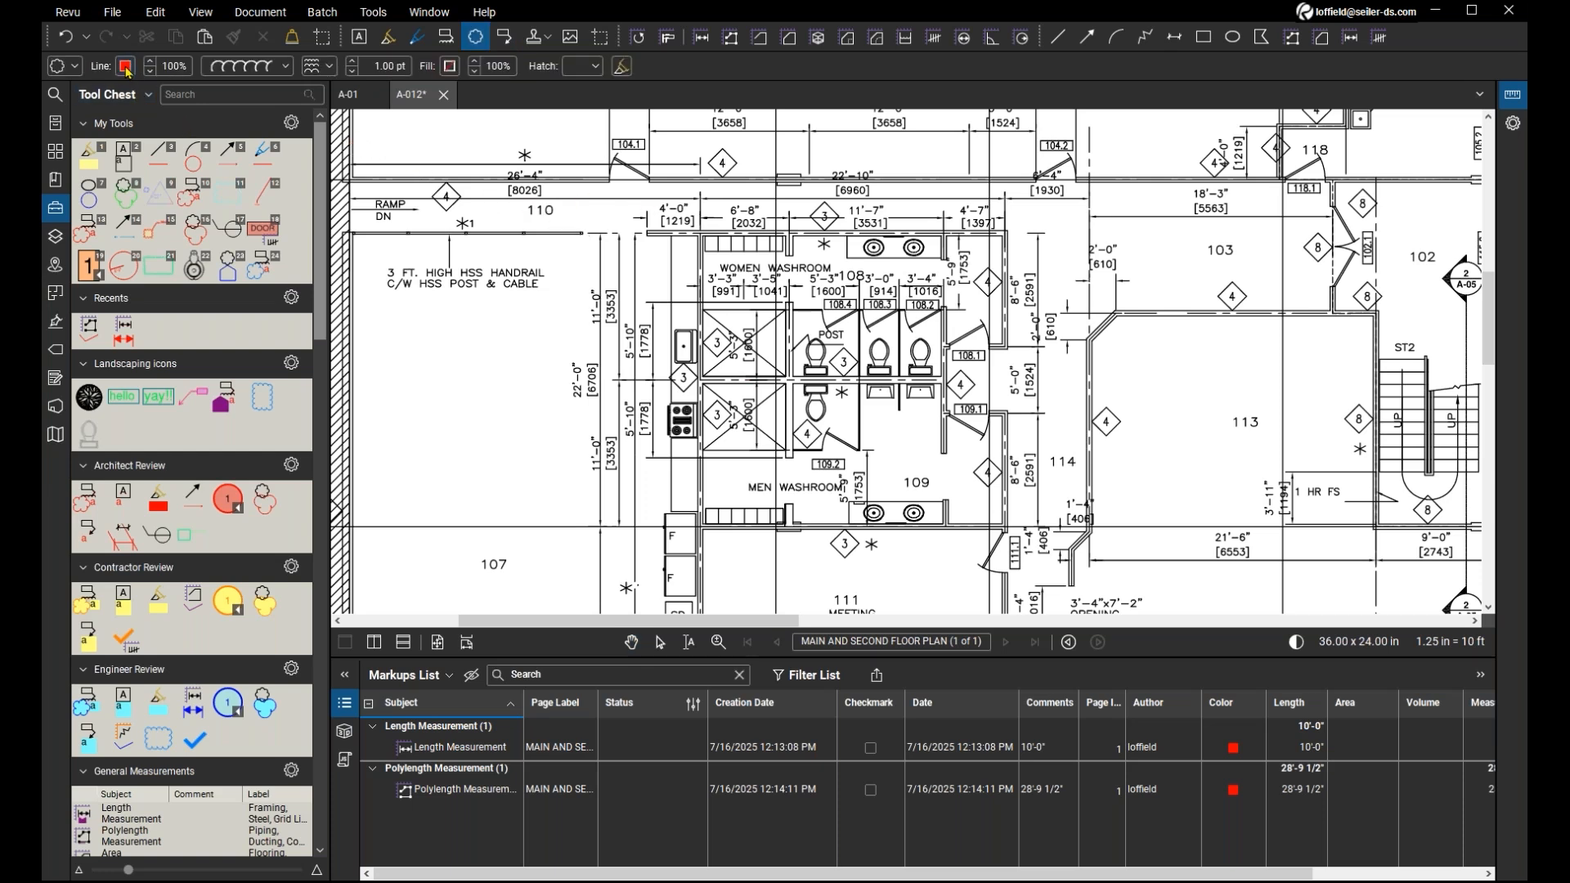
pyautogui.click(246, 66)
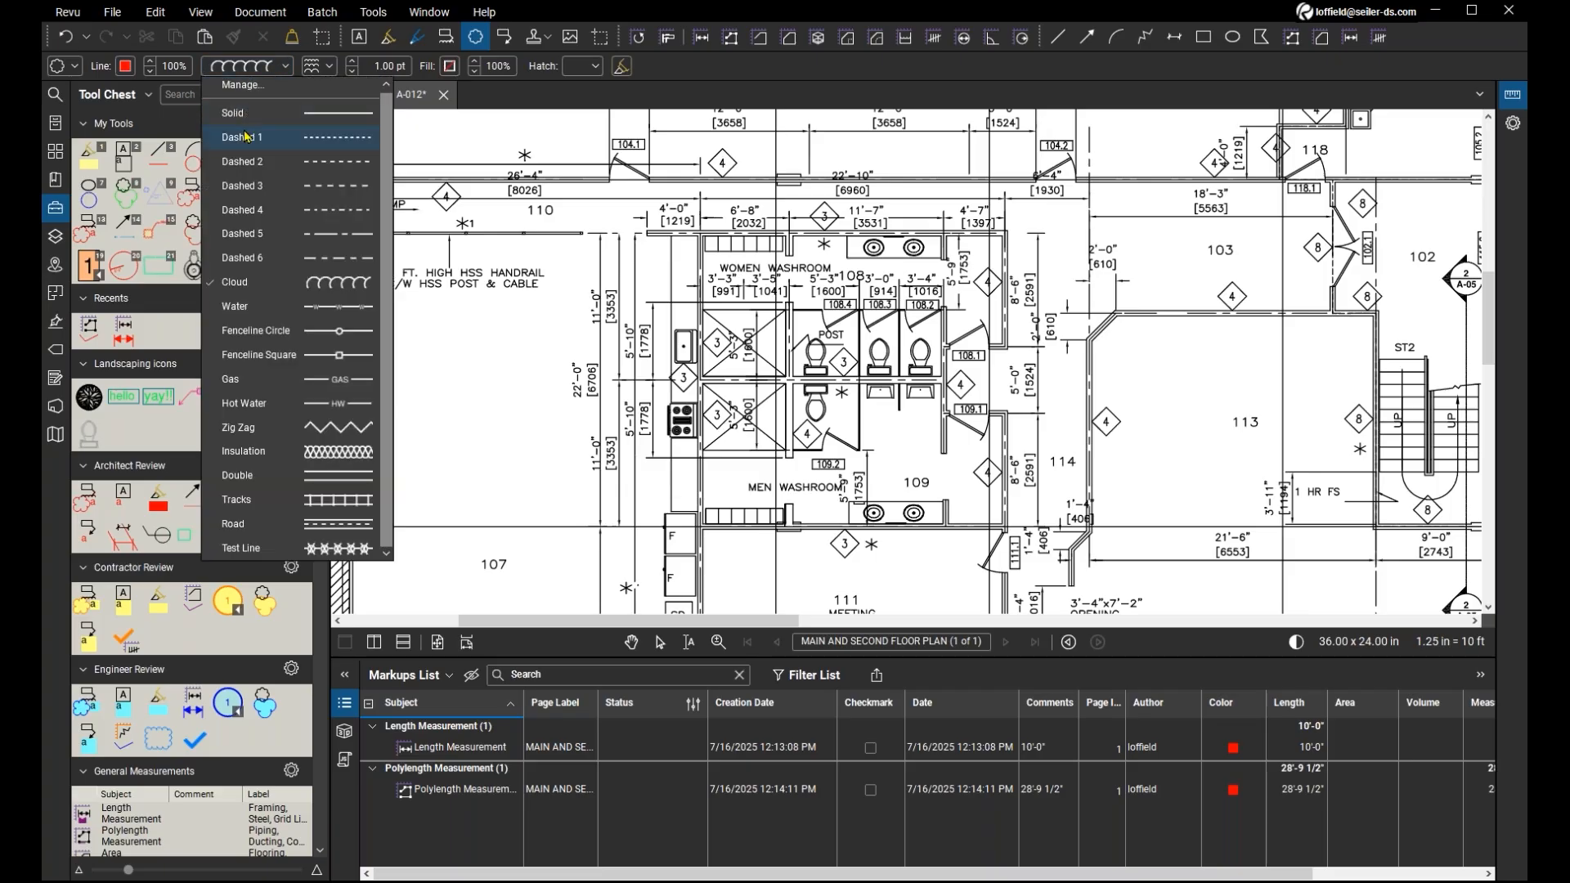
pyautogui.click(272, 428)
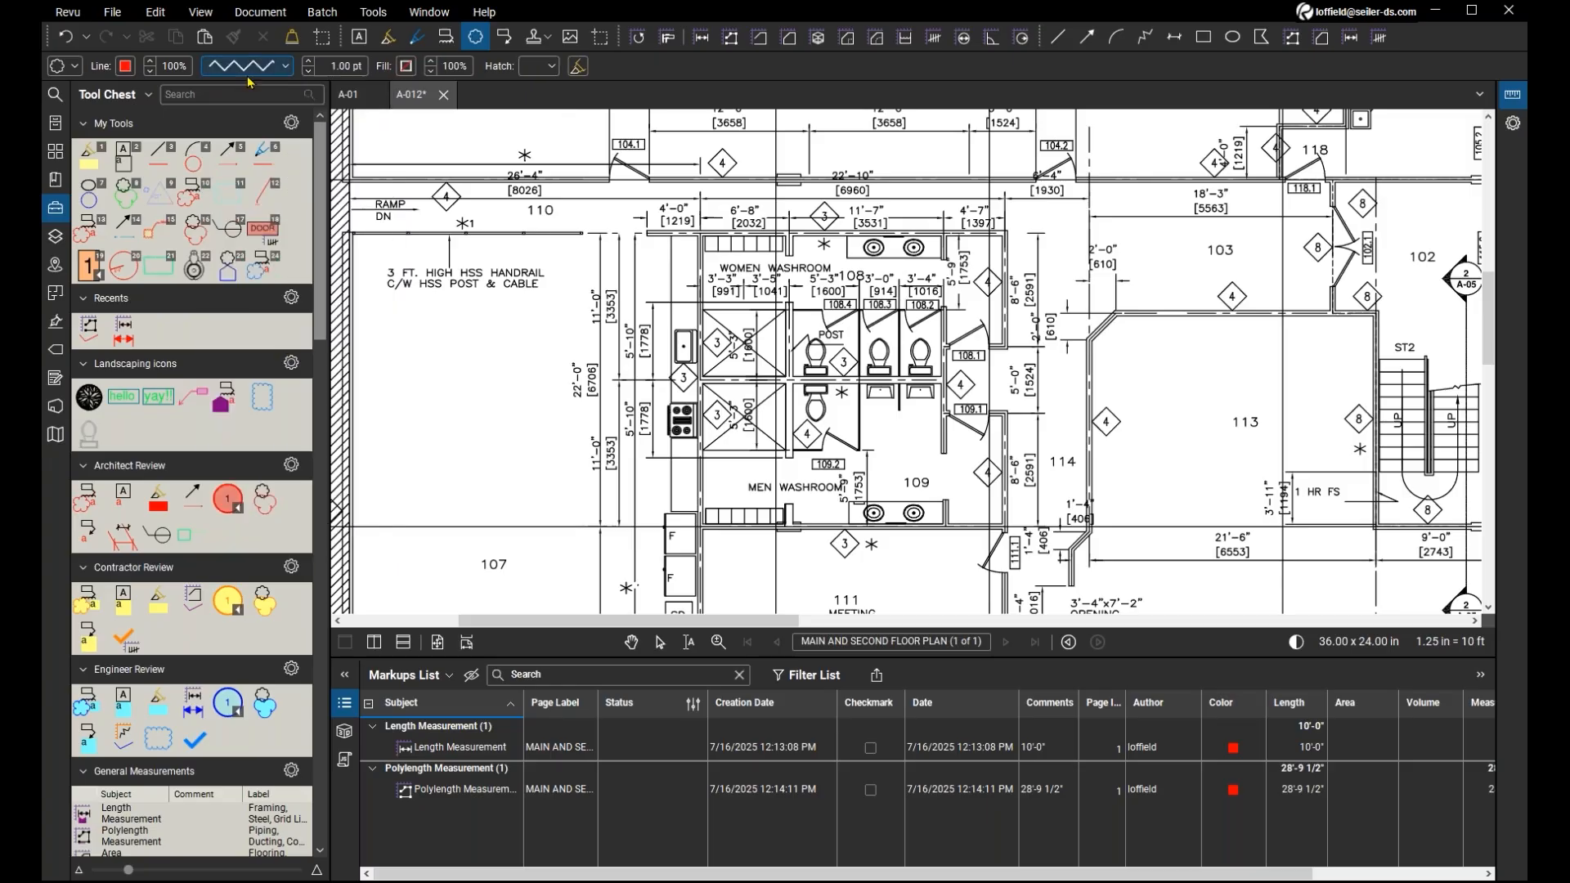
pyautogui.click(125, 66)
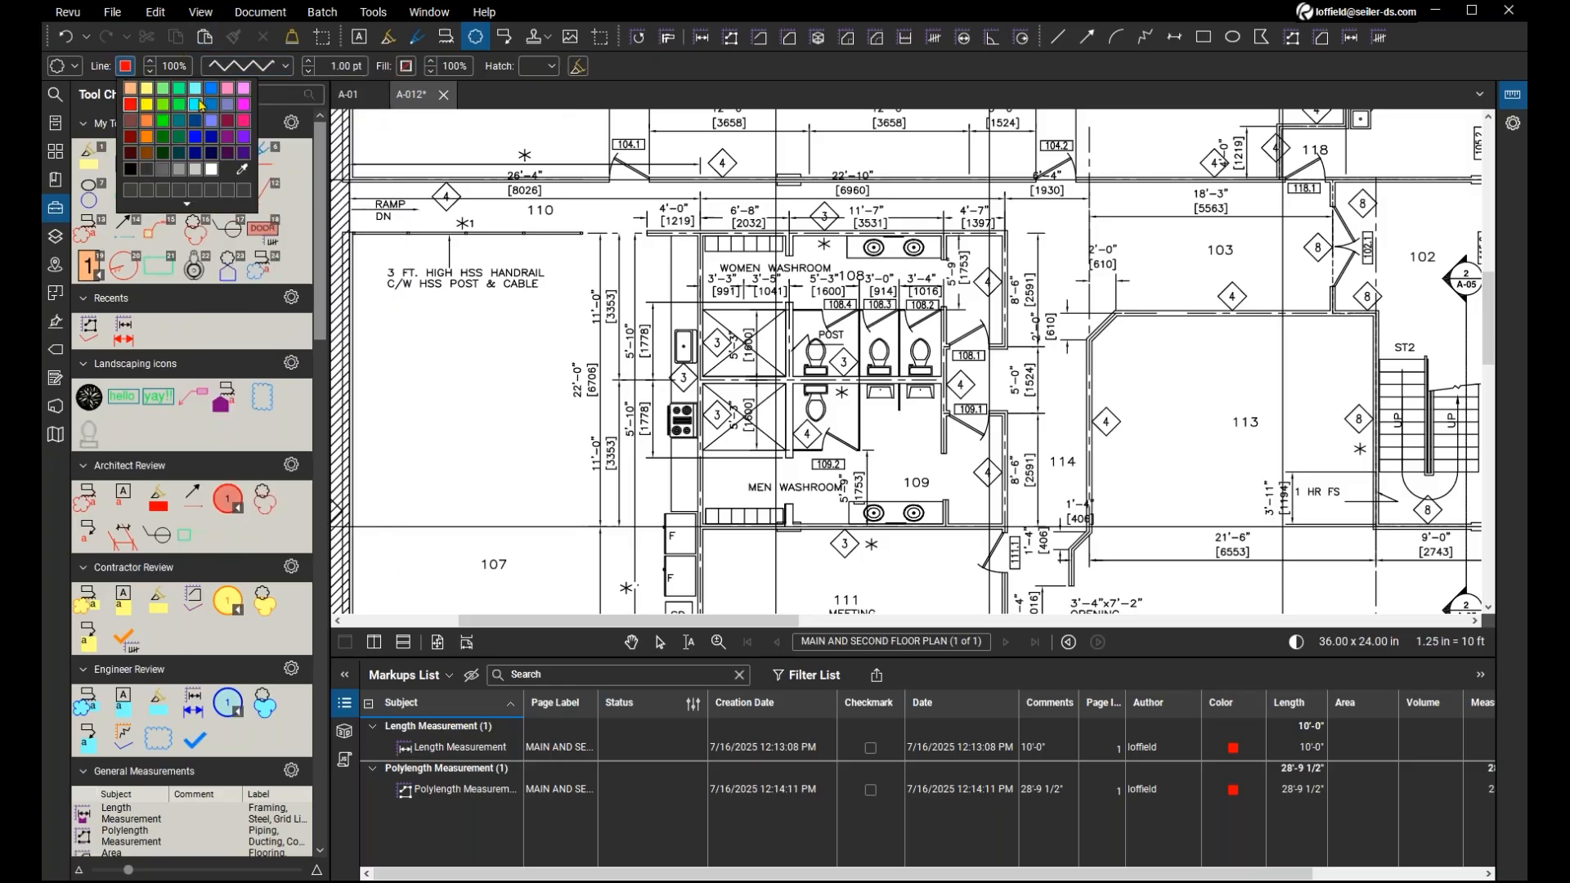
pyautogui.click(197, 104)
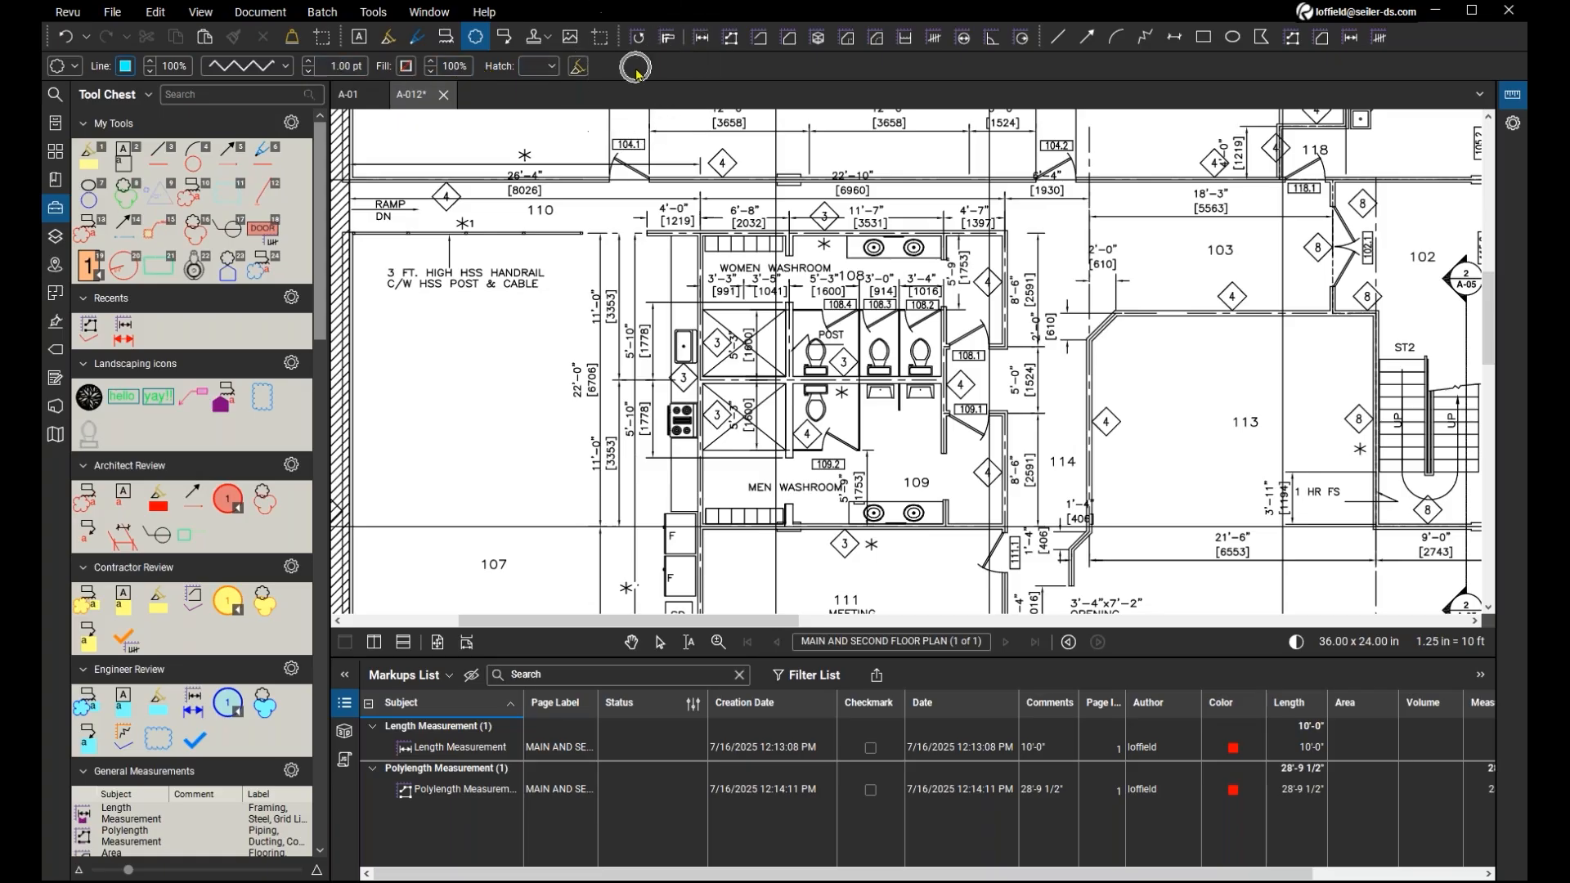
# Display the cloud properties and draw a zig zag cloud about 0.64 by 0.88 inches around the sink beside the women washroom.
pyautogui.click(1513, 127)
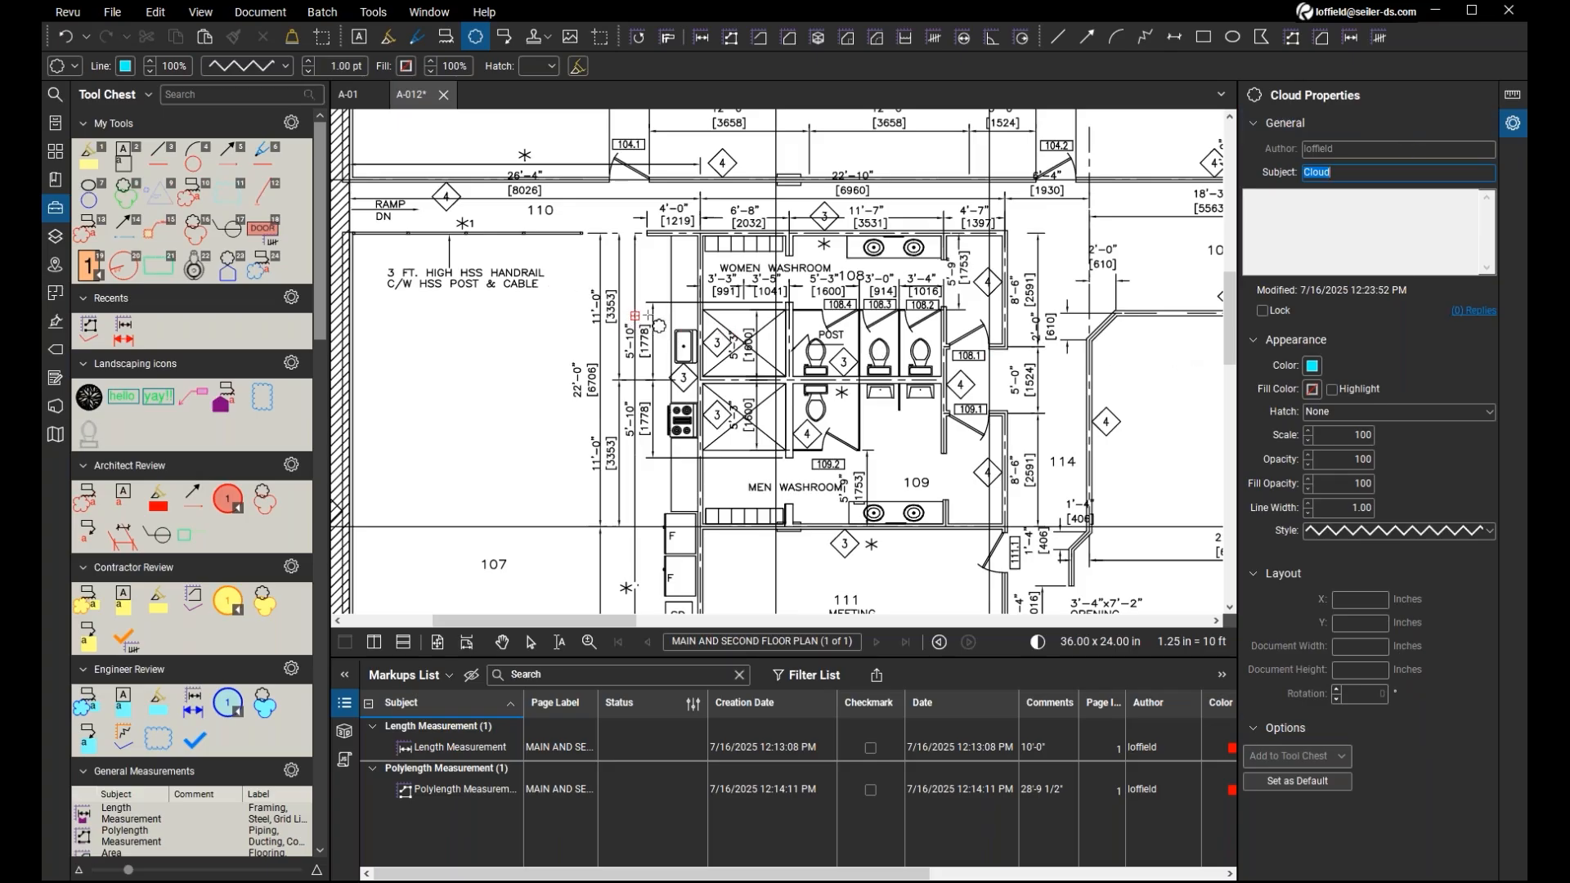
pyautogui.moveTo(645, 288); pyautogui.dragTo(714, 377)
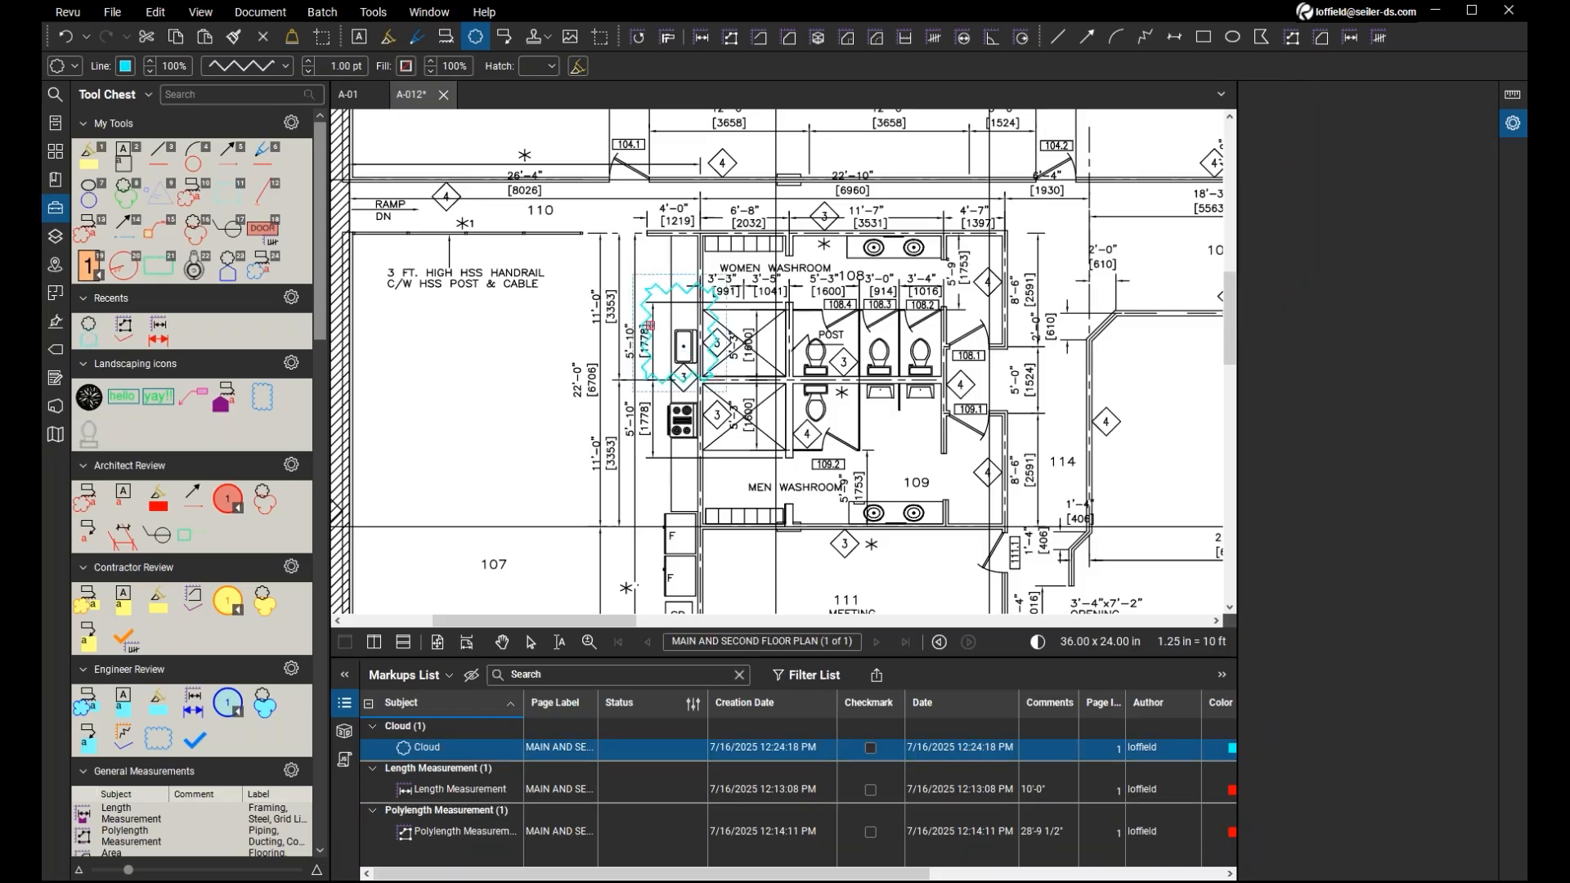
pyautogui.press('Escape')
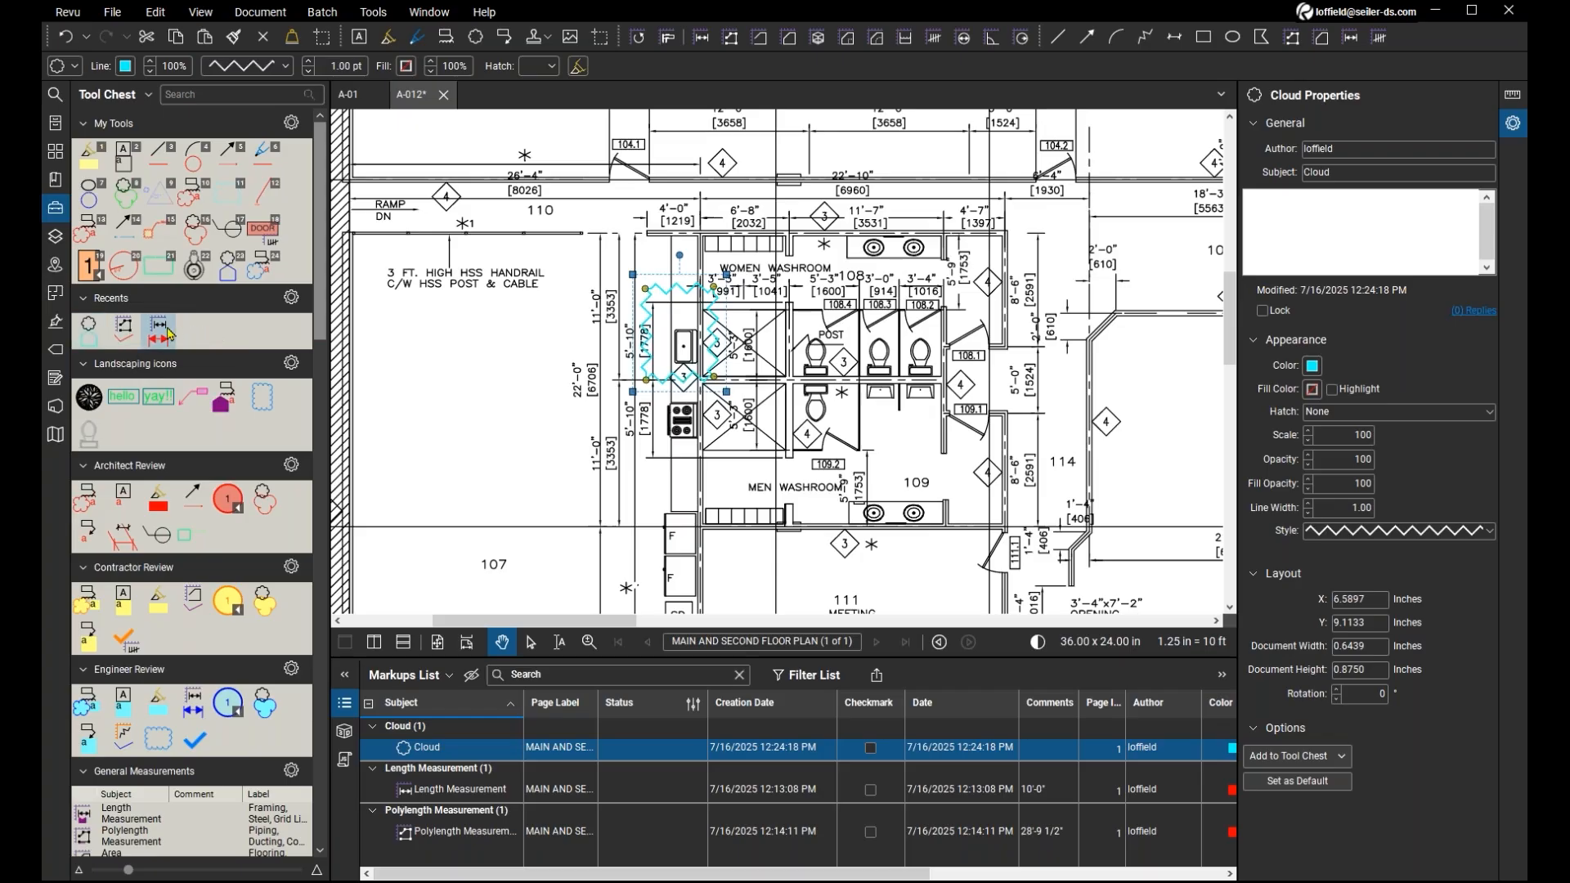
# Reuse the recent cloud markup to draw a cloud about 0.69 by 1.04 inches below the HSS handrail note.
pyautogui.click(92, 336)
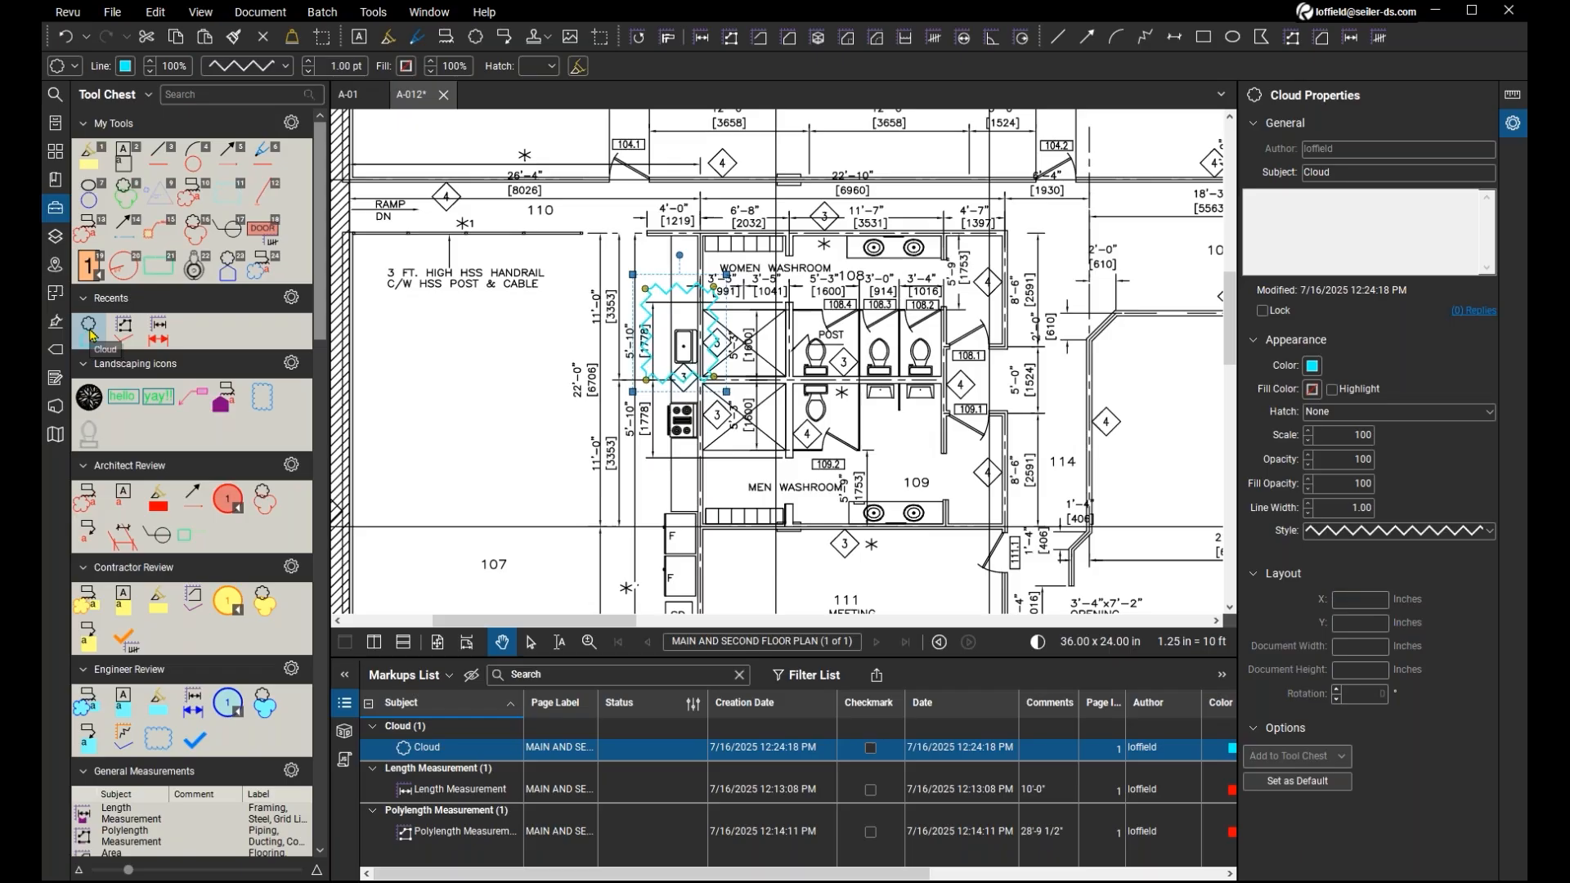
pyautogui.moveTo(416, 328)
pyautogui.mouseDown()
pyautogui.moveTo(458, 340)
pyautogui.moveTo(490, 439)
pyautogui.mouseUp()
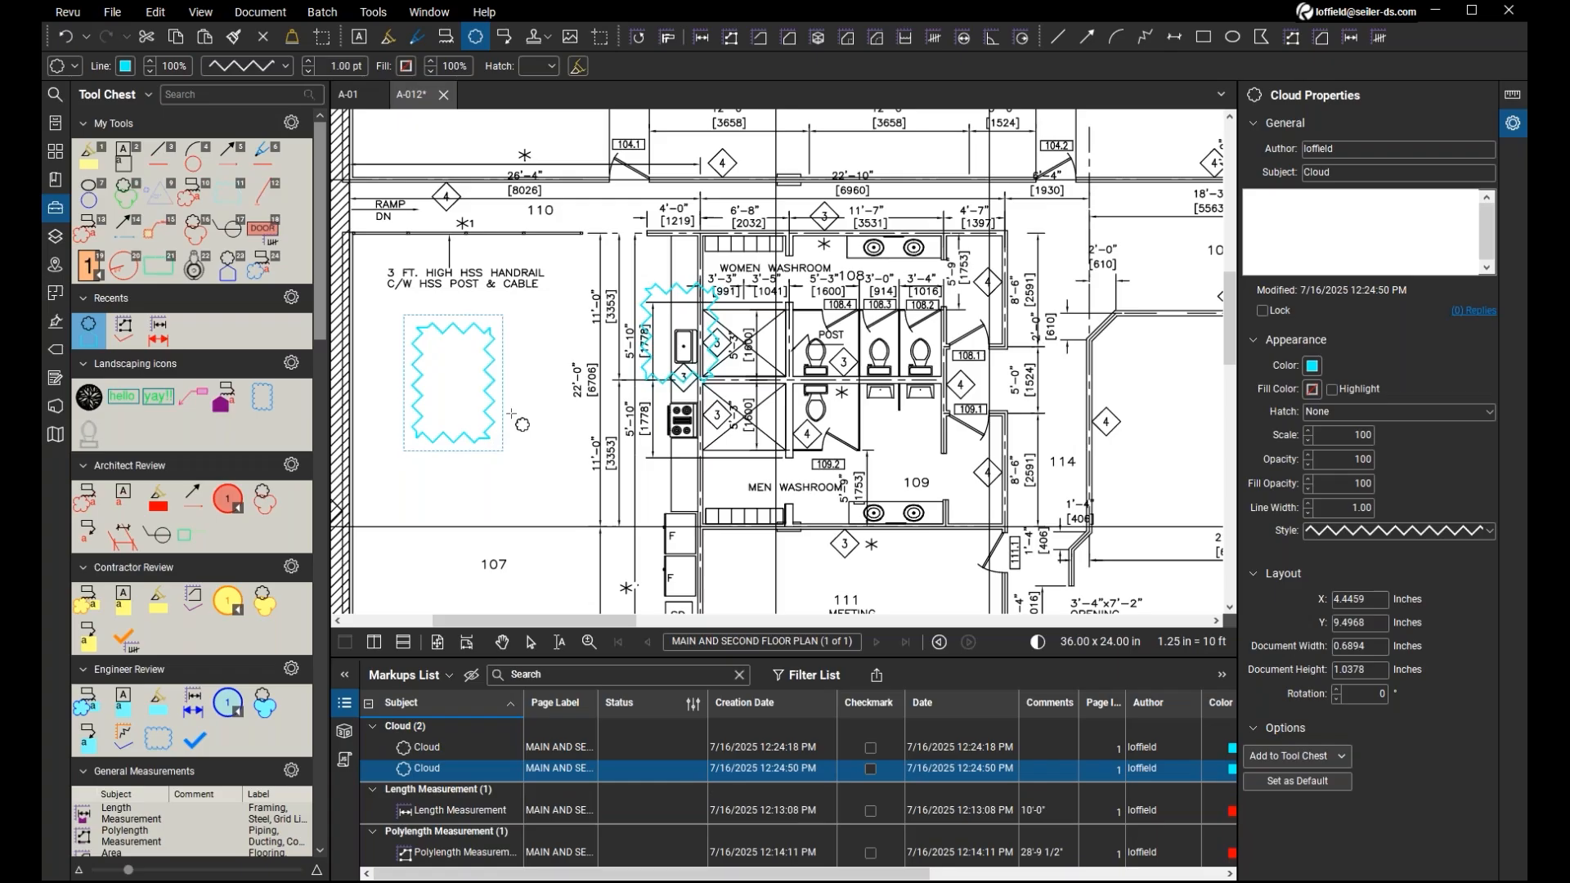
pyautogui.press('Escape')
pyautogui.press('Escape')
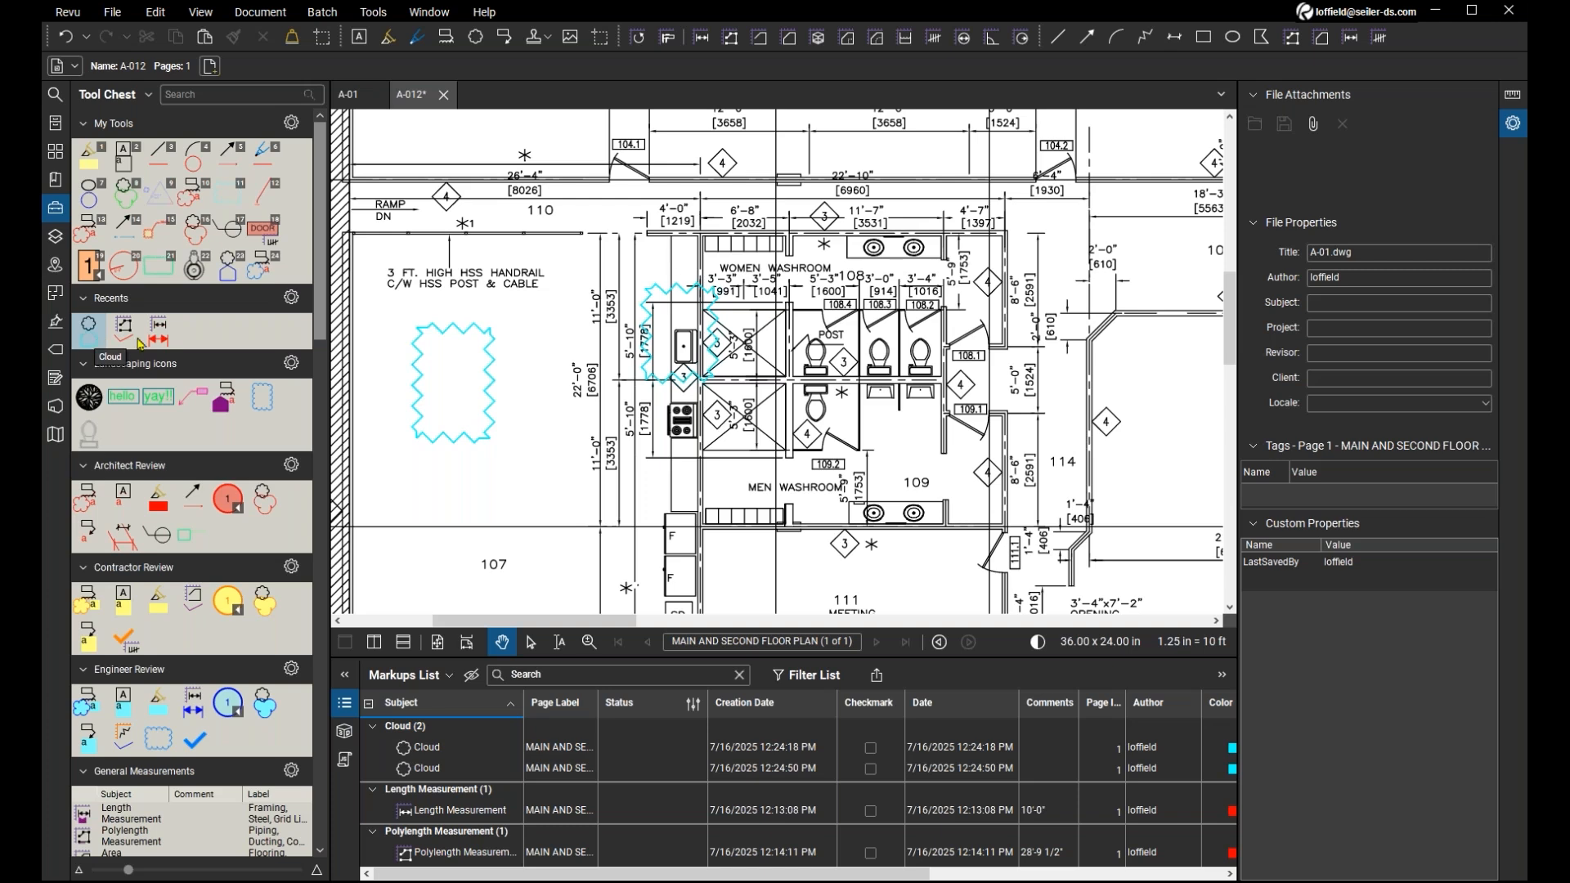
# Draw another cloud about 1.05 by 0.98 inches over the 11'-0" dimension beside room 107, using the recent cloud's properties.
pyautogui.click(91, 342)
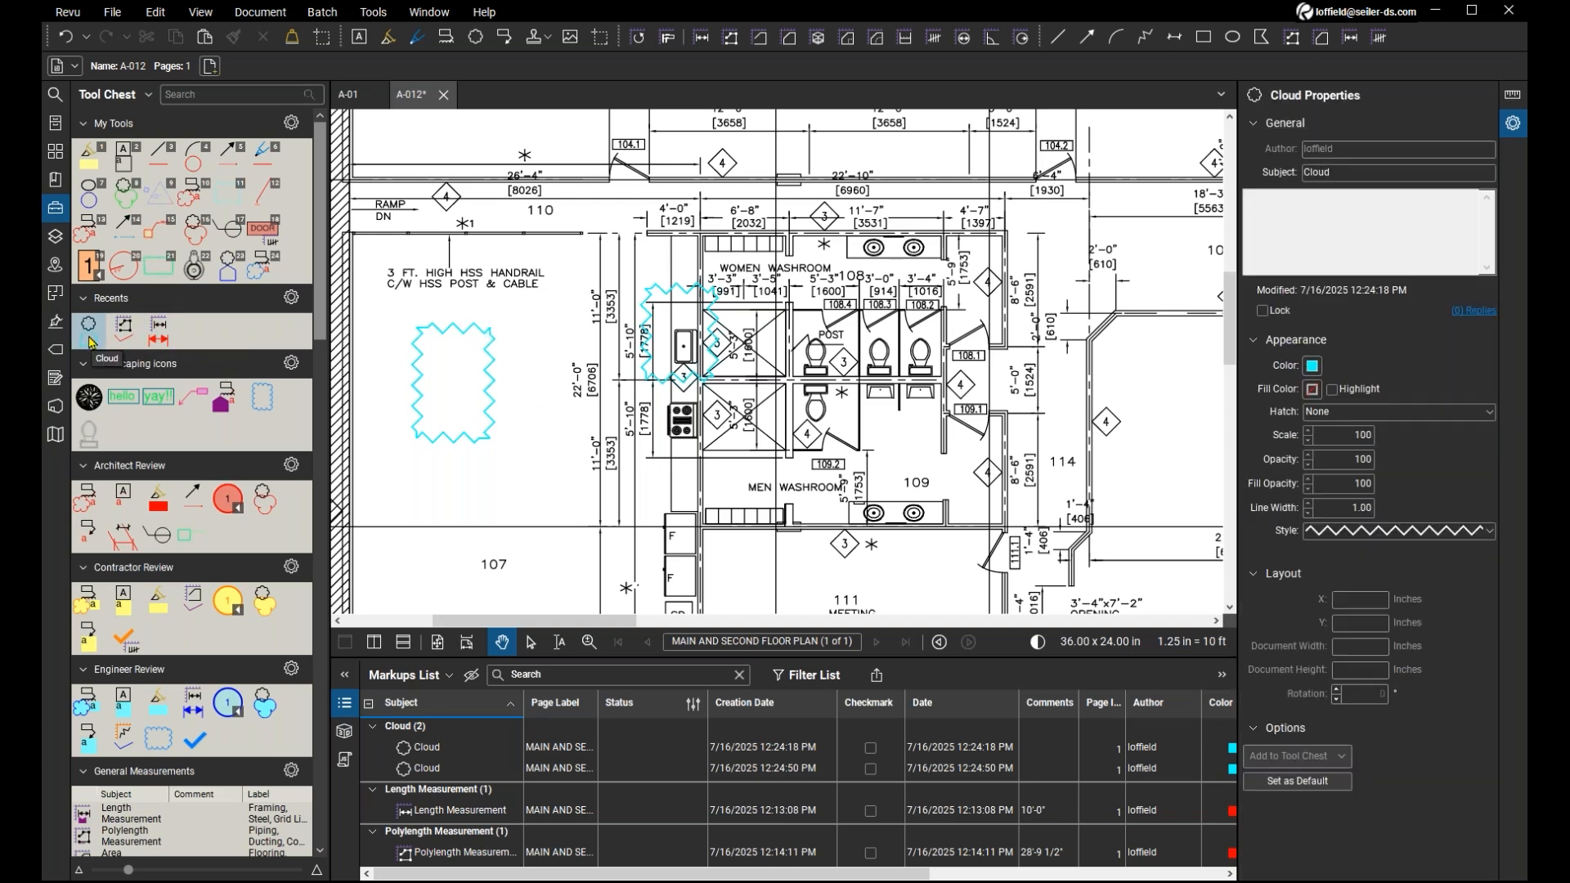
pyautogui.click(91, 342)
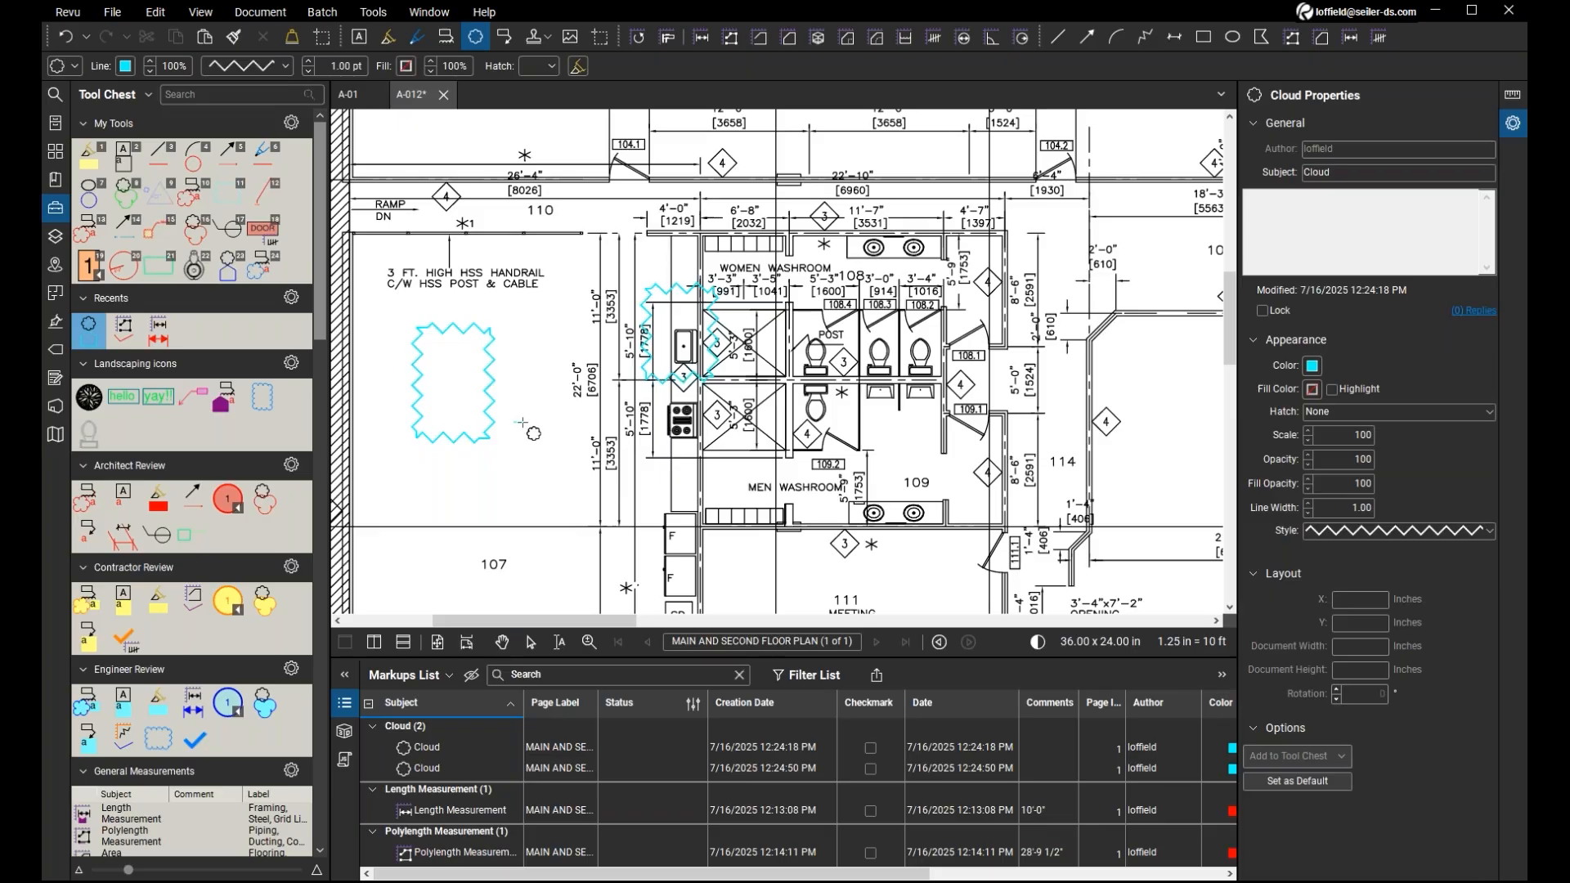
pyautogui.moveTo(514, 422); pyautogui.dragTo(621, 524)
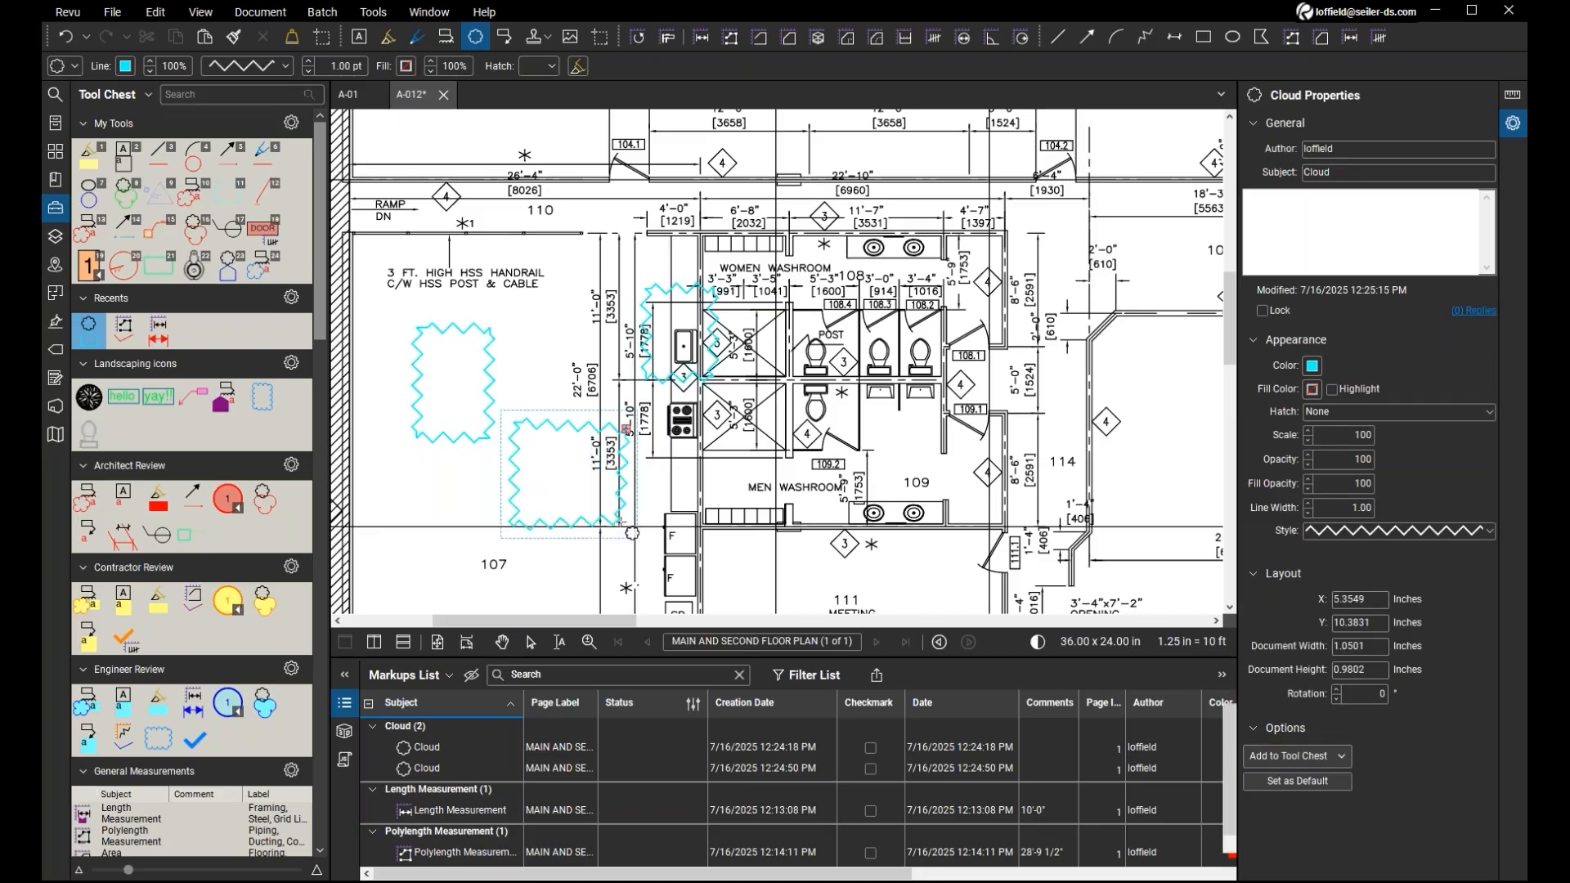
# Switch the recent cloud to exact-copy mode and place a same-size copy over the stove, directly below the sink's cloud.
pyautogui.click(88, 342)
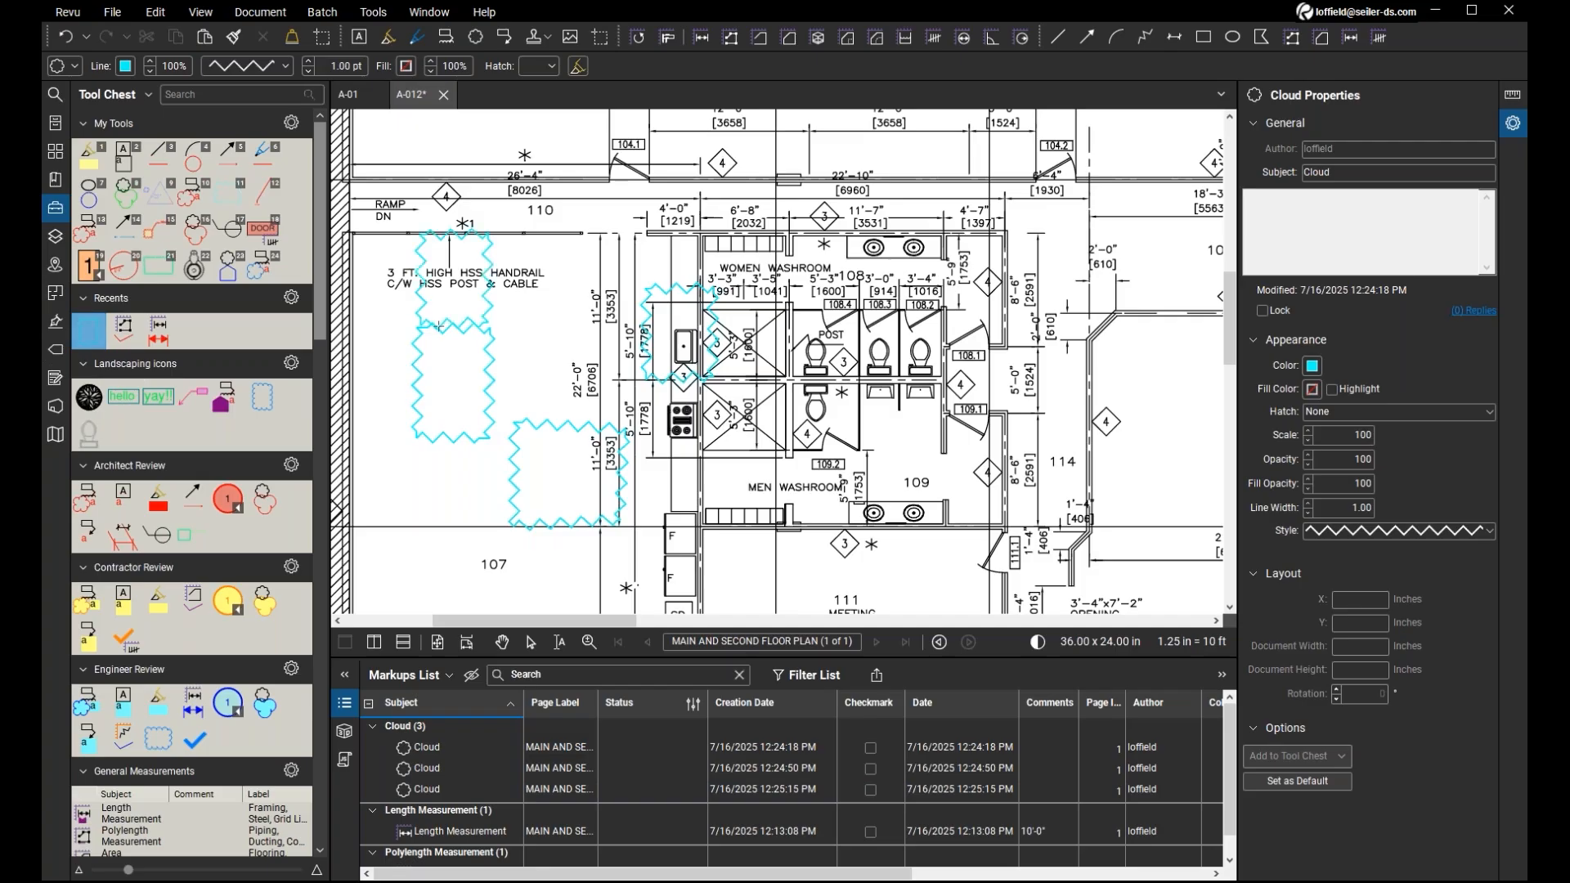
pyautogui.moveTo(633, 283)
pyautogui.mouseDown()
pyautogui.moveTo(557, 382)
pyautogui.moveTo(548, 372)
pyautogui.moveTo(662, 434)
pyautogui.moveTo(648, 481)
pyautogui.mouseUp()
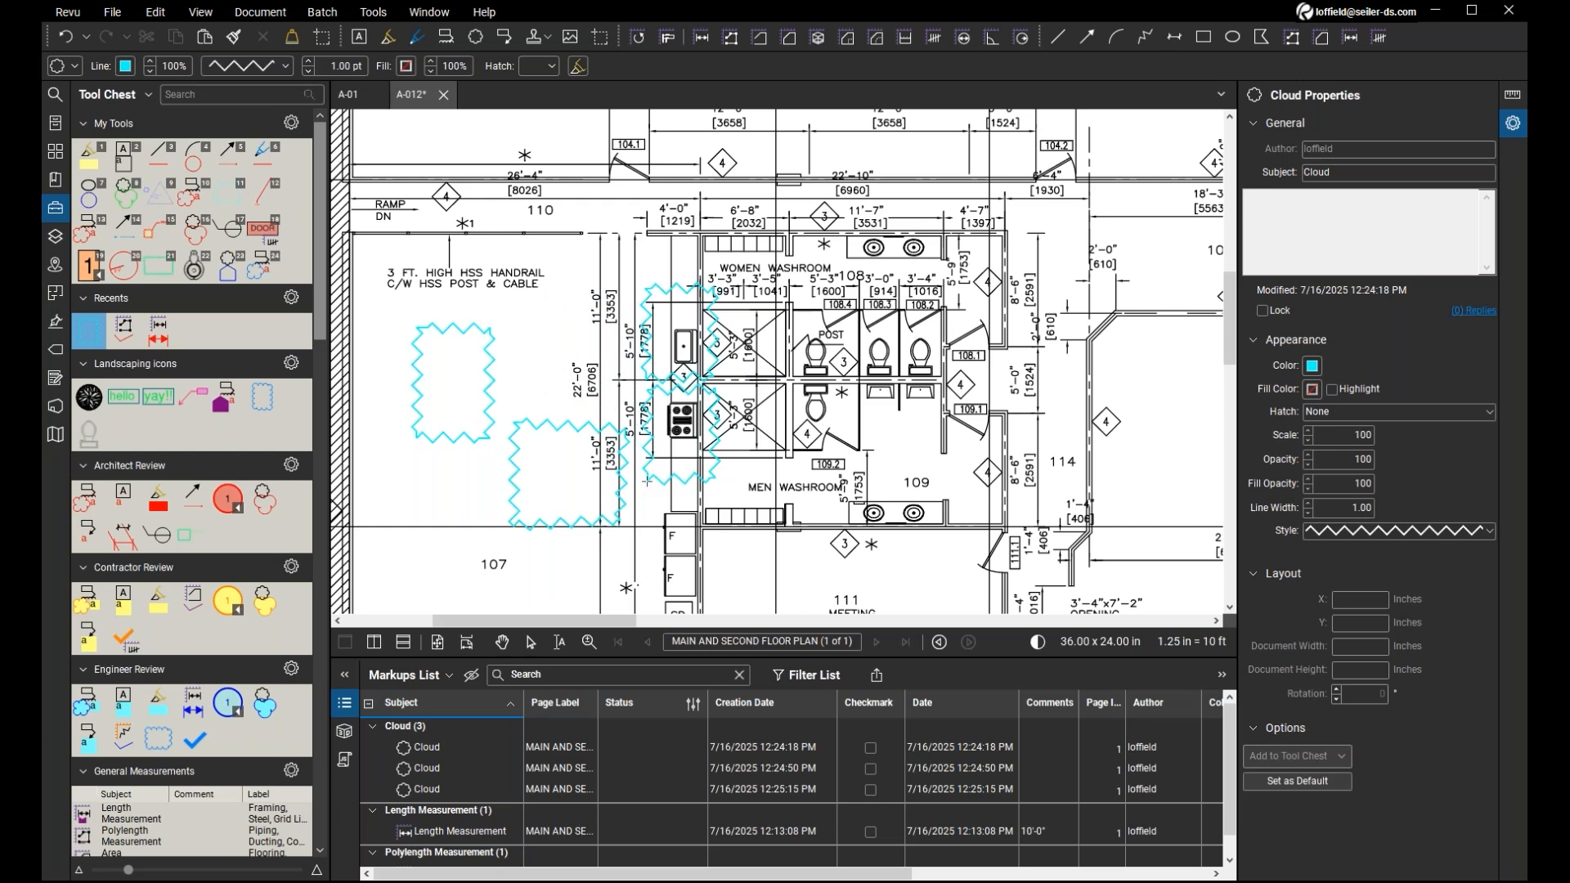
pyautogui.moveTo(648, 481); pyautogui.dragTo(621, 382)
pyautogui.moveTo(569, 370)
pyautogui.mouseDown()
pyautogui.moveTo(756, 501)
pyautogui.moveTo(645, 484)
pyautogui.mouseUp()
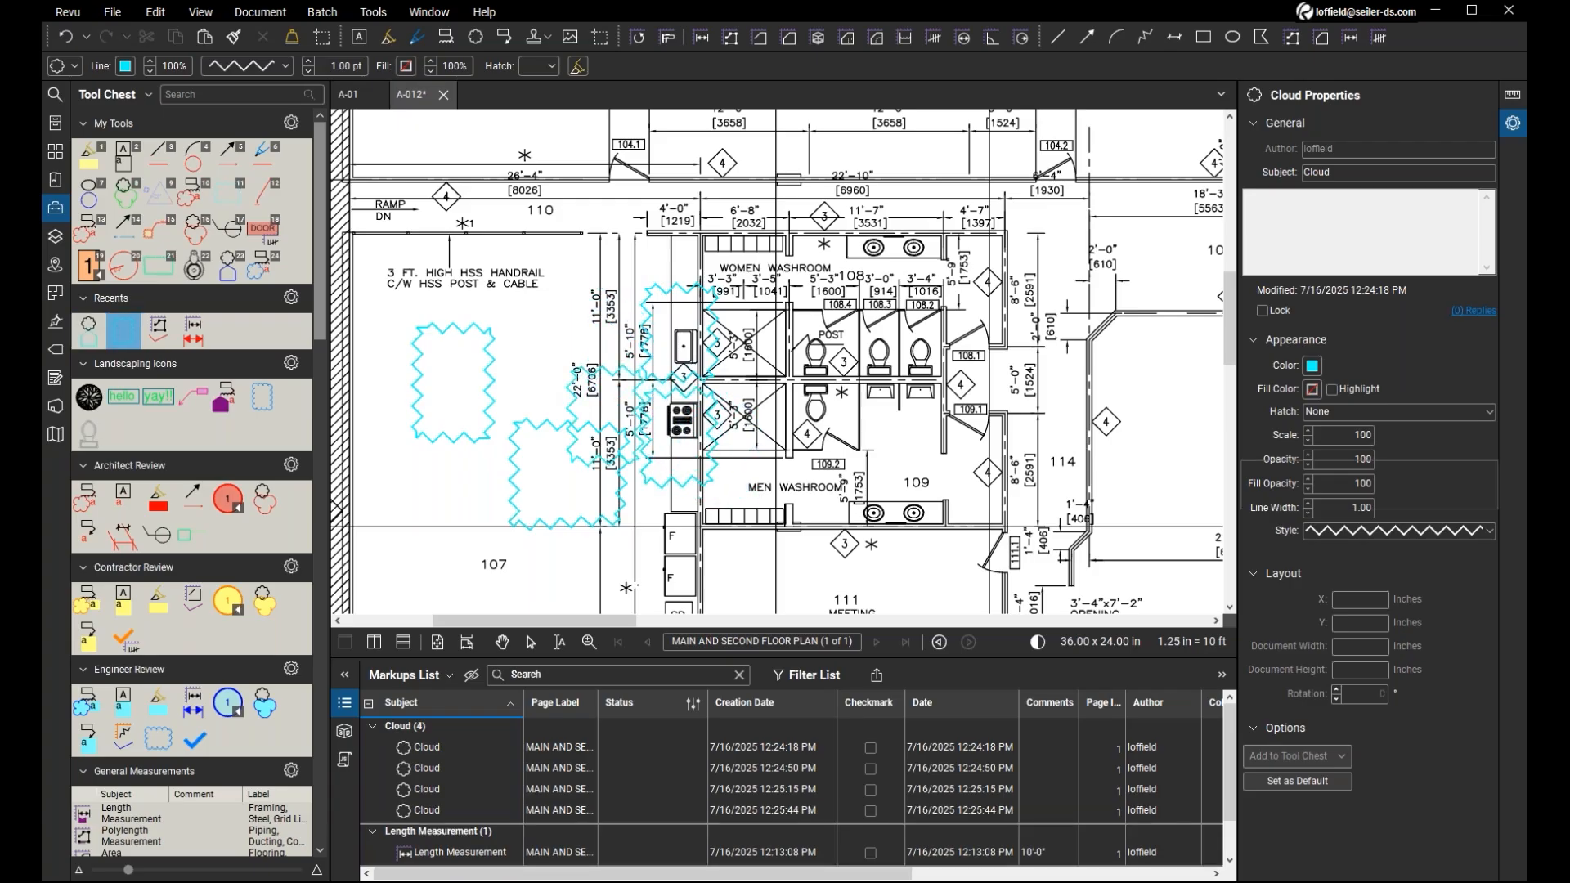
pyautogui.press('Escape')
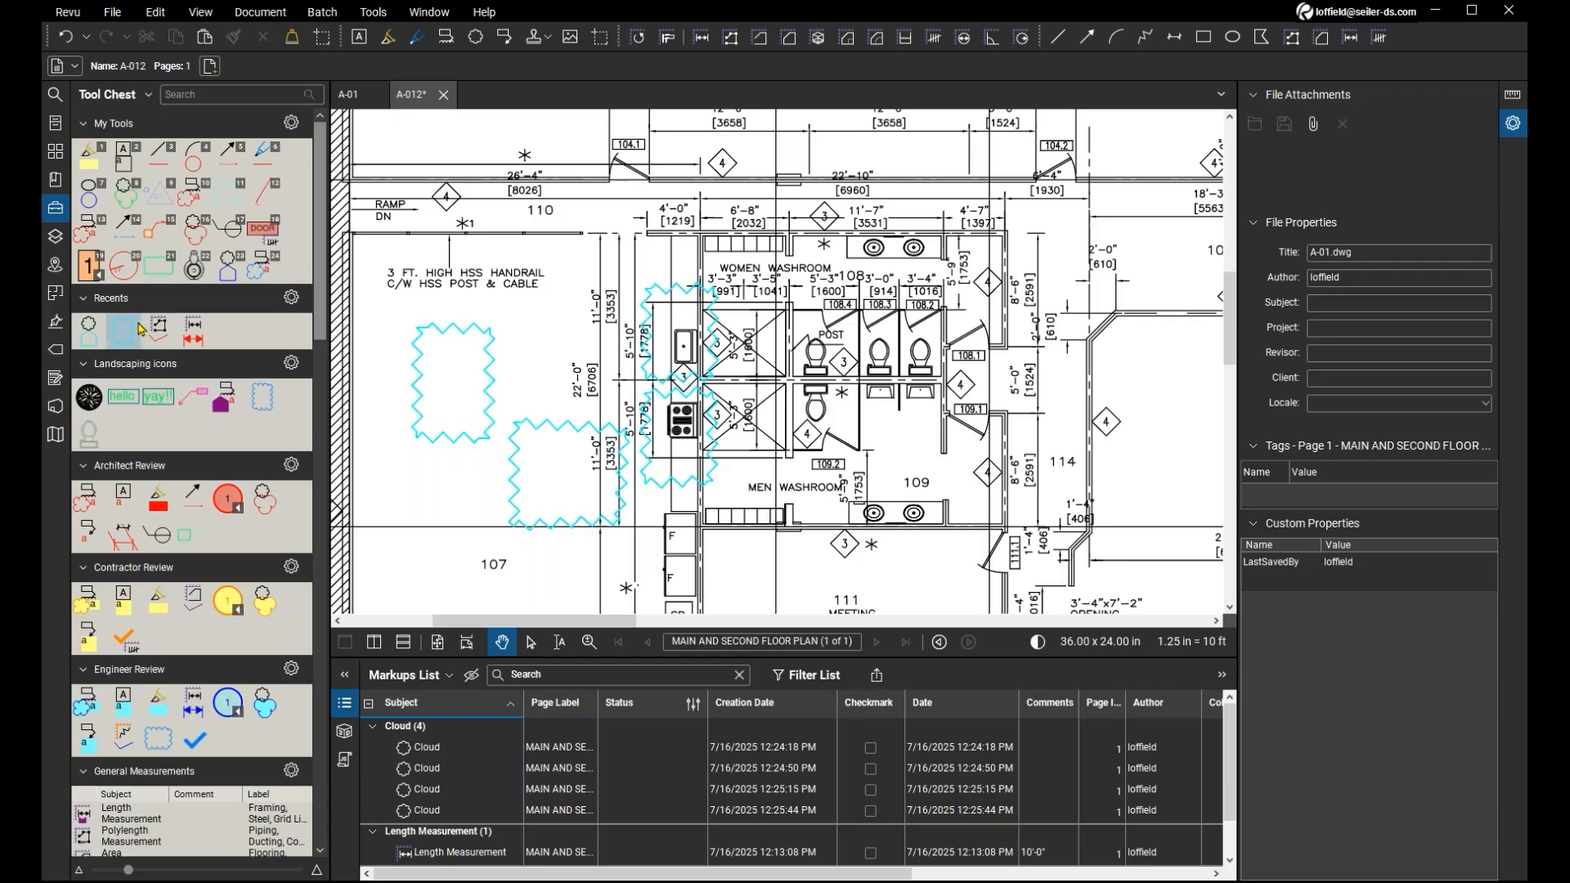
# Add the recent cloud to My Tools and Landscaping icons, and draw a cloud about 0.67 by 0.77 inches over the 22'-0" dimension.
pyautogui.moveTo(95, 333)
pyautogui.mouseDown()
pyautogui.moveTo(133, 434)
pyautogui.moveTo(90, 339)
pyautogui.moveTo(158, 331)
pyautogui.moveTo(290, 271)
pyautogui.mouseUp()
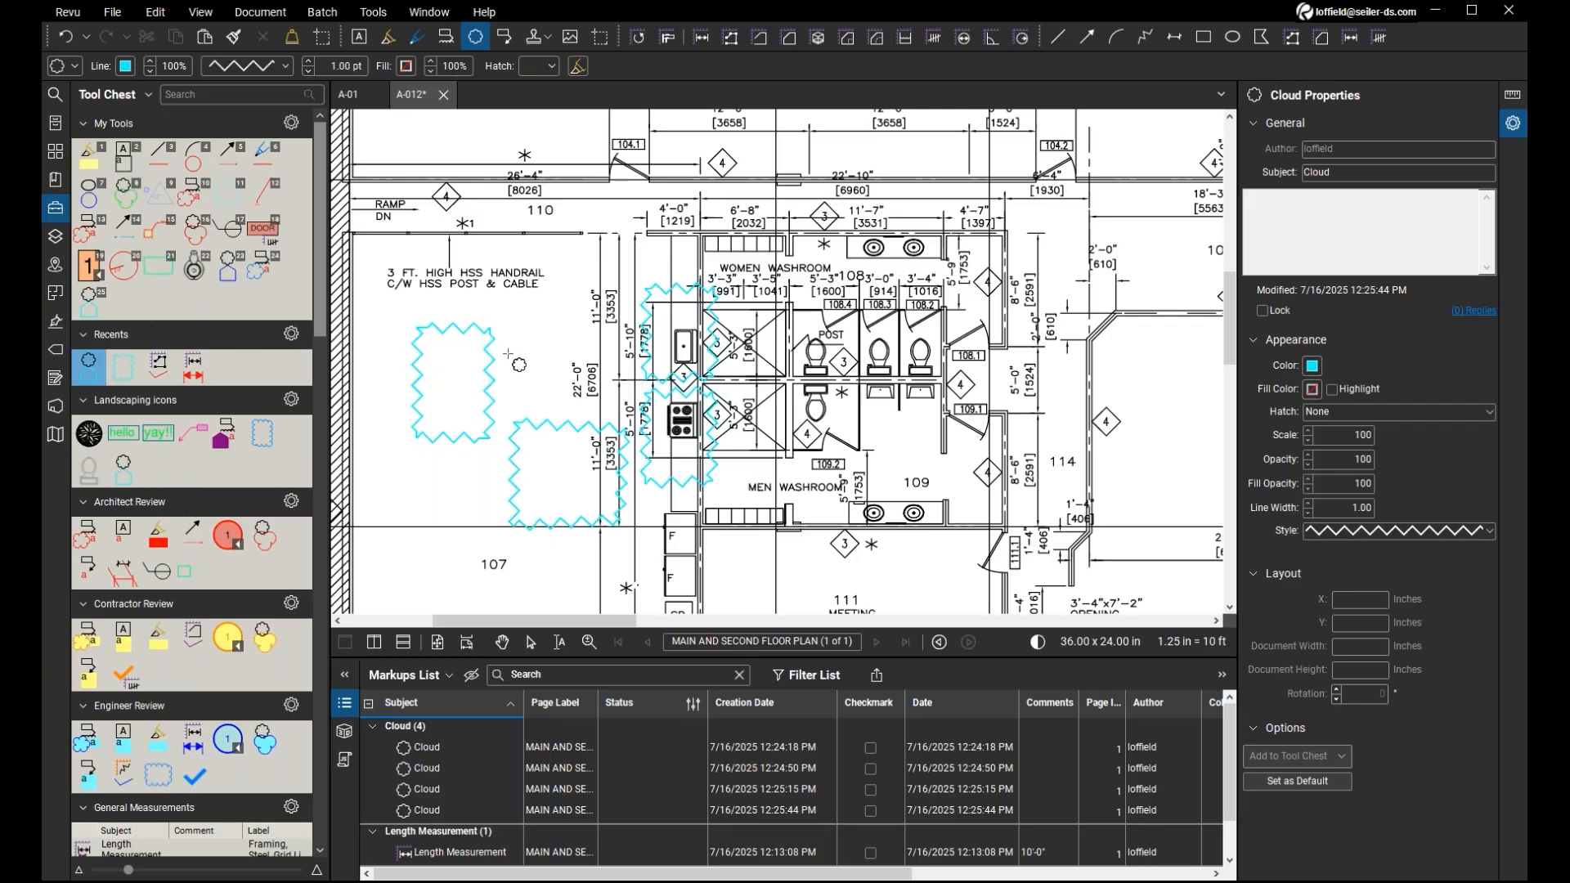
pyautogui.doubleClick(91, 373)
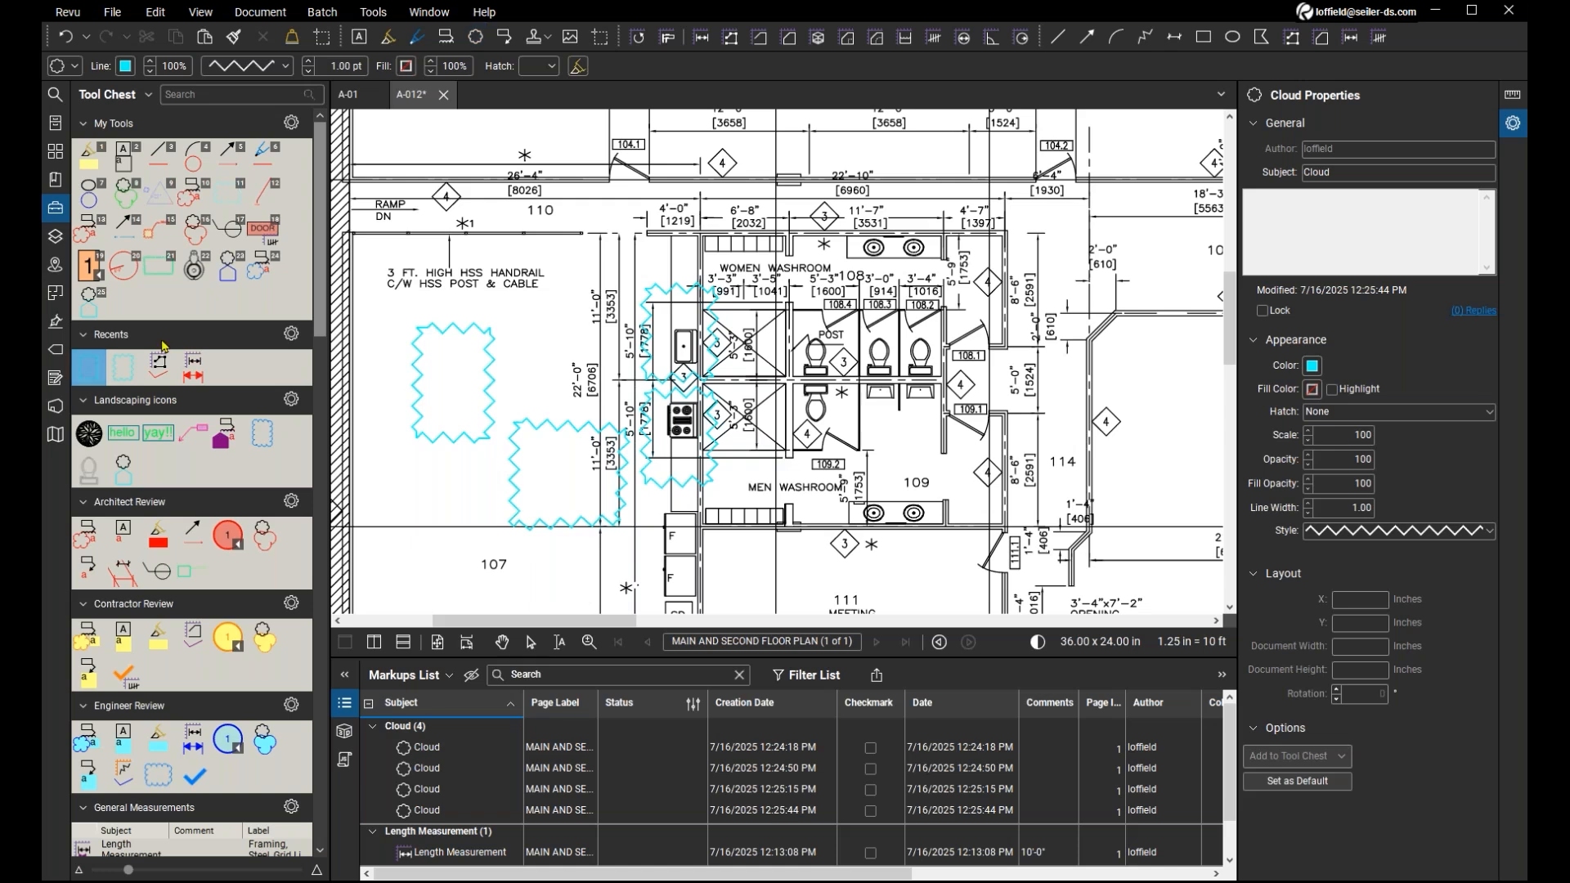
pyautogui.click(94, 367)
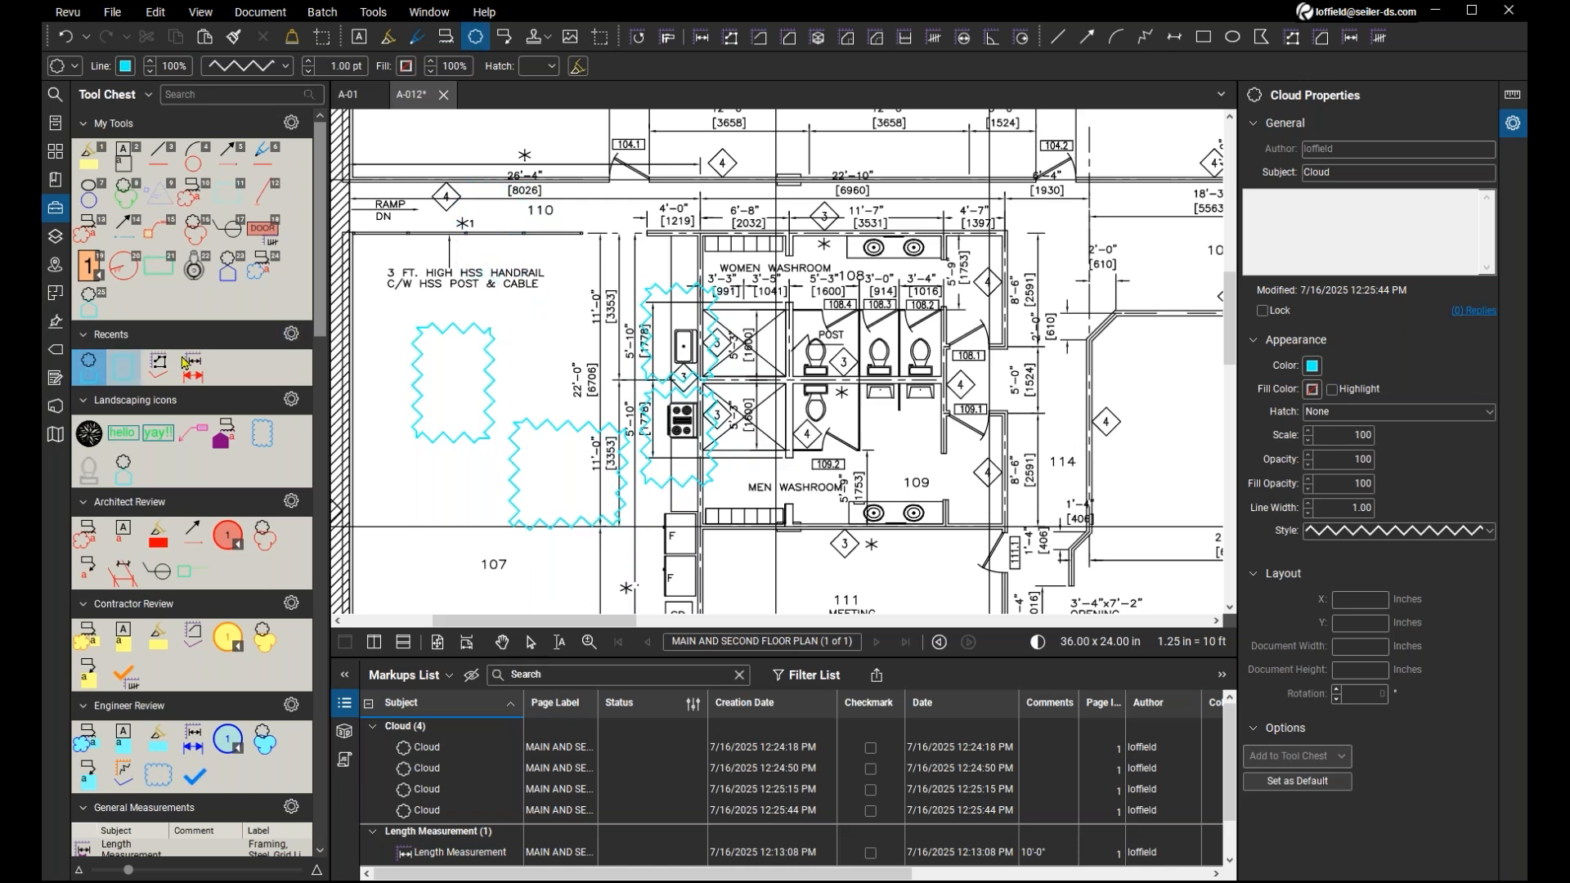
pyautogui.click(525, 317)
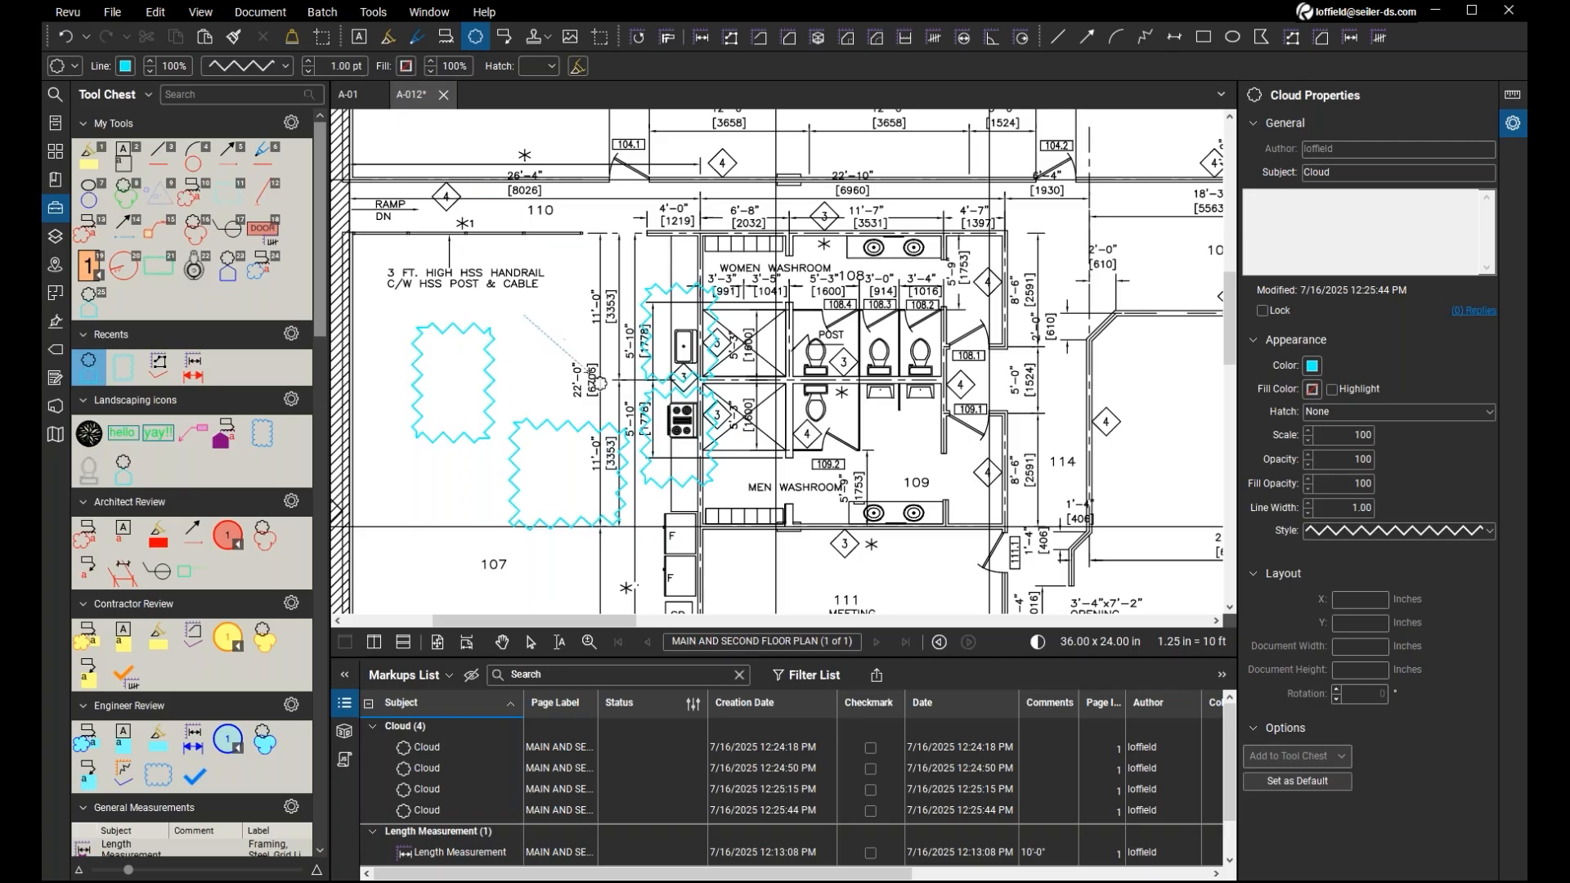
pyautogui.doubleClick(577, 365)
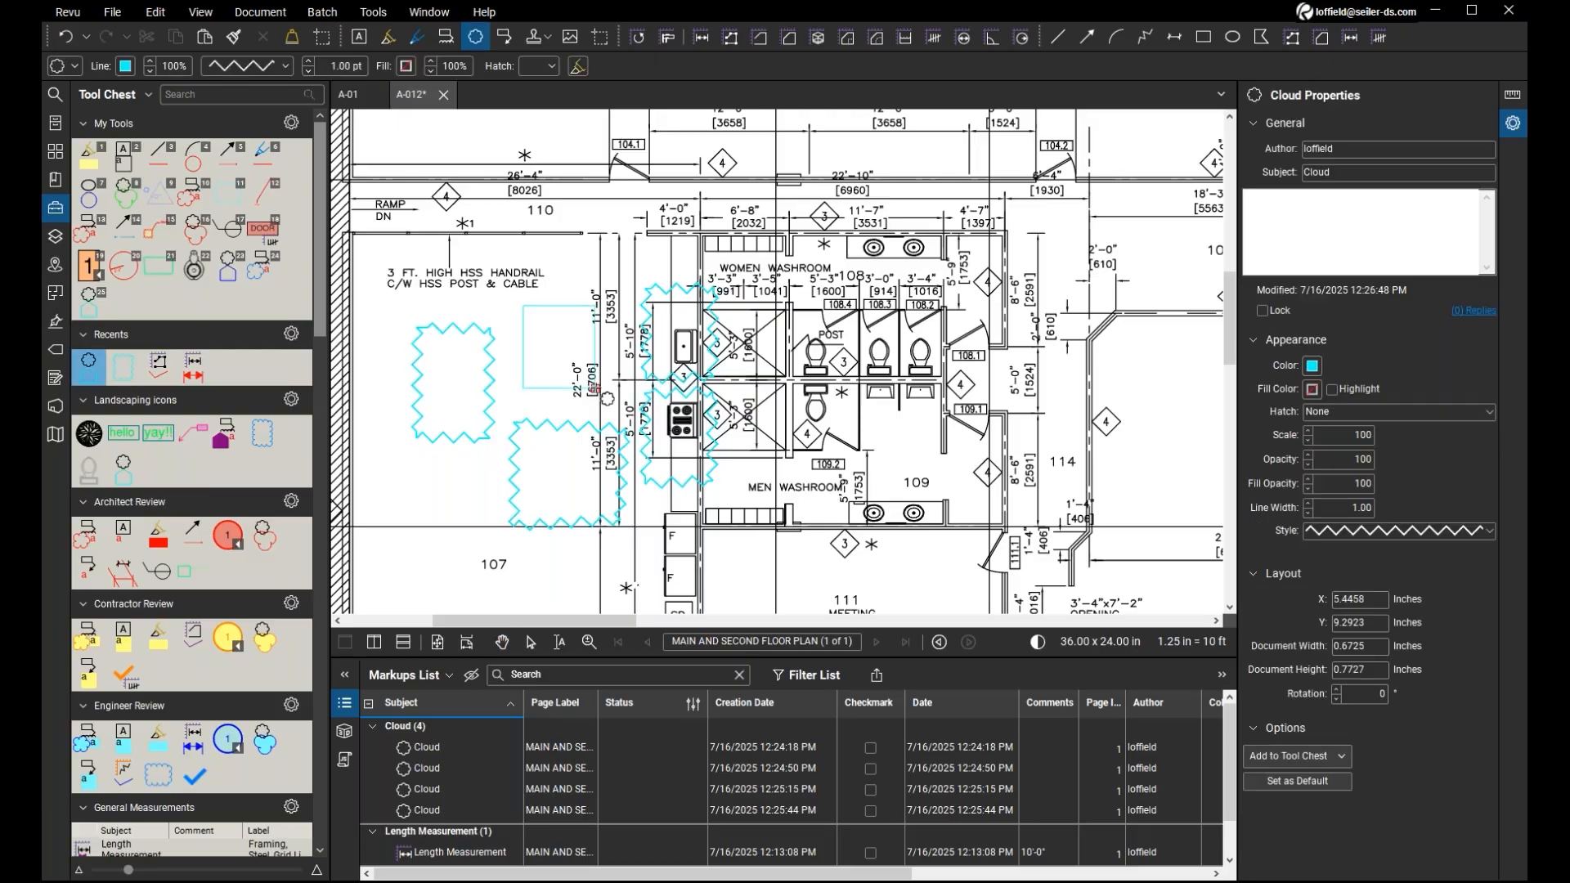
pyautogui.click(95, 368)
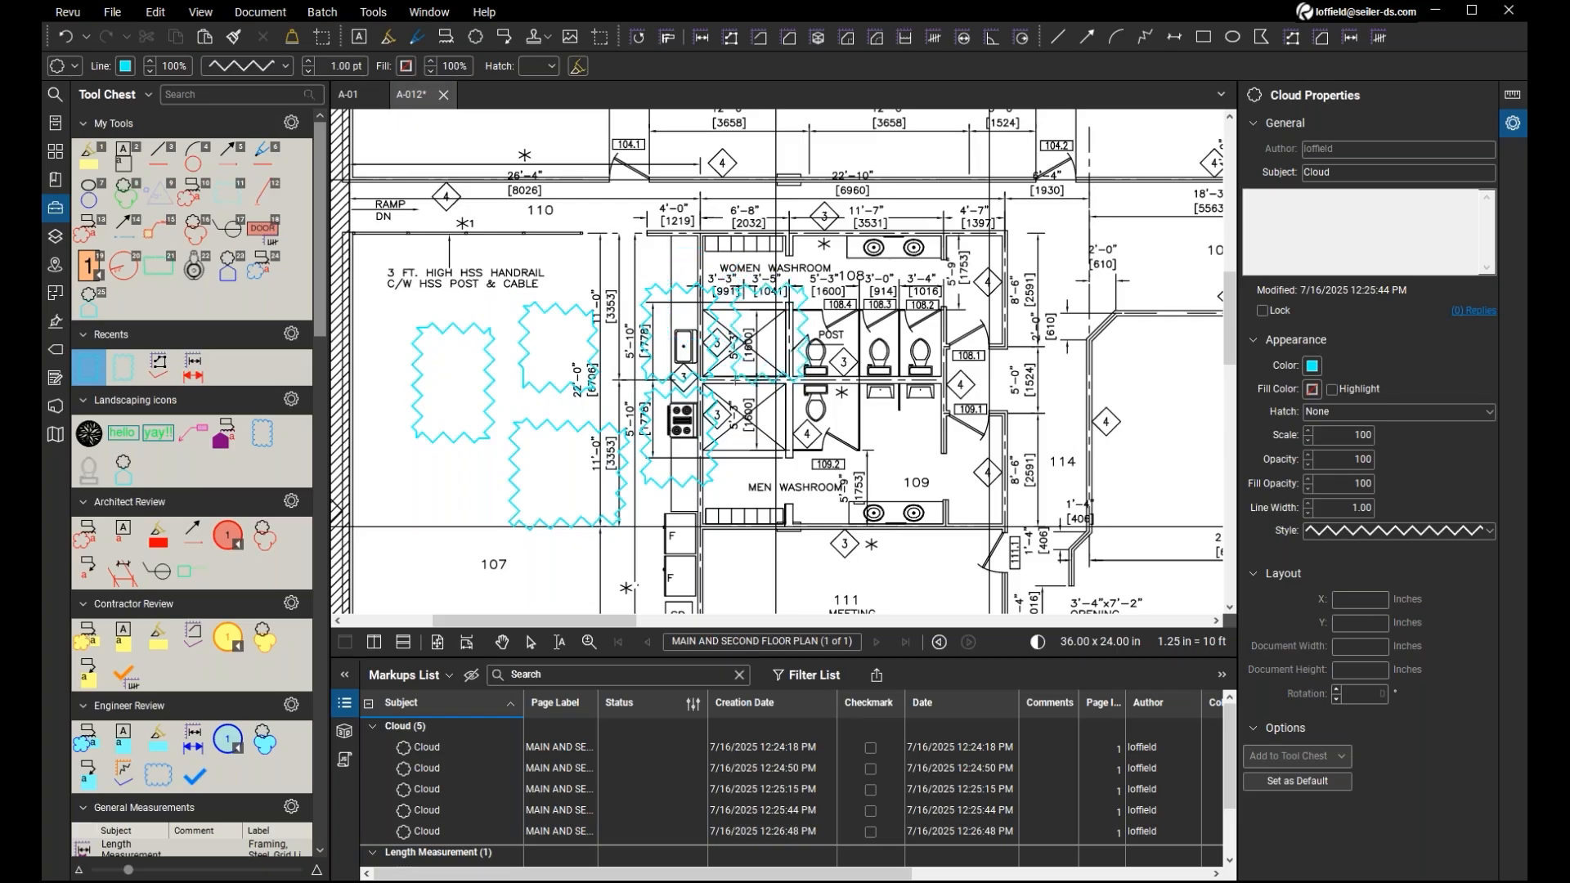
pyautogui.click(731, 385)
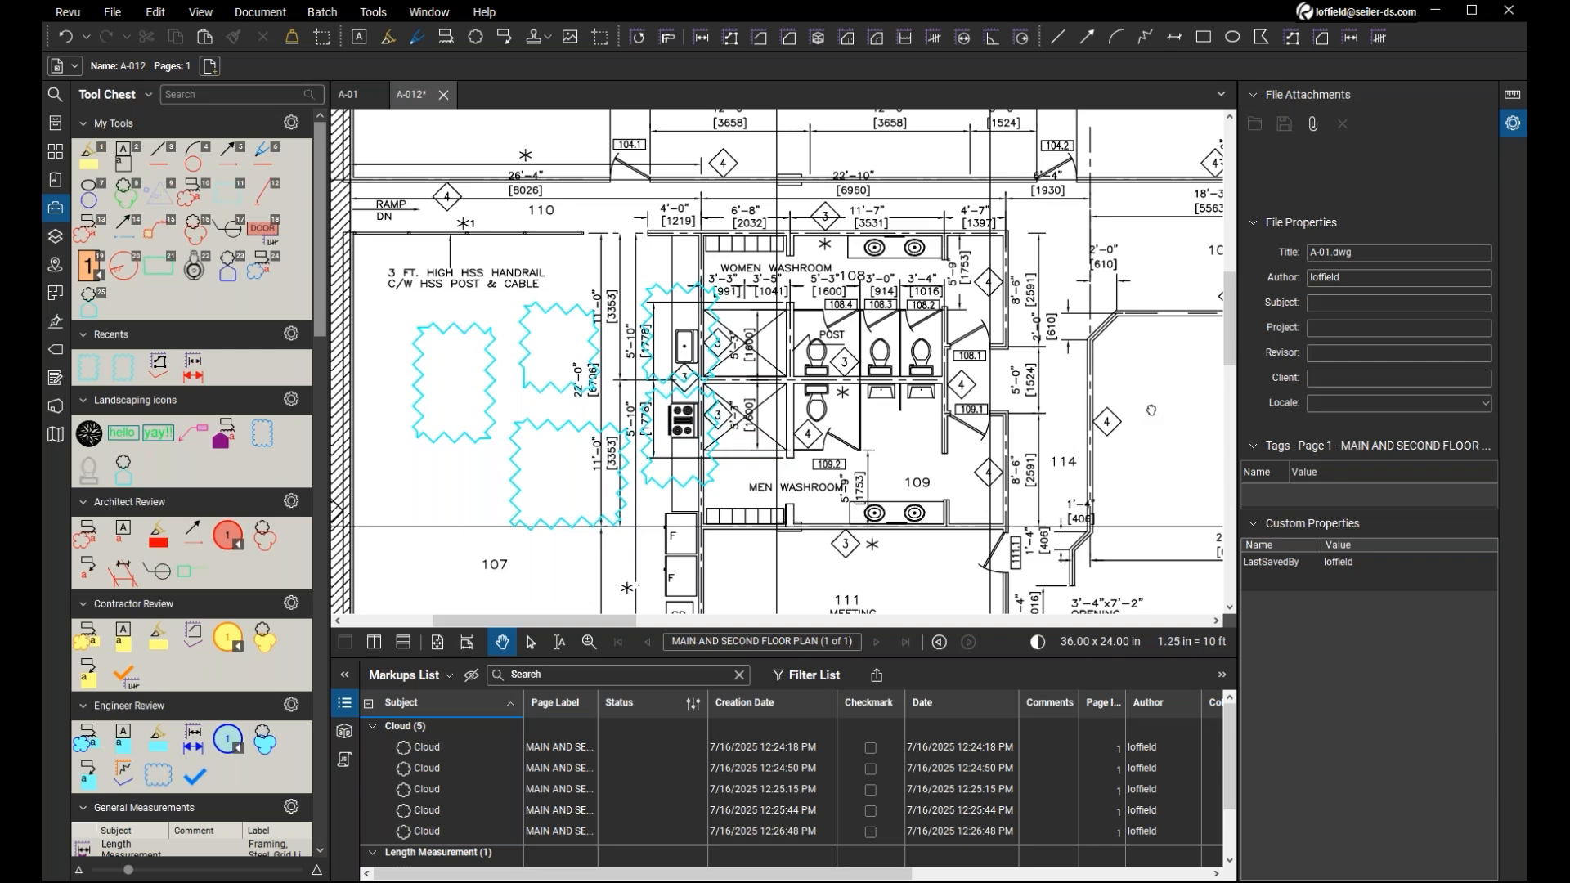
# Look up the Snapshot command and where Revu lists its keyboard shortcuts, leaving the started snapshot without capturing anything.
pyautogui.moveTo(1152, 410)
pyautogui.mouseDown()
pyautogui.moveTo(1028, 429)
pyautogui.moveTo(1023, 447)
pyautogui.moveTo(995, 433)
pyautogui.mouseUp()
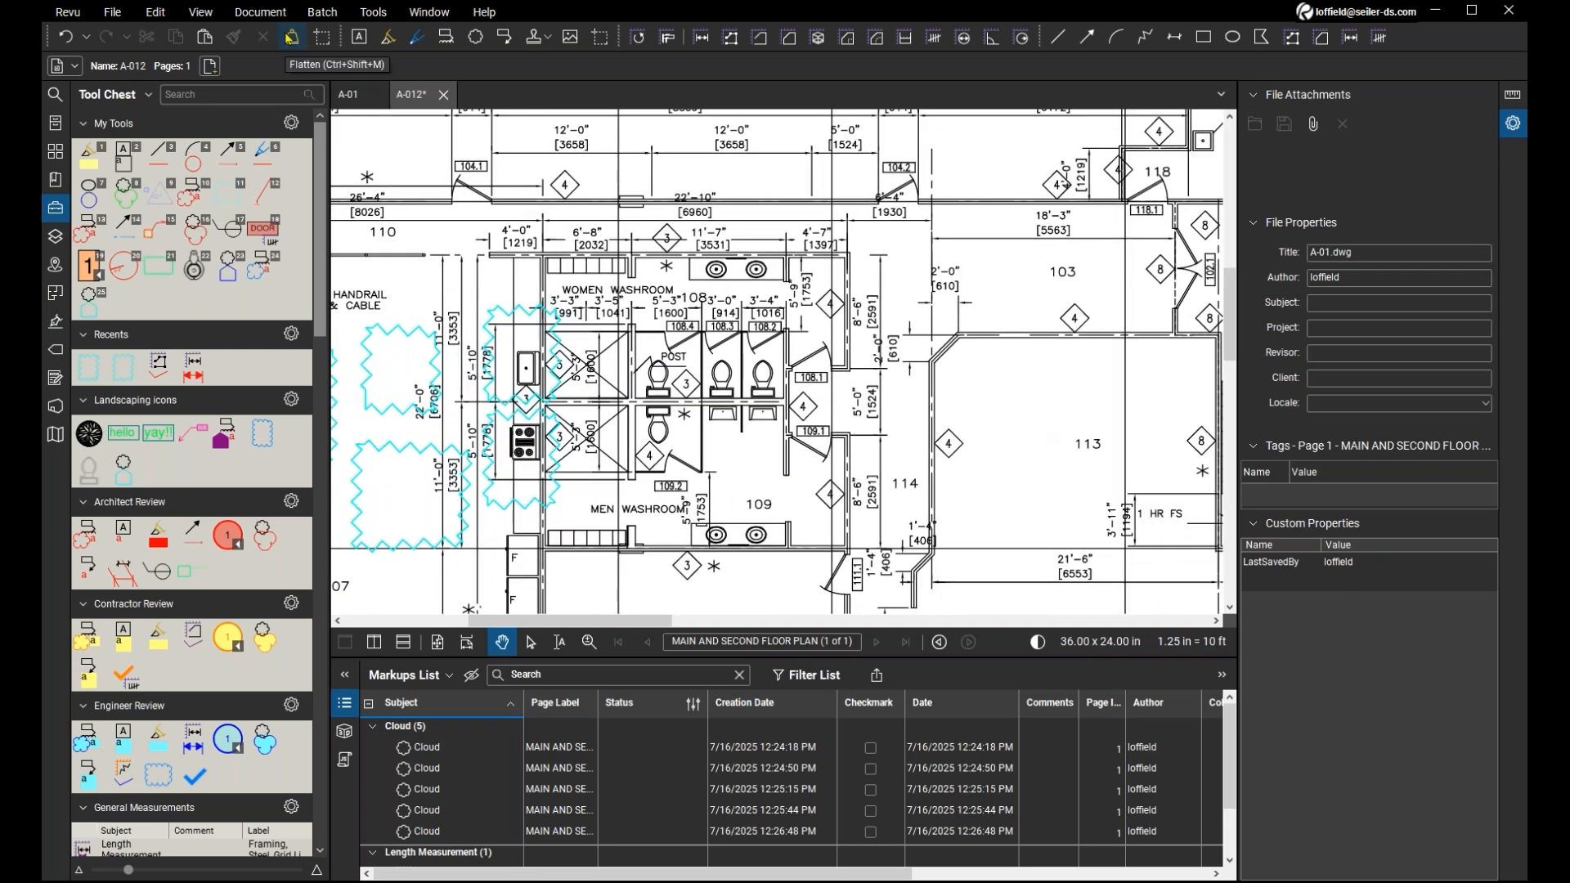
pyautogui.click(199, 13)
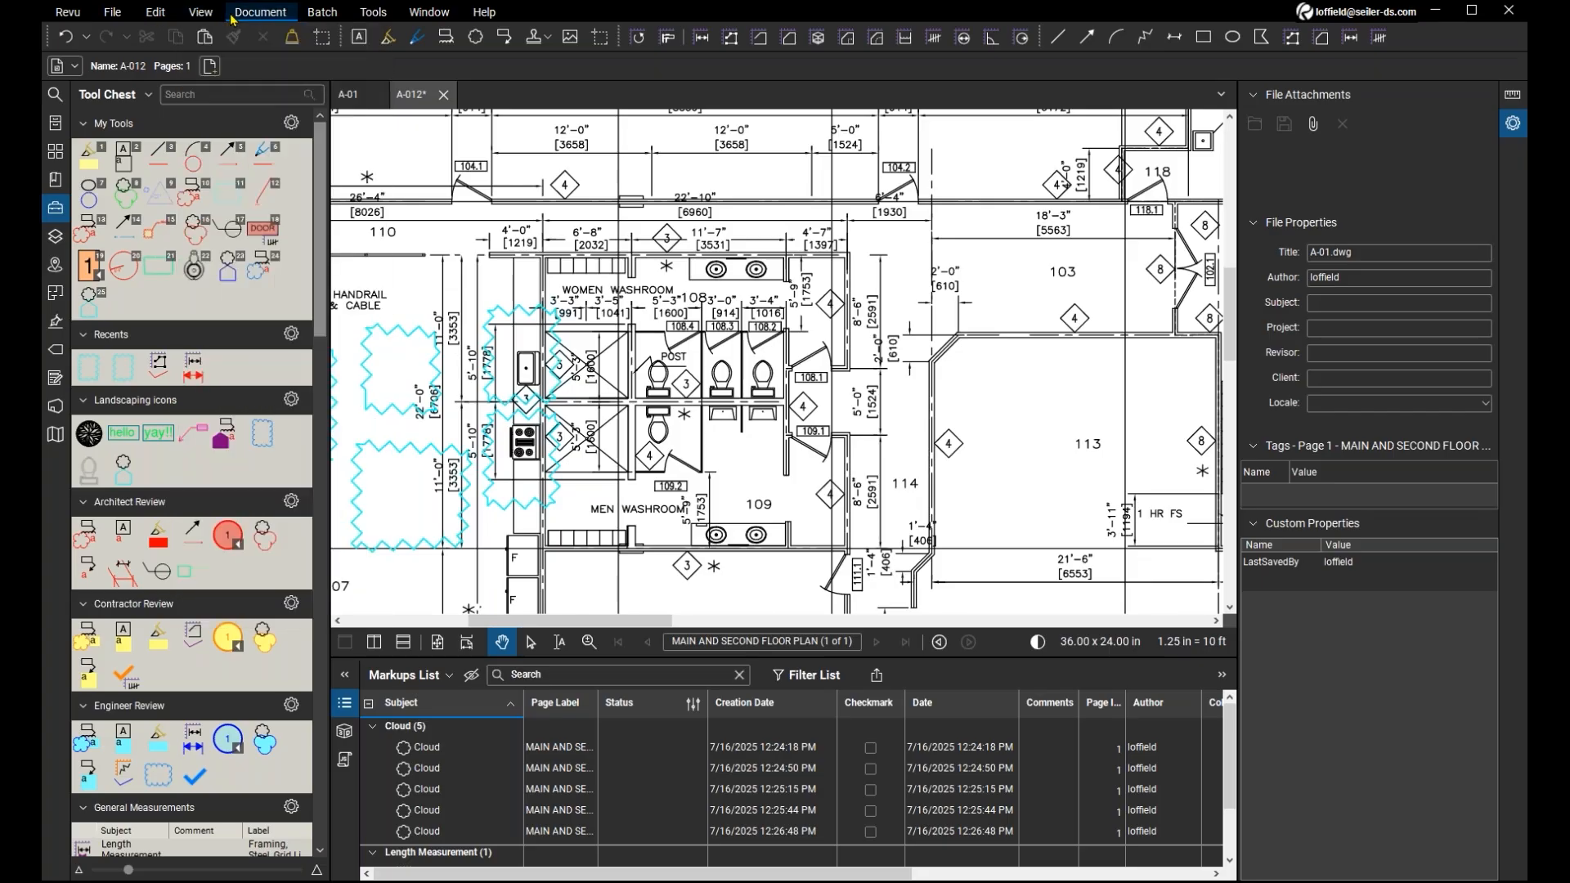
pyautogui.moveTo(157, 14)
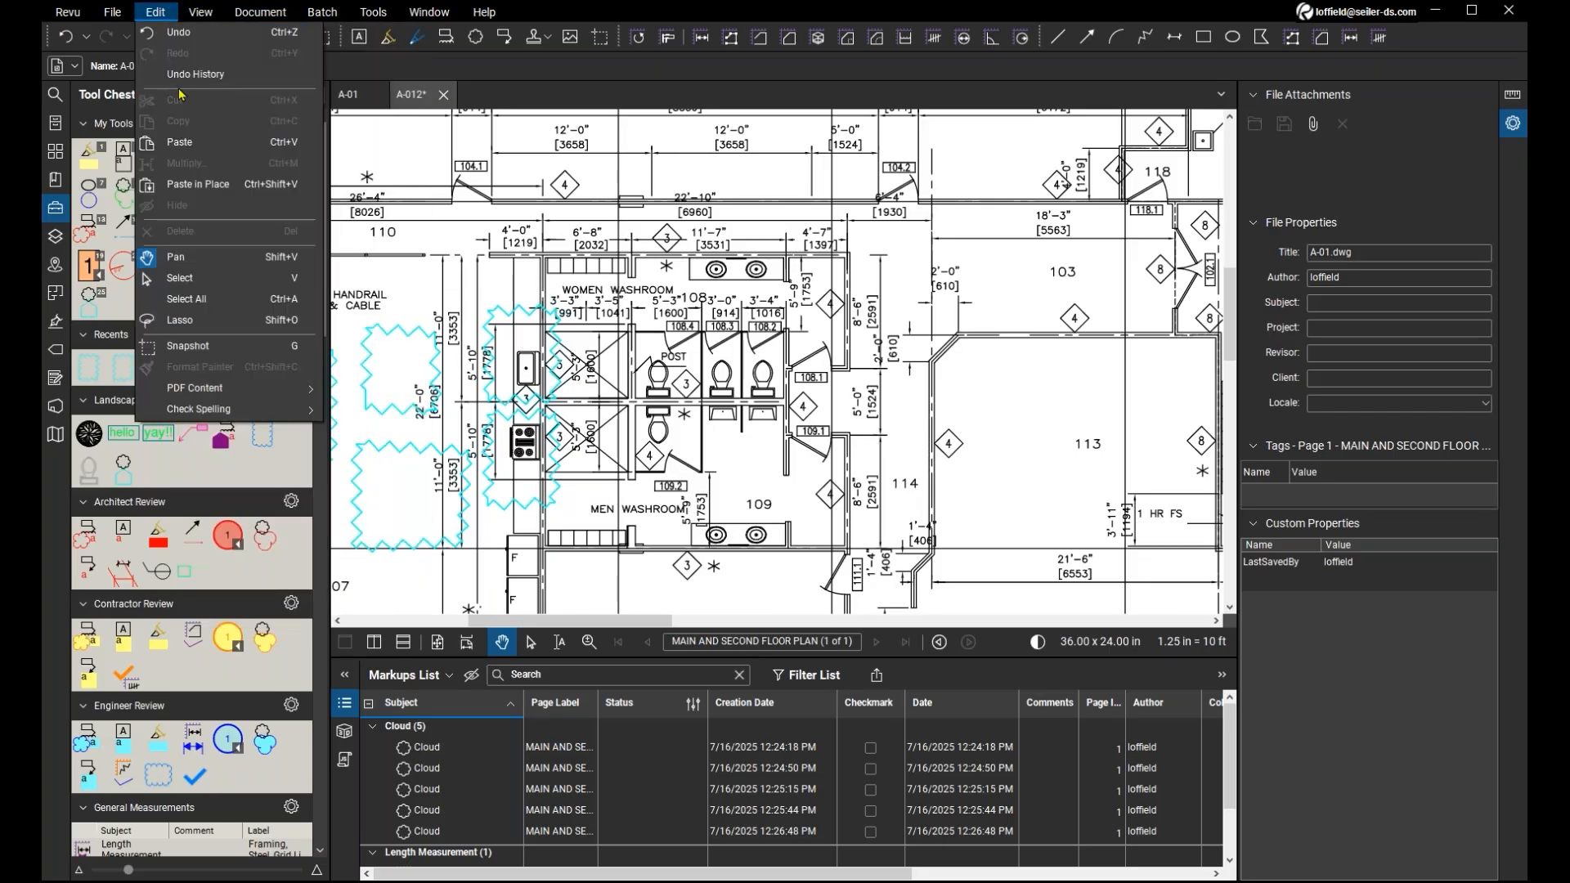
pyautogui.click(234, 346)
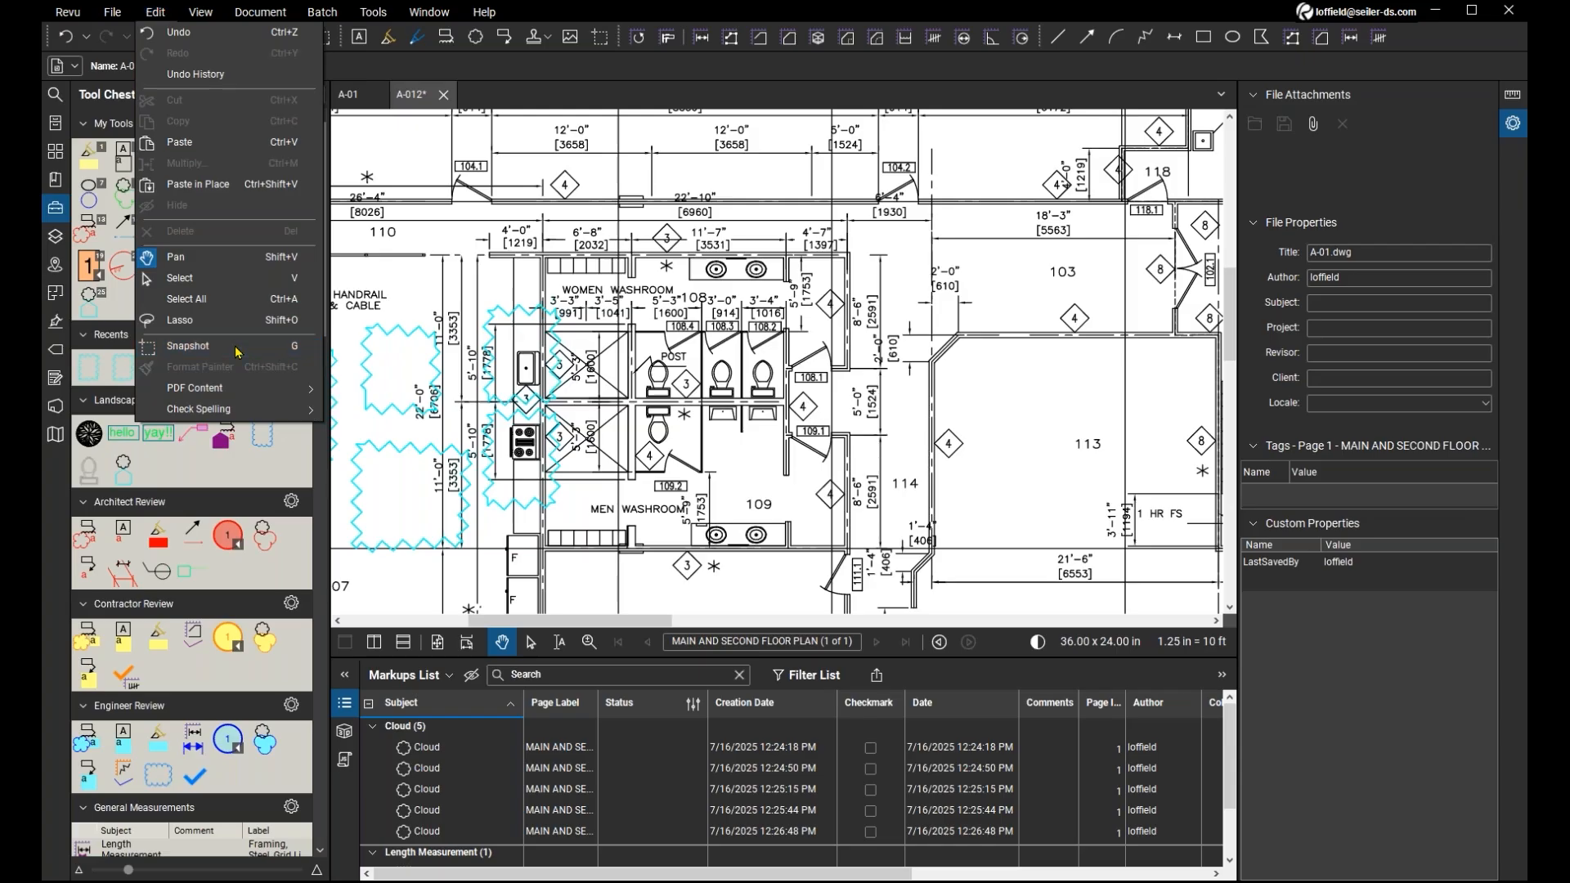
pyautogui.click(69, 12)
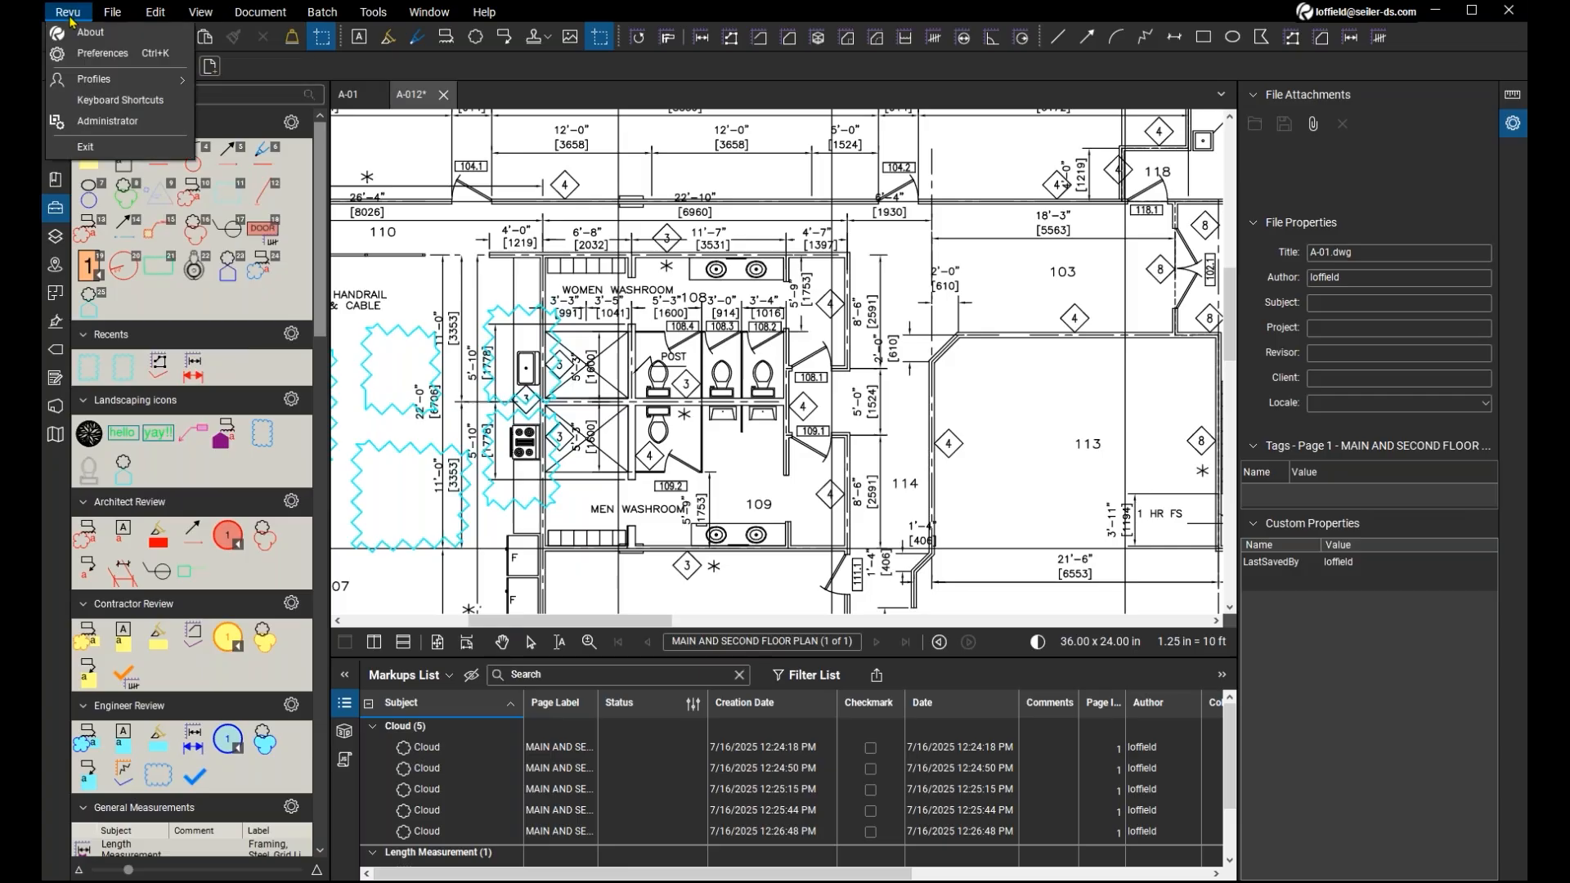
pyautogui.press('ctrl')
pyautogui.press('ctrl')
pyautogui.click(749, 354)
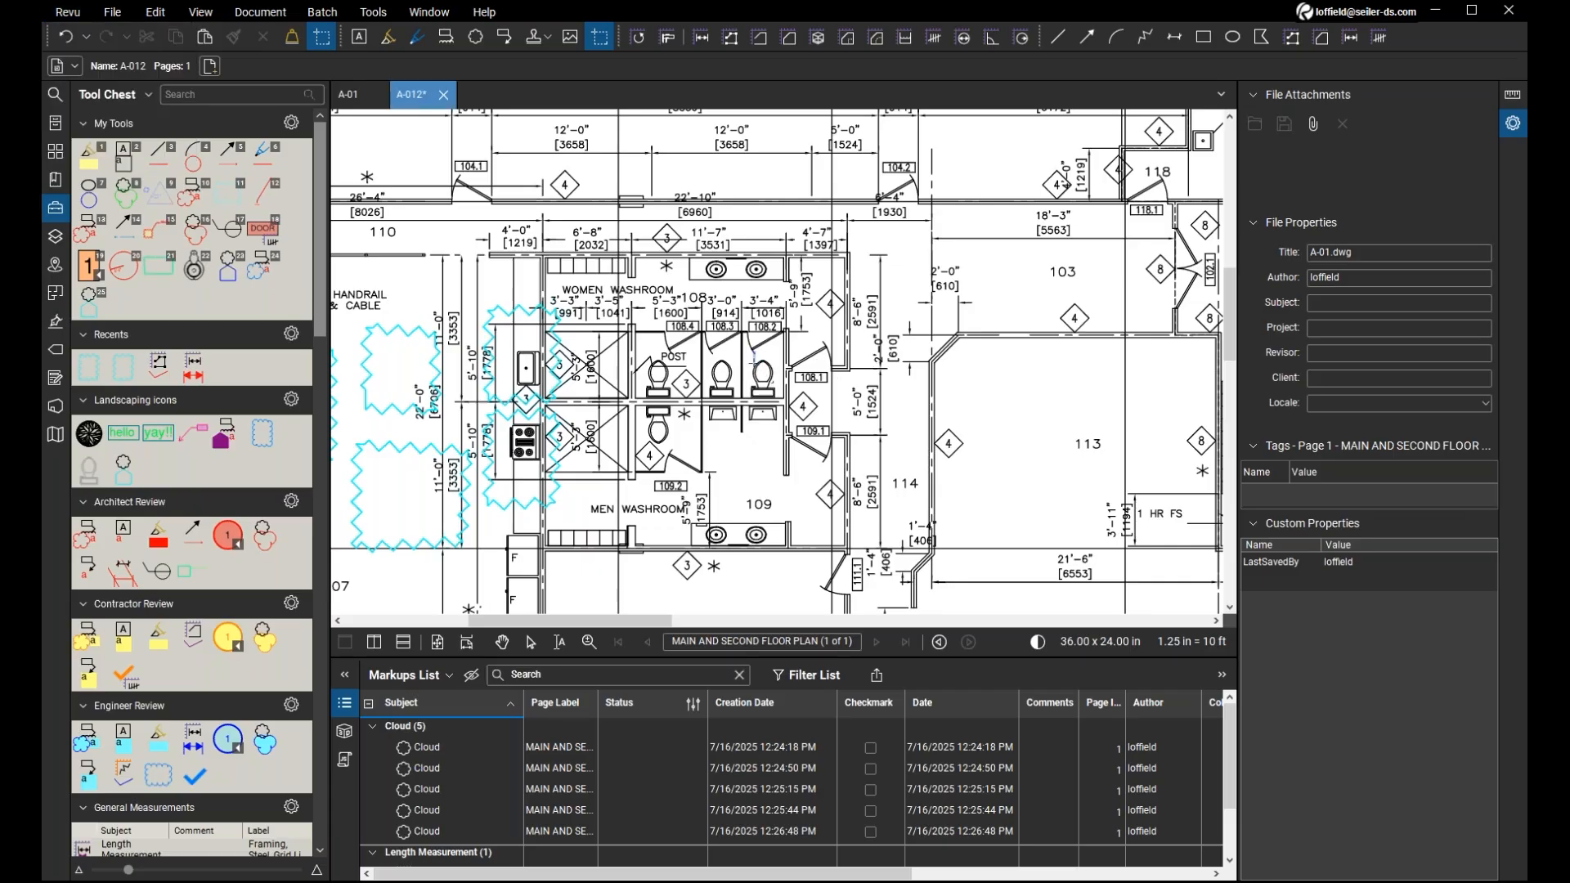
pyautogui.press('Escape')
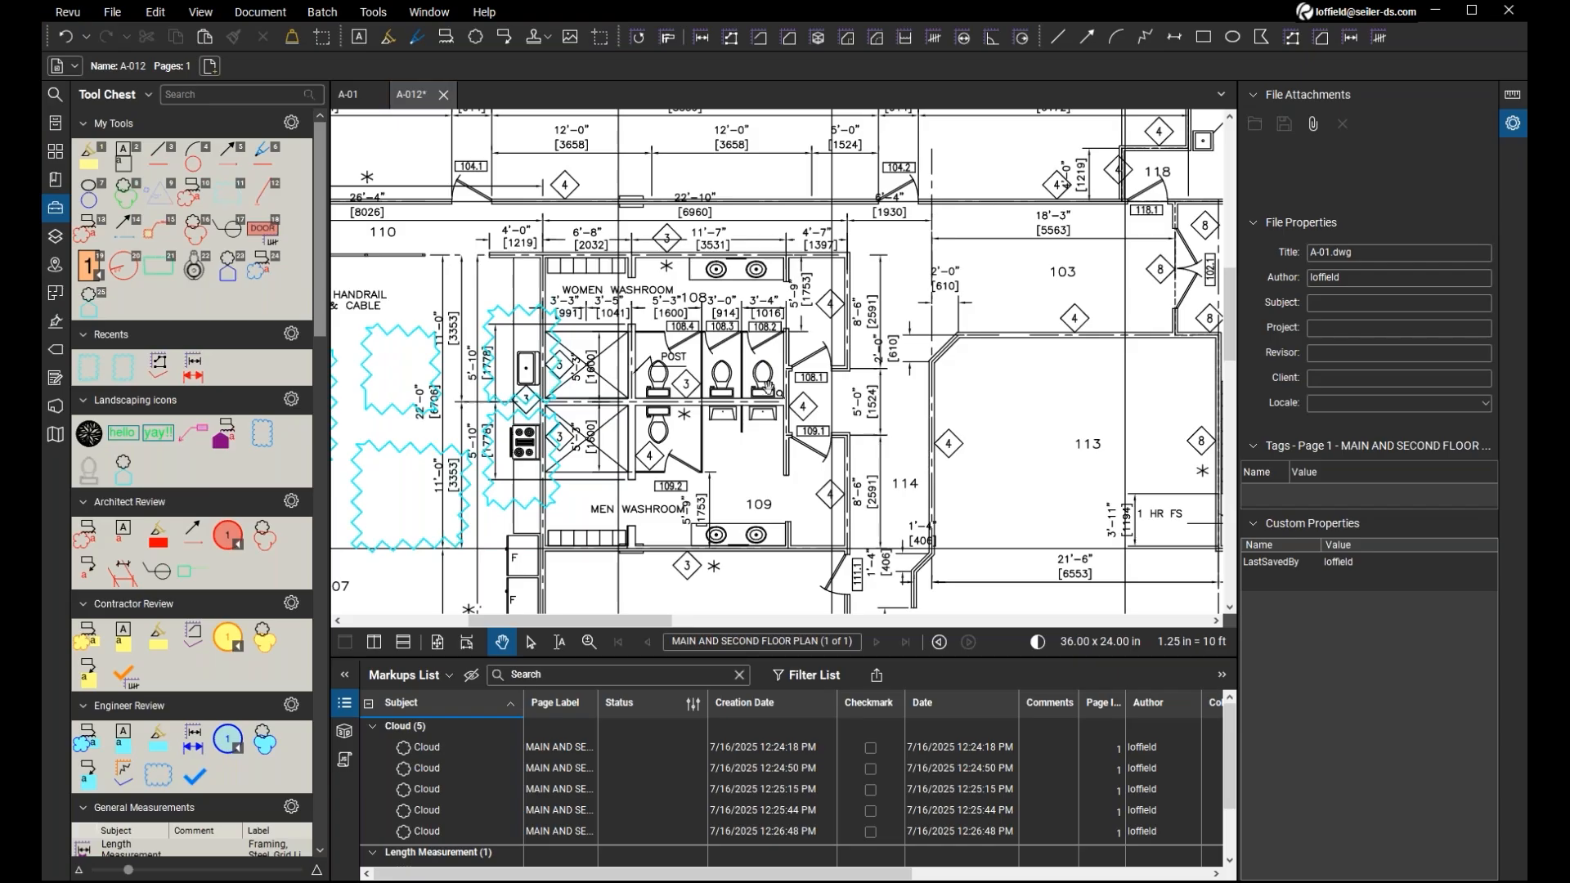
# Take a snapshot of the toilet in stall 108.2 and paste a copy below the fixture in the men washroom stall beside door 109.1.
pyautogui.press('g')
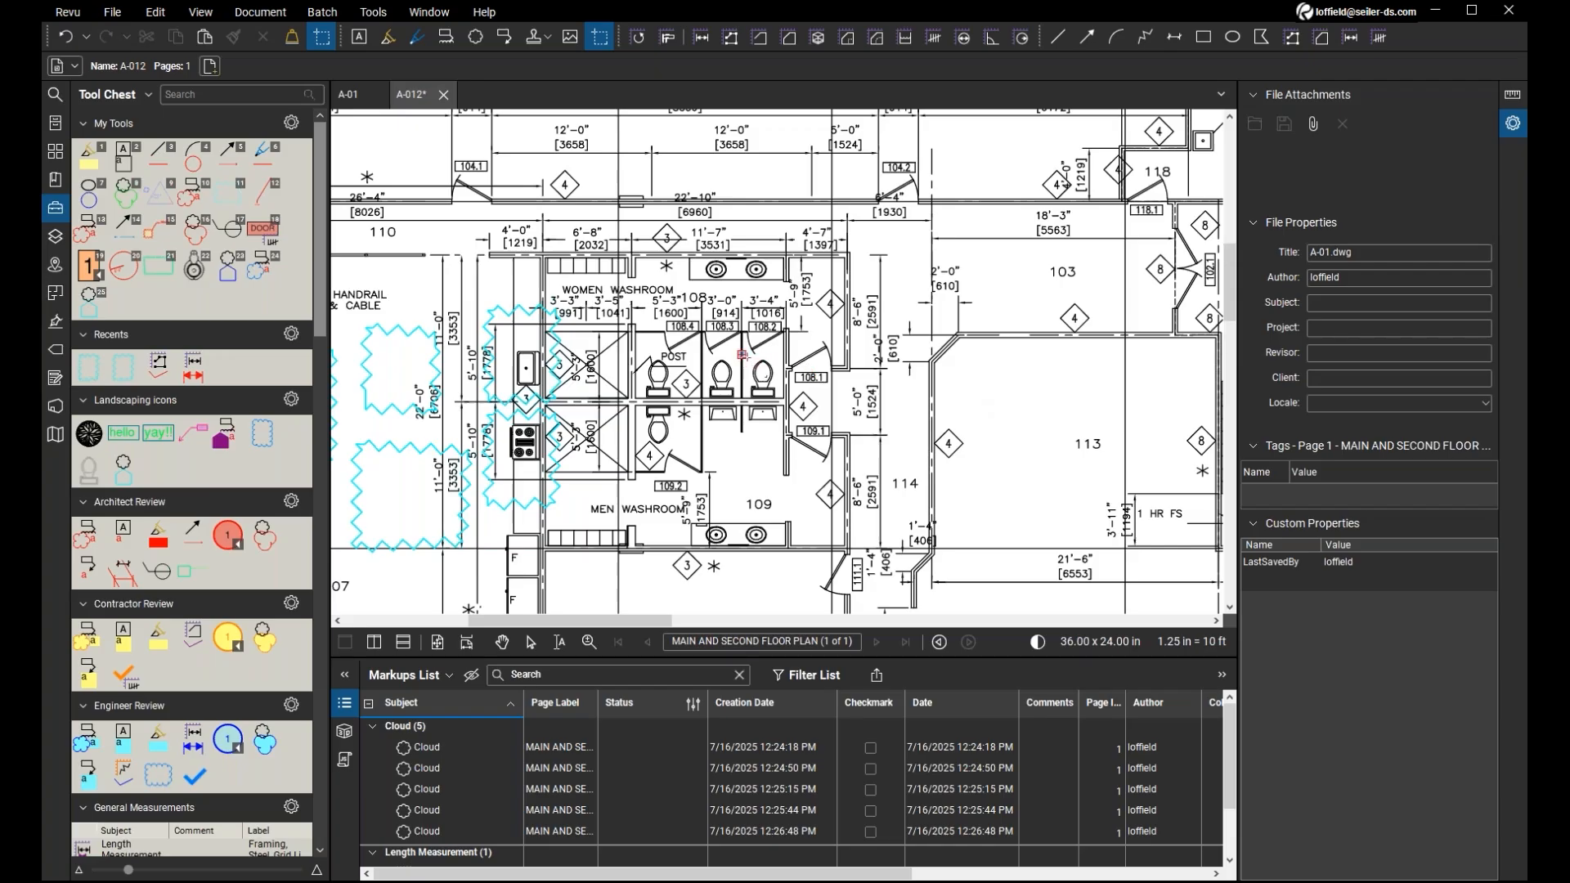
pyautogui.scroll(1, 742, 355)
pyautogui.scroll(3, 742, 355)
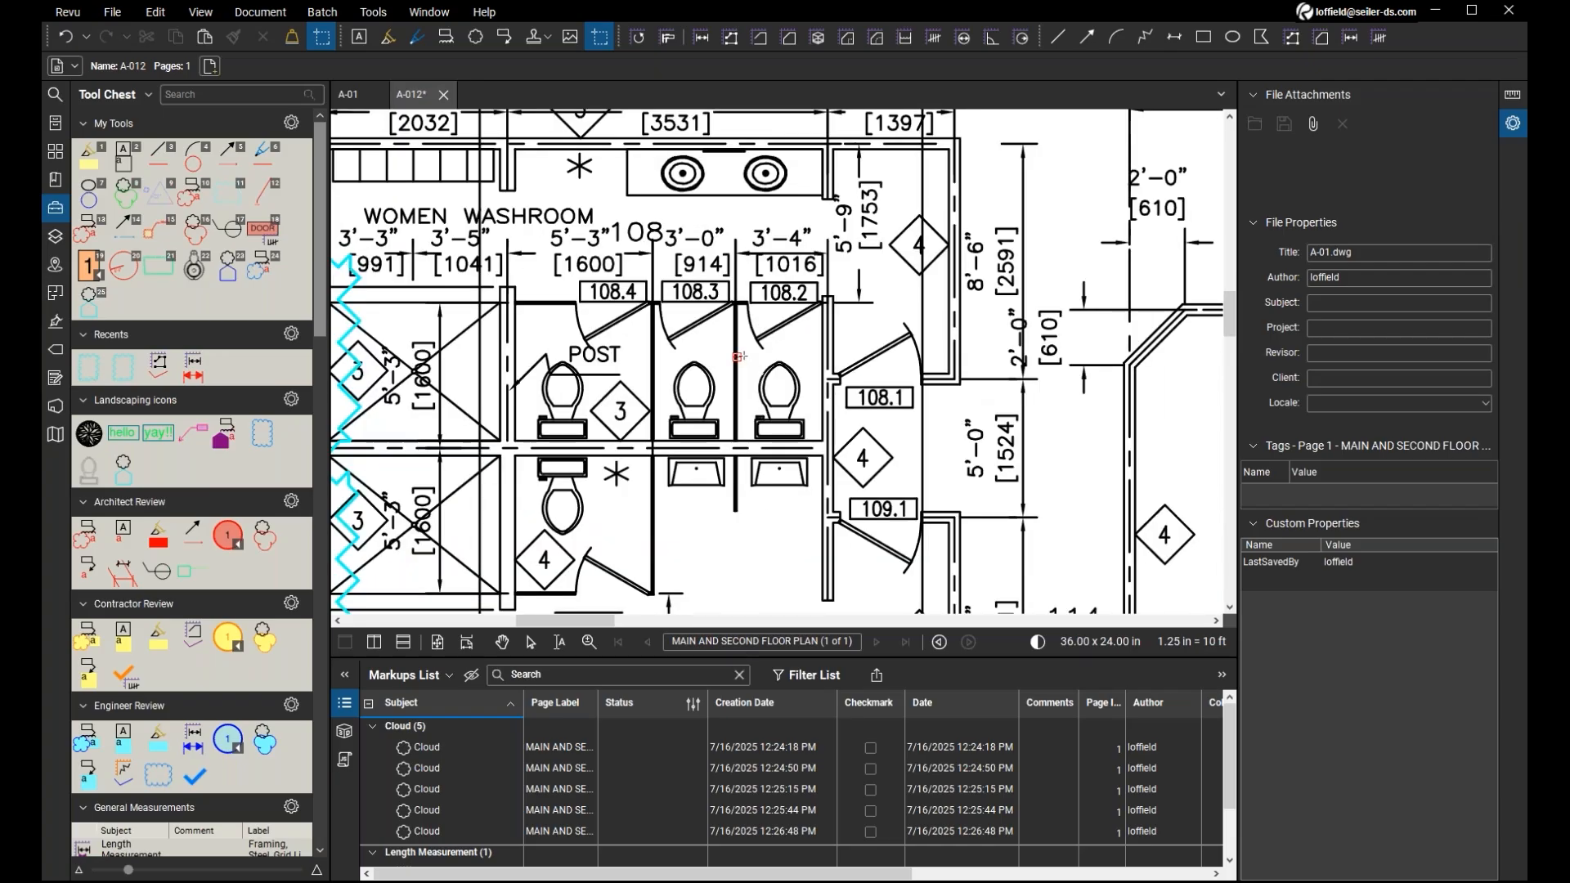
pyautogui.moveTo(745, 355)
pyautogui.mouseDown()
pyautogui.moveTo(813, 393)
pyautogui.moveTo(813, 441)
pyautogui.mouseUp()
pyautogui.press('Escape')
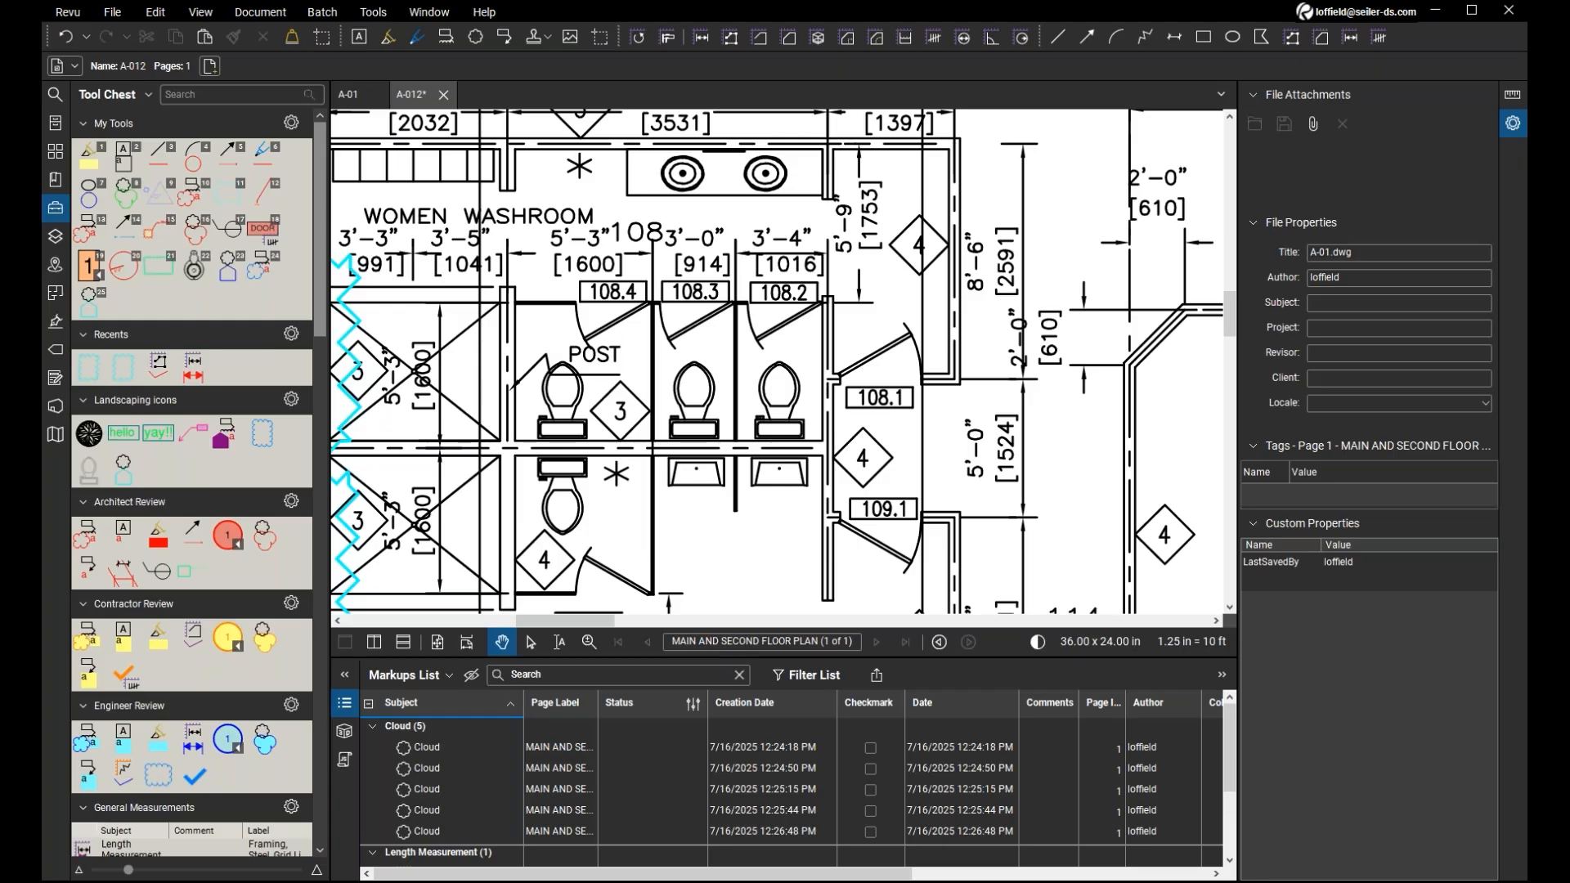
pyautogui.hotkey('ctrl', 'v')
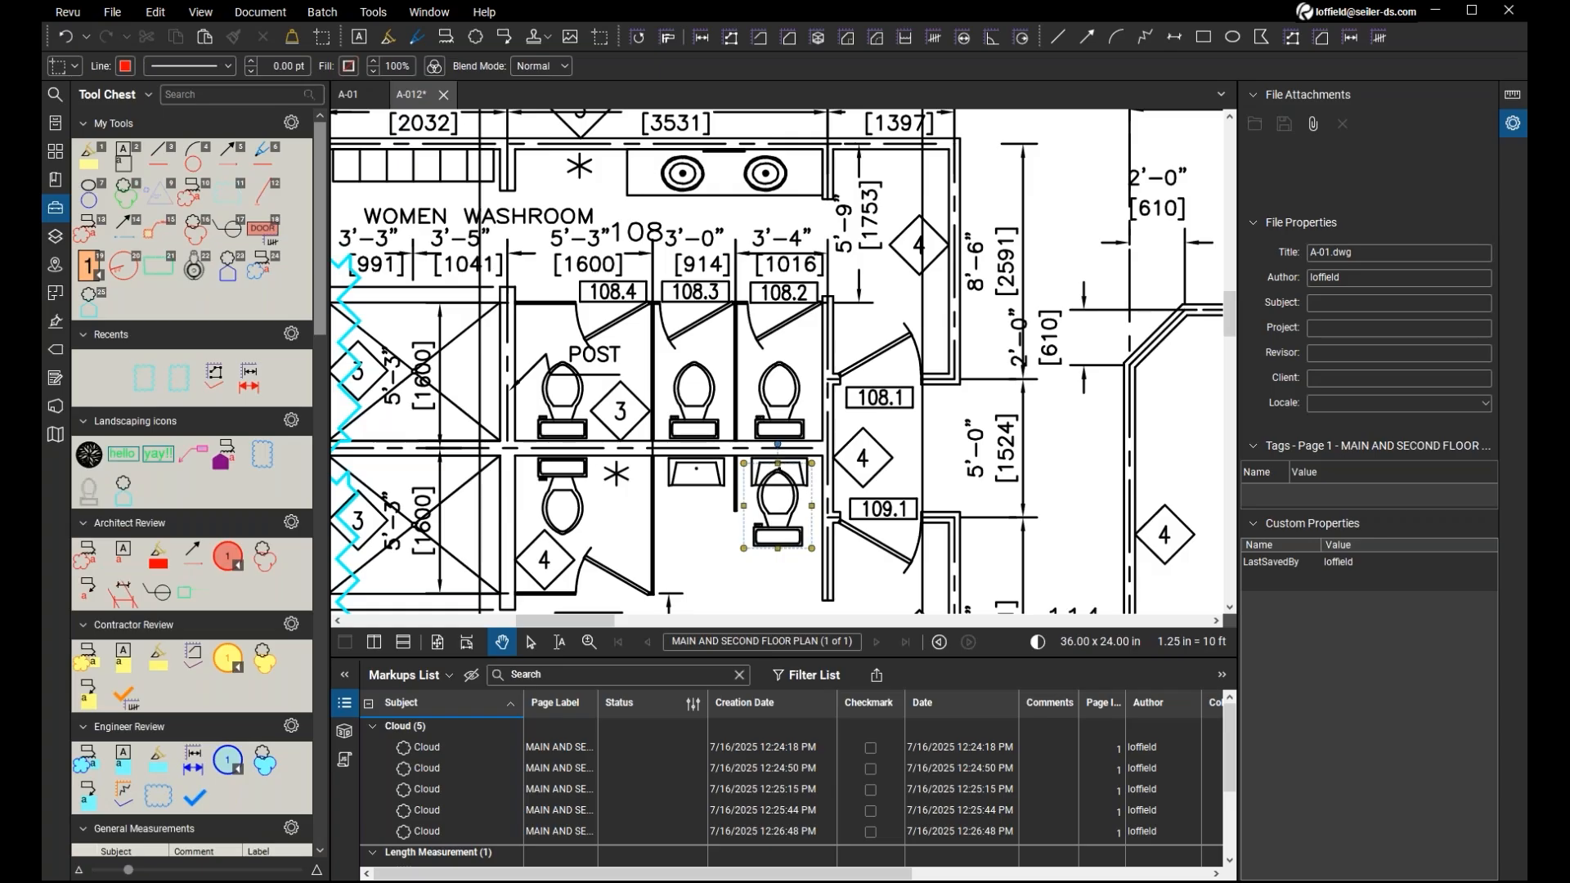
pyautogui.moveTo(777, 495); pyautogui.dragTo(780, 543)
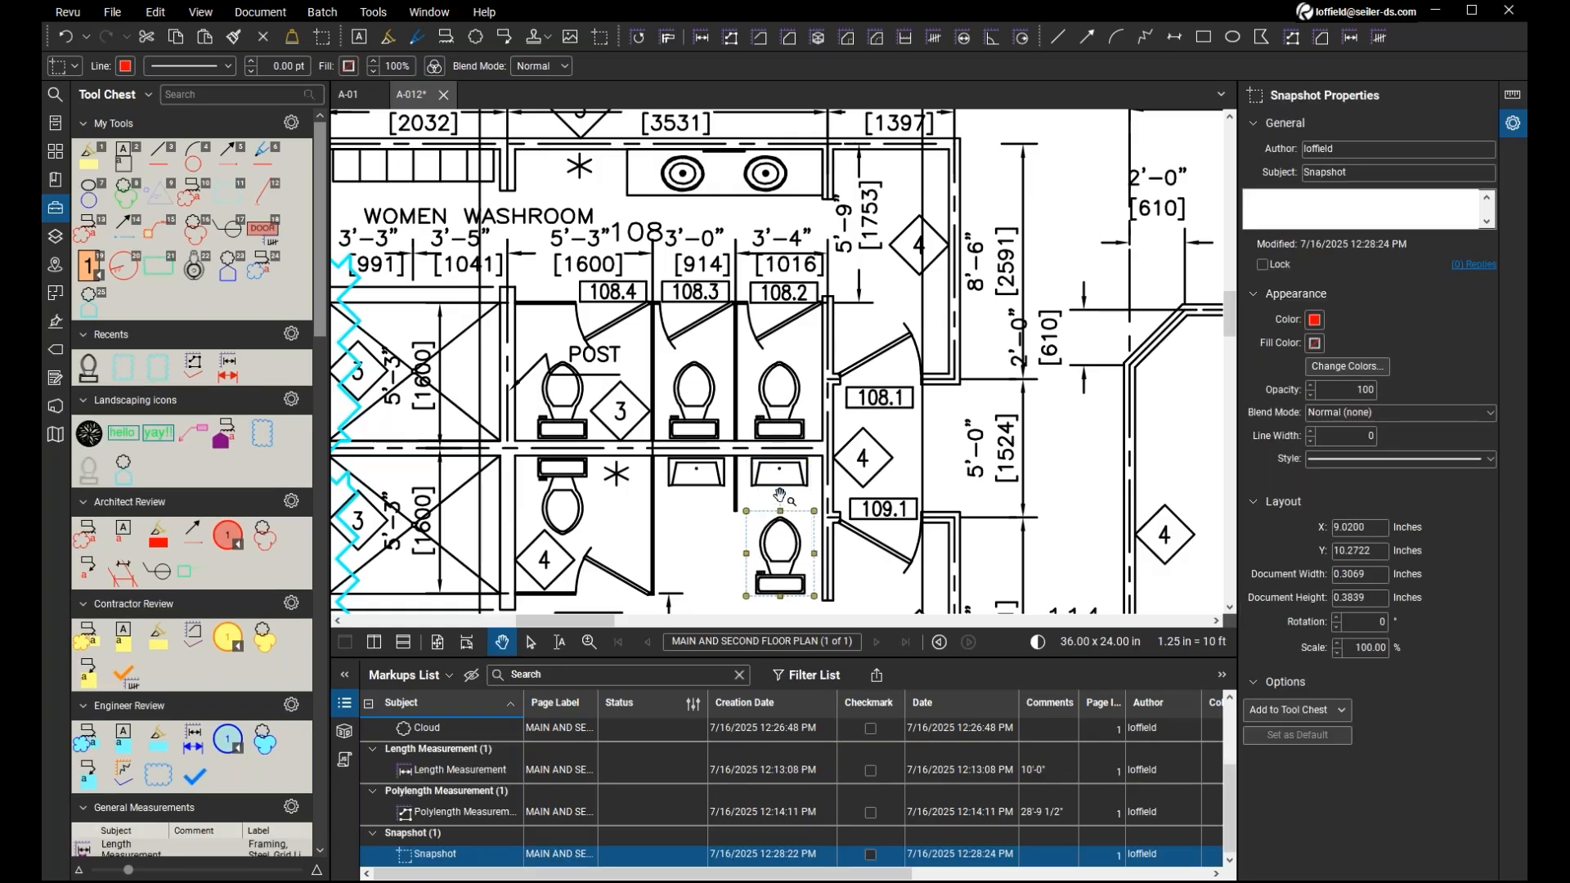
# Rotate the pasted toilet snapshot 180° and move it onto the open floor just above room number 109 in the men washroom.
pyautogui.moveTo(781, 489); pyautogui.dragTo(780, 395)
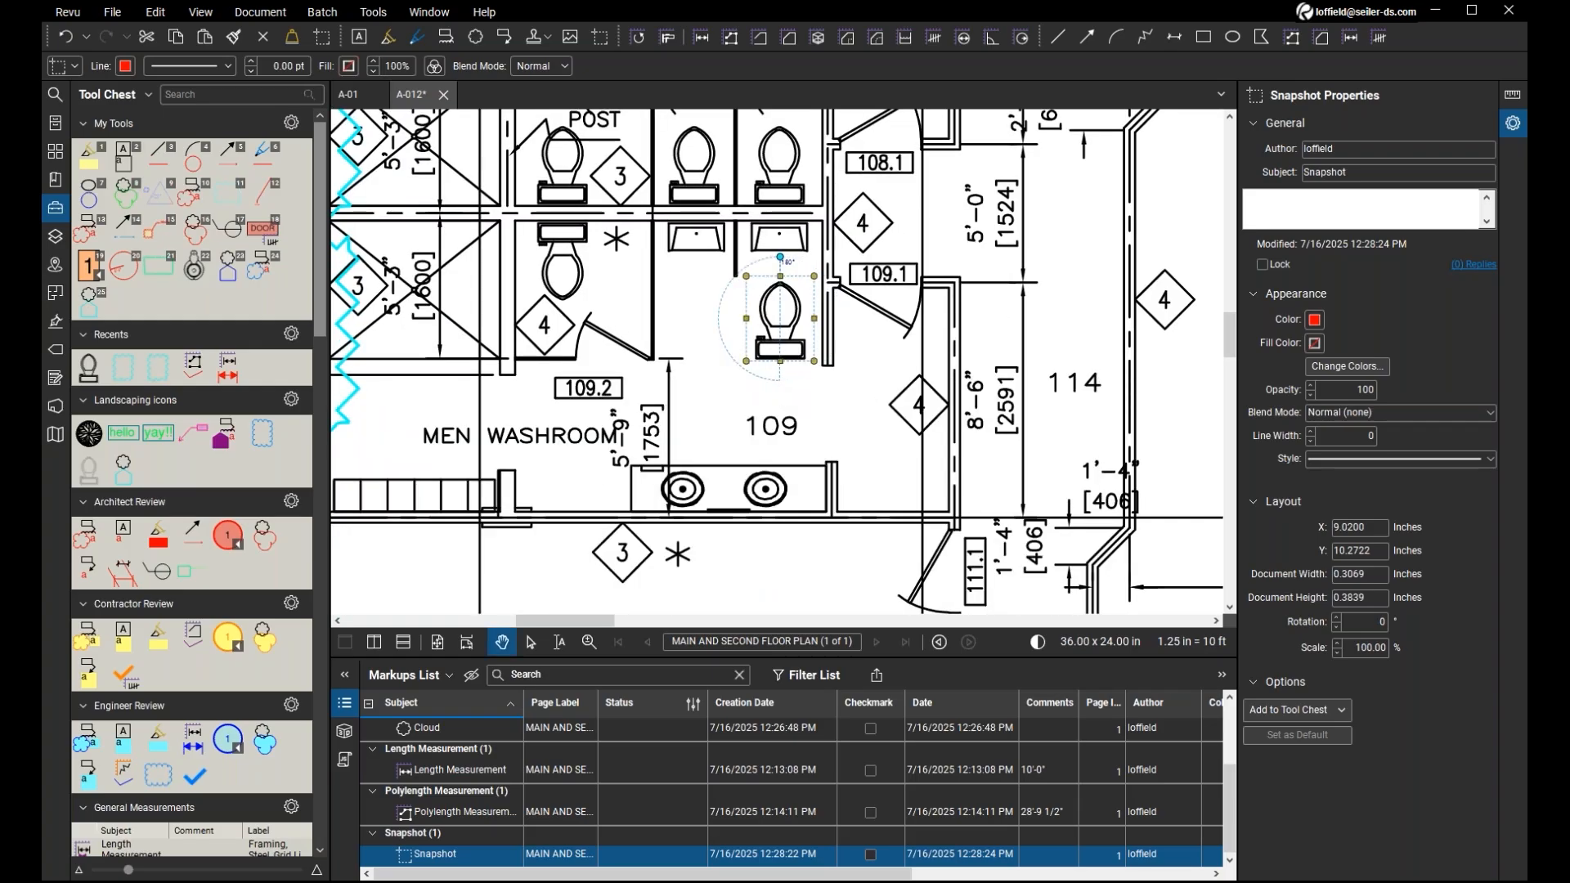
pyautogui.moveTo(777, 317); pyautogui.dragTo(782, 262)
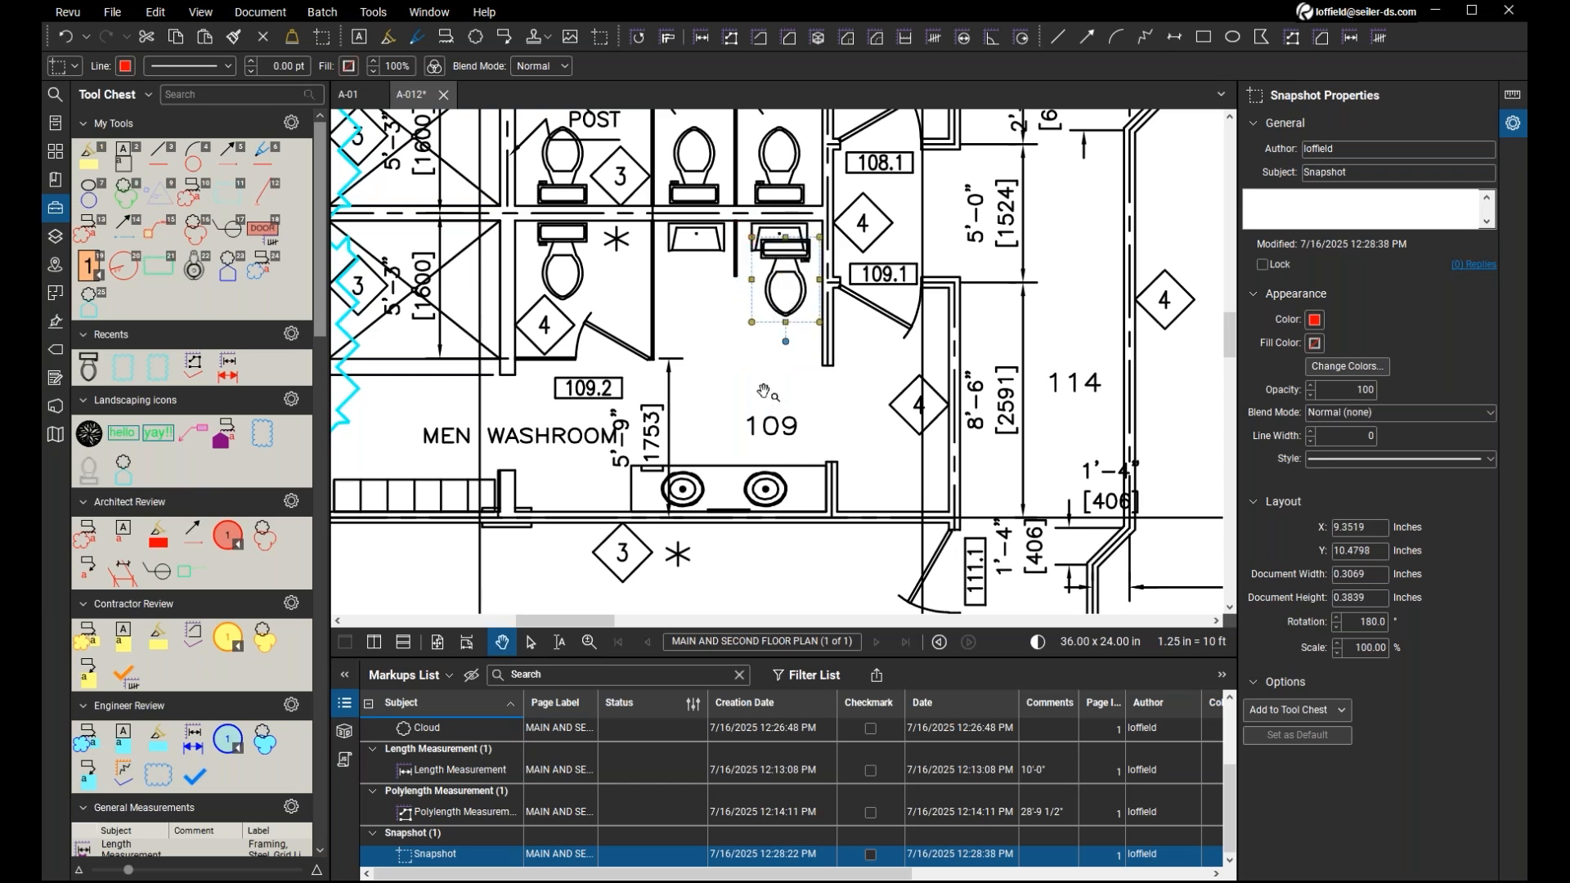
pyautogui.scroll(1, 763, 392)
pyautogui.scroll(-2, 763, 393)
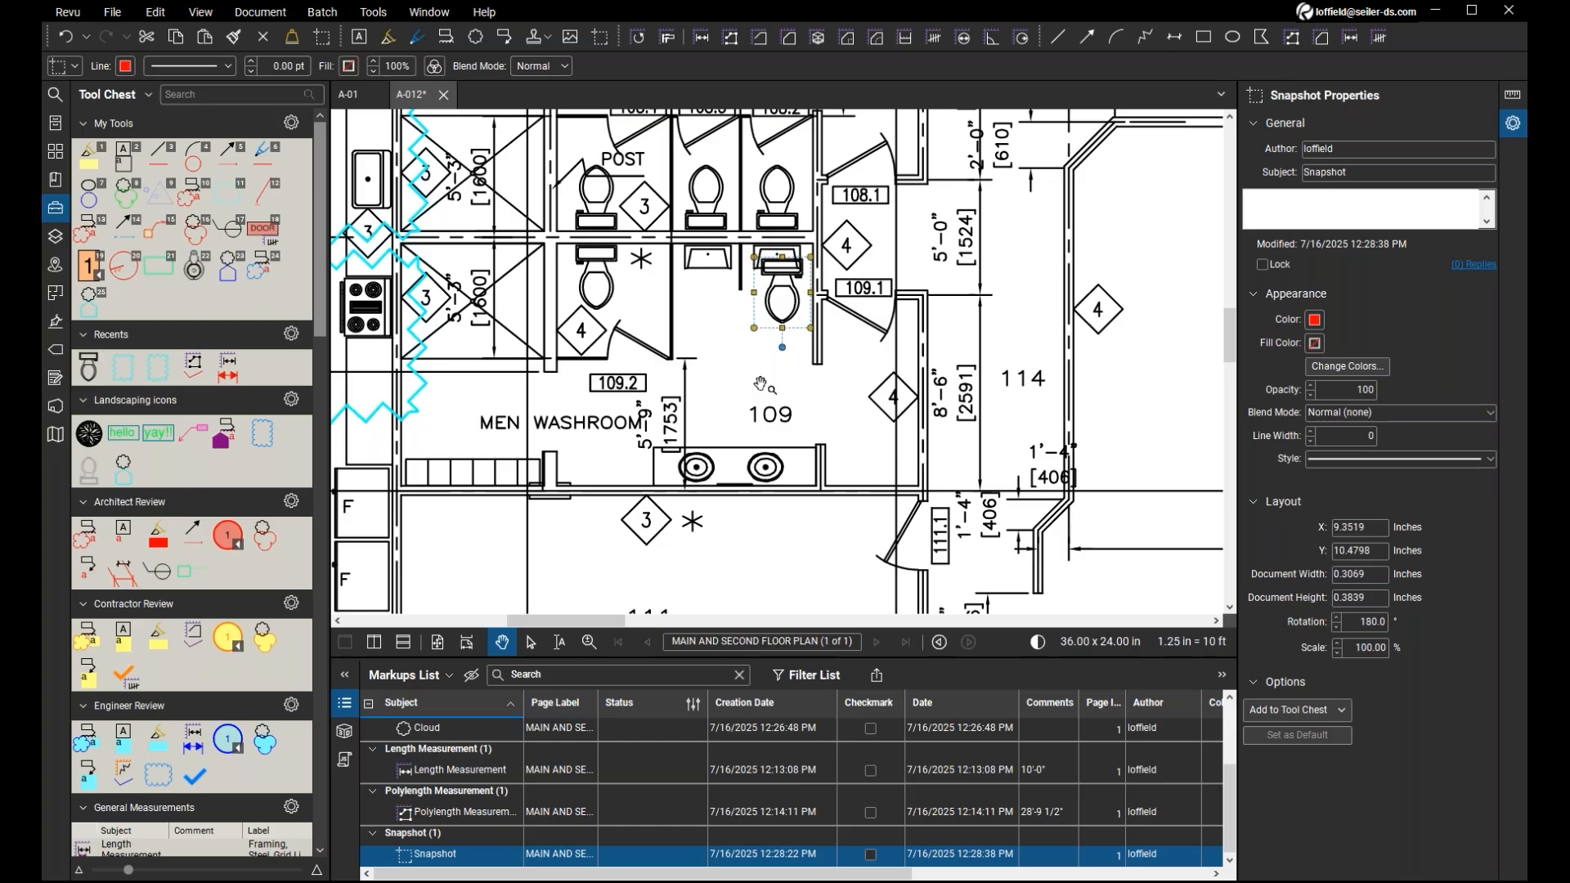
pyautogui.scroll(-1, 760, 384)
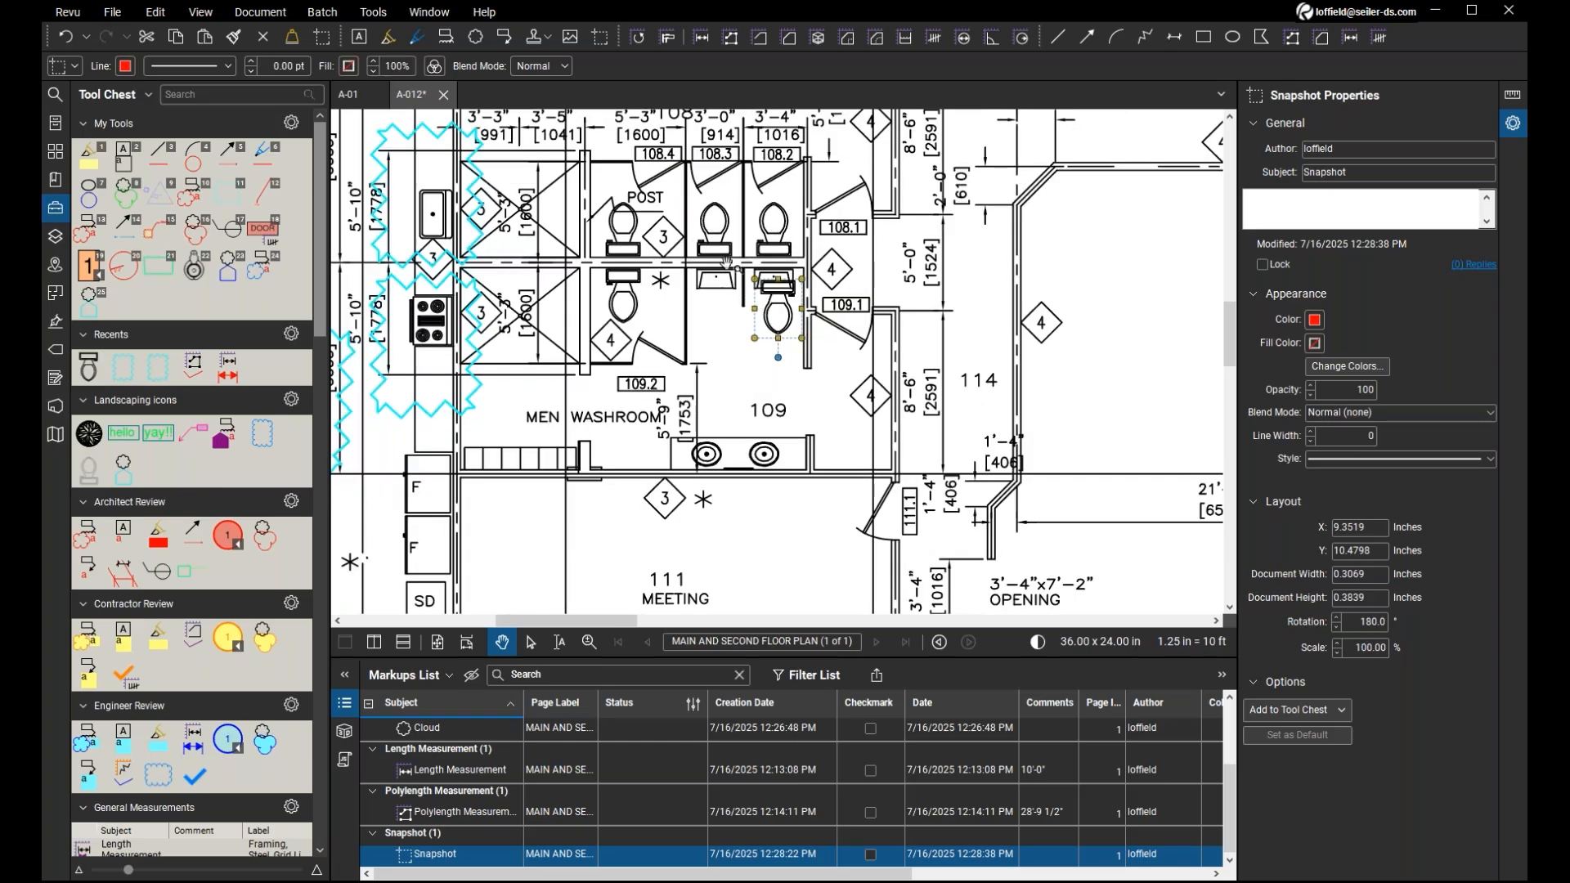
pyautogui.moveTo(791, 312); pyautogui.dragTo(759, 361)
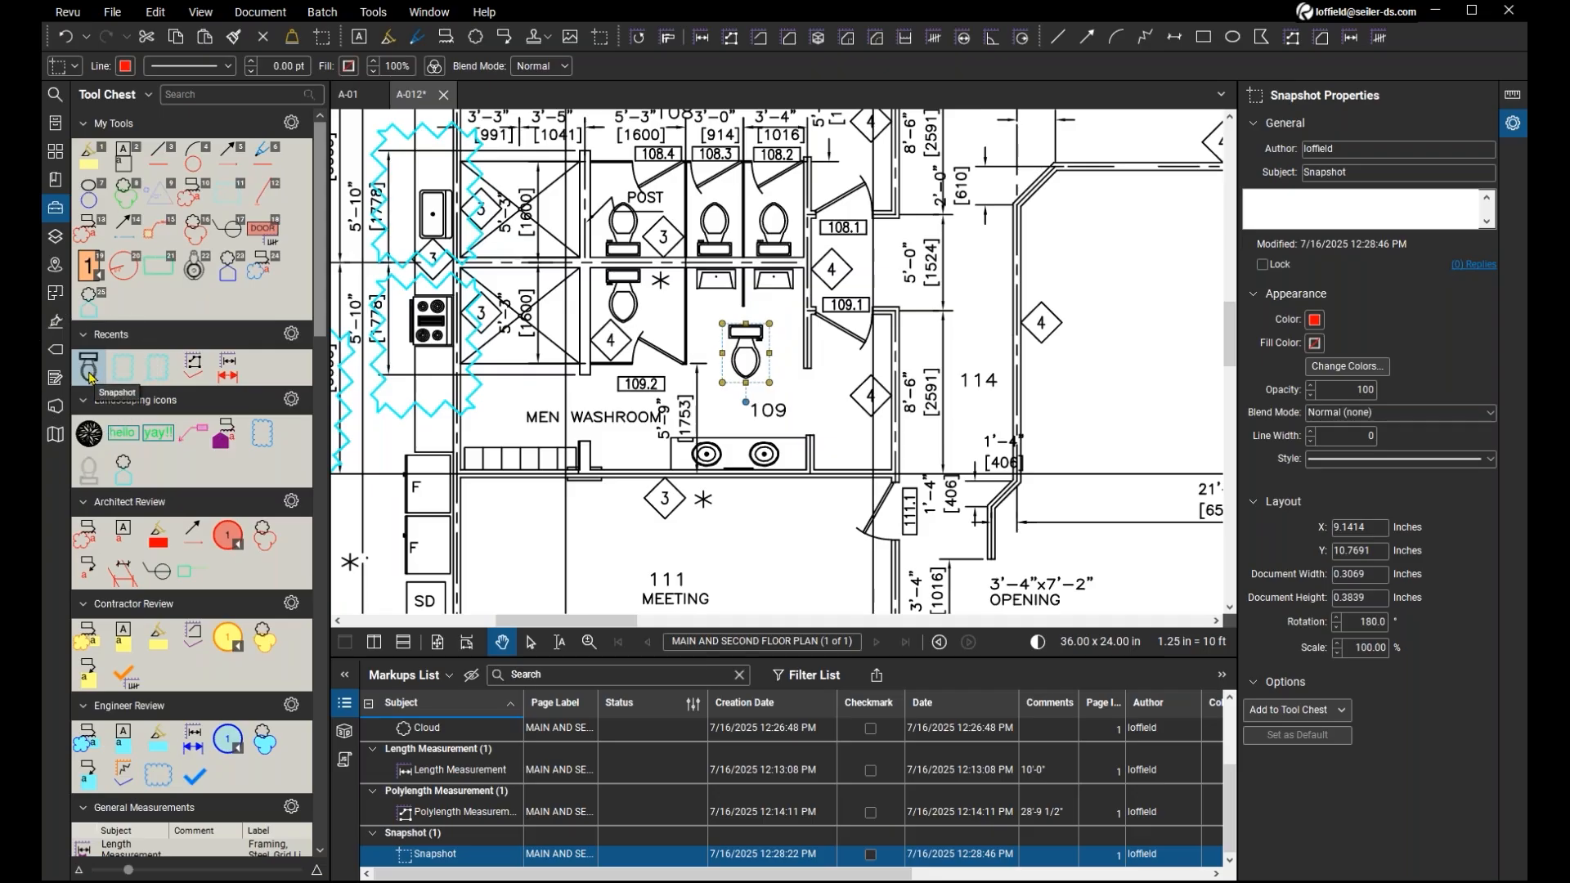
# Add the recent toilet snapshot to the My Tools set.
pyautogui.click(88, 372)
pyautogui.moveTo(88, 372); pyautogui.dragTo(123, 301)
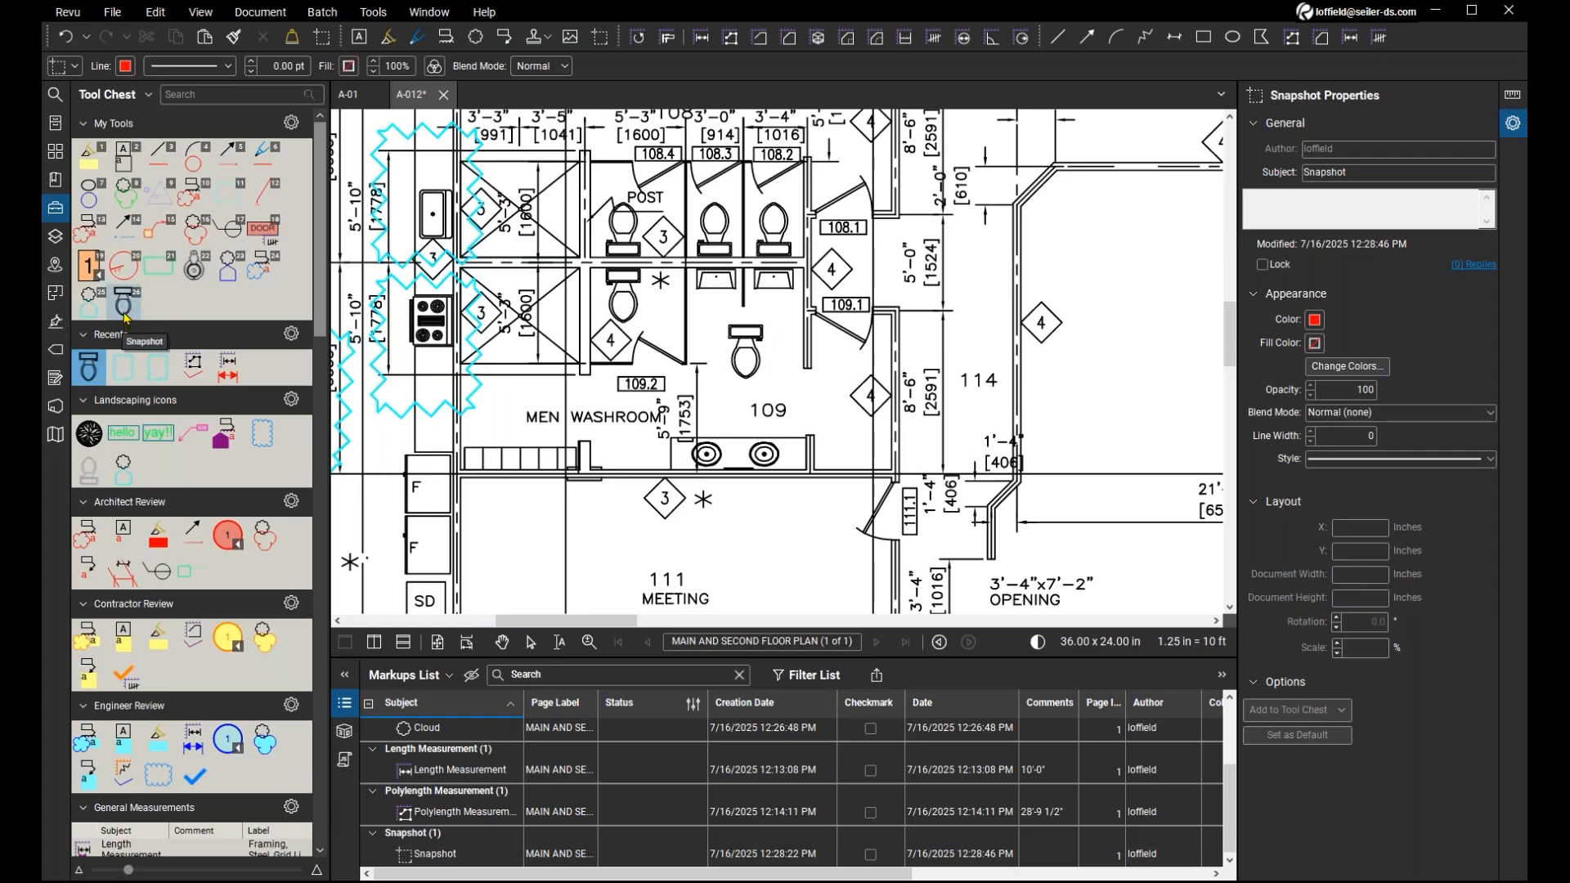
pyautogui.click(196, 237)
pyautogui.click(1067, 230)
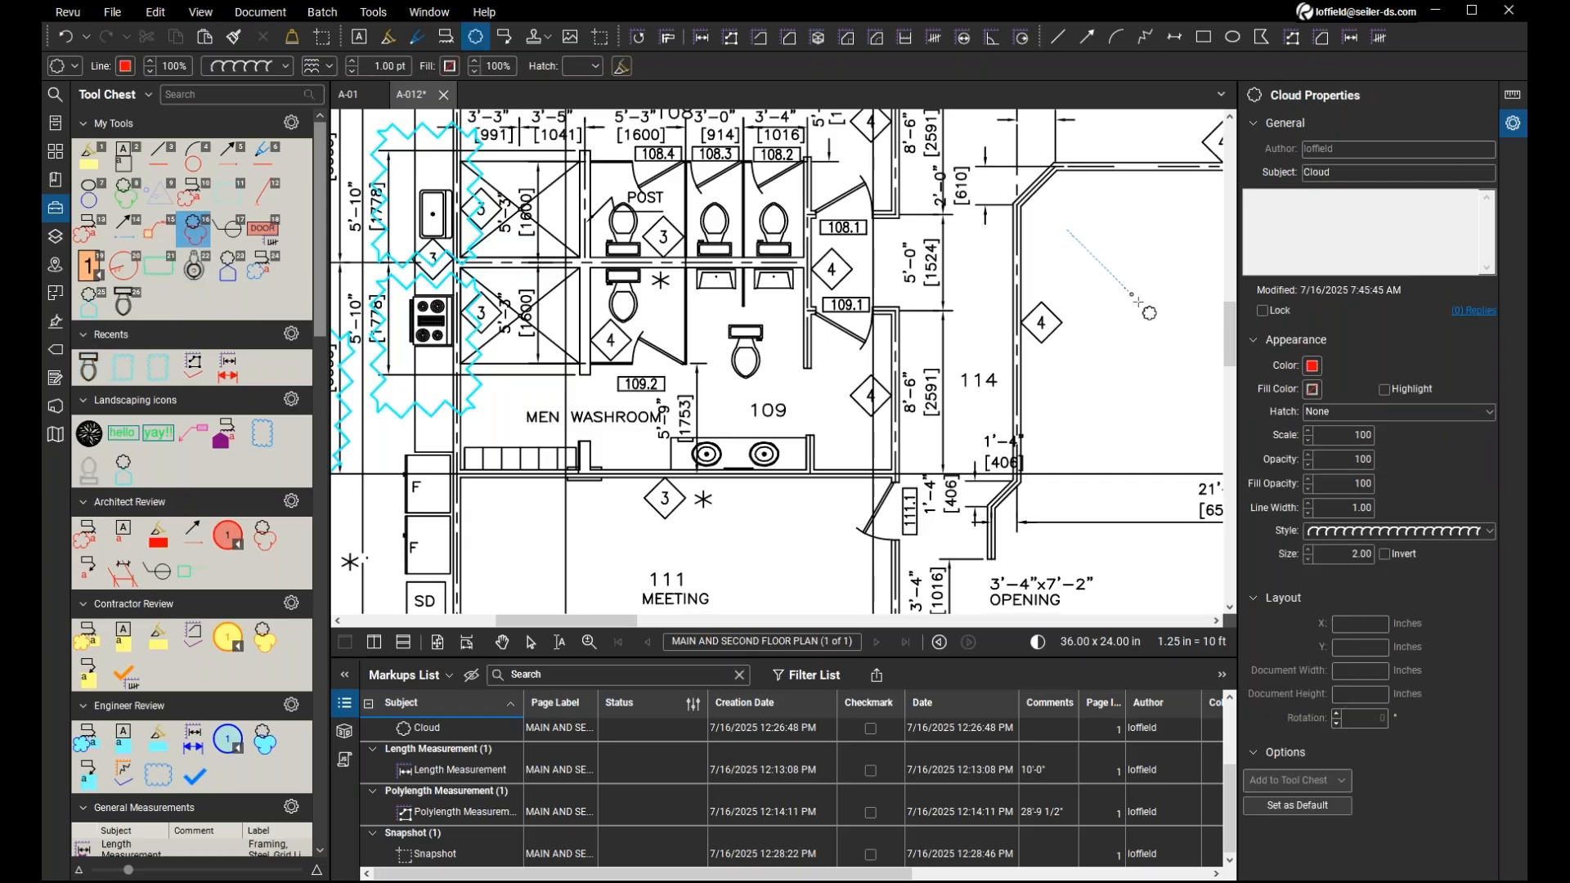
pyautogui.click(1162, 345)
pyautogui.press('Escape')
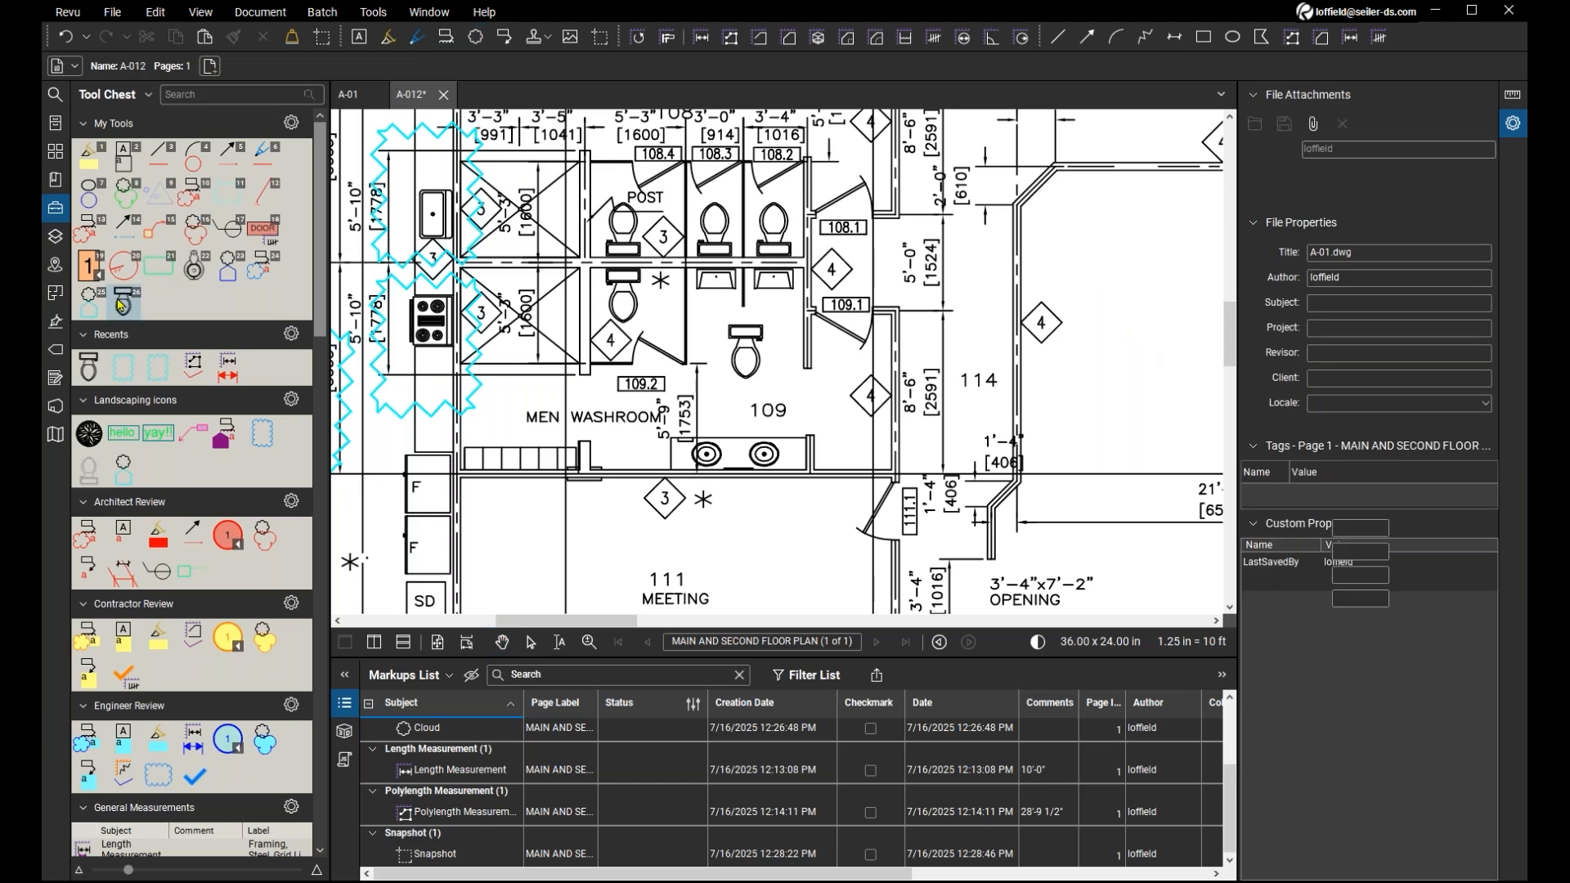
# Place the toilet snapshot from My Tools near the upper-left corner of room 113 and hide the properties panel.
pyautogui.click(120, 305)
pyautogui.click(975, 322)
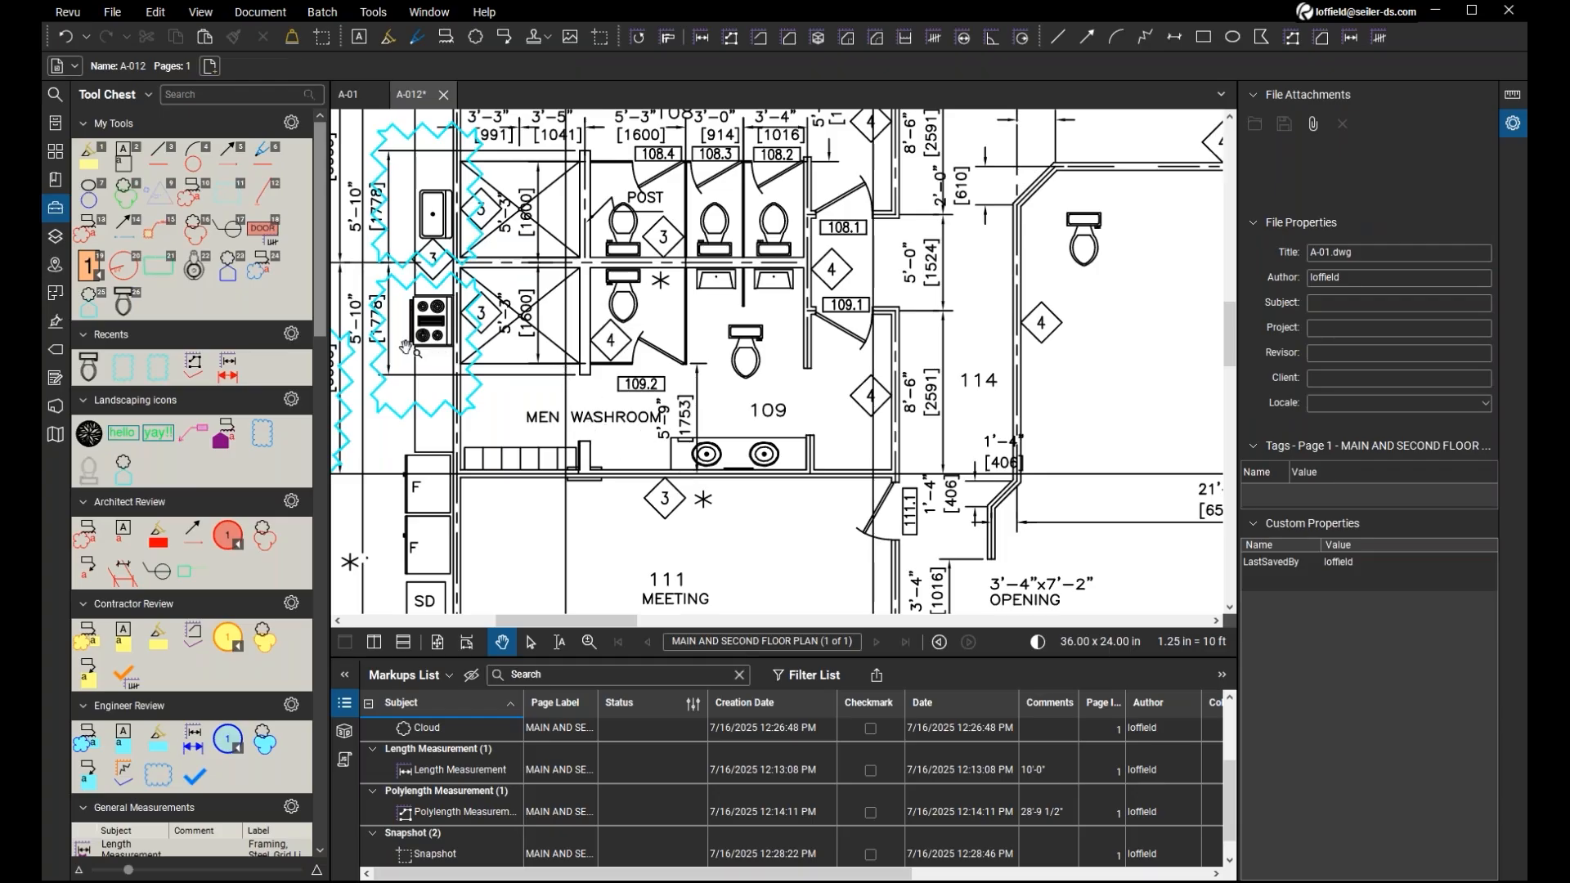
pyautogui.click(1515, 125)
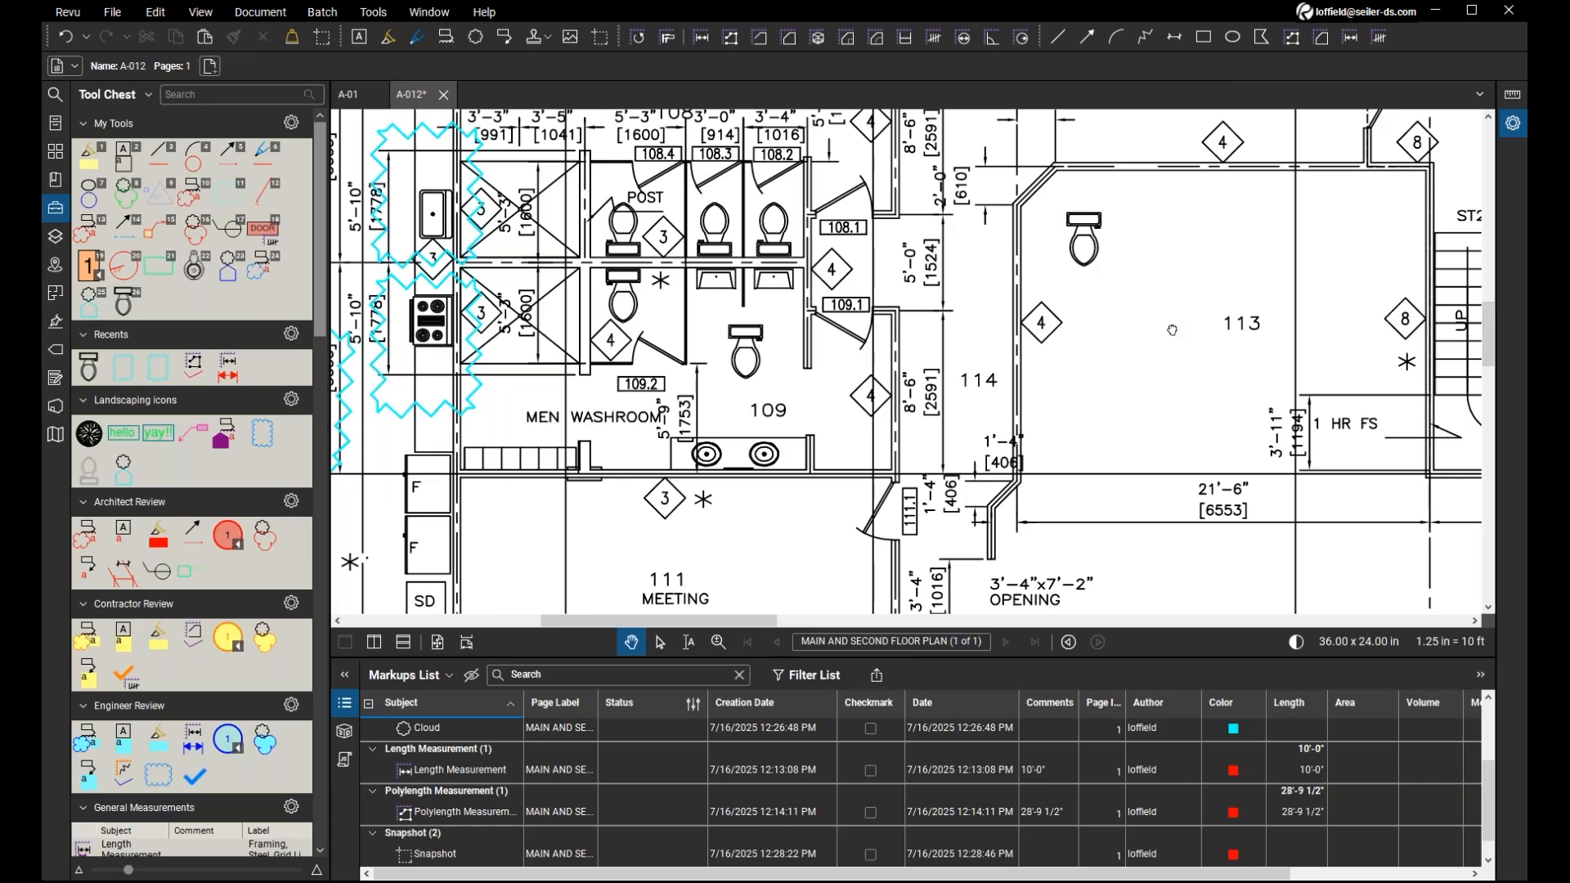
# Examine where both snapshots, the polylength and length measurements and three of the clouds sit on the plan, using their Markups List entries.
pyautogui.moveTo(1172, 331)
pyautogui.mouseDown()
pyautogui.moveTo(1155, 309)
pyautogui.moveTo(1127, 310)
pyautogui.moveTo(1136, 388)
pyautogui.moveTo(1104, 380)
pyautogui.mouseUp()
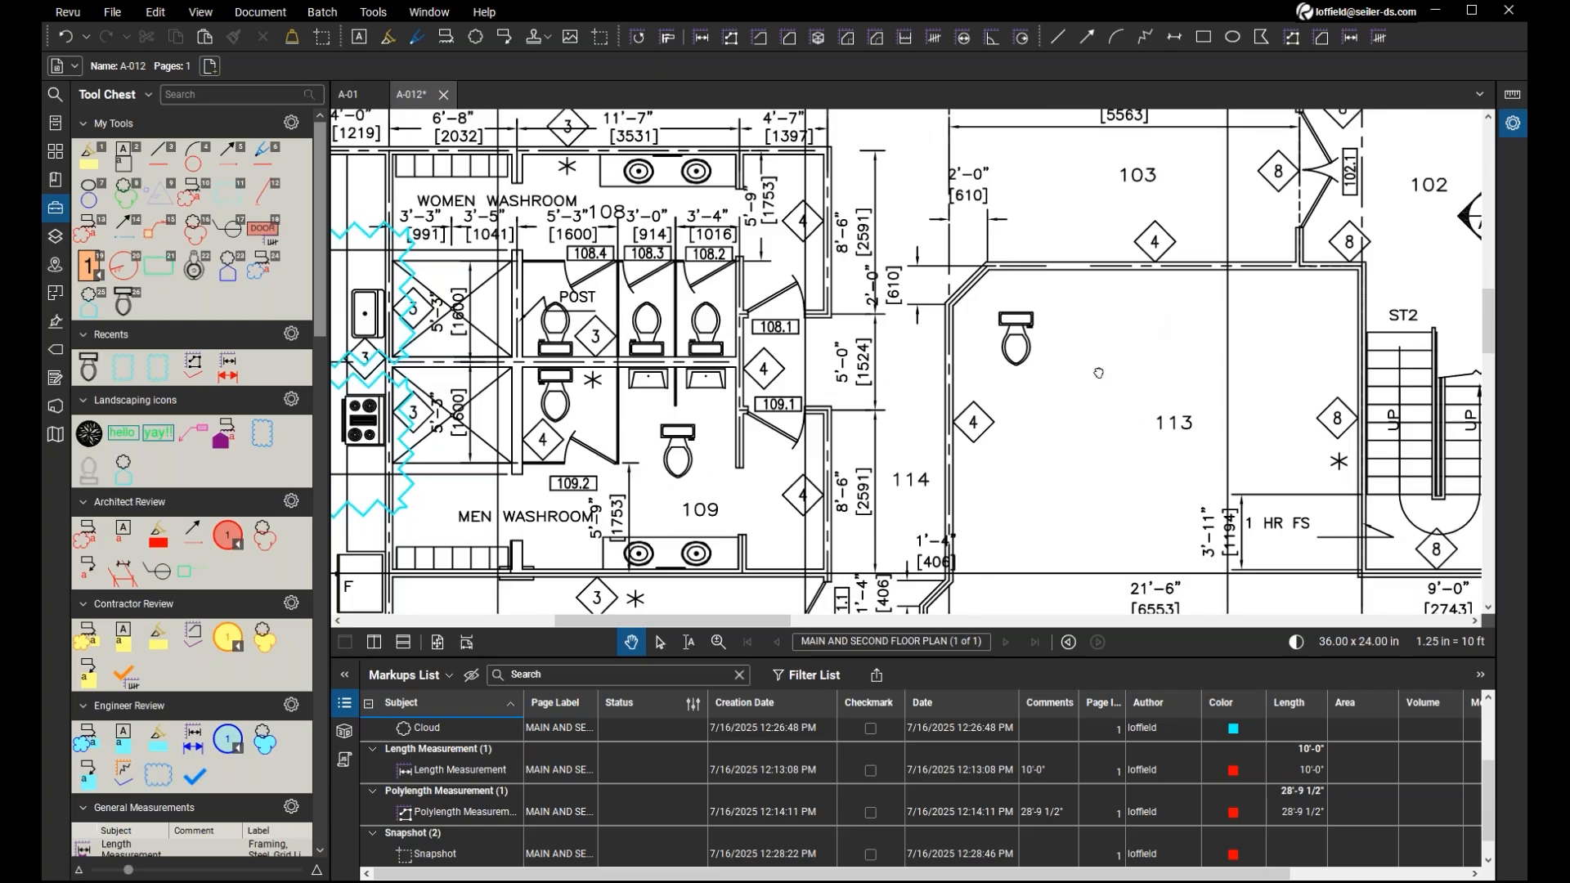
pyautogui.moveTo(1089, 376)
pyautogui.mouseDown()
pyautogui.moveTo(1010, 464)
pyautogui.moveTo(1029, 394)
pyautogui.mouseUp()
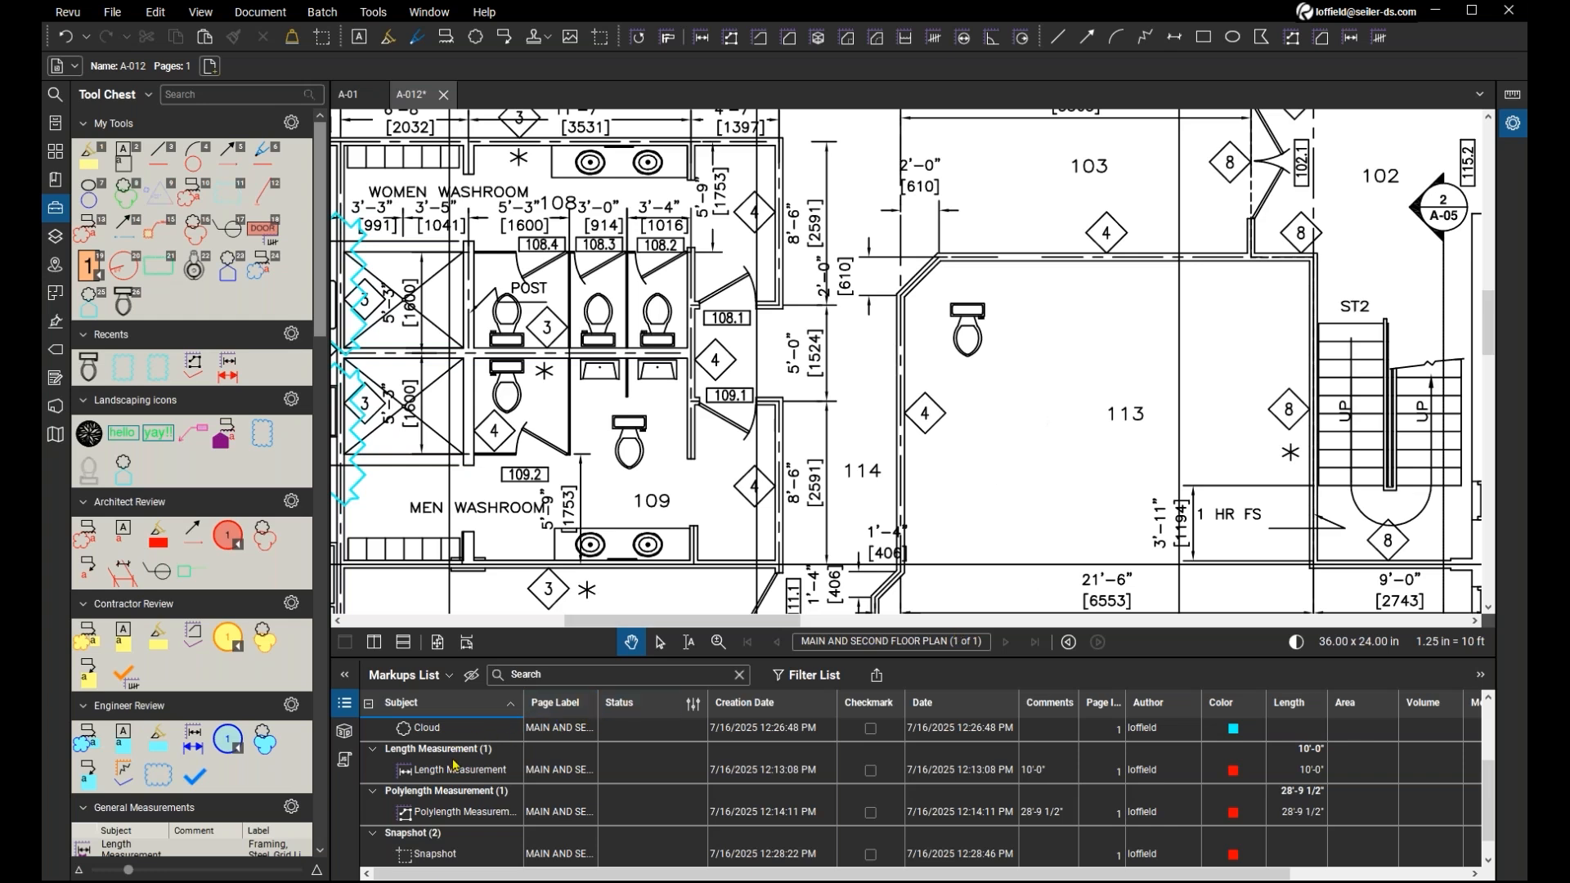
pyautogui.scroll(2, 466, 768)
pyautogui.scroll(-3, 472, 770)
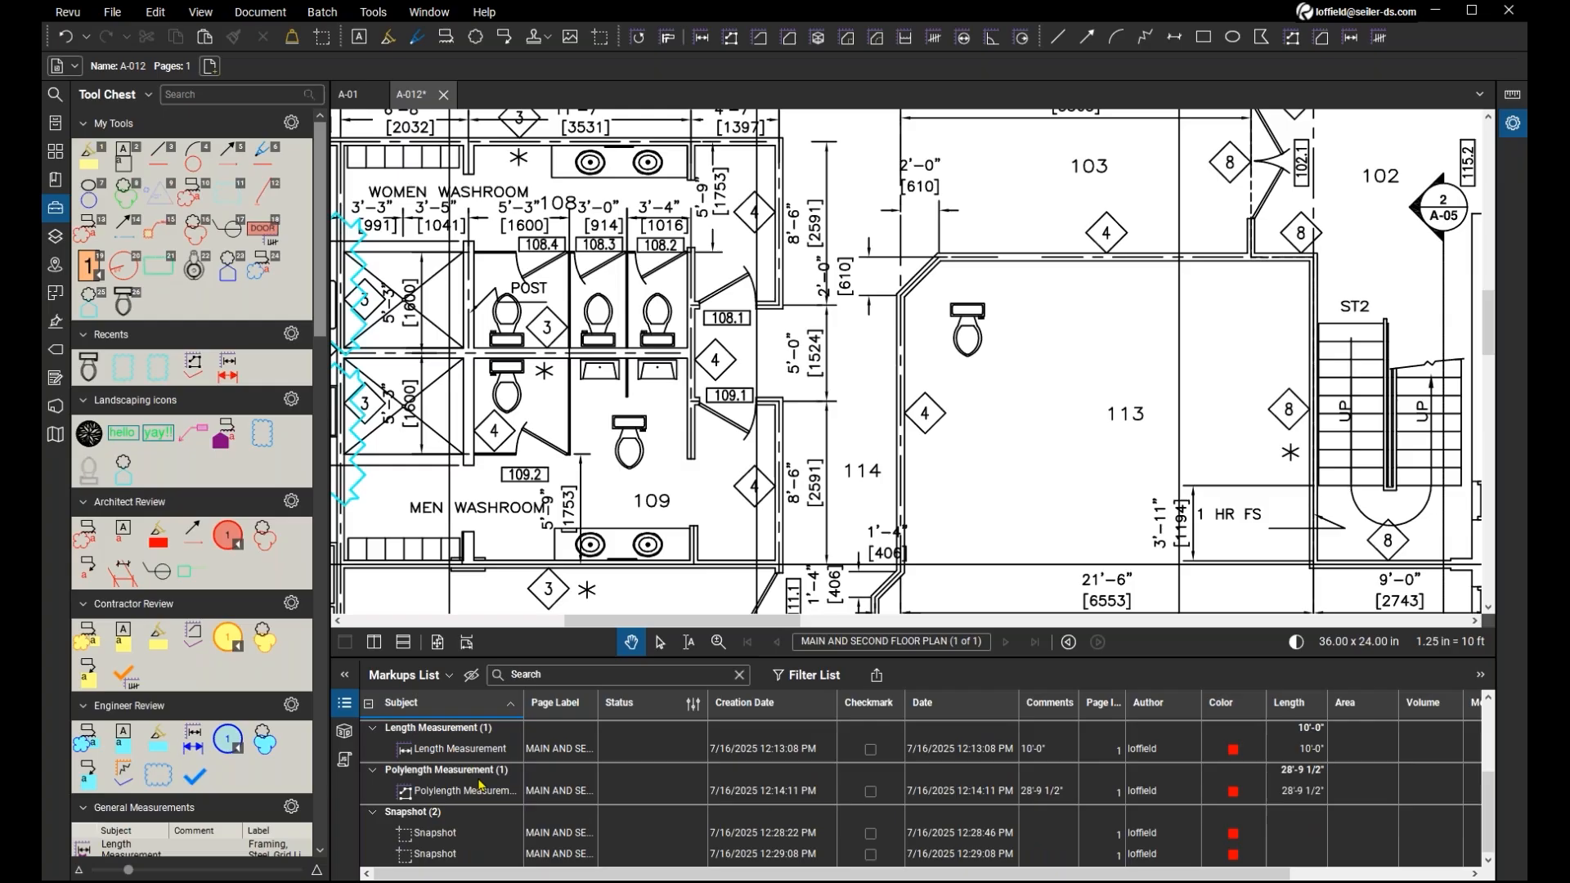
pyautogui.click(454, 834)
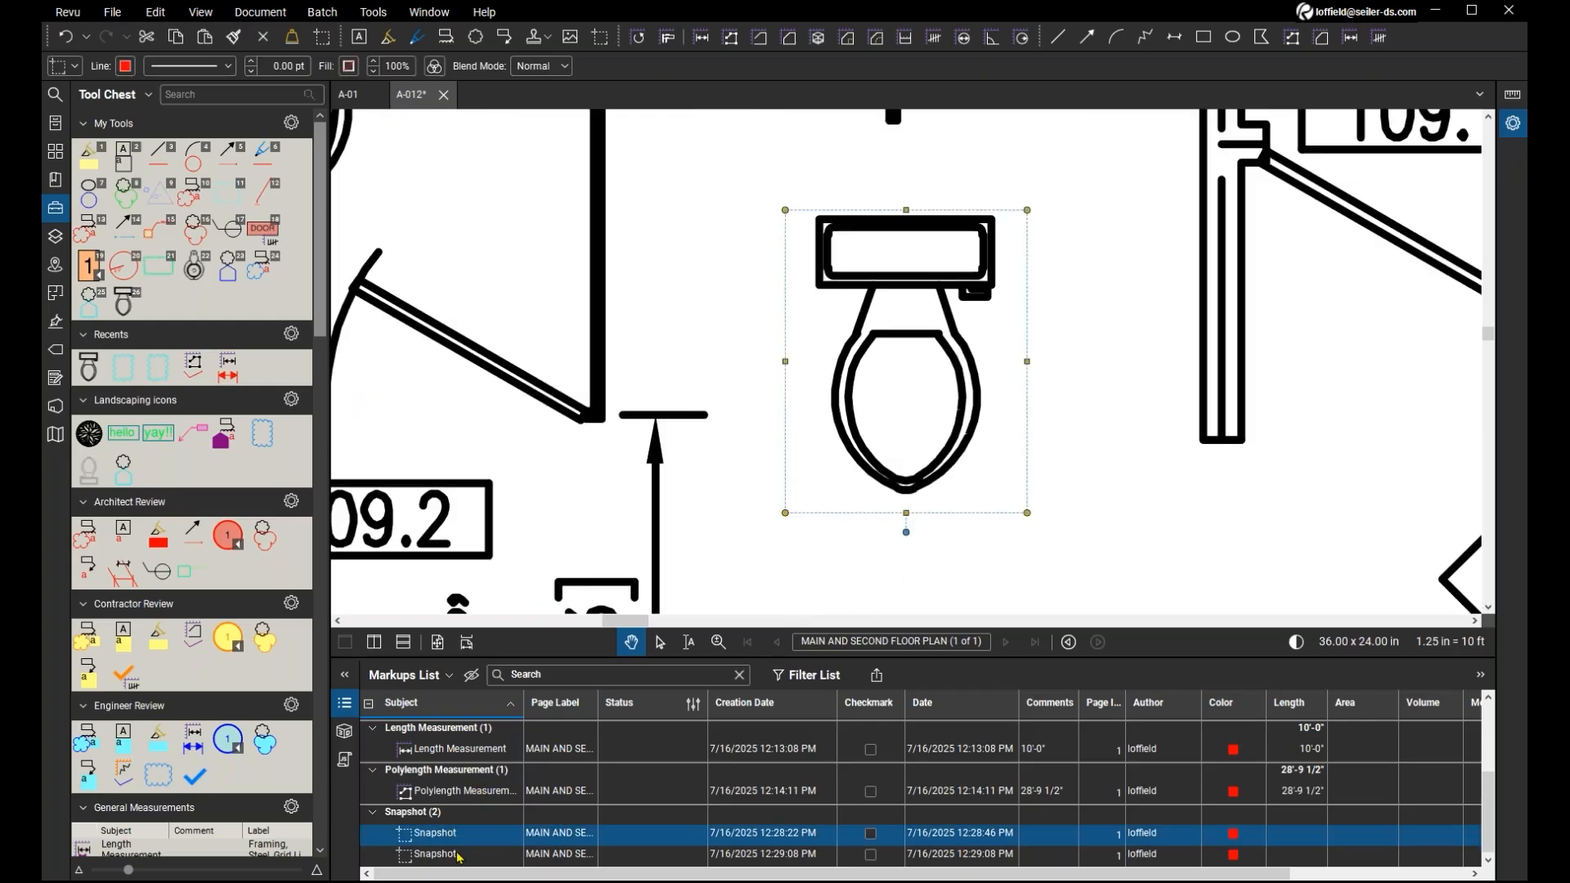
pyautogui.click(458, 855)
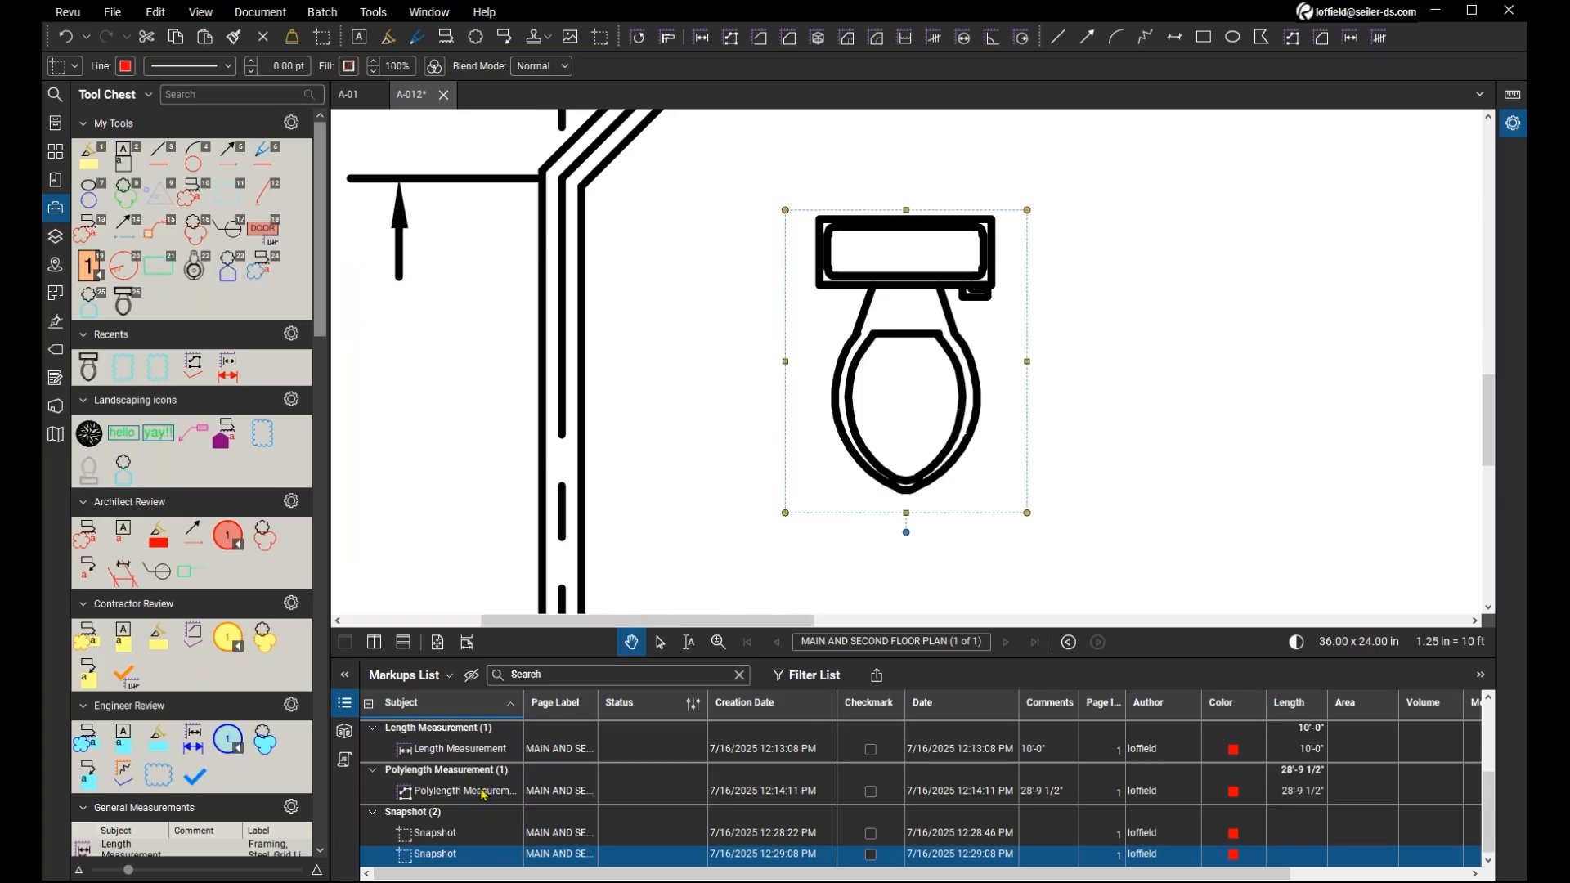
pyautogui.click(484, 791)
pyautogui.scroll(2, 481, 806)
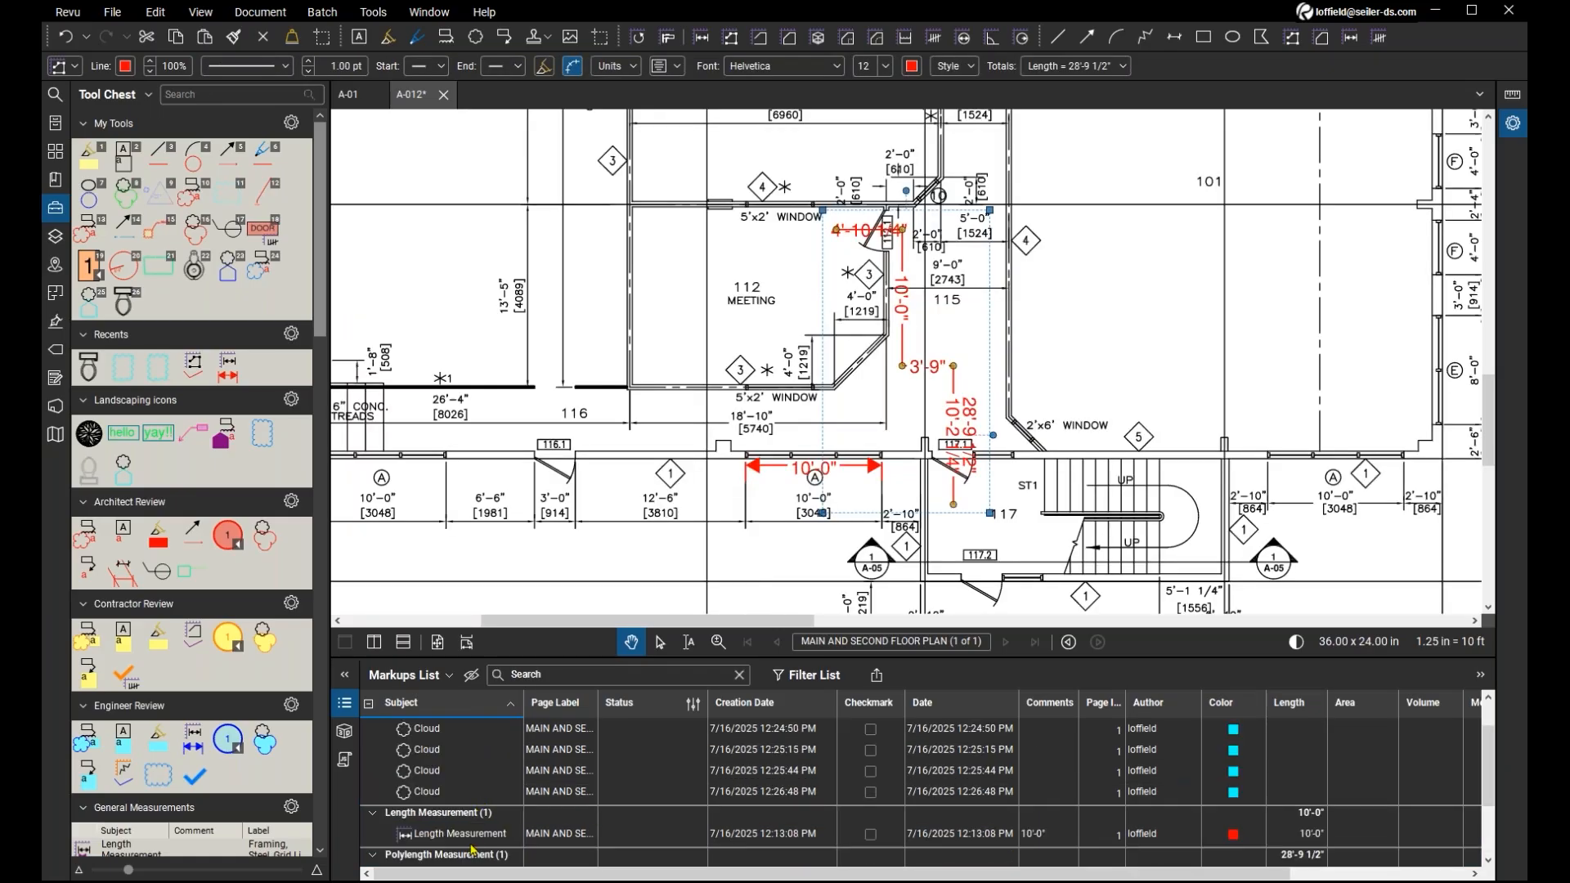
pyautogui.click(476, 840)
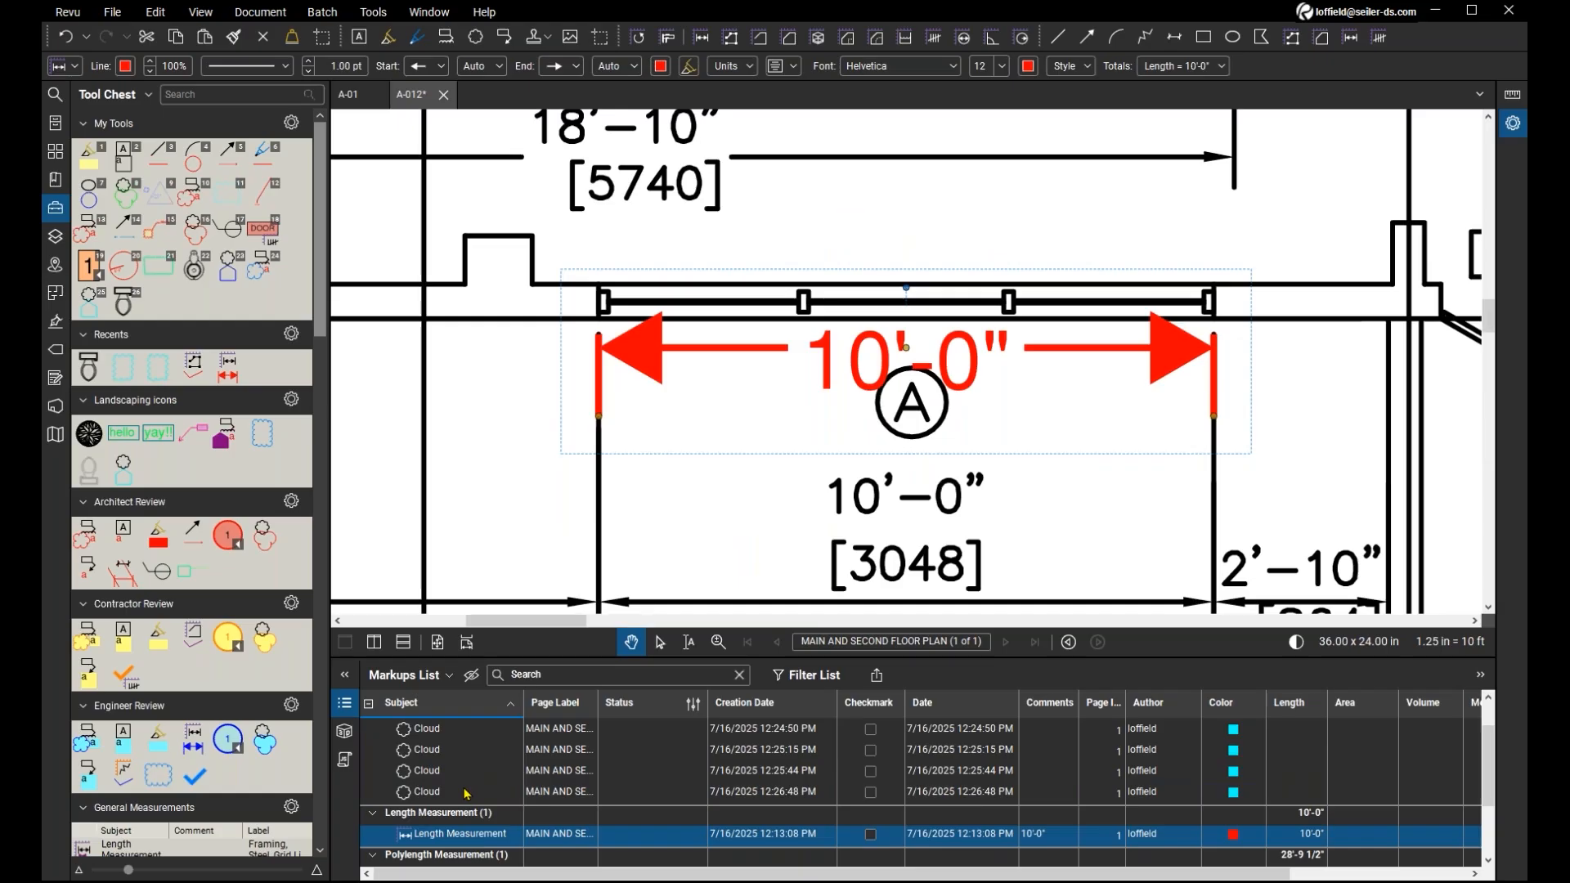
pyautogui.click(465, 791)
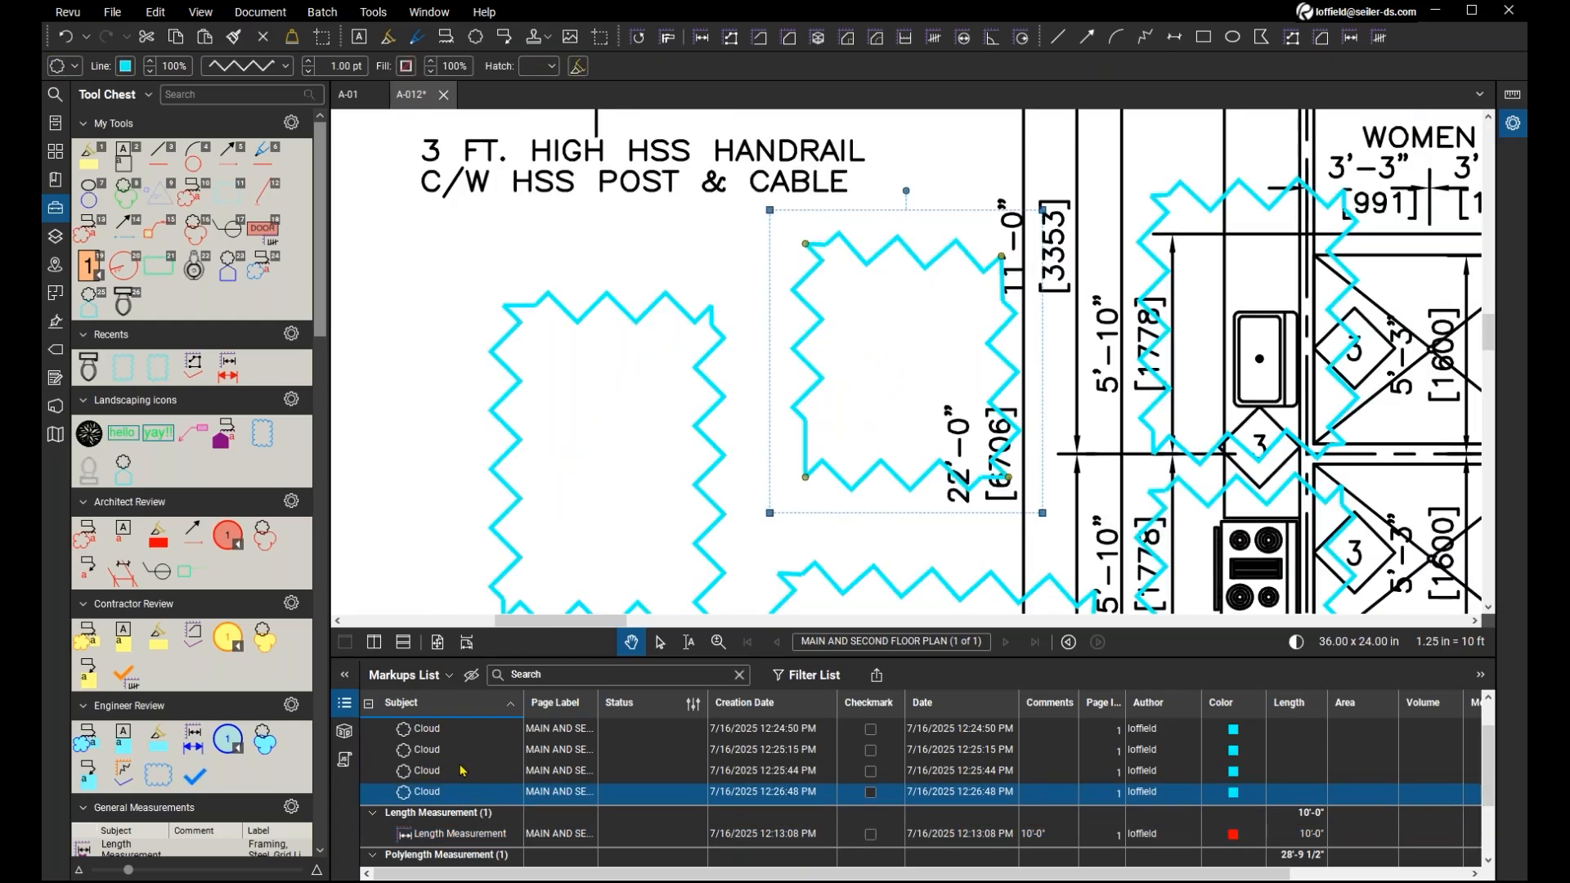
pyautogui.click(463, 771)
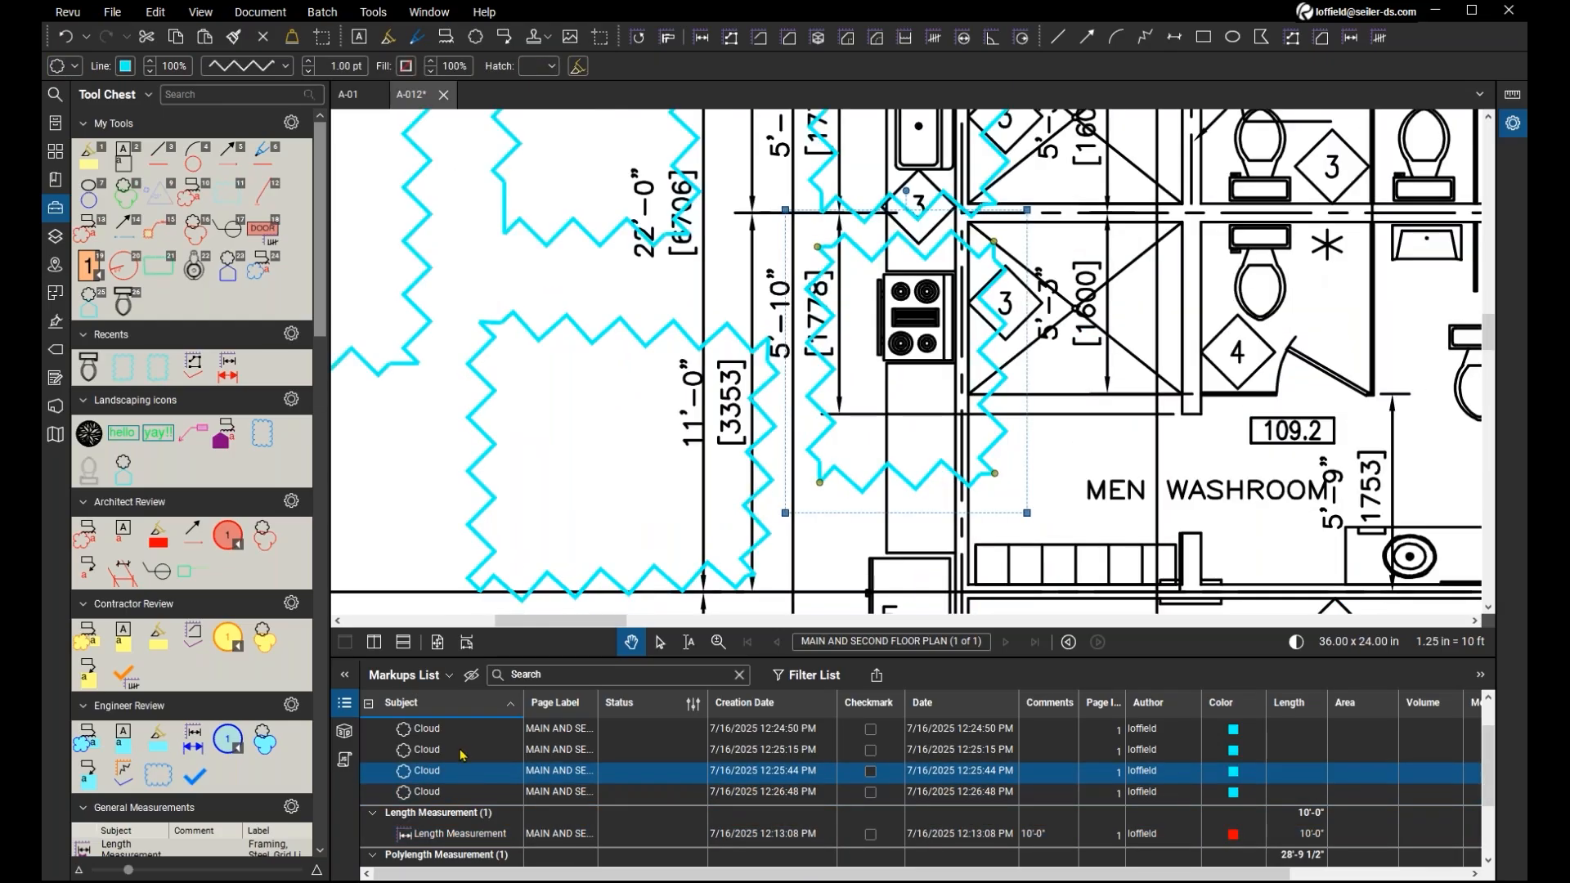
pyautogui.click(463, 752)
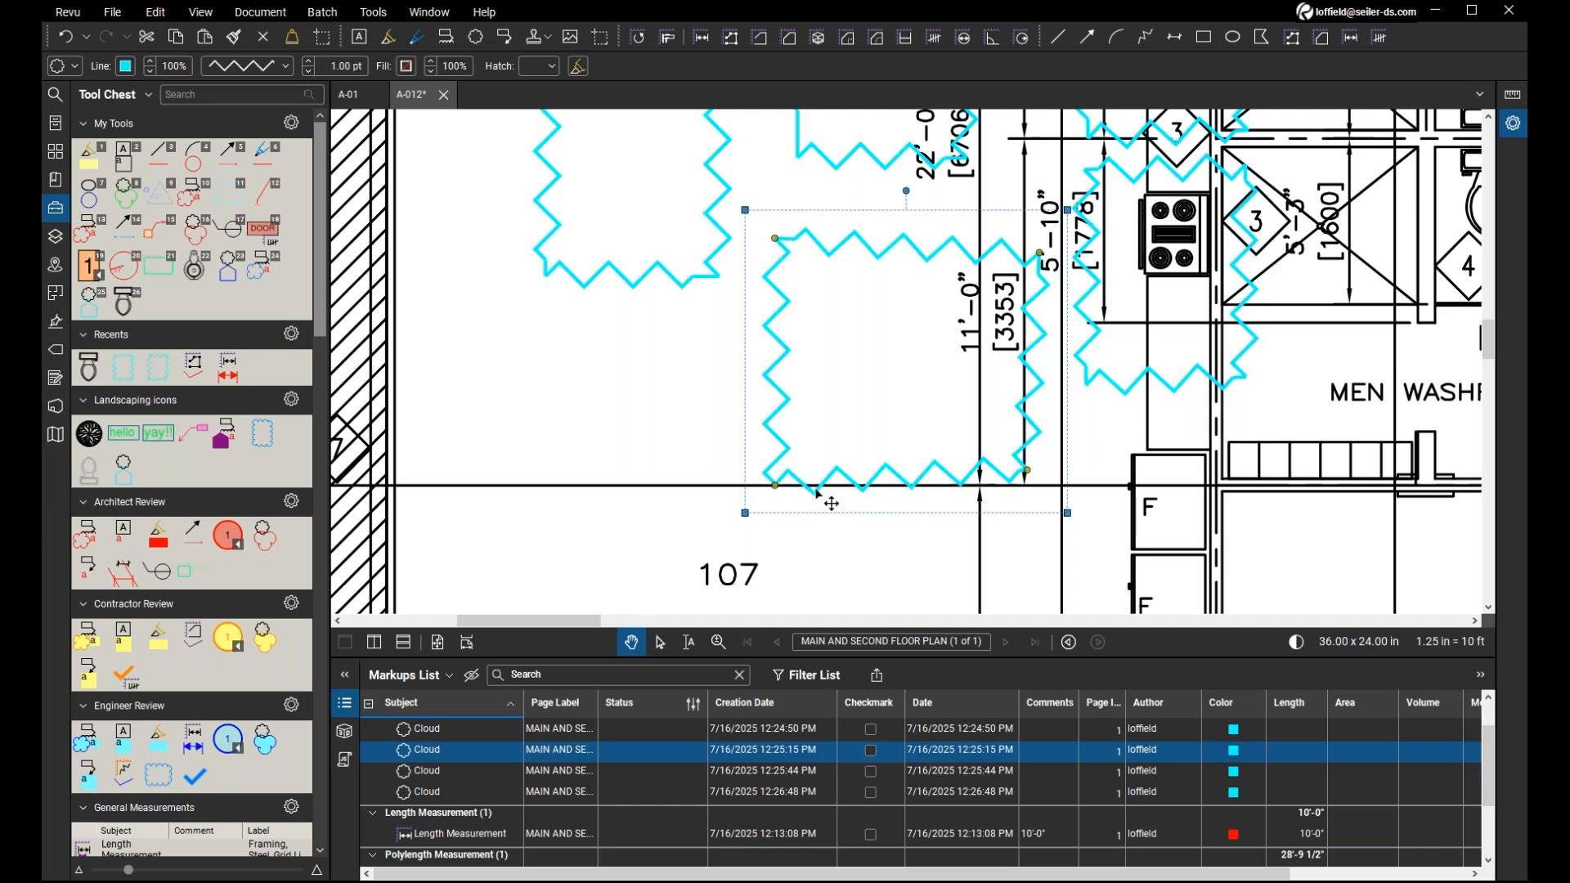
# Add the note comment "hfao;h;dfha;sndf" to the large cloud just above room number 107.
pyautogui.doubleClick(816, 491)
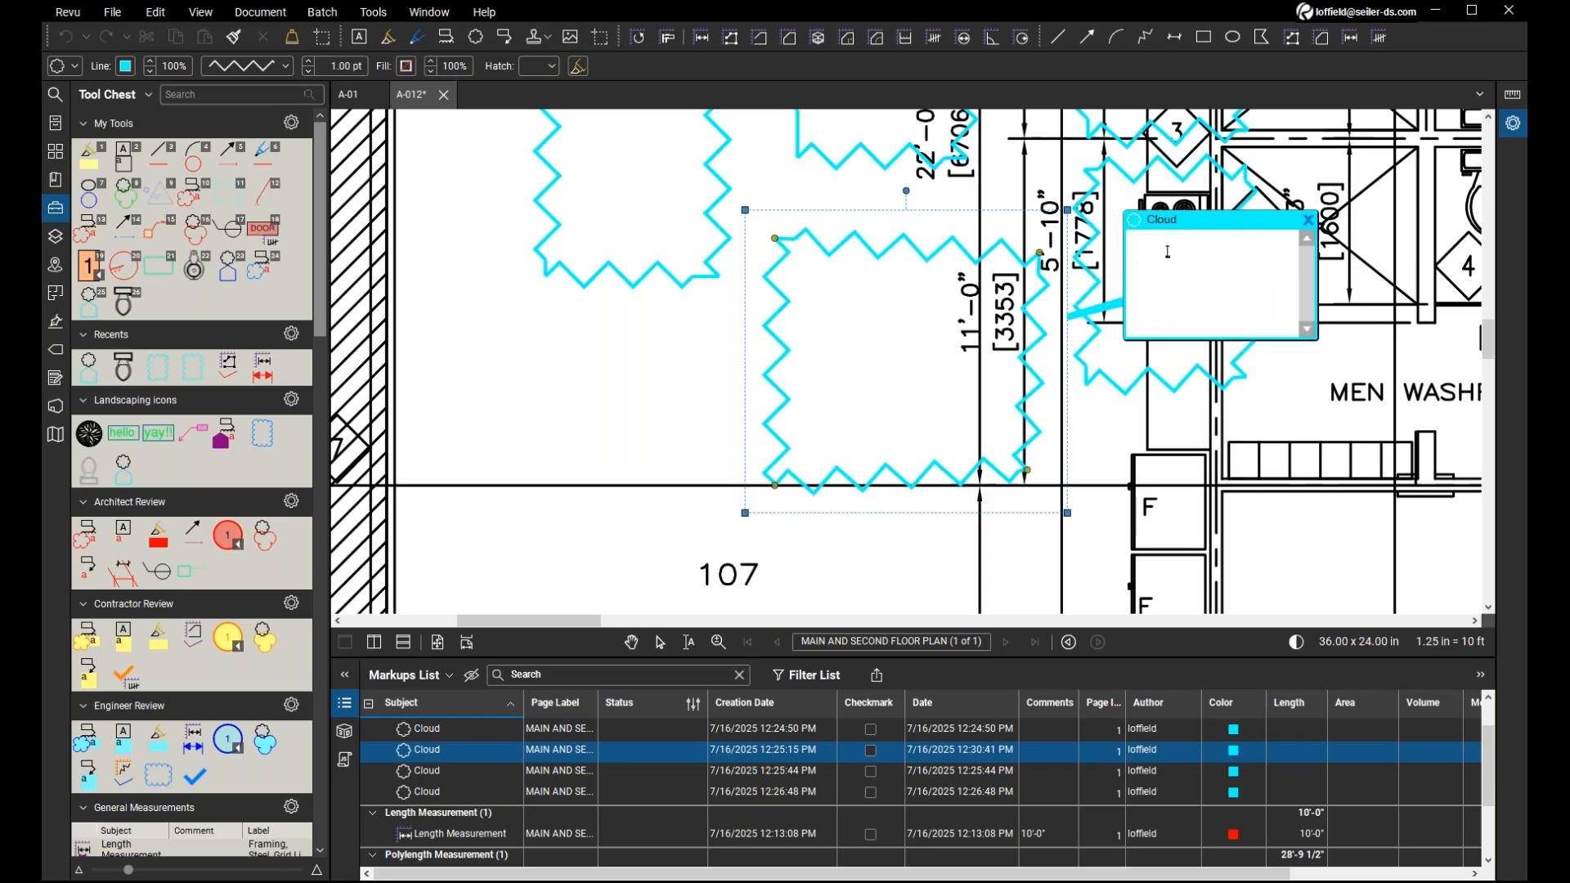
pyautogui.write('hfao;h;dfha;sndf')
pyautogui.press('Escape')
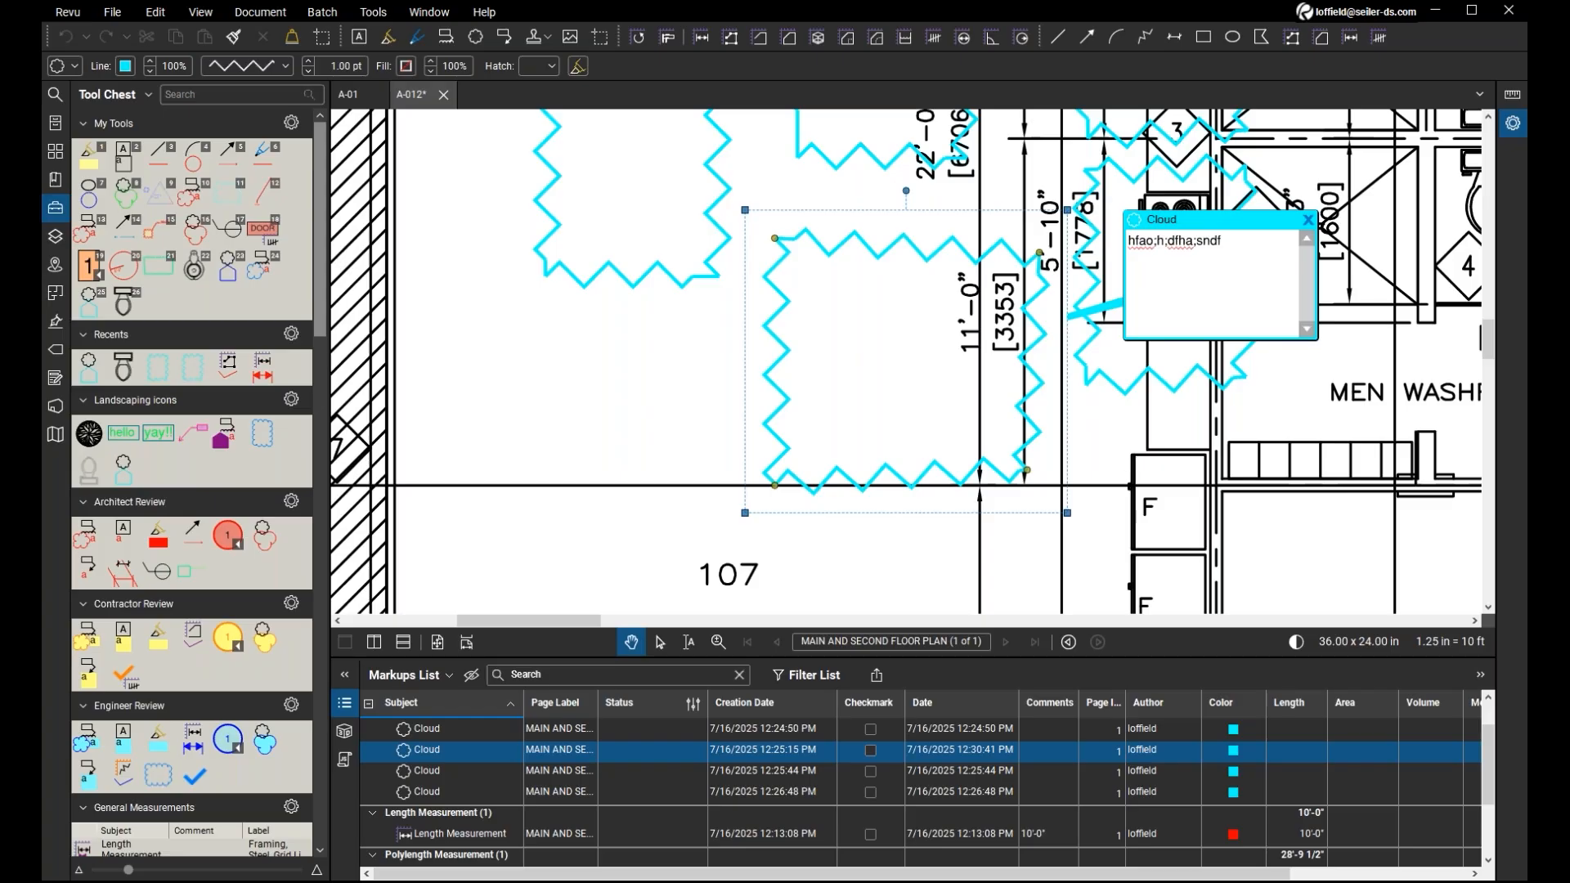
pyautogui.click(1045, 762)
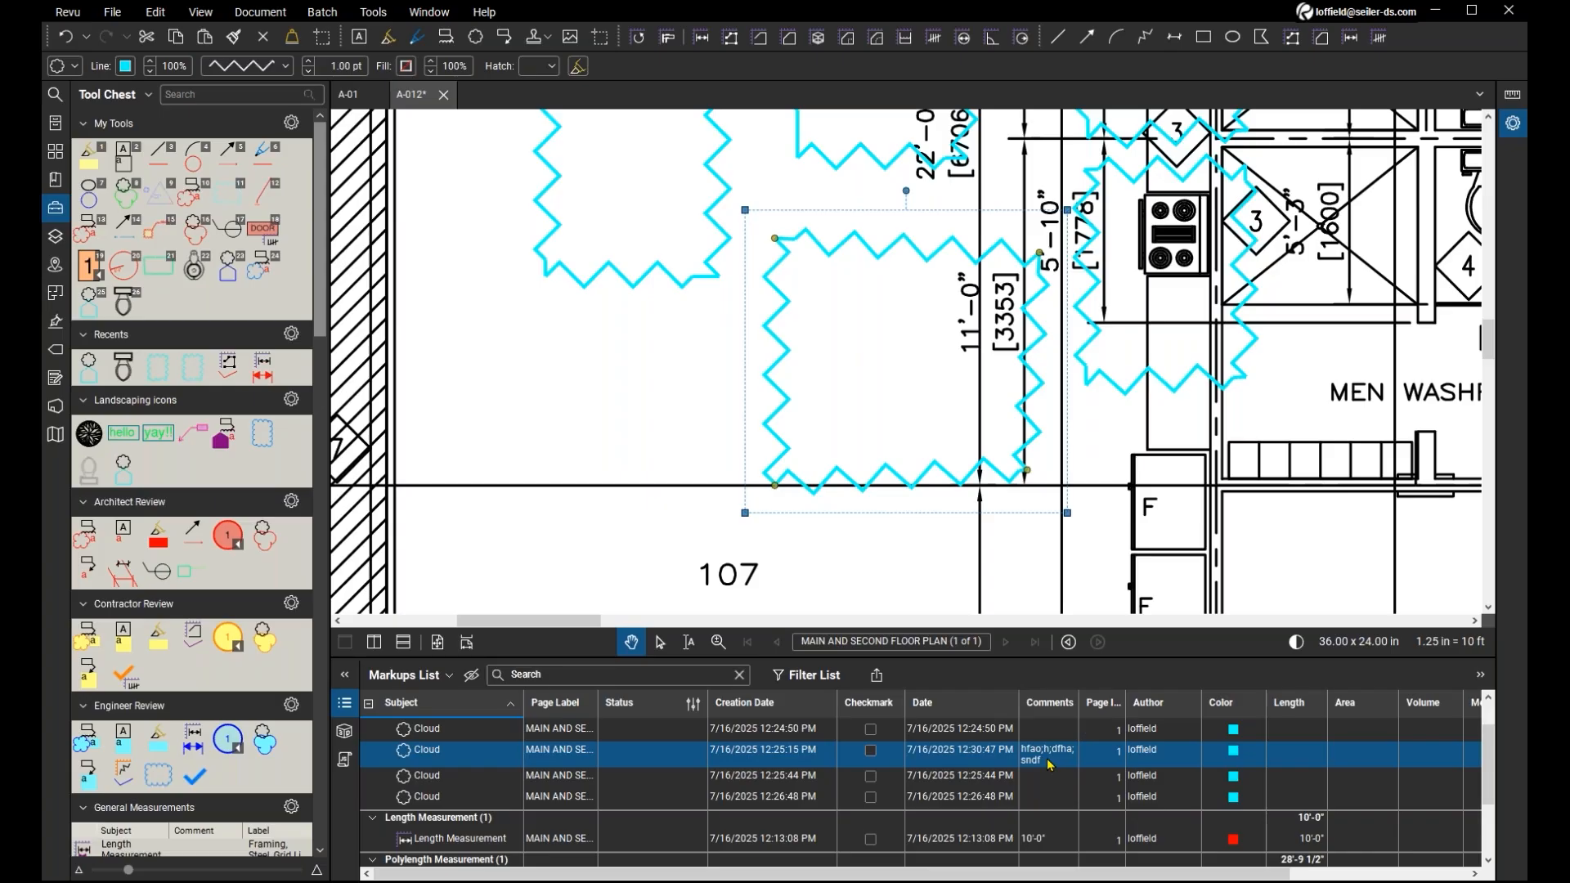
# Reply to the commented cloud above room number 107 with the text "nf;anf;lona;nna".
pyautogui.moveTo(816, 491)
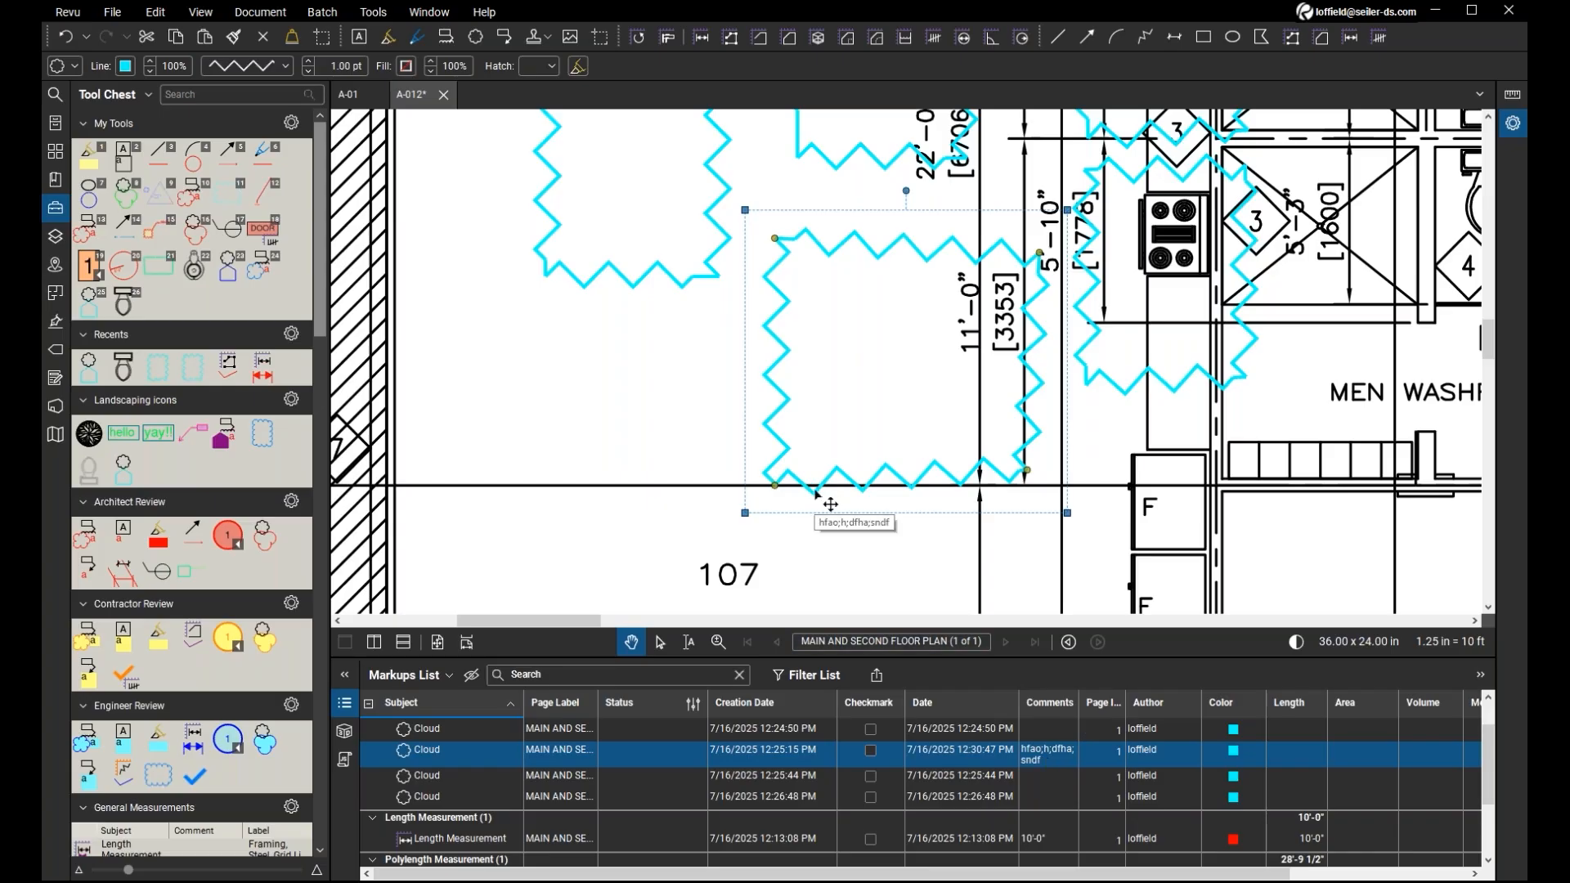
pyautogui.rightClick(815, 491)
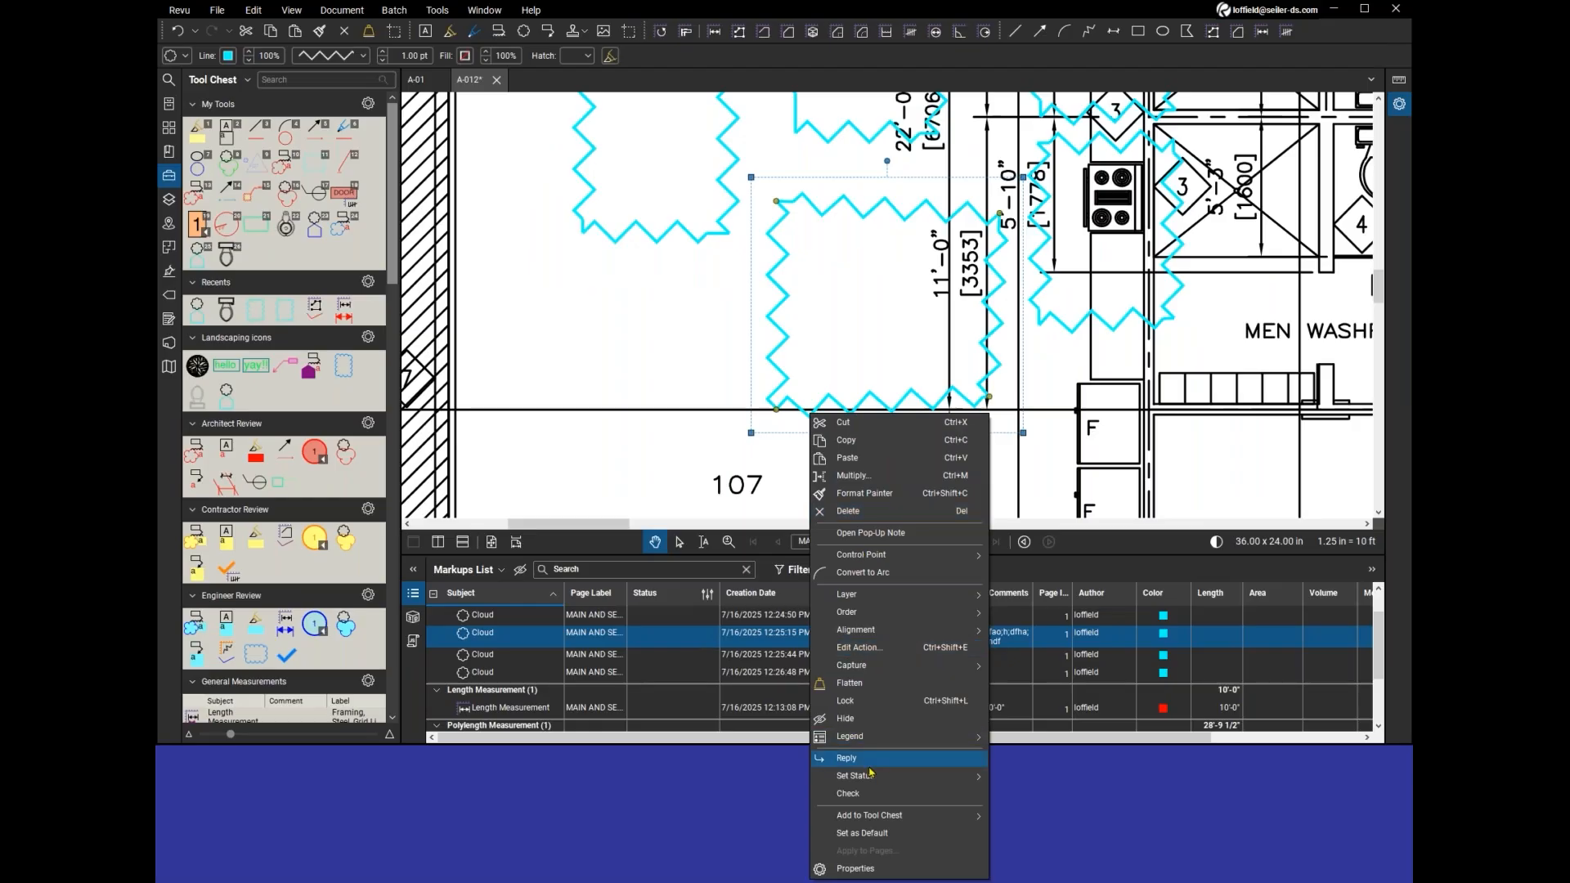
pyautogui.click(704, 314)
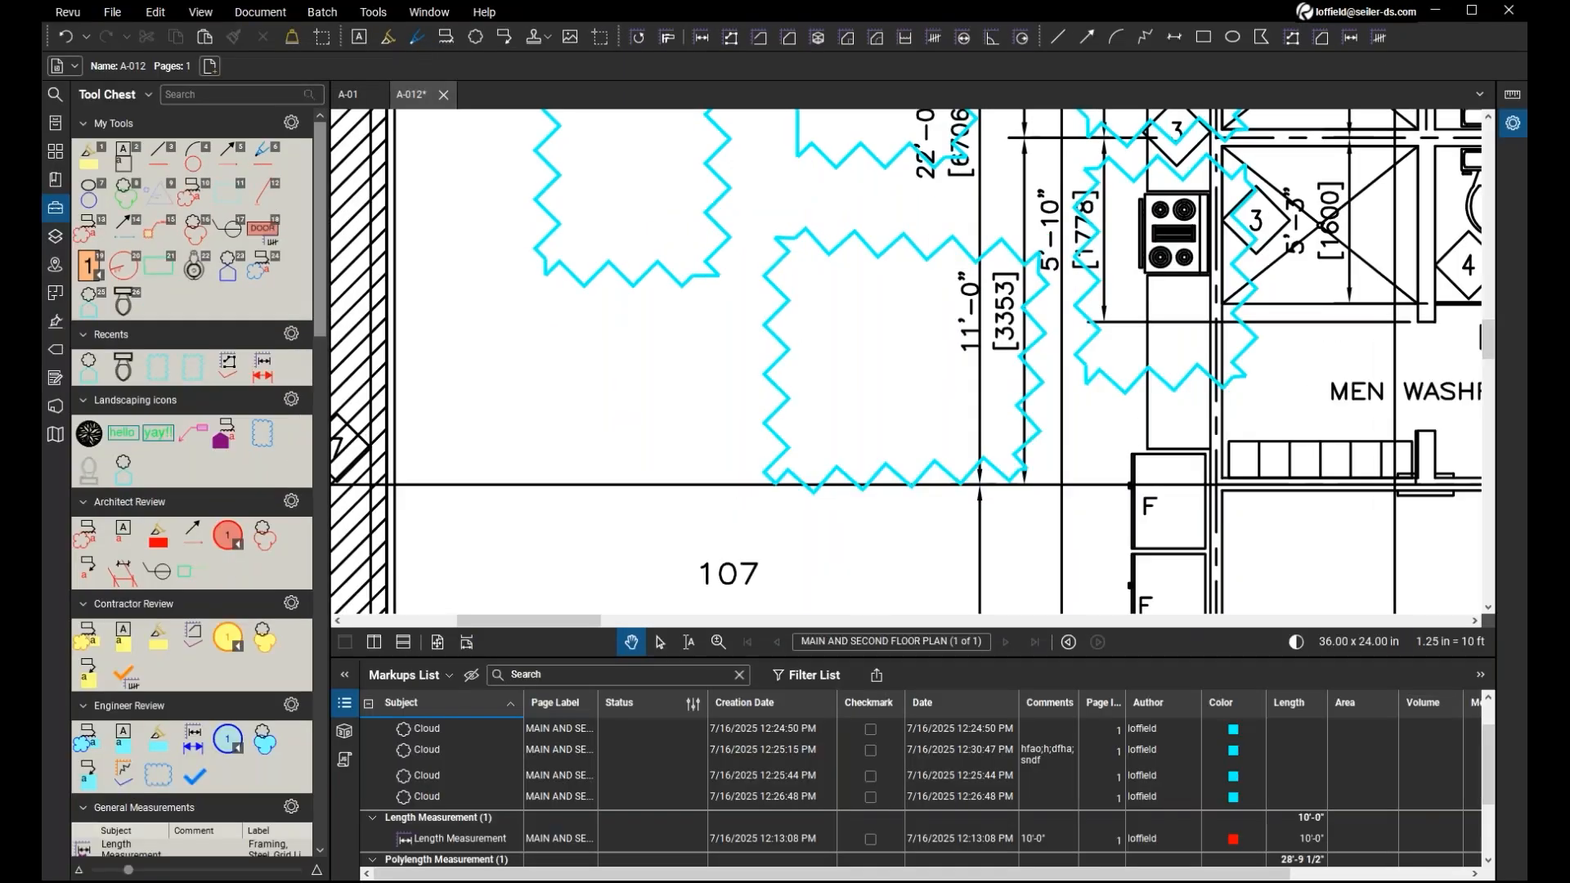
pyautogui.rightClick(817, 243)
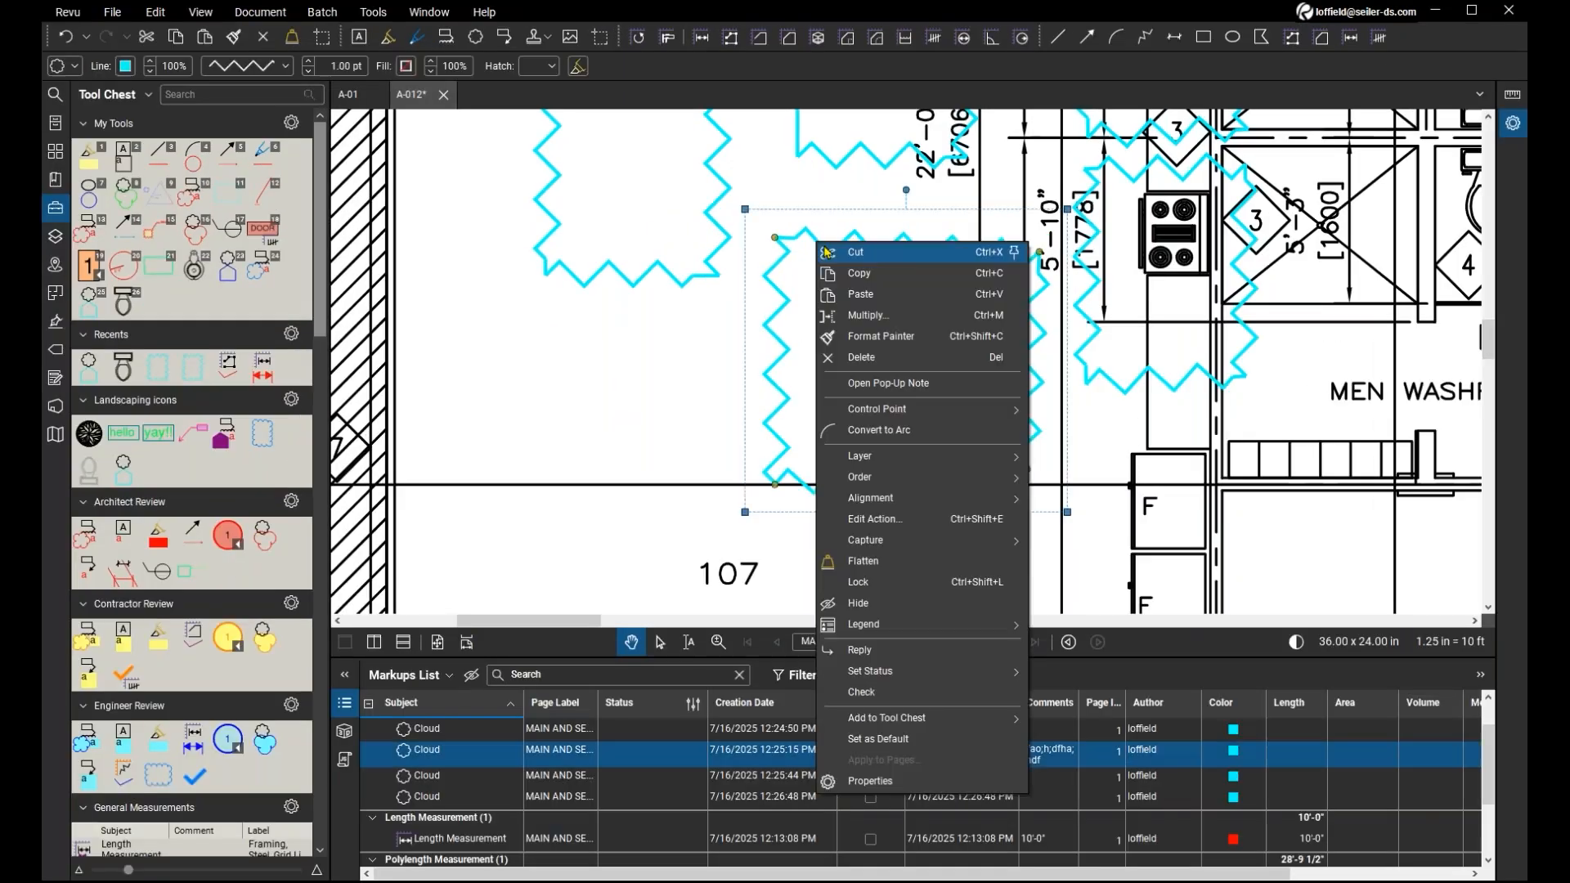
pyautogui.click(894, 652)
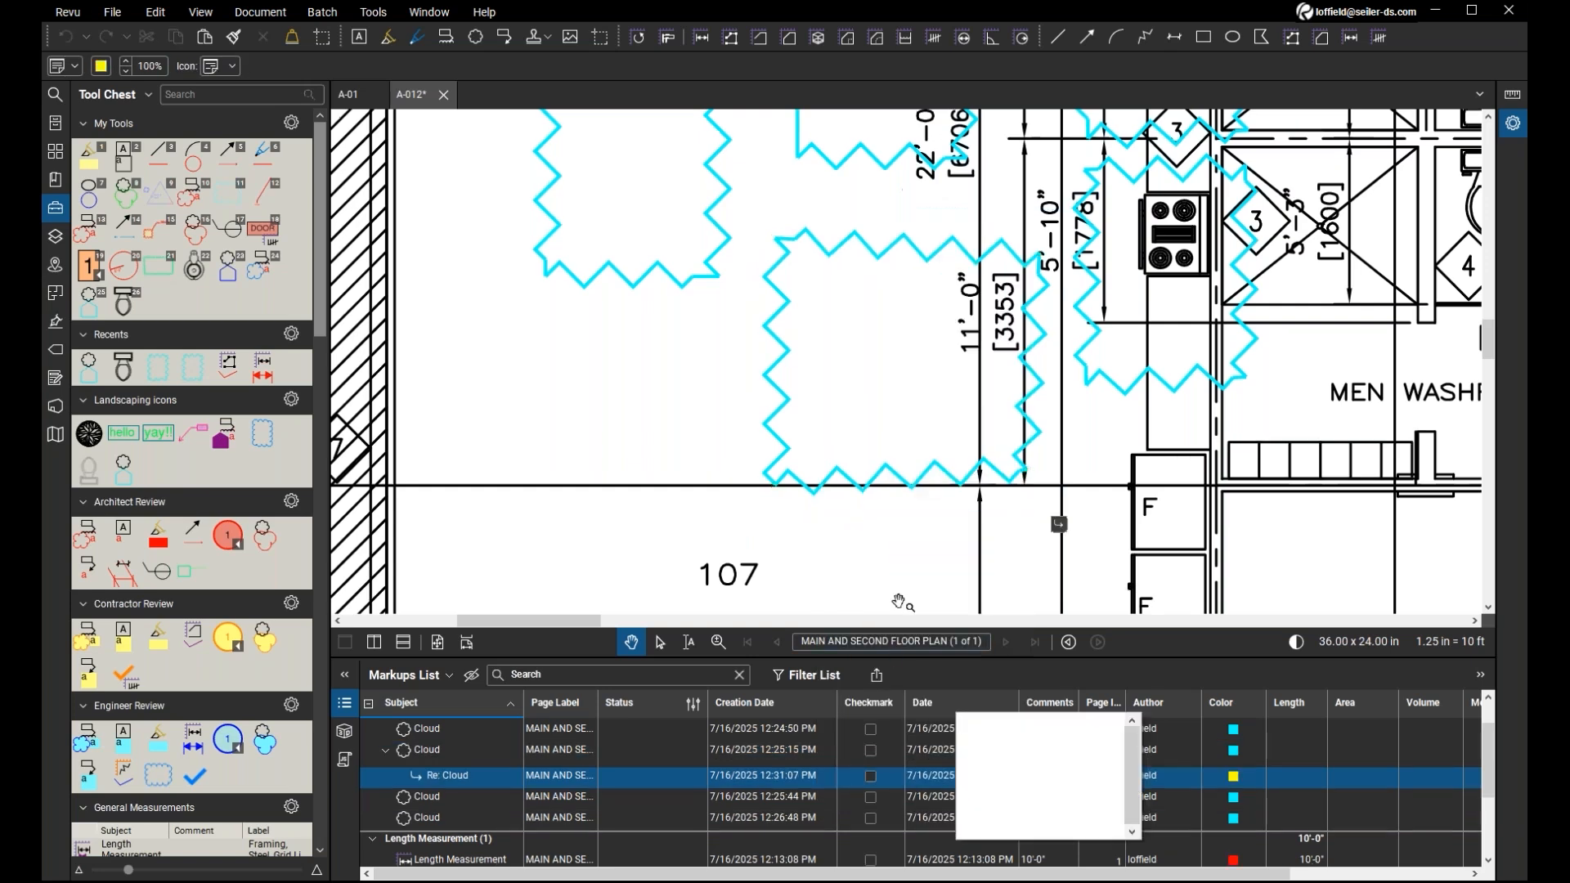
pyautogui.write('nf;anf;lona;nna')
pyautogui.press('Return')
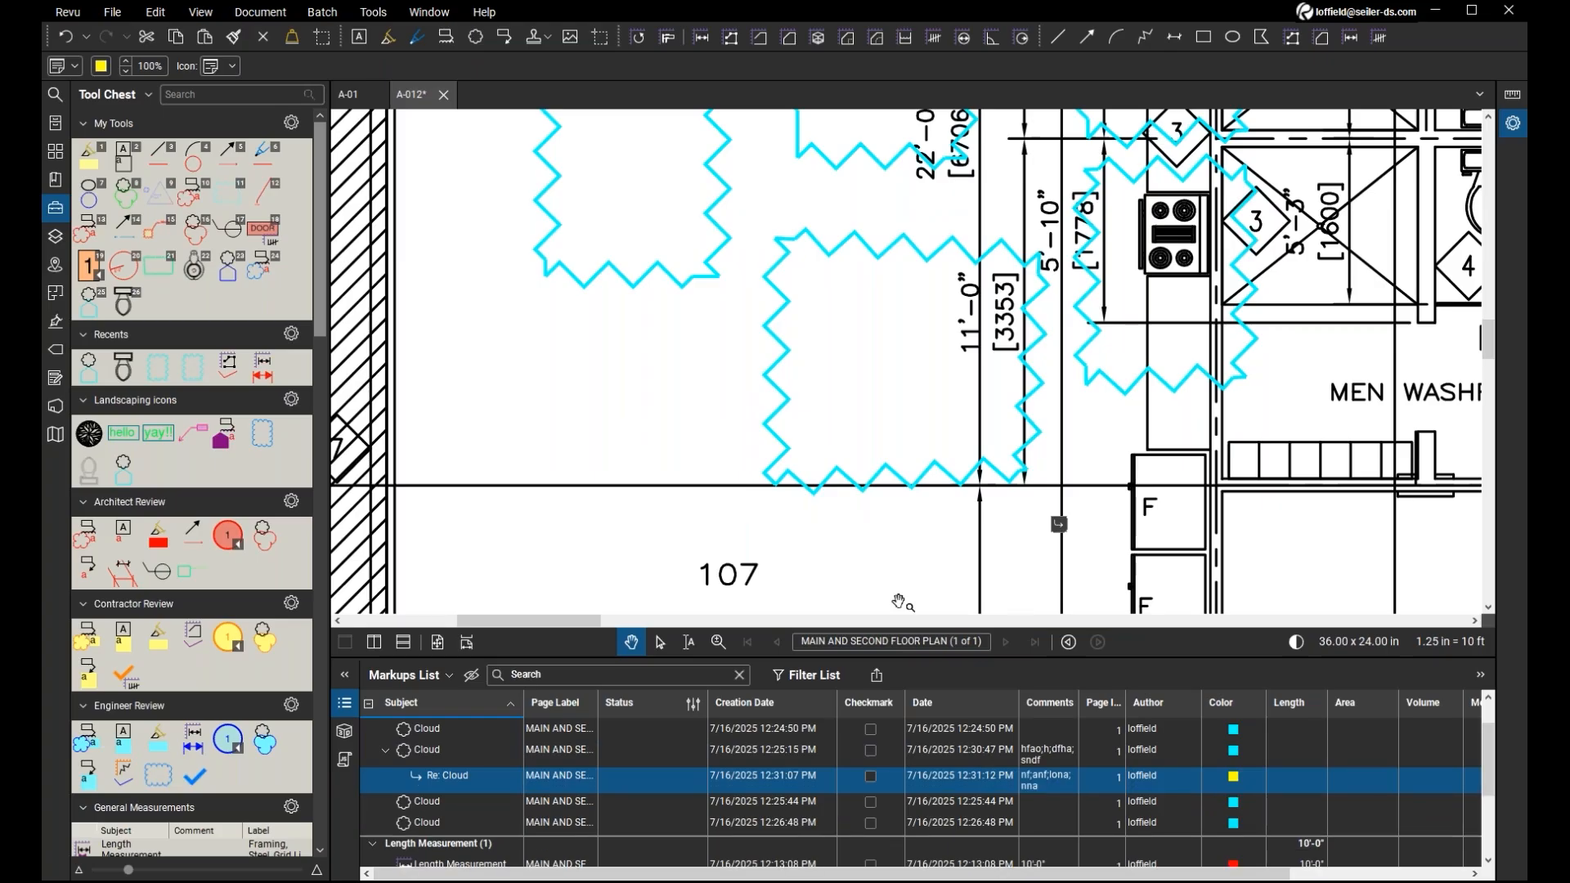
pyautogui.click(456, 786)
pyautogui.click(664, 419)
pyautogui.moveTo(664, 420); pyautogui.dragTo(654, 457)
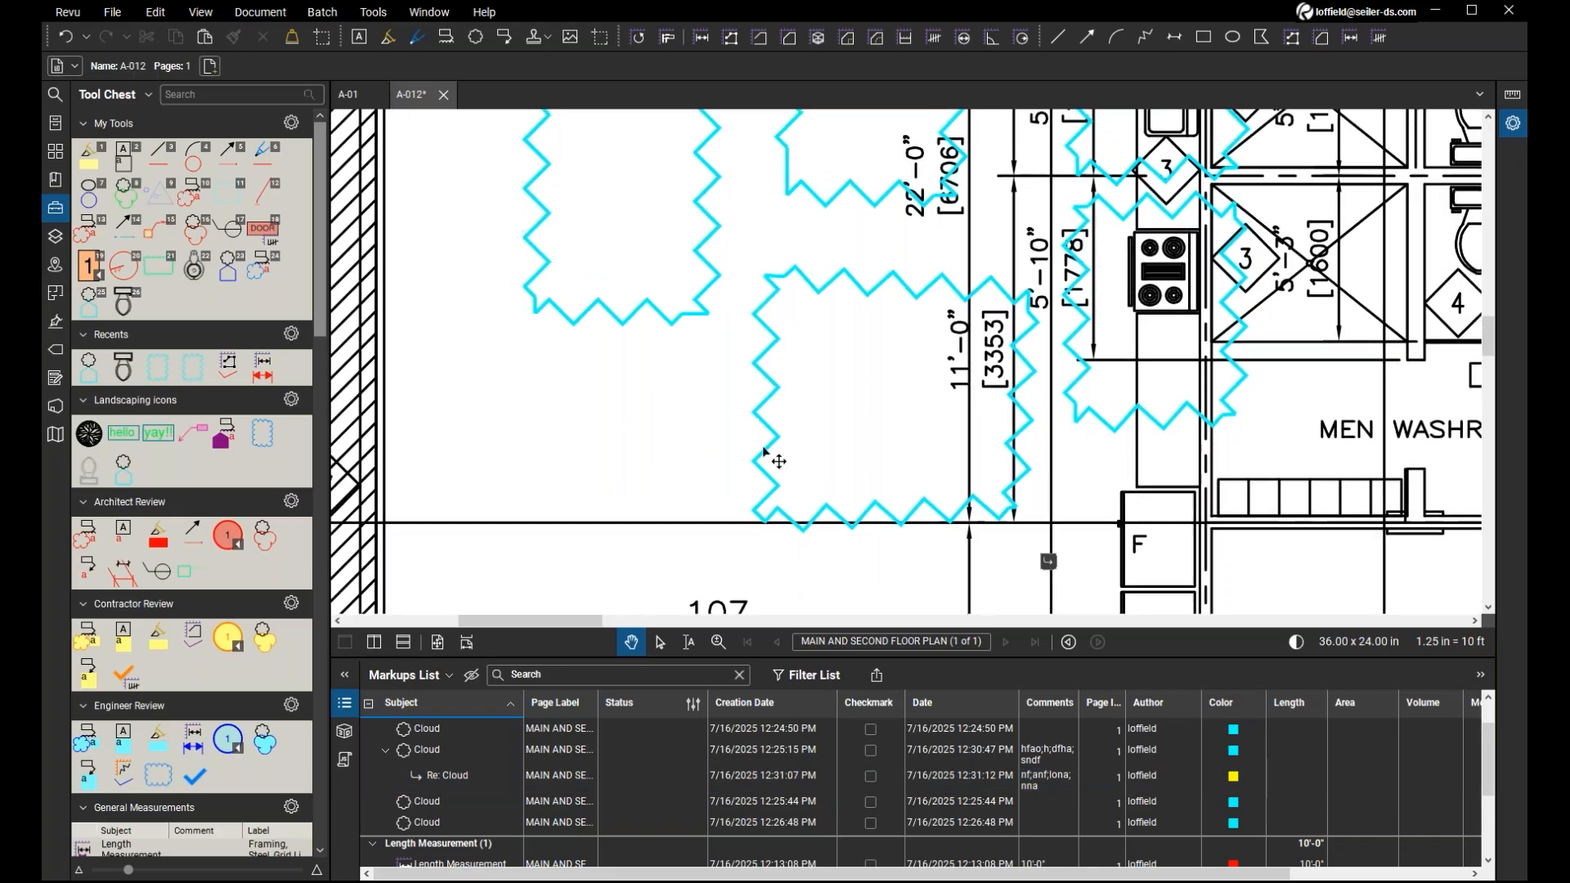
pyautogui.moveTo(767, 446)
pyautogui.click(768, 400)
pyautogui.click(768, 401)
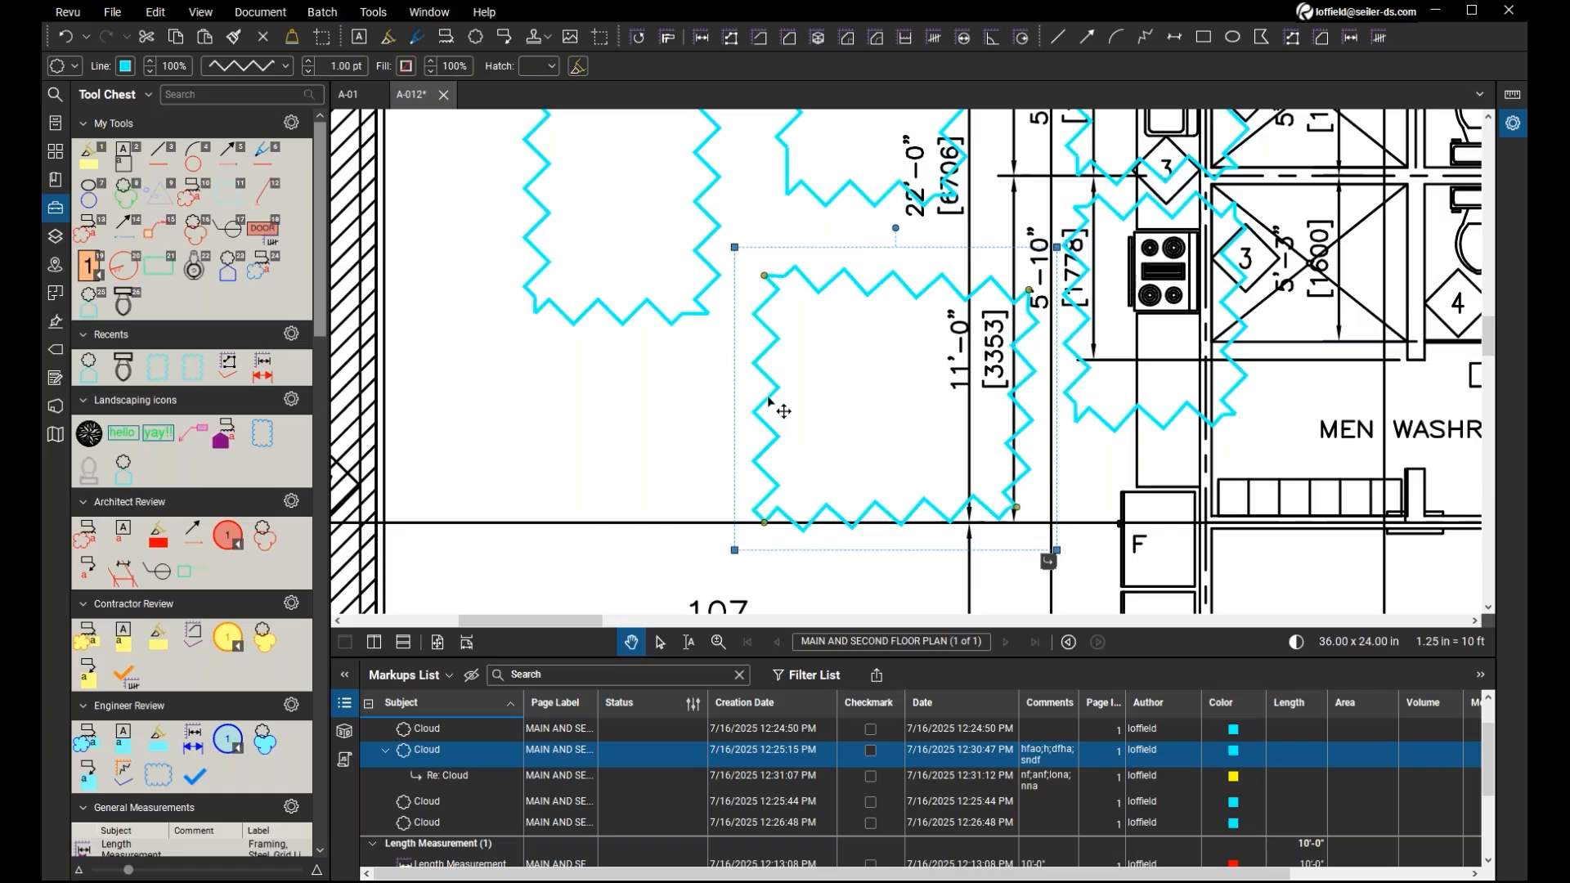
pyautogui.rightClick(769, 401)
pyautogui.click(701, 307)
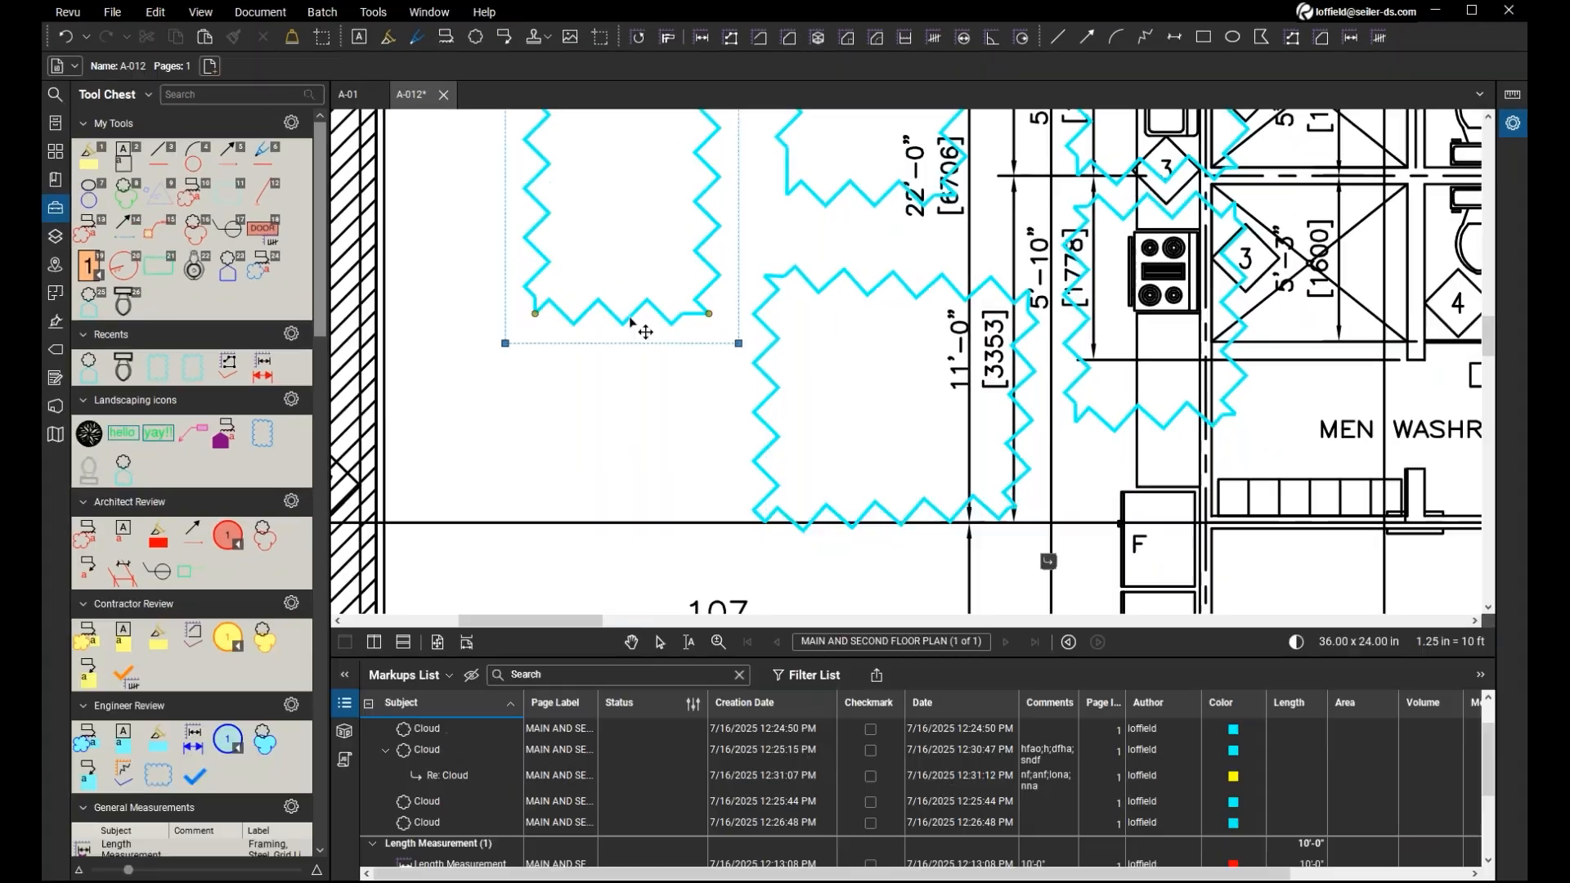
pyautogui.click(642, 326)
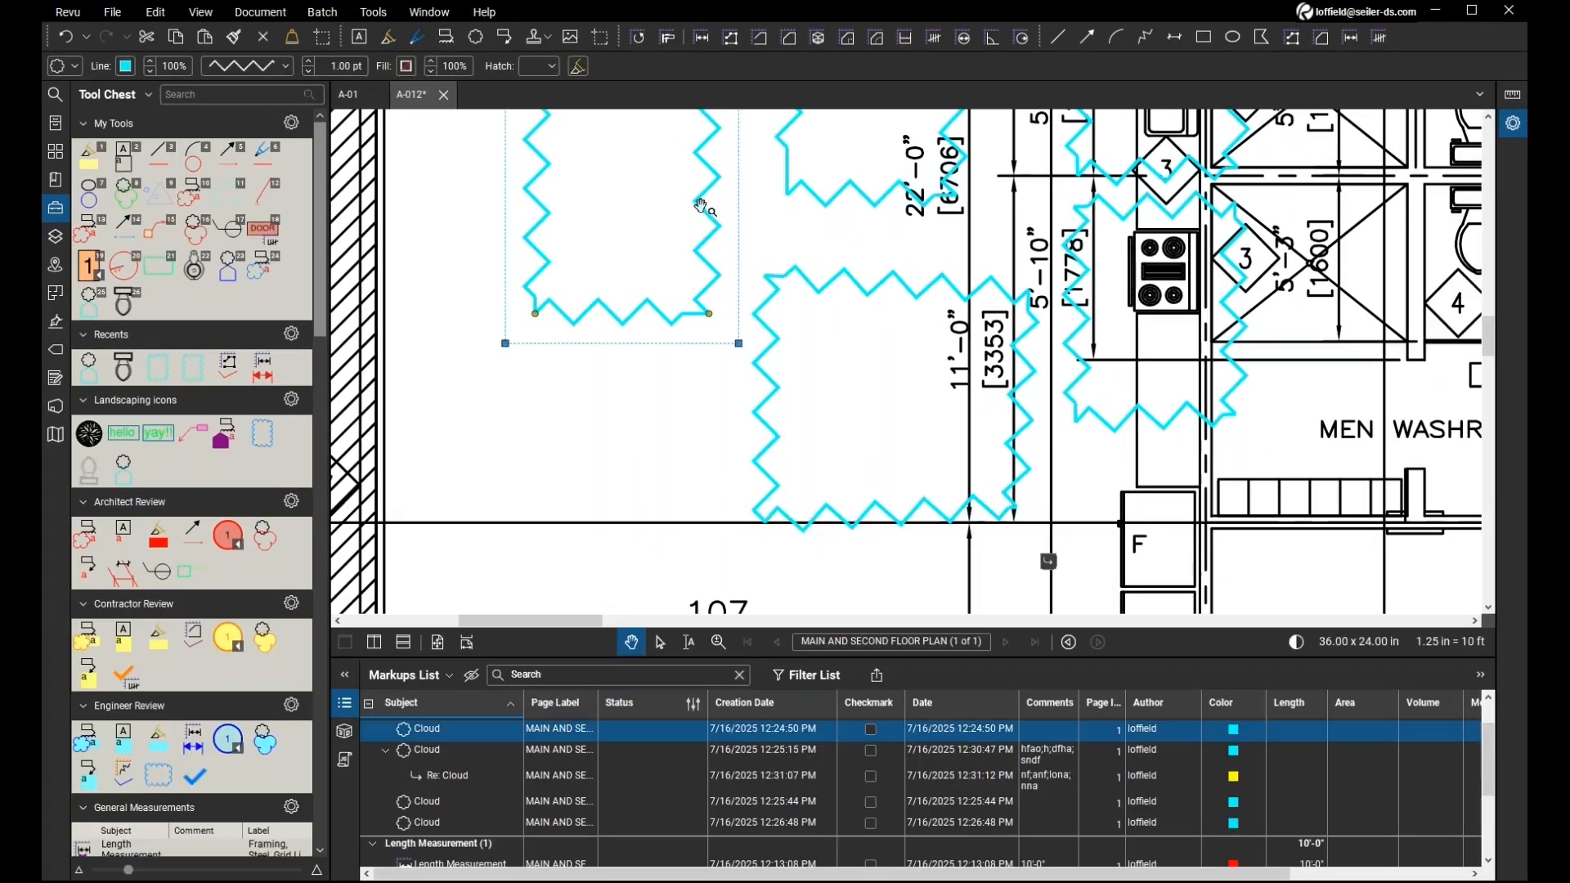
pyautogui.rightClick(701, 204)
pyautogui.click(663, 314)
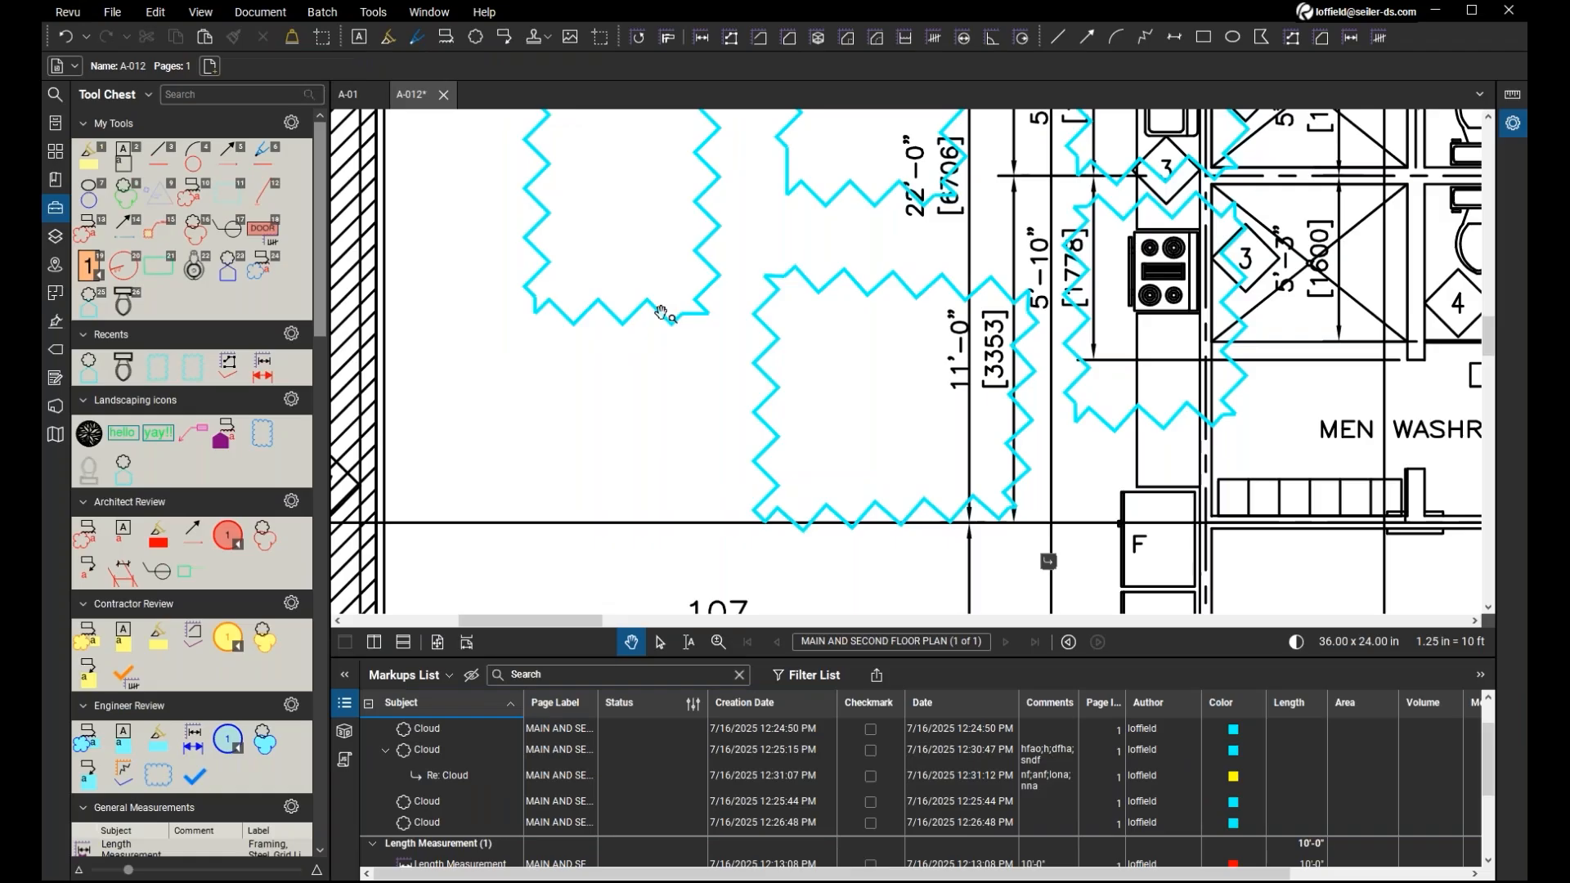
pyautogui.click(663, 314)
pyautogui.rightClick(663, 314)
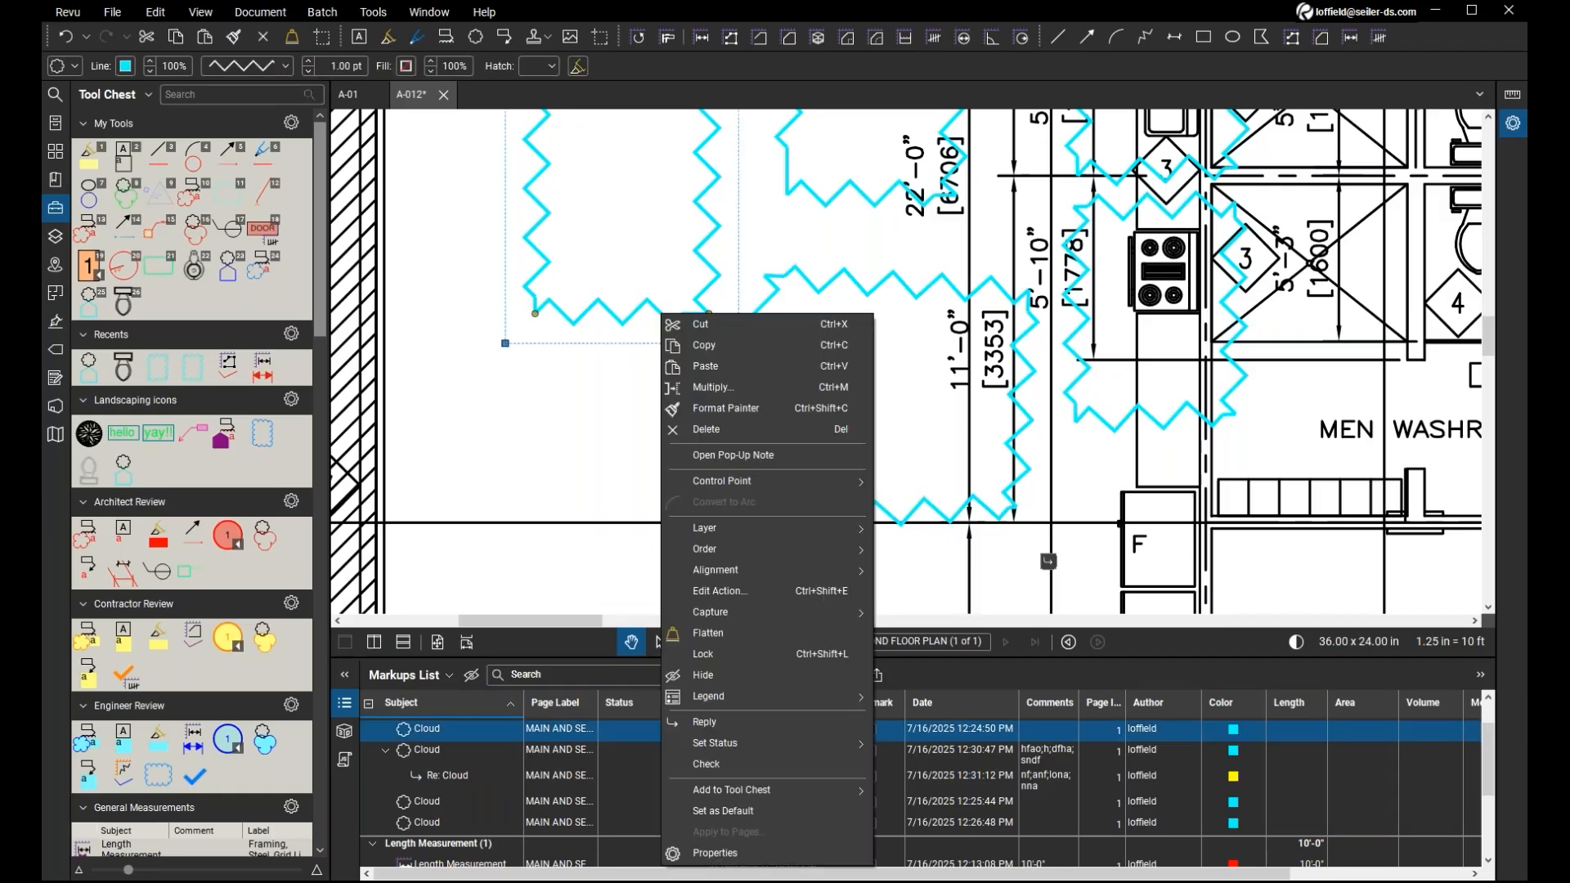
pyautogui.click(579, 558)
# Expand the Punchkey Carpentry tool set and place its WR "Wall finish not smooth, repair" symbol beside the hatched wall above room number 107.
pyautogui.scroll(-5, 166, 556)
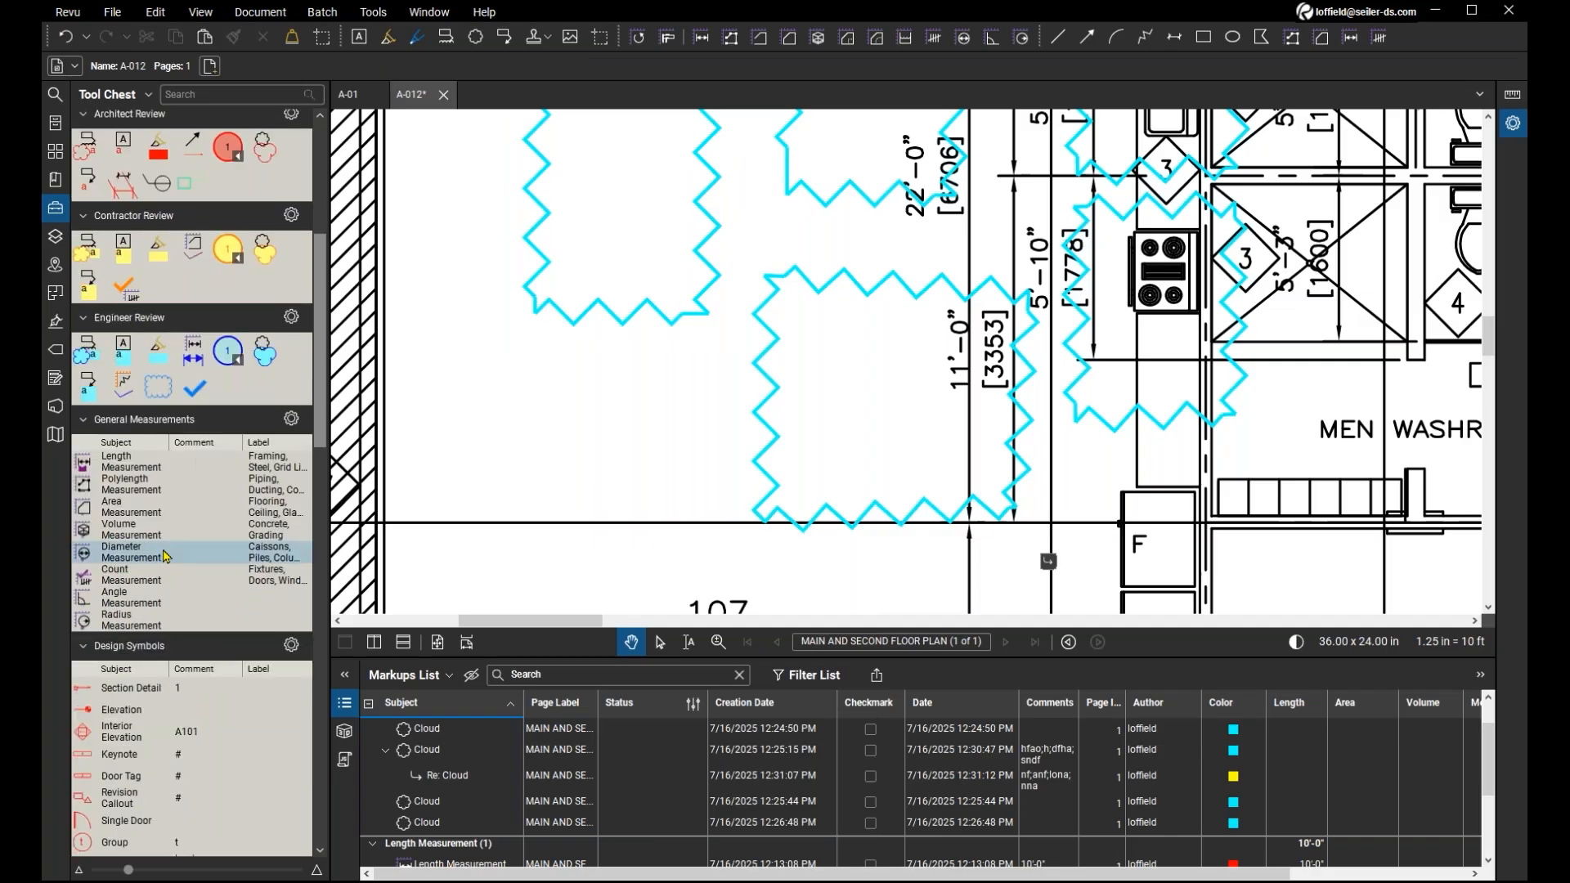
pyautogui.scroll(-8, 166, 556)
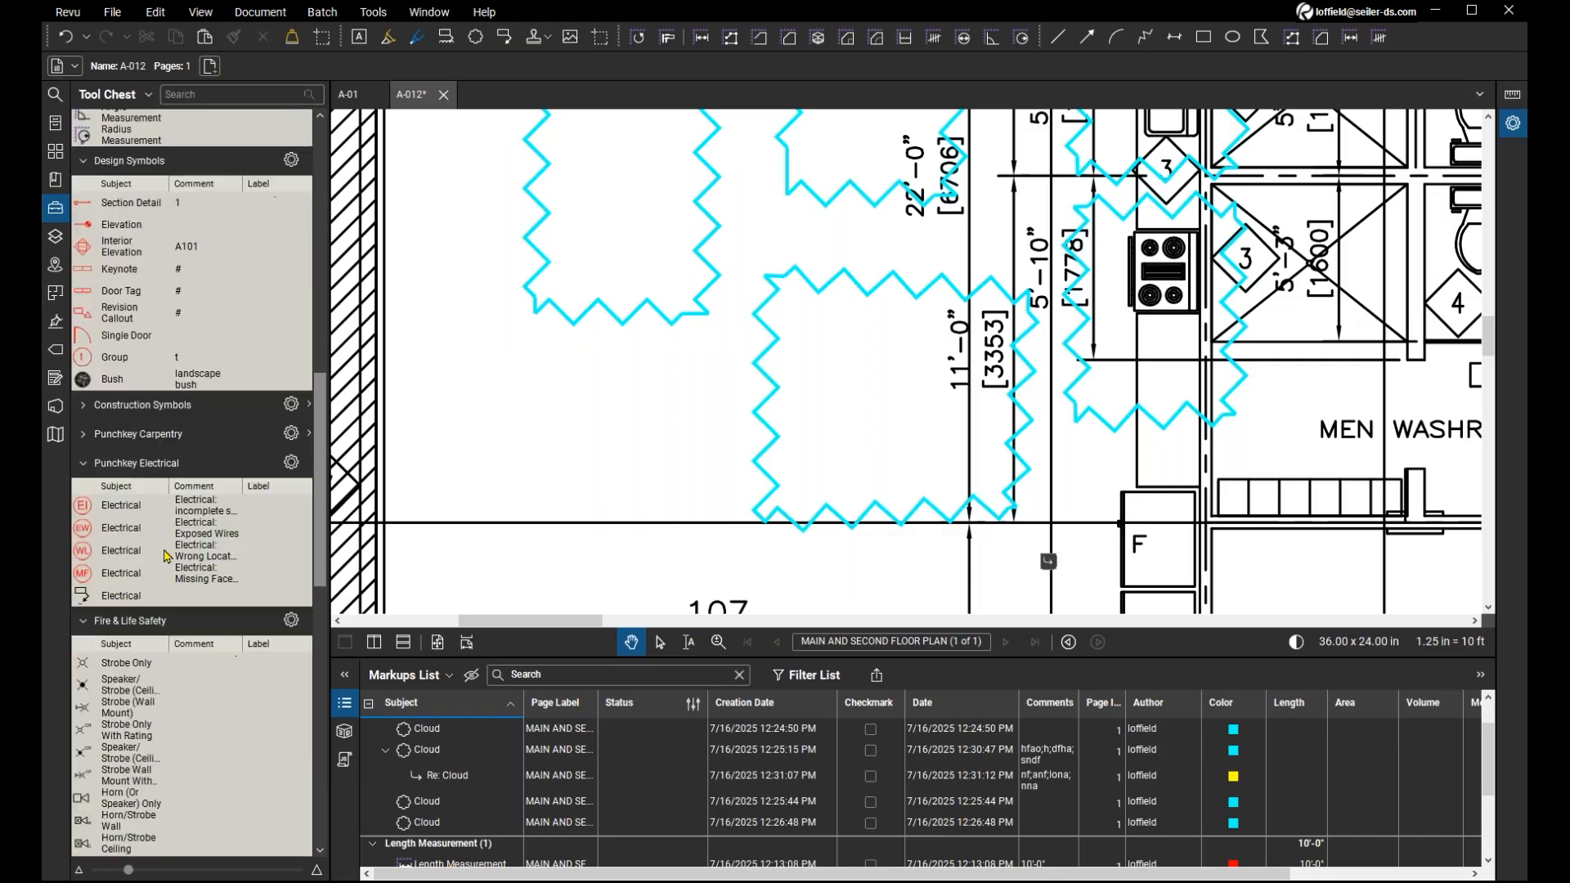
pyautogui.scroll(3, 166, 556)
pyautogui.click(78, 439)
pyautogui.scroll(-4, 162, 576)
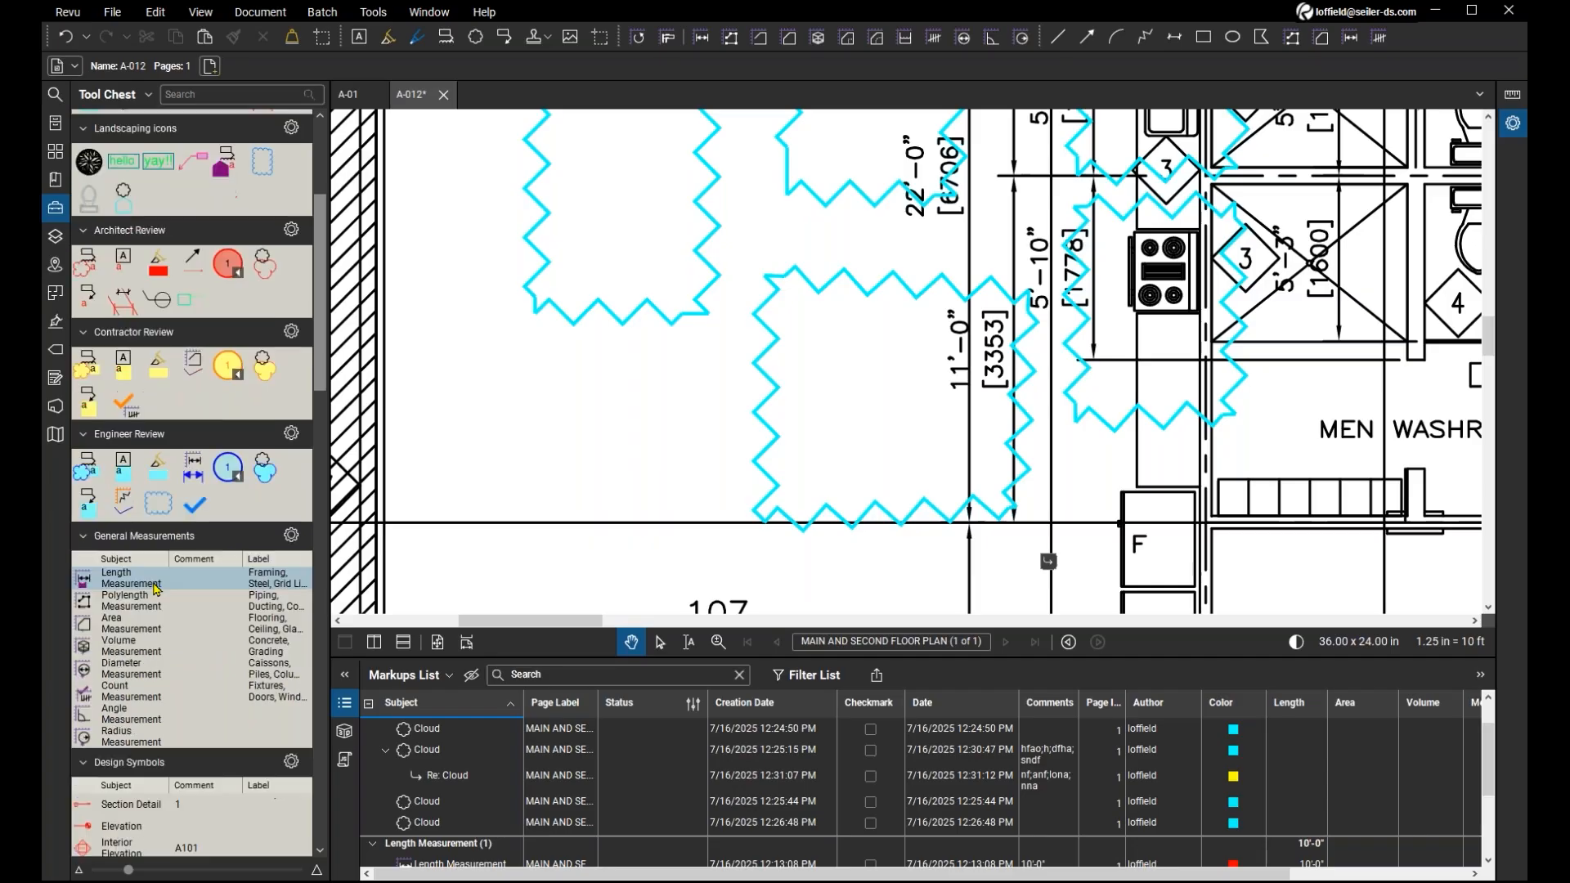
pyautogui.scroll(-3, 168, 603)
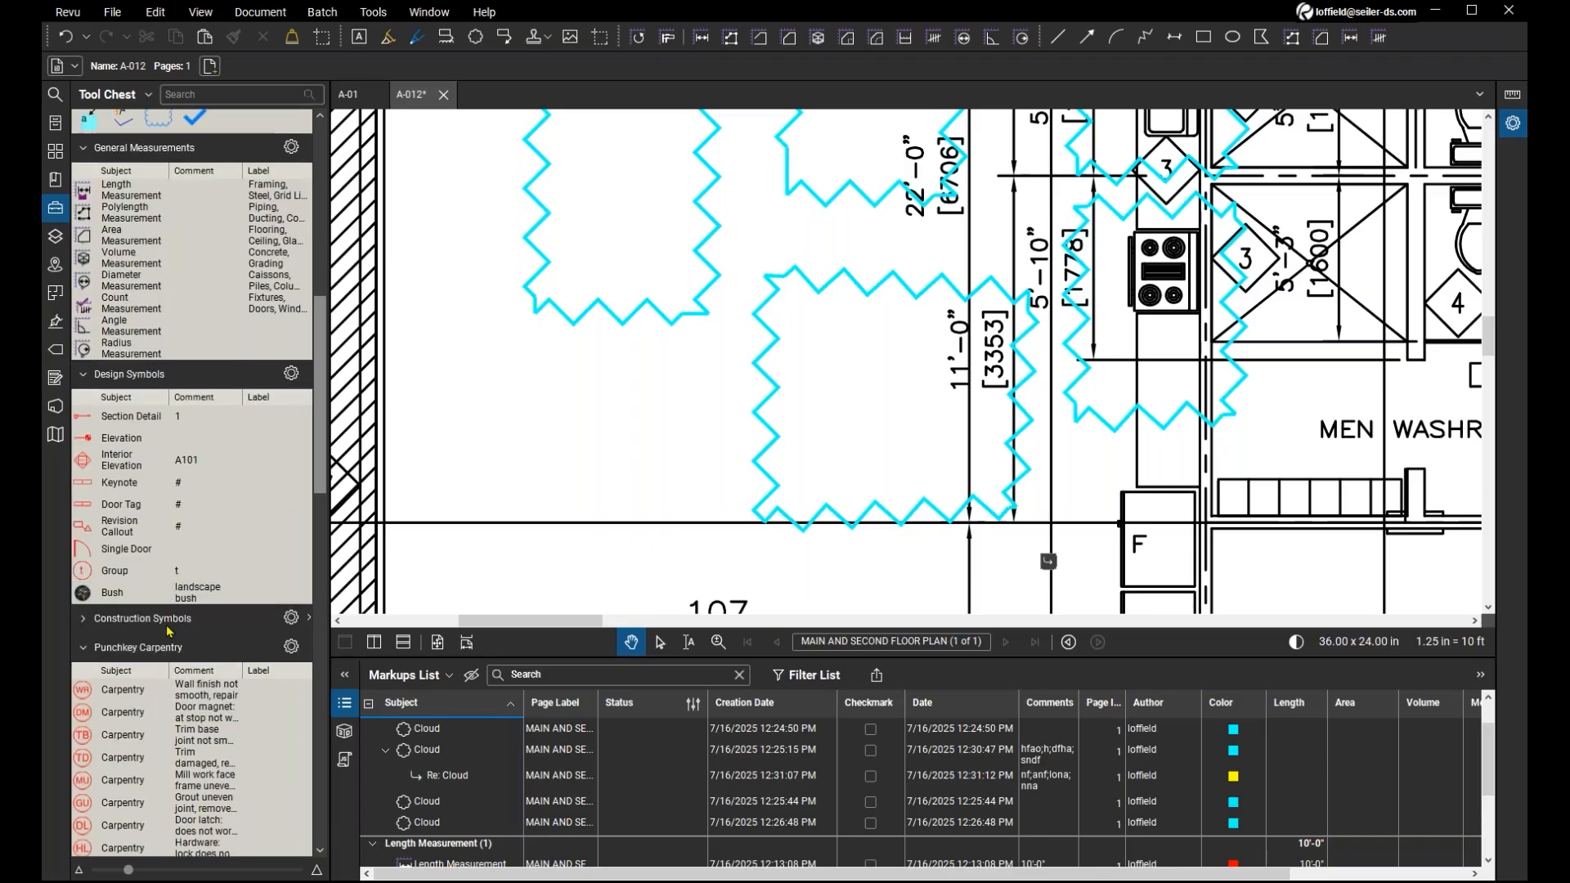
pyautogui.scroll(-3, 160, 540)
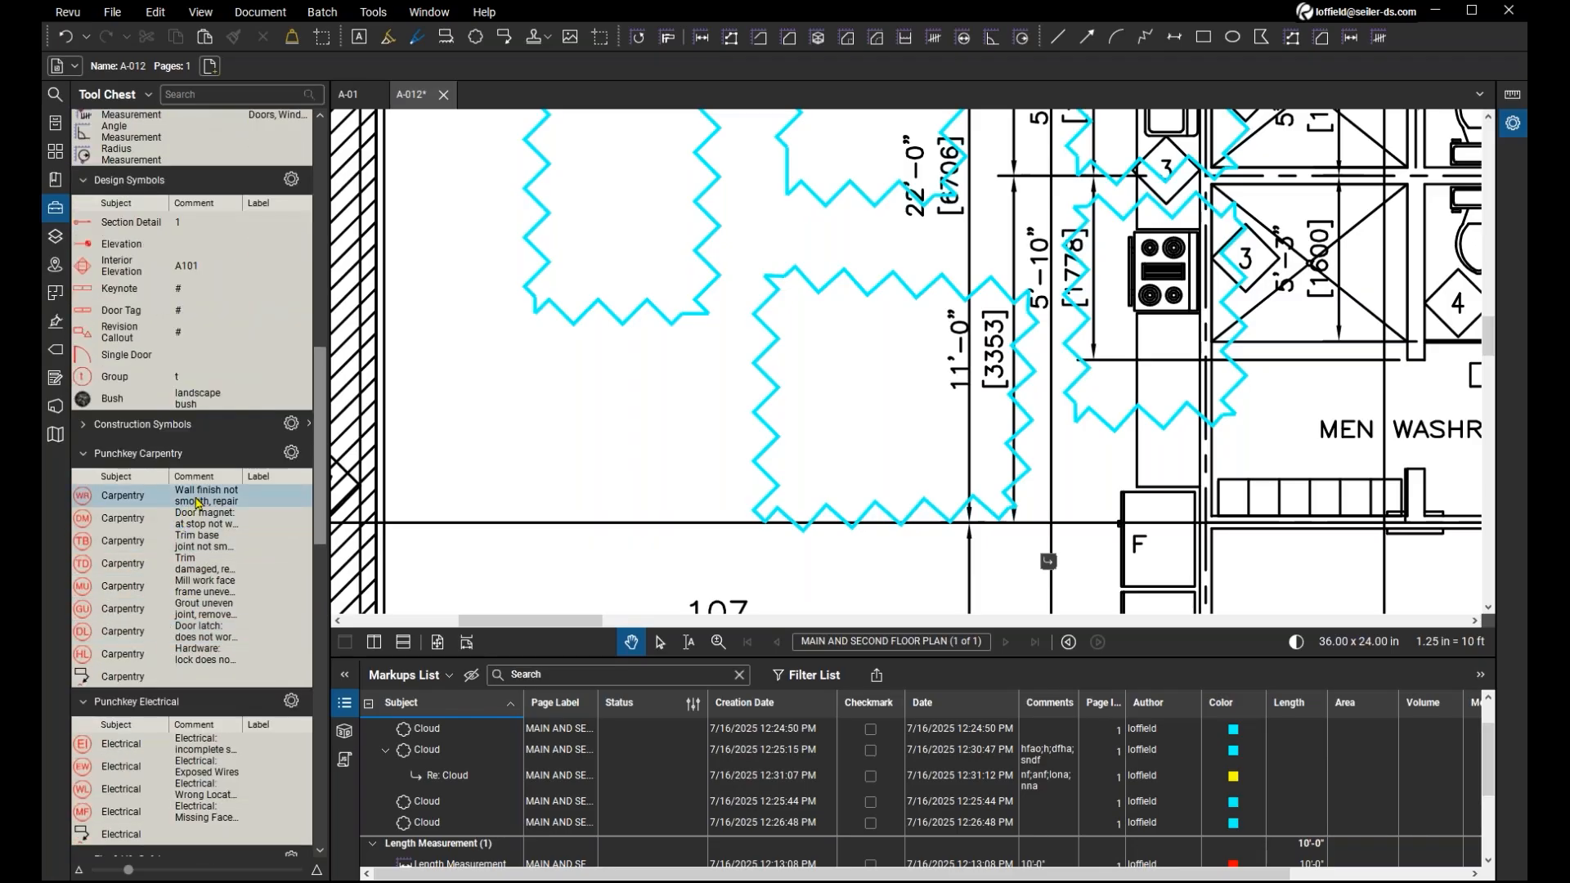
pyautogui.click(129, 504)
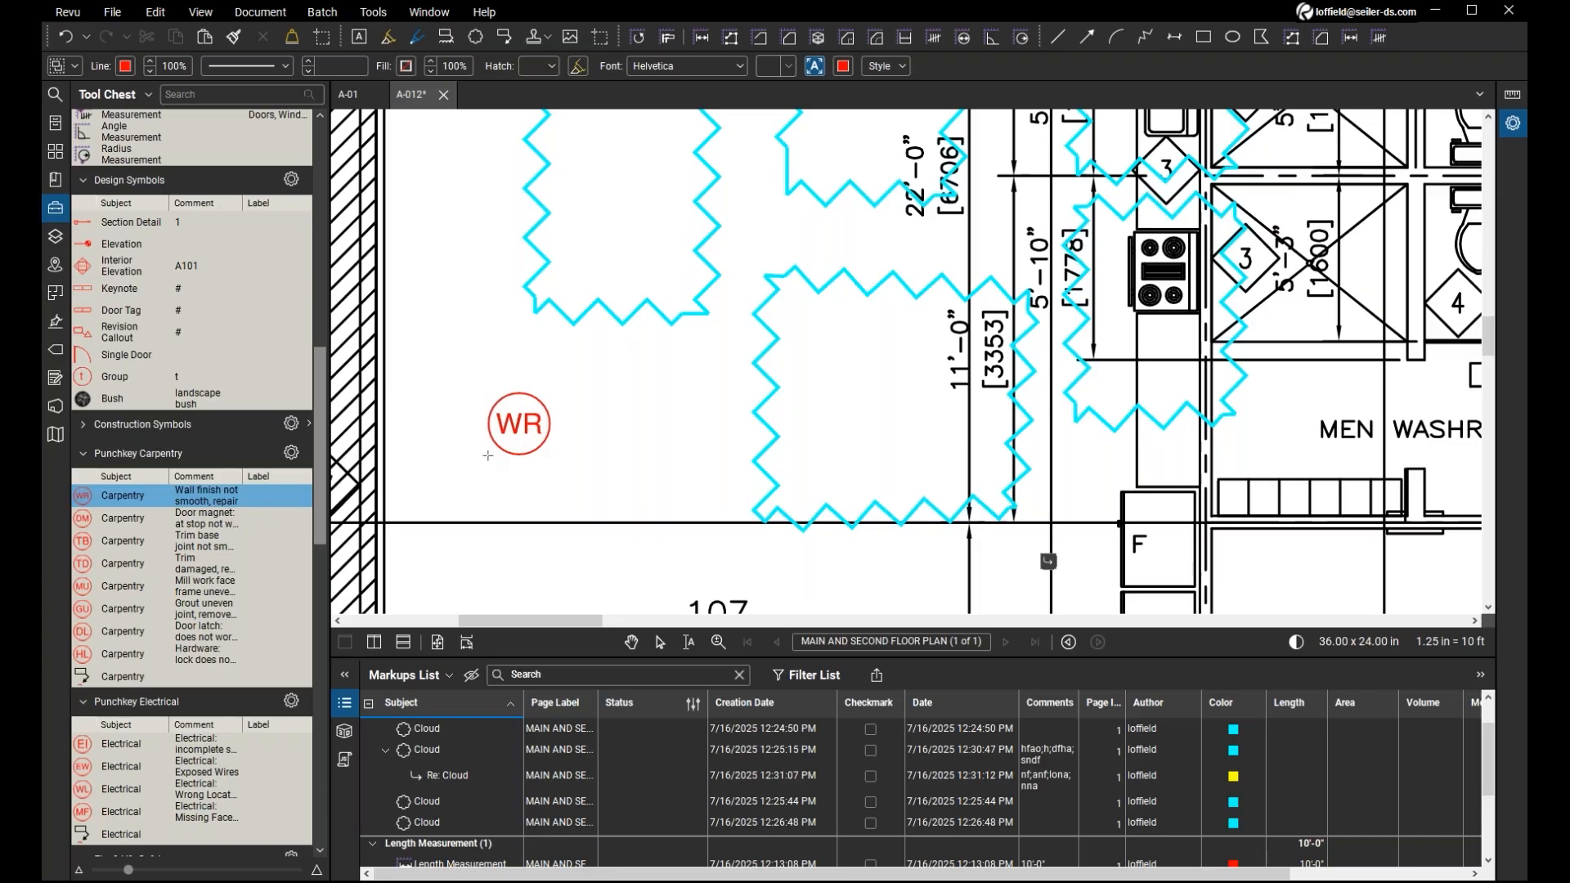
pyautogui.click(385, 437)
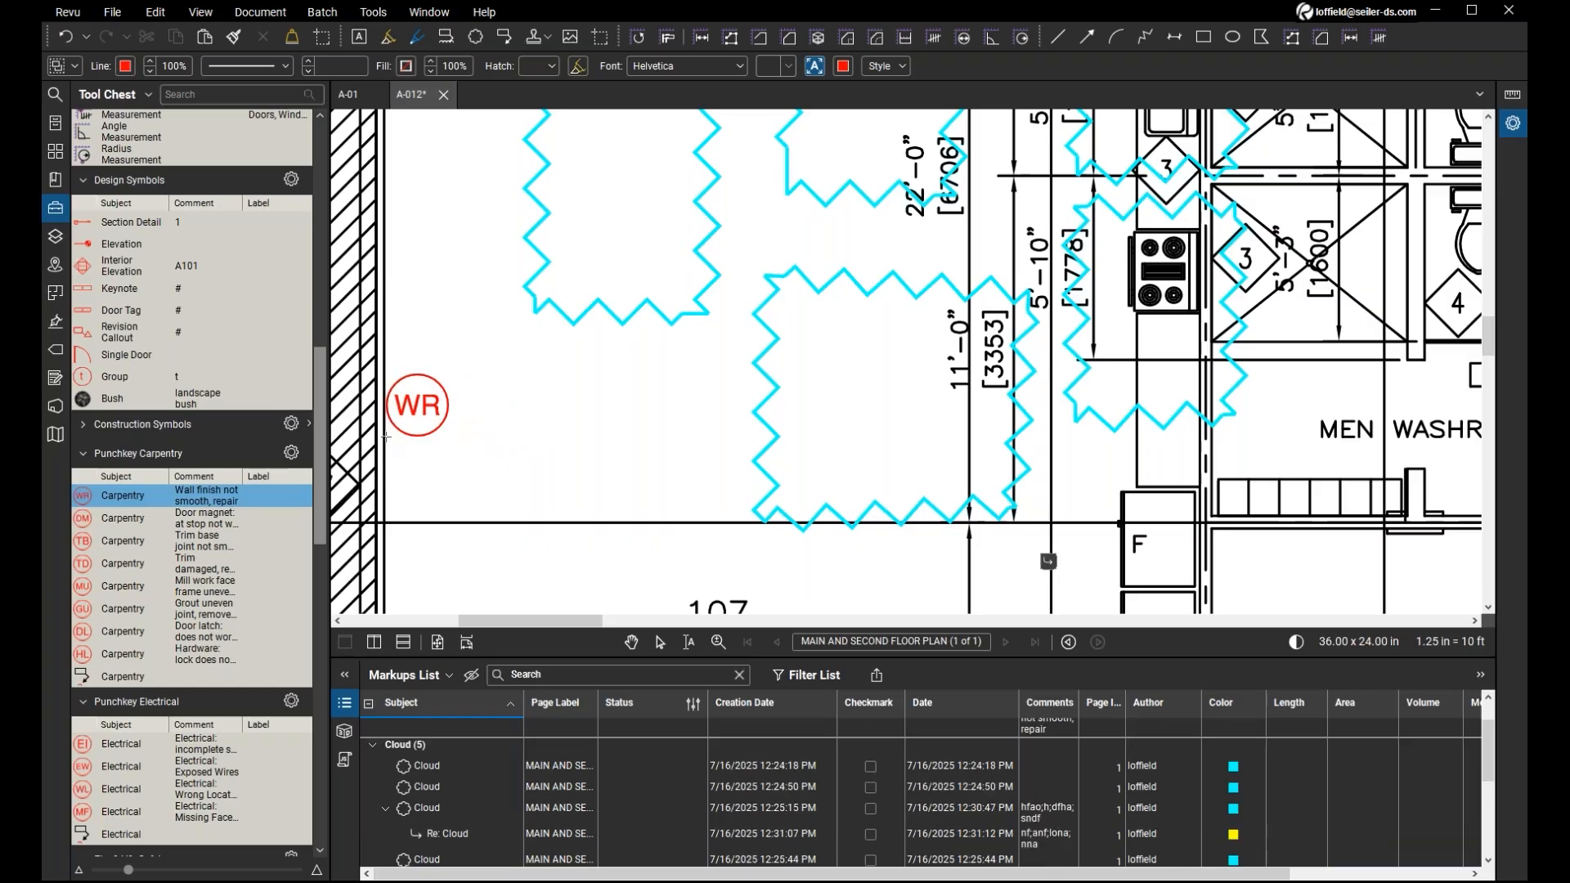
pyautogui.press('Escape')
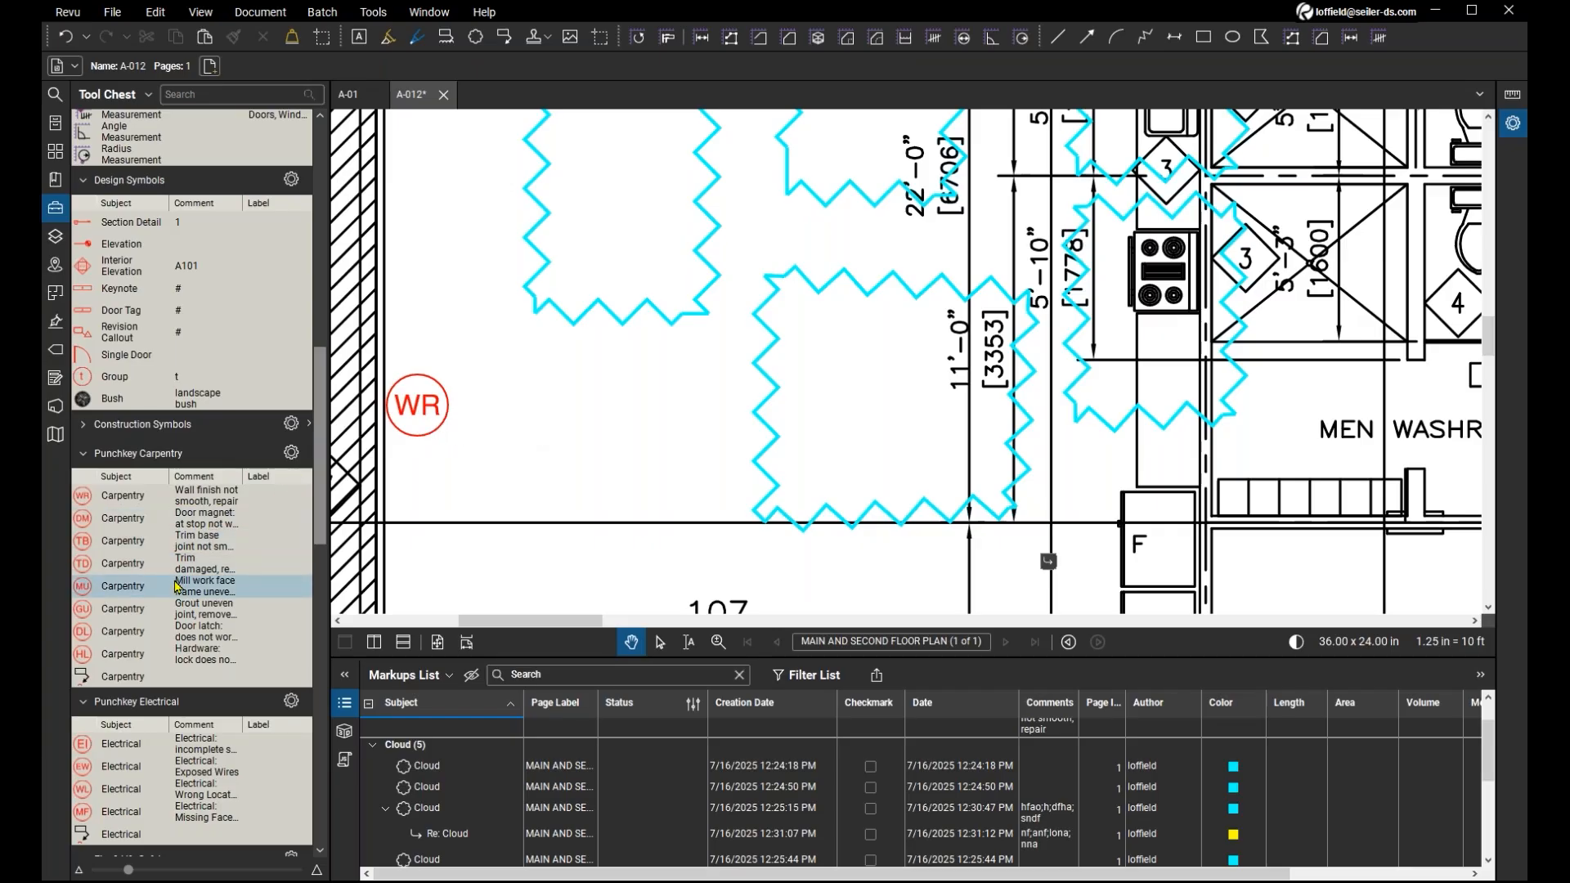
pyautogui.scroll(-6, 176, 587)
pyautogui.scroll(-3, 177, 588)
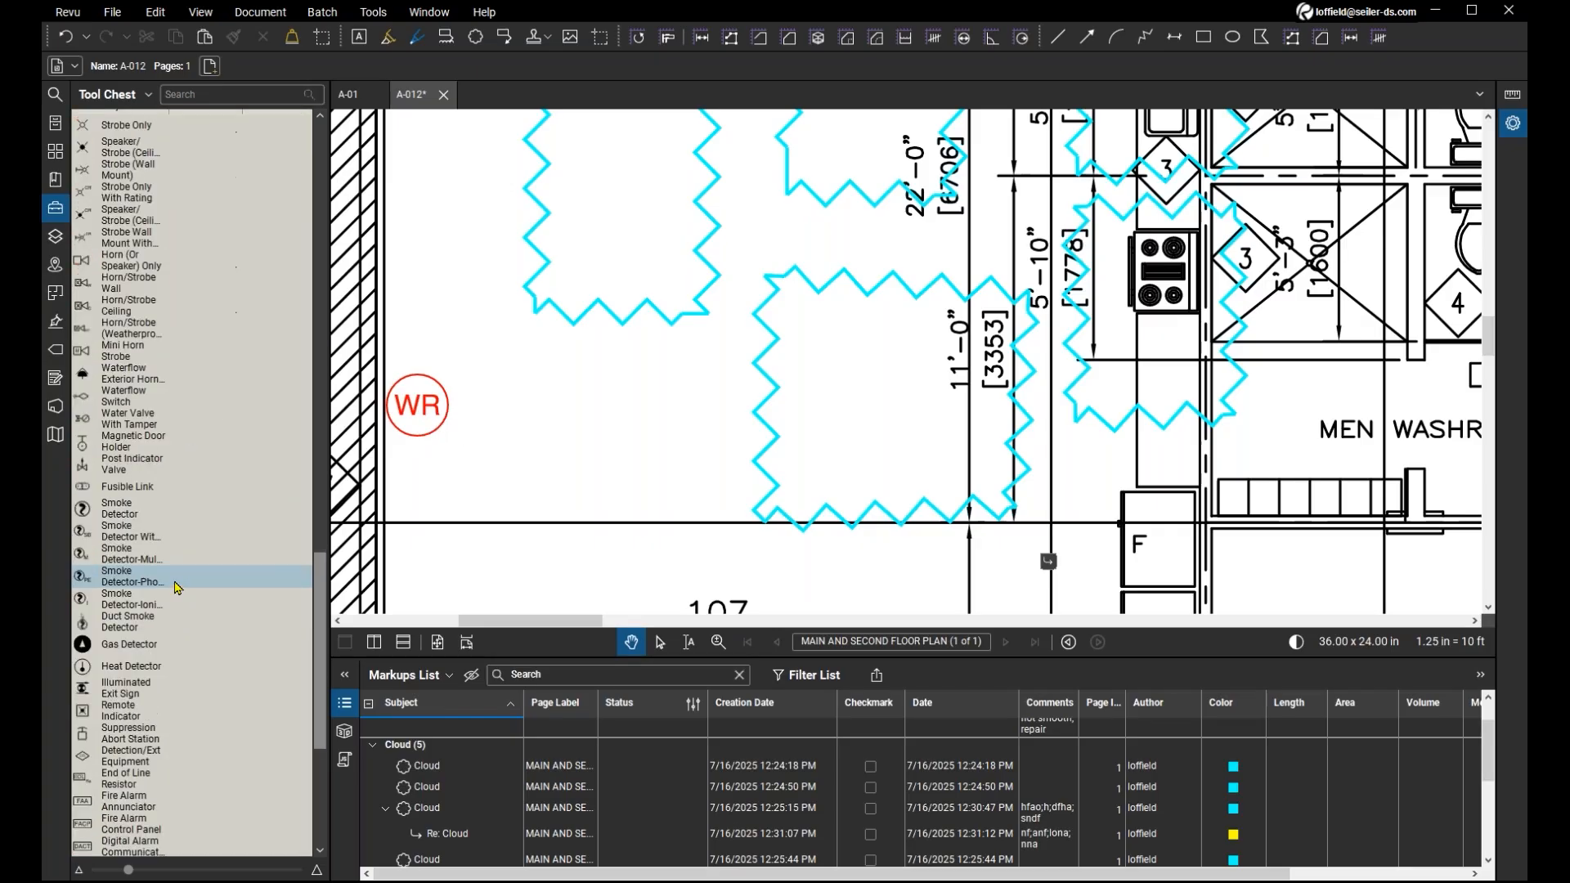
pyautogui.scroll(10, 177, 587)
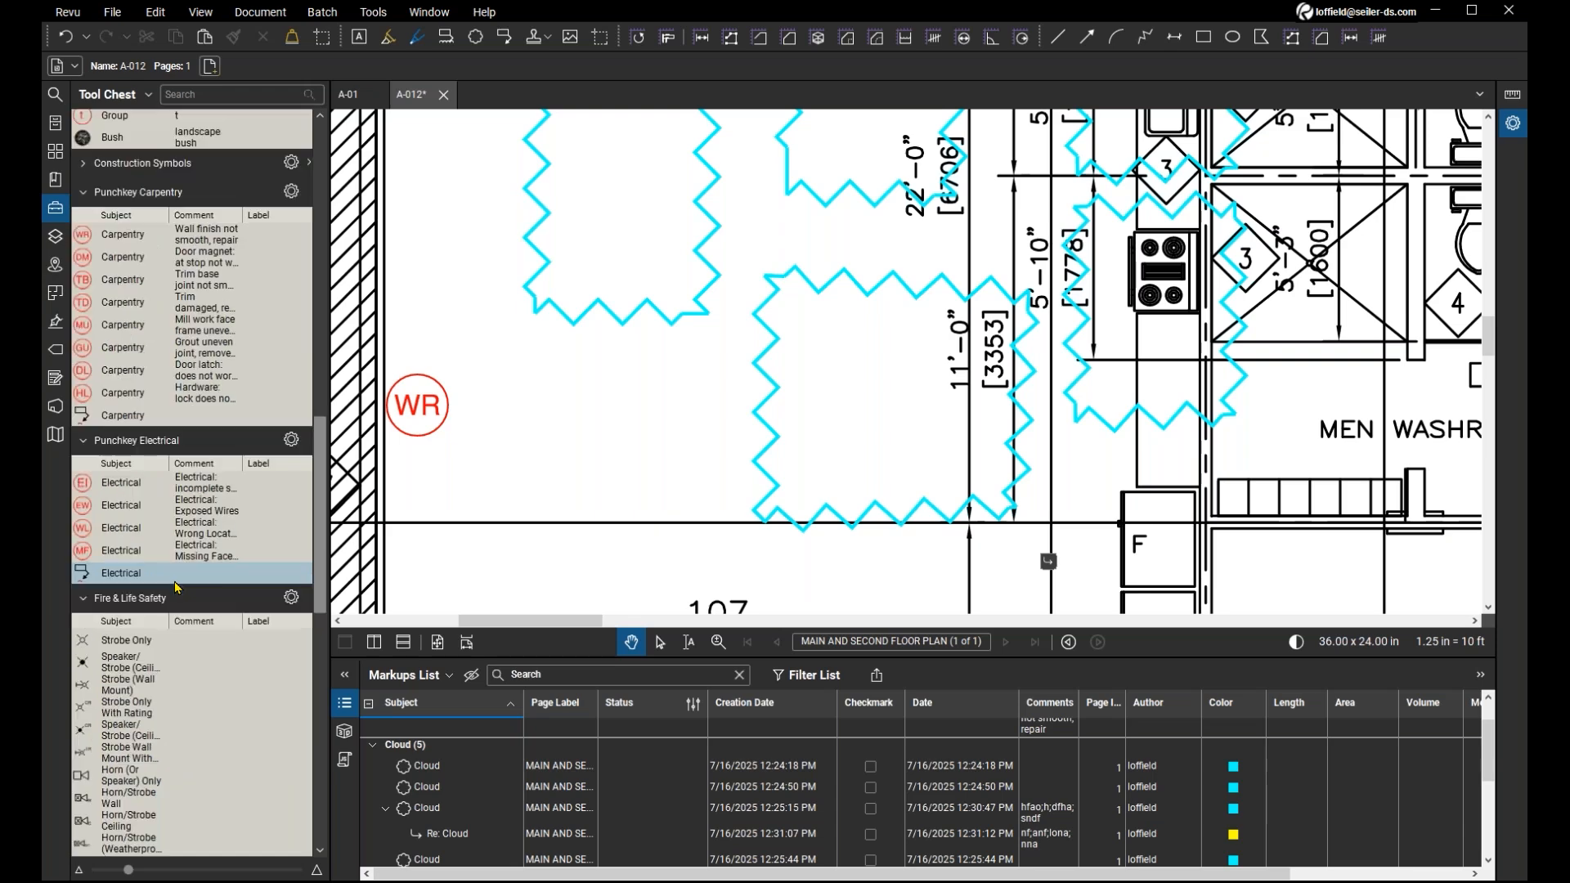
pyautogui.scroll(1, 177, 588)
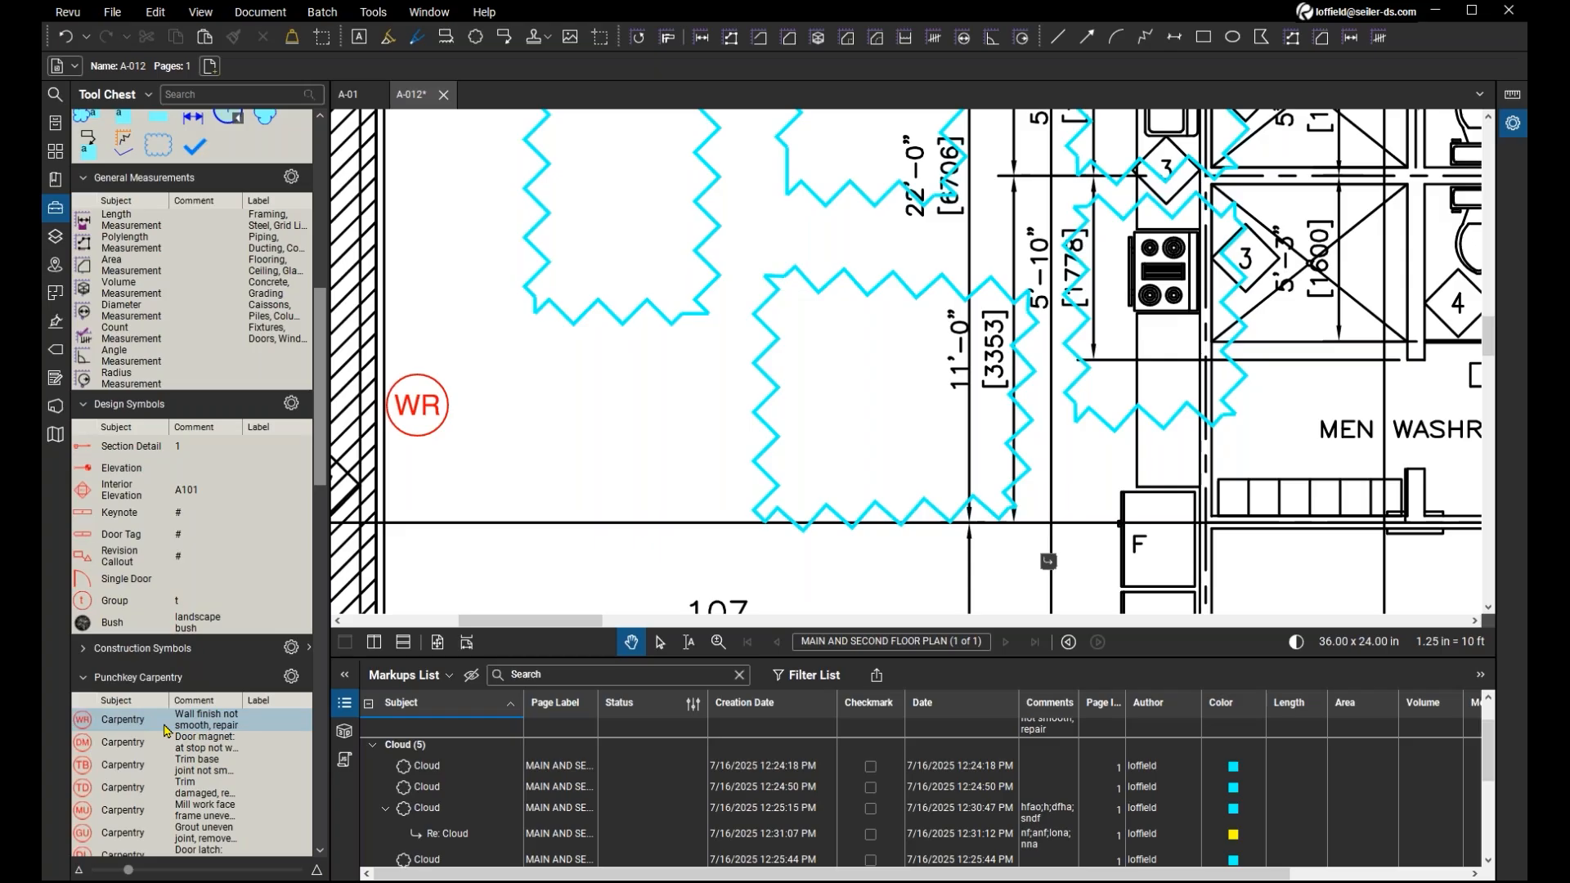
# Open the image file selection for adding a capture to the WR carpentry symbol and cancel it.
pyautogui.click(421, 399)
pyautogui.click(421, 400)
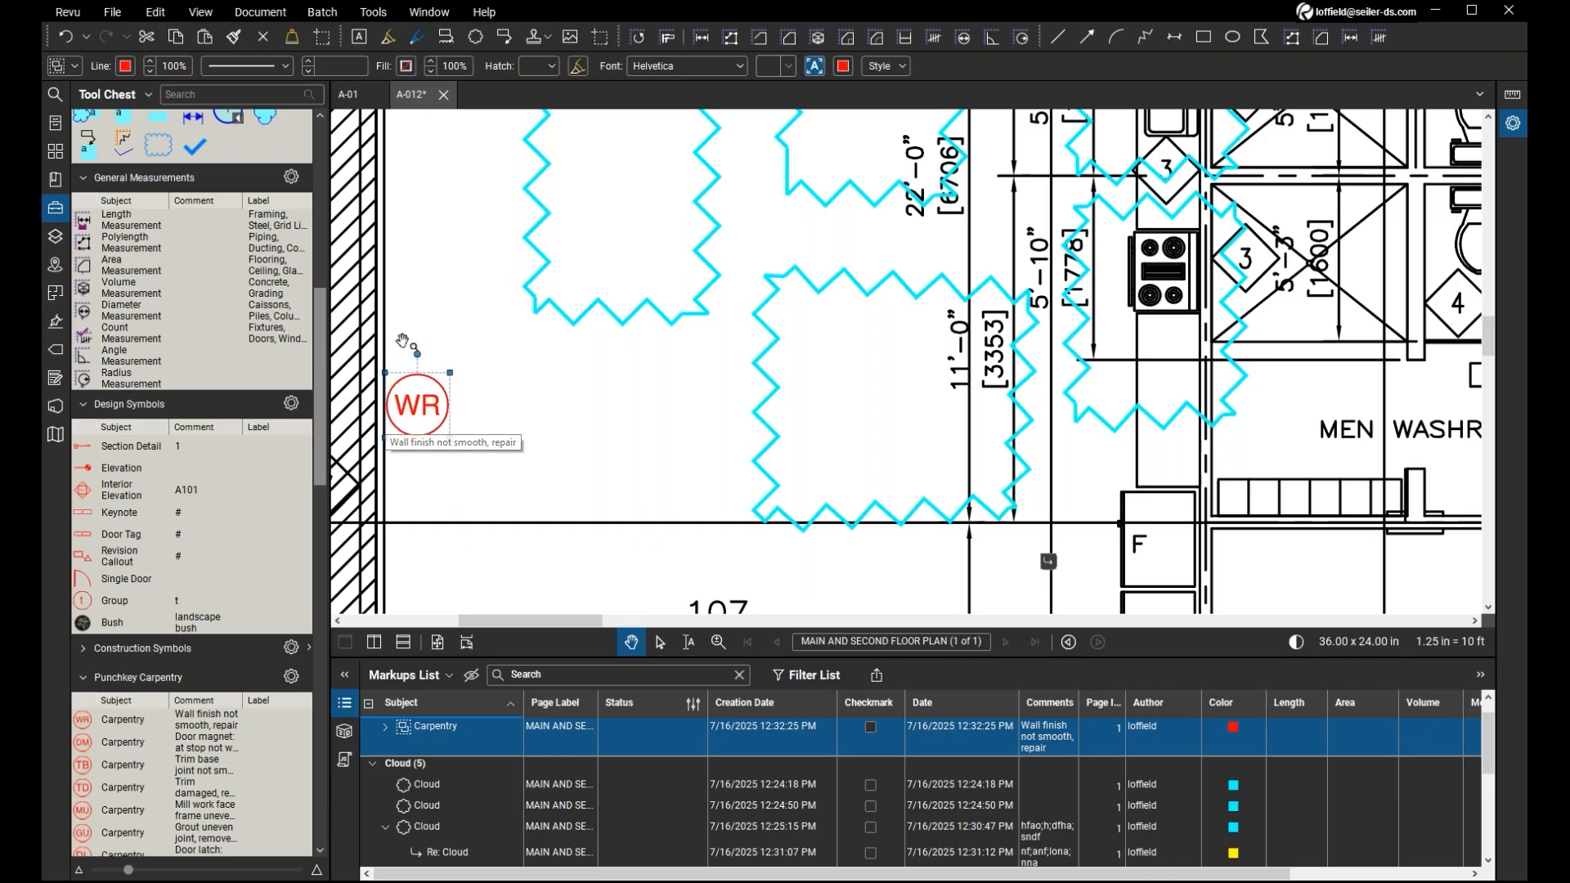
pyautogui.rightClick(431, 407)
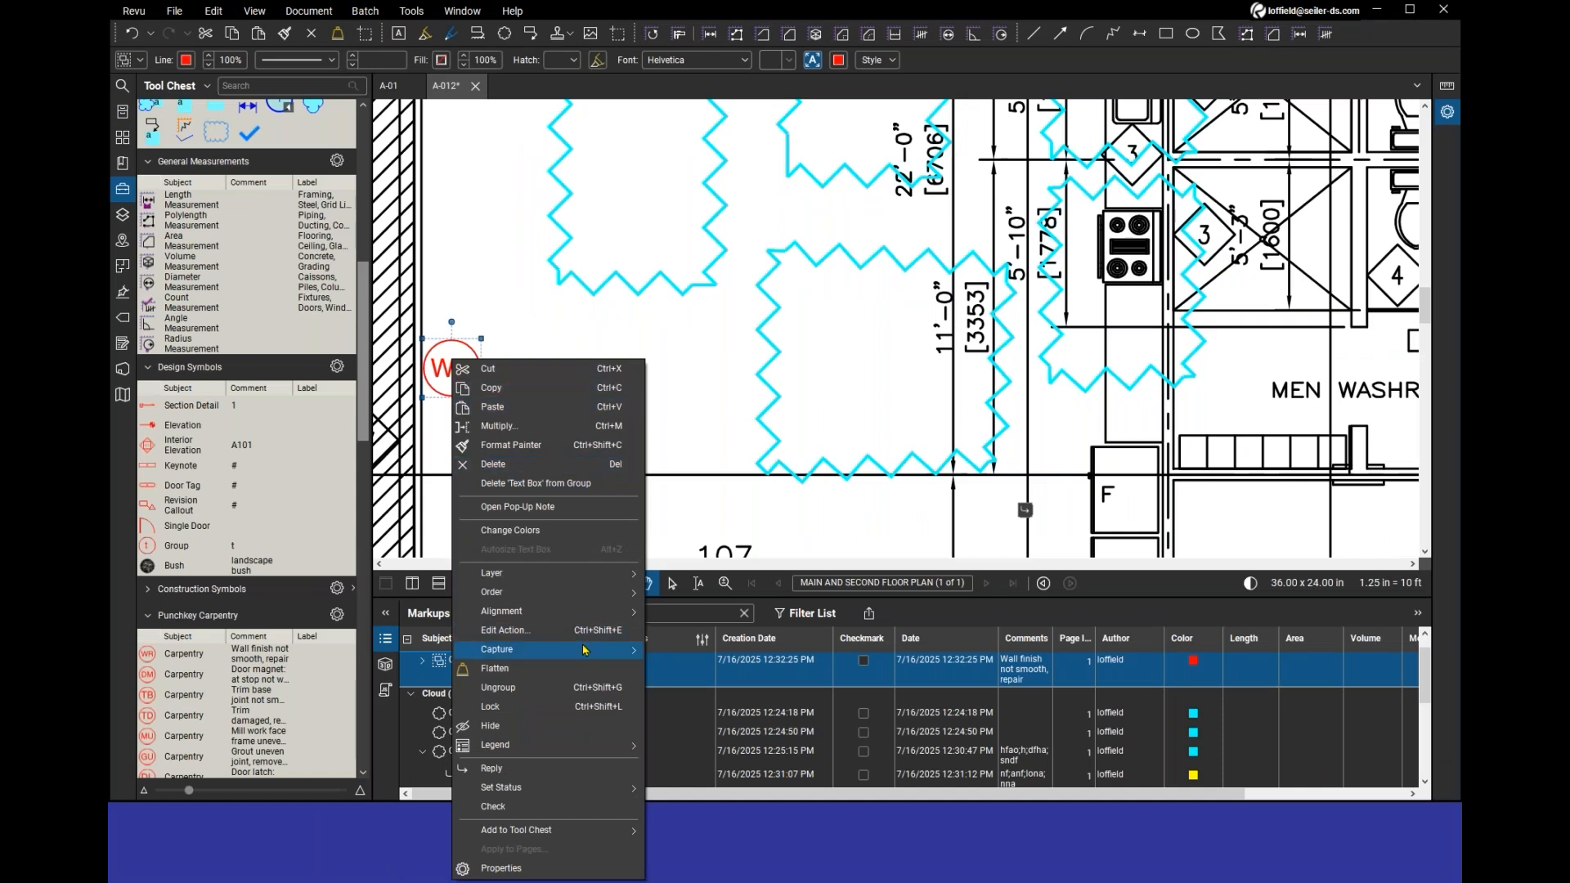
pyautogui.click(584, 650)
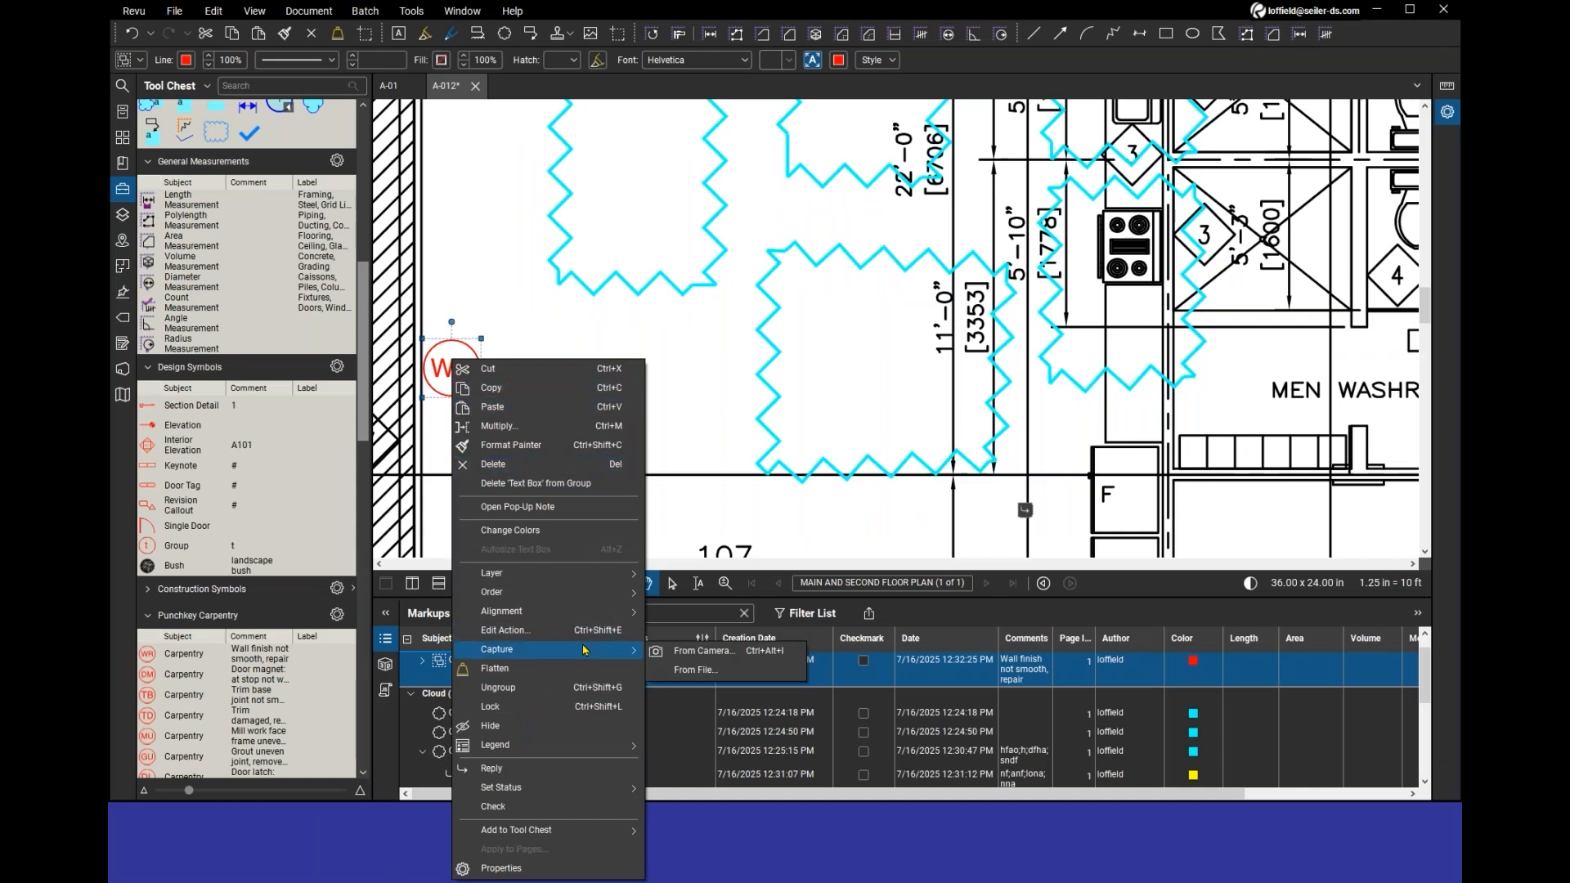
pyautogui.click(526, 656)
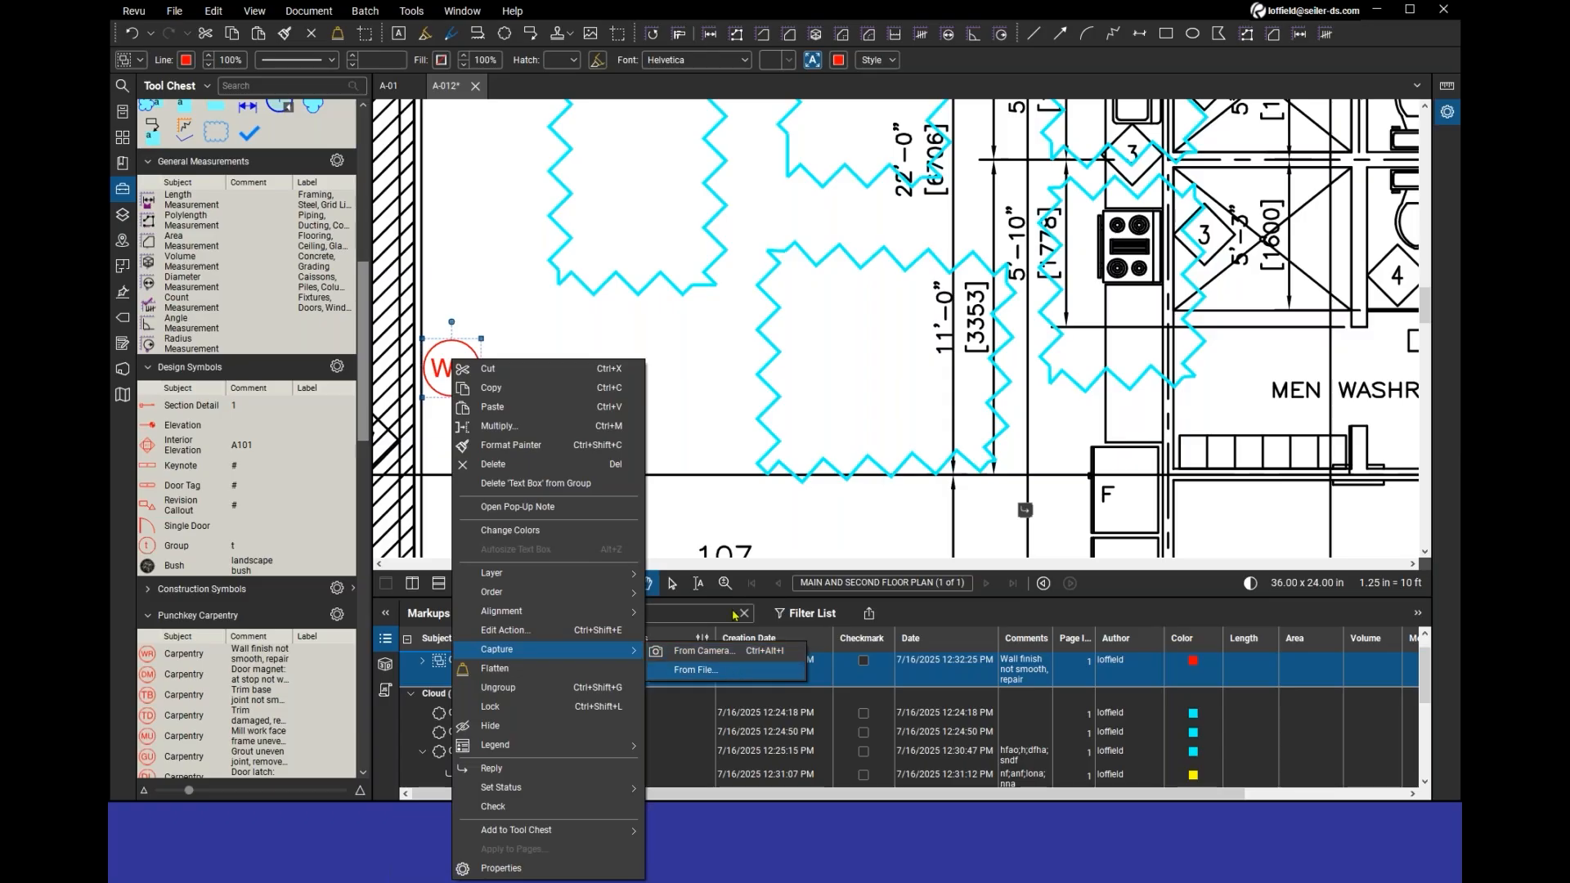
pyautogui.click(695, 669)
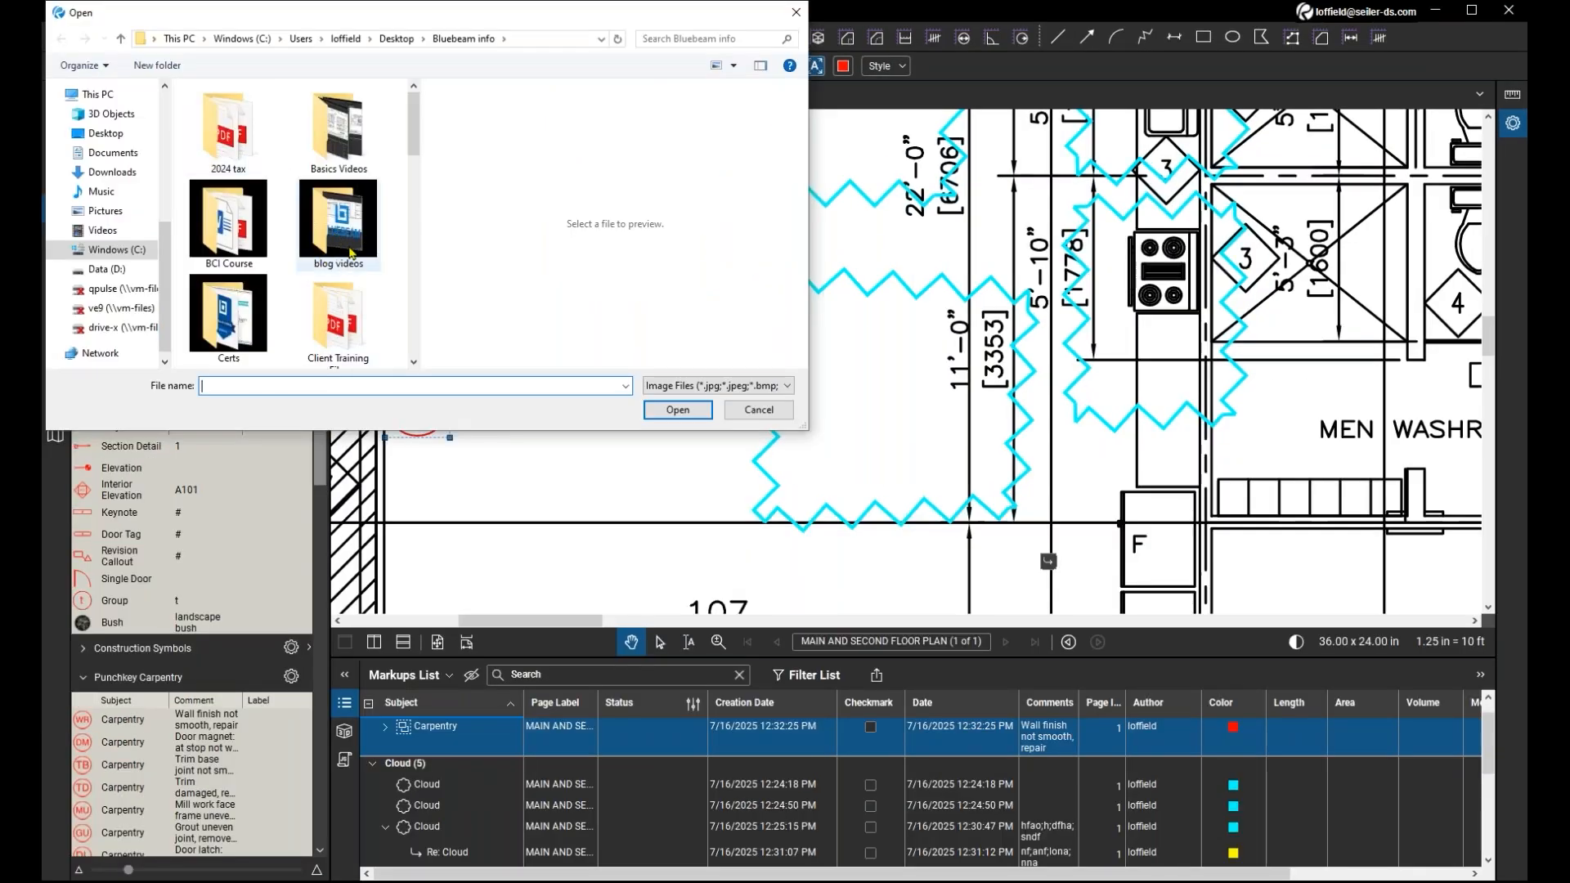
pyautogui.click(743, 419)
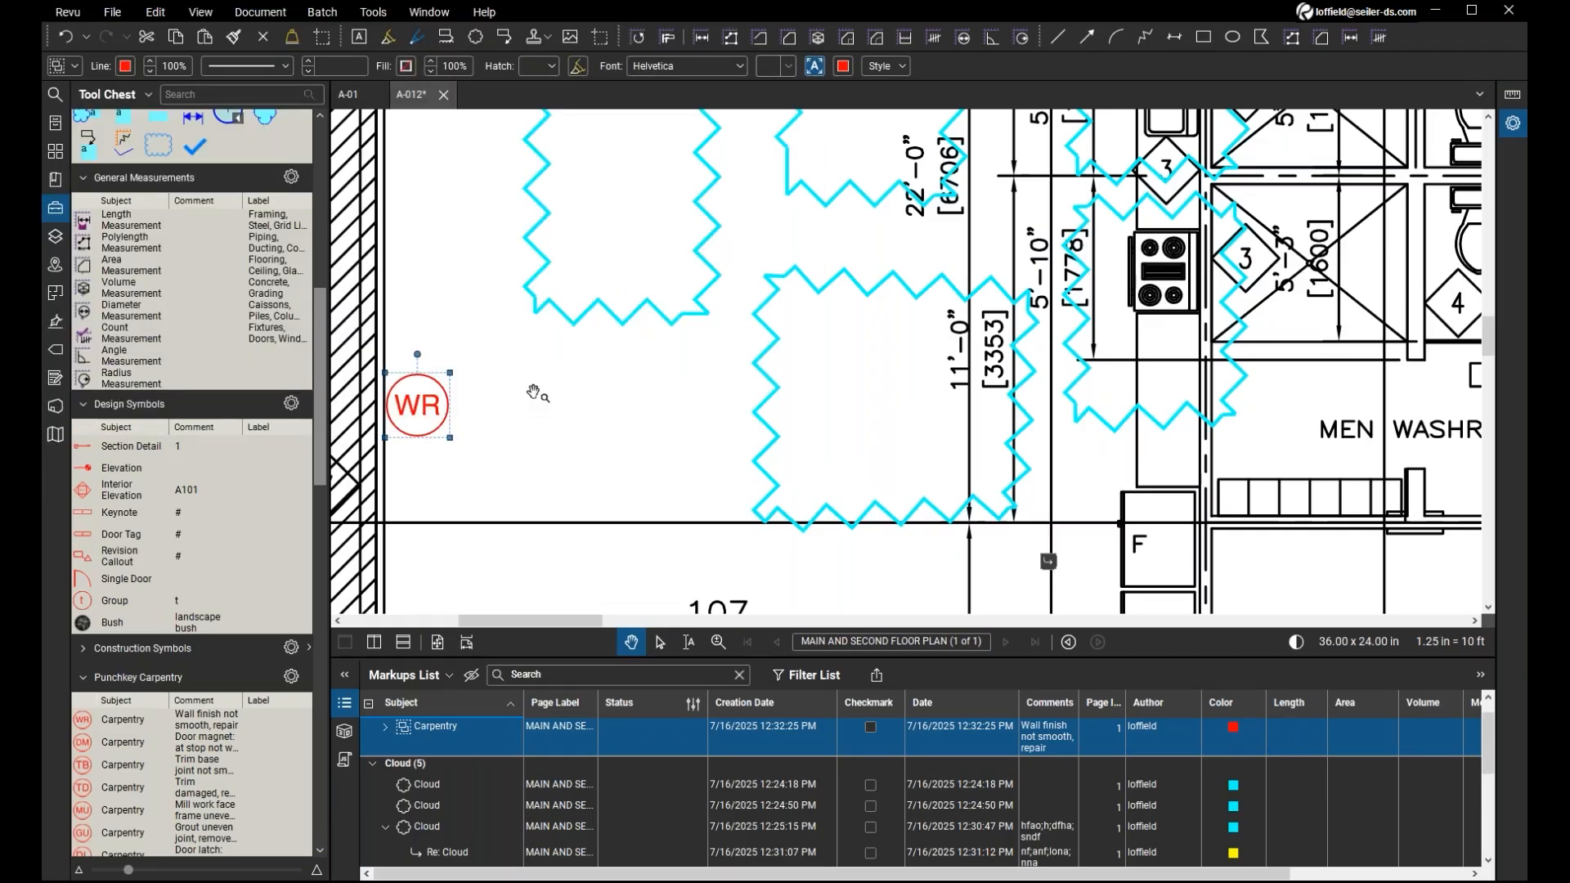
# Deselect the WR symbol and hide the Tool Chest to give the plan and the Markups List more room.
pyautogui.click(596, 398)
pyautogui.moveTo(596, 398); pyautogui.dragTo(574, 440)
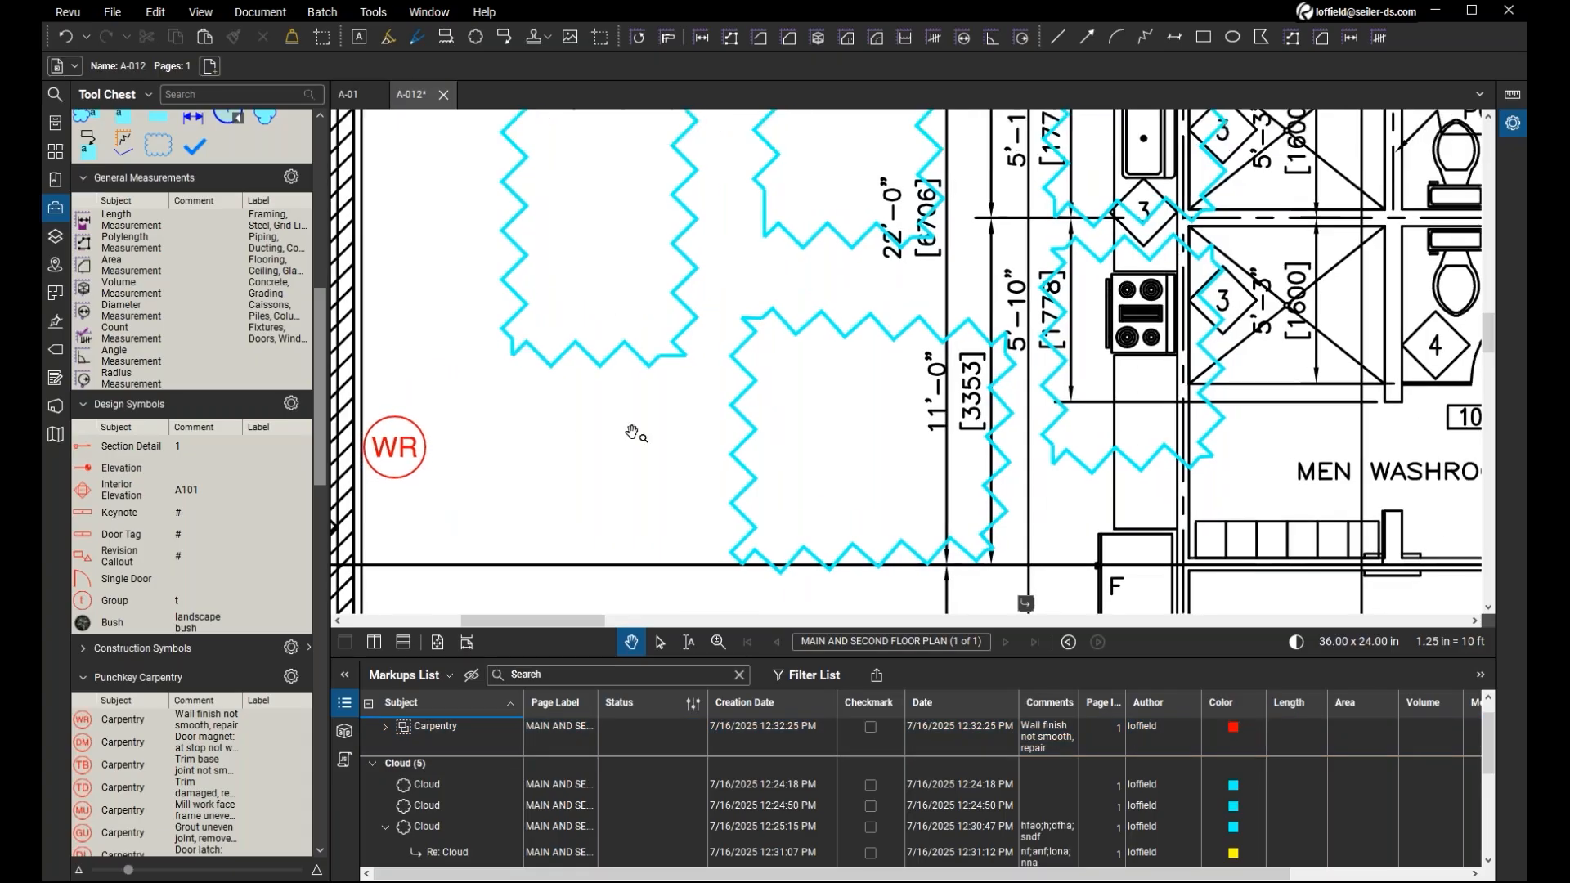
pyautogui.scroll(-3, 632, 433)
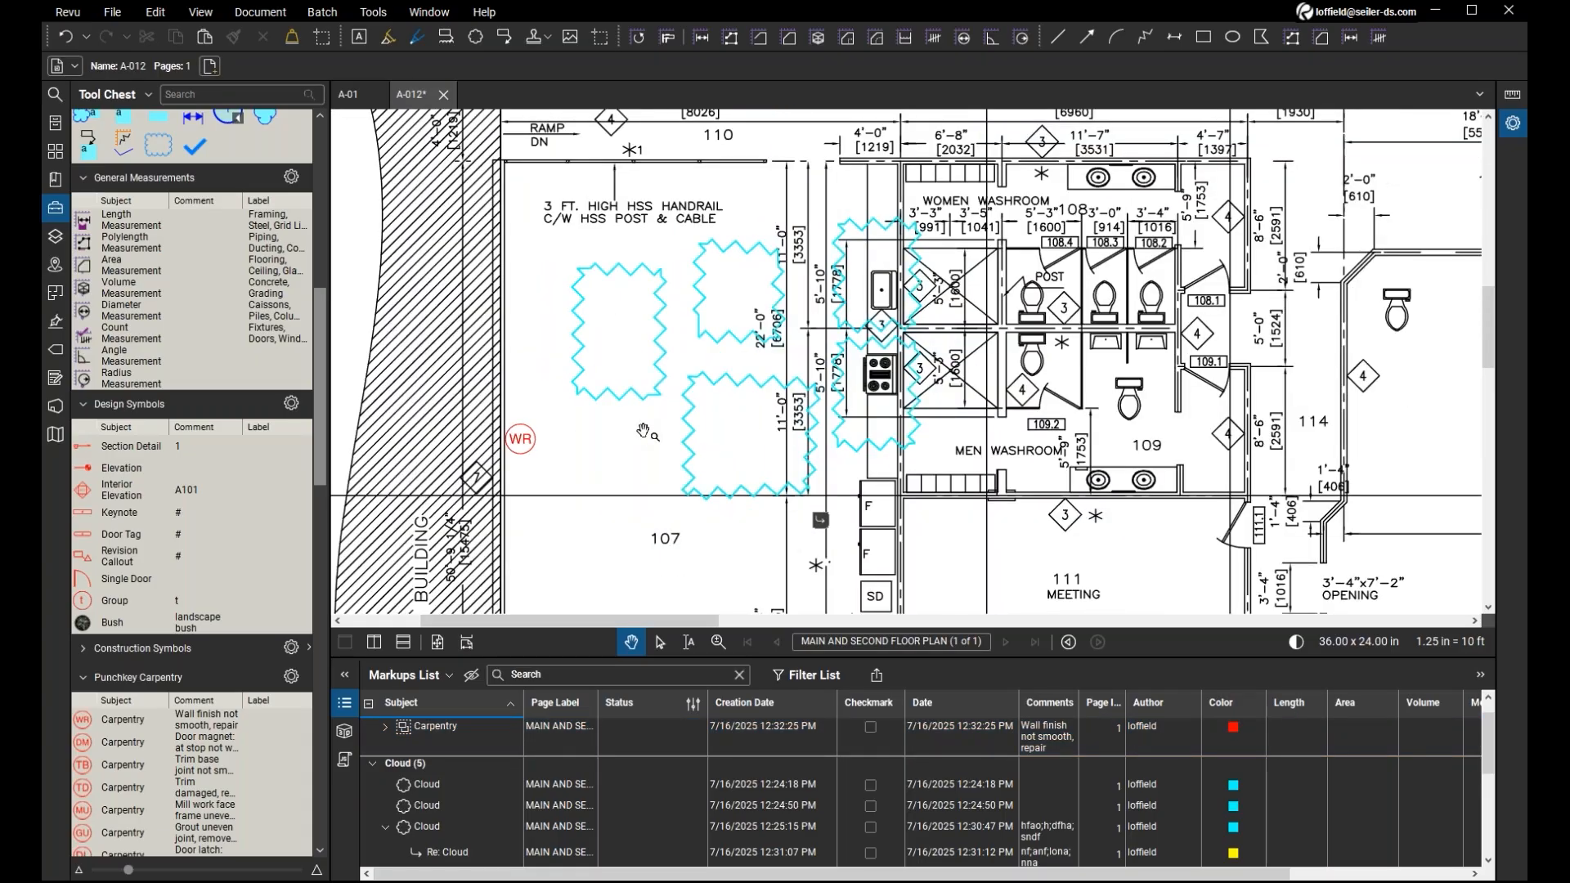
pyautogui.moveTo(646, 432); pyautogui.dragTo(596, 472)
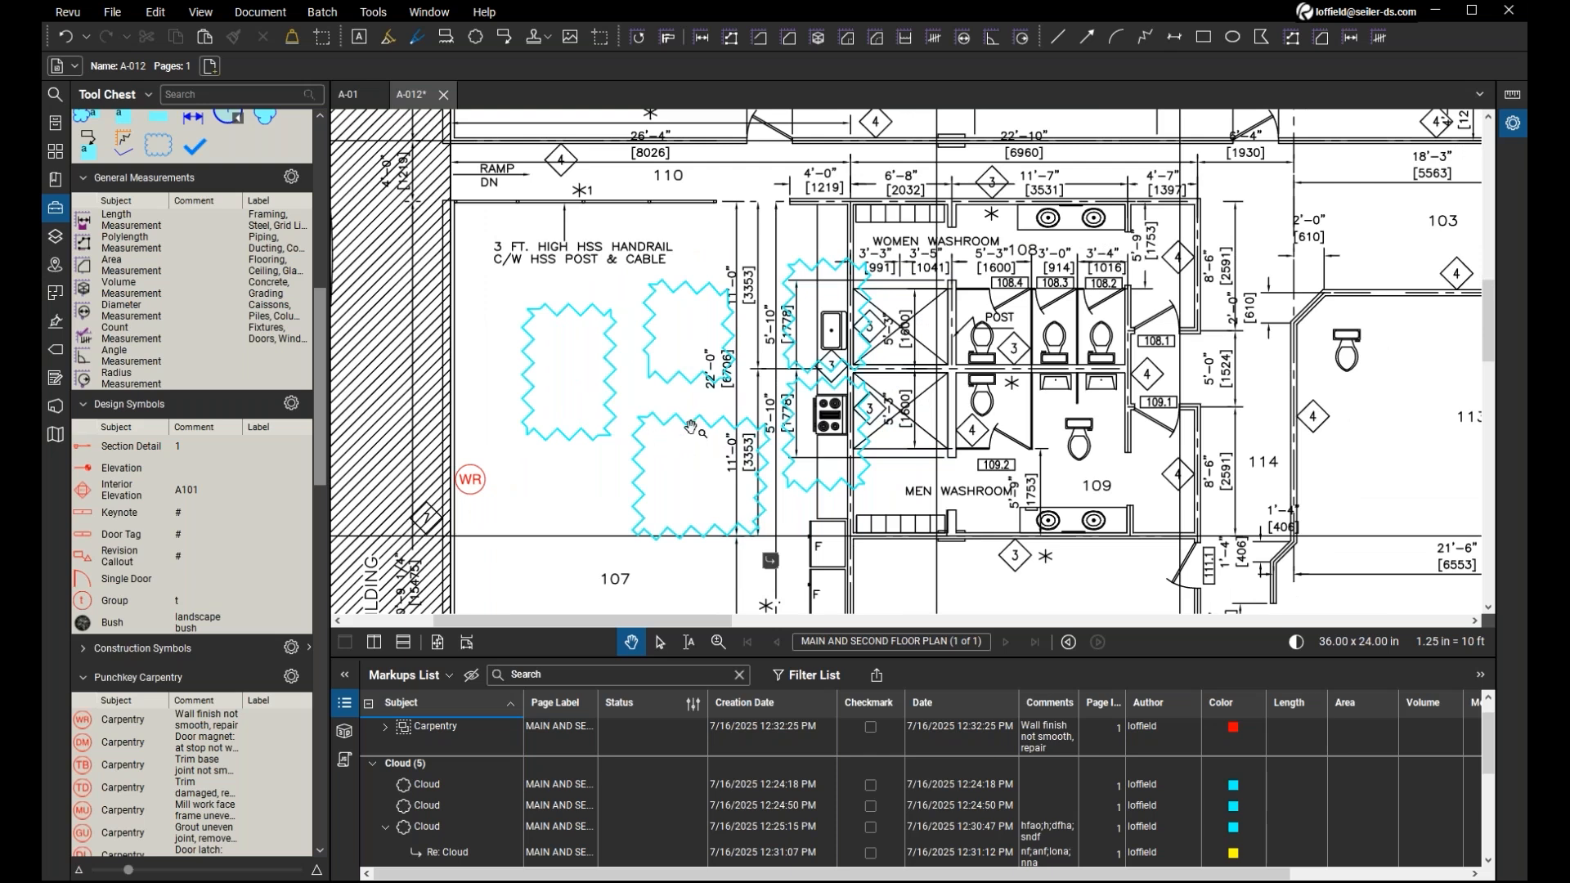
pyautogui.moveTo(647, 419)
pyautogui.click(54, 210)
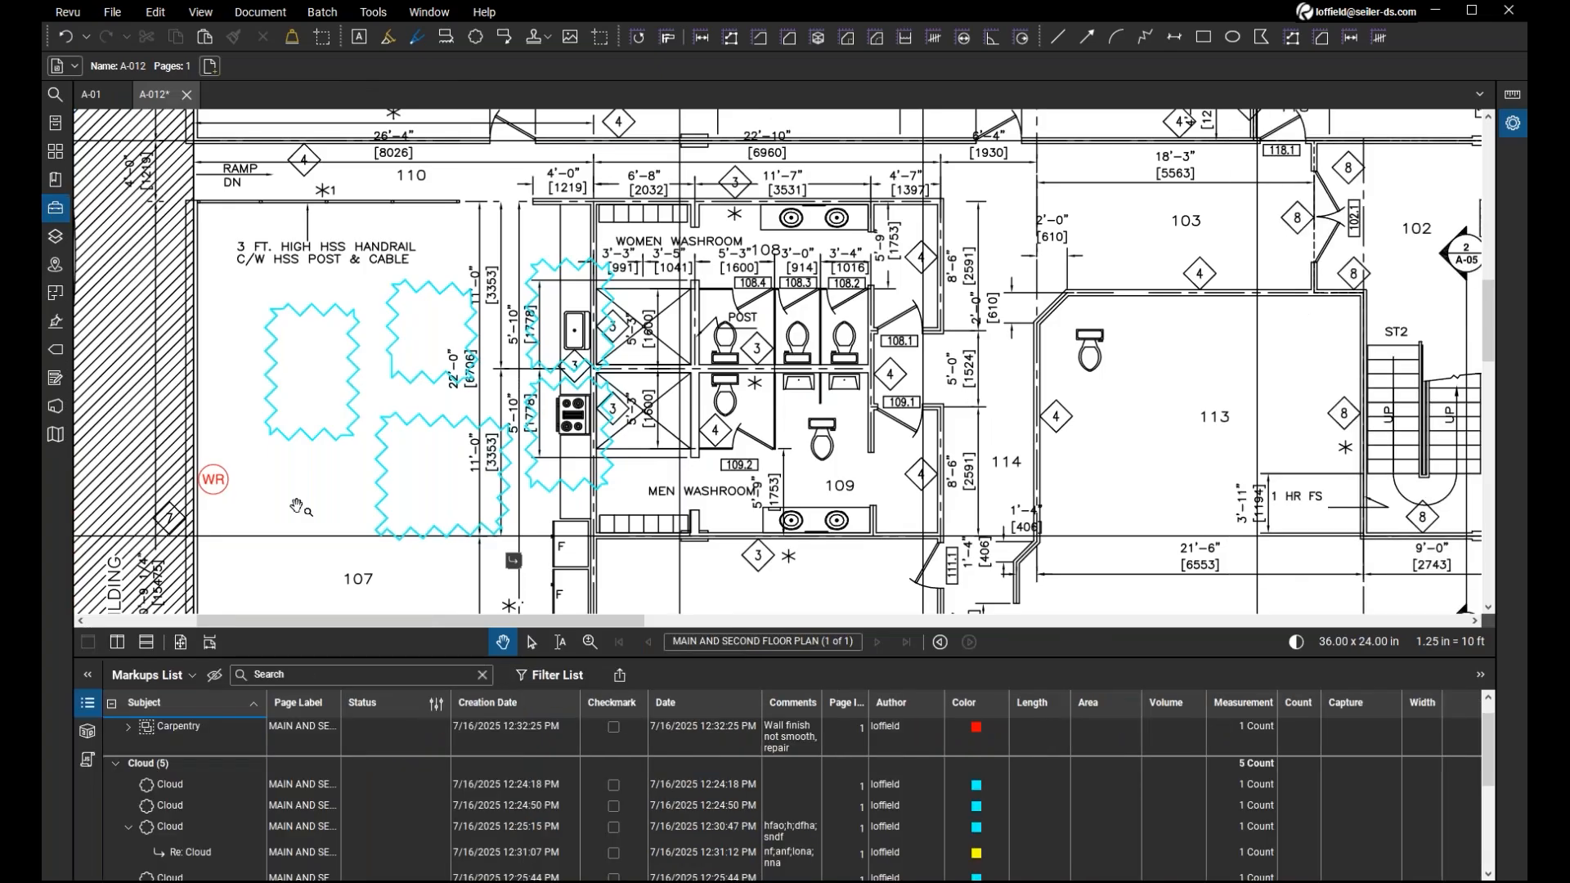
# Open a new web tab and load the Bluebeam Cloud page at app.bluebeam.com.
pyautogui.moveTo(297, 506)
pyautogui.mouseDown()
pyautogui.moveTo(324, 491)
pyautogui.moveTo(358, 524)
pyautogui.mouseUp()
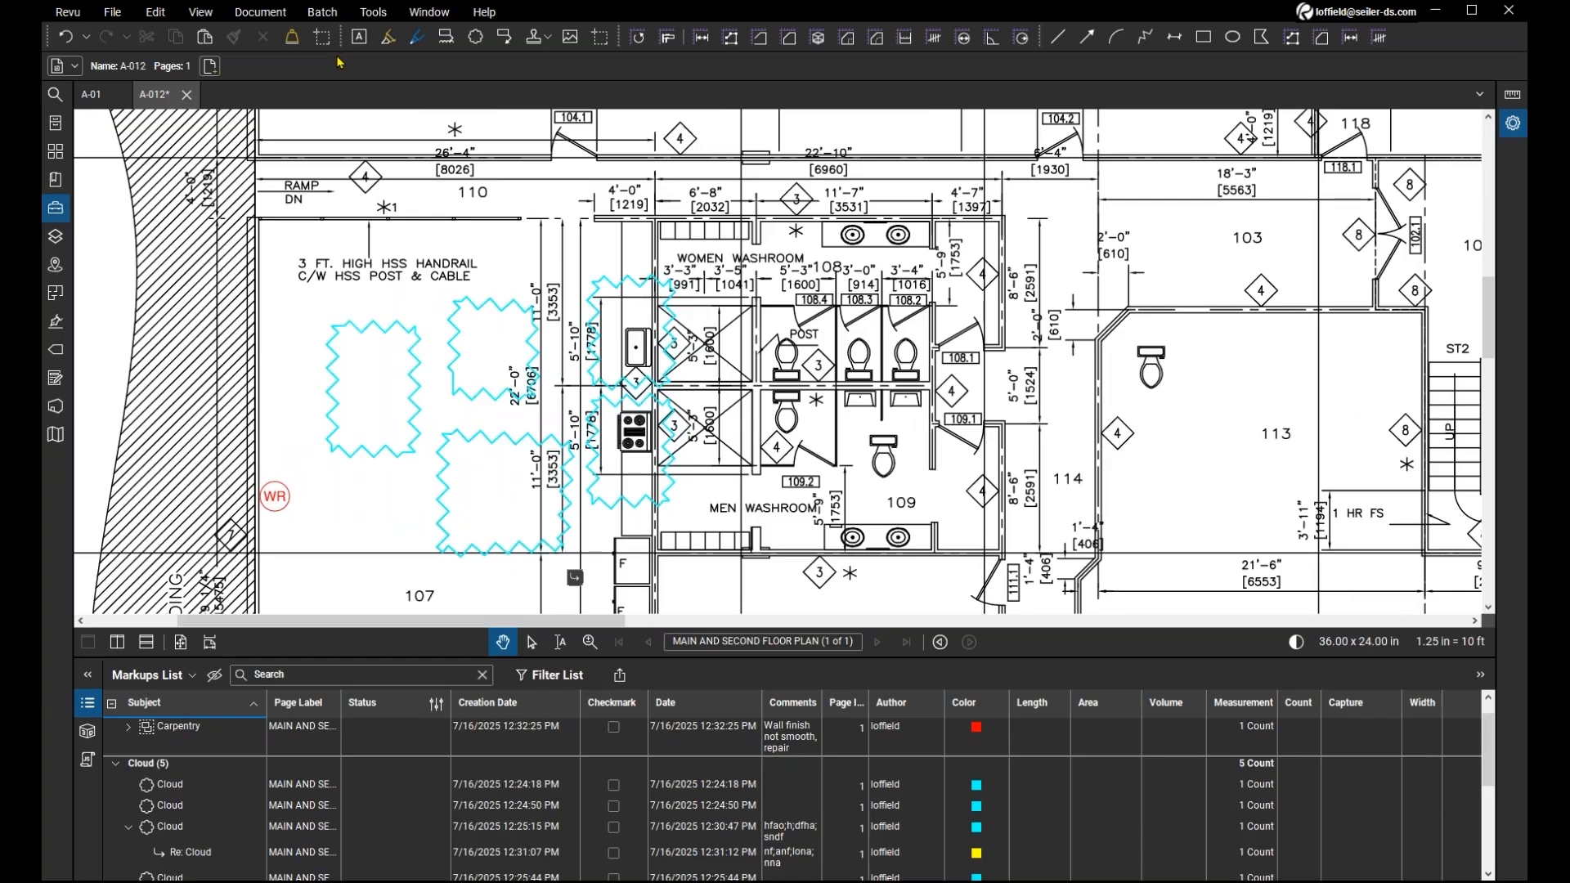
pyautogui.click(446, 15)
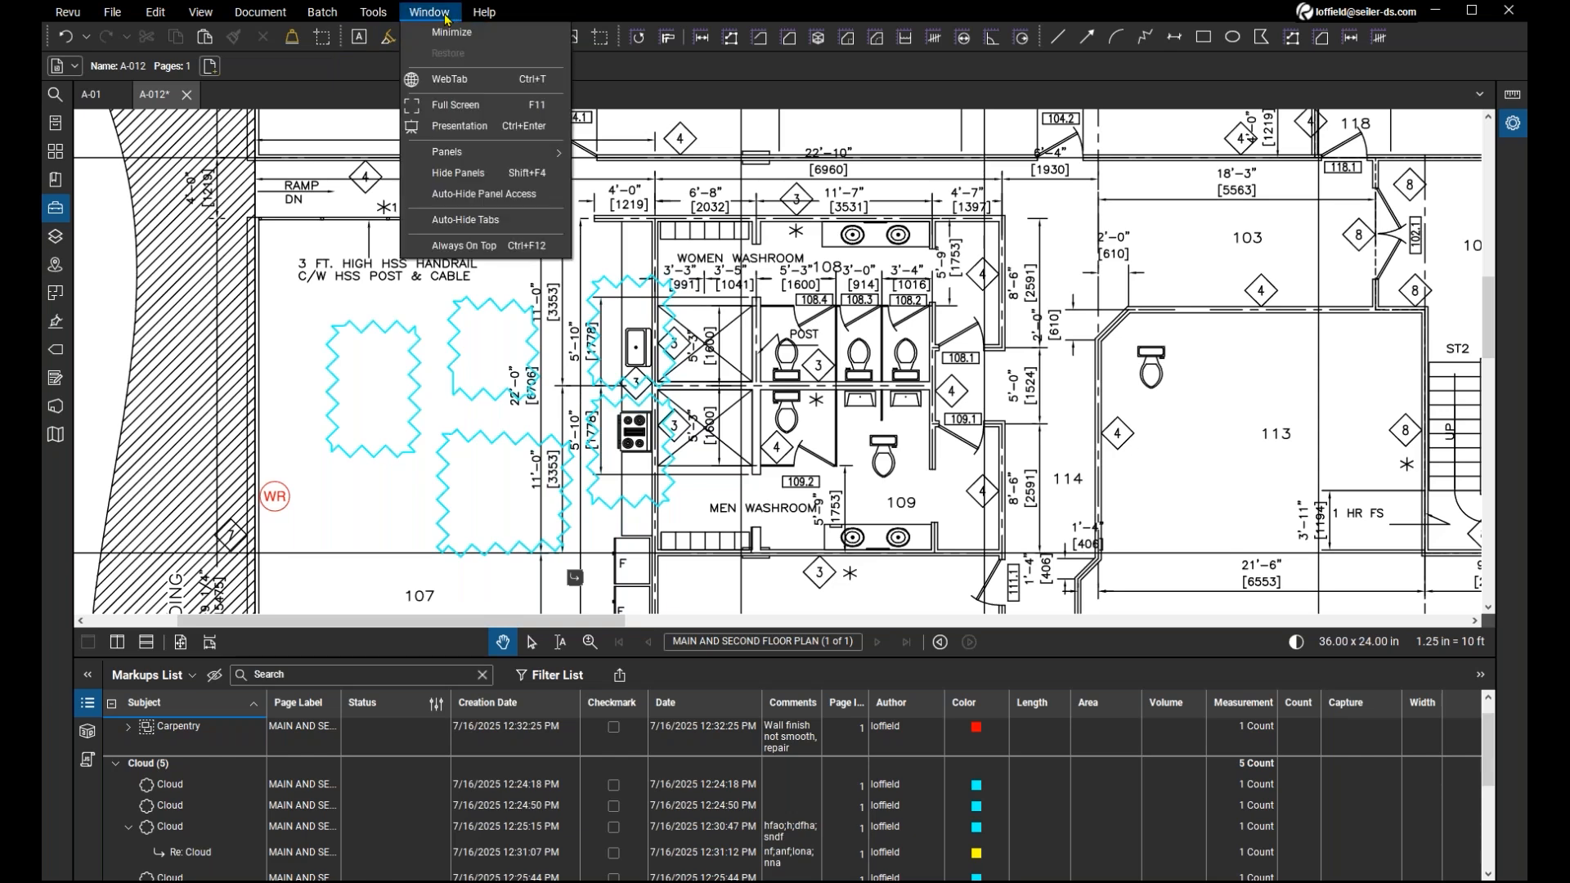
pyautogui.click(454, 83)
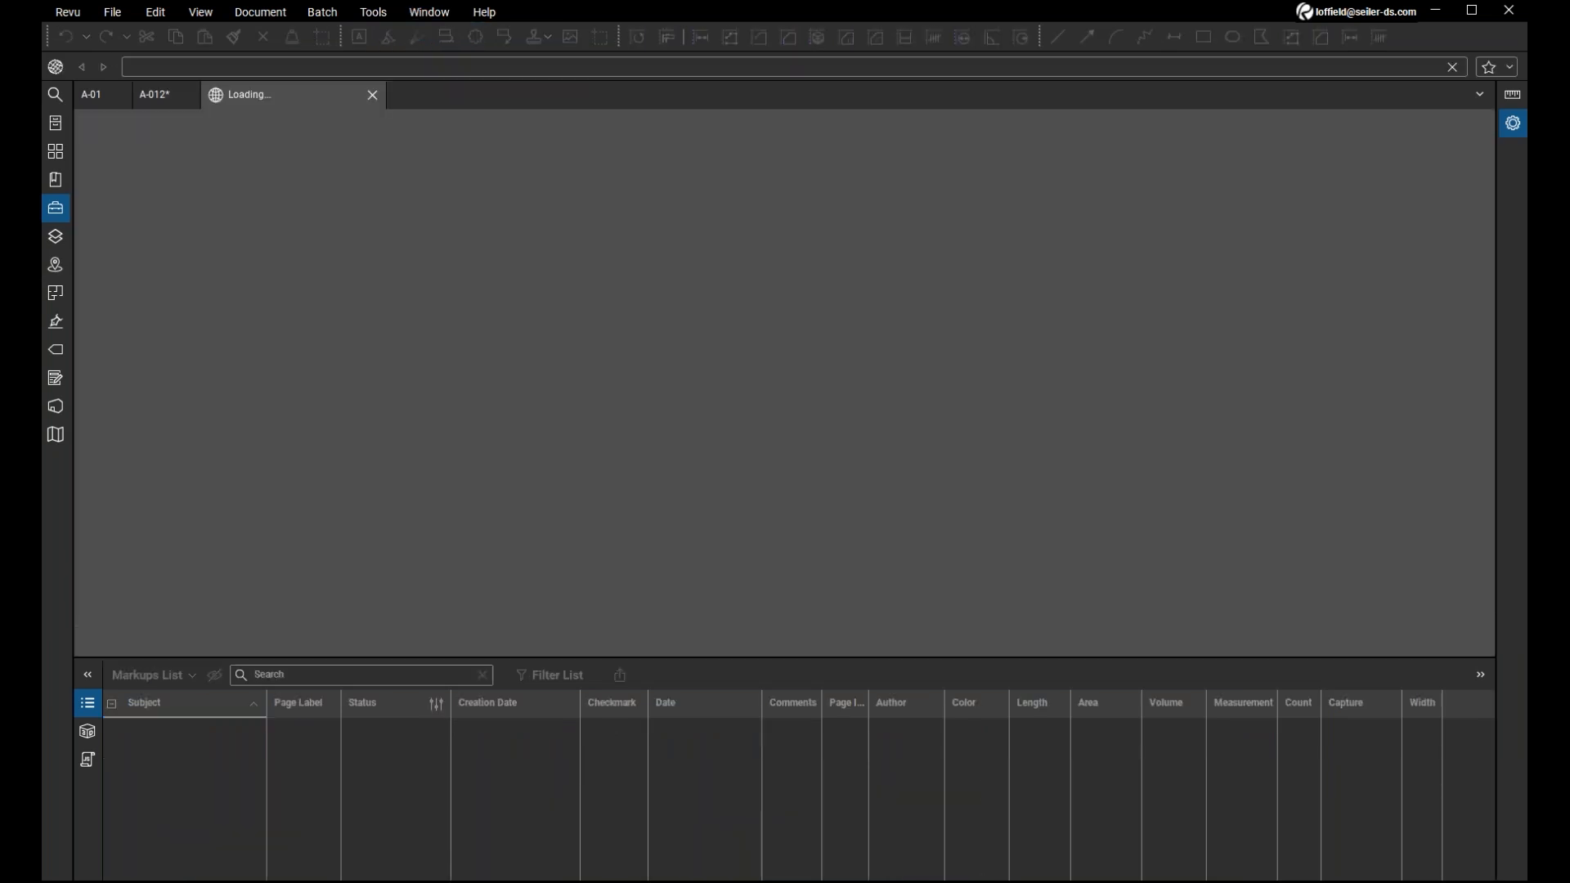
pyautogui.write('app.https://www.bluebeam.com/')
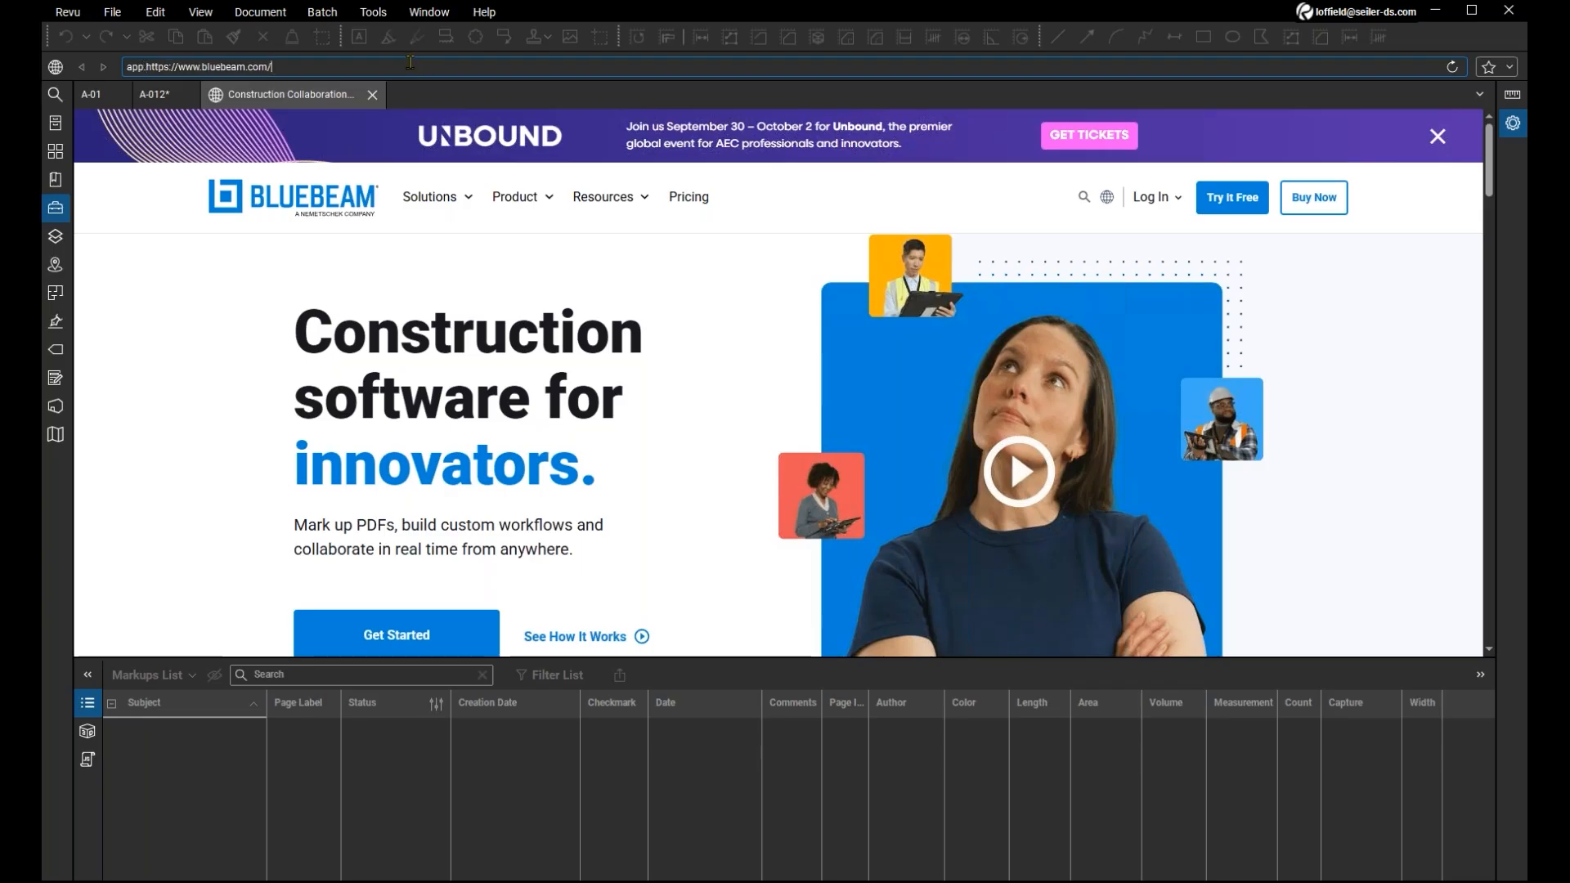
pyautogui.tripleClick(406, 60)
pyautogui.write('app.bluebeam.com')
pyautogui.press('Return')
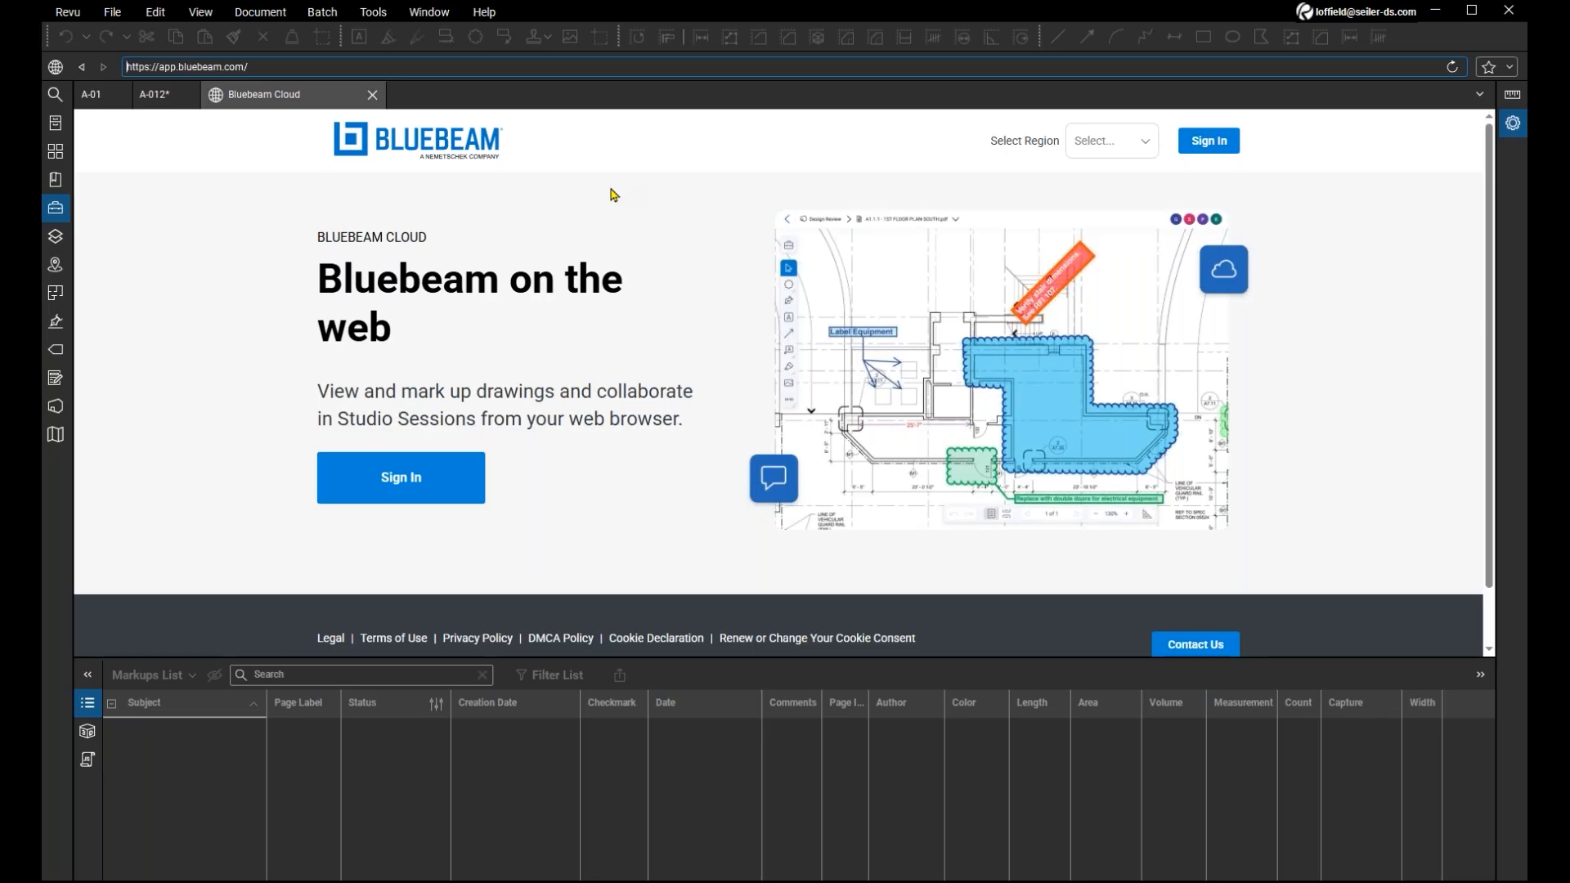
# Look over the sign-in area of the Bluebeam Cloud page and close the web tab.
pyautogui.click(1209, 161)
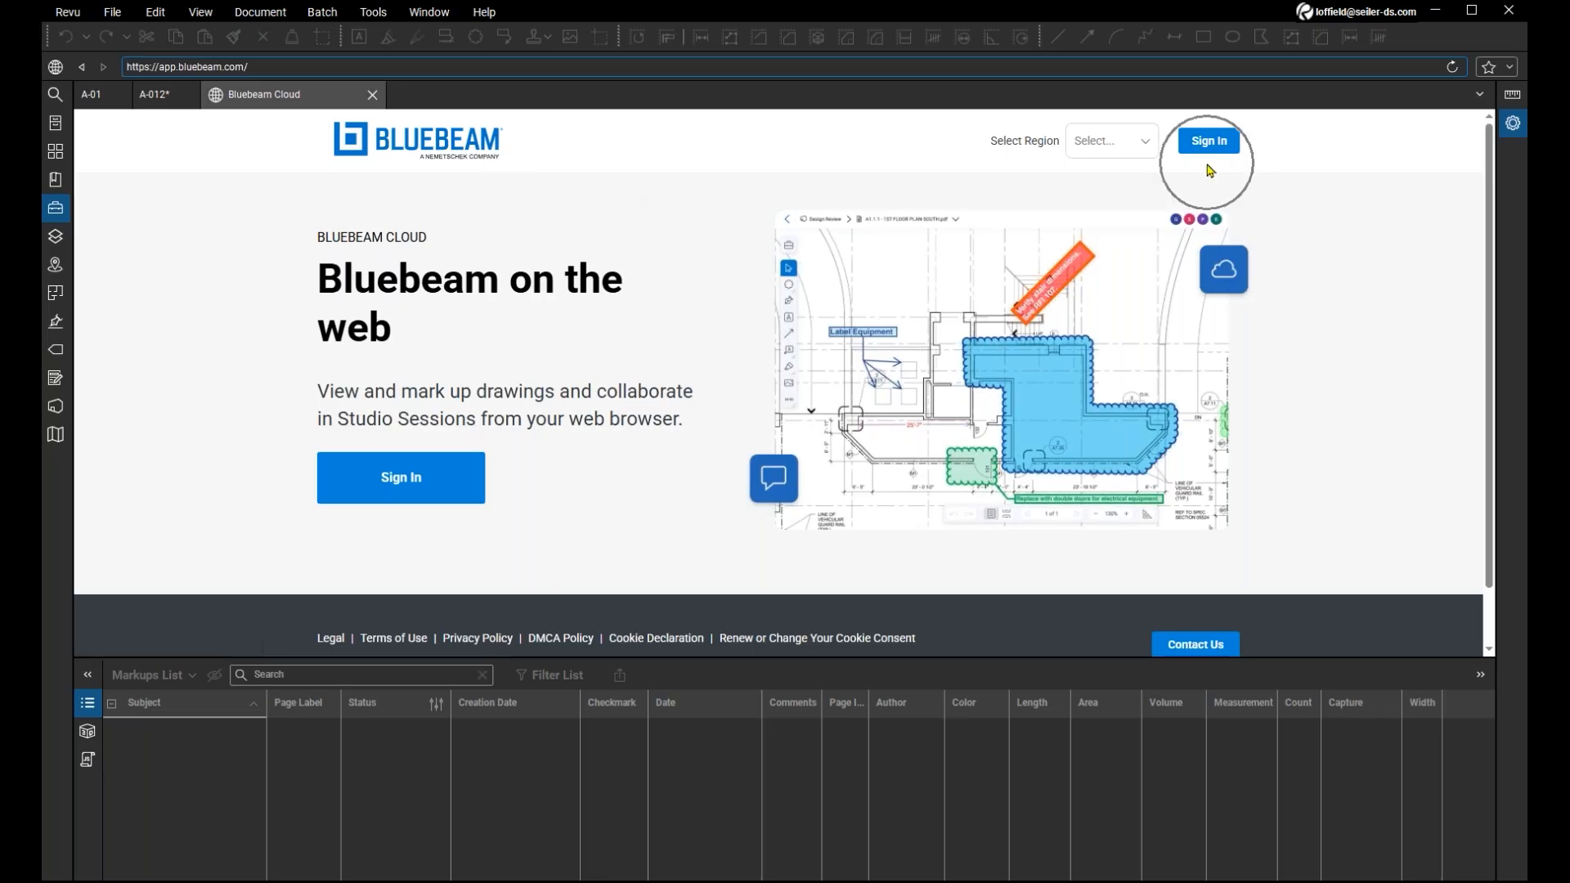
pyautogui.click(1210, 171)
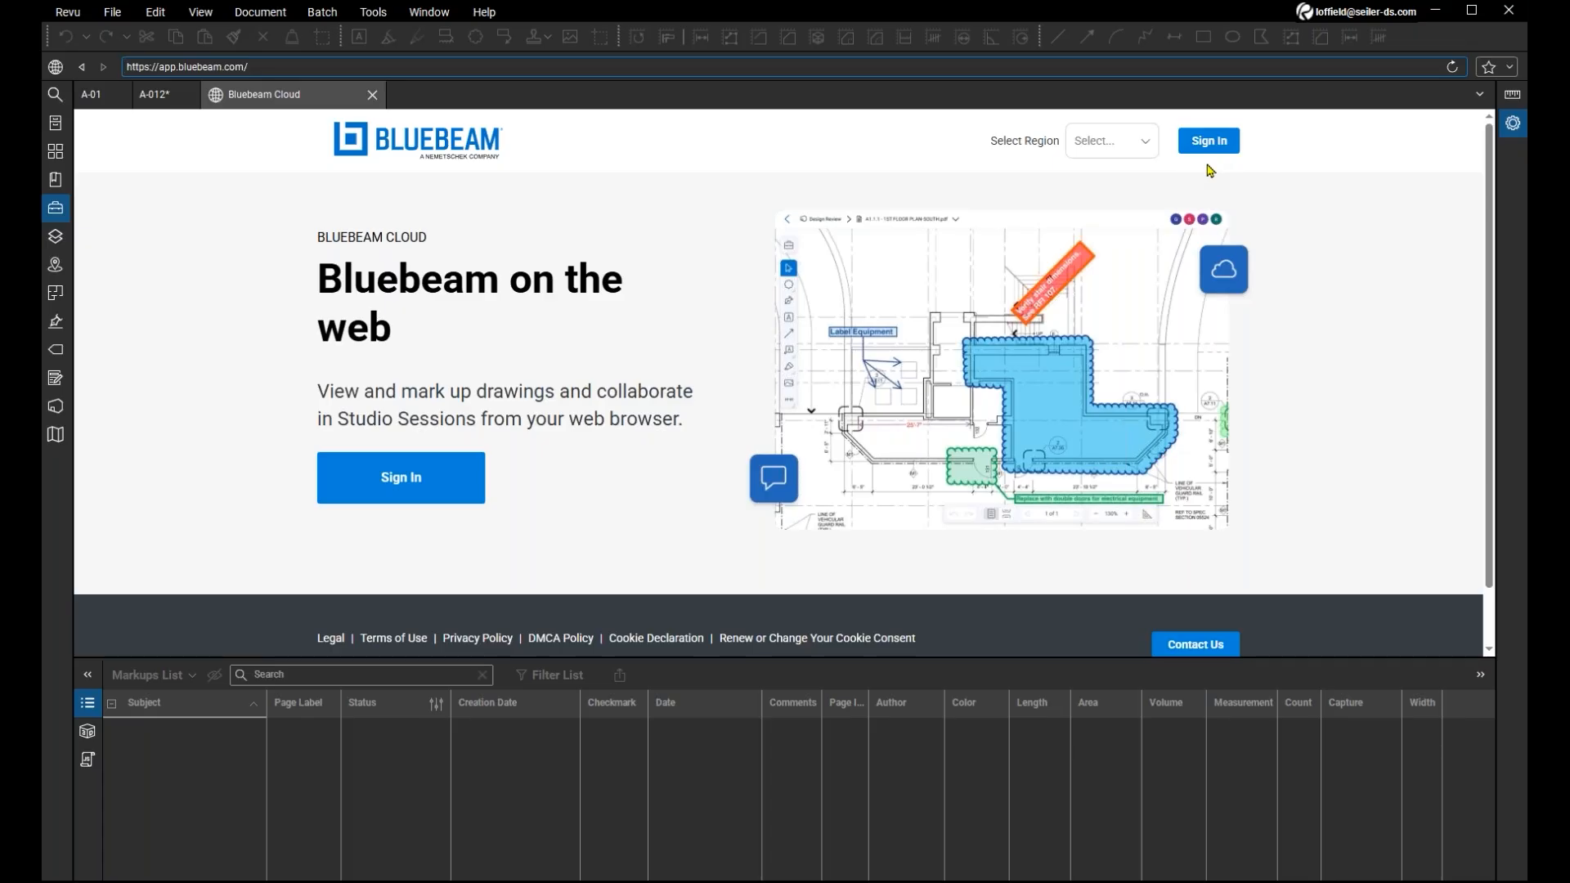
pyautogui.click(1207, 164)
pyautogui.click(1363, 28)
pyautogui.click(1216, 168)
pyautogui.click(372, 96)
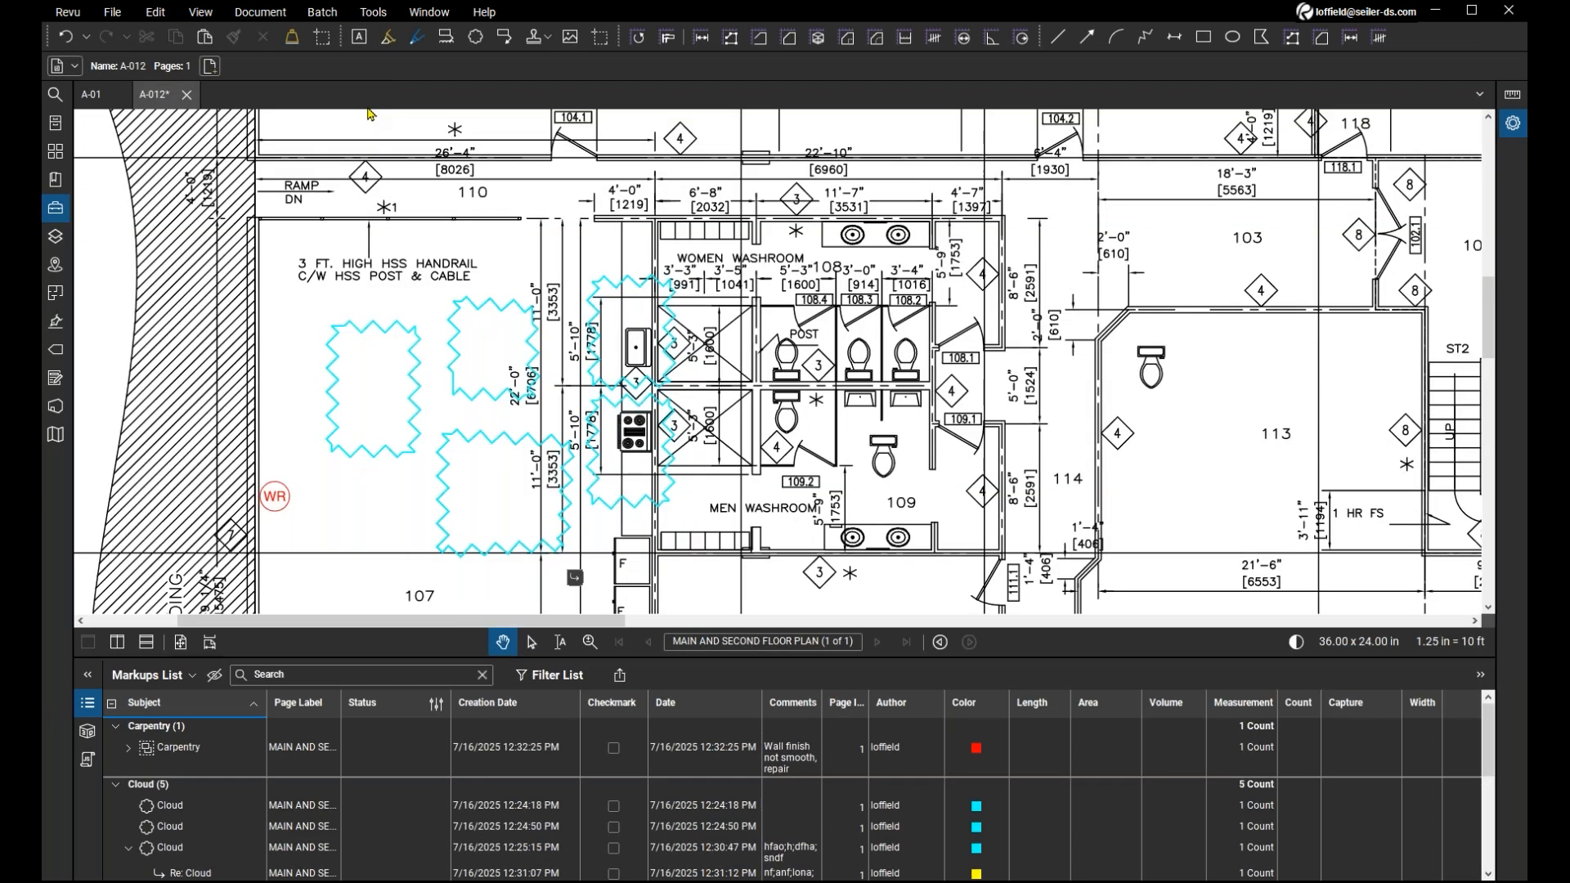
# Show the Studio projects and open the joined project 7-16-25.
pyautogui.click(61, 414)
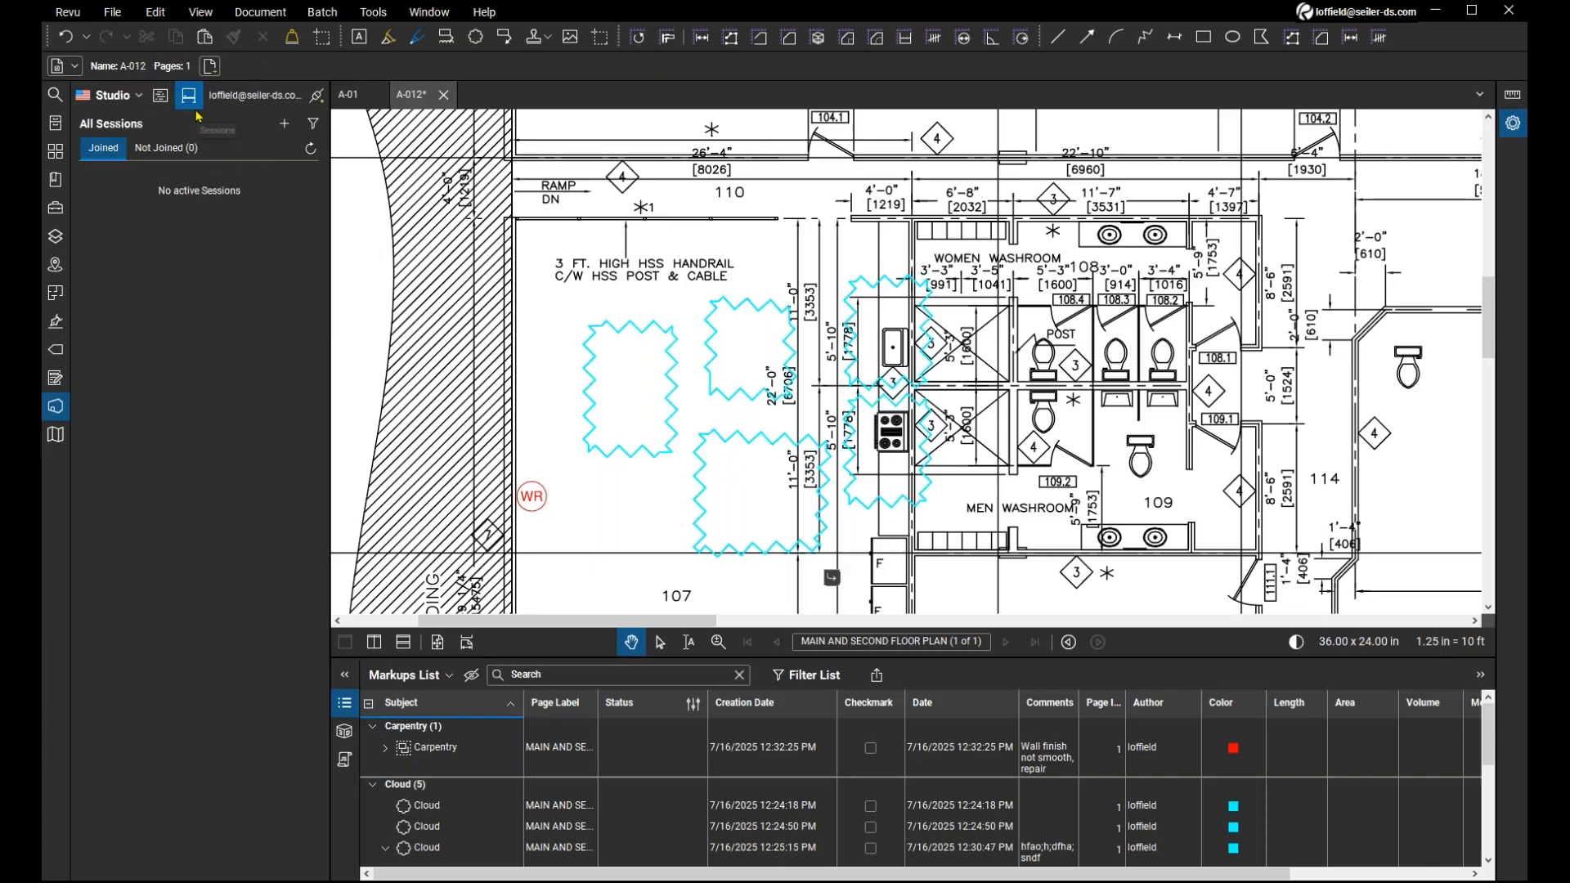
pyautogui.click(153, 107)
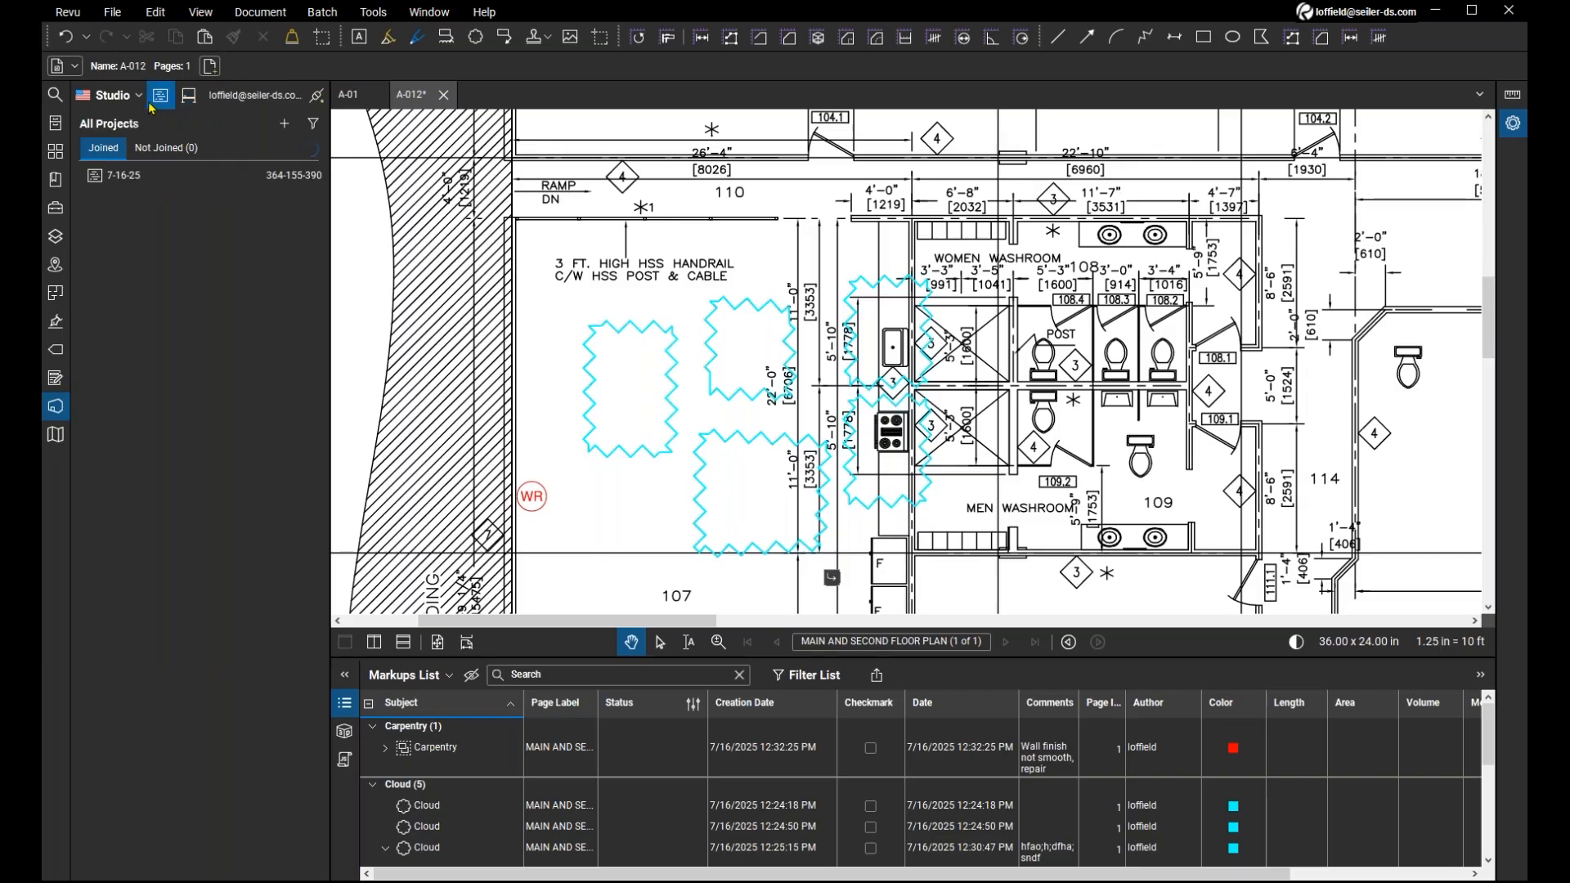
pyautogui.doubleClick(153, 179)
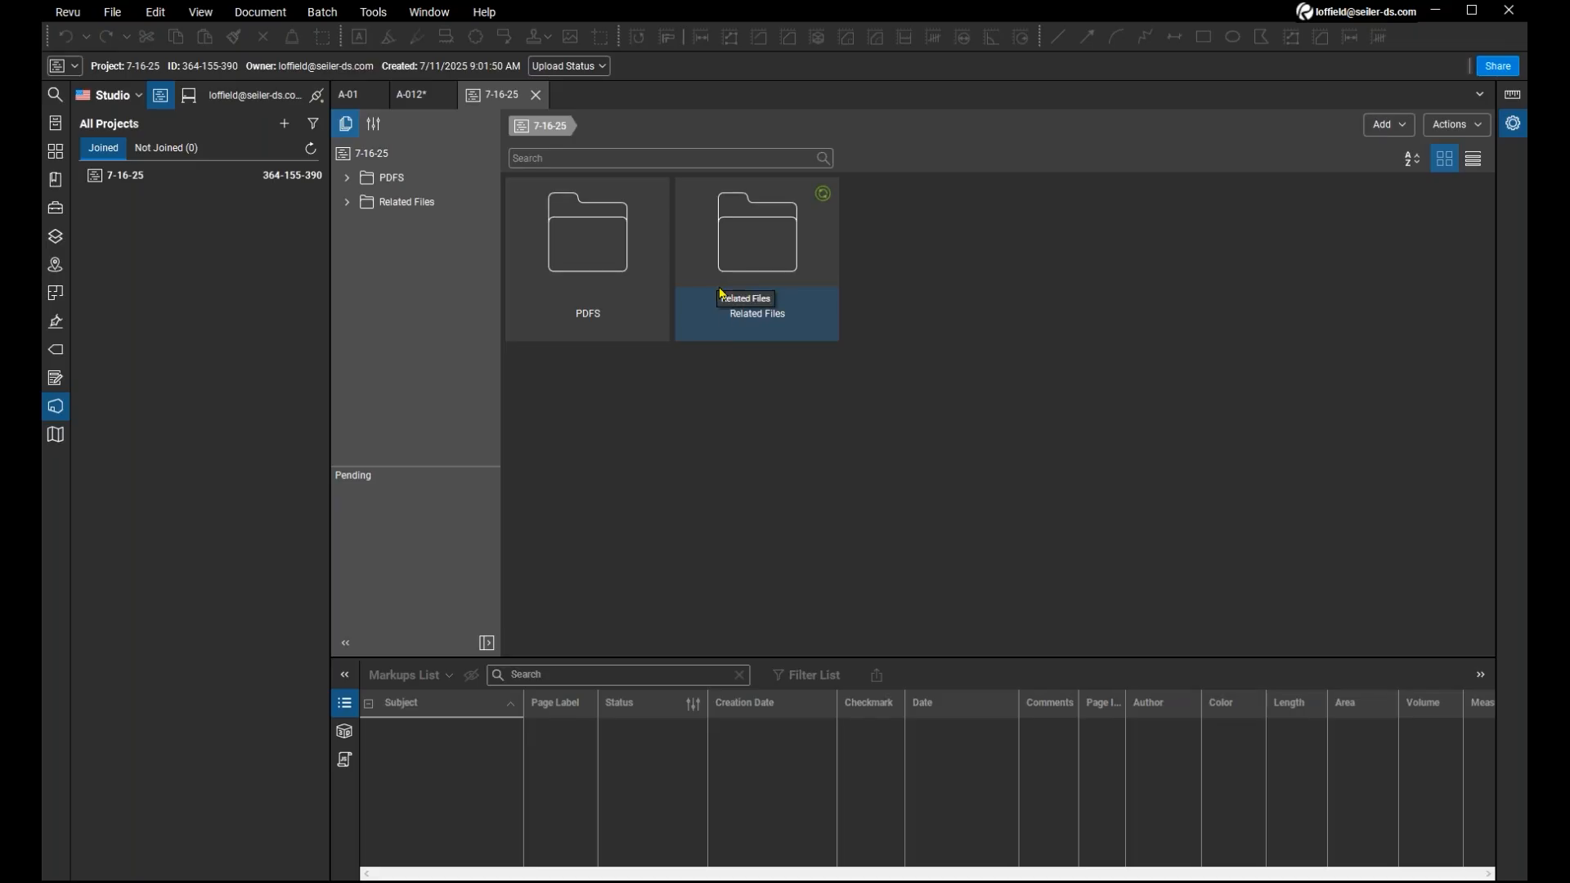
# Open the project's Related Files folder and examine the image, presentation, document and spreadsheet files stored there.
pyautogui.click(756, 285)
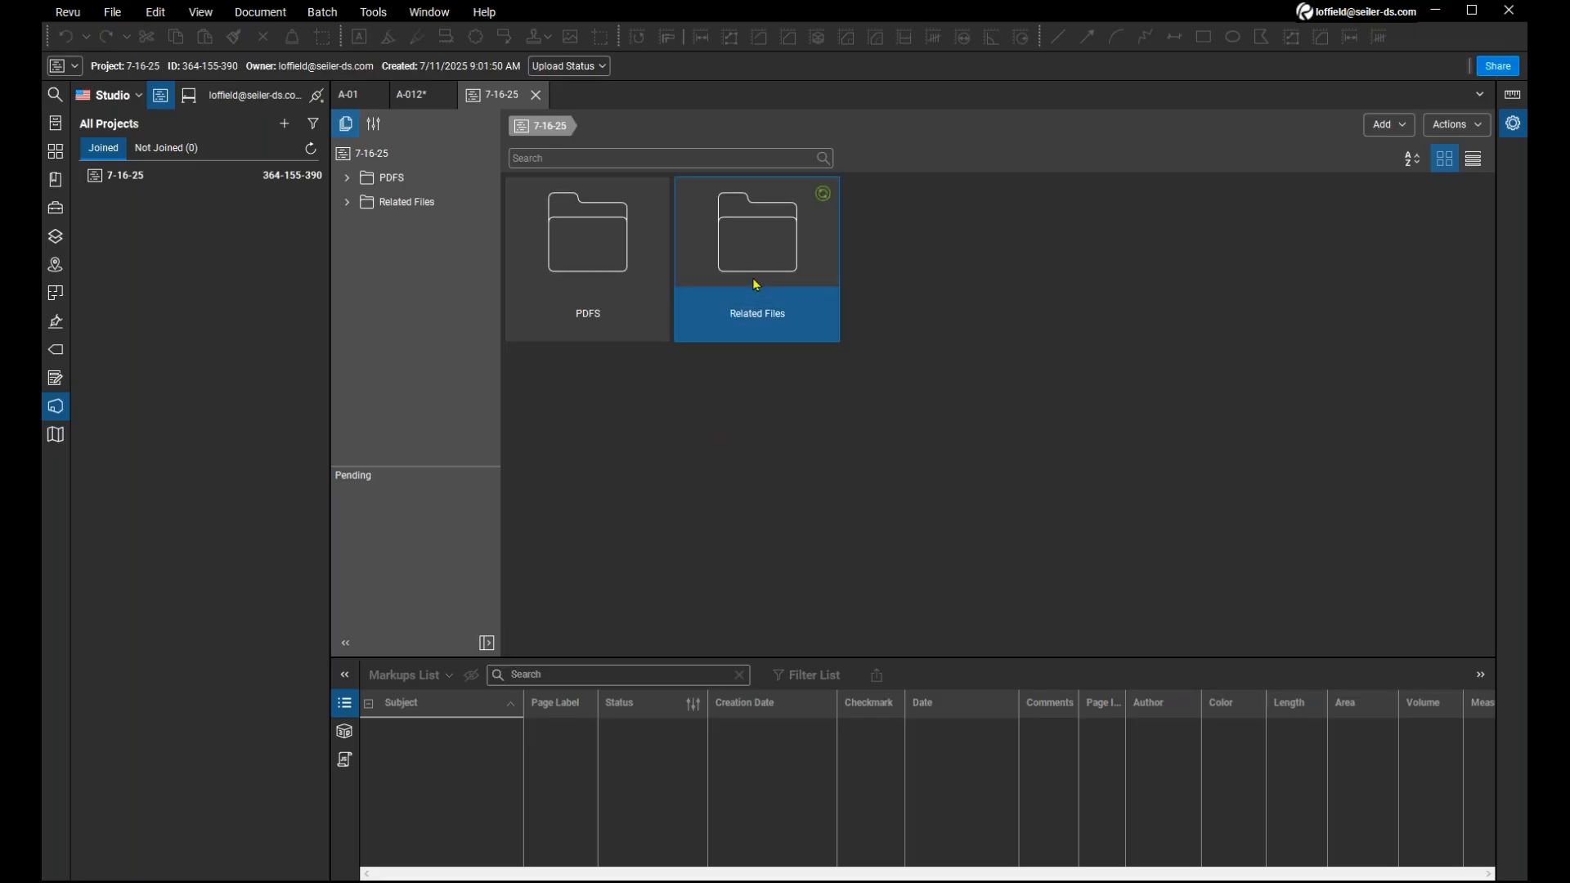
pyautogui.doubleClick(756, 283)
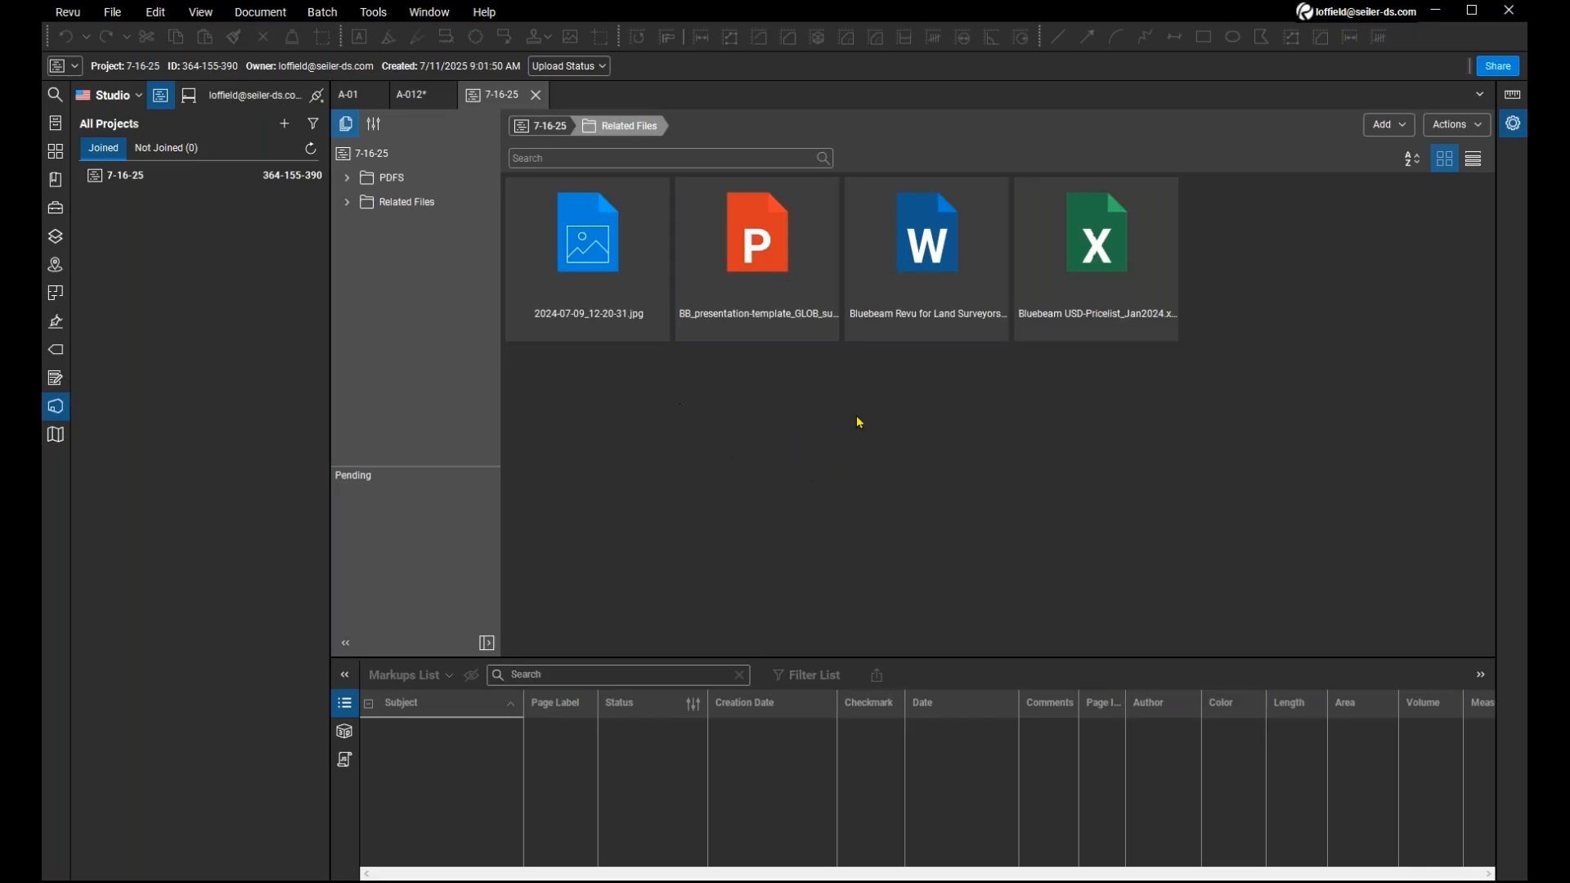
pyautogui.hotkey('ctrl', '2')
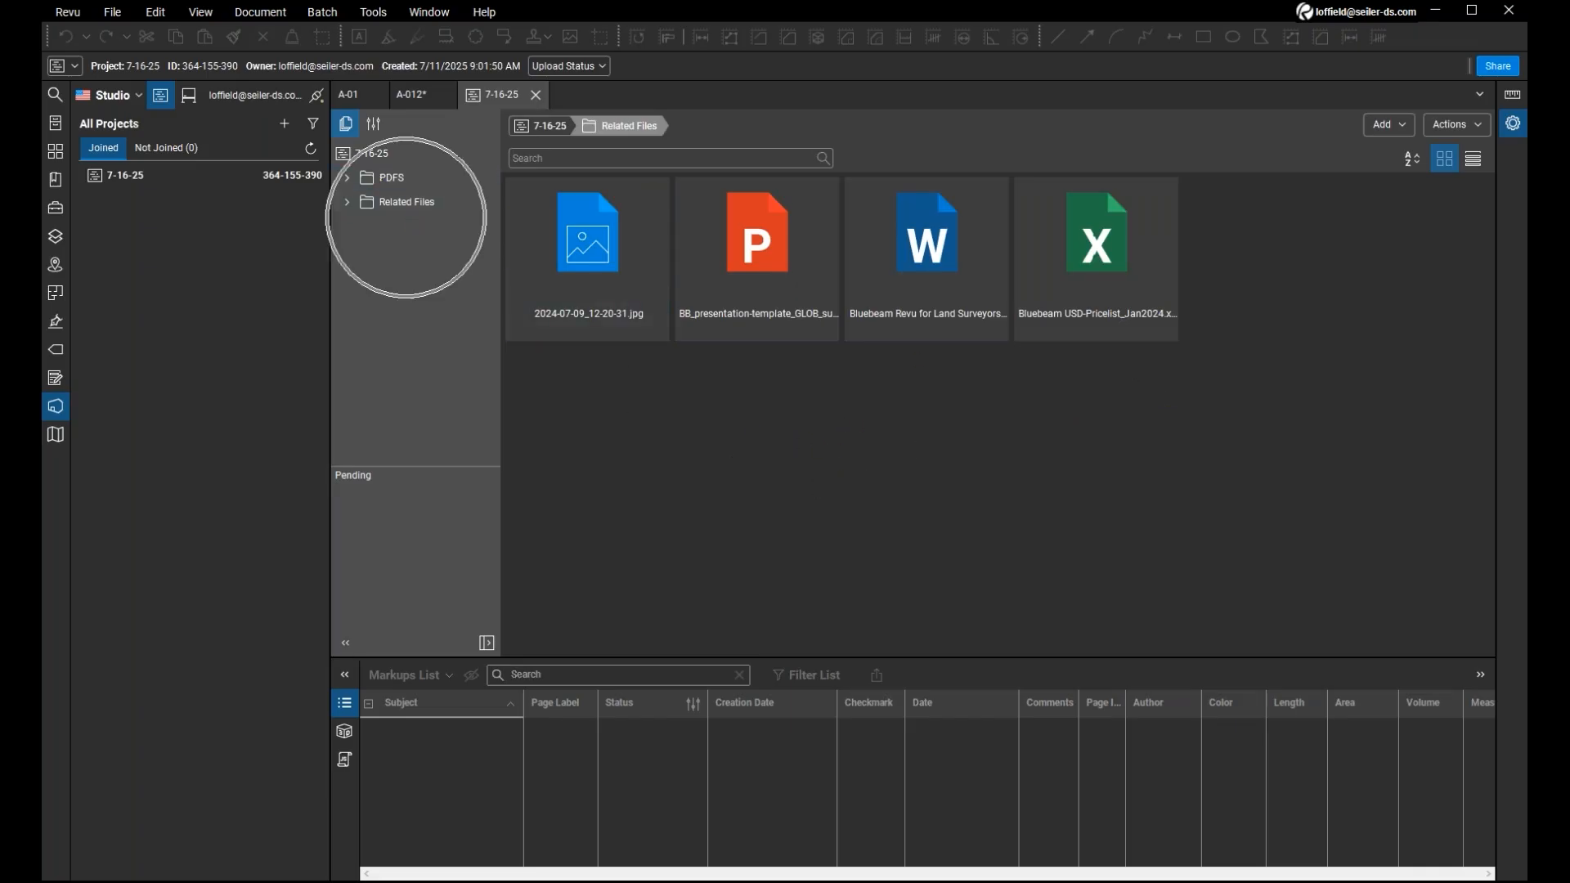
pyautogui.press('ctrl')
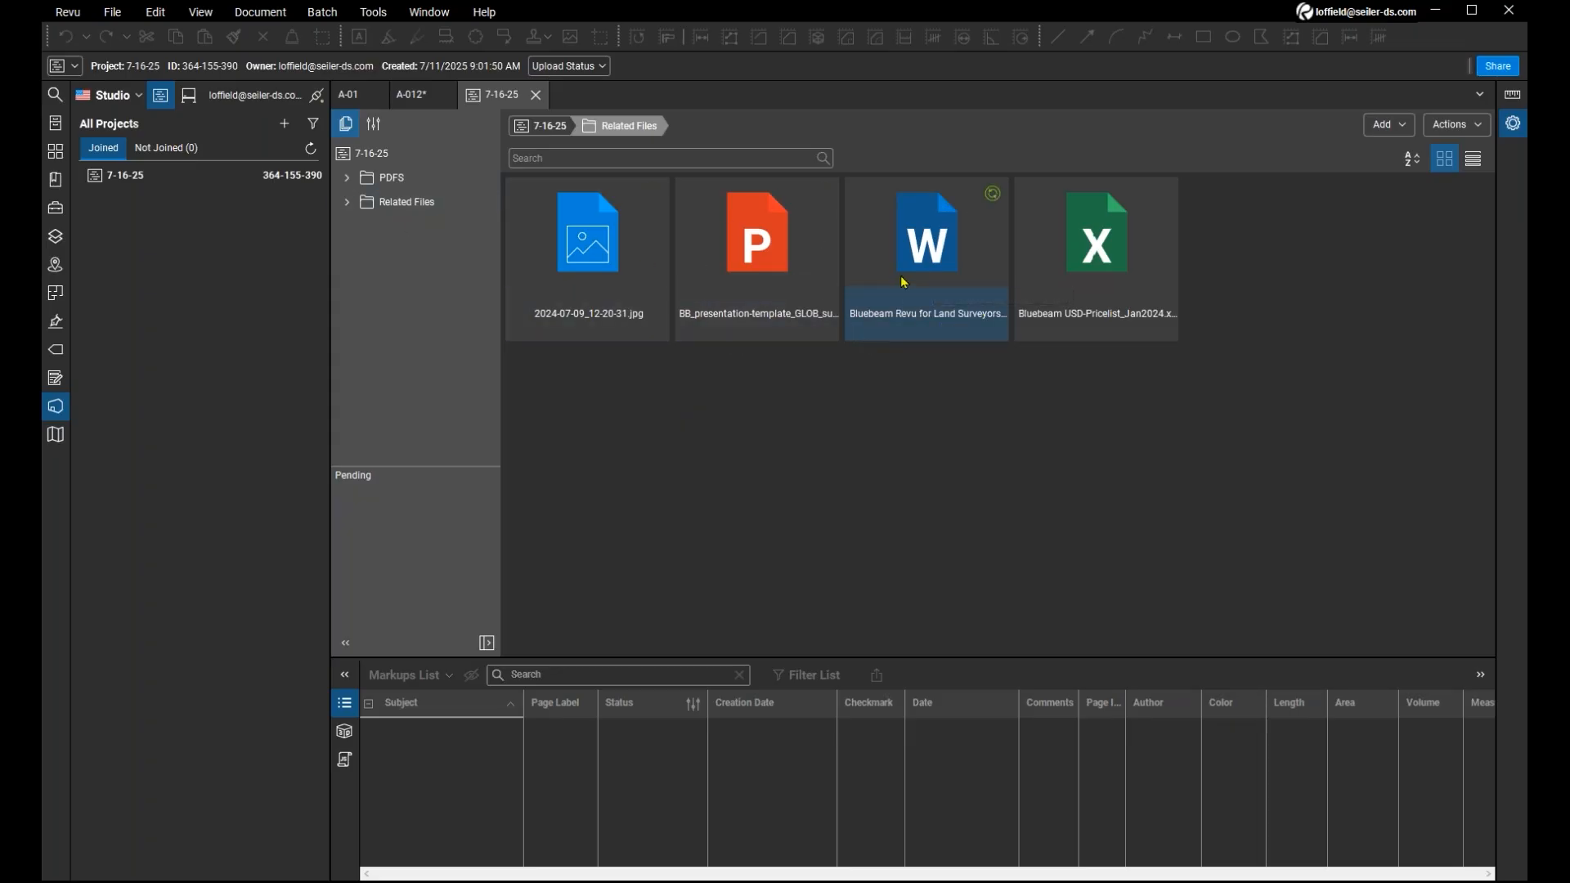
pyautogui.press('ctrl')
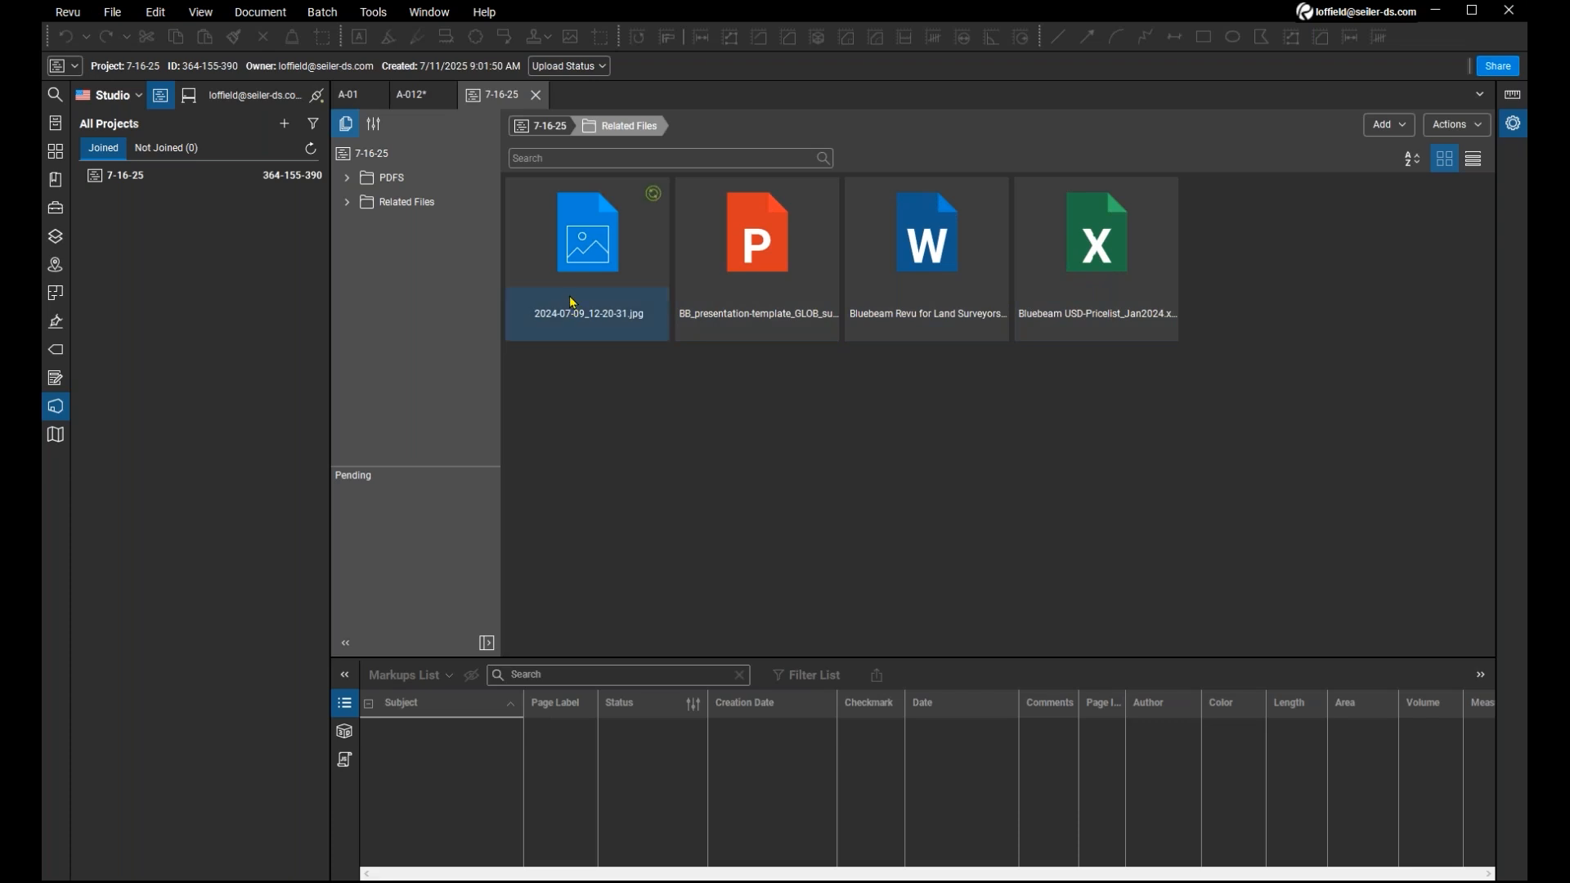
# Return to the root of project 7-16-25 and open A-01.pdf from the PDFS folder without Split View.
pyautogui.click(541, 127)
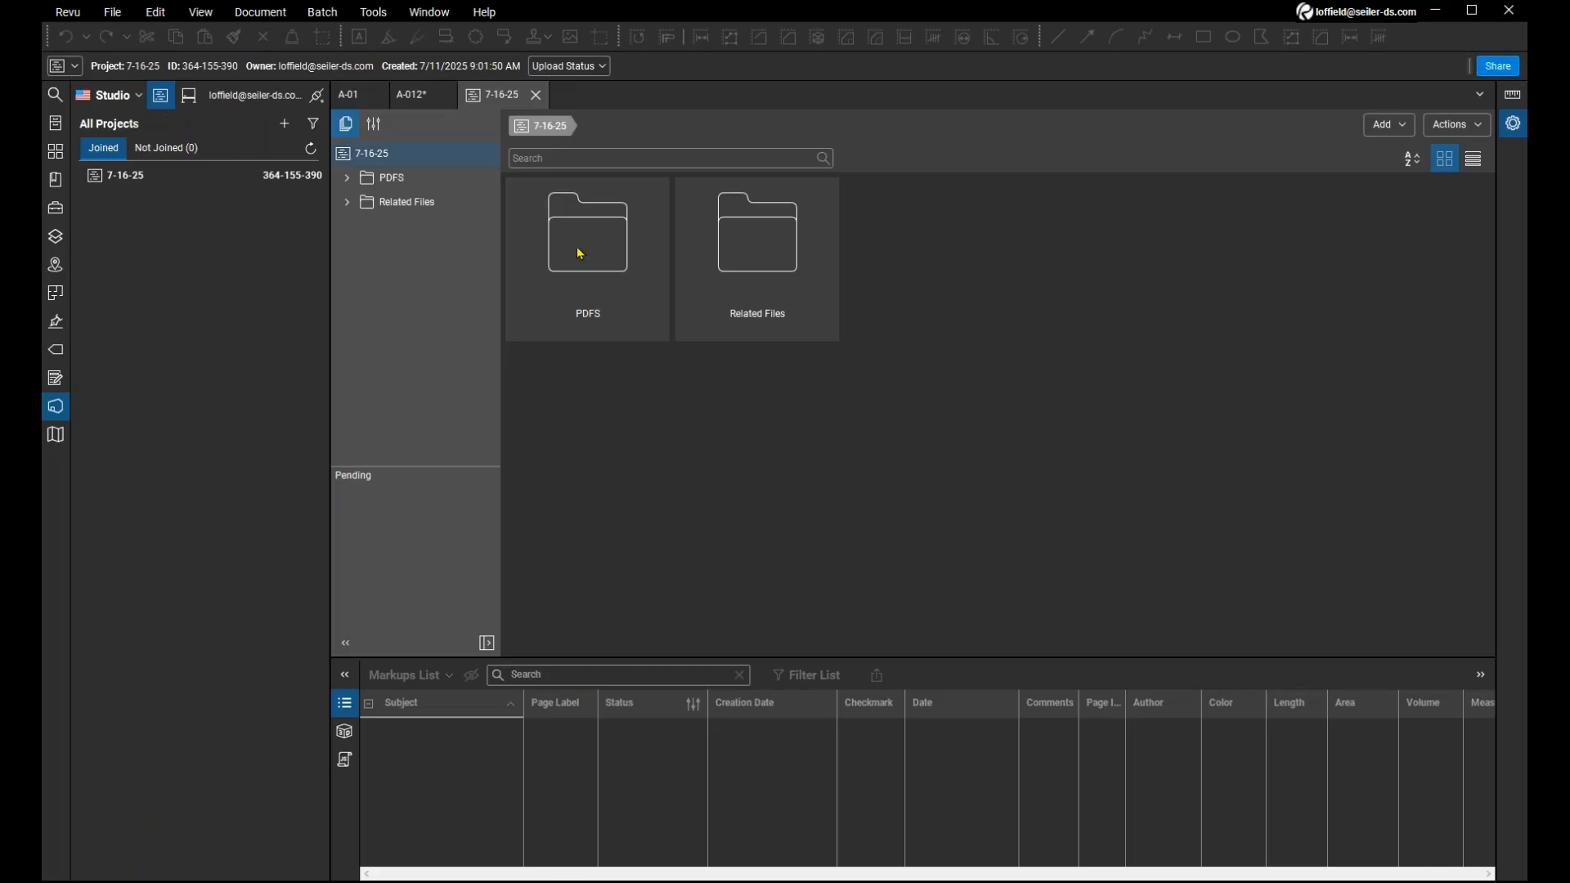
pyautogui.click(619, 276)
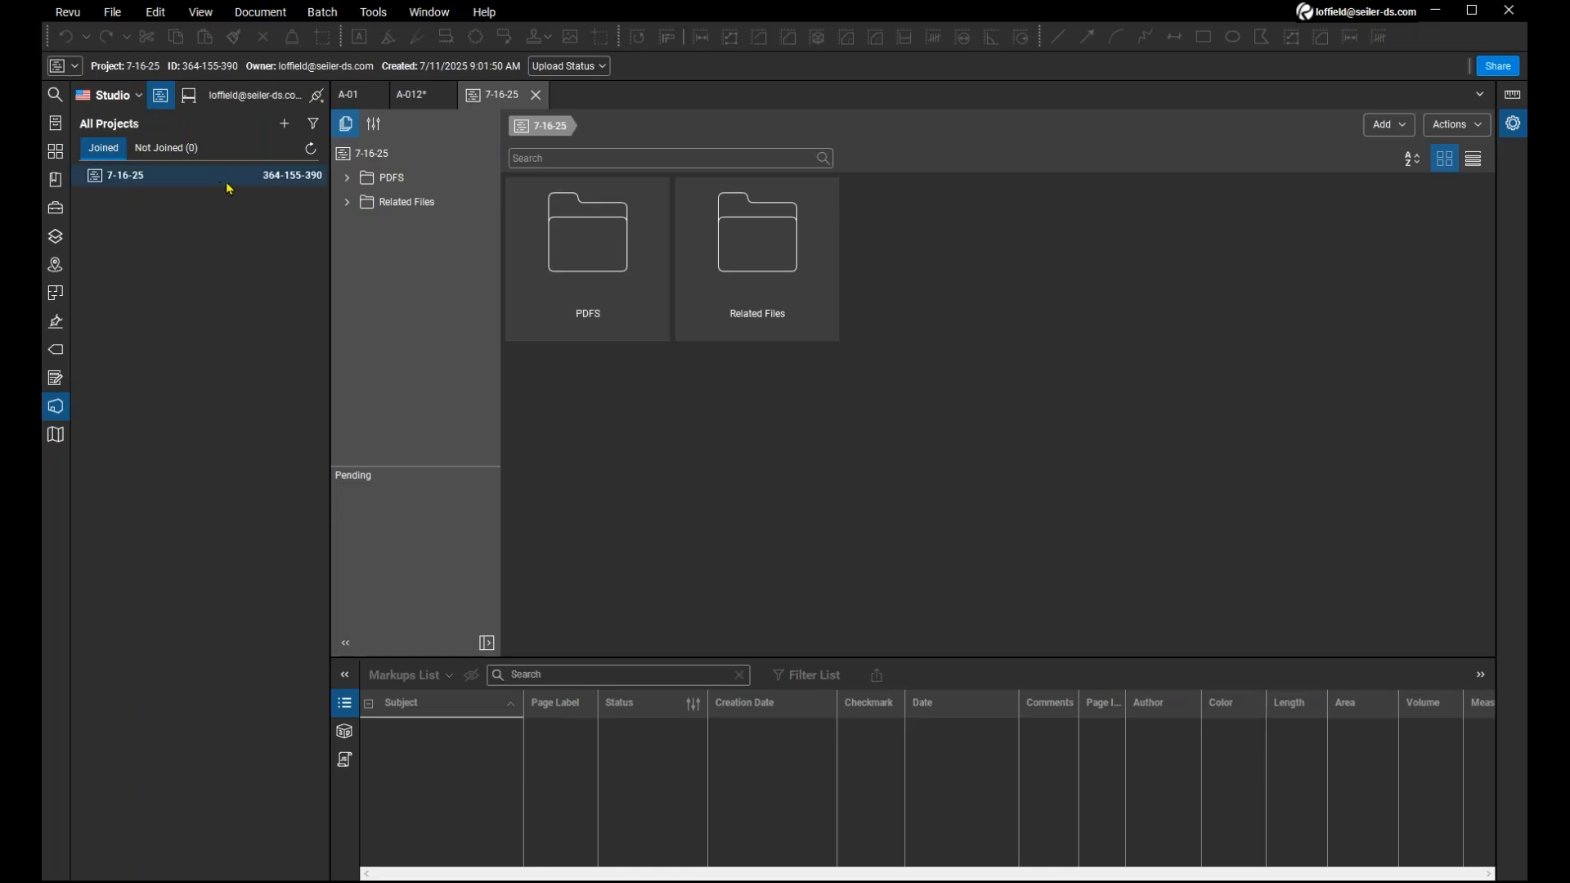
pyautogui.doubleClick(568, 244)
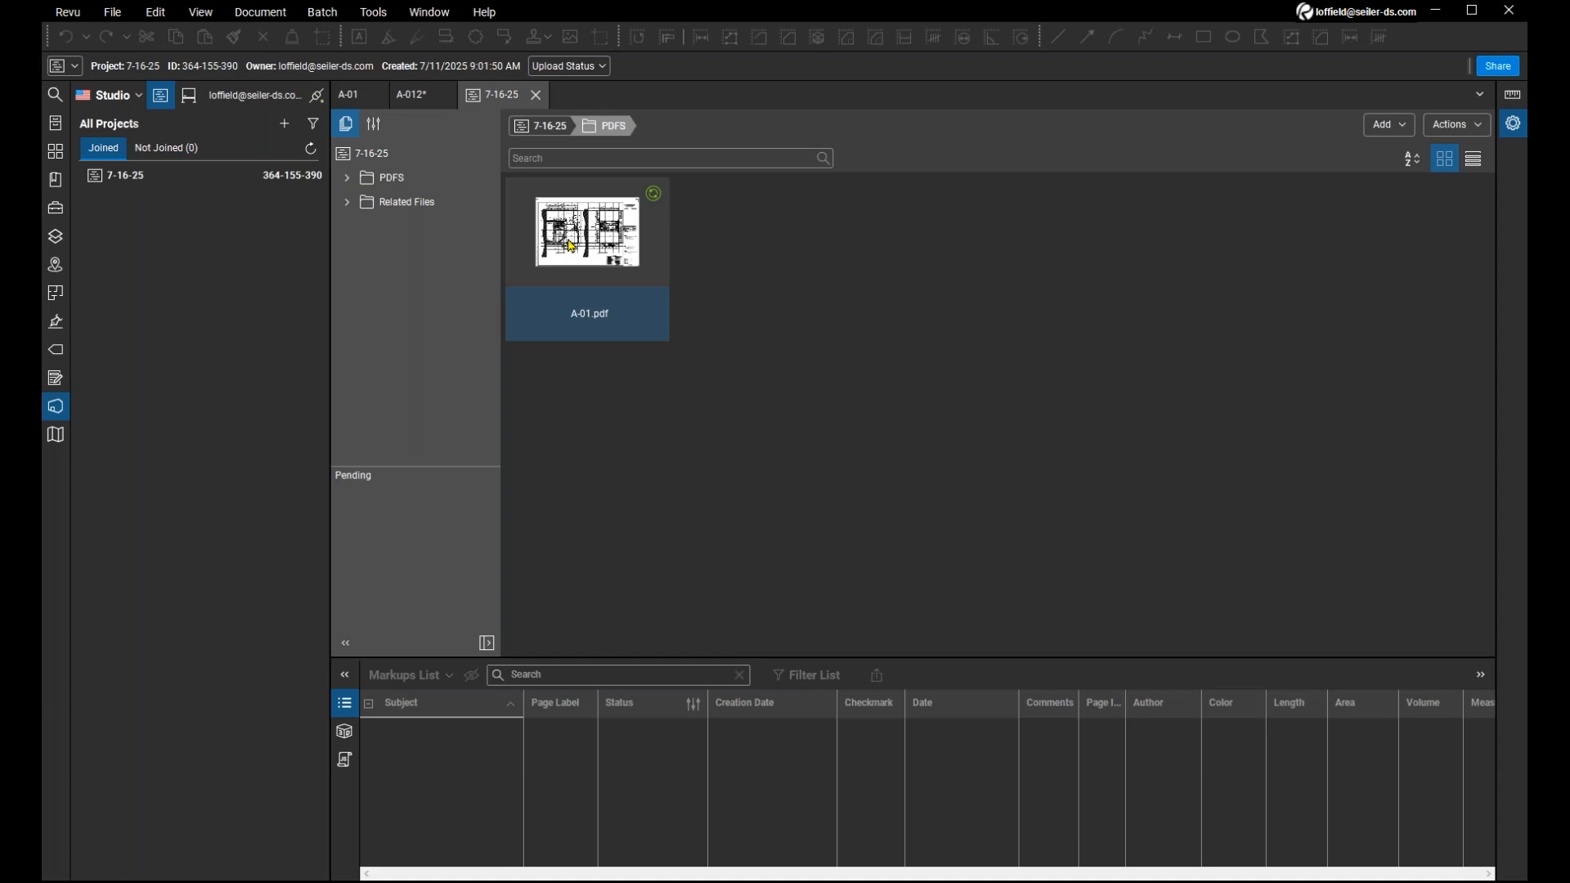
pyautogui.click(571, 246)
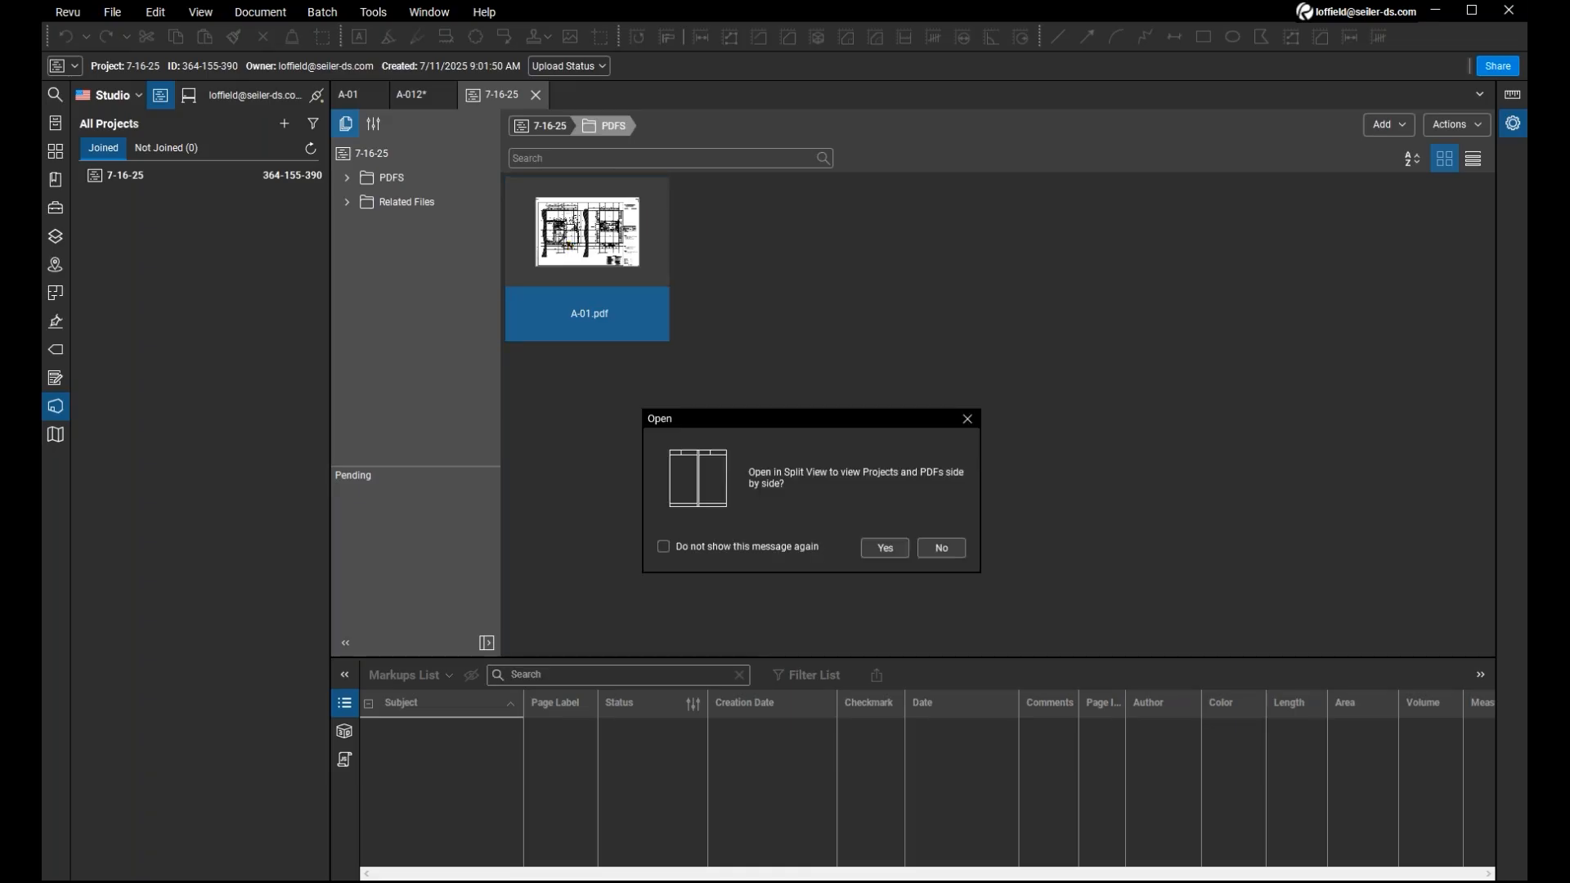
pyautogui.click(958, 554)
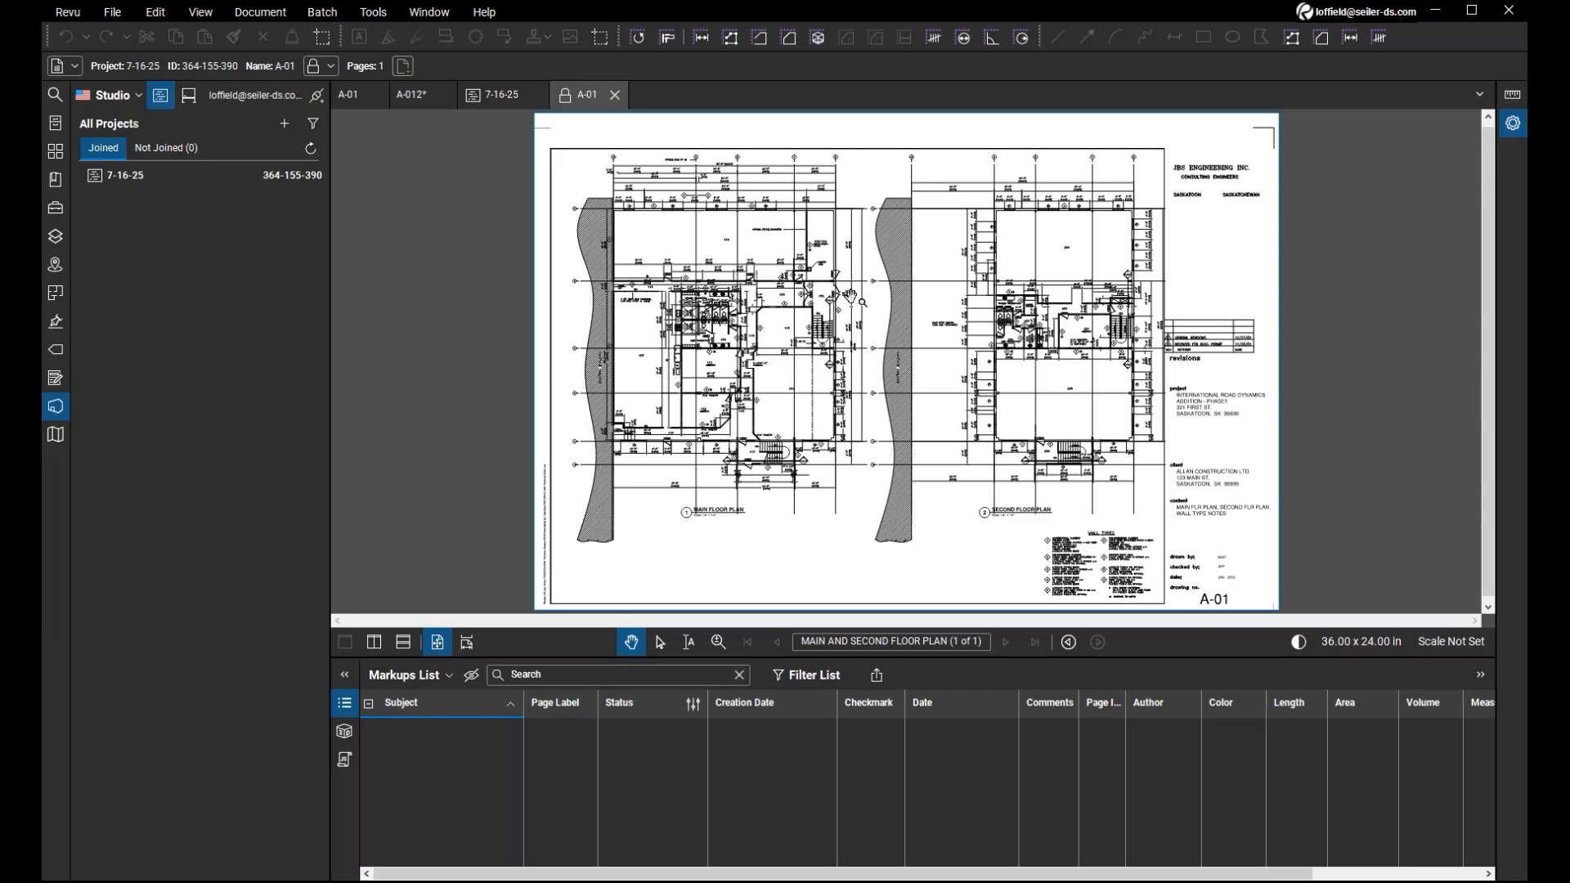
# Check A-01's lock marker in the project file list and examine the locked drawing's main floor plan.
pyautogui.click(505, 98)
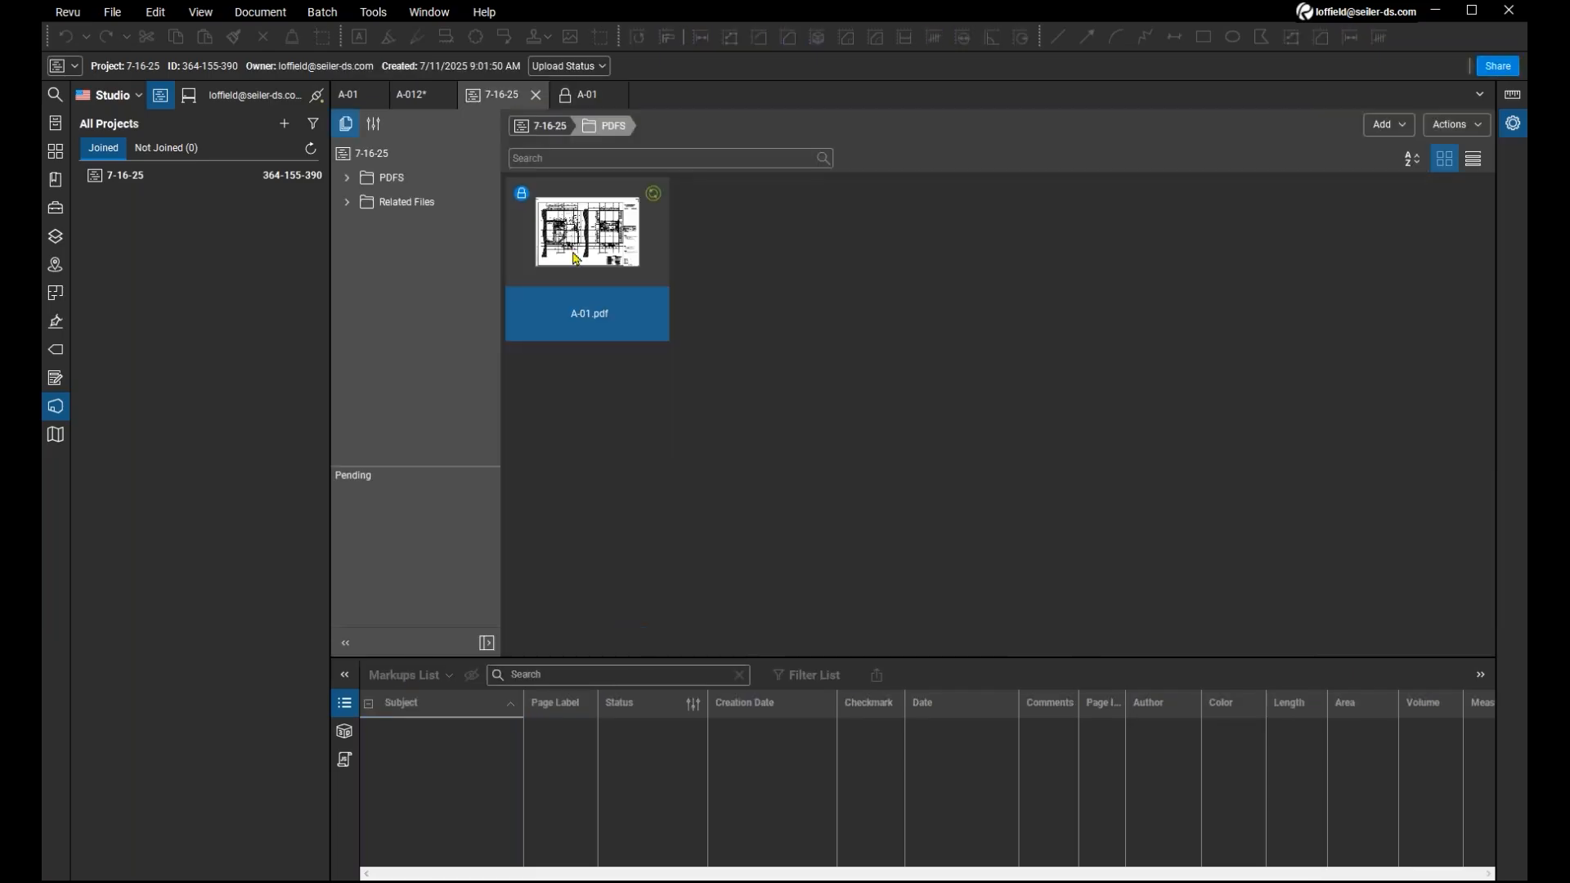
pyautogui.click(588, 96)
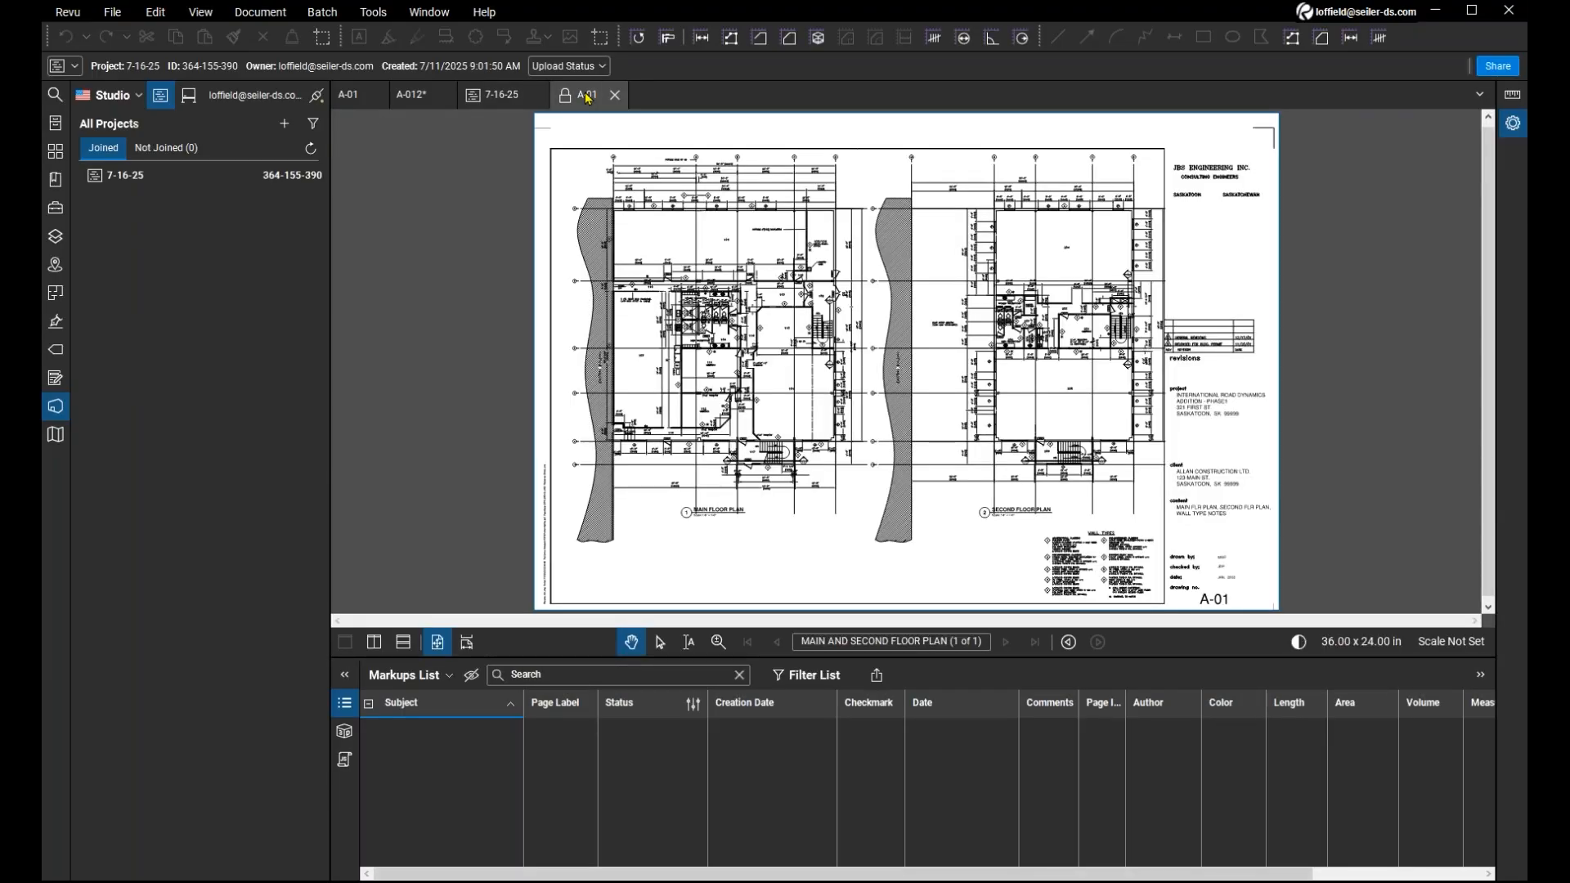
pyautogui.scroll(2, 842, 314)
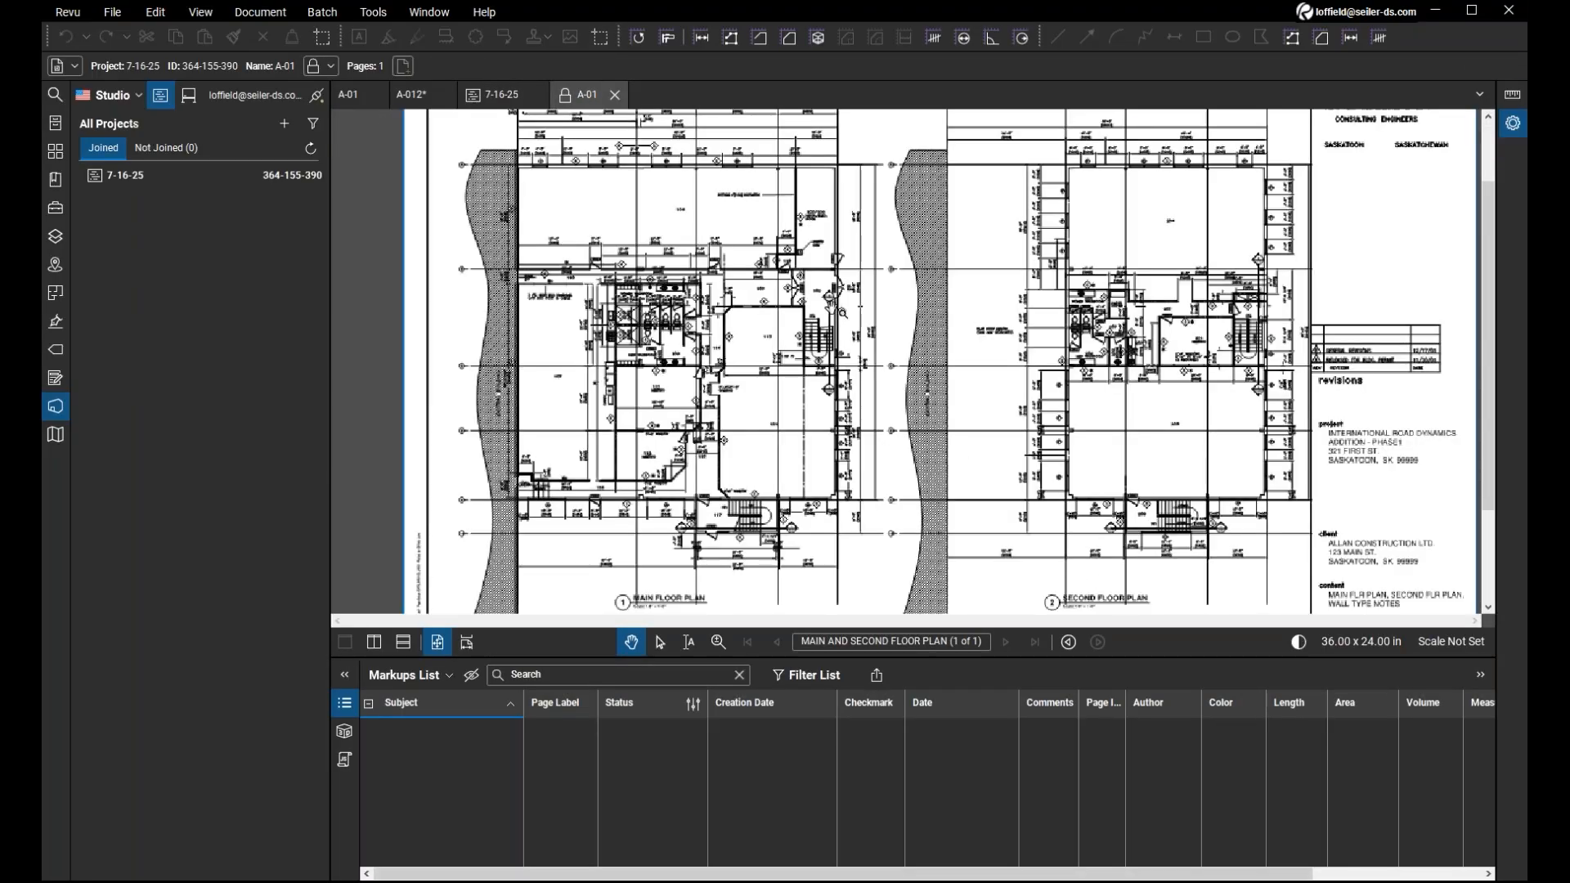
pyautogui.scroll(-2, 843, 313)
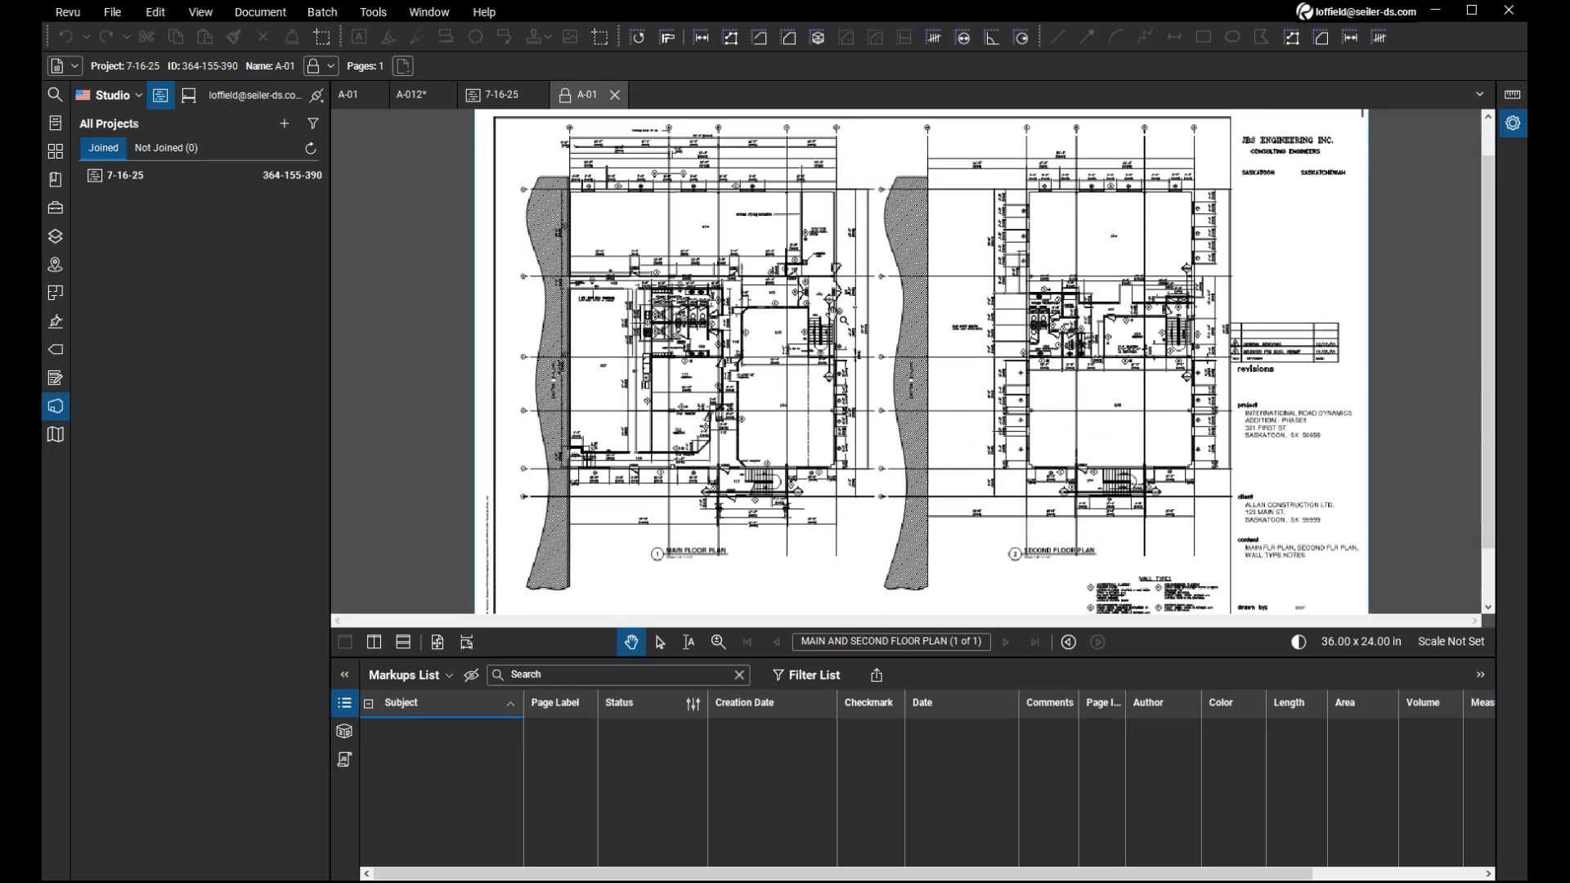
pyautogui.scroll(3, 843, 314)
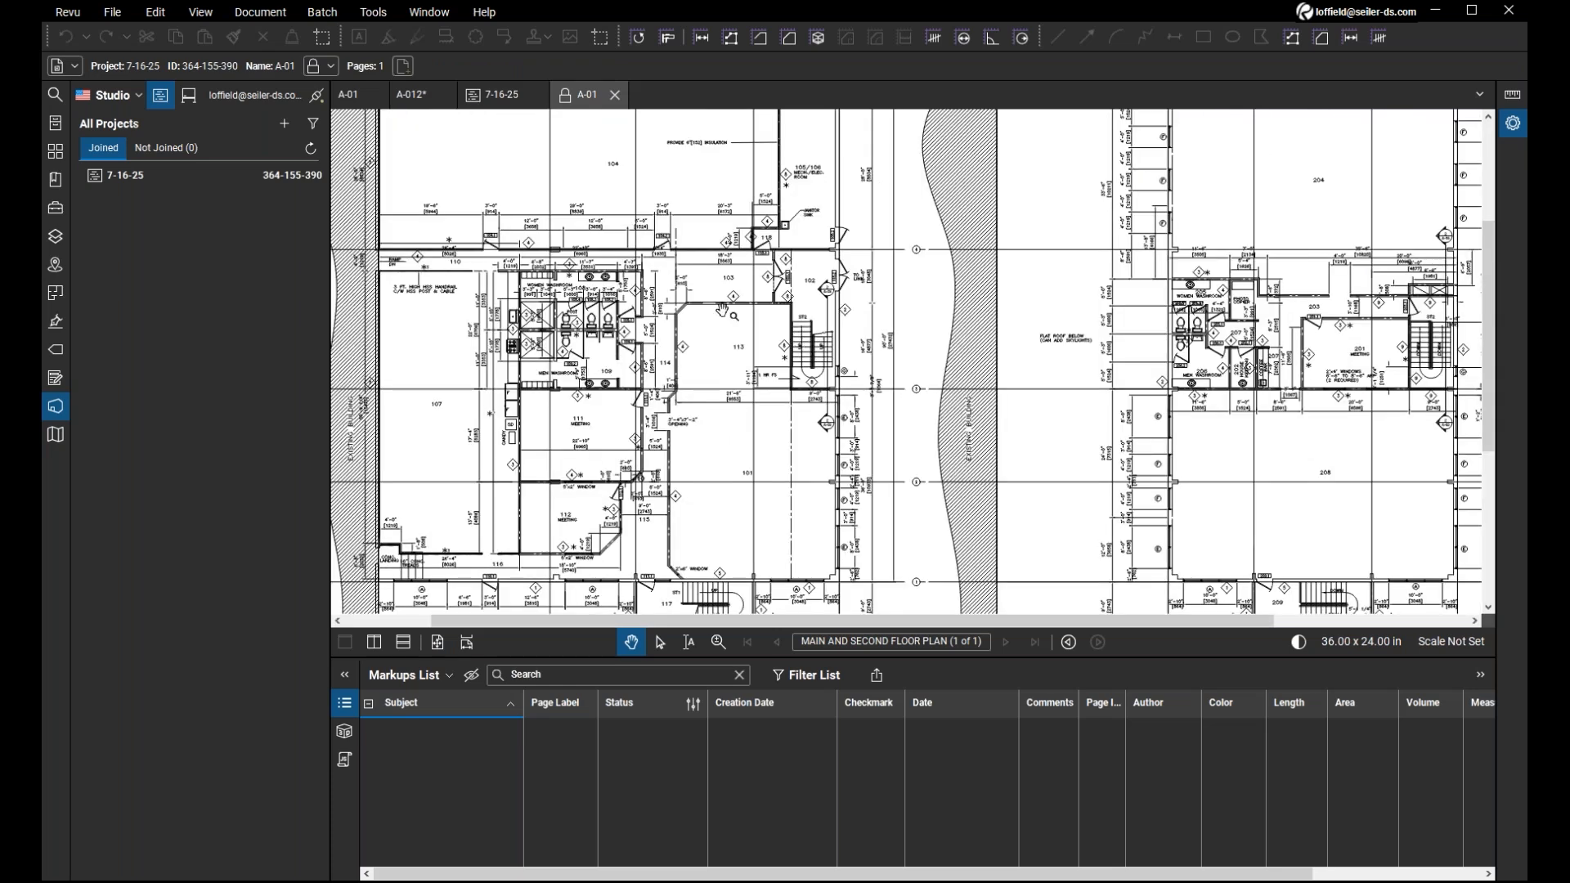
pyautogui.scroll(-2, 723, 309)
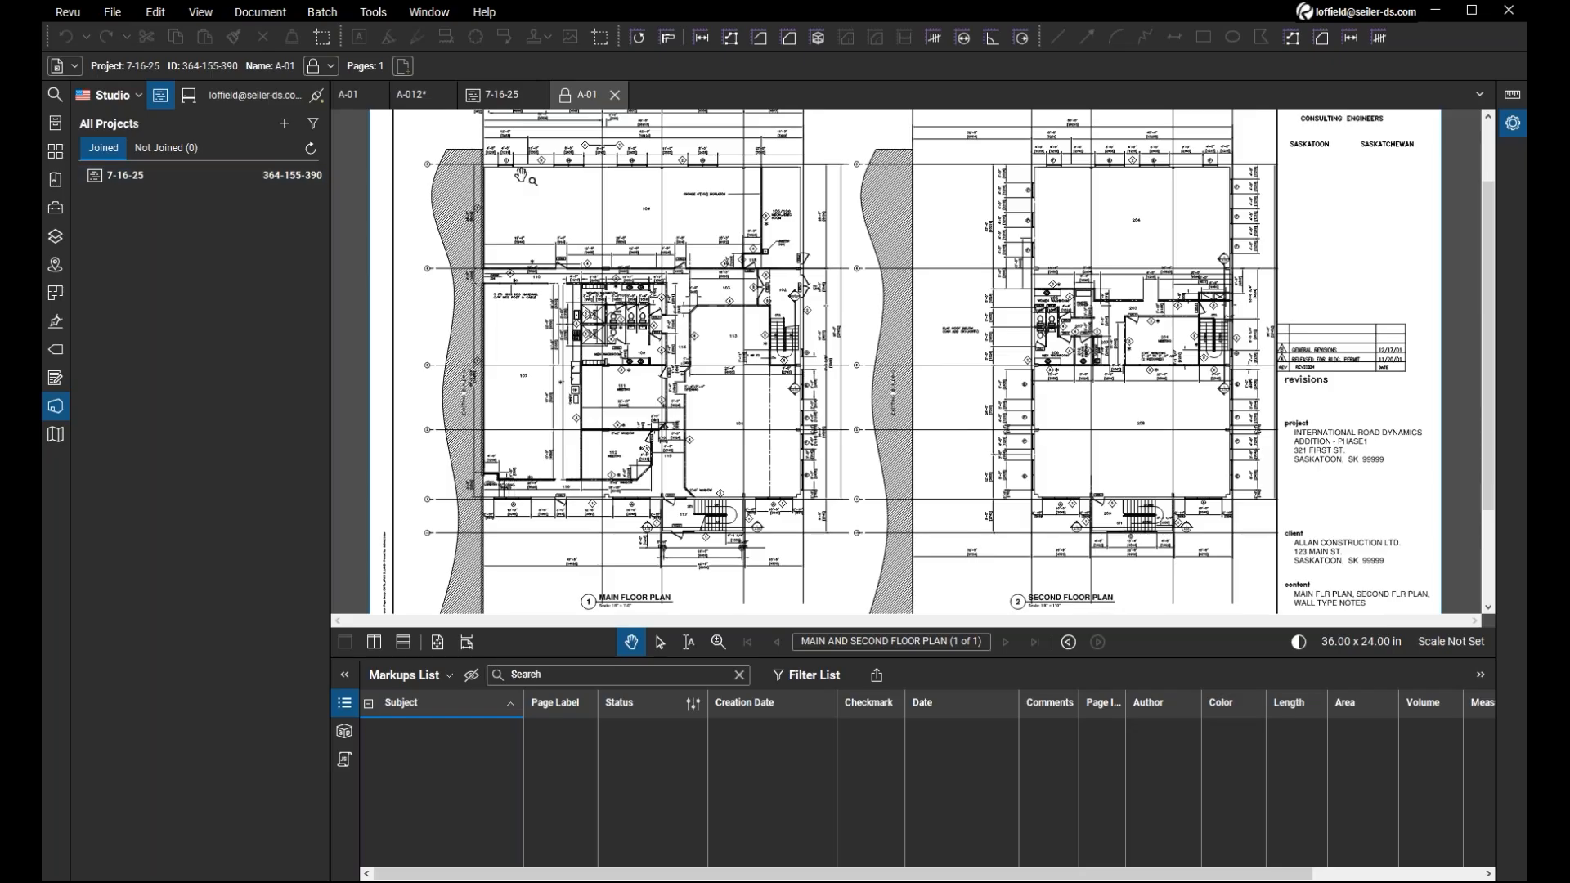
pyautogui.scroll(-2, 879, 291)
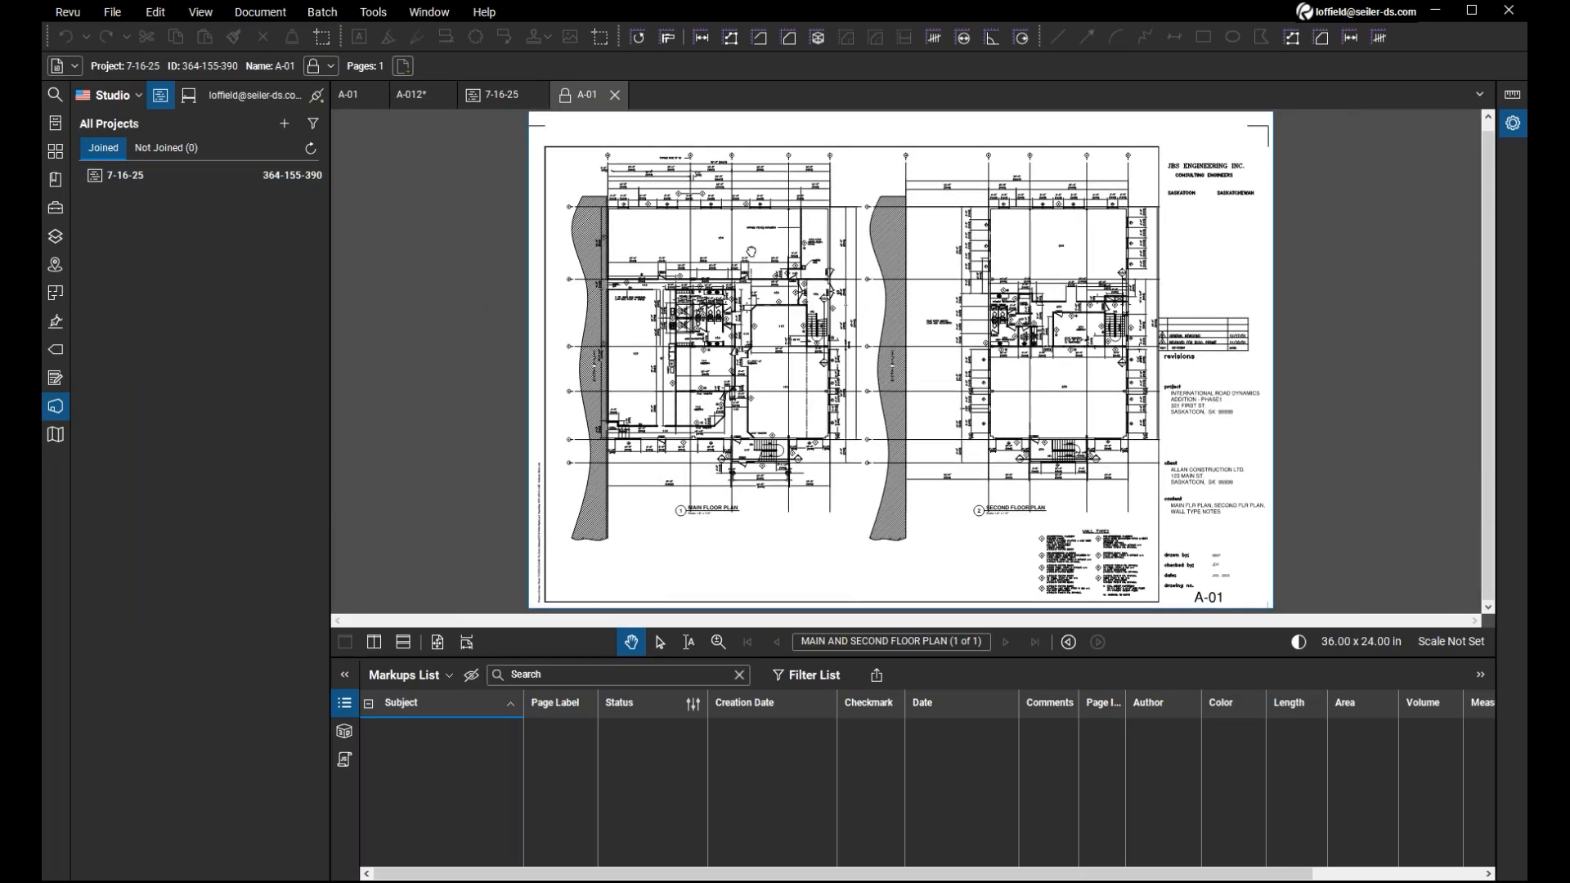
pyautogui.scroll(3, 751, 251)
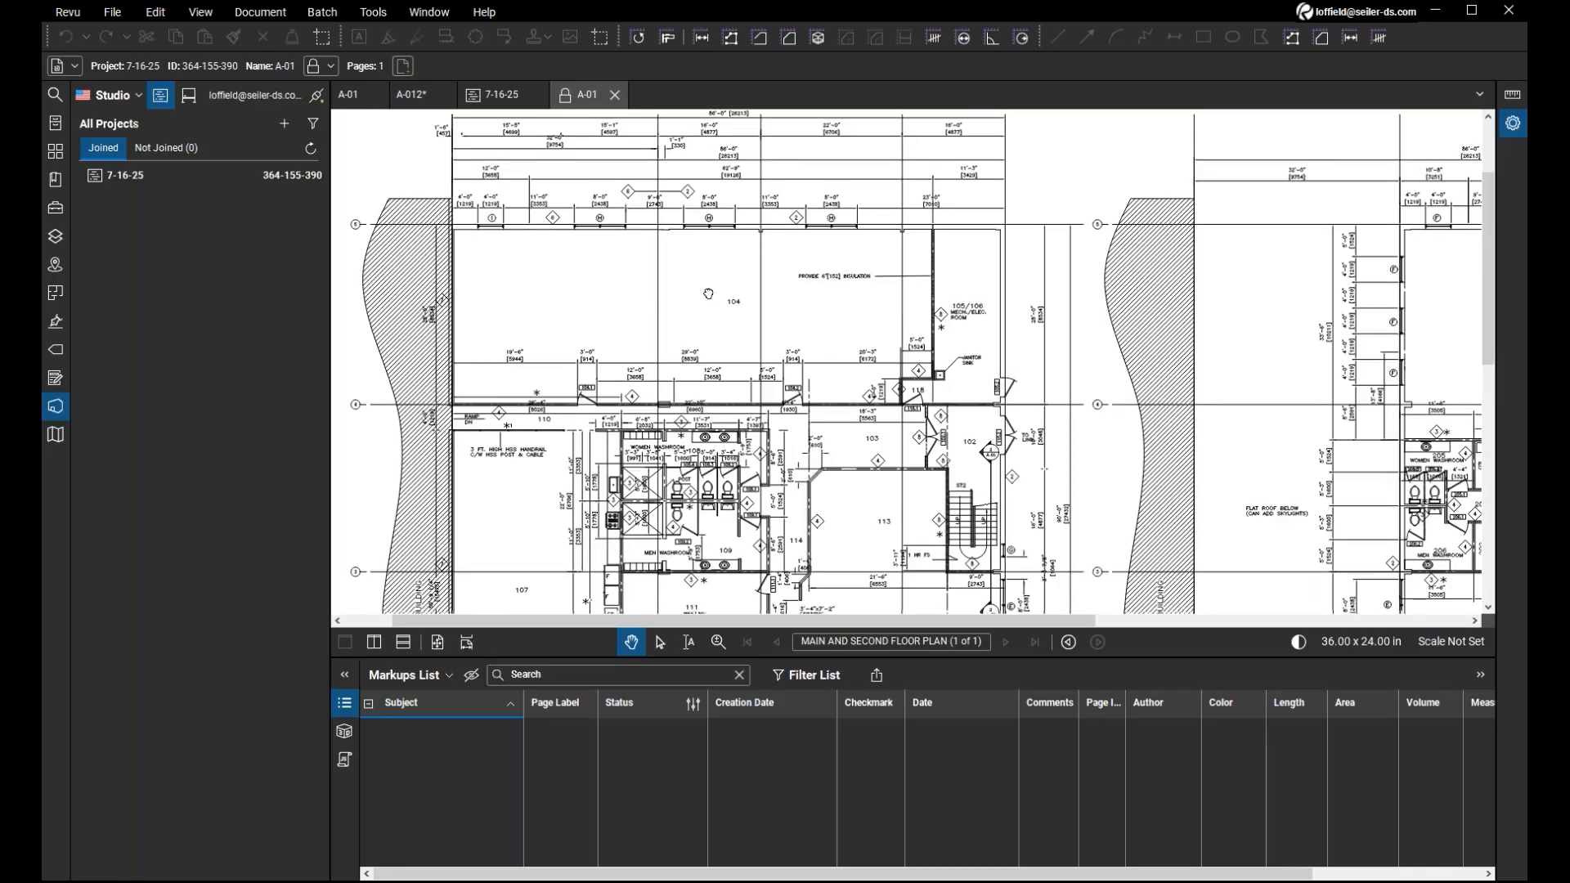
pyautogui.moveTo(708, 294); pyautogui.dragTo(689, 129)
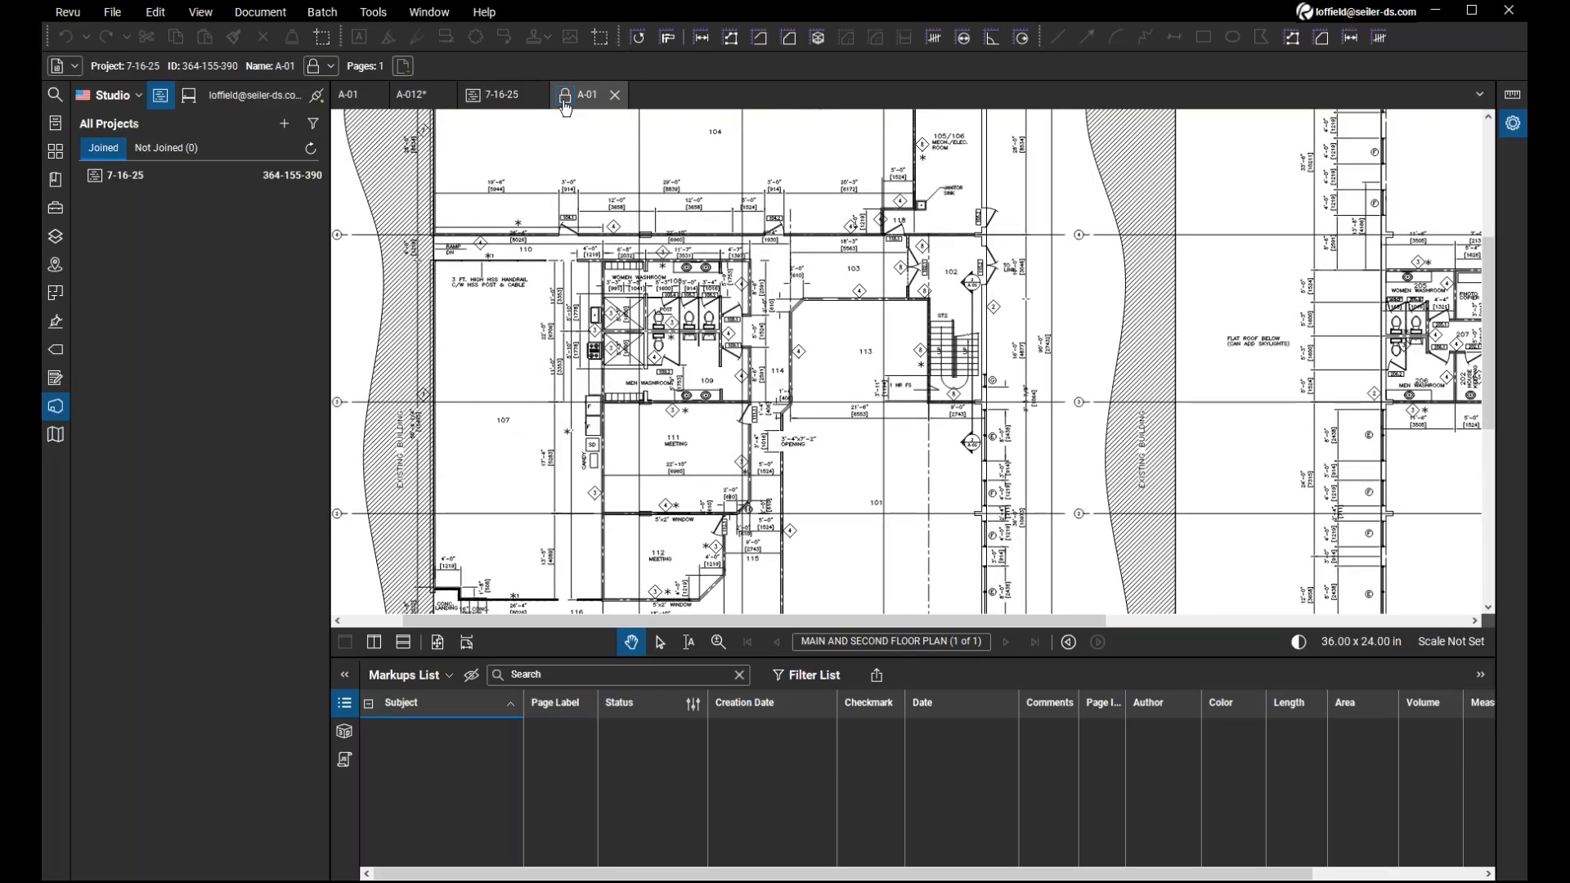
# Display the check-out and revision options of the locked A-01 drawing, and close the drawing without choosing any.
pyautogui.click(565, 104)
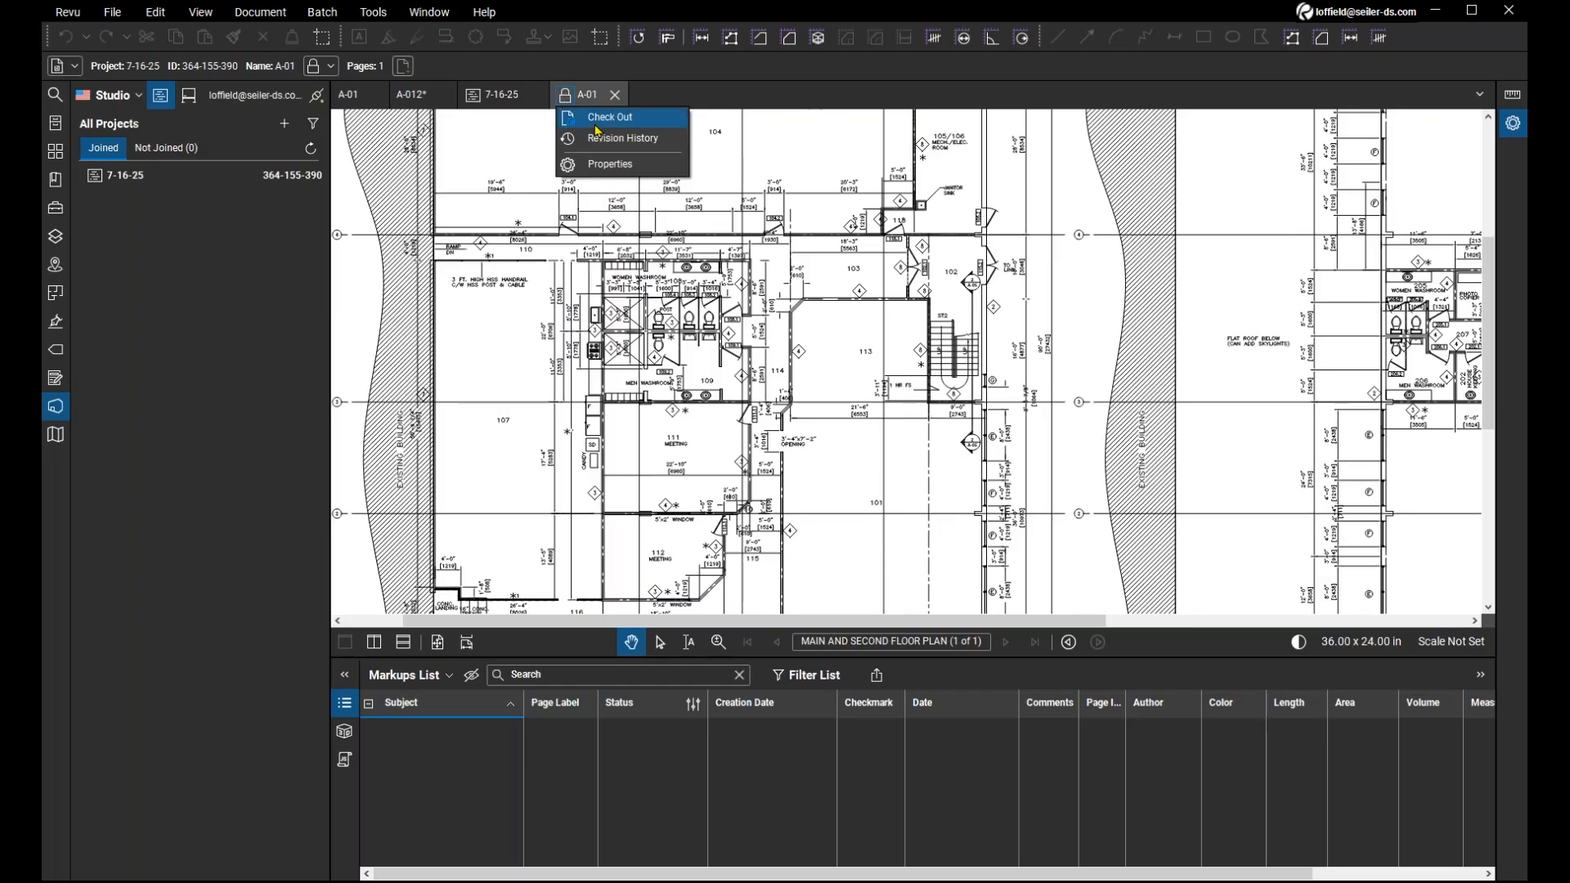
pyautogui.click(657, 151)
pyautogui.click(615, 97)
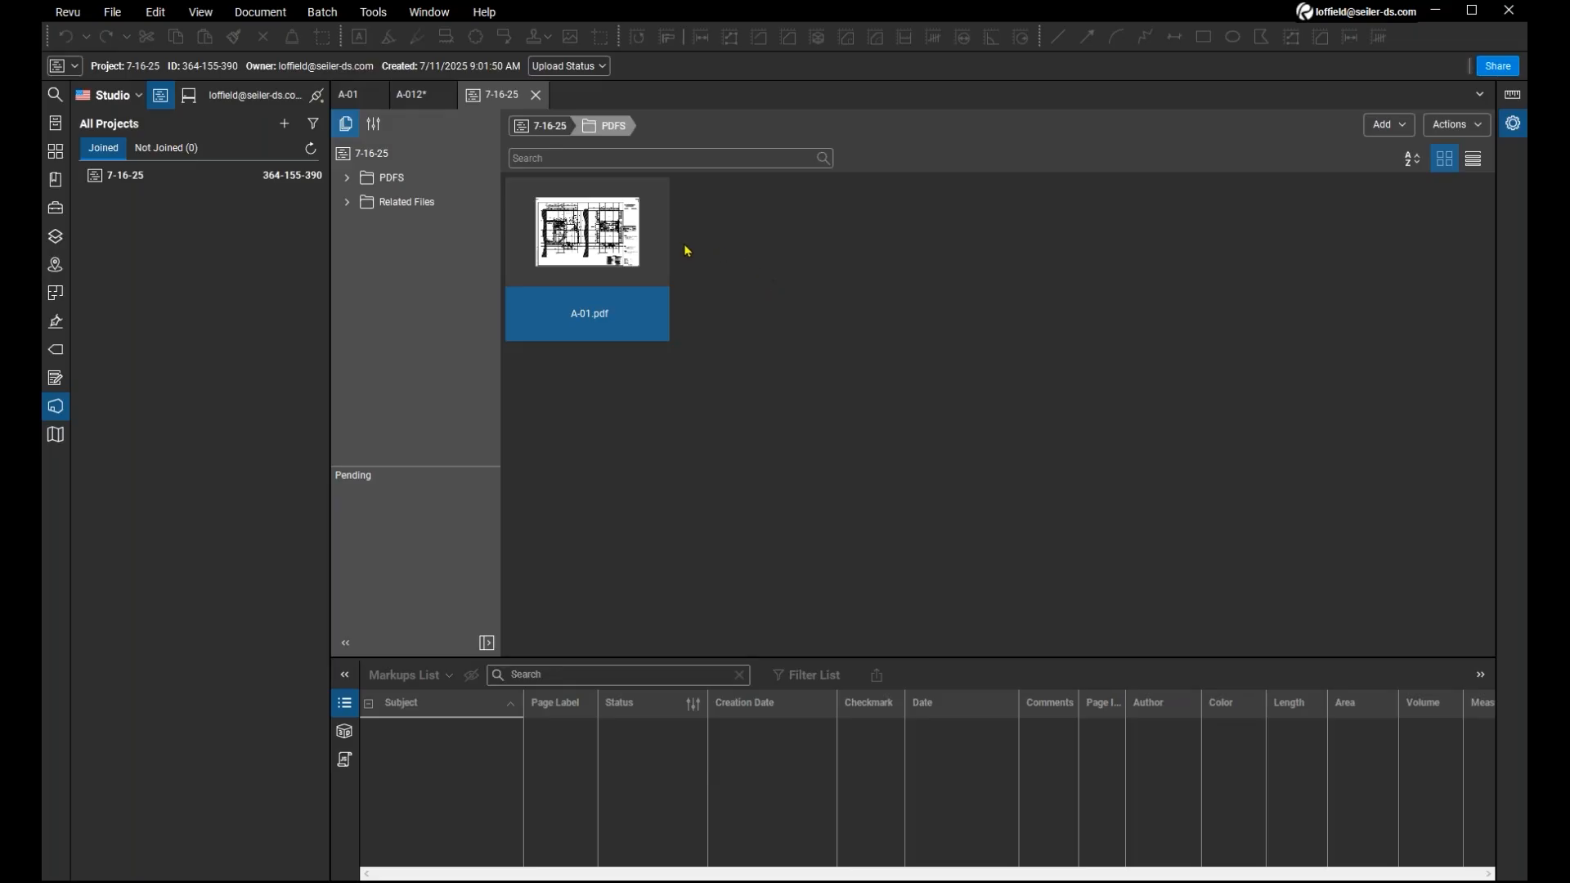
# Add A-01.pdf from the project's PDFS folder to a new Studio Session named 7-16-25.
pyautogui.rightClick(583, 247)
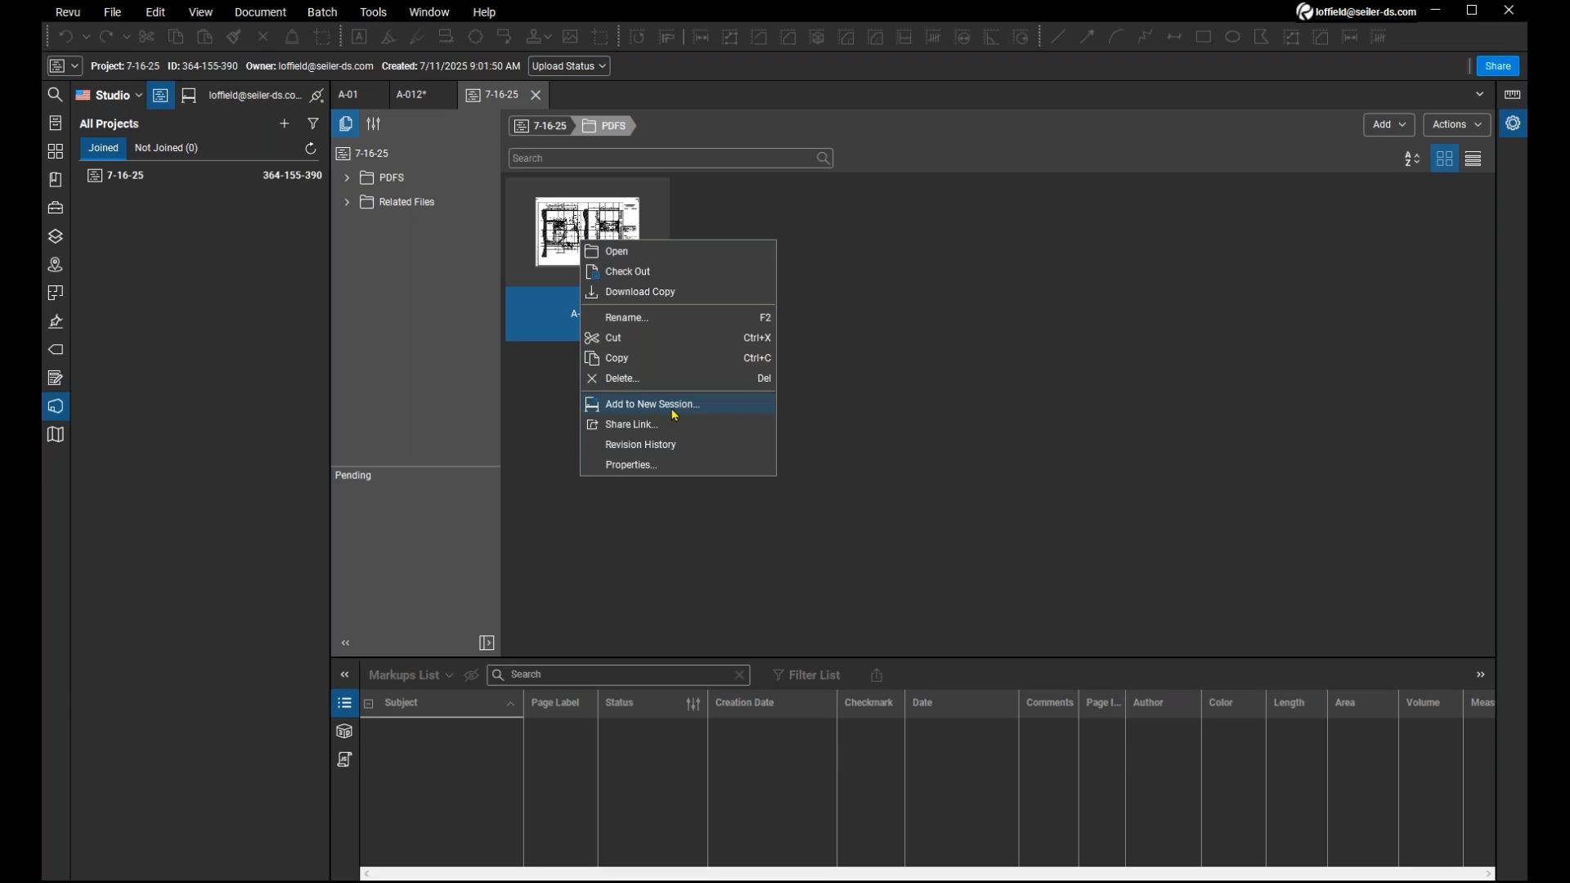
pyautogui.click(696, 409)
pyautogui.click(703, 414)
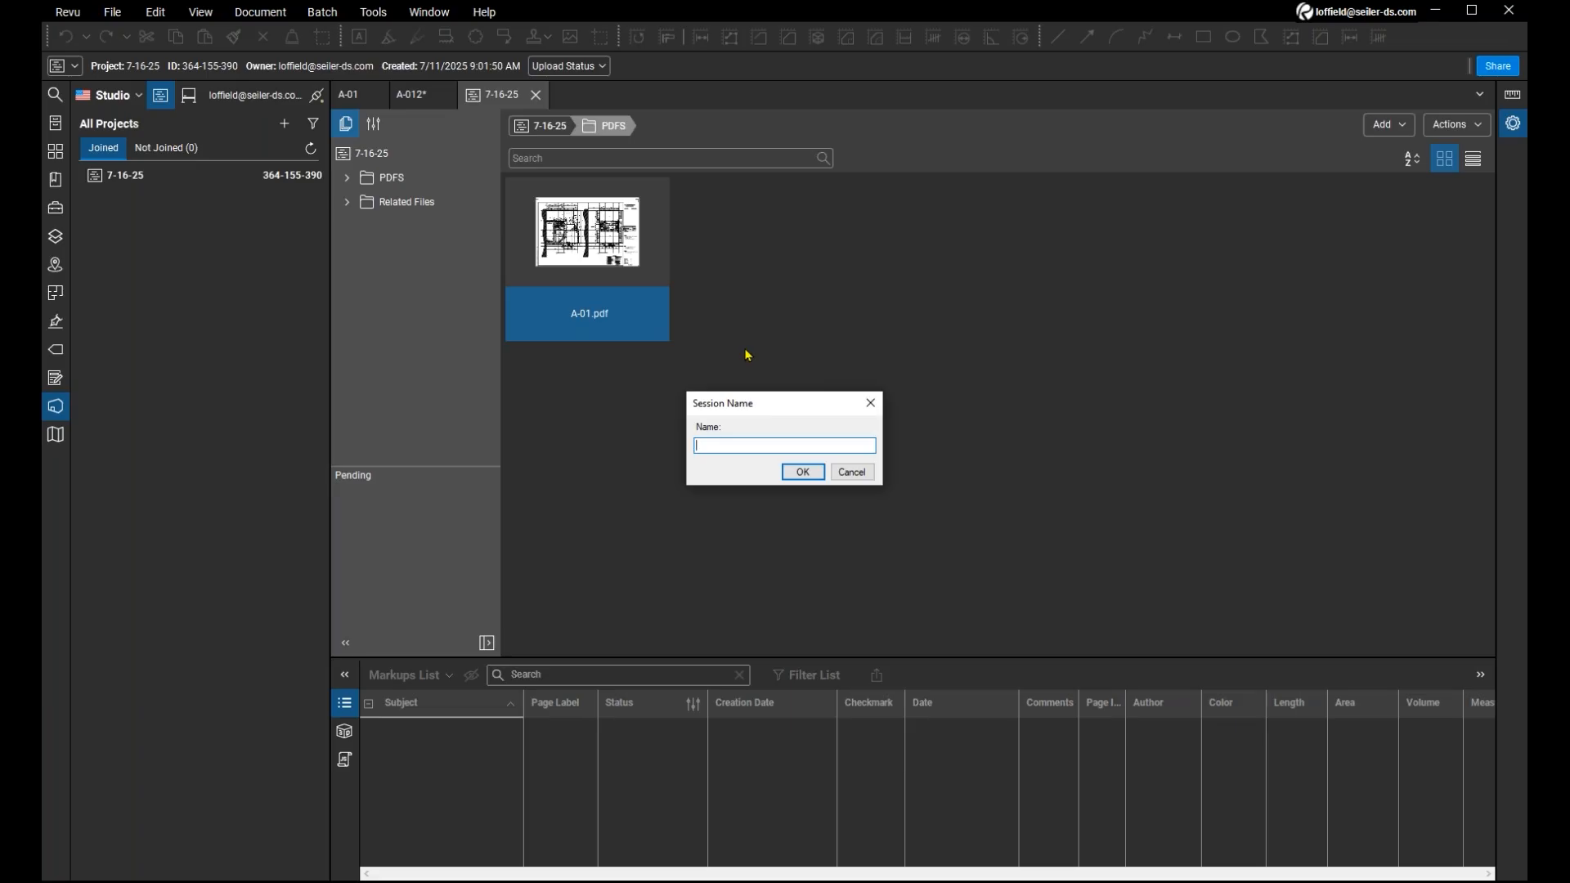
pyautogui.write('7-16-25')
pyautogui.press('Return')
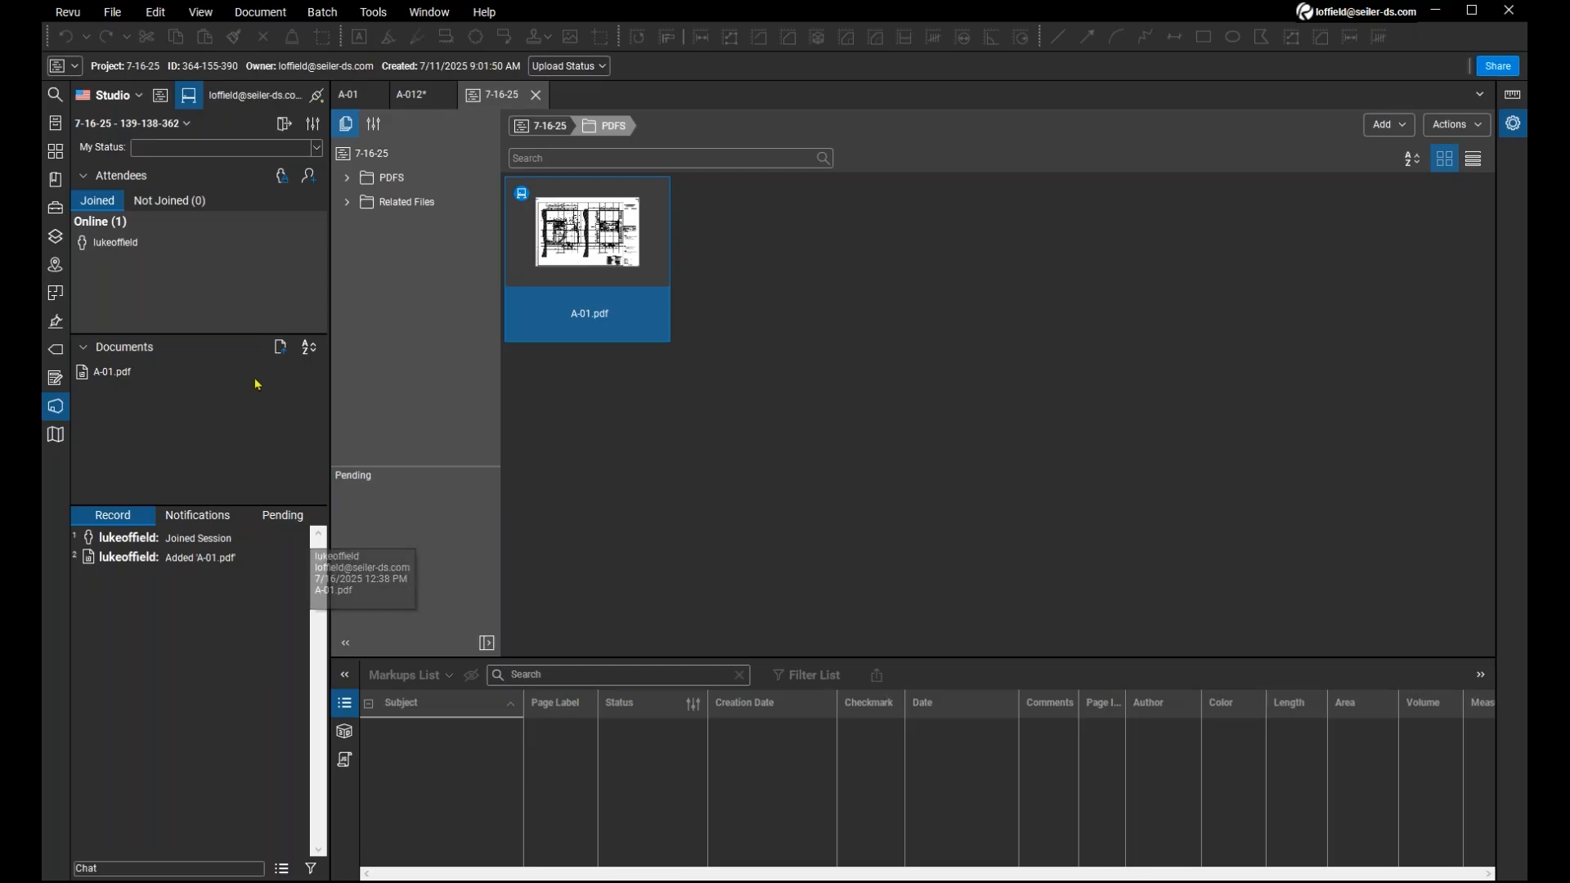
# Open A-01.pdf from the Session's documents and look over its floor plans.
pyautogui.doubleClick(135, 375)
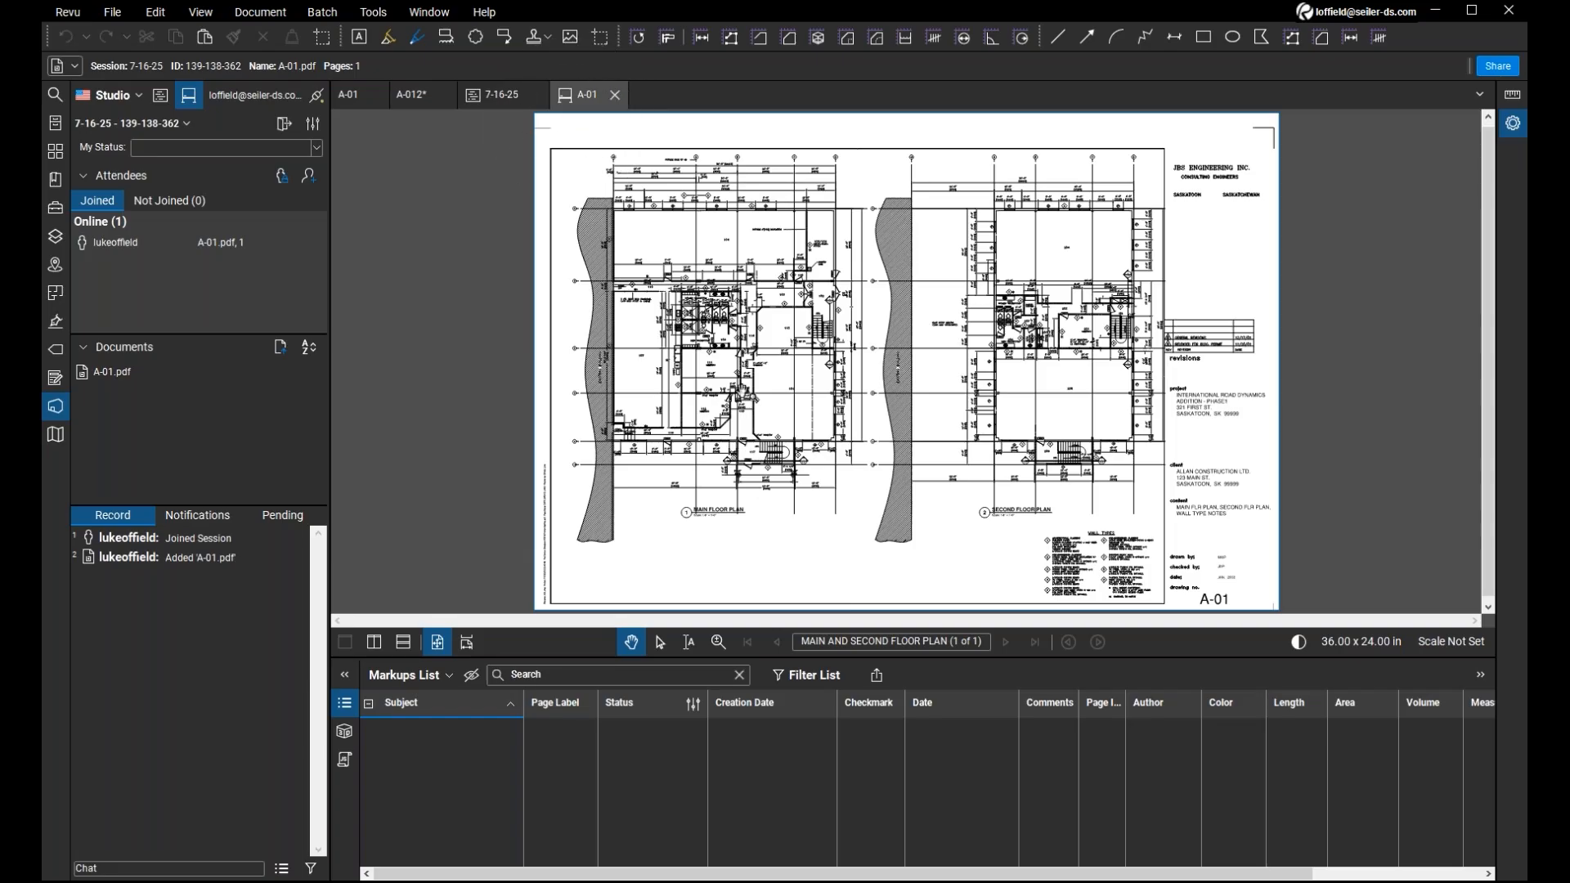
pyautogui.scroll(3, 739, 397)
pyautogui.scroll(-3, 746, 390)
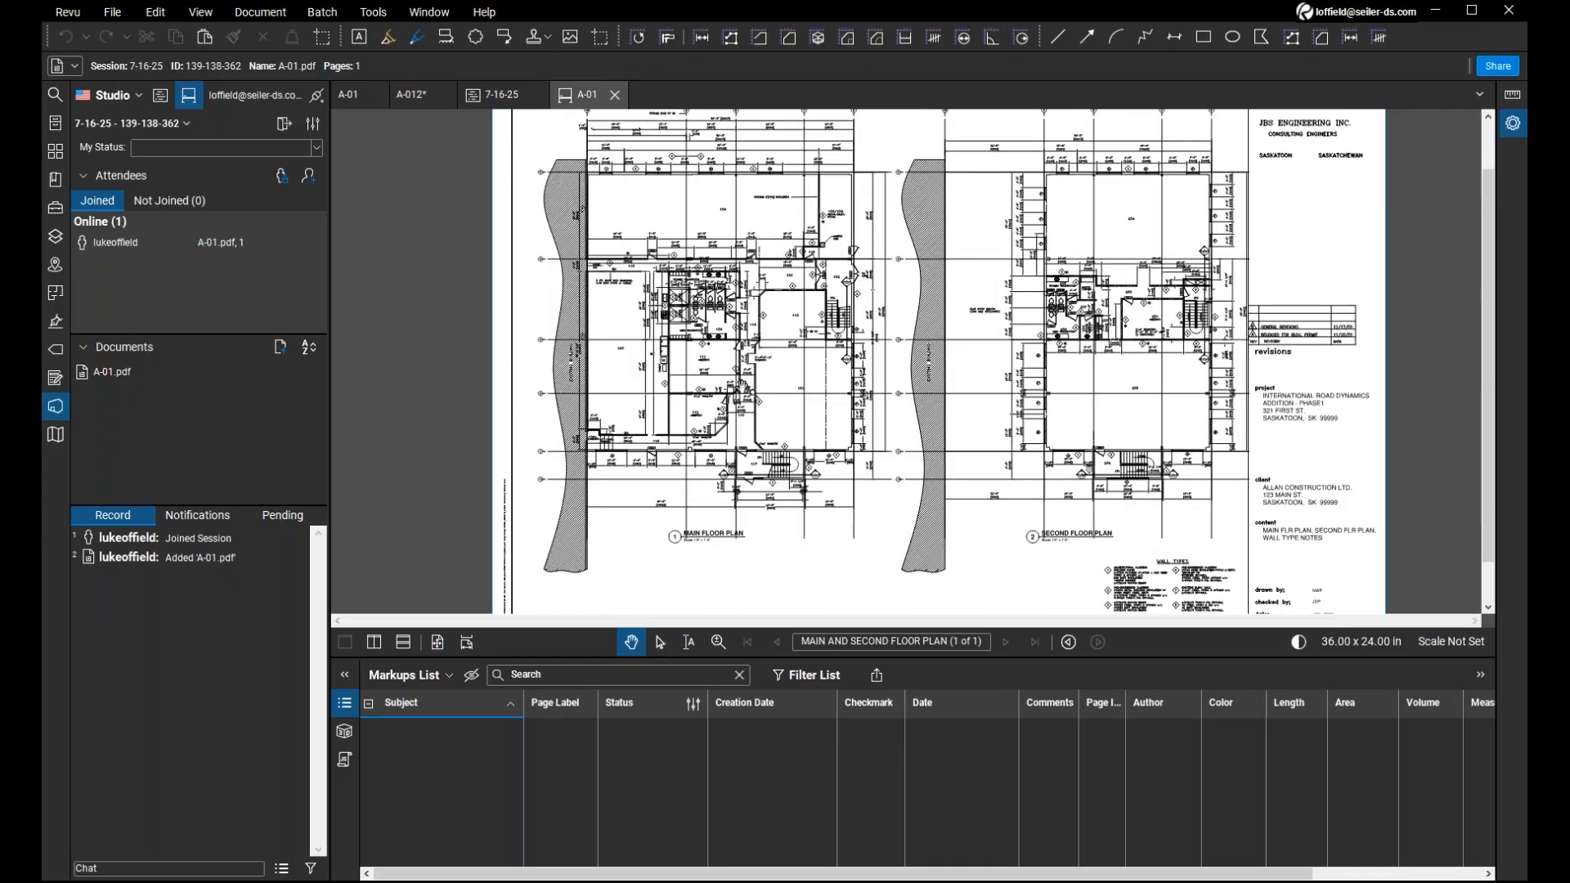
# Examine the main floor plan in the Session copy of A-01.
pyautogui.moveTo(182, 385)
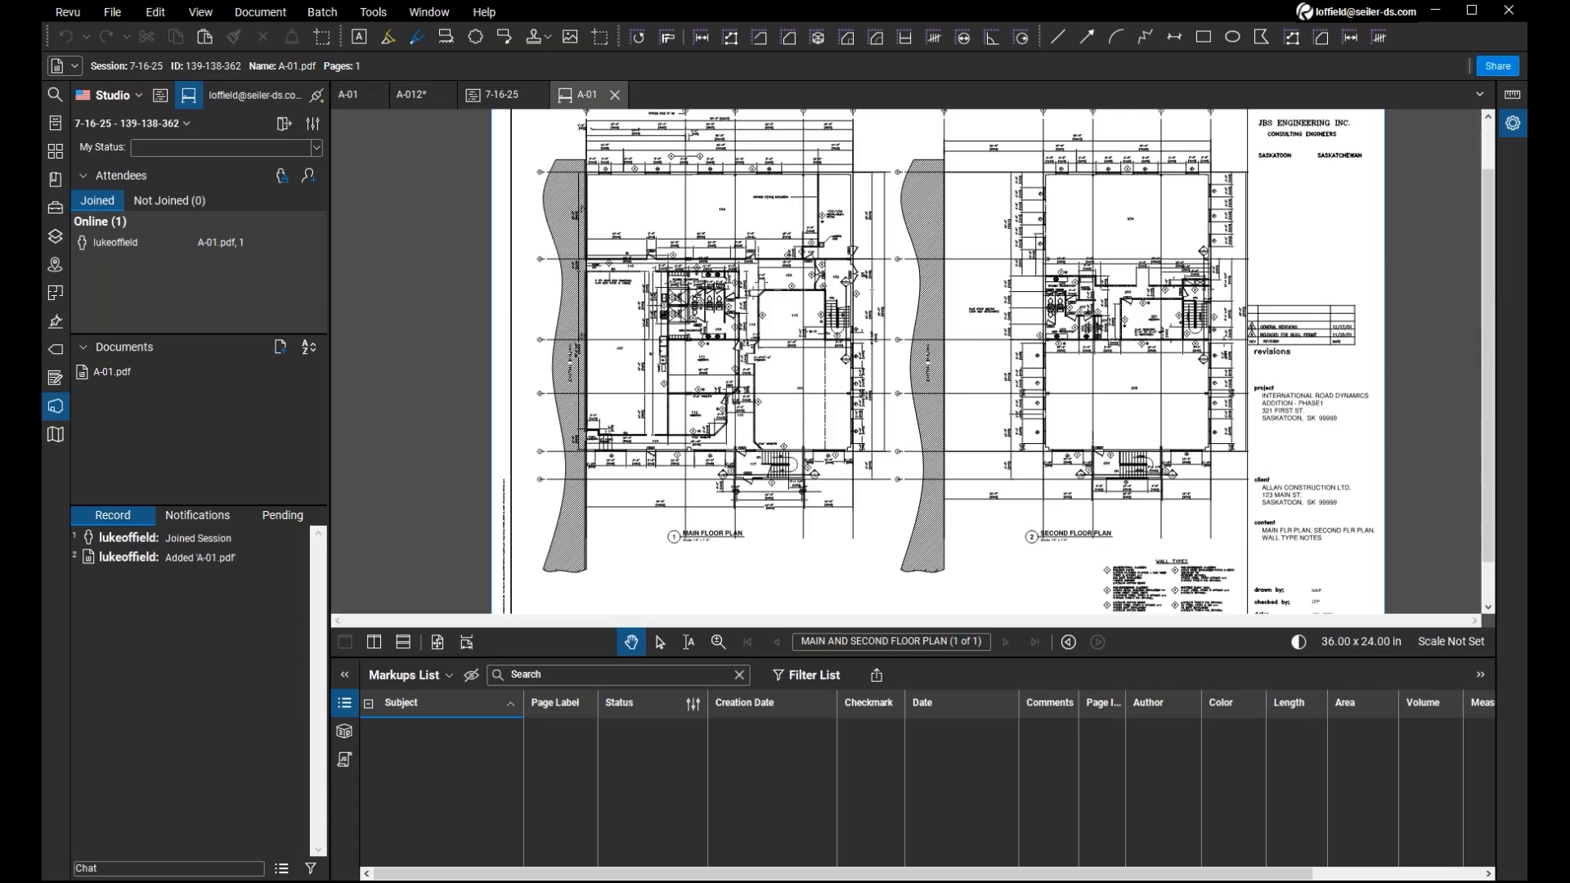
pyautogui.scroll(2, 724, 407)
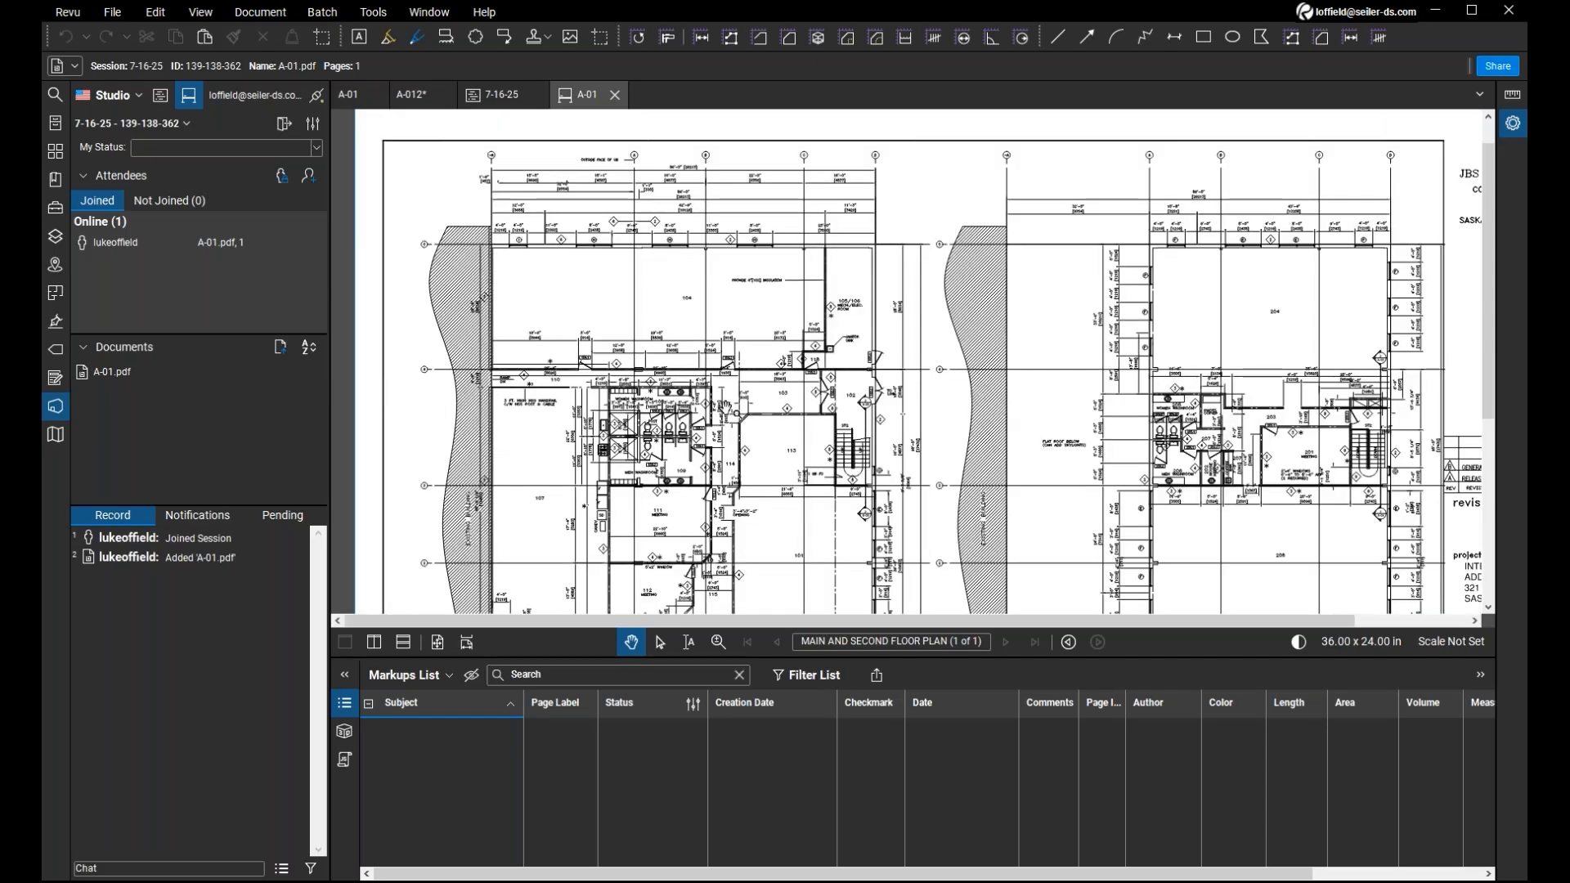
pyautogui.moveTo(735, 413)
pyautogui.mouseDown()
pyautogui.moveTo(713, 391)
pyautogui.moveTo(713, 335)
pyautogui.mouseUp()
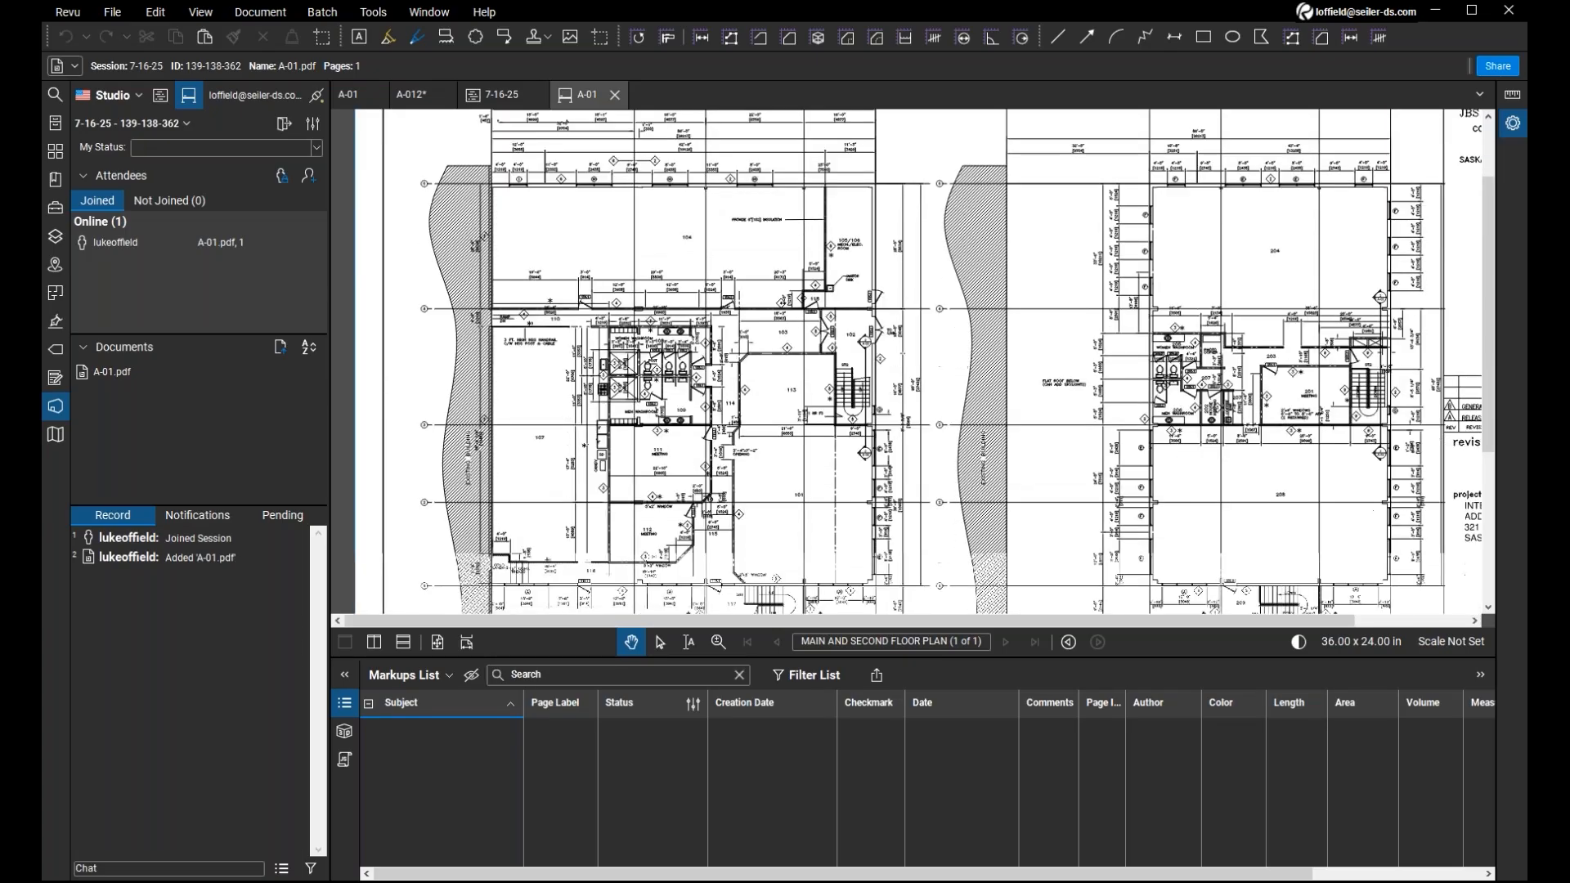
pyautogui.press('ctrl')
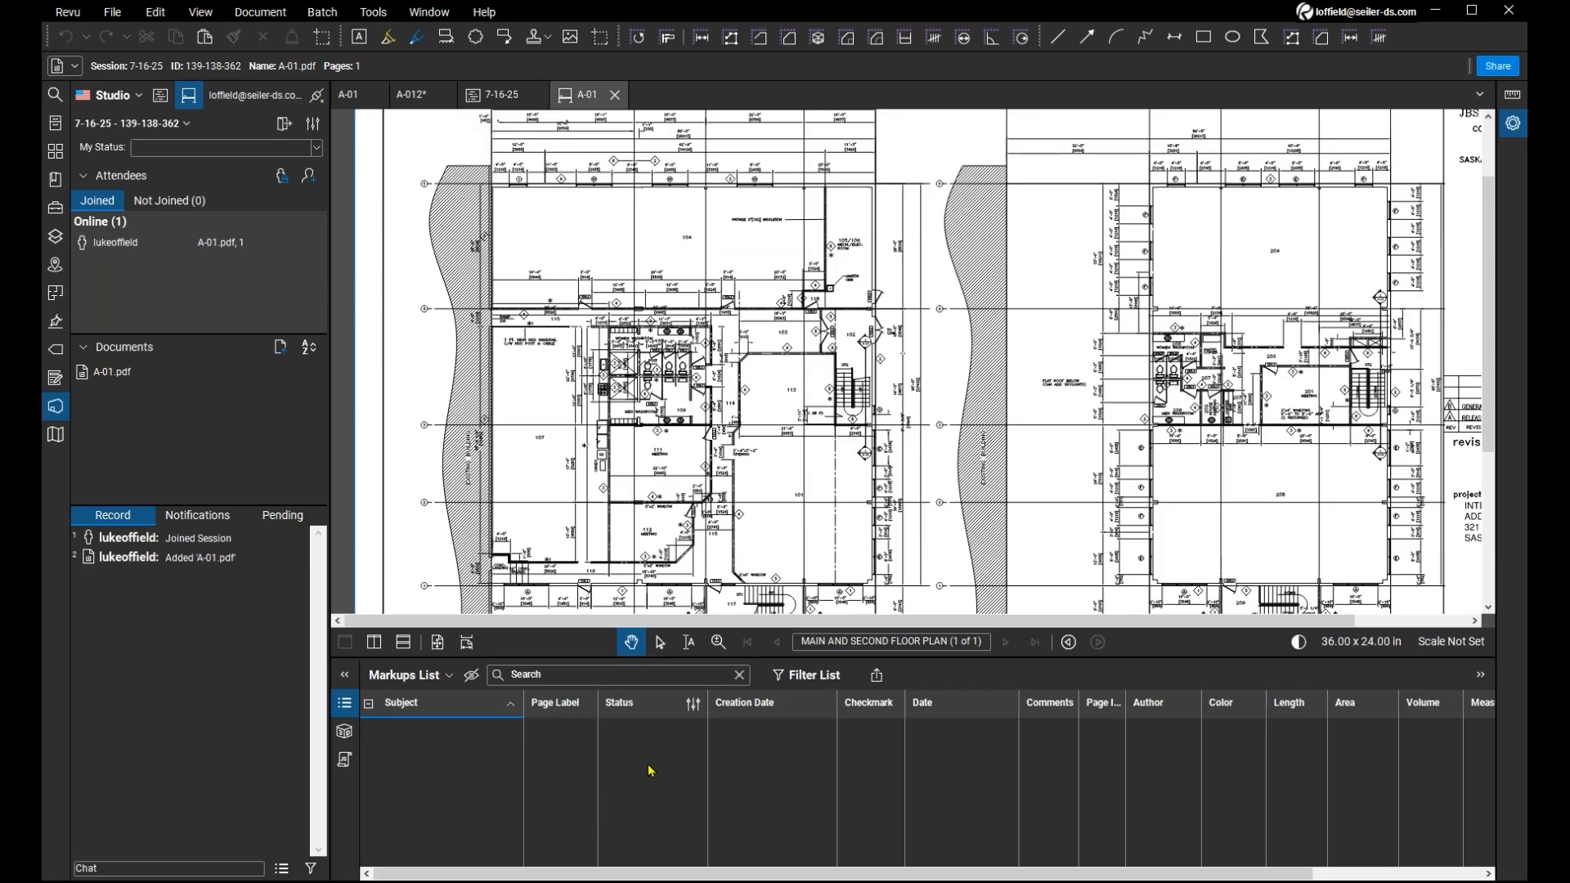
pyautogui.press('ctrl')
pyautogui.press('ctrl')
pyautogui.press('ctrl')
# Check A-01.pdf in the 7-16-25 project's PDFS folder, and return to the washroom area of the Session's A-01 drawing.
pyautogui.click(498, 97)
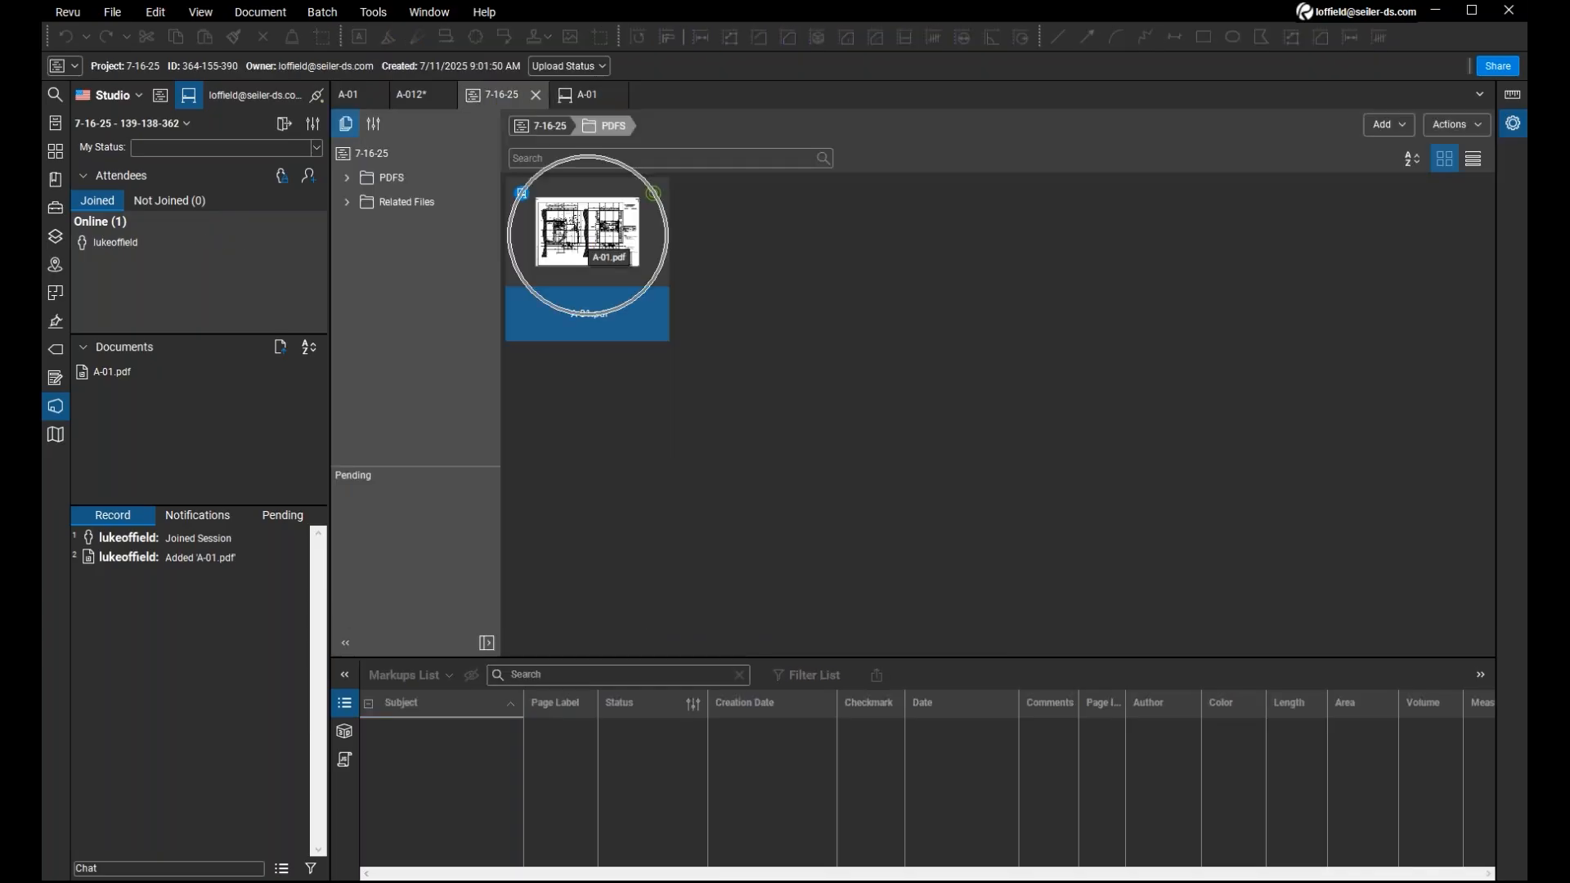
pyautogui.doubleClick(590, 243)
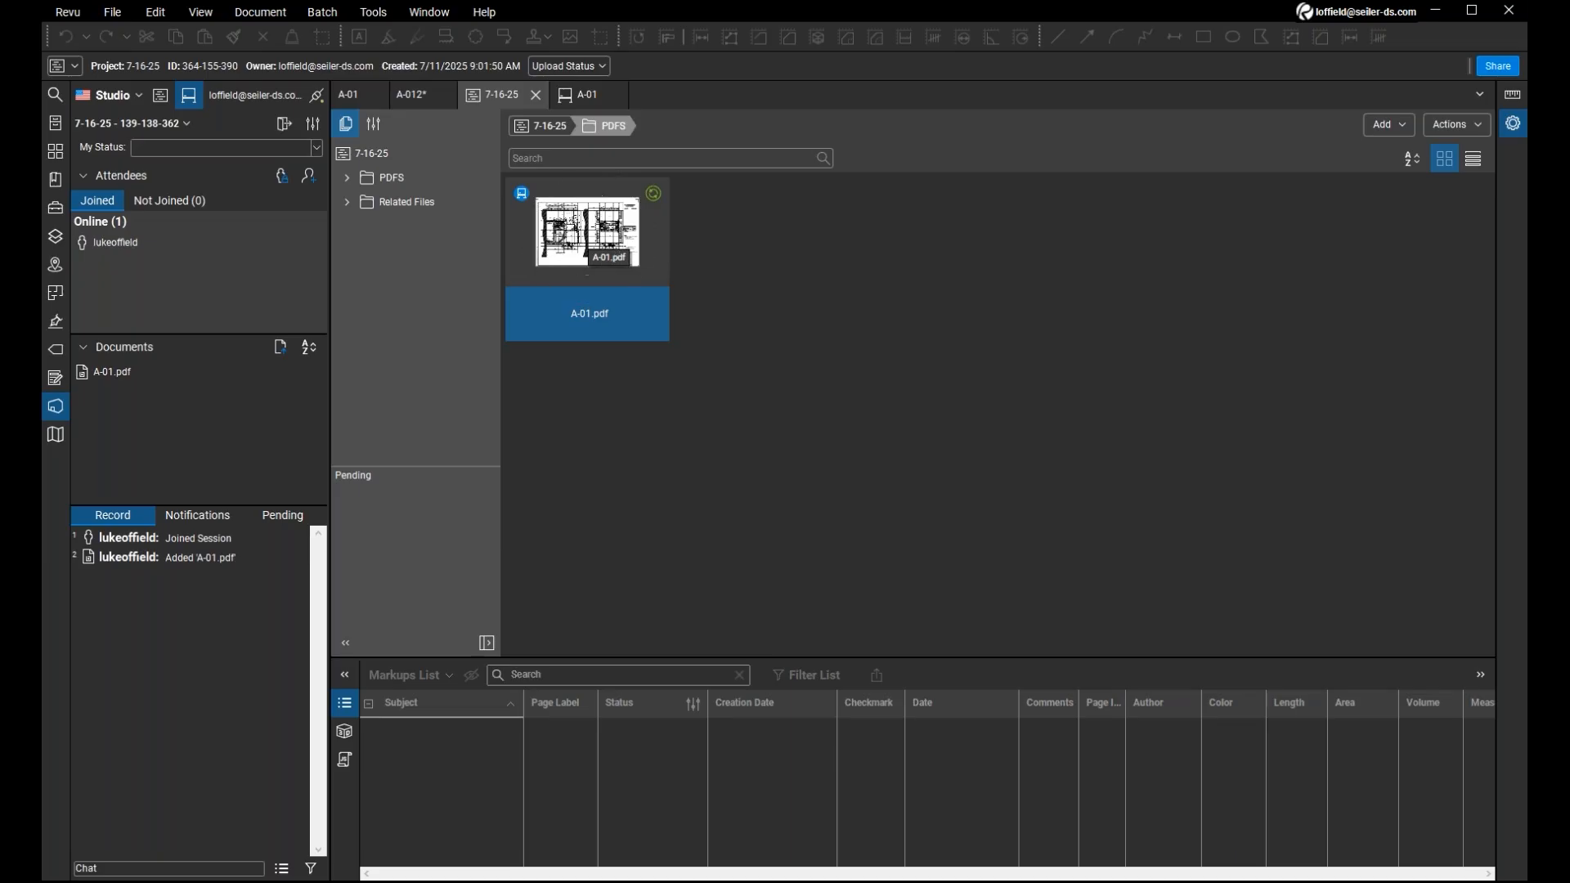
pyautogui.click(589, 98)
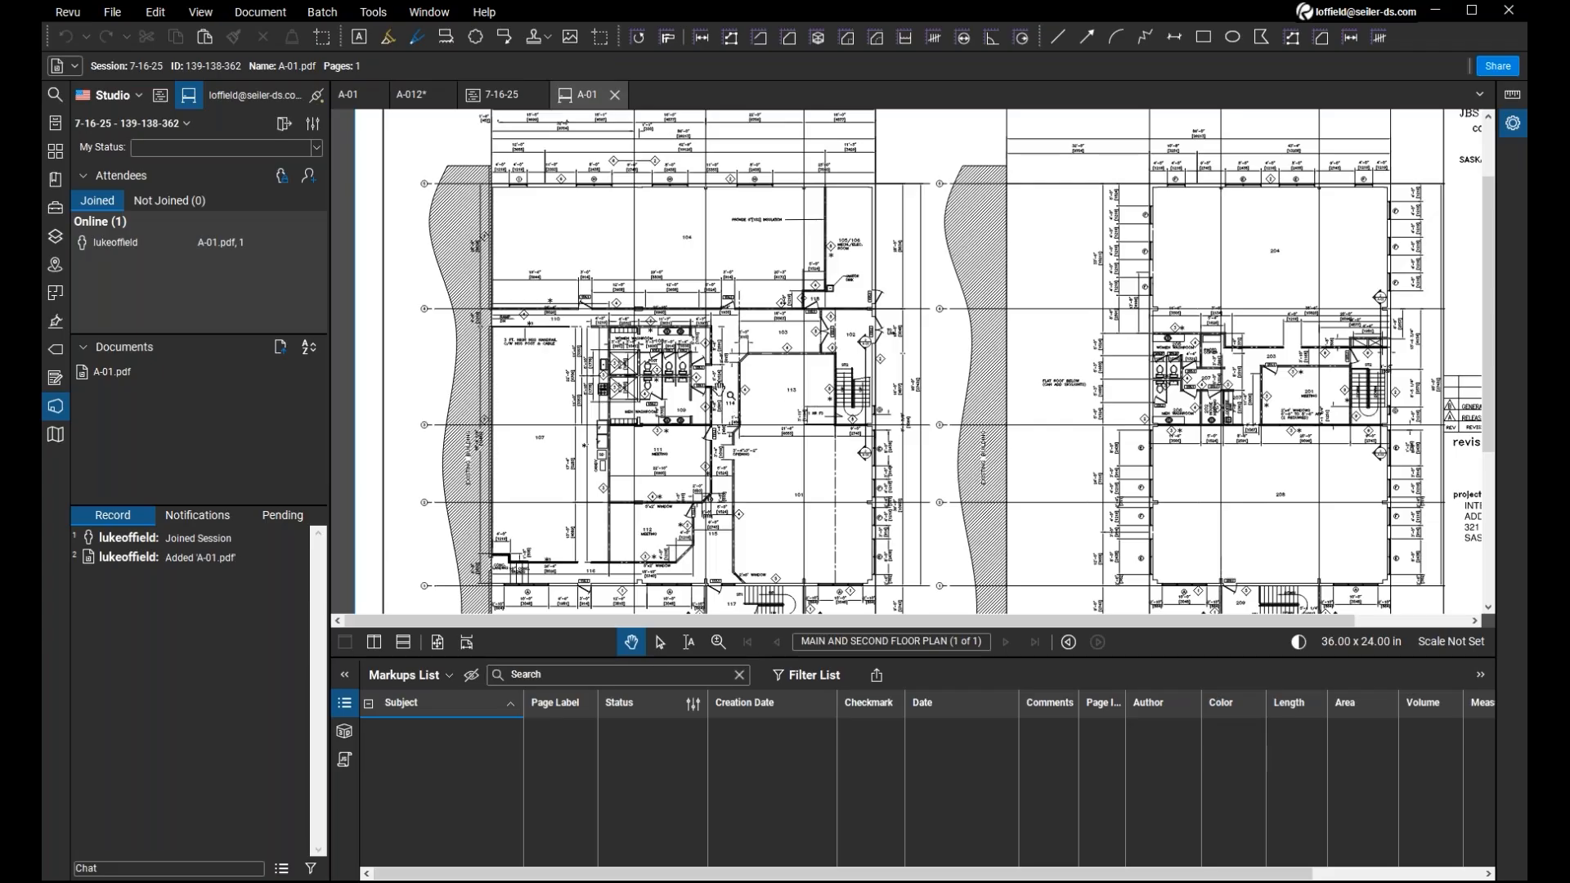
pyautogui.scroll(3, 701, 396)
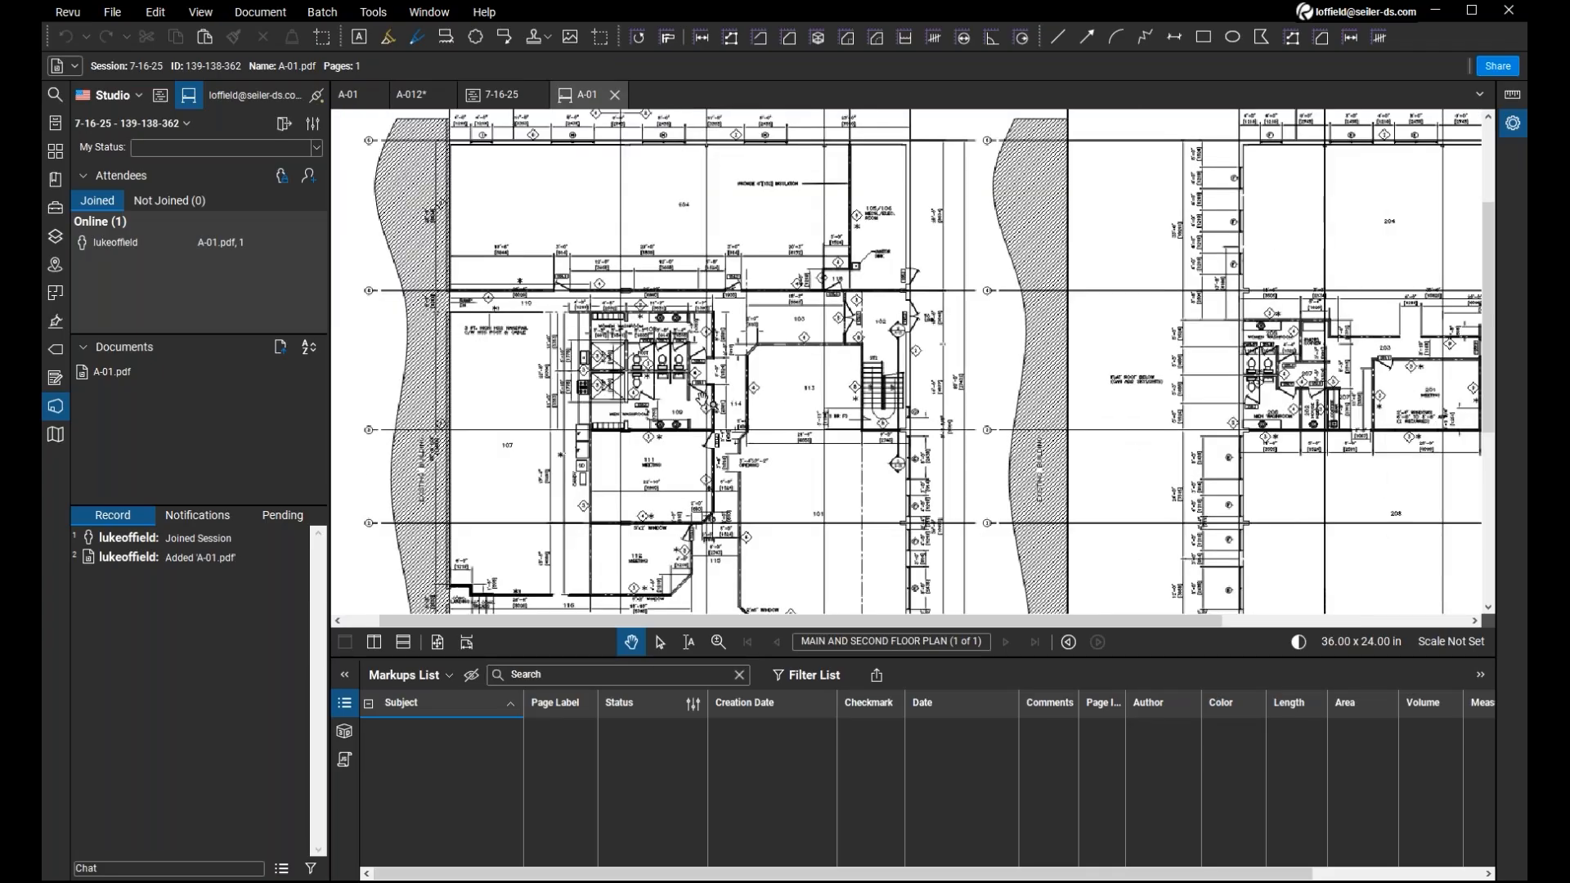
pyautogui.scroll(2, 708, 407)
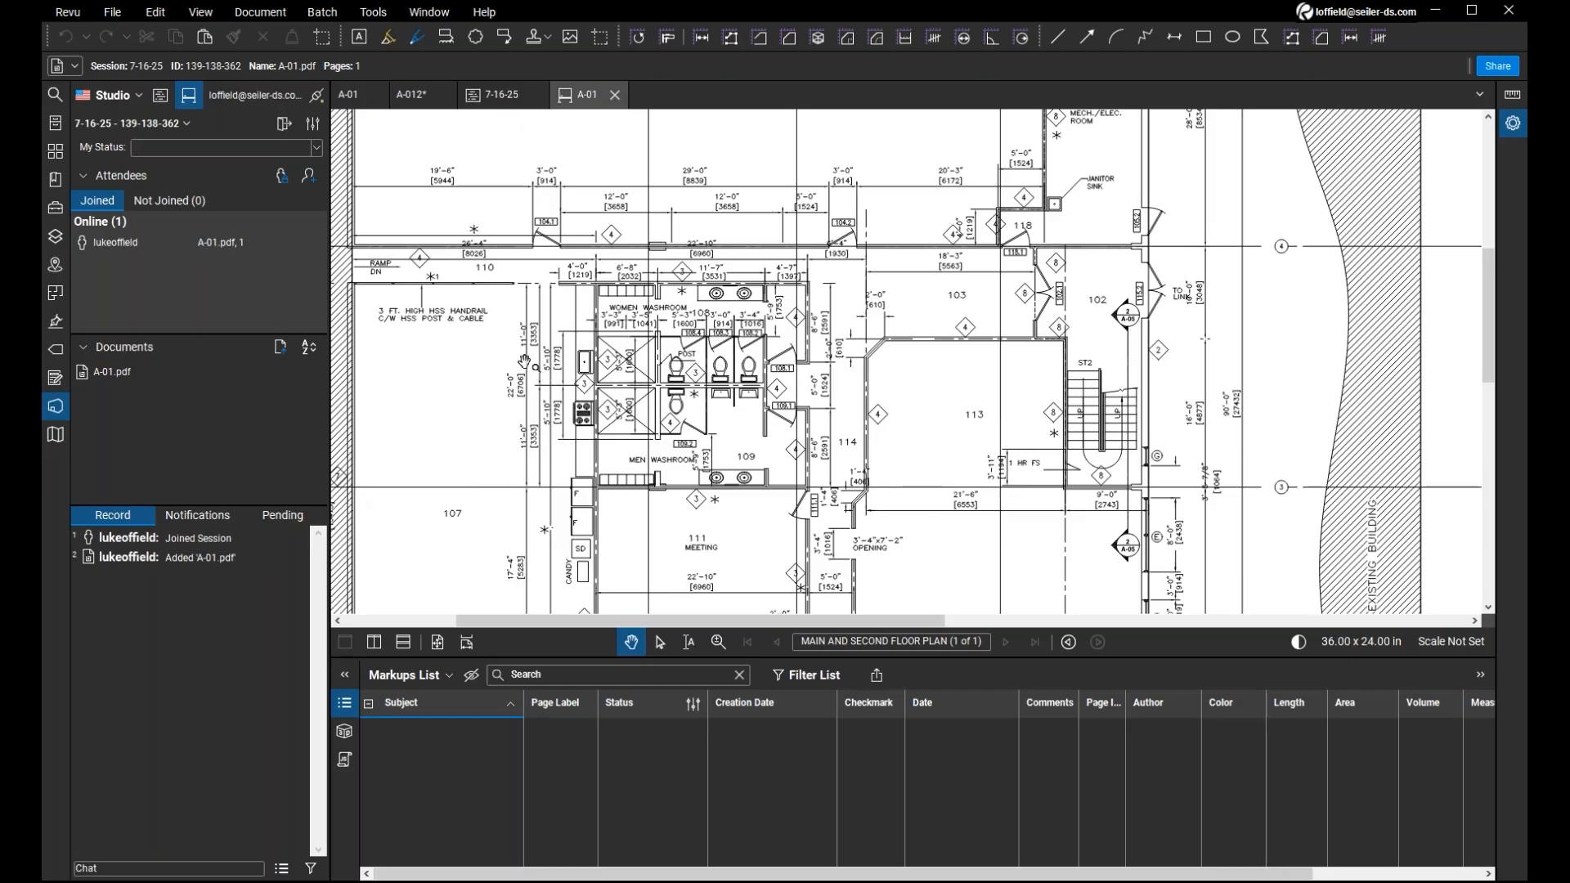
pyautogui.scroll(-1, 497, 367)
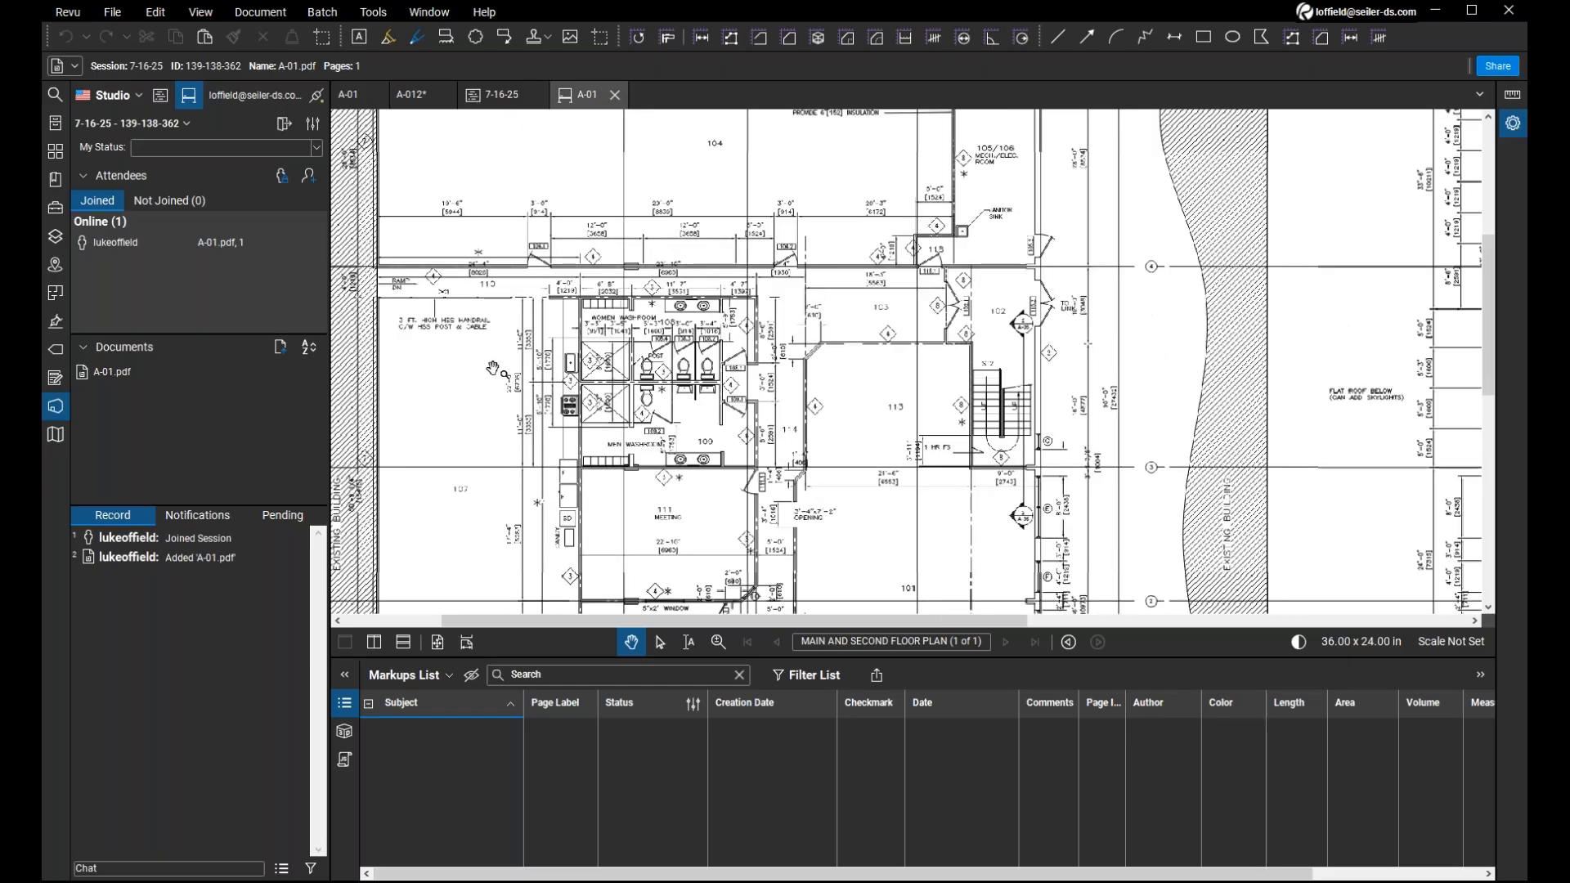
pyautogui.scroll(-1, 493, 369)
pyautogui.moveTo(497, 357); pyautogui.dragTo(552, 398)
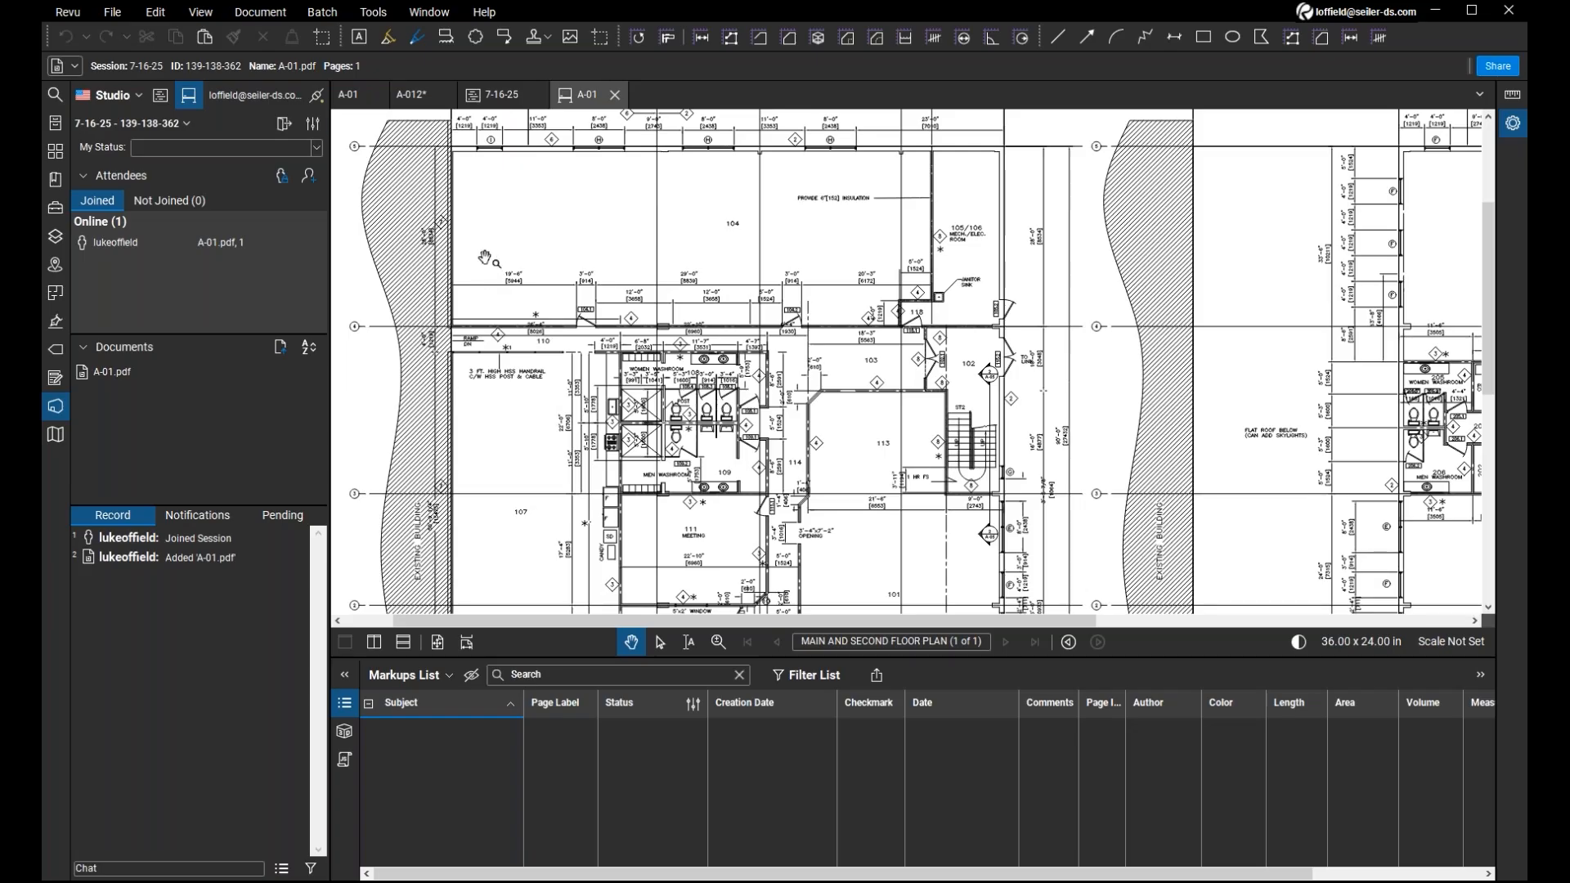
# Try enabling expiration in the general settings of the 7-16-25 Session, and discard the change.
pyautogui.press('ctrl')
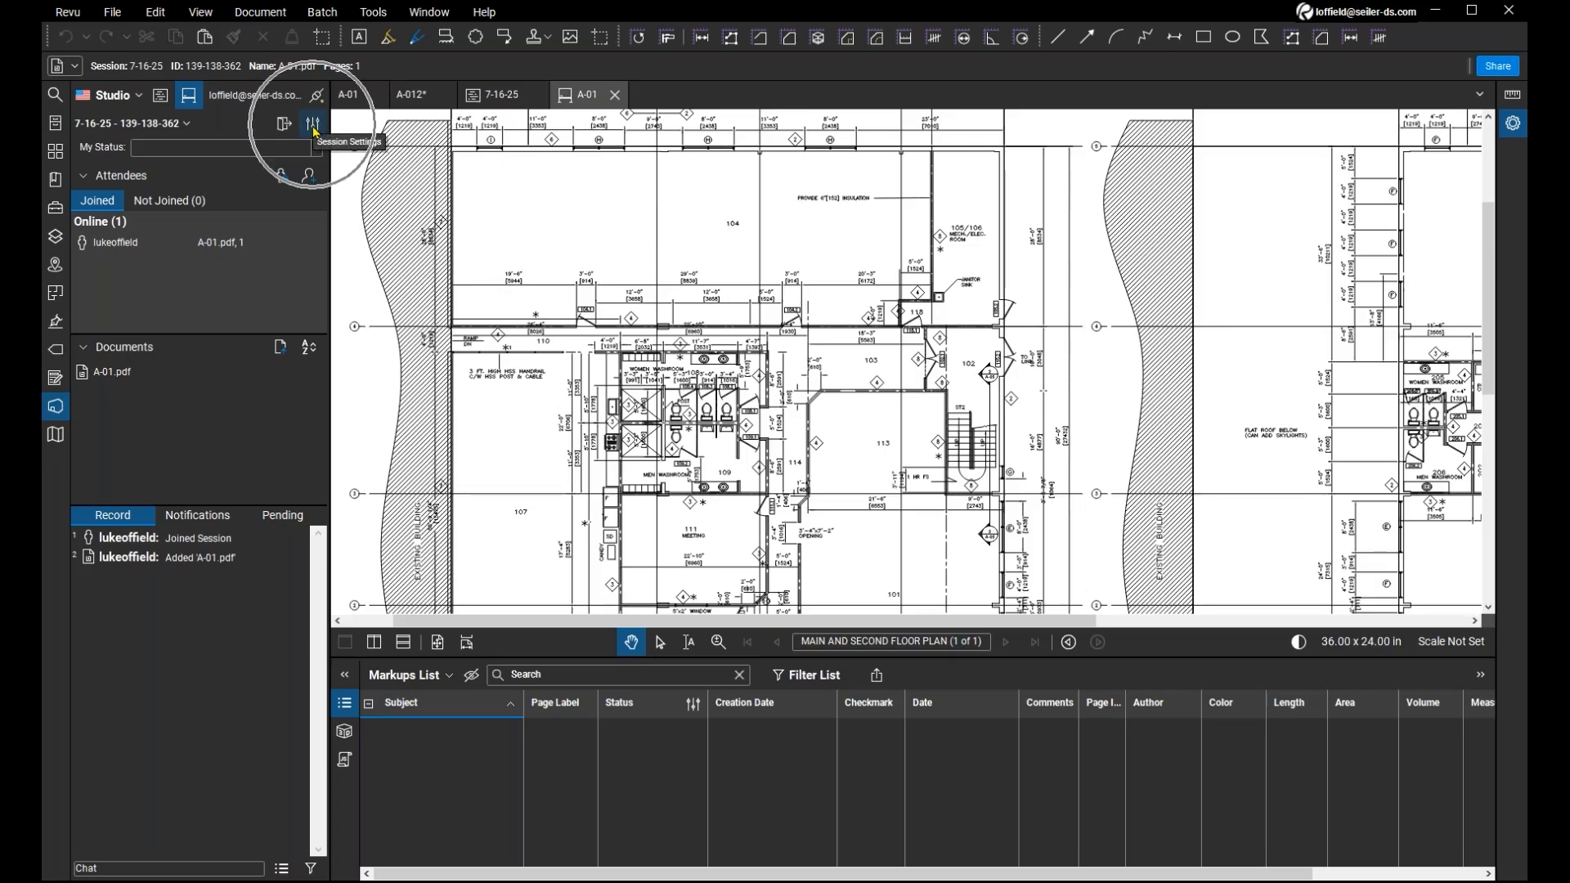
pyautogui.click(312, 125)
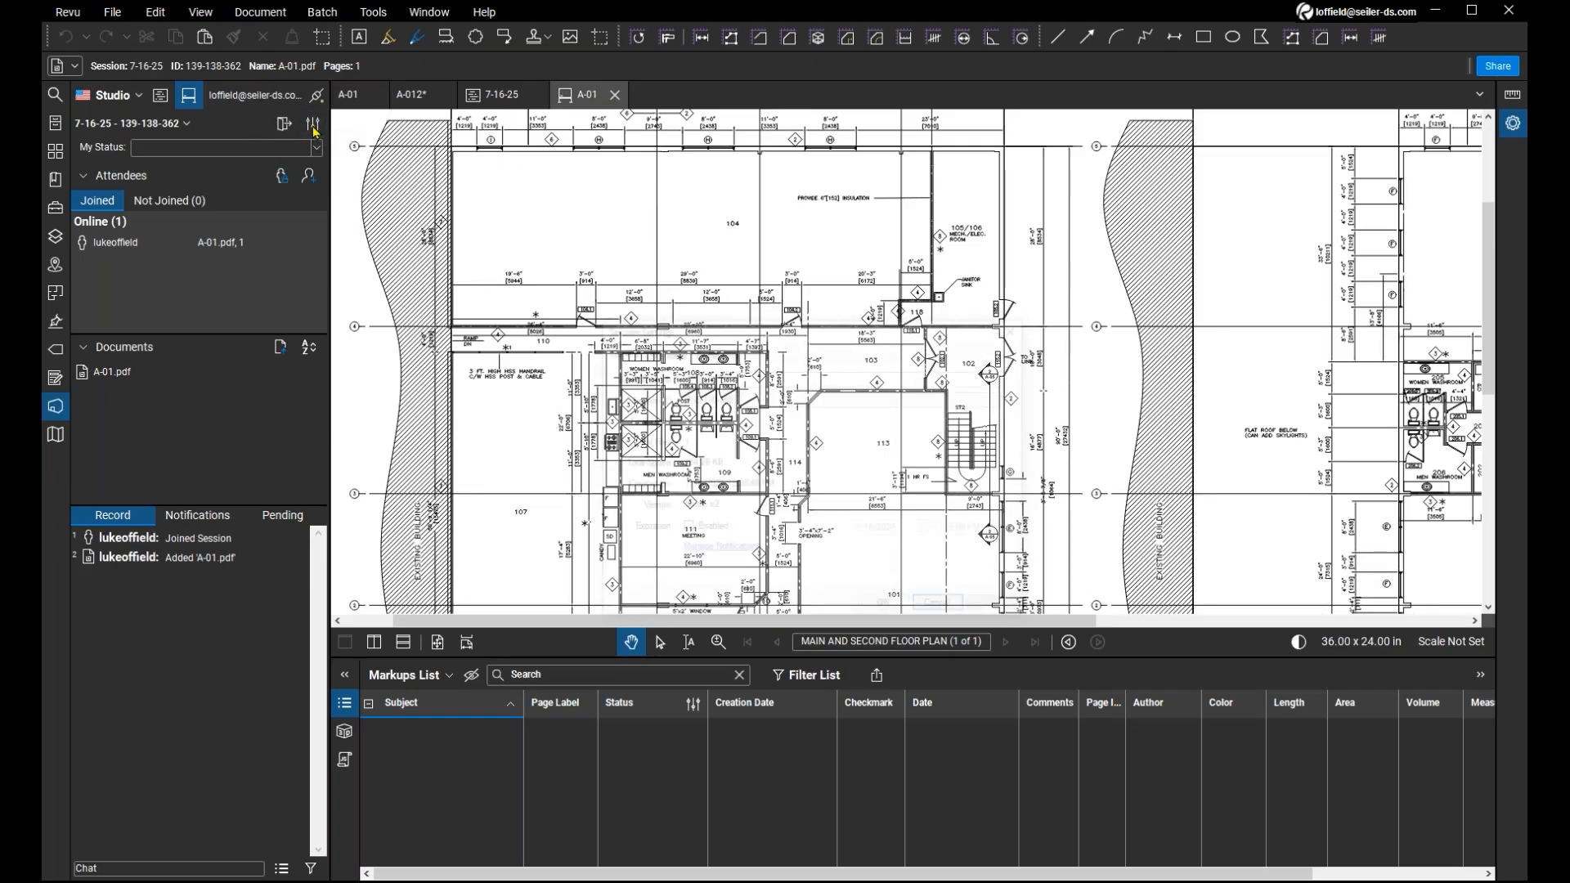
pyautogui.press('ctrl')
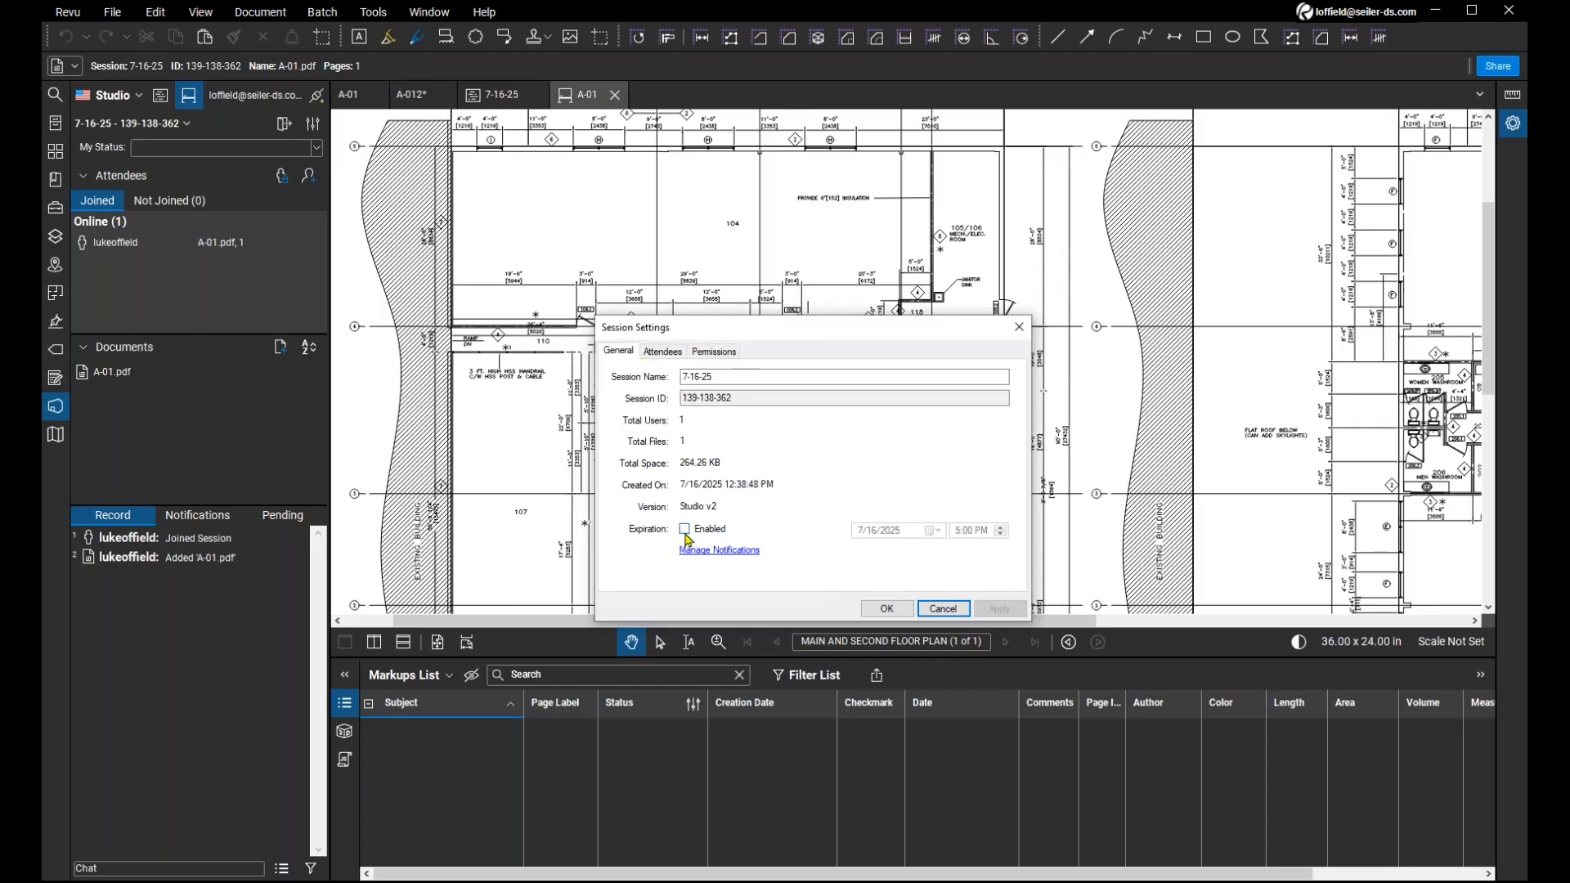
pyautogui.press('ctrl')
pyautogui.click(685, 529)
pyautogui.press('ctrl')
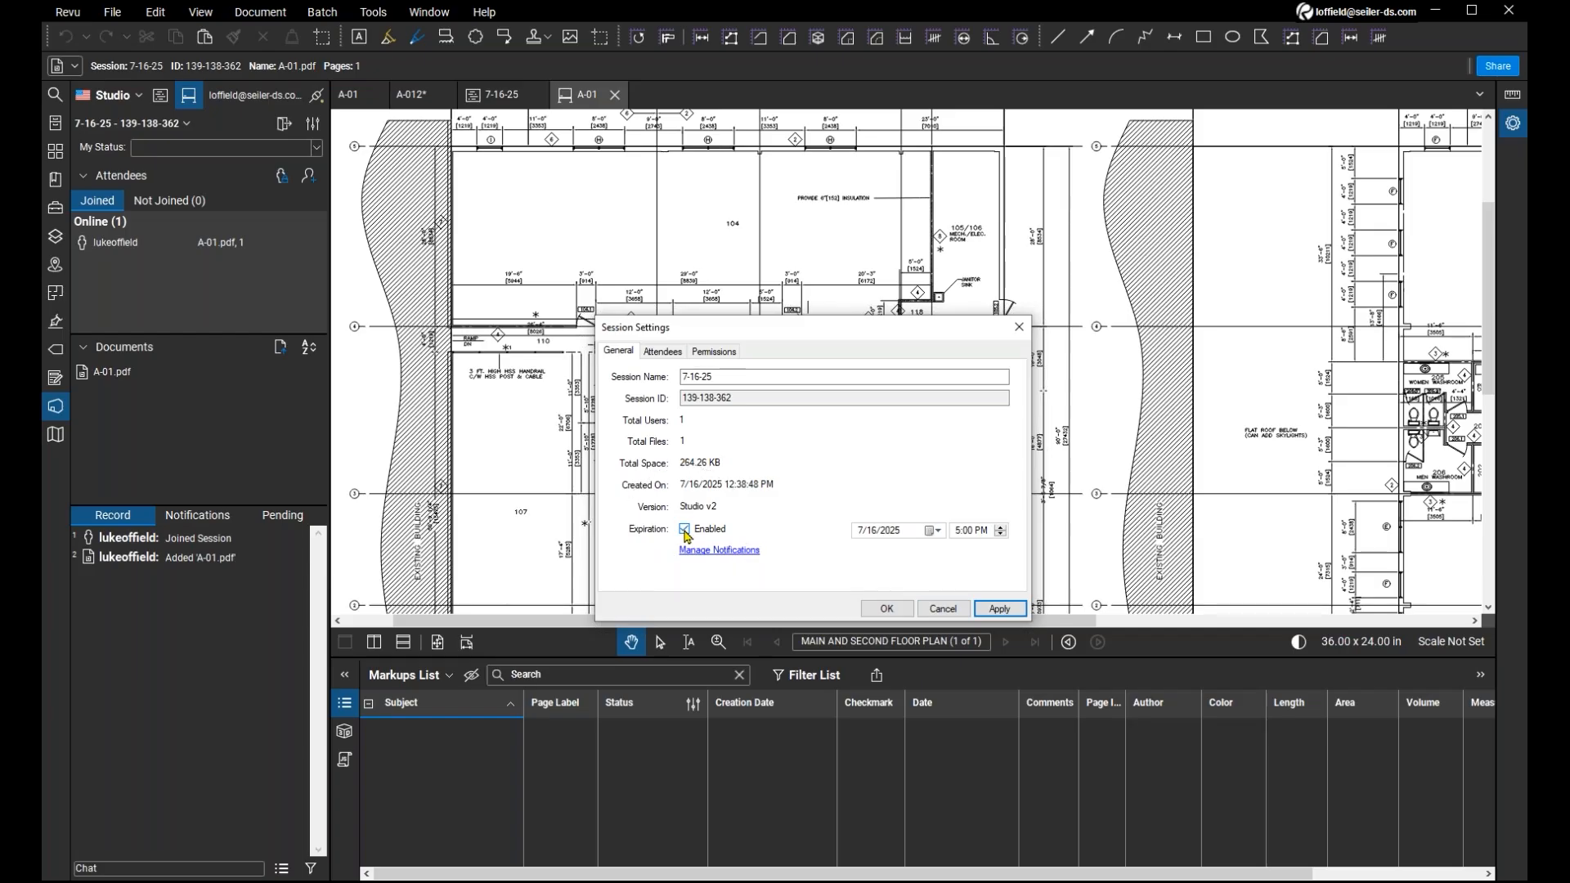
pyautogui.press('ctrl')
pyautogui.press('ctrl')
pyautogui.click(942, 609)
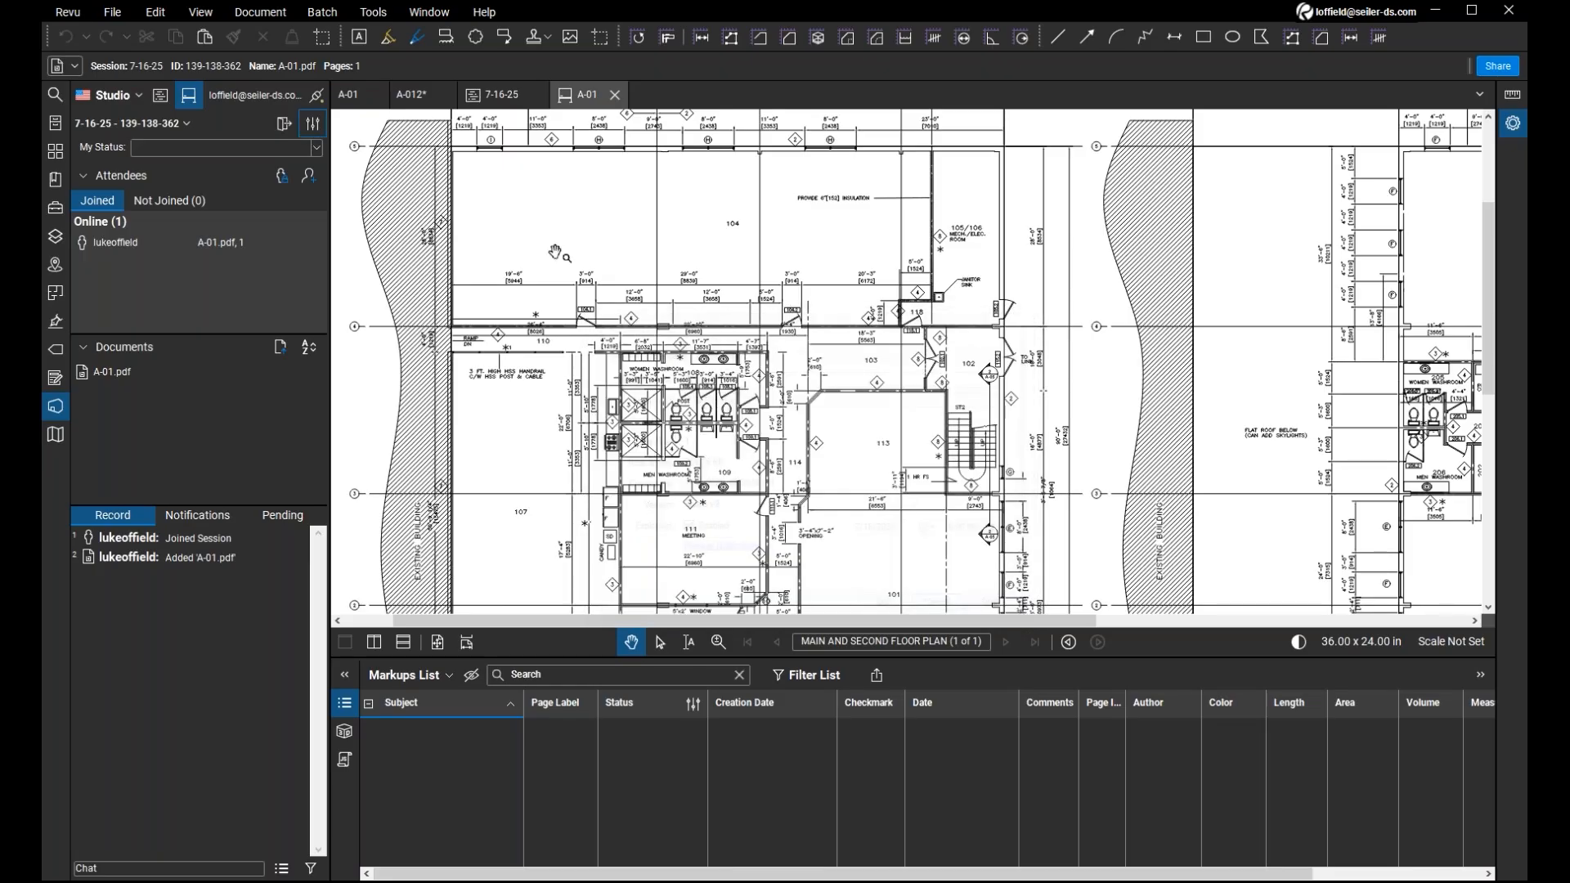
# Close the Session's A-01 drawing and select A-01.pdf in the project's PDFS folder.
pyautogui.scroll(-1, 556, 254)
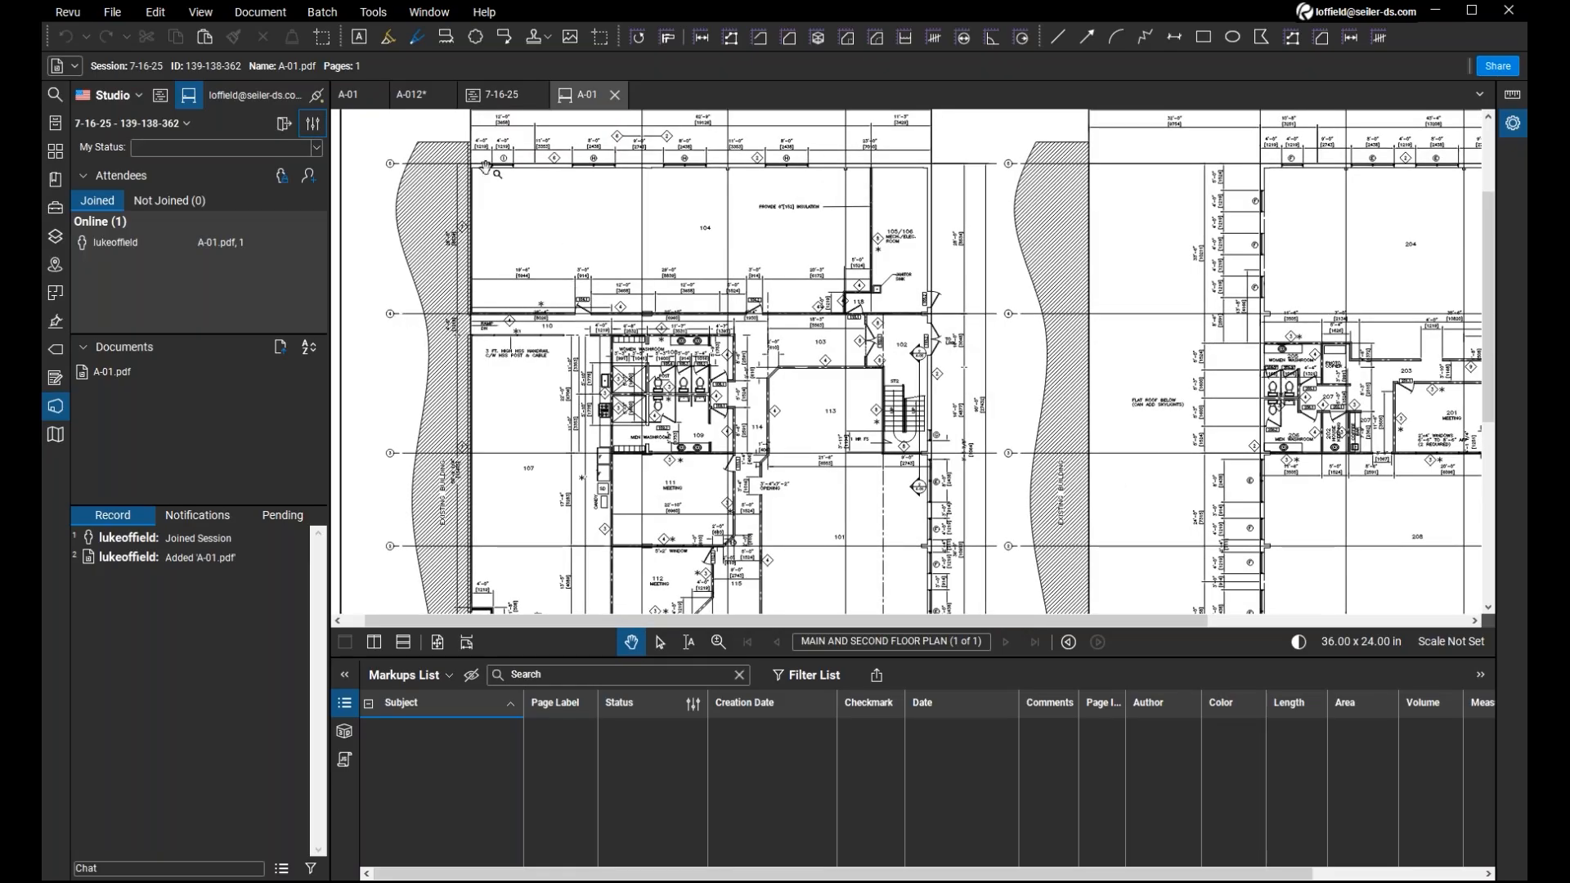
pyautogui.click(616, 96)
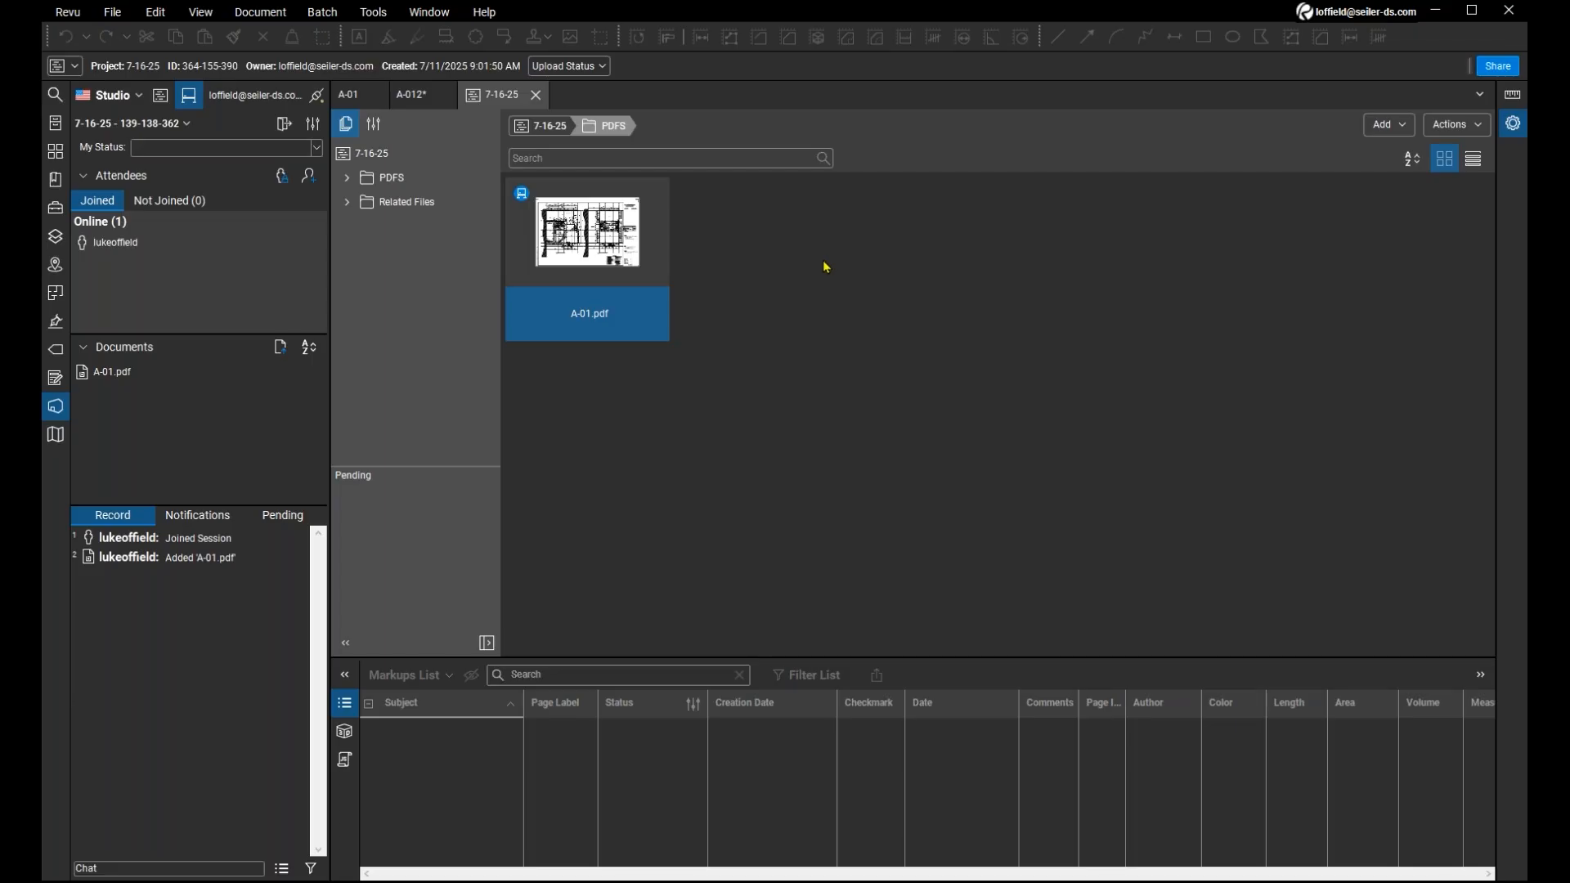
pyautogui.click(601, 249)
# Look over the Office documents and image in the project's Related Files folder, and return to the project's top level.
pyautogui.click(552, 129)
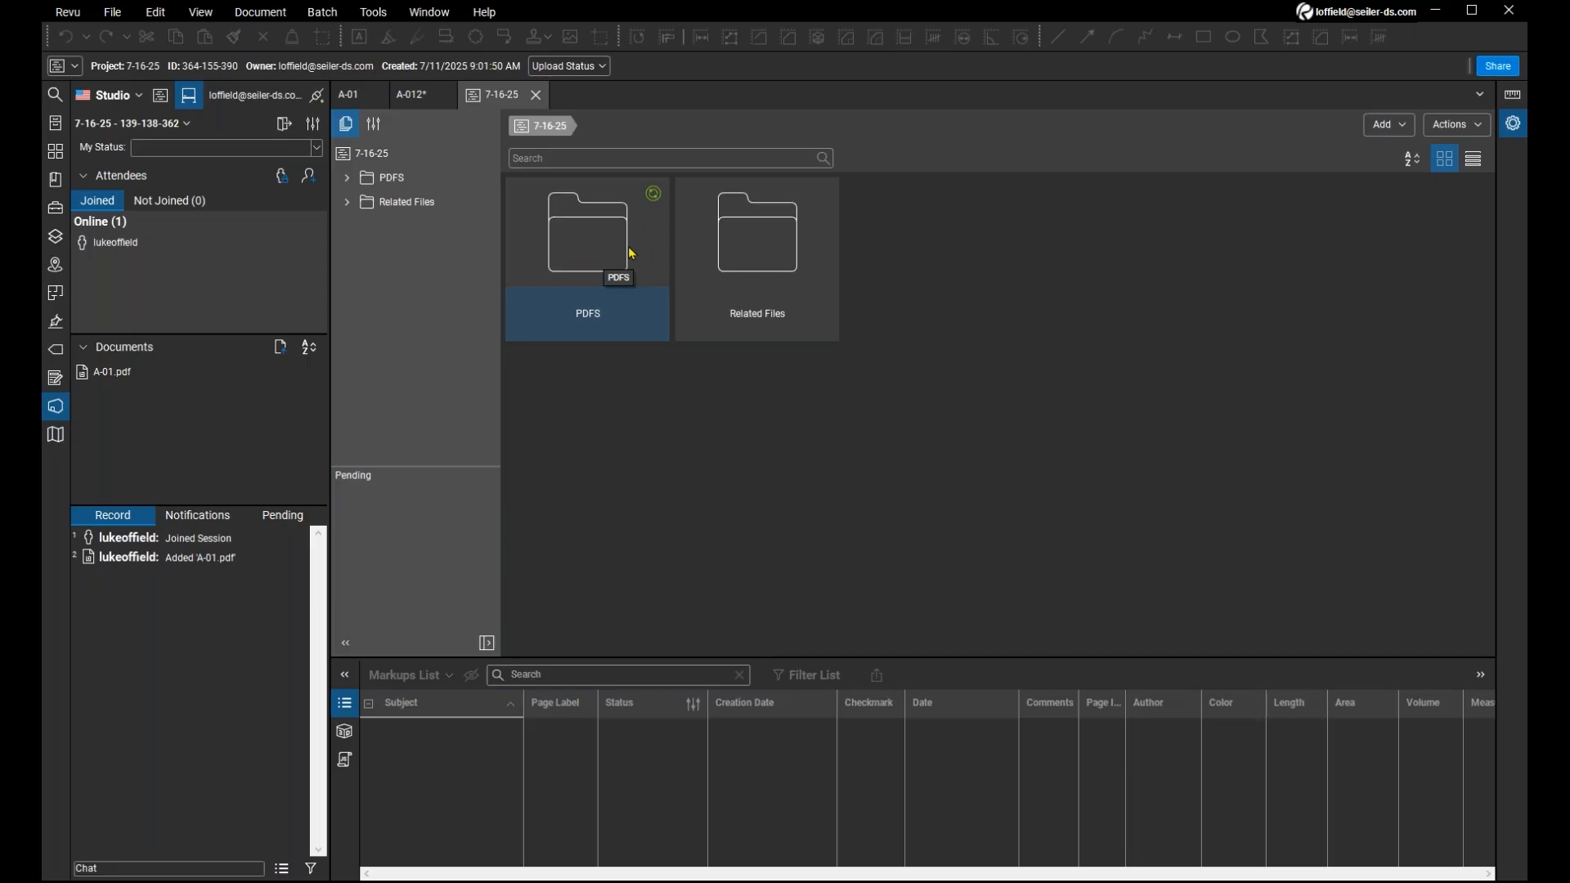
pyautogui.doubleClick(773, 249)
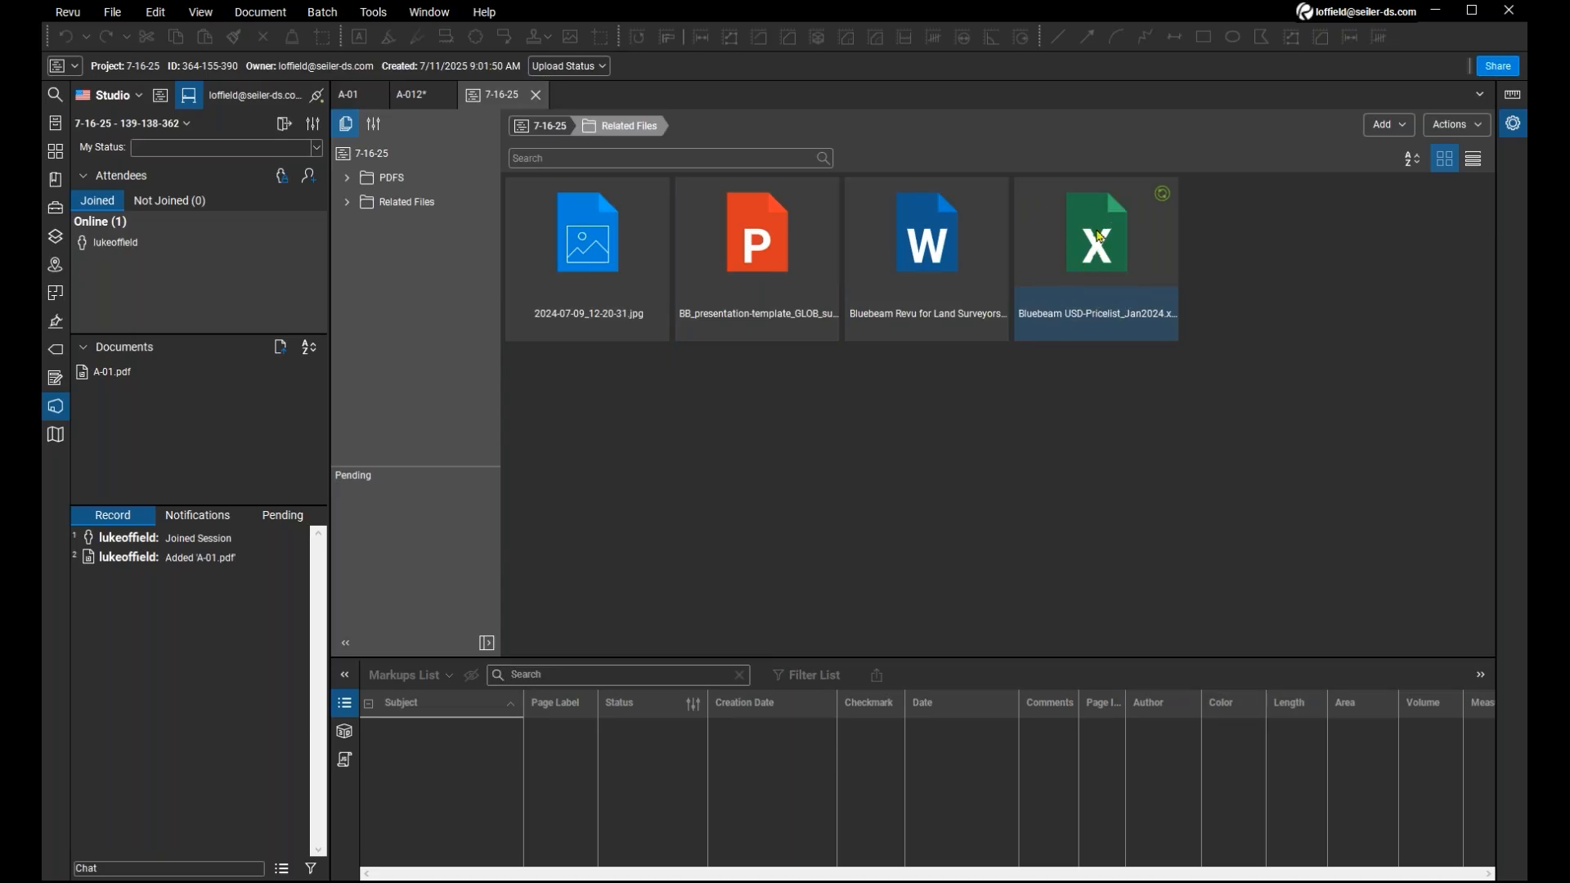
pyautogui.click(932, 275)
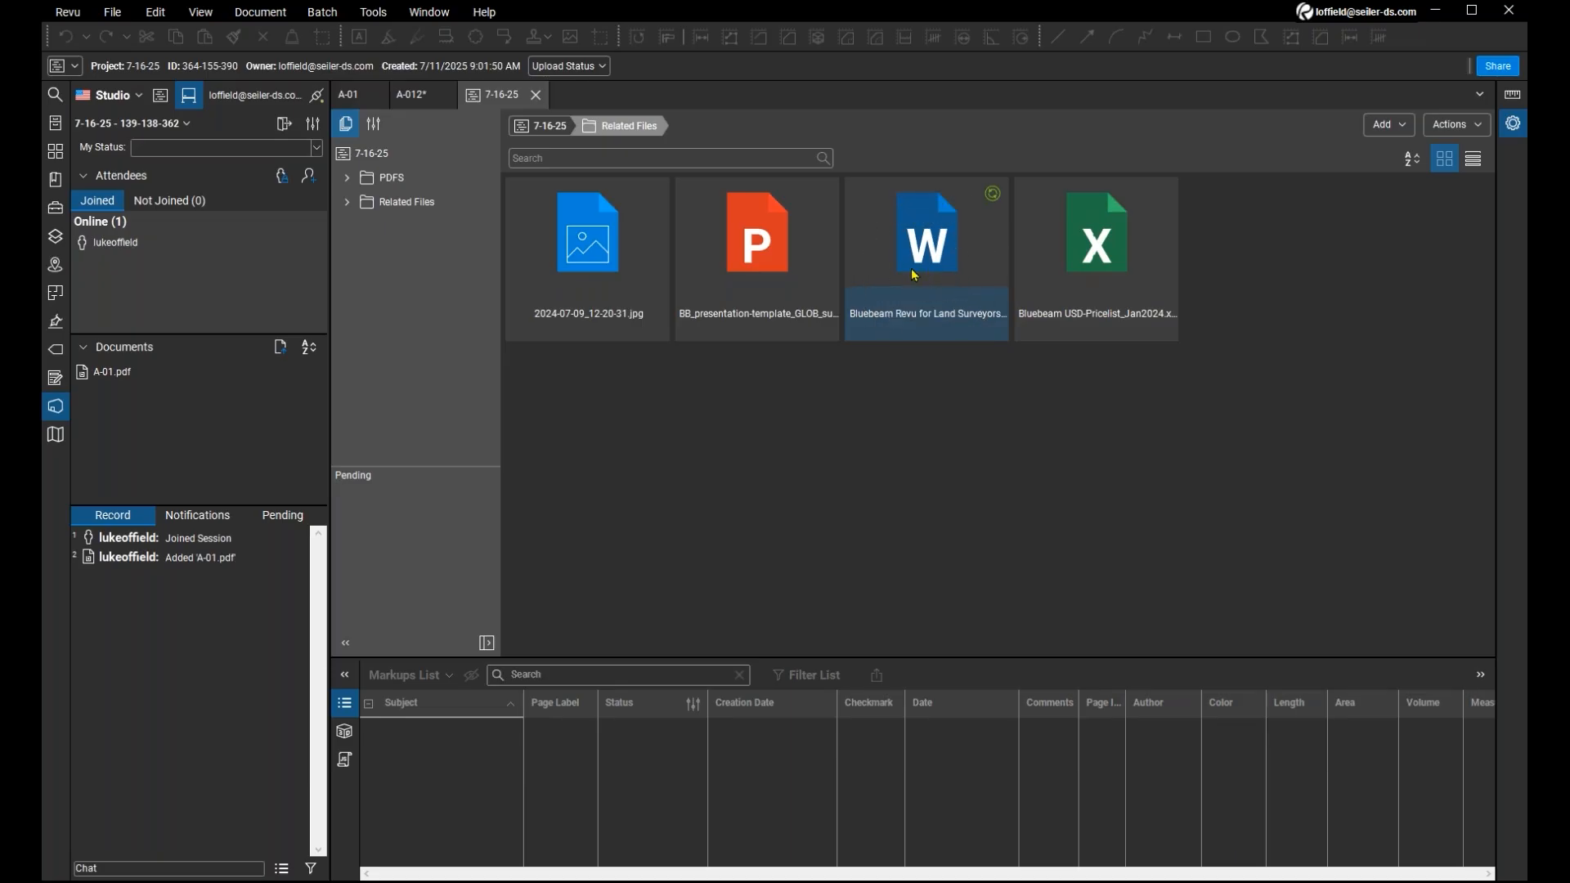
pyautogui.click(545, 127)
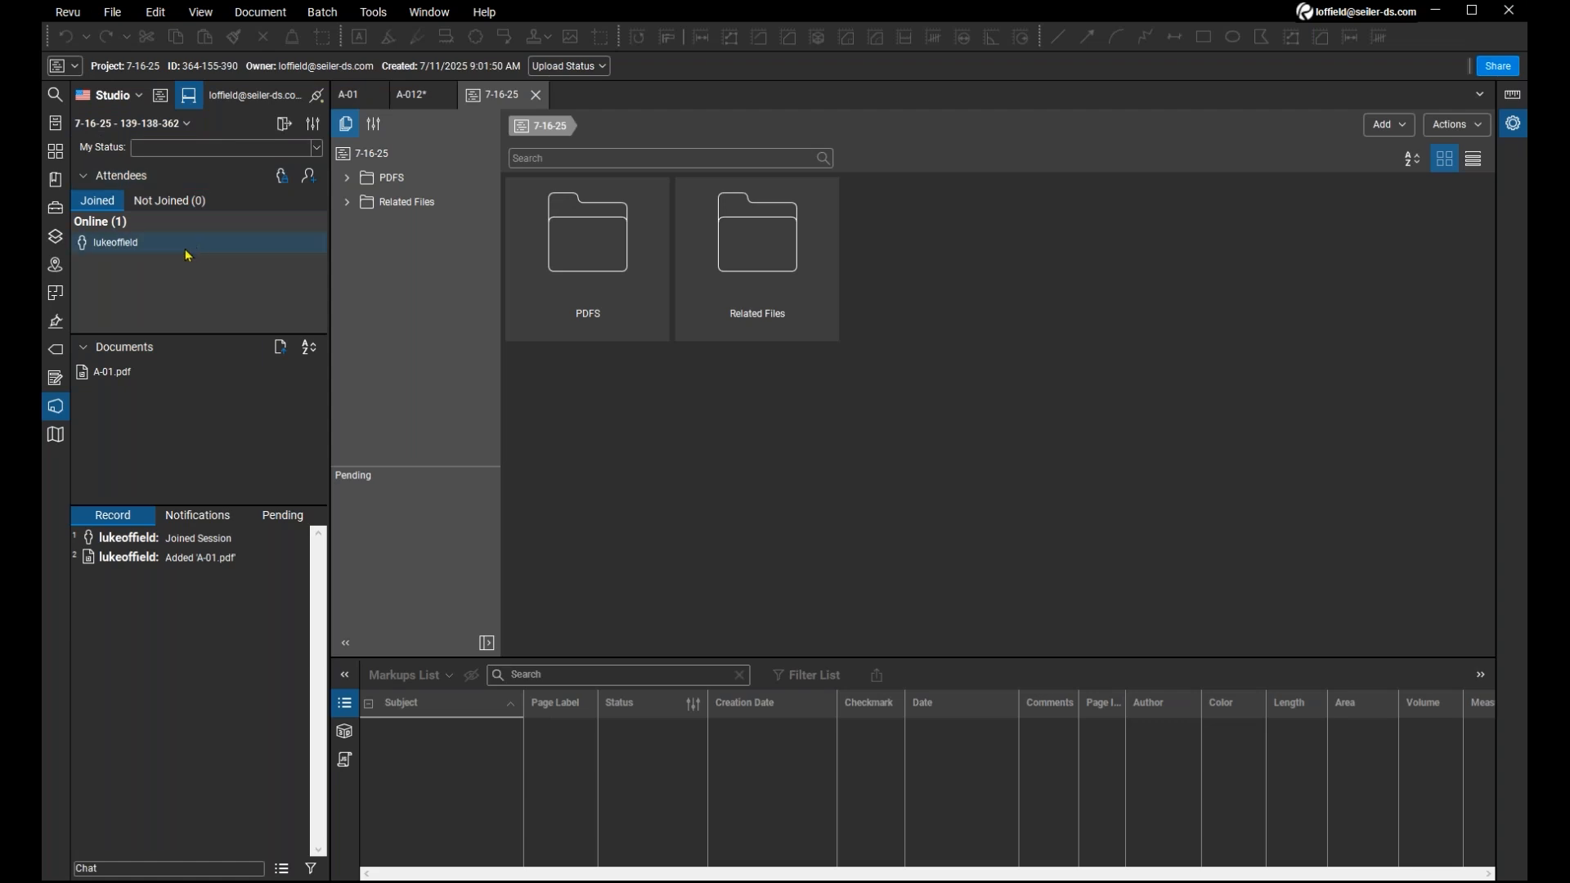
# Display the markup, save and report options for finishing the 7-16-25 Session, and close them without finishing it.
pyautogui.click(187, 124)
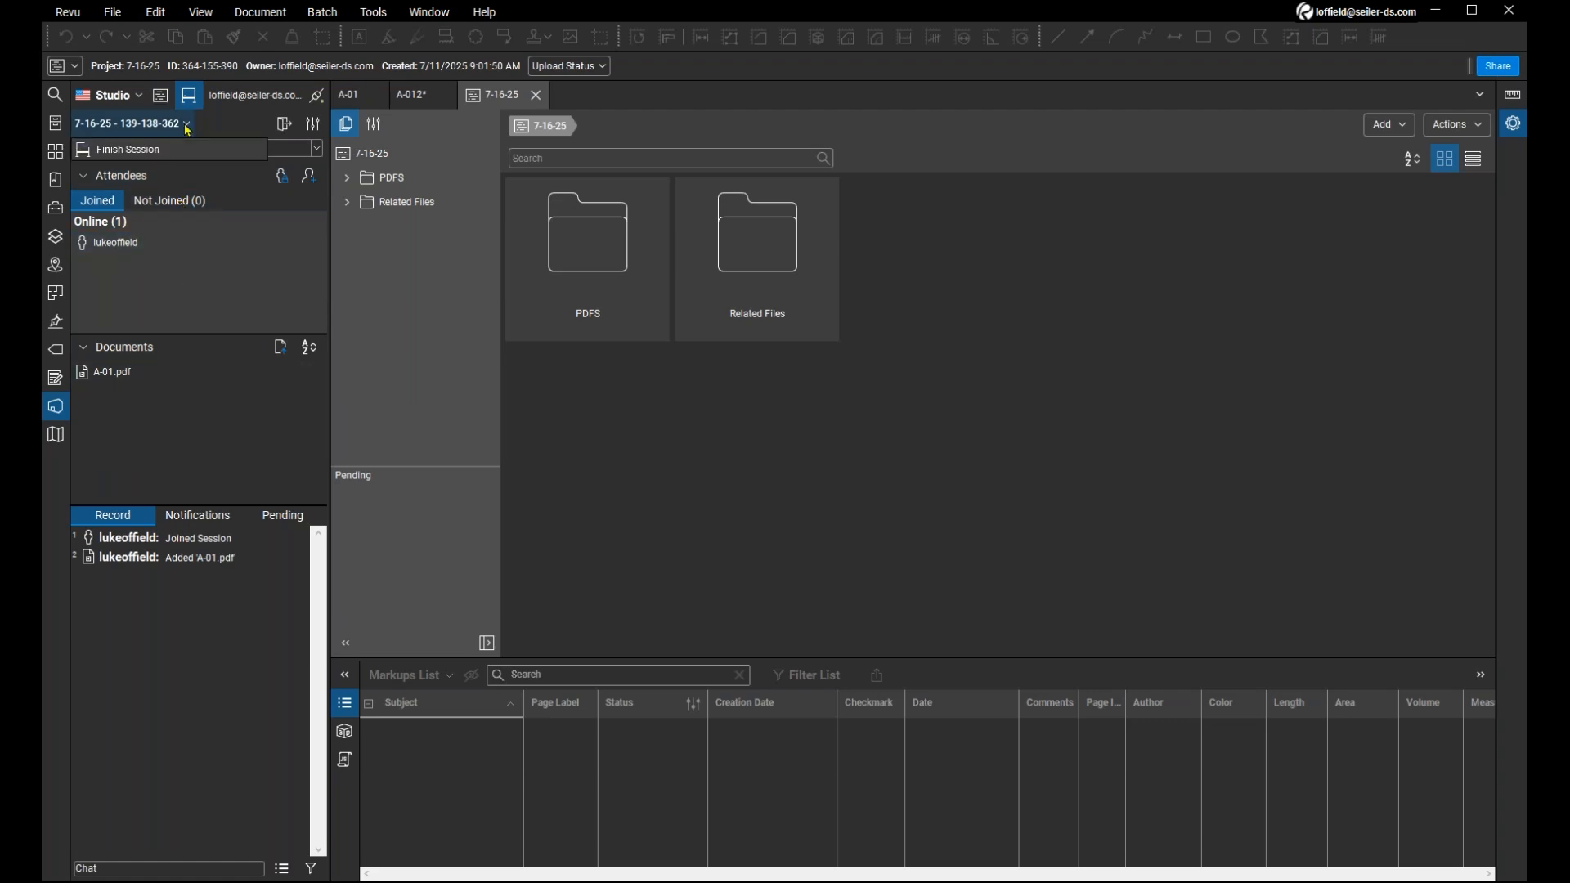
pyautogui.click(158, 155)
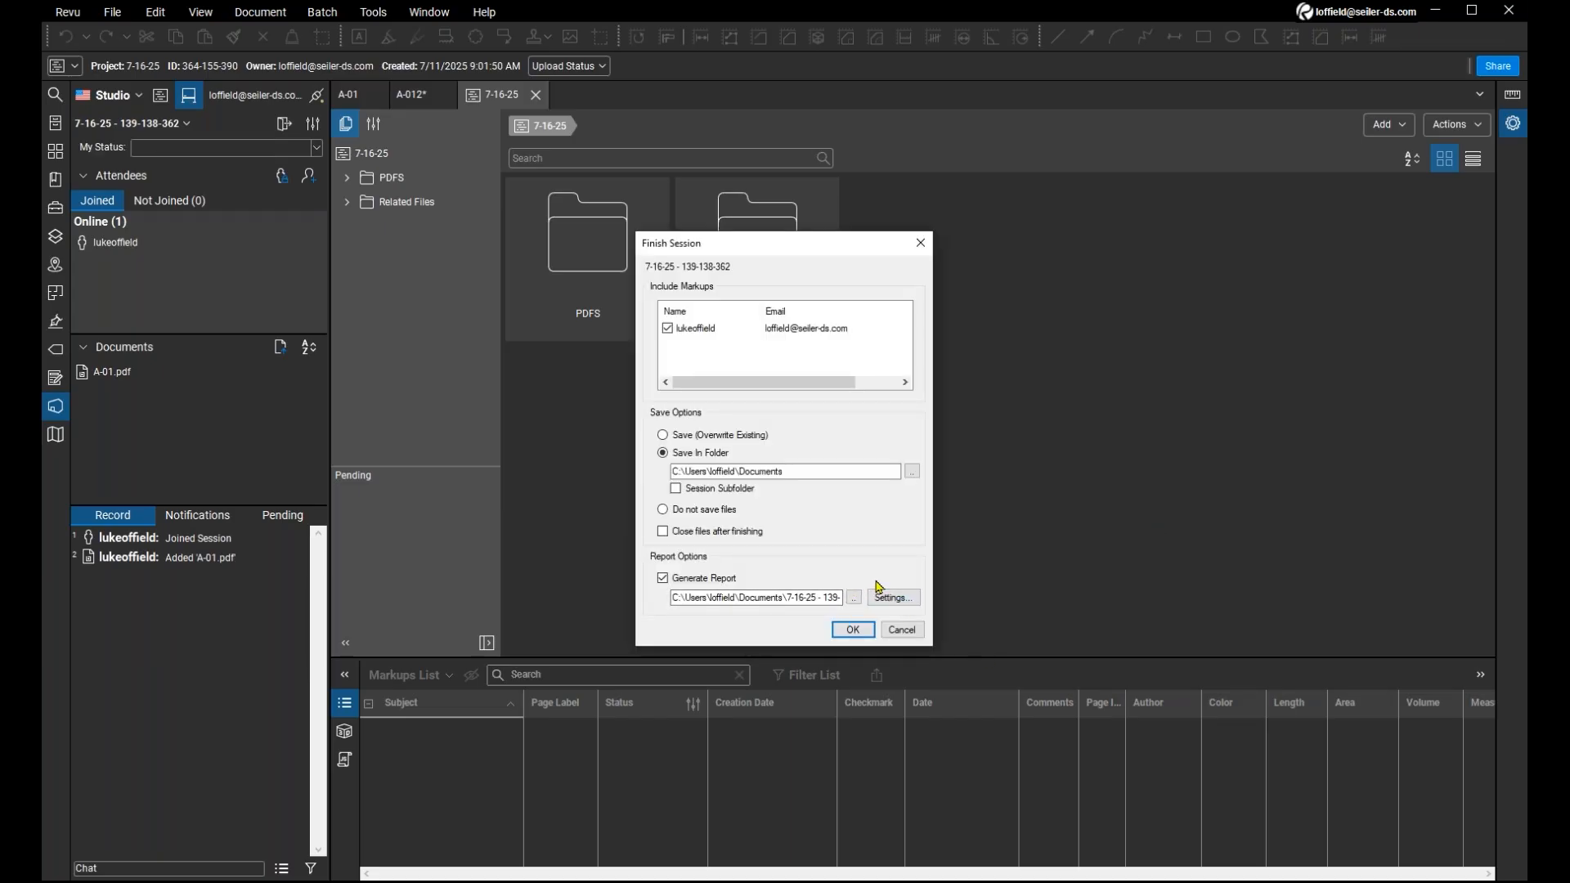
pyautogui.click(901, 631)
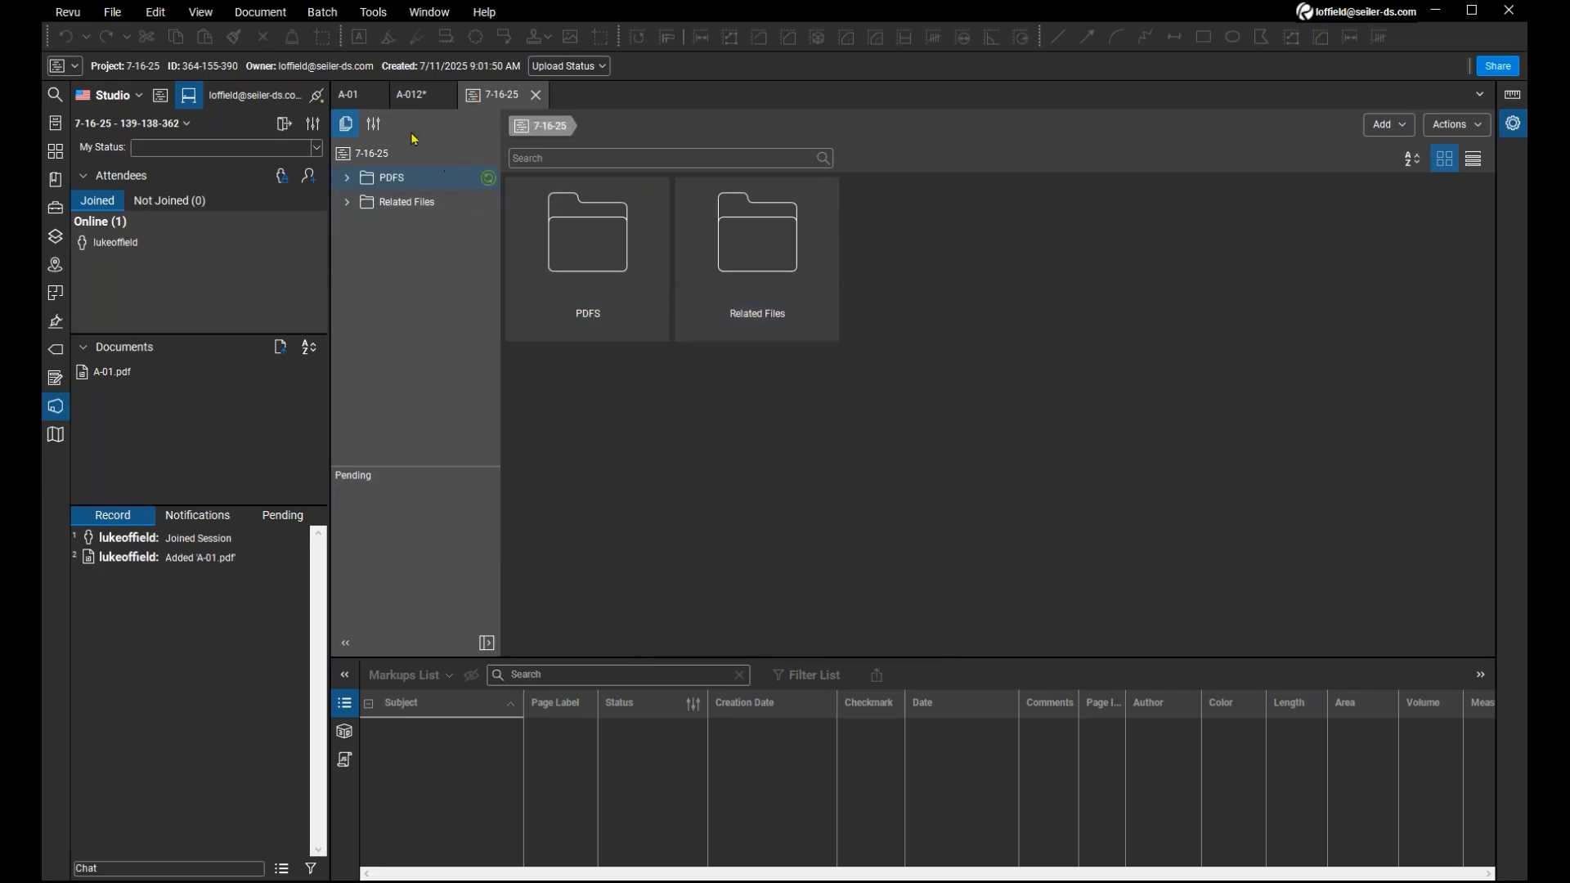
# Switch to the A-012 drawing and move the loose toilet snapshot in men's washroom 109 up to the stall wall.
pyautogui.click(417, 102)
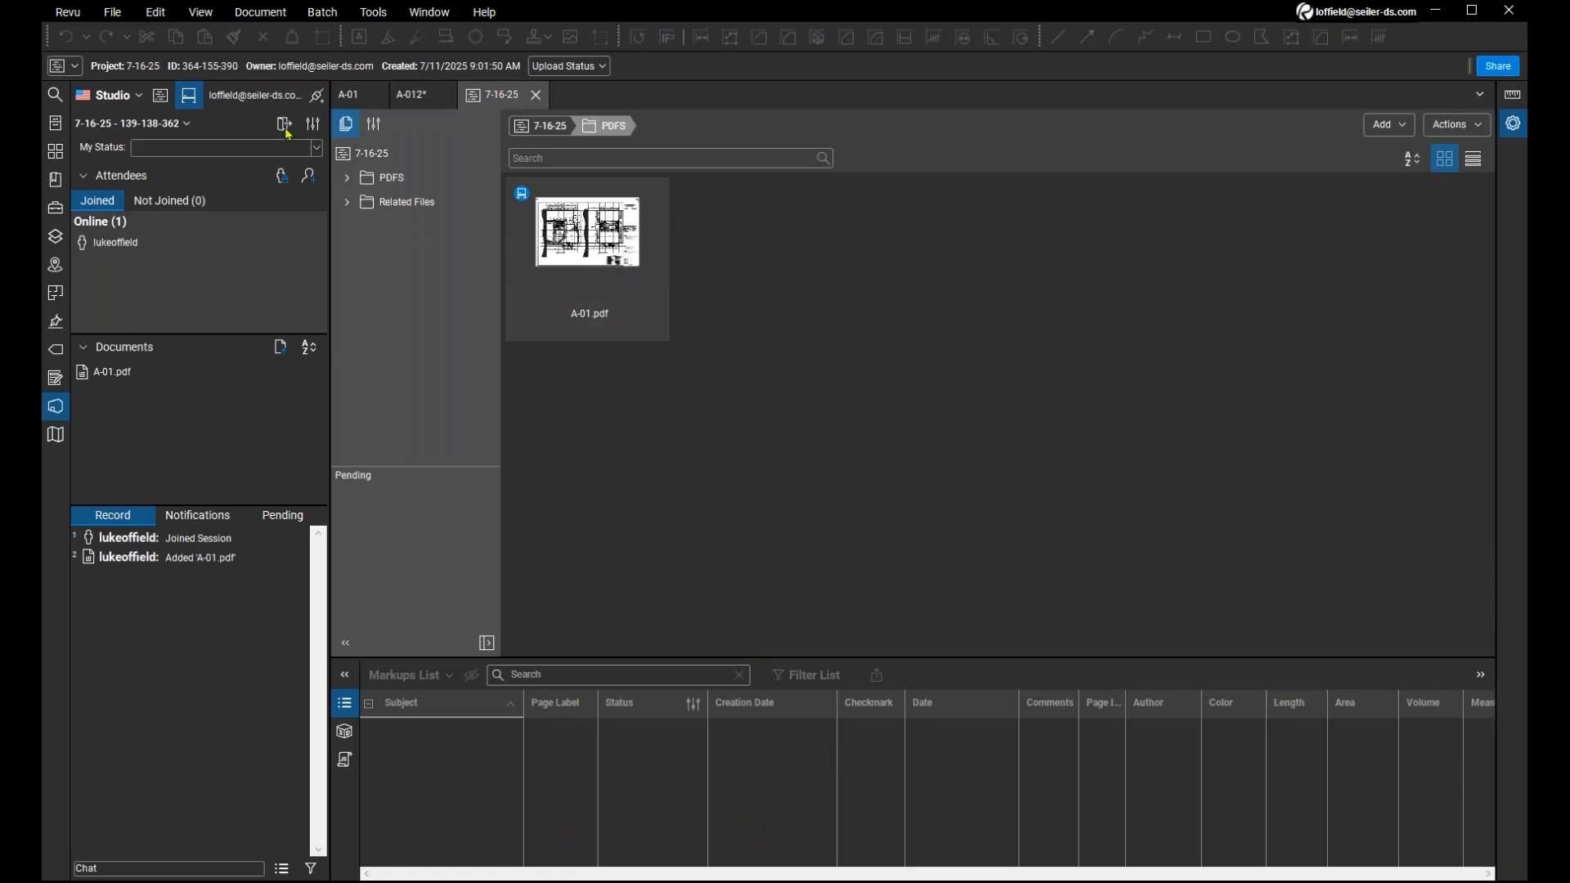
pyautogui.click(423, 104)
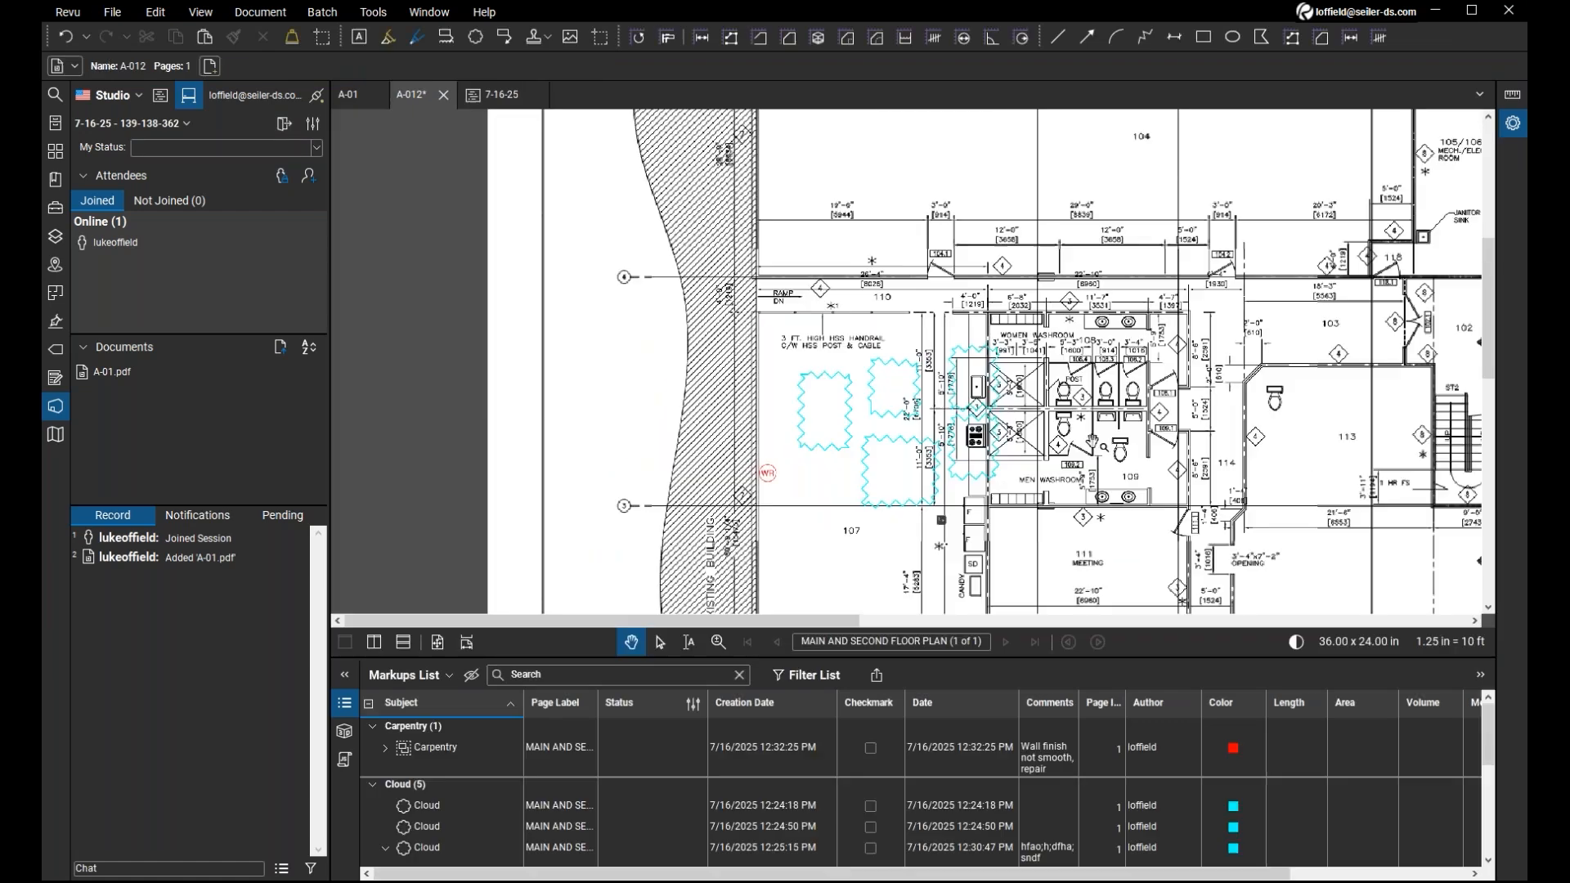
pyautogui.moveTo(1119, 453); pyautogui.dragTo(1119, 424)
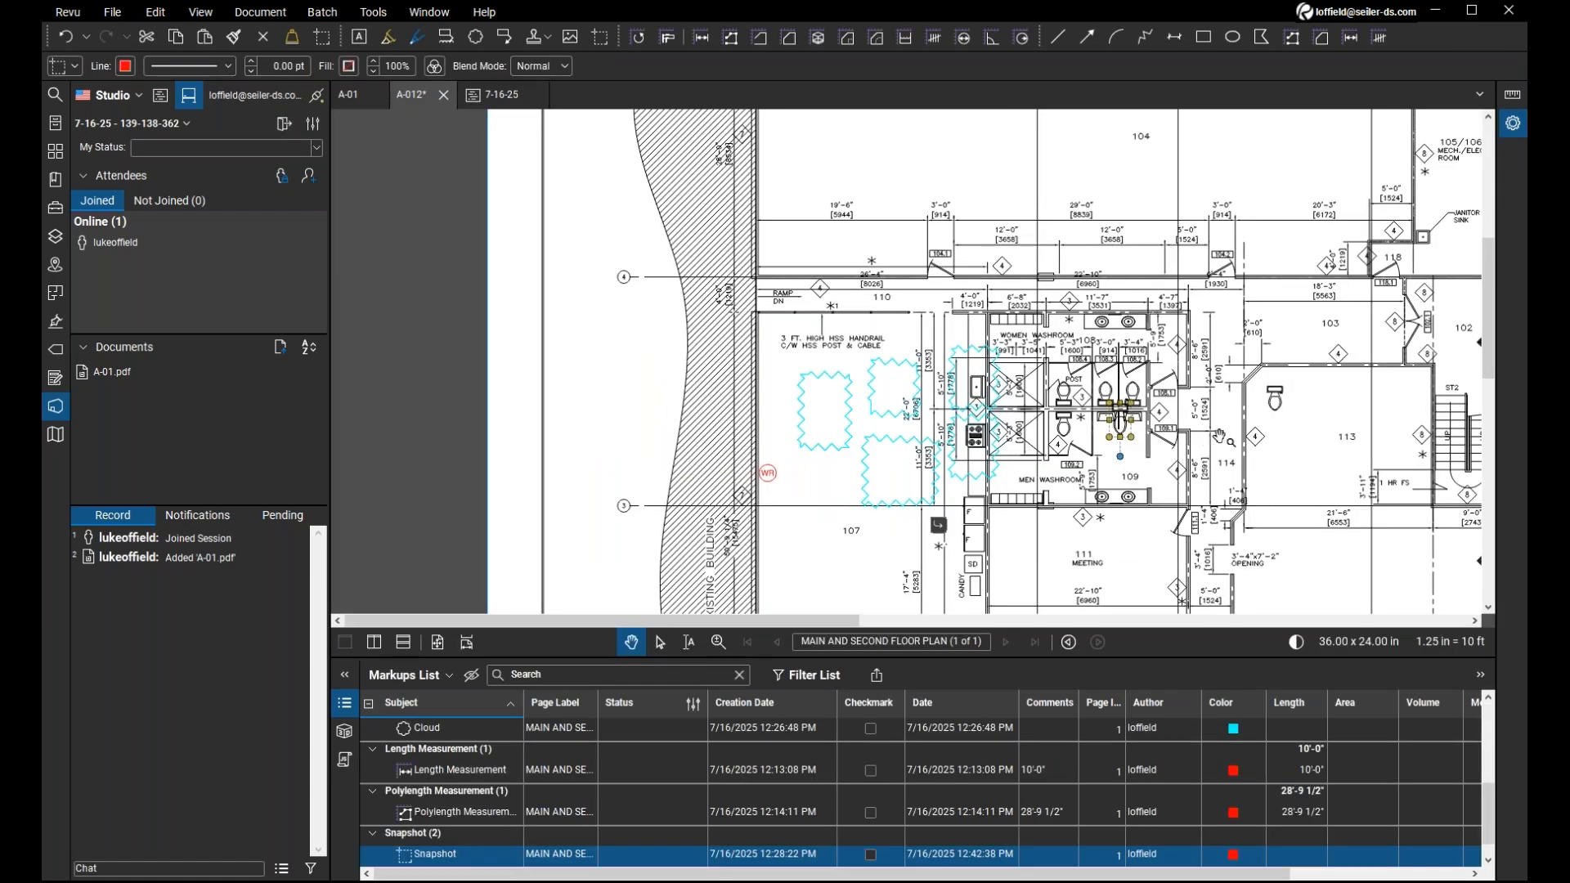
pyautogui.moveTo(1306, 458)
pyautogui.mouseDown()
pyautogui.moveTo(1142, 454)
pyautogui.moveTo(1093, 427)
pyautogui.mouseUp()
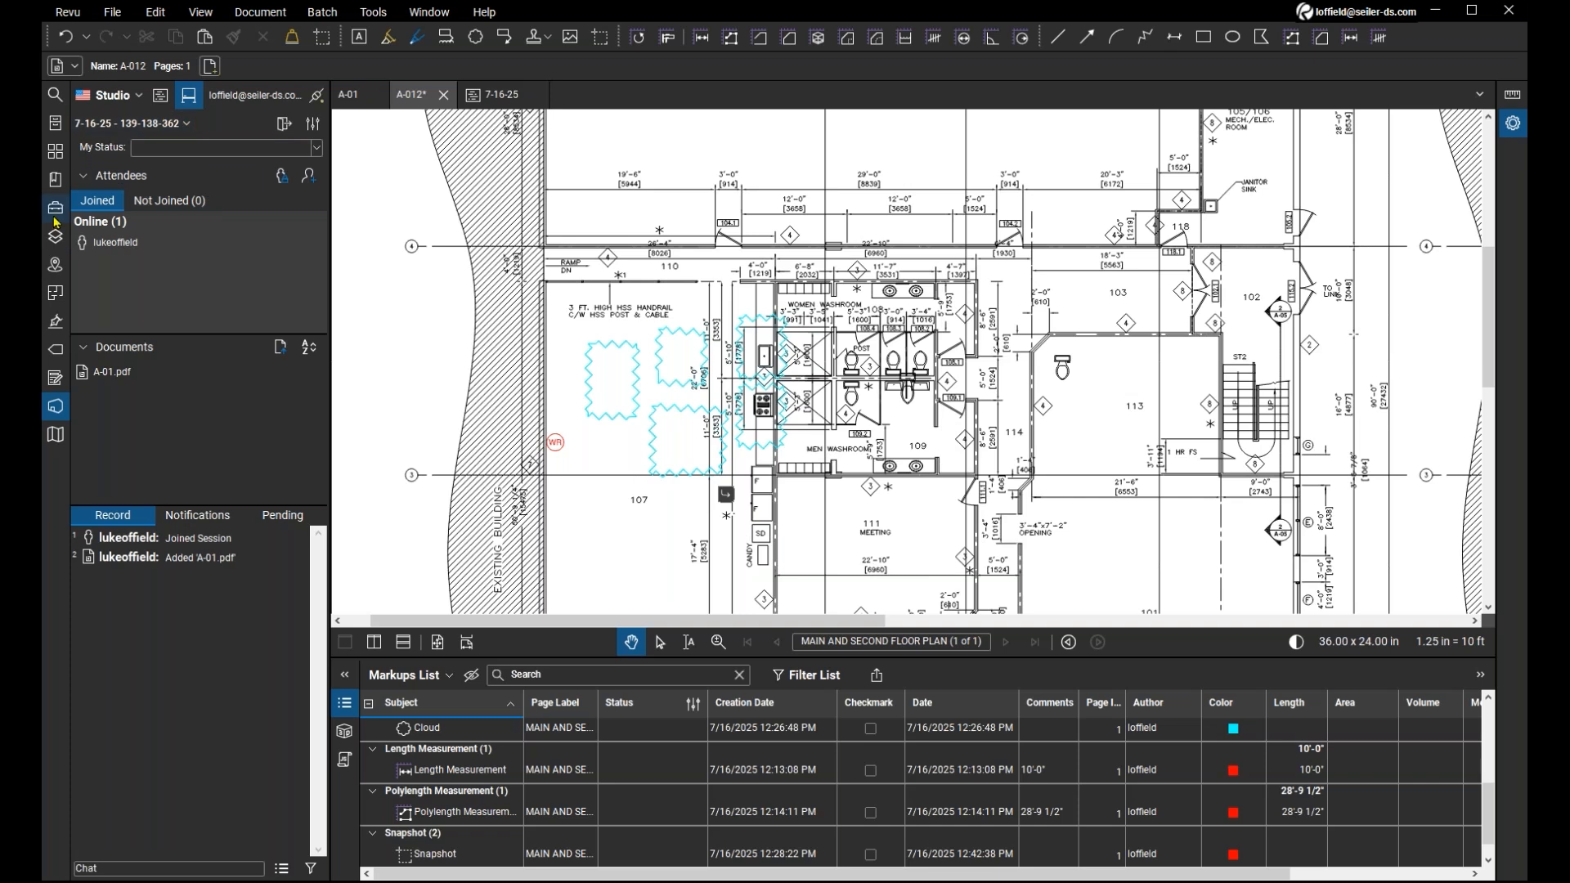
# Display the page thumbnails and look through the carpentry, cloud, measurement and snapshot entries in A-012's Markups List.
pyautogui.click(58, 160)
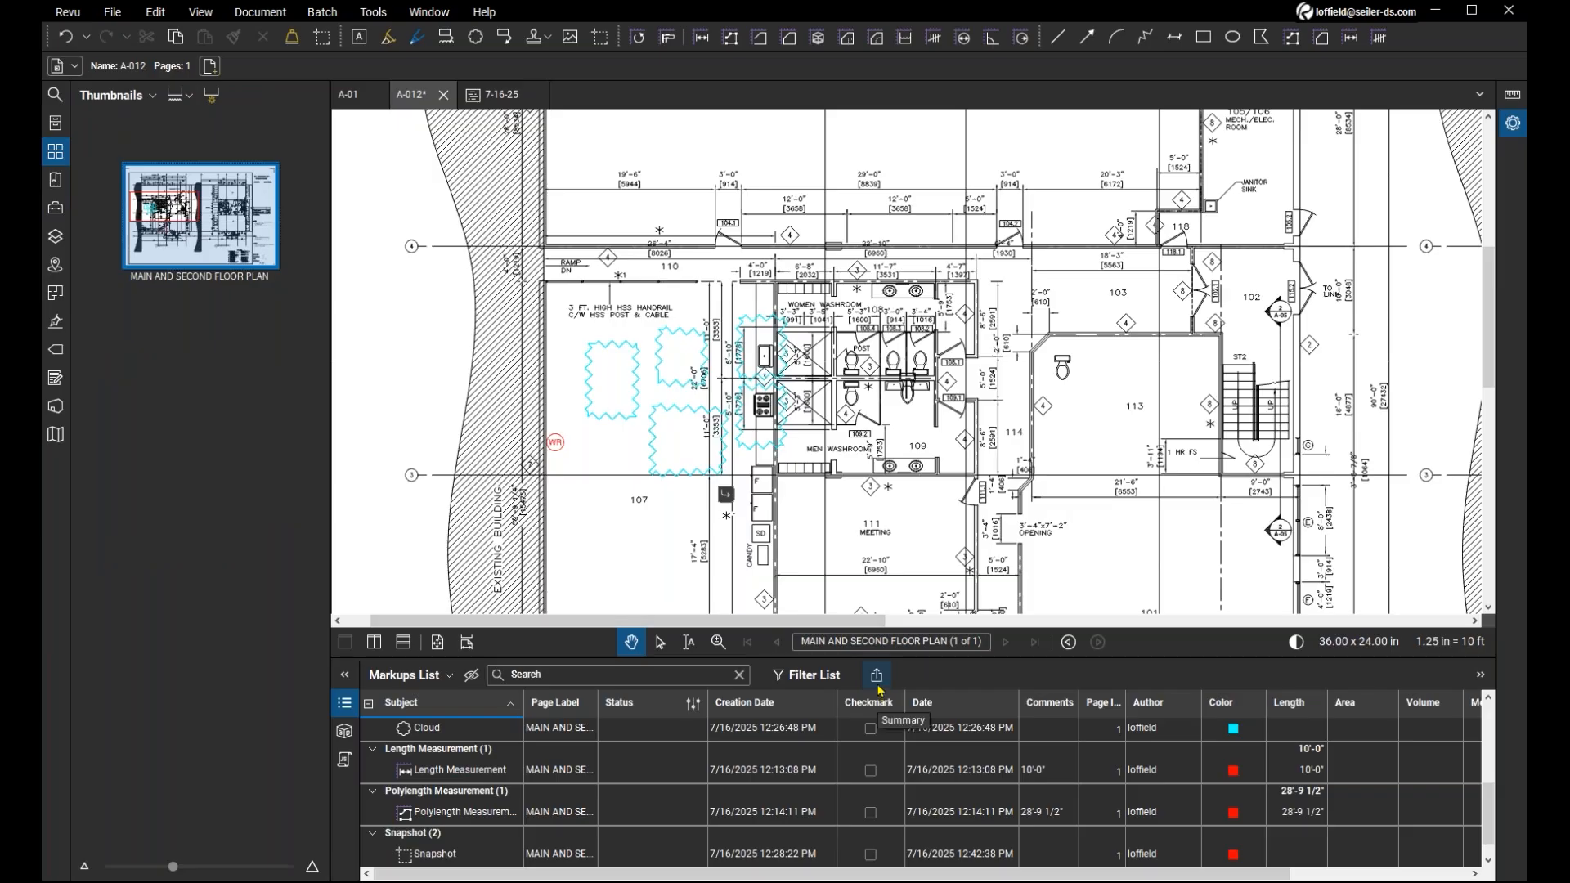
pyautogui.scroll(-1, 682, 777)
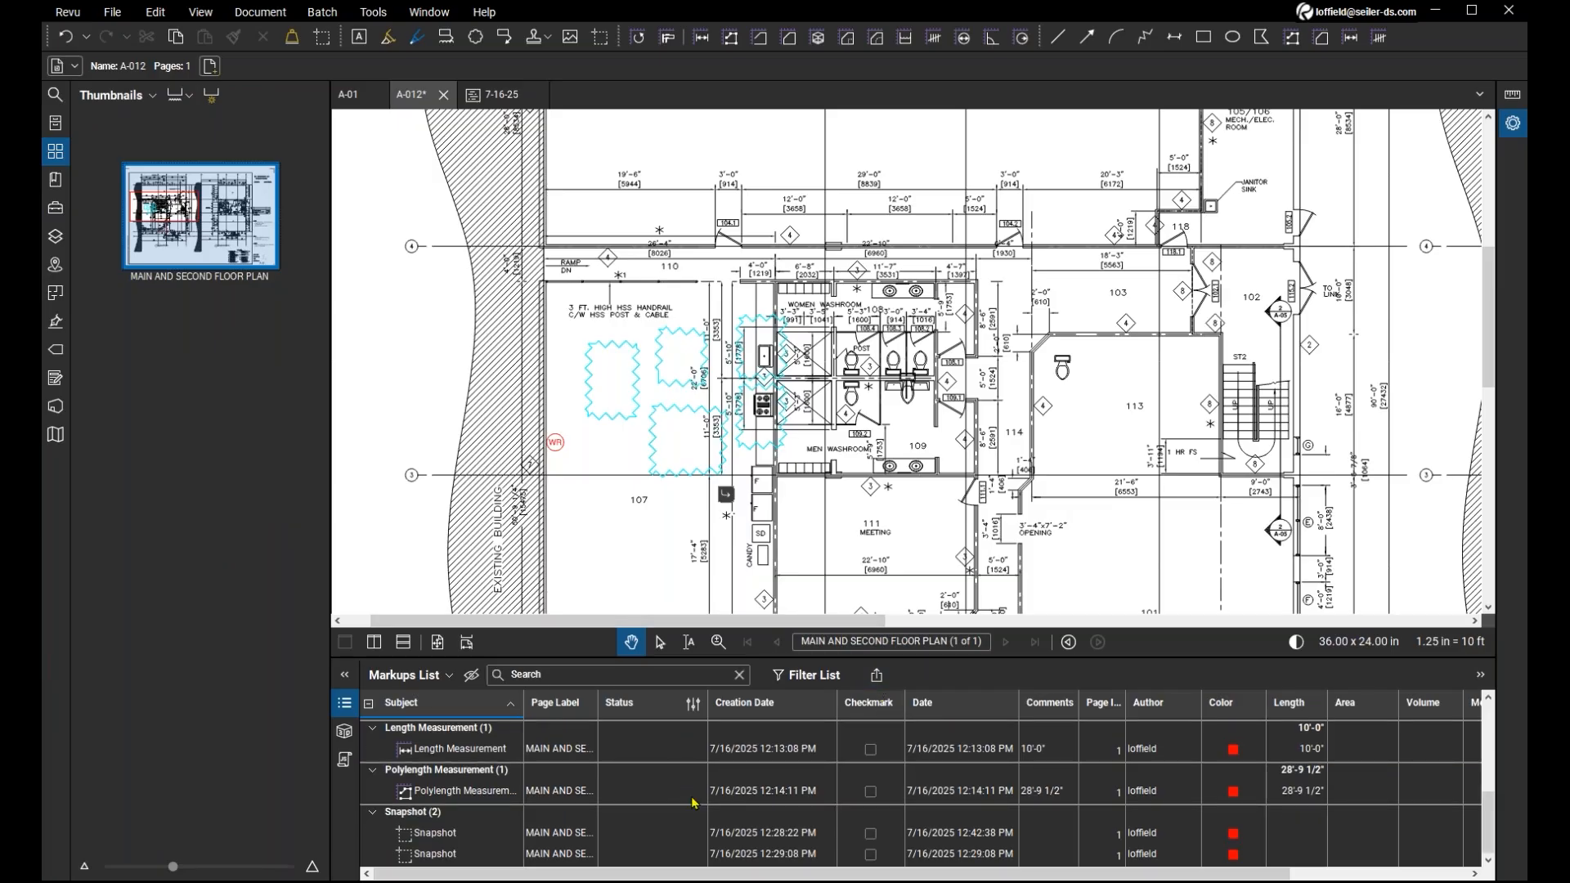
pyautogui.scroll(5, 694, 804)
pyautogui.scroll(-5, 705, 748)
pyautogui.scroll(5, 709, 754)
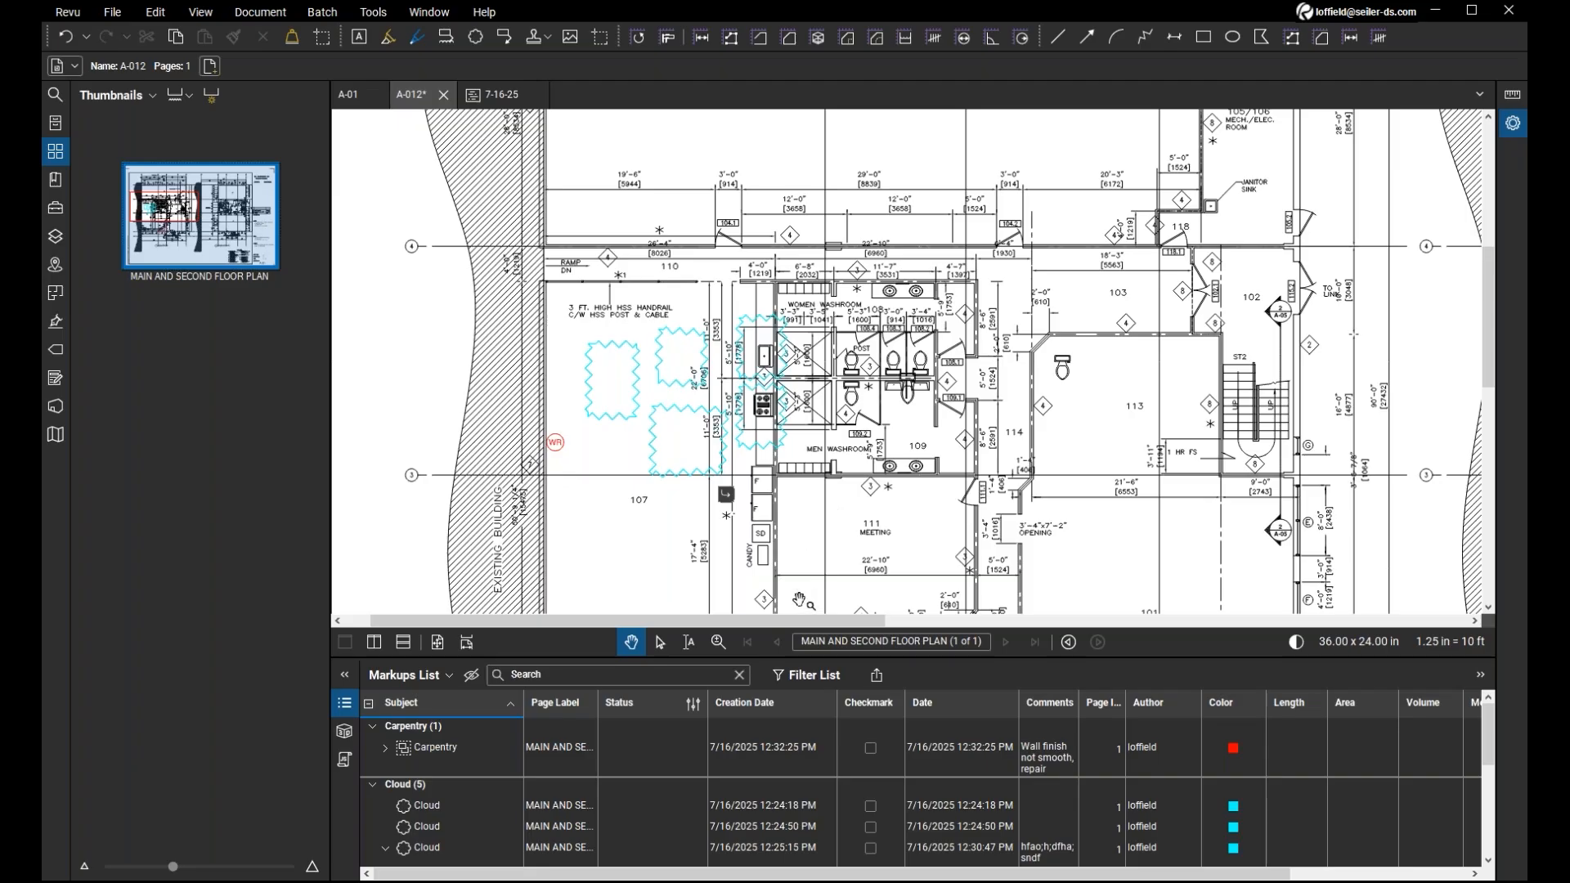
# Start a PDF summary of the A-012 markups, select A-012.pdf and display the sources for adding more files.
pyautogui.click(875, 678)
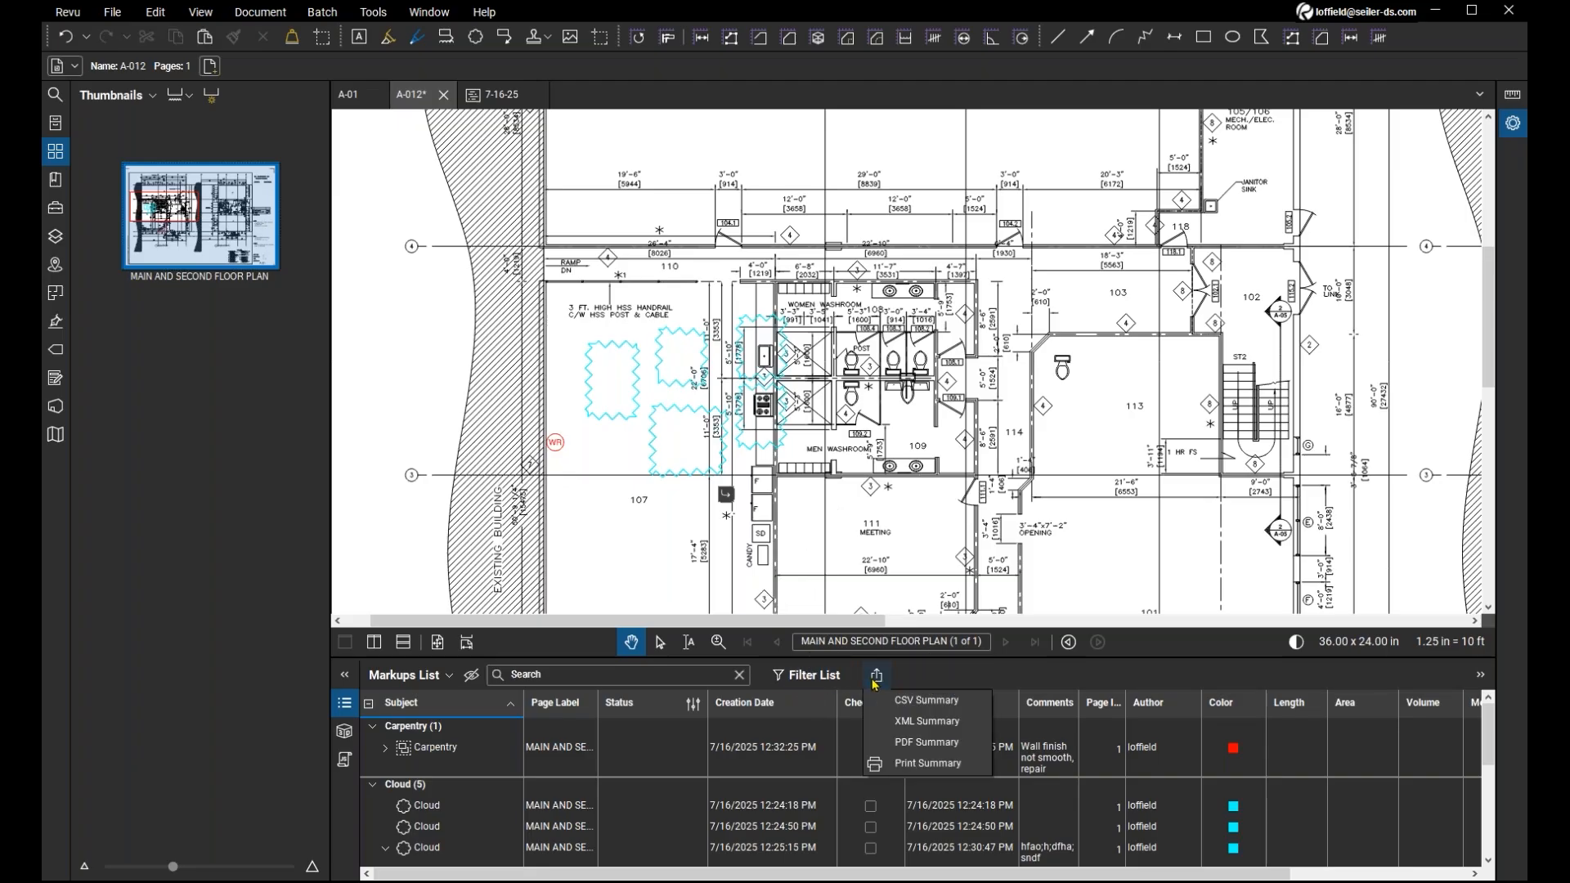
pyautogui.click(950, 749)
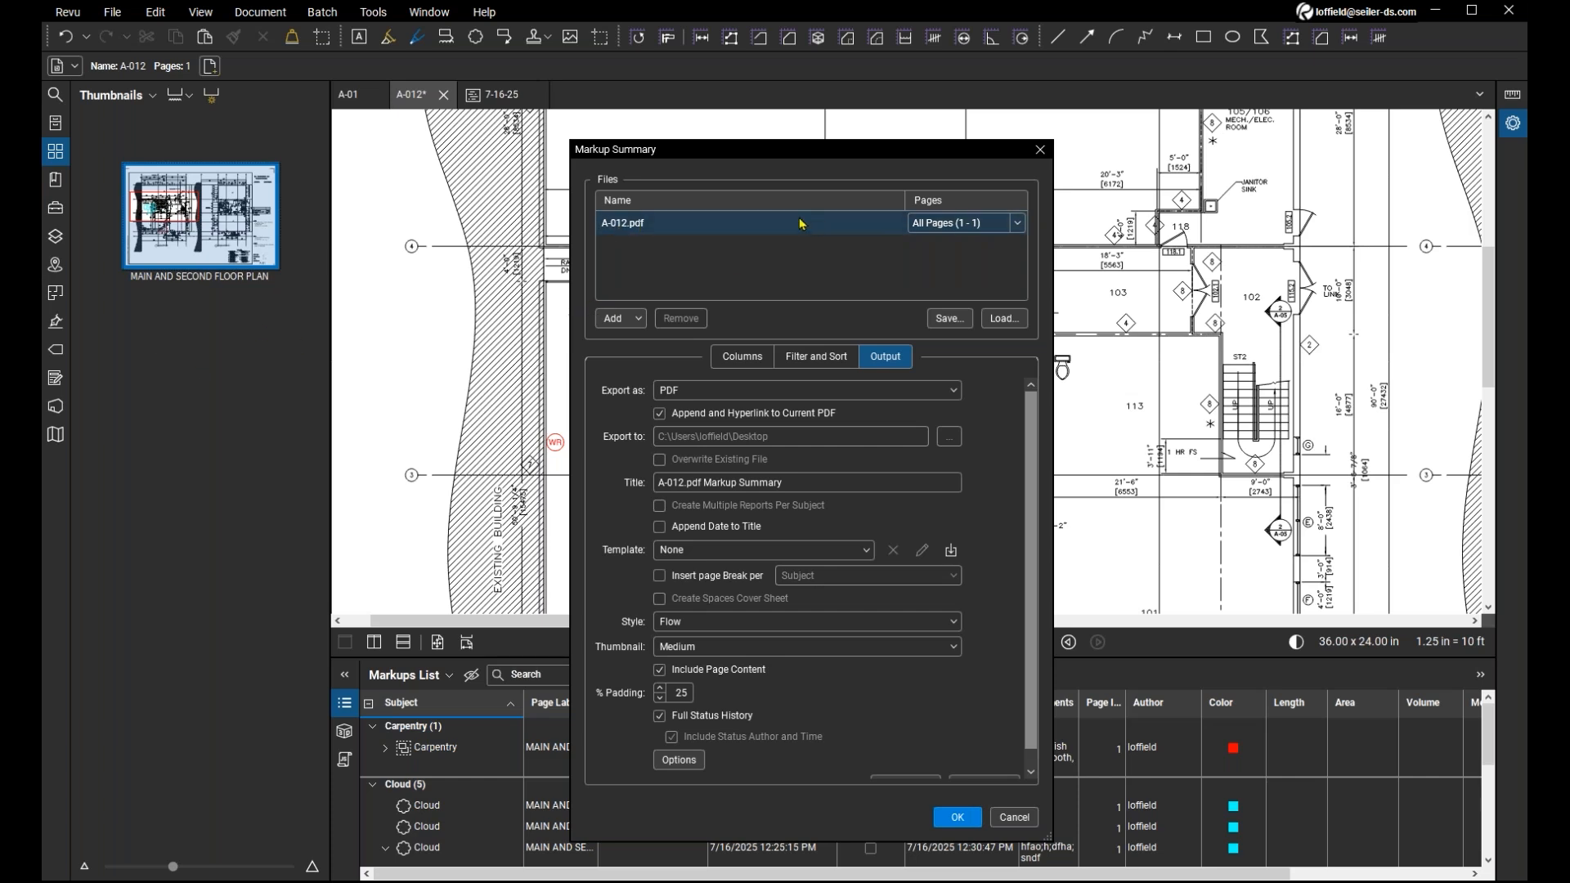
pyautogui.click(743, 228)
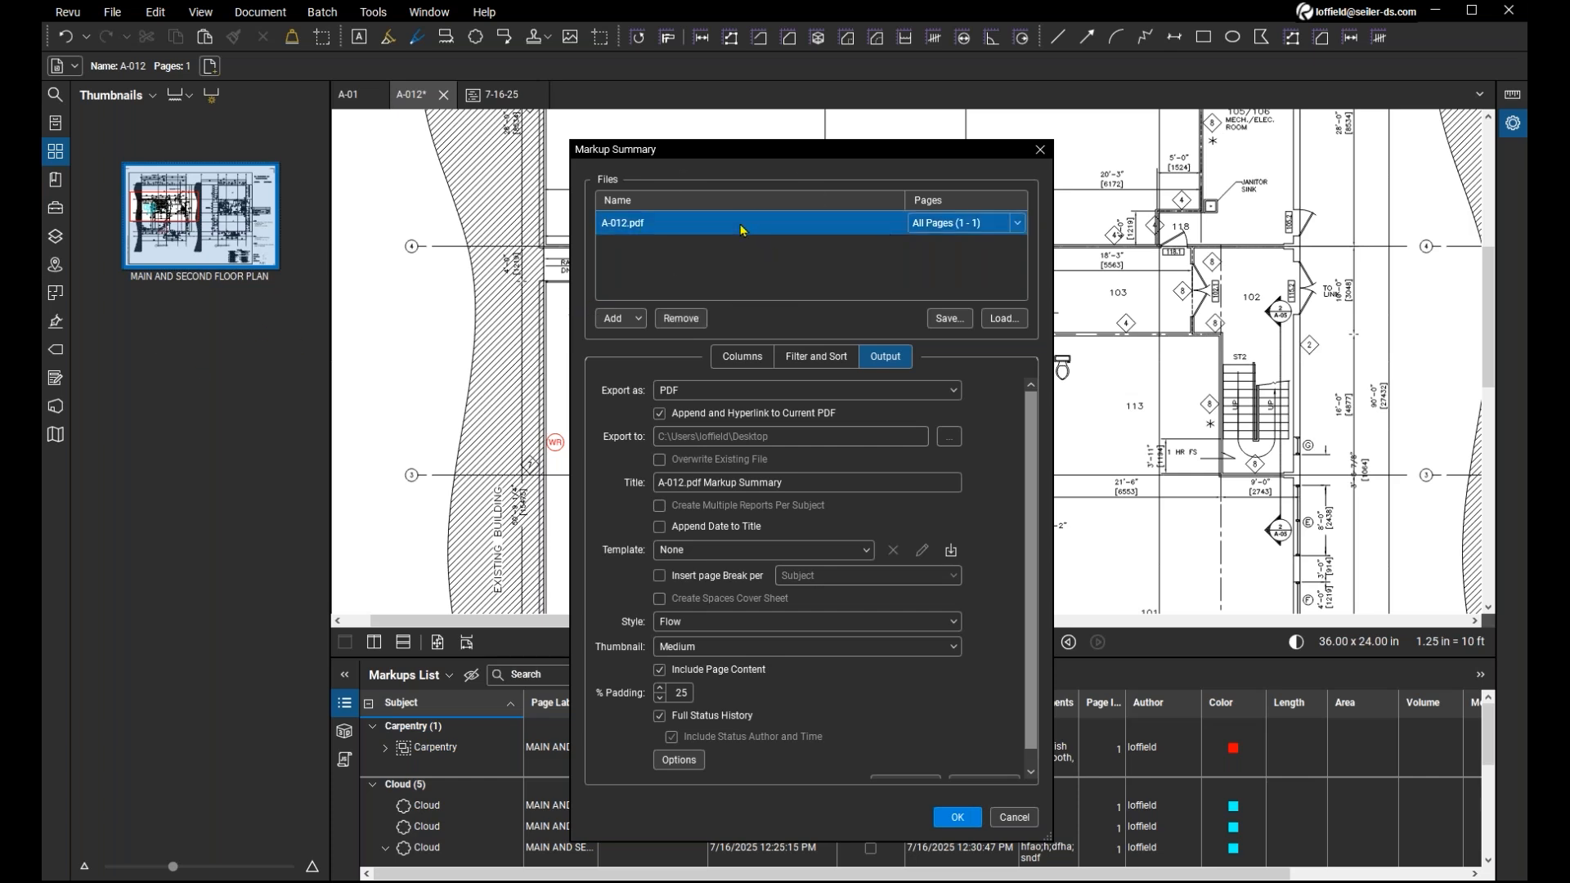
pyautogui.click(632, 229)
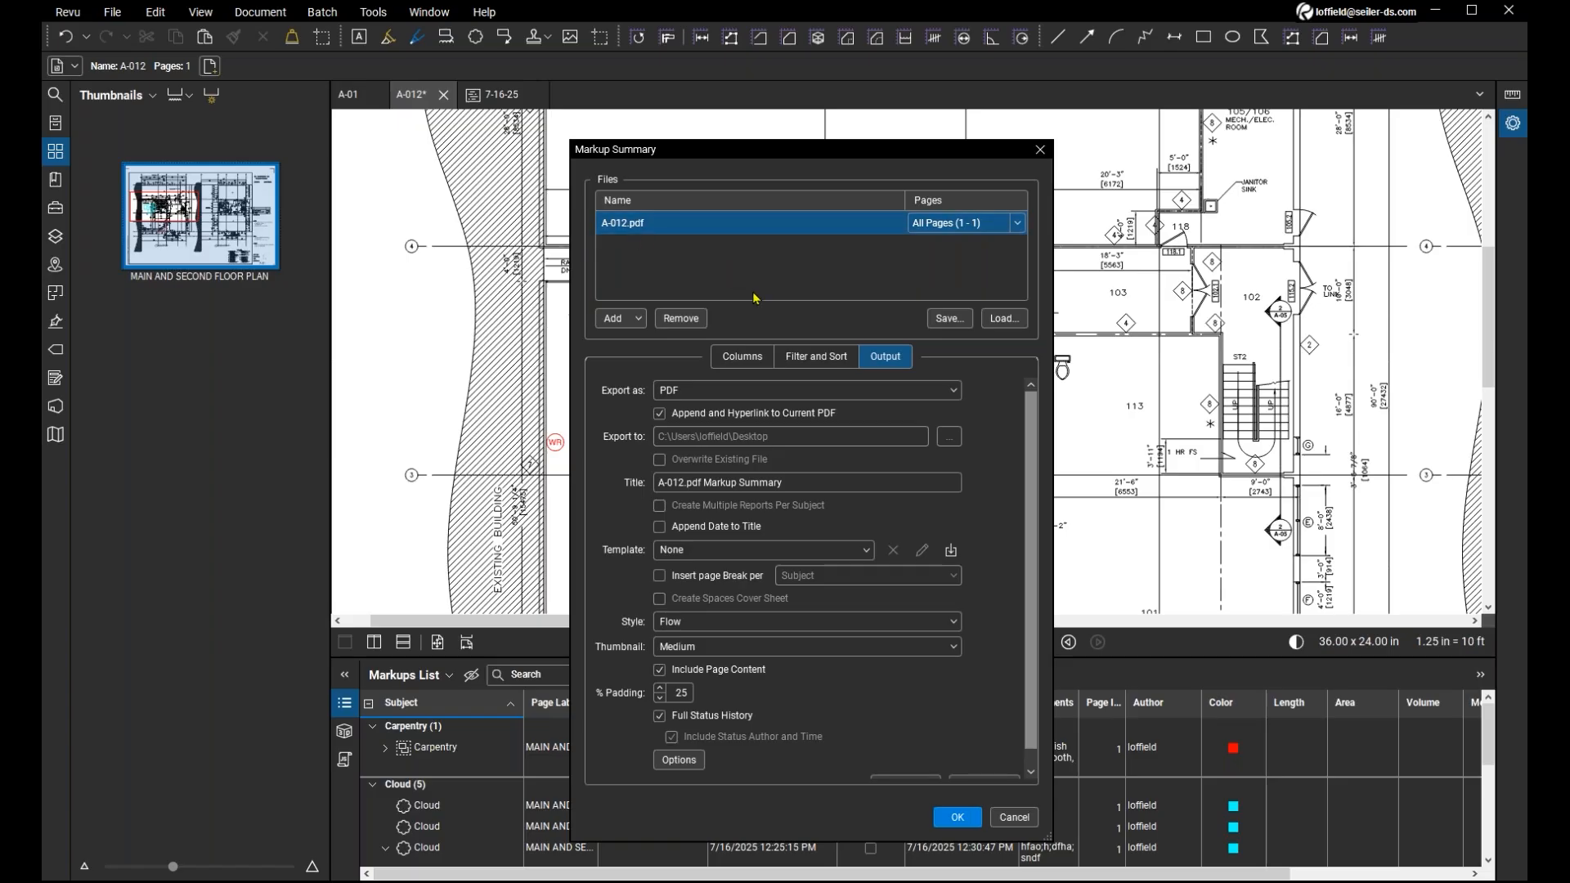
pyautogui.click(637, 321)
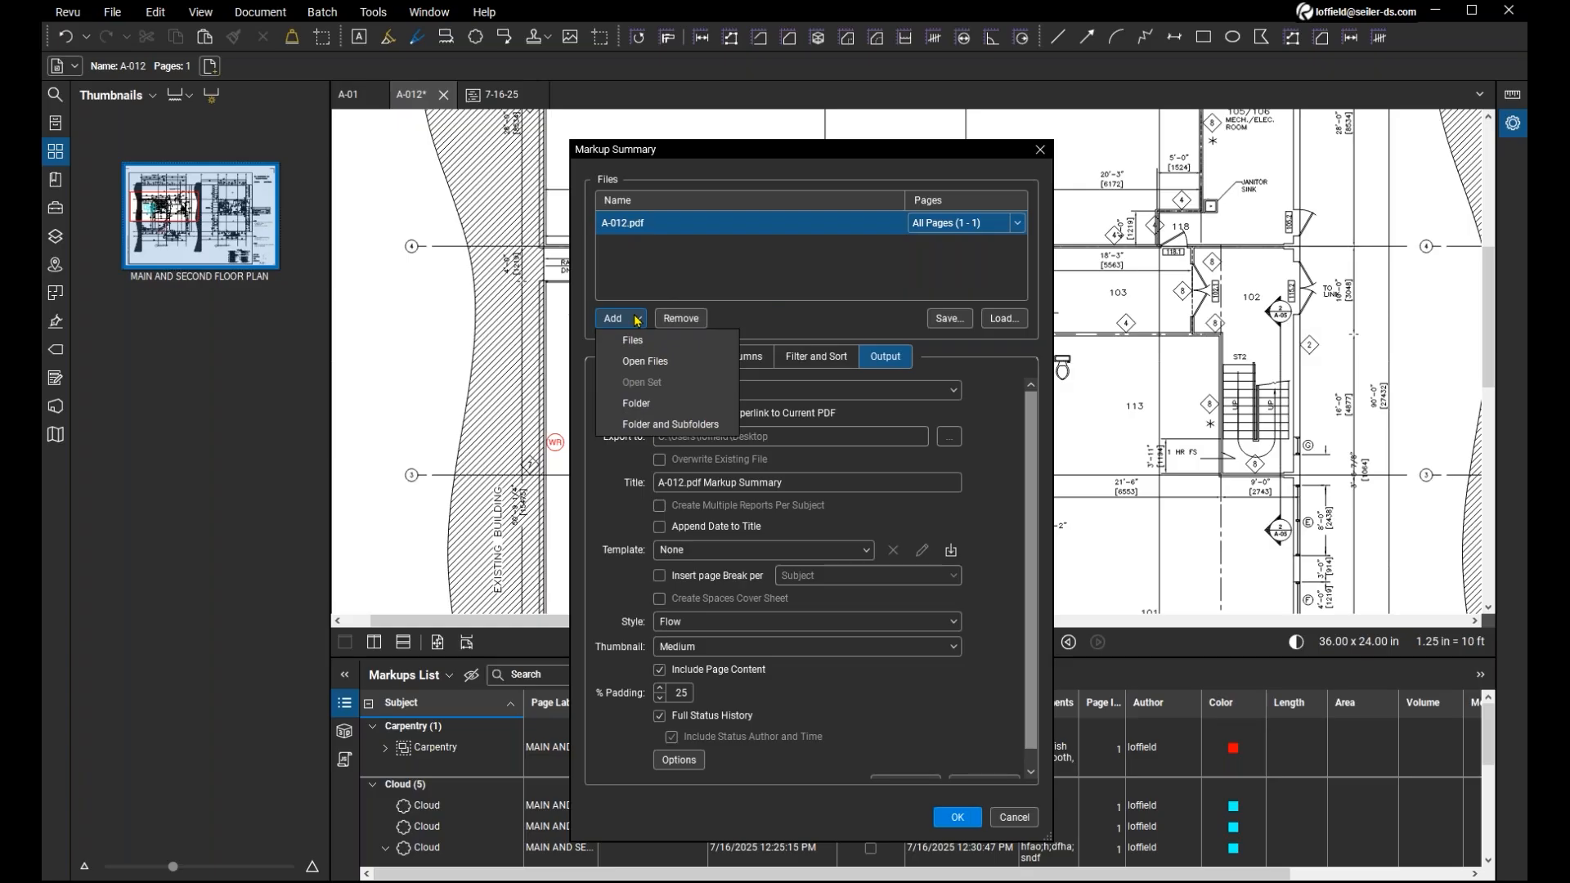
pyautogui.click(637, 320)
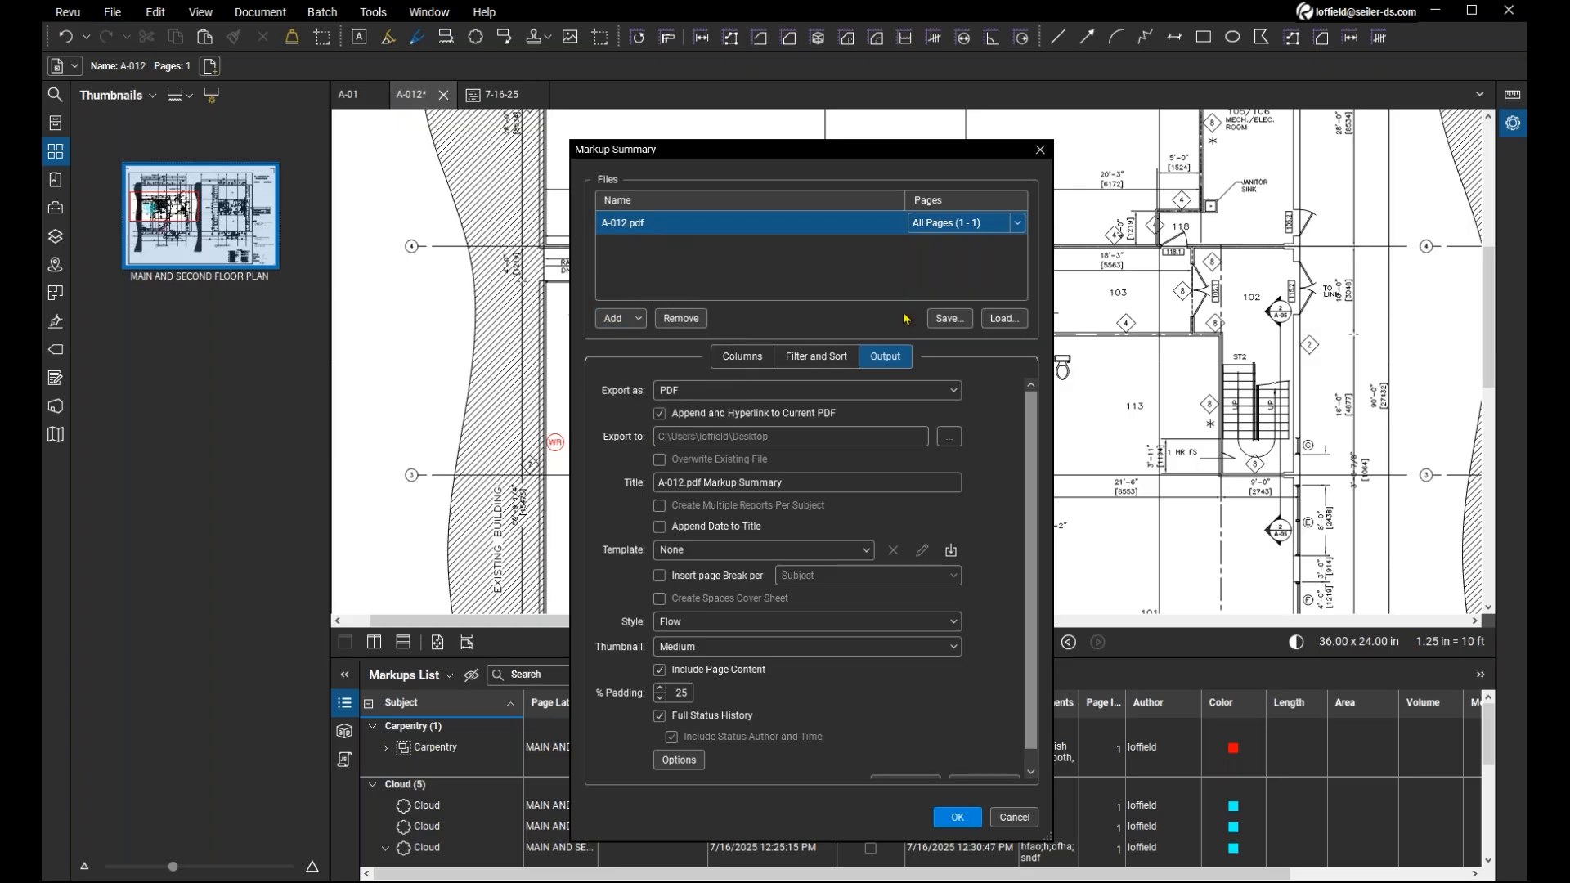
# Limit the summary columns to Subject, Page Label, Creation Date, Date, Comments, Author, Color and Length.
pyautogui.click(743, 360)
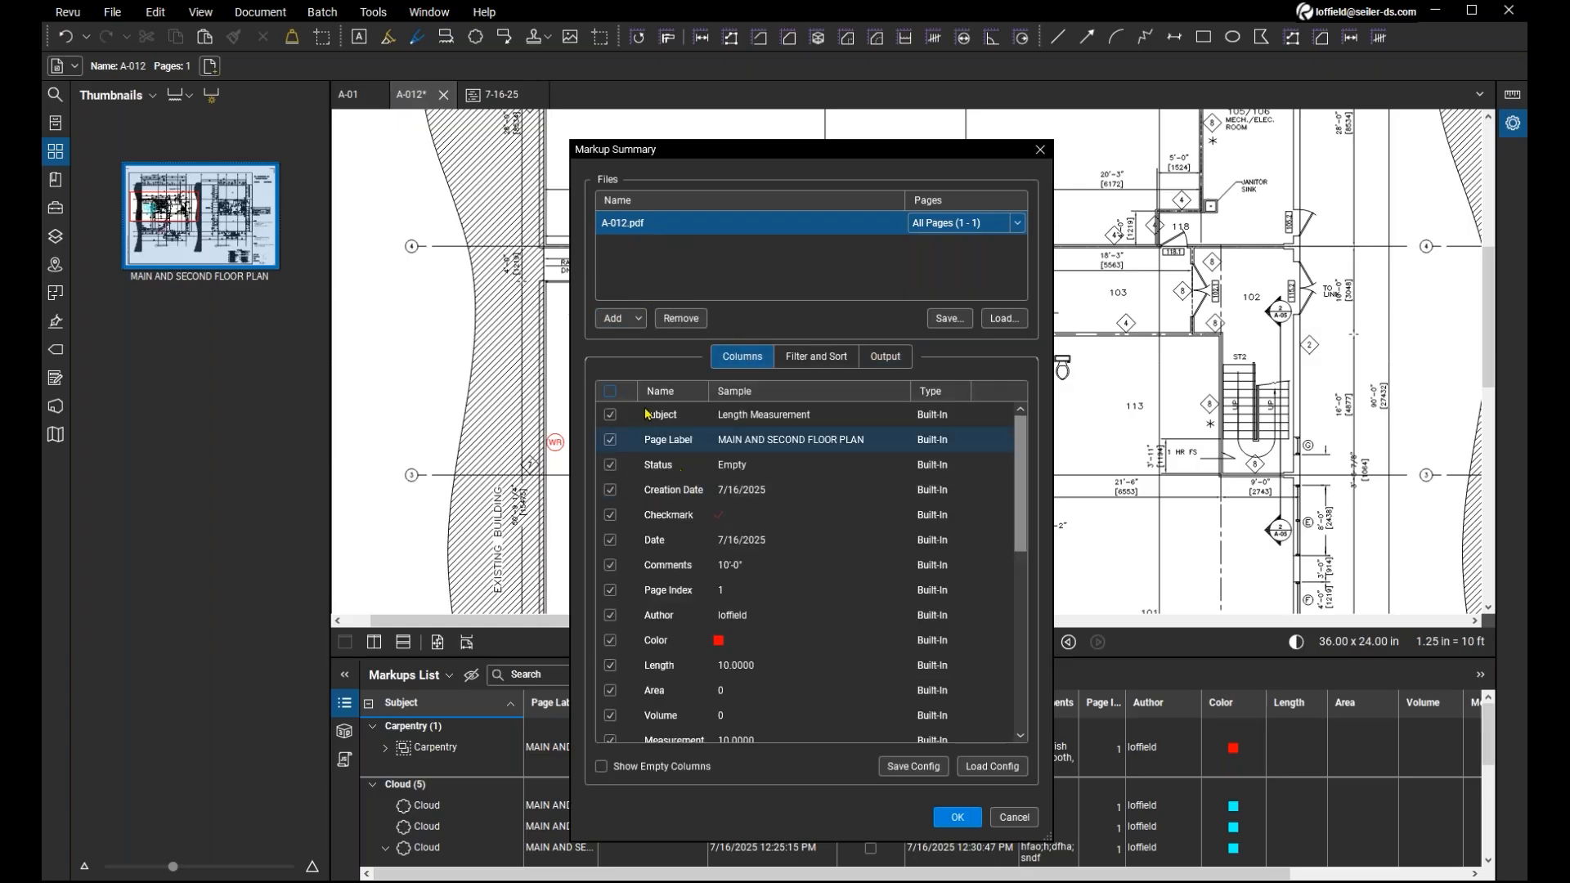
pyautogui.click(609, 392)
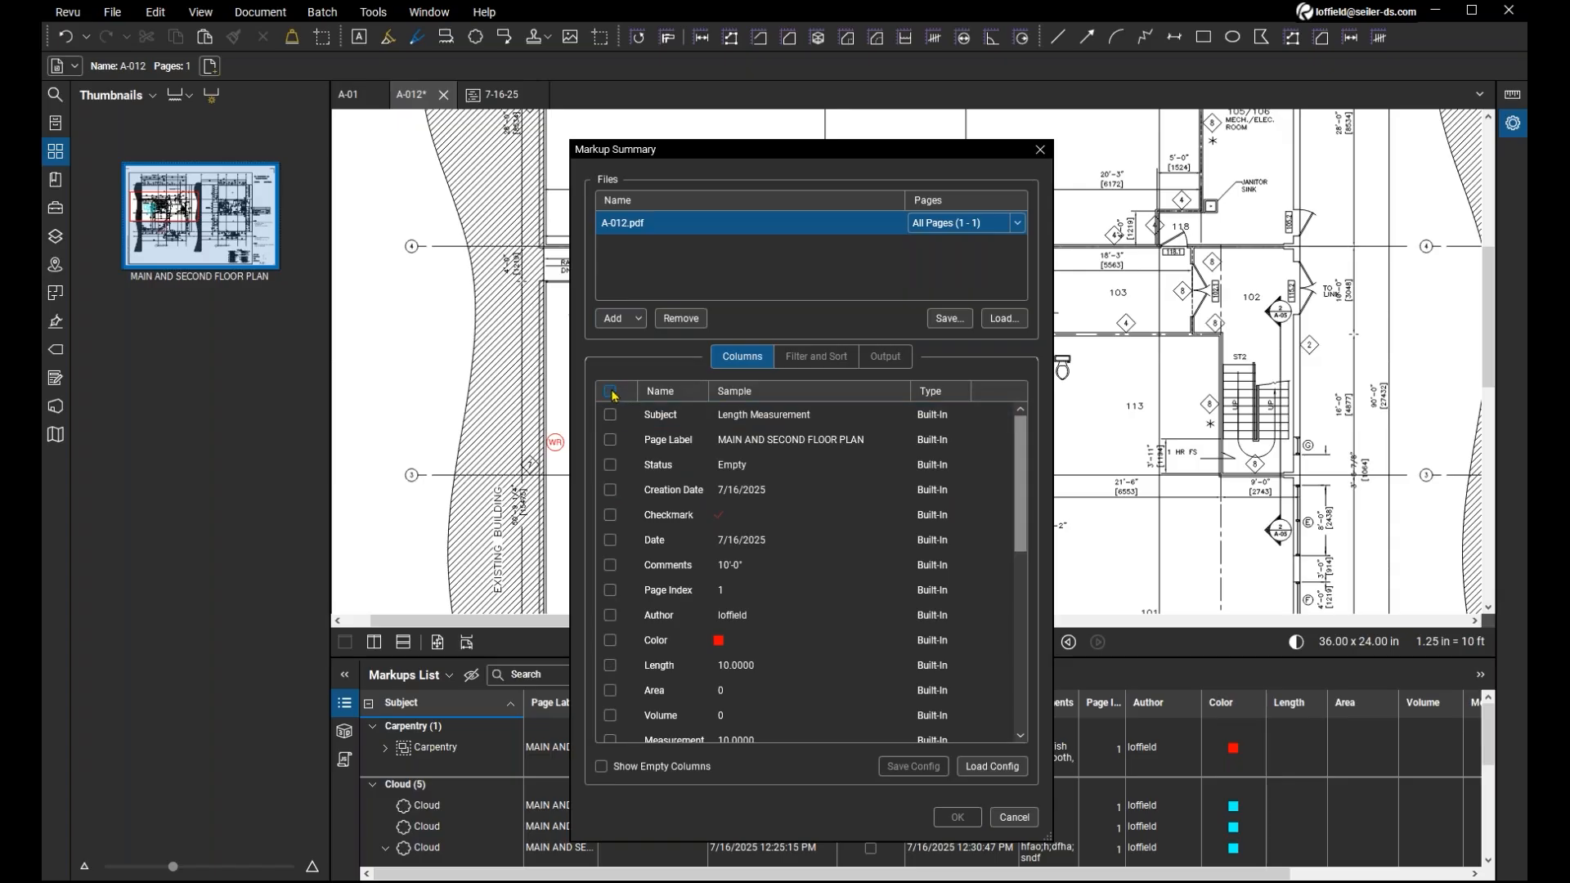
pyautogui.click(611, 393)
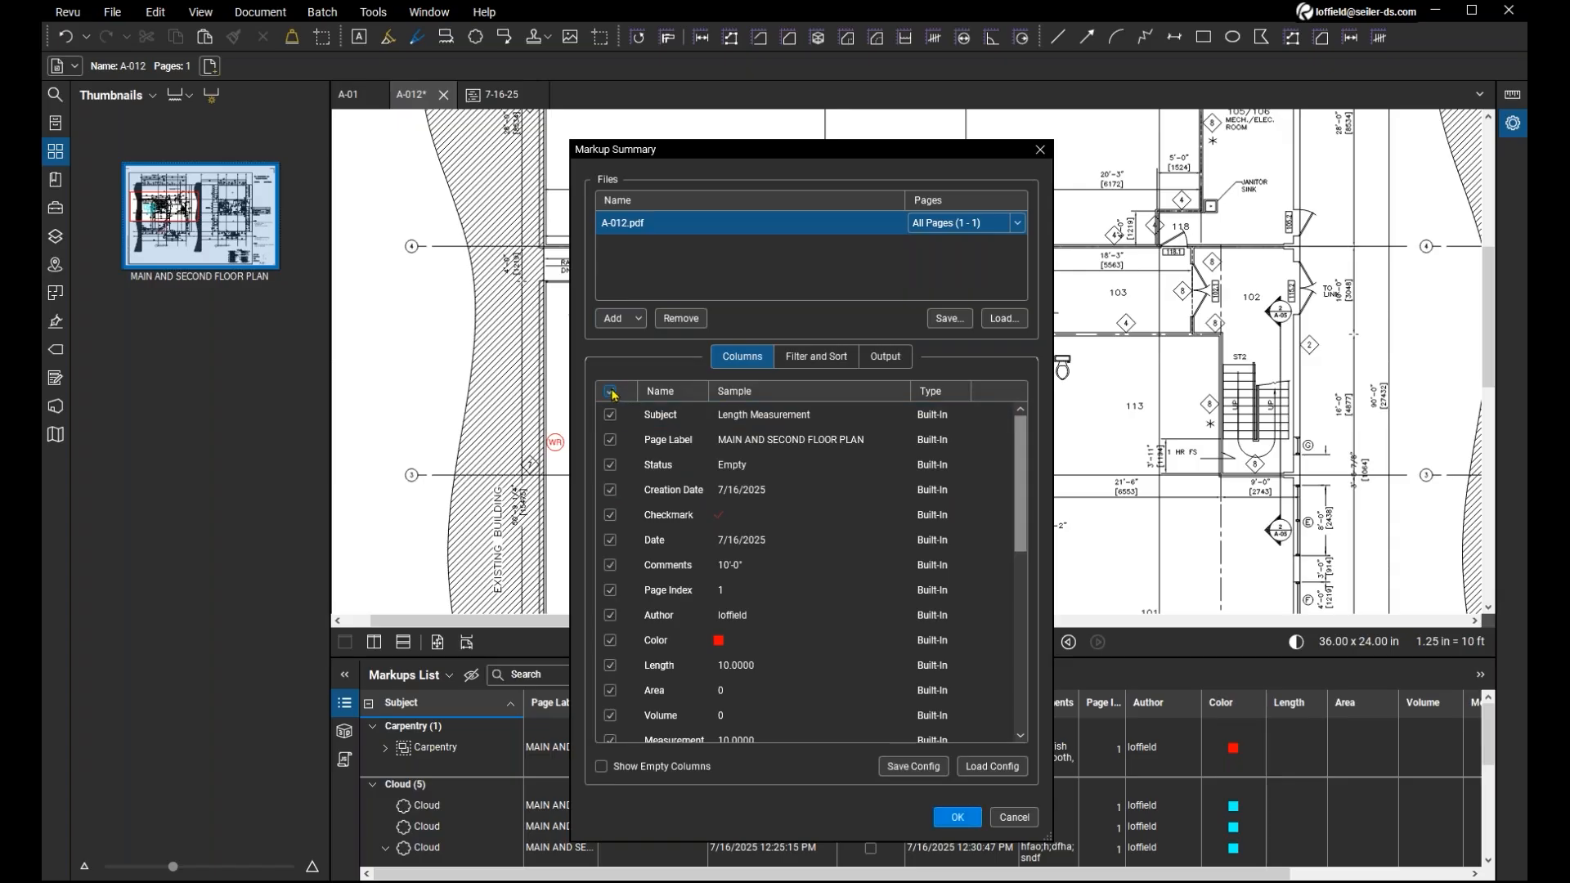
pyautogui.click(610, 392)
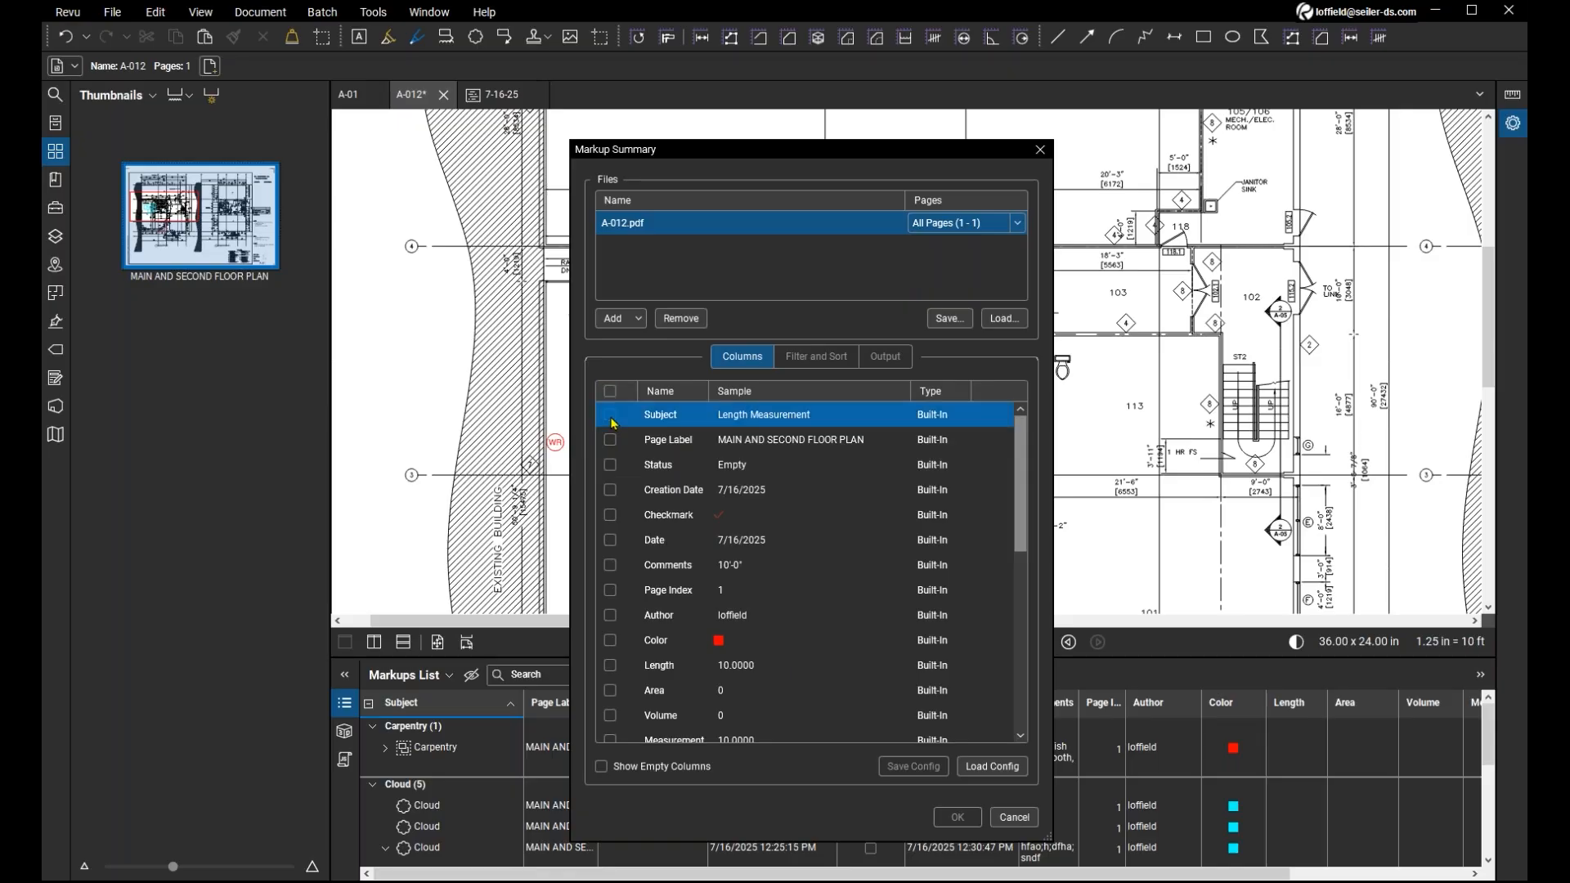
pyautogui.click(610, 417)
pyautogui.click(611, 440)
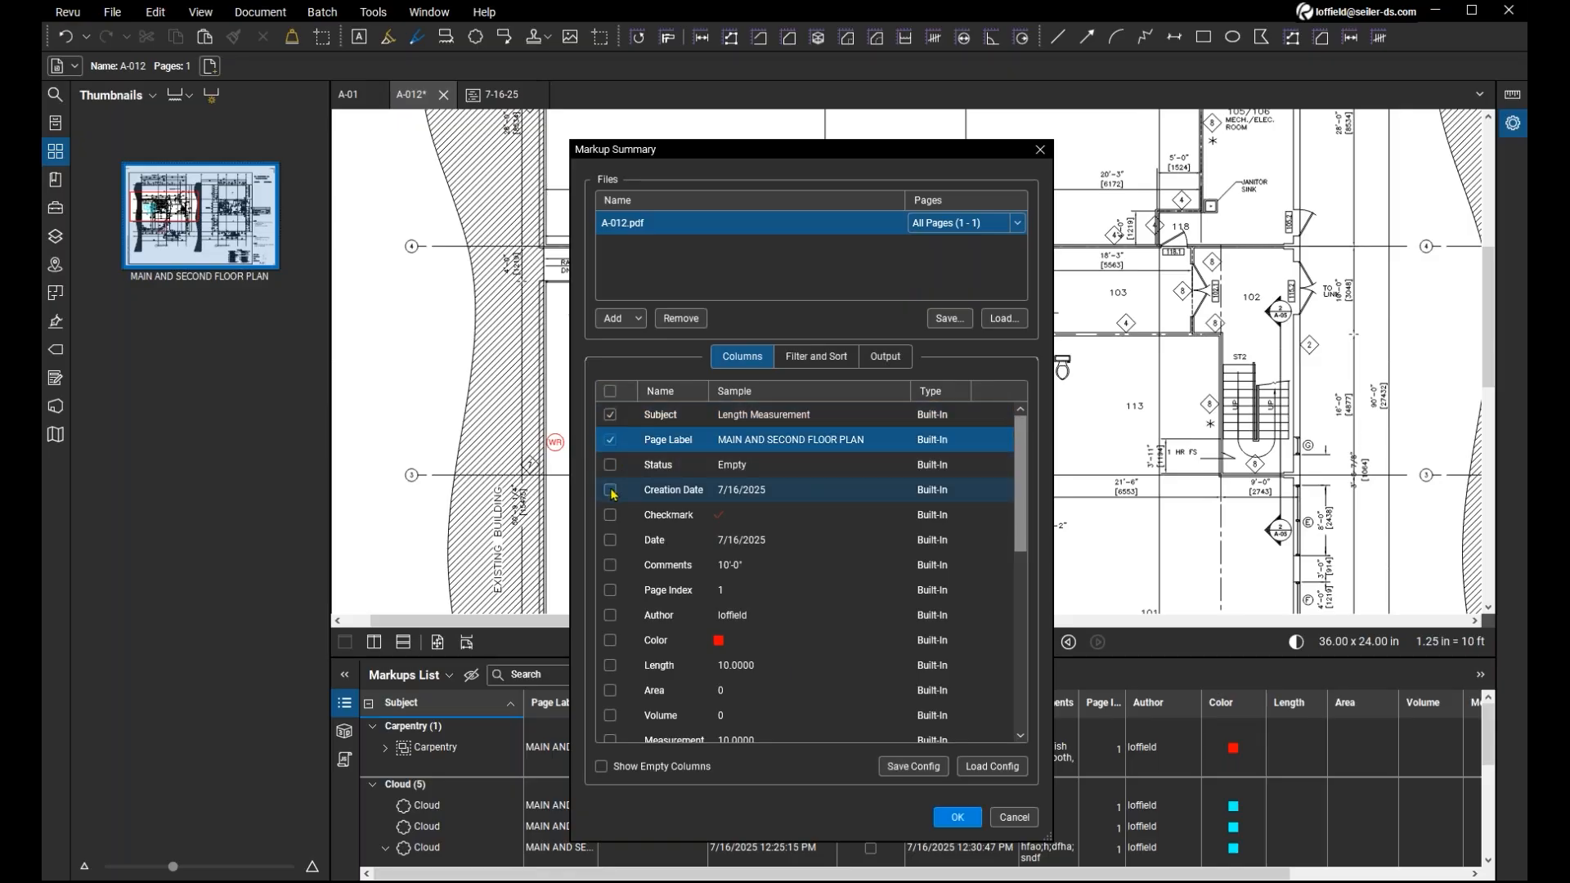
pyautogui.click(610, 491)
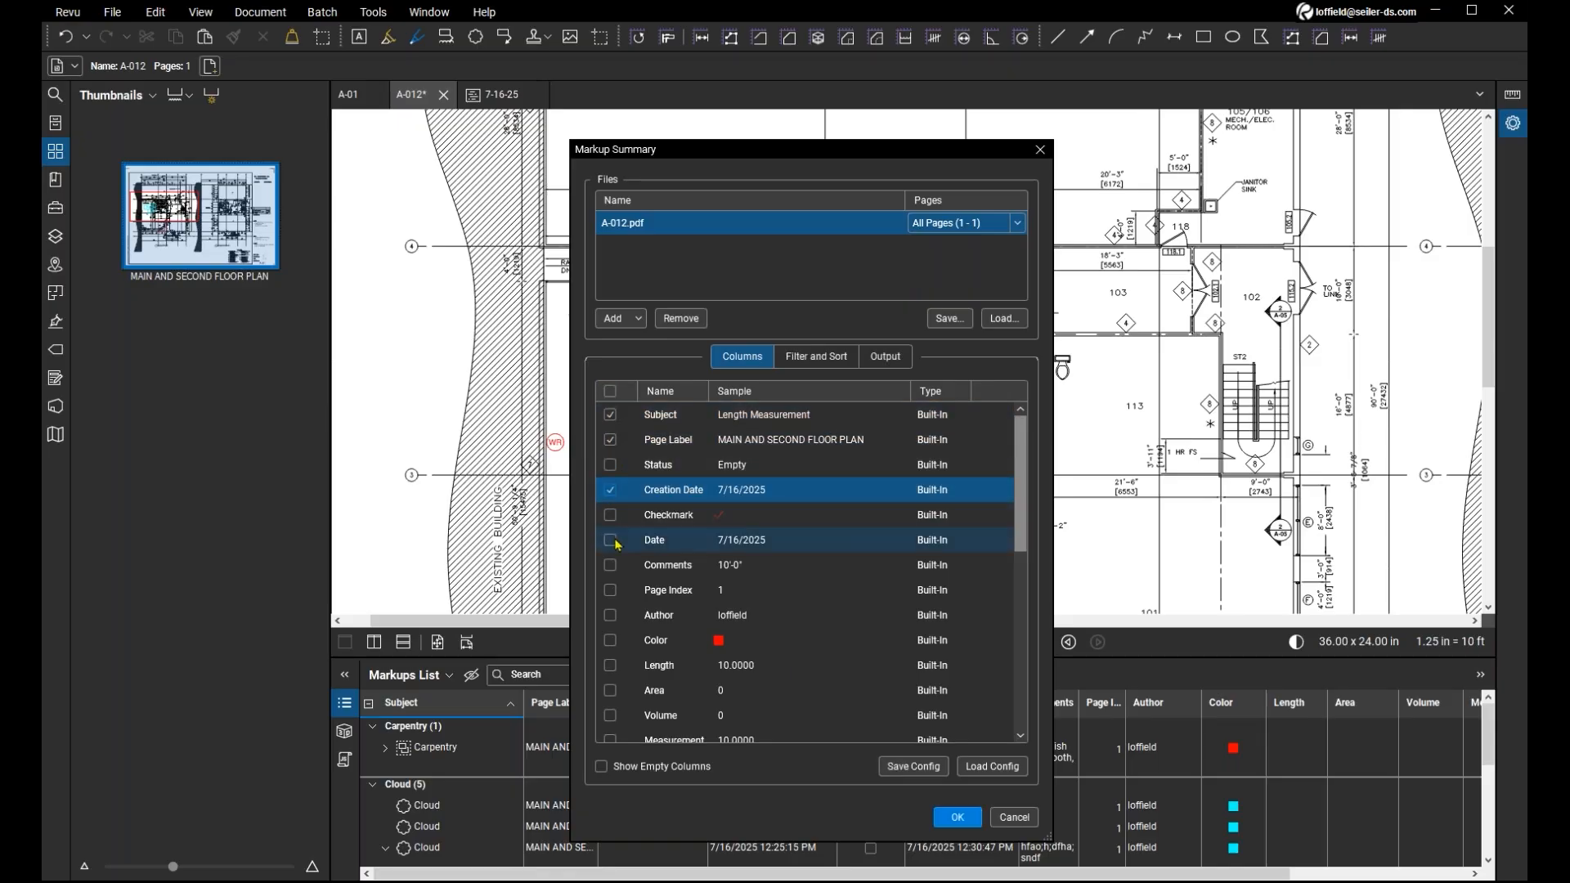
pyautogui.click(615, 540)
pyautogui.click(613, 566)
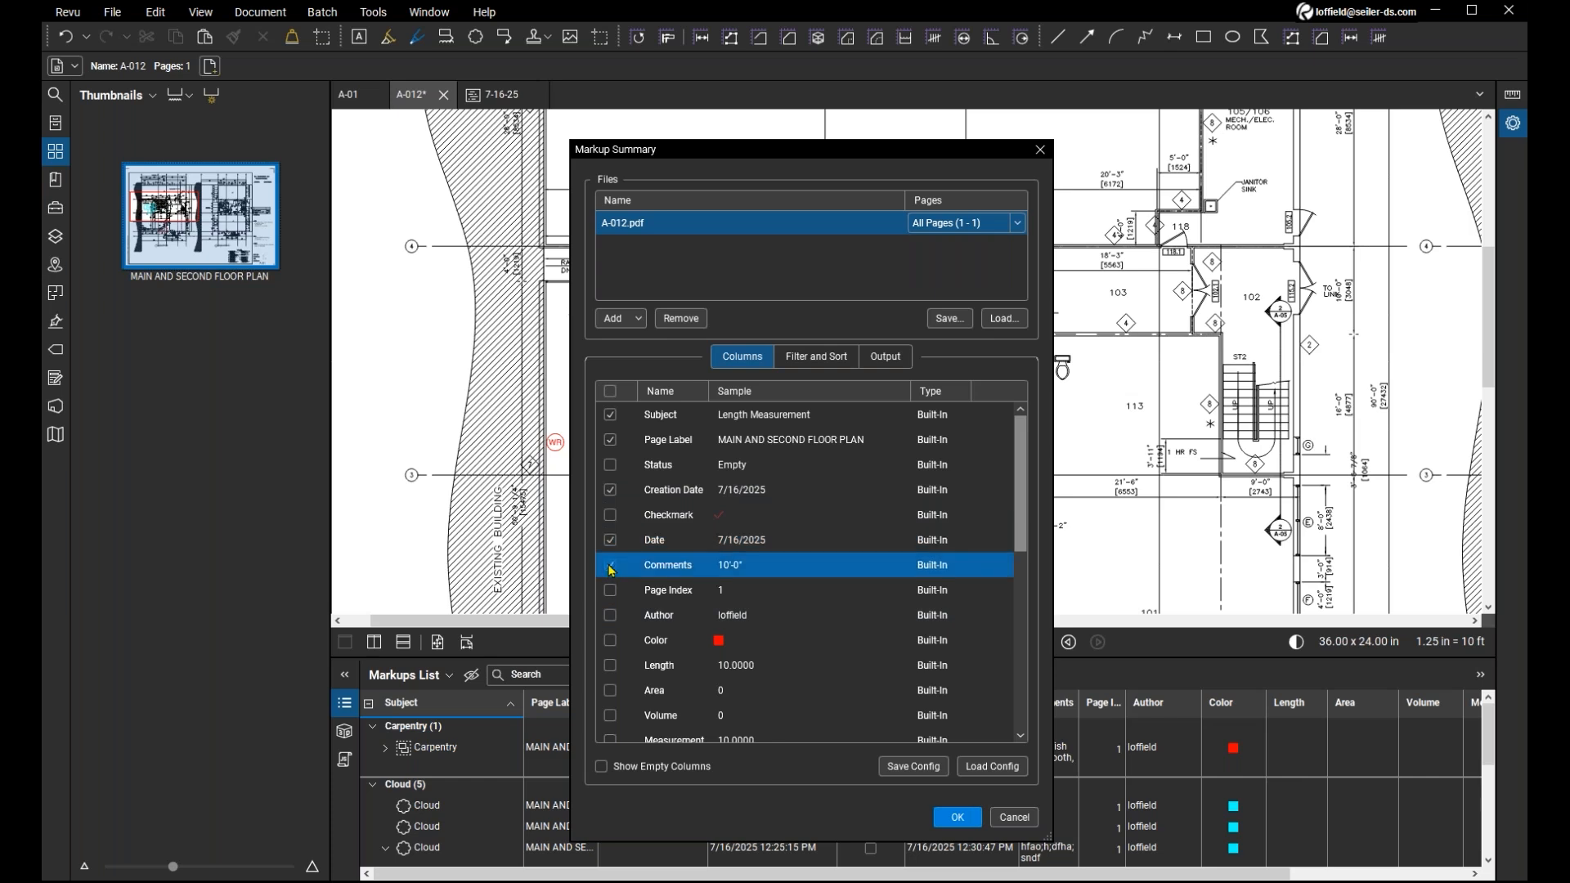
pyautogui.click(611, 618)
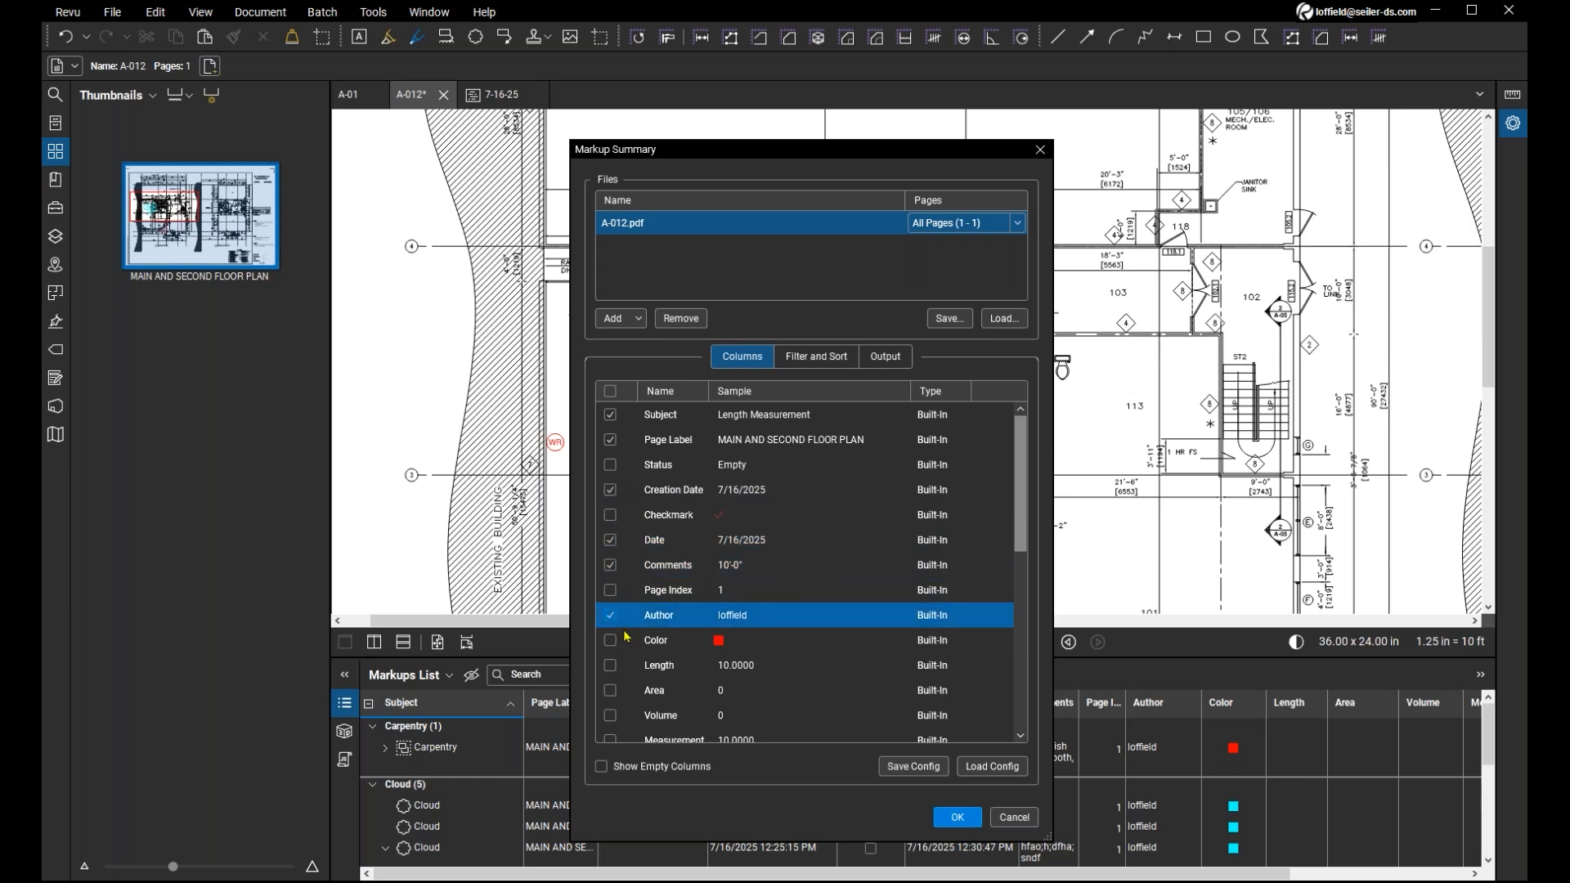
pyautogui.click(609, 646)
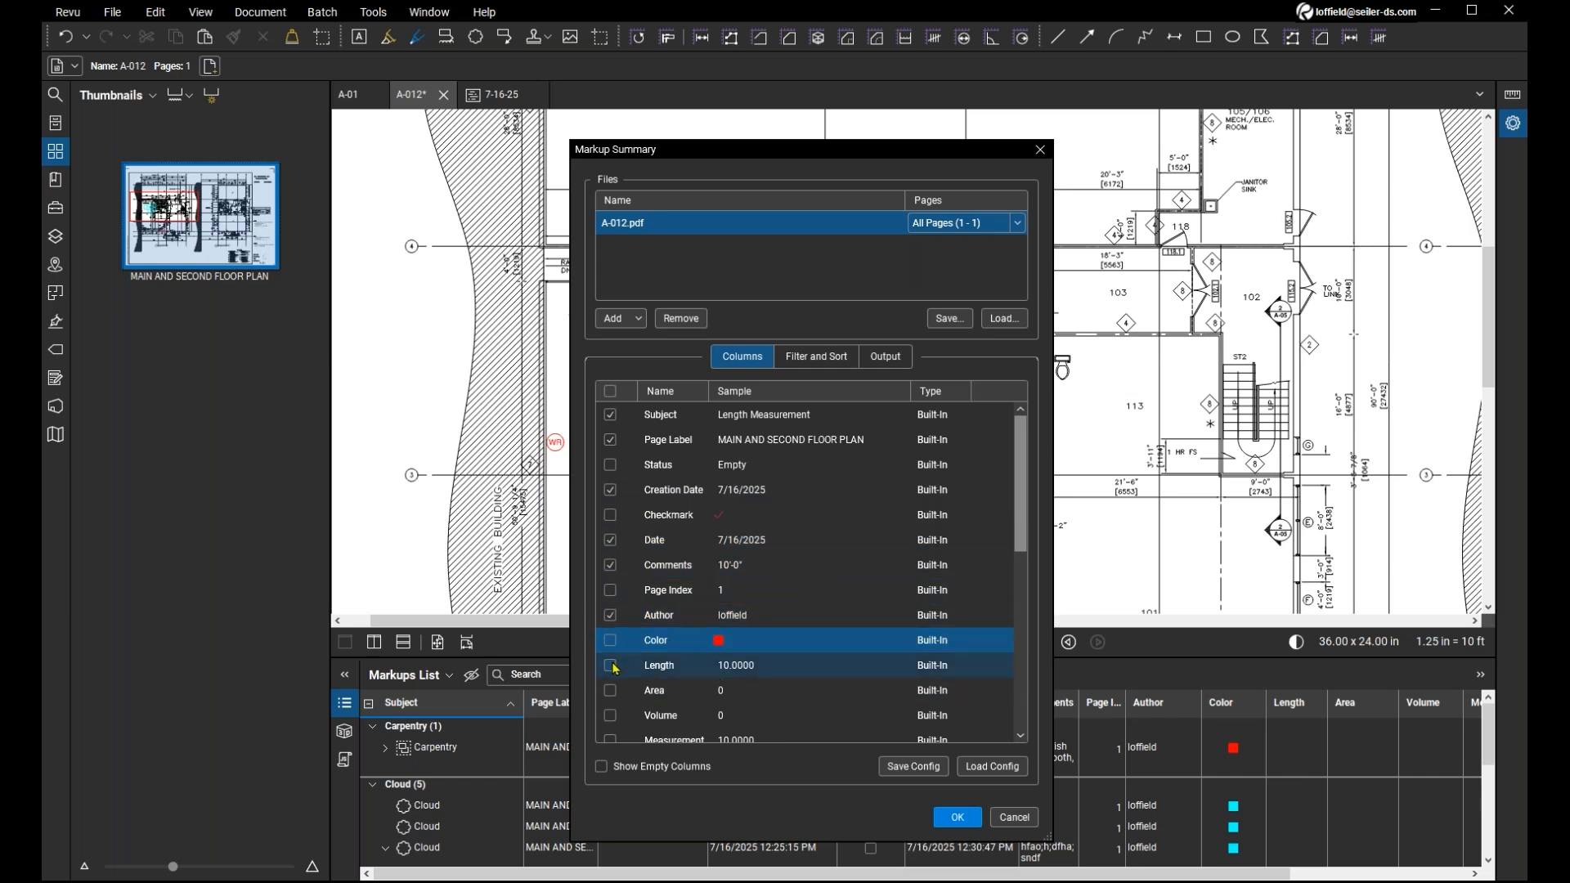
pyautogui.click(609, 641)
pyautogui.click(610, 665)
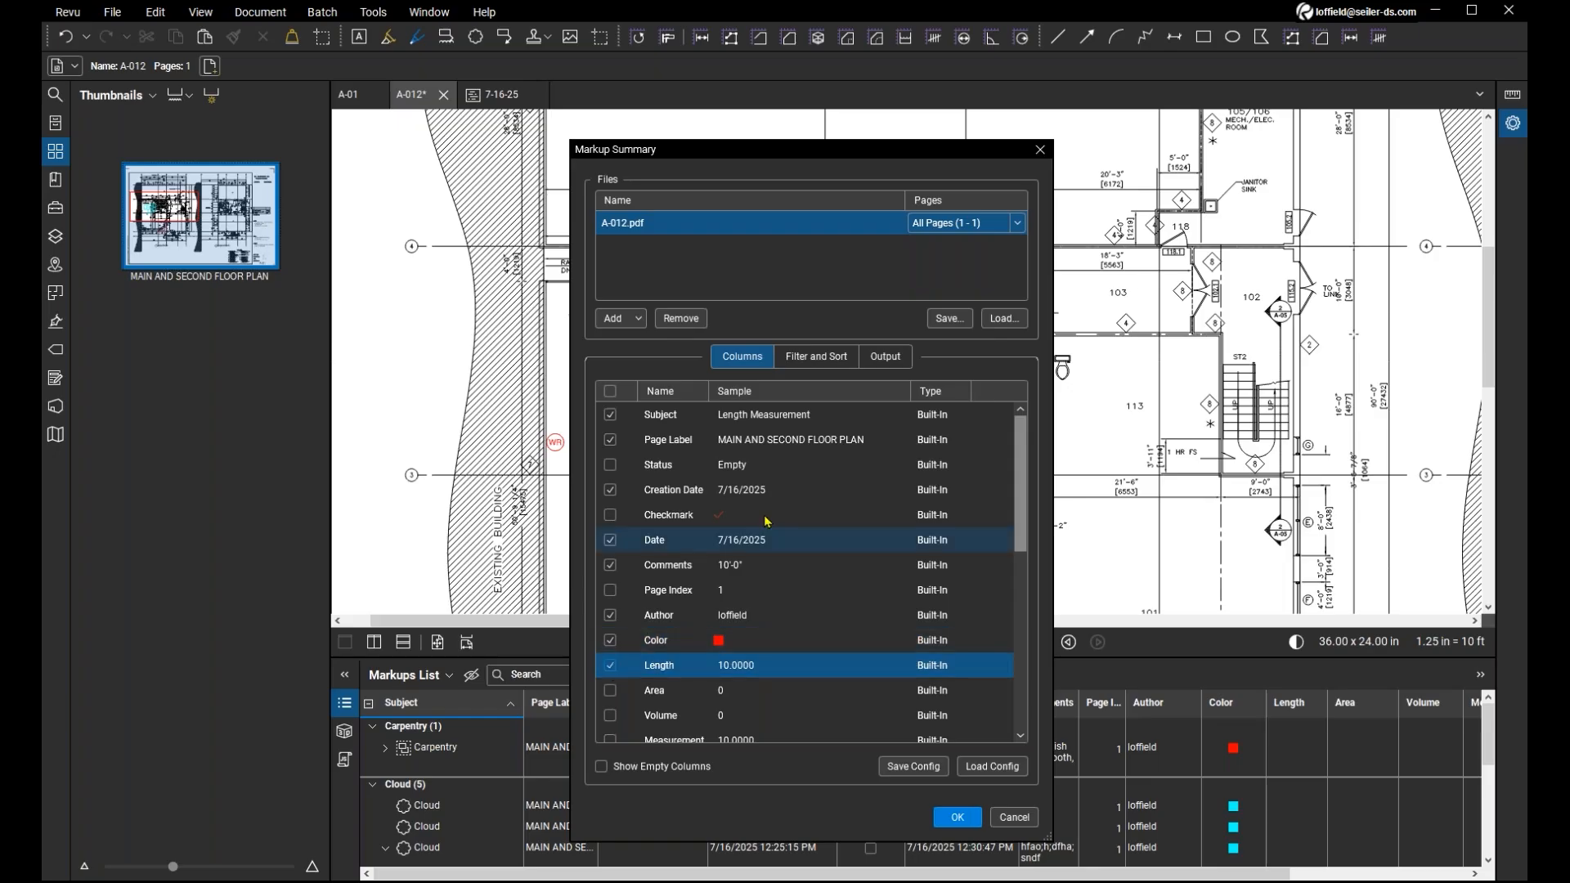
# Keep all filters unrestricted and PDF as the export format, and generate the summary appended and hyperlinked to the current PDF.
pyautogui.click(816, 357)
pyautogui.click(769, 410)
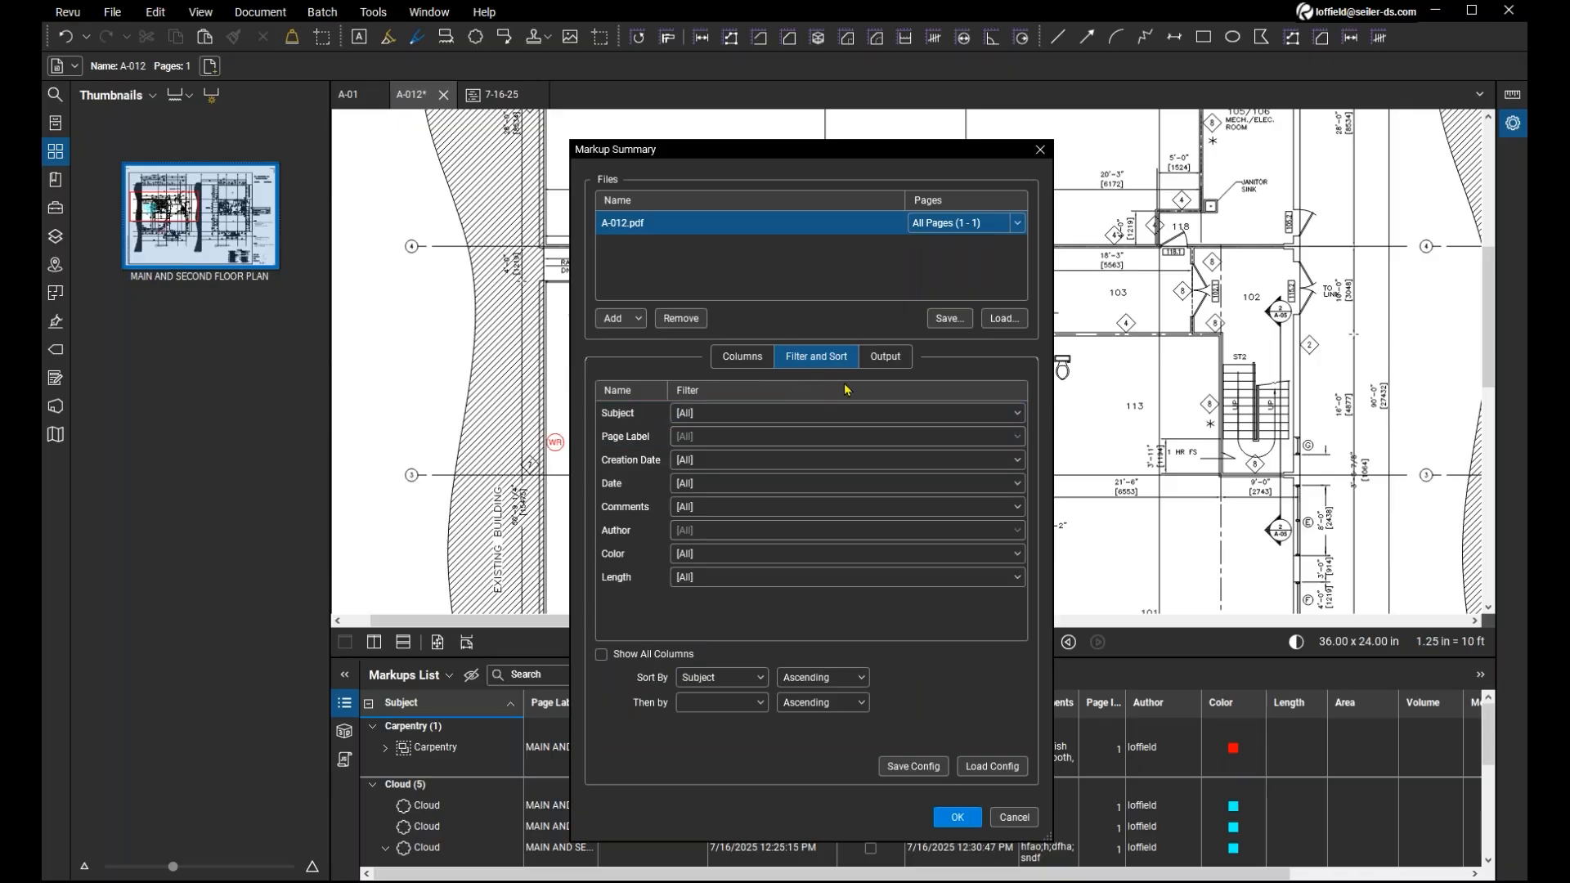
pyautogui.click(887, 359)
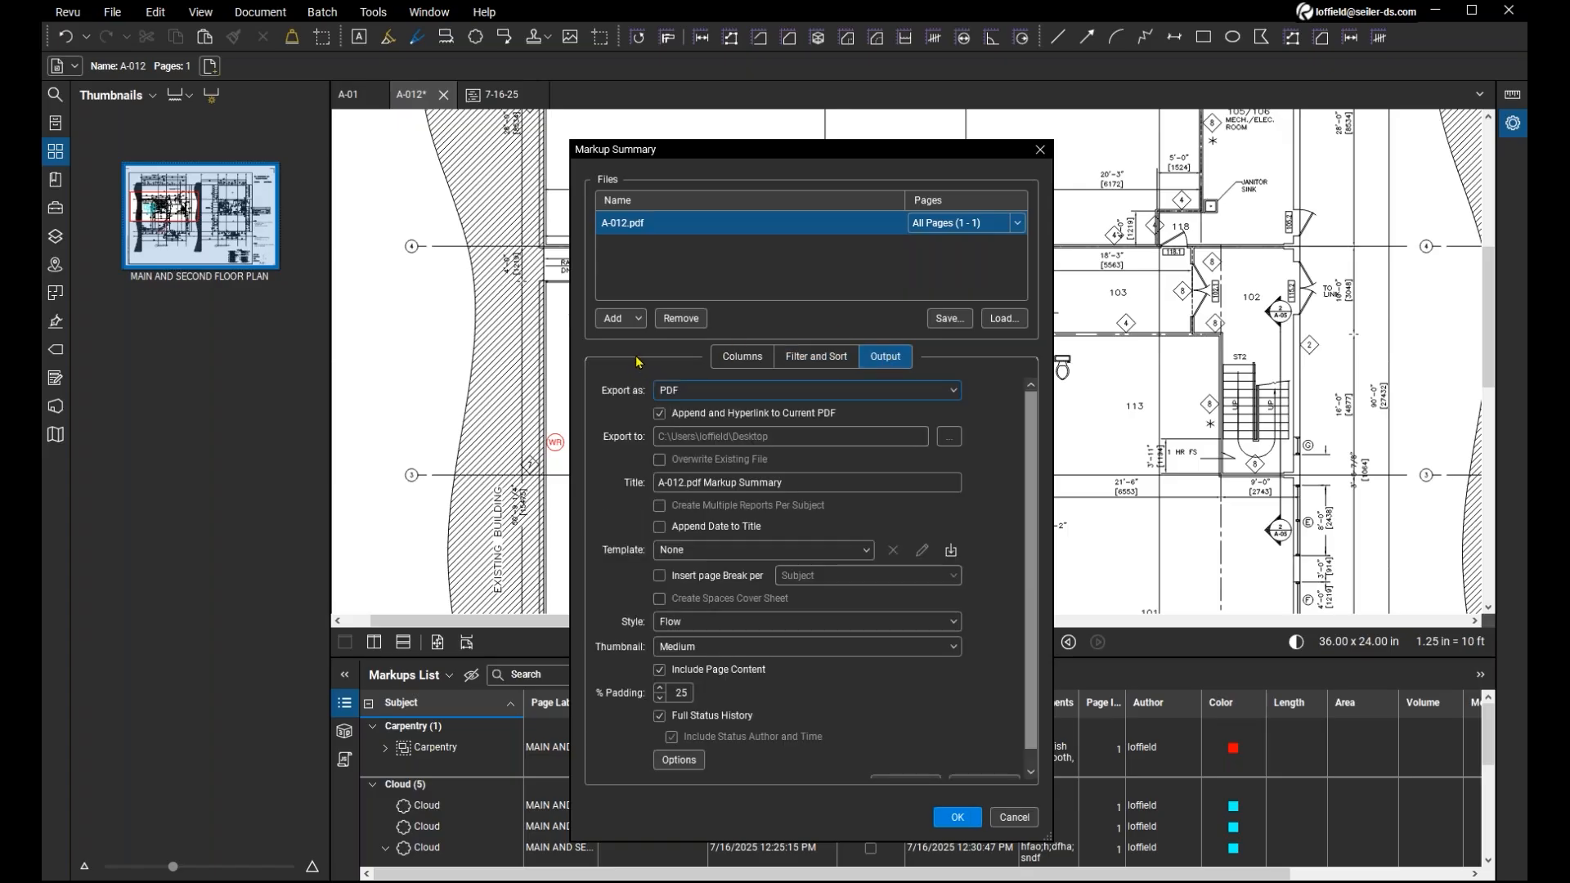
pyautogui.click(708, 395)
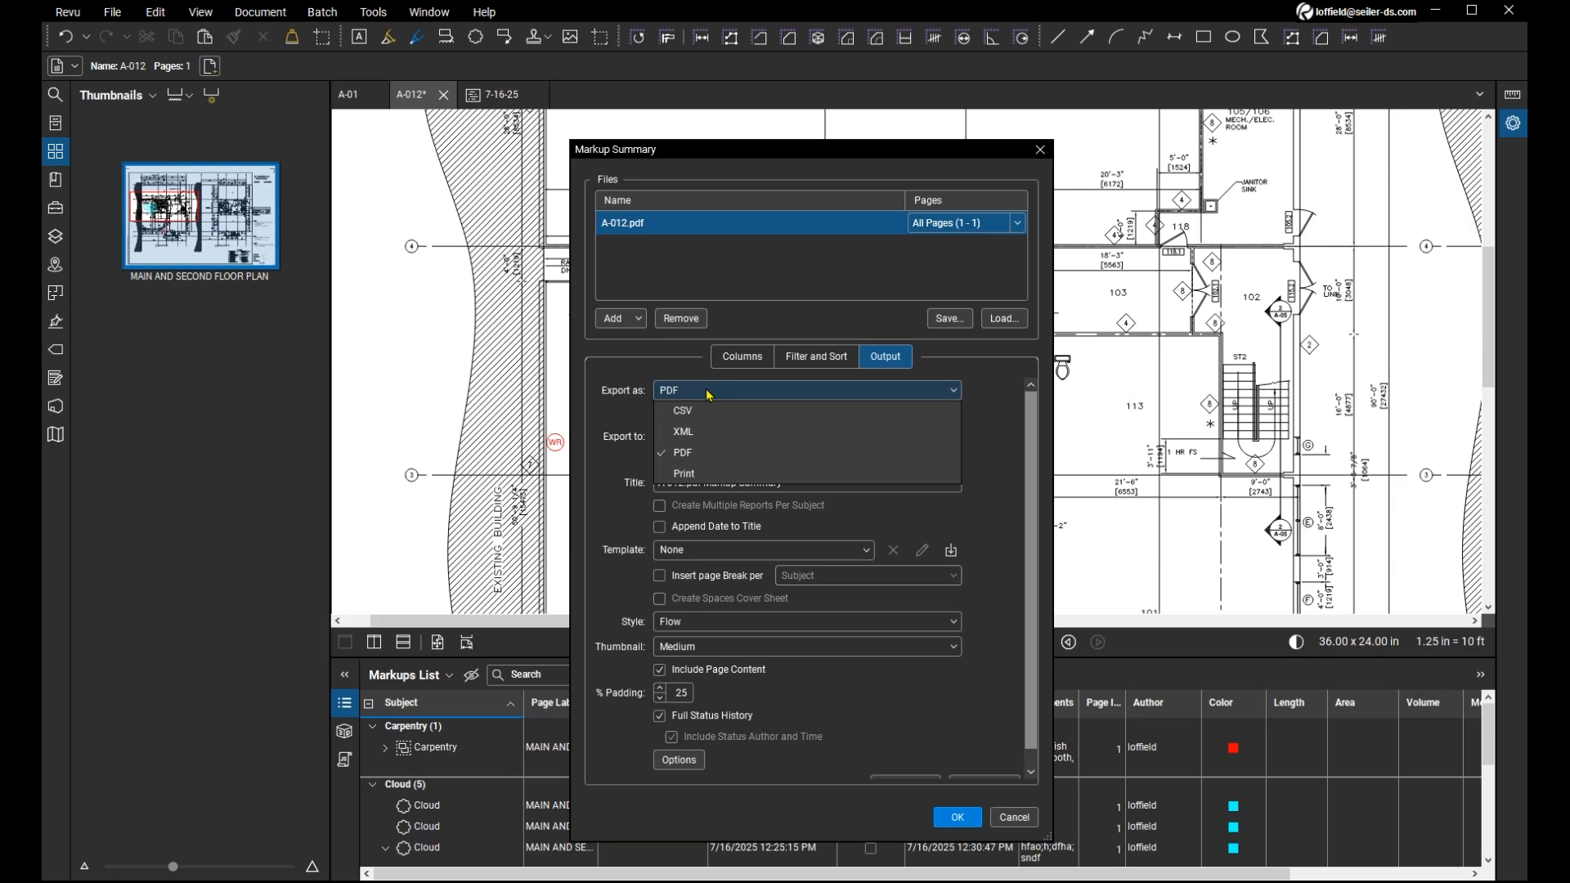
pyautogui.click(720, 455)
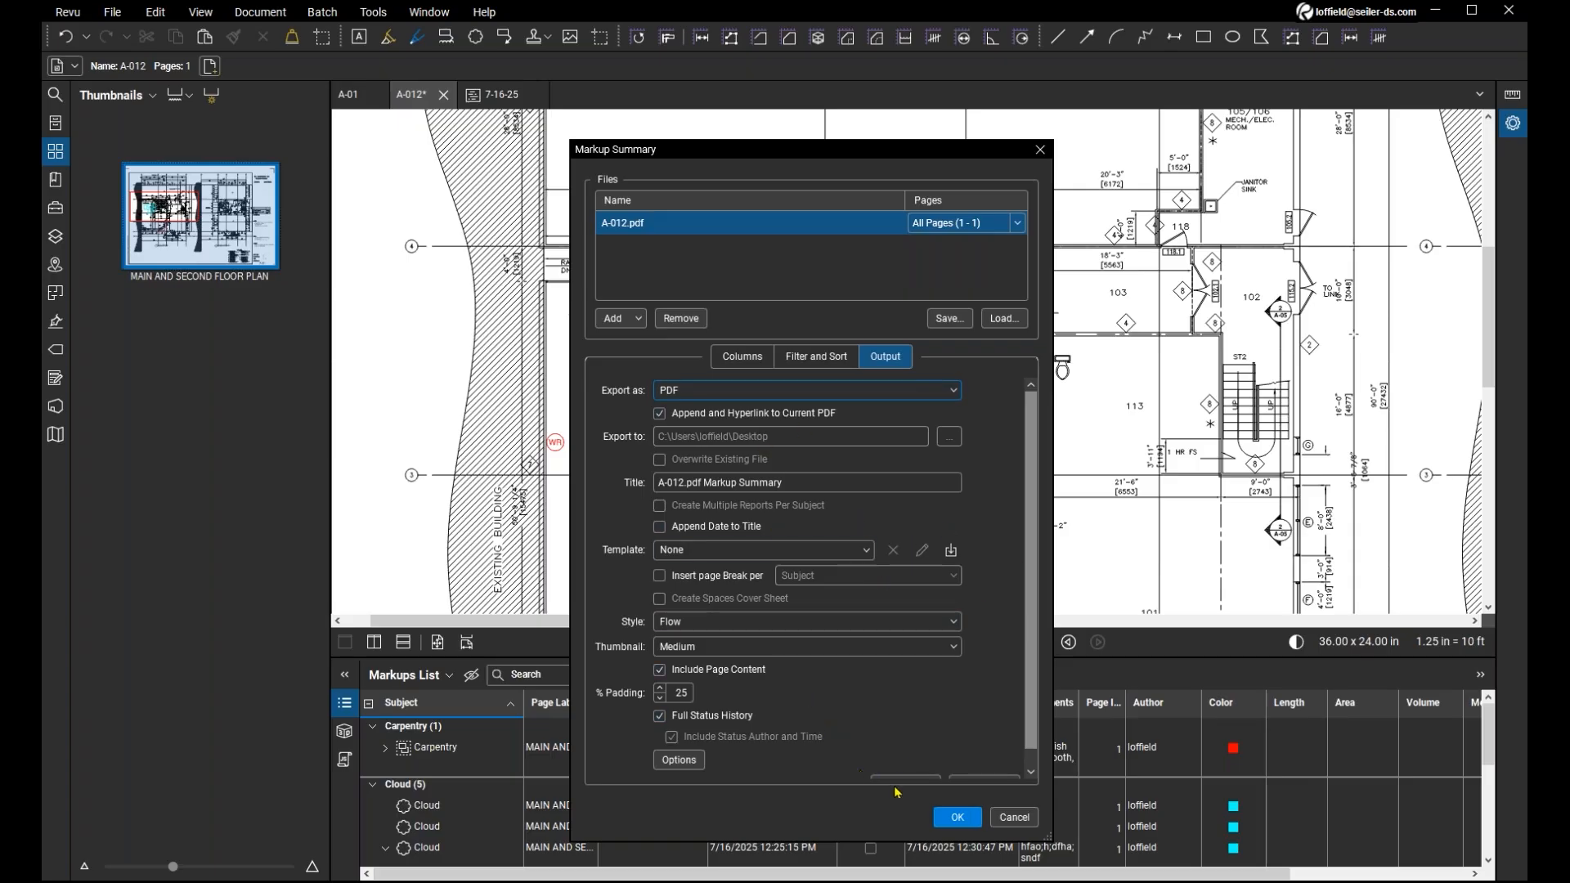
pyautogui.scroll(-1, 727, 736)
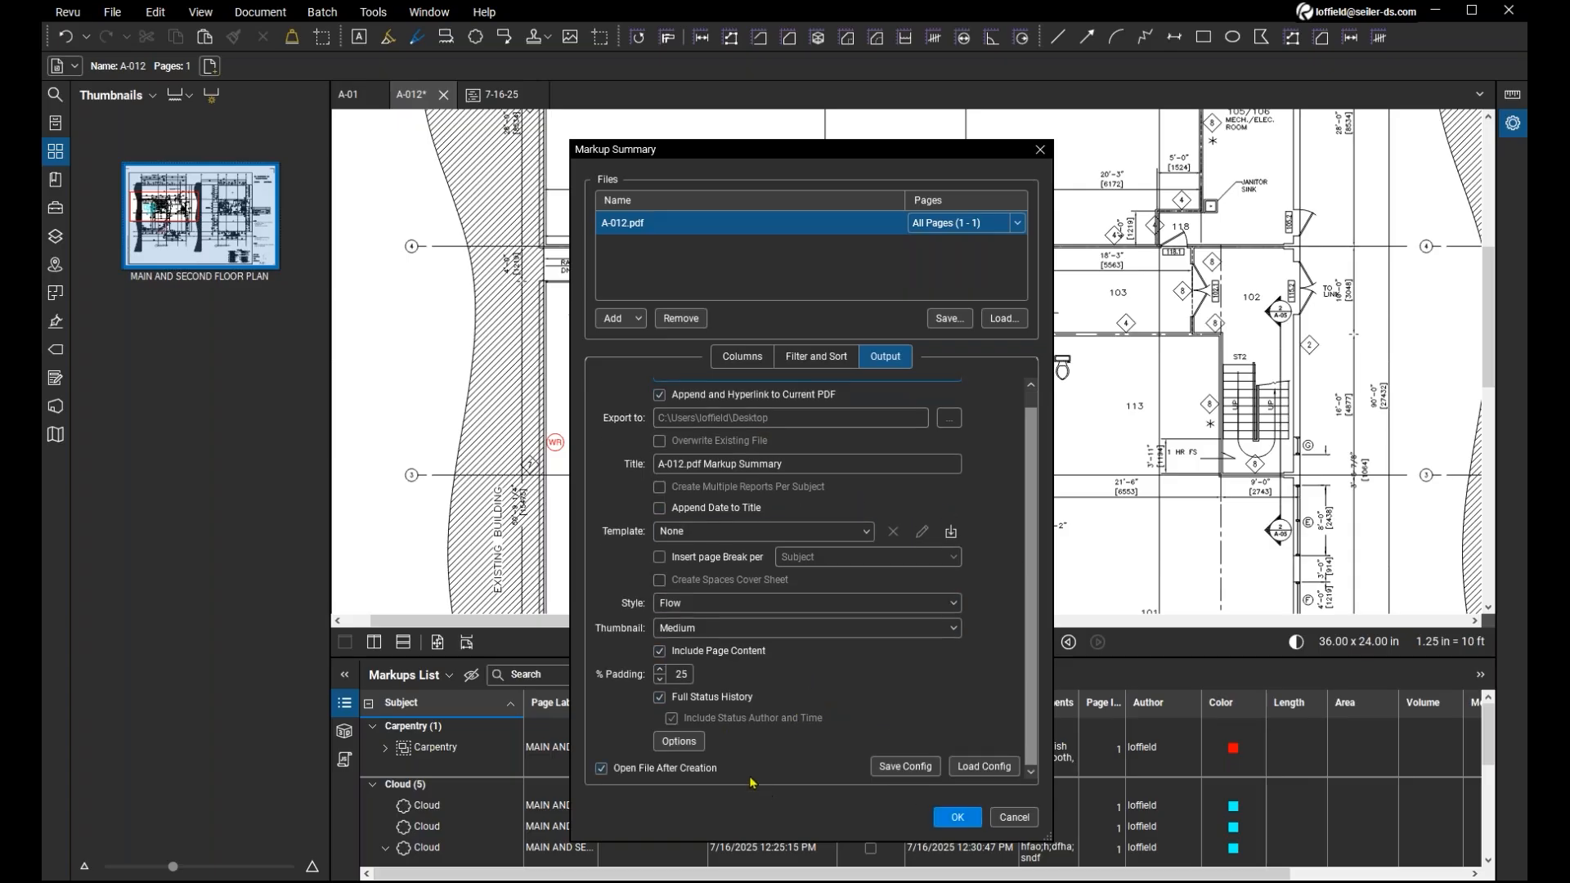
pyautogui.click(963, 820)
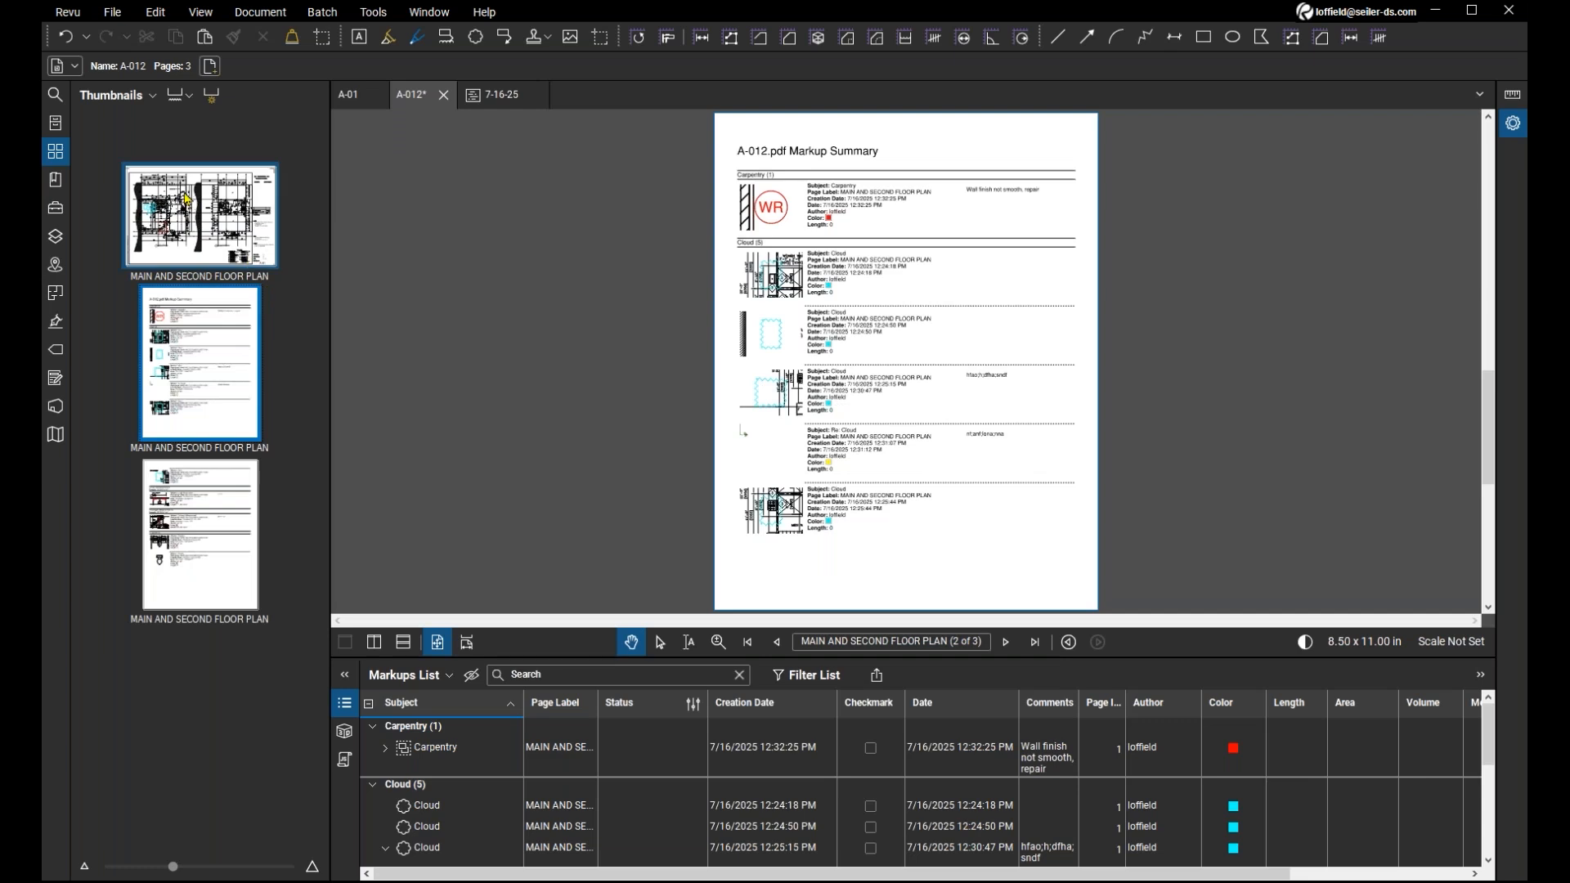
# Enlarge the page thumbnails and follow the Carpentry entry's snapshot in the summary to the WR markup on the floor plan.
pyautogui.moveTo(174, 867); pyautogui.dragTo(195, 868)
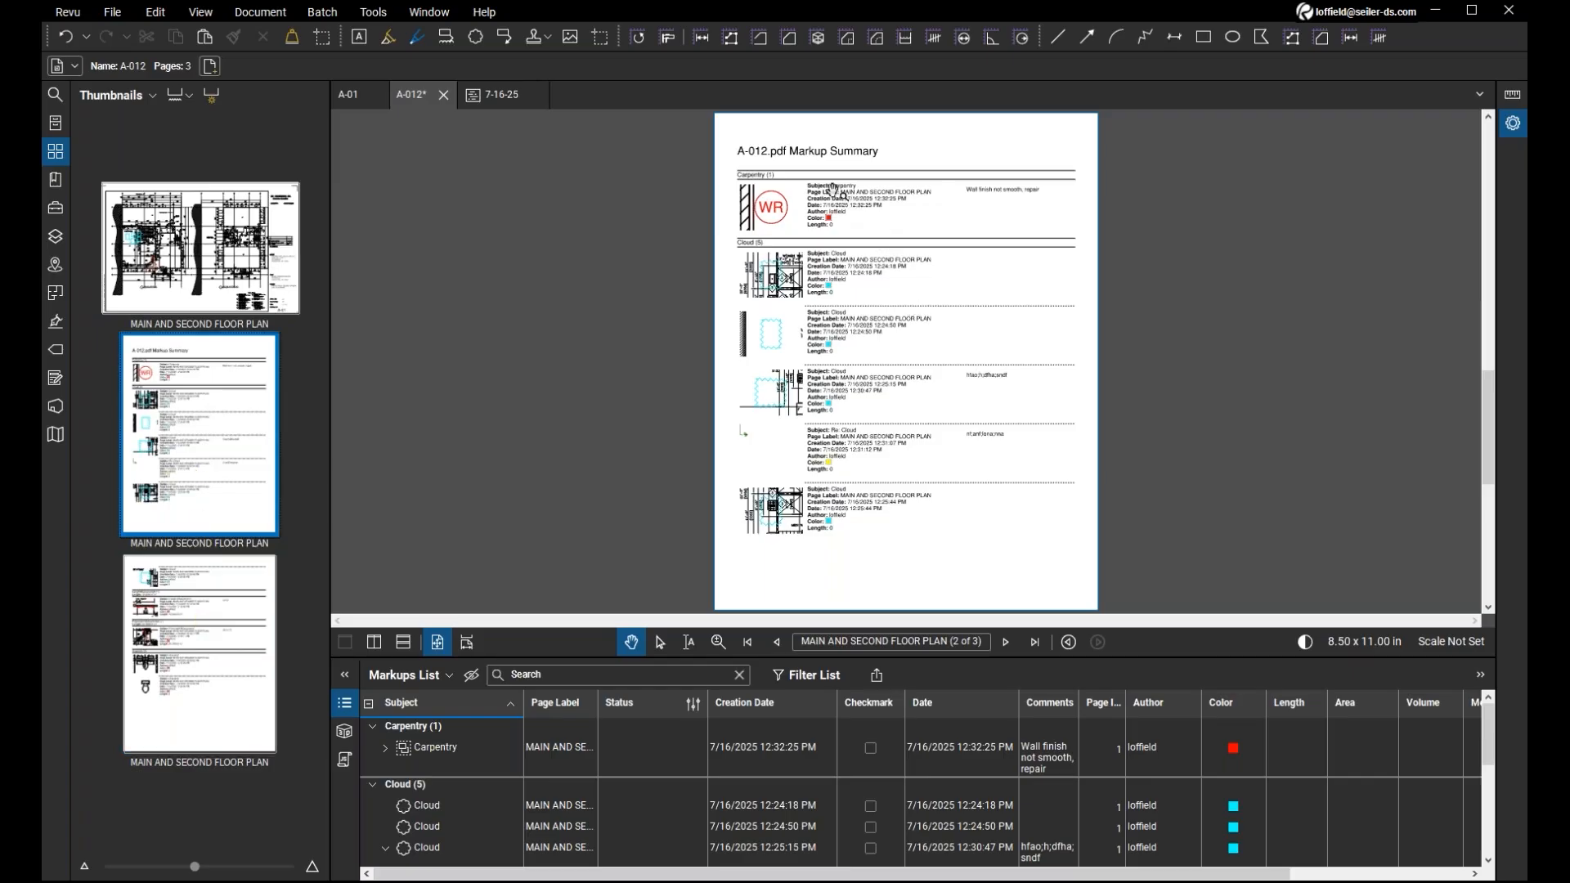
pyautogui.scroll(3, 820, 226)
pyautogui.scroll(1, 820, 226)
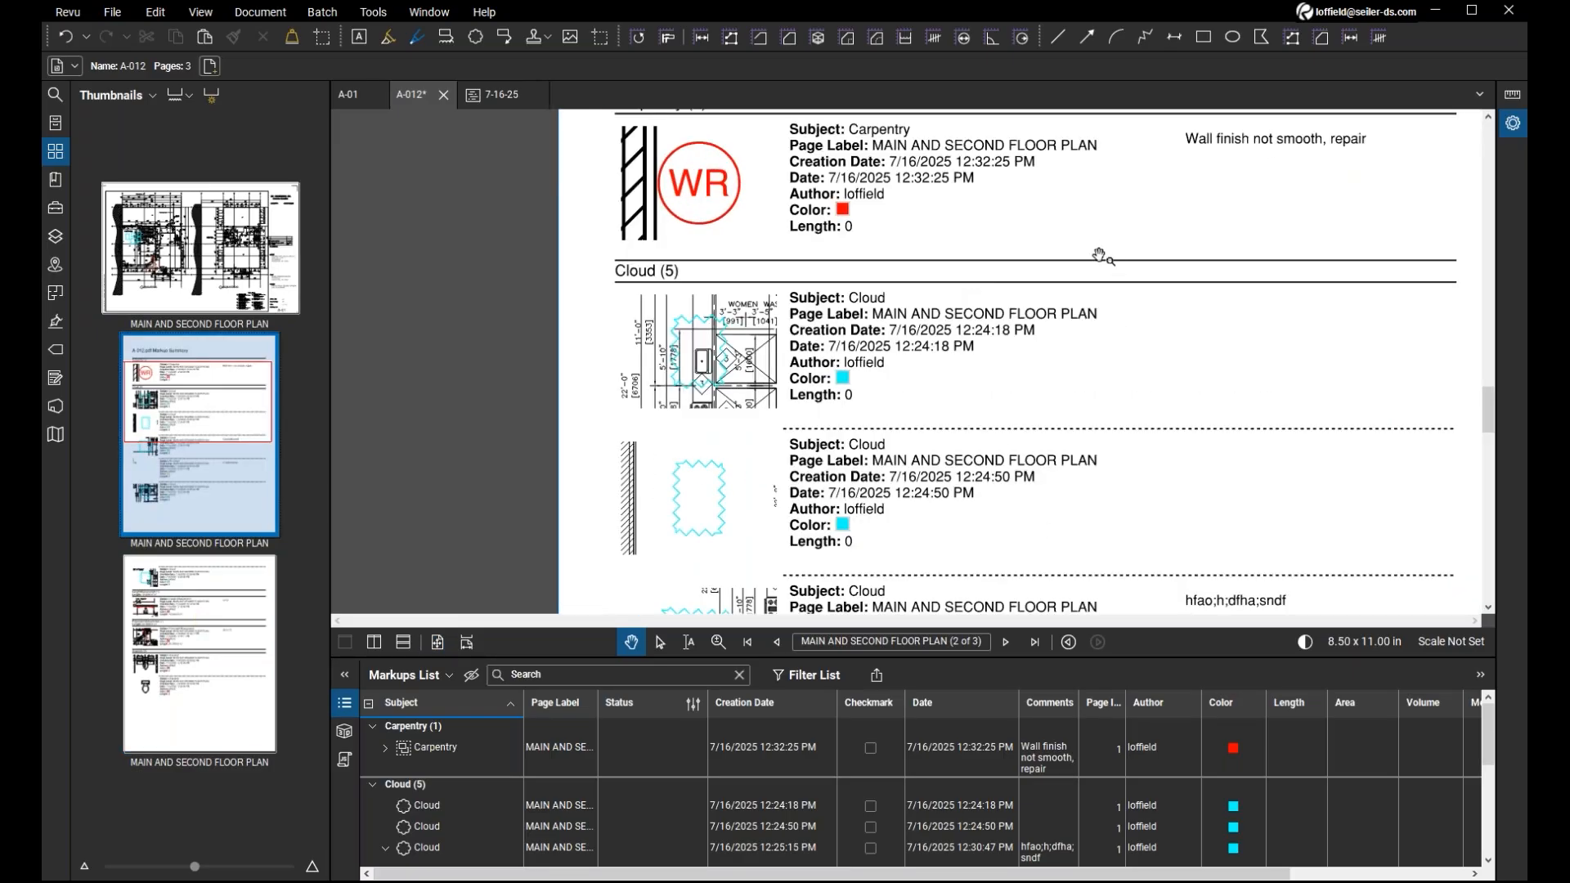
pyautogui.moveTo(1113, 245); pyautogui.dragTo(1001, 347)
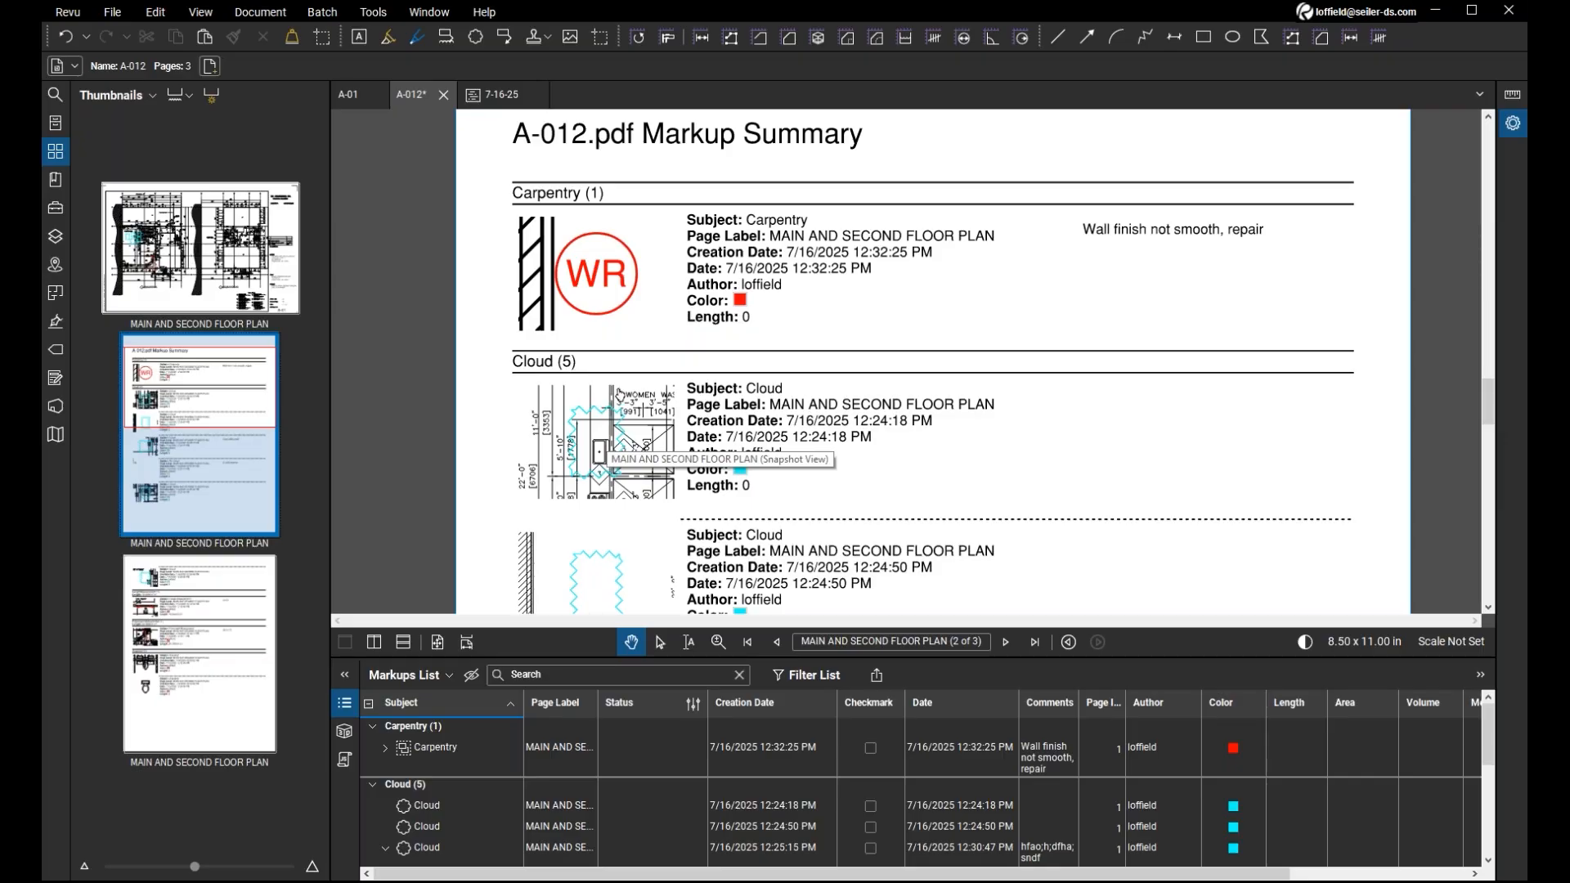
pyautogui.click(614, 285)
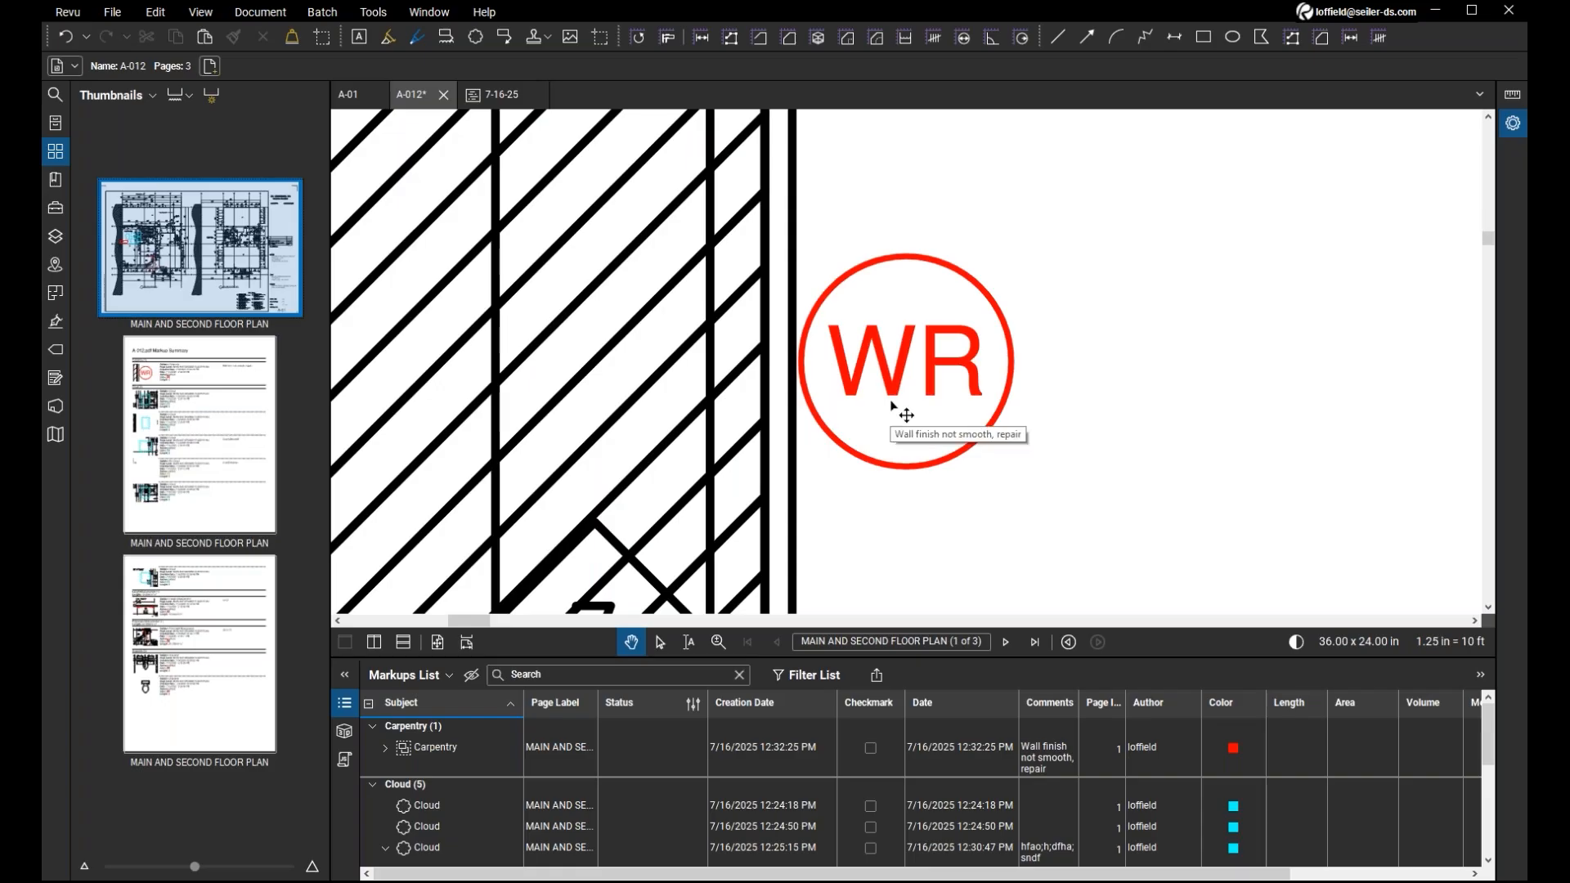
pyautogui.scroll(-3, 865, 424)
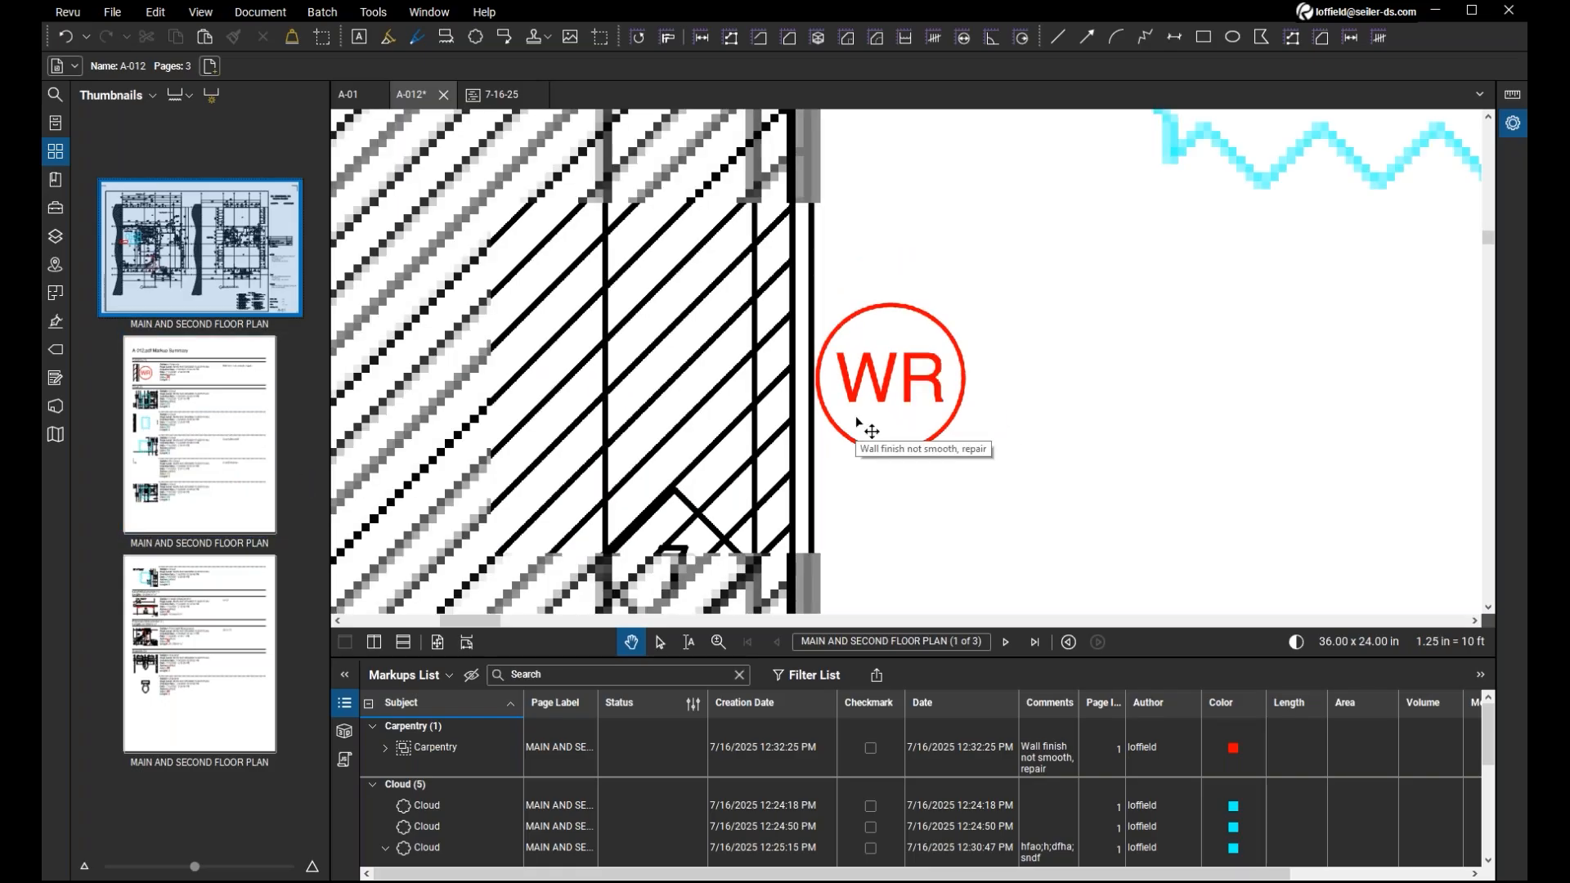
pyautogui.scroll(-1, 855, 422)
# Return to the first summary page and follow the third cloud entry's snapshot to the clouds near room 107 on the plan.
pyautogui.click(221, 470)
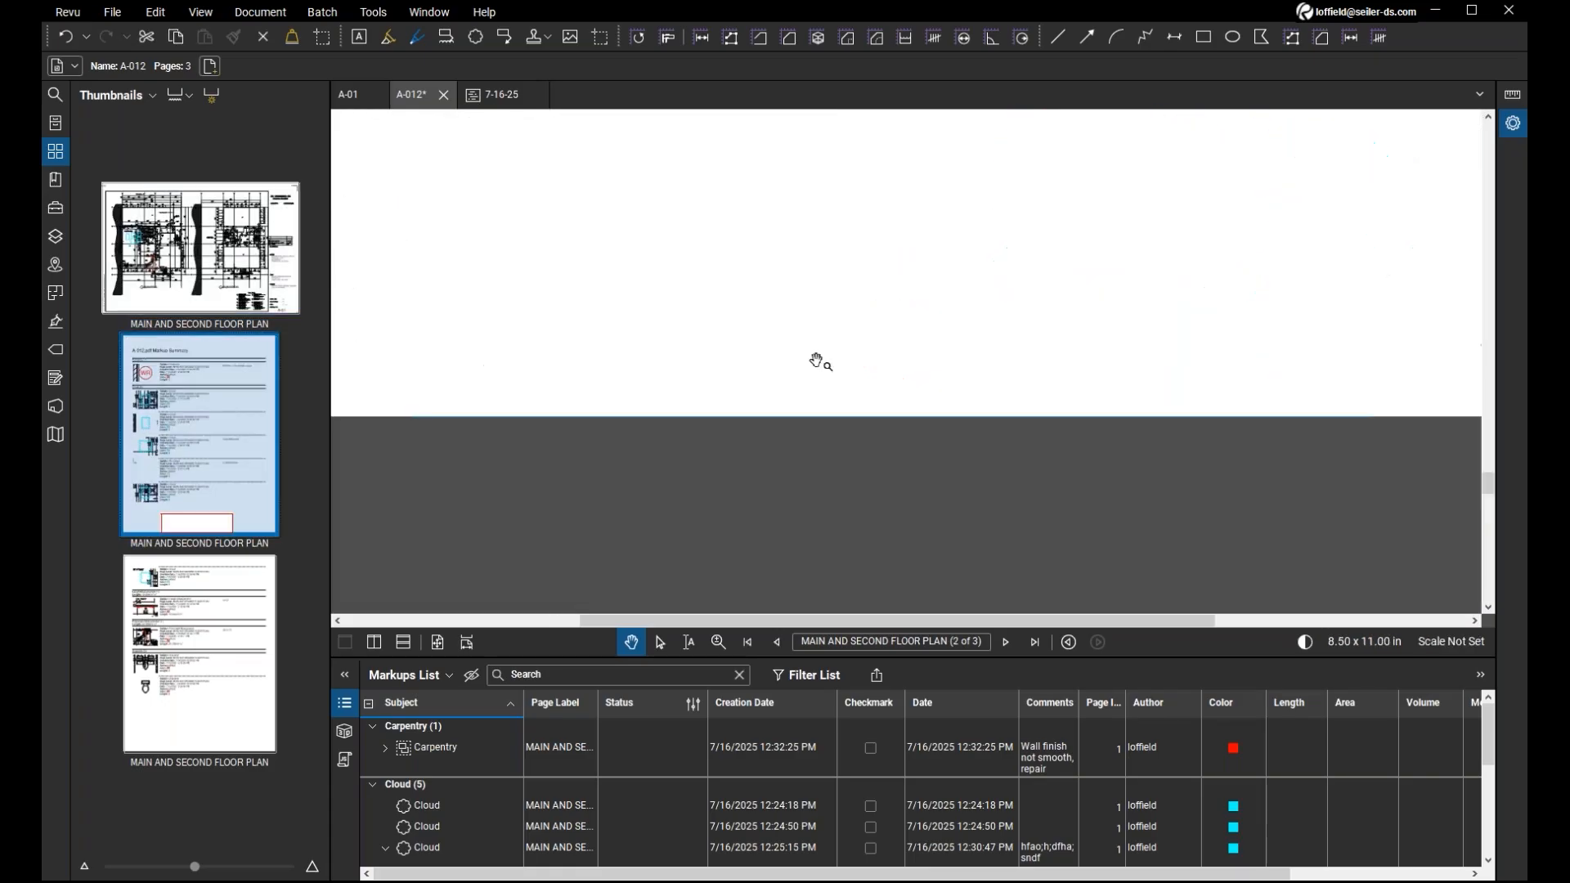
pyautogui.scroll(4, 819, 361)
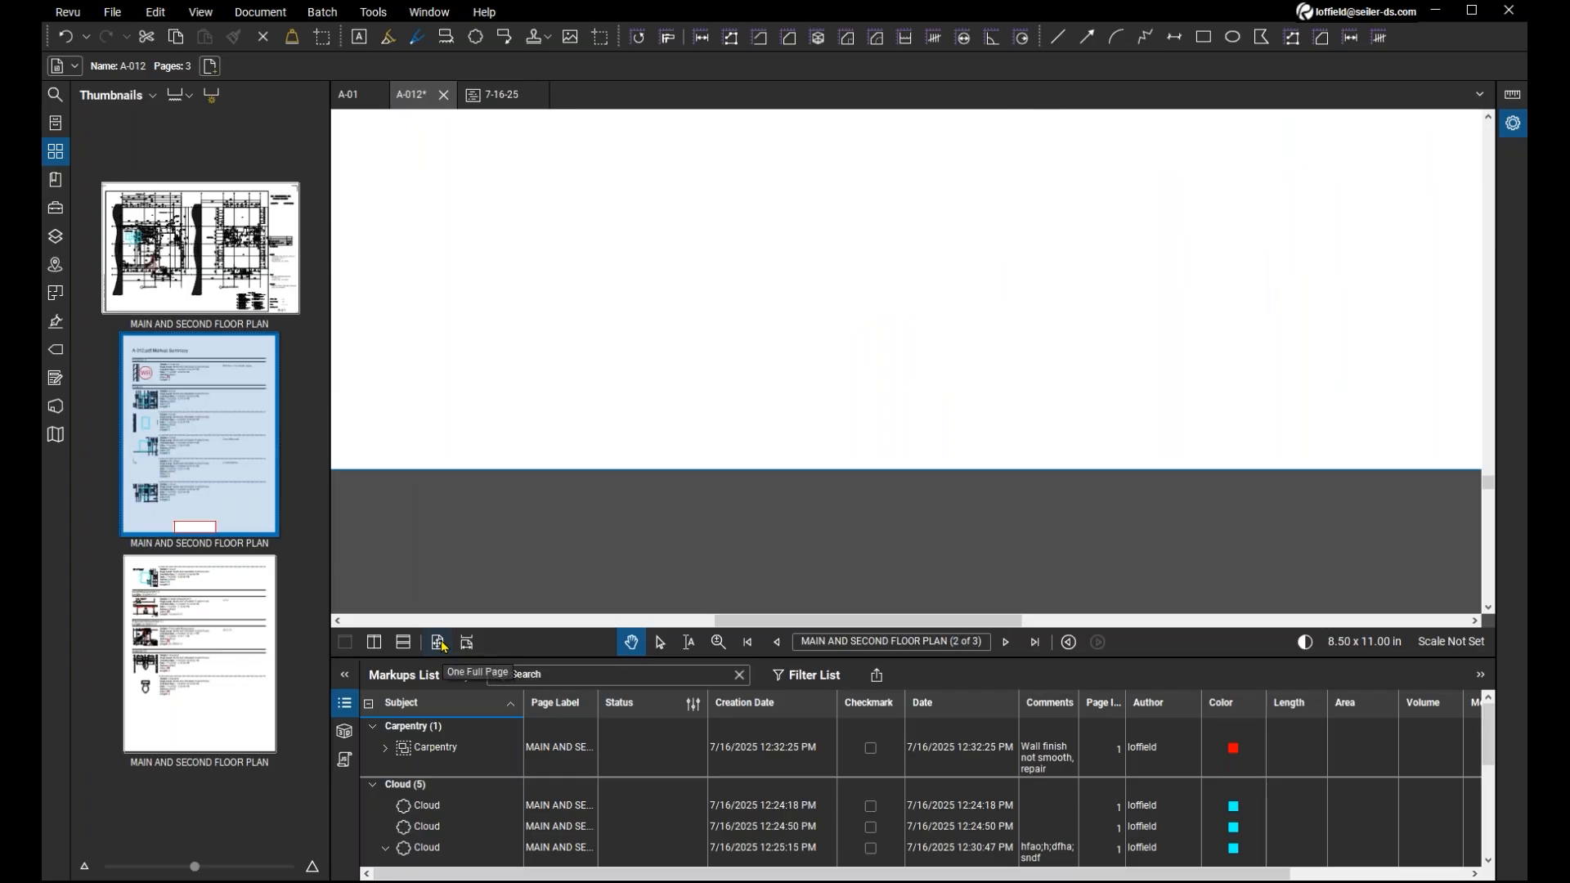
pyautogui.click(468, 642)
pyautogui.scroll(5, 584, 489)
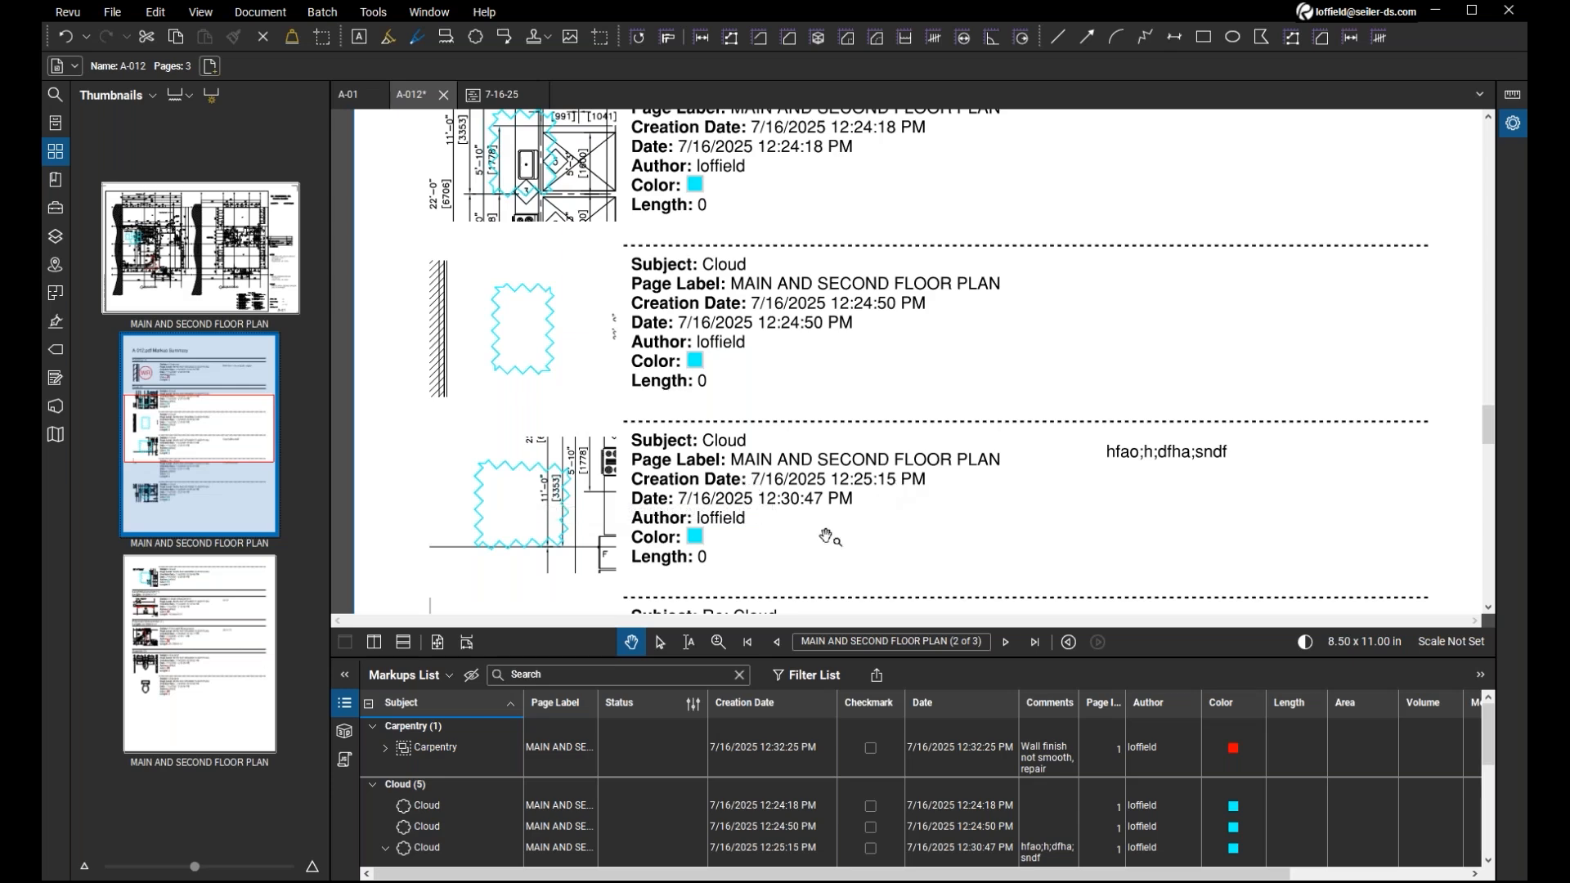
pyautogui.doubleClick(537, 508)
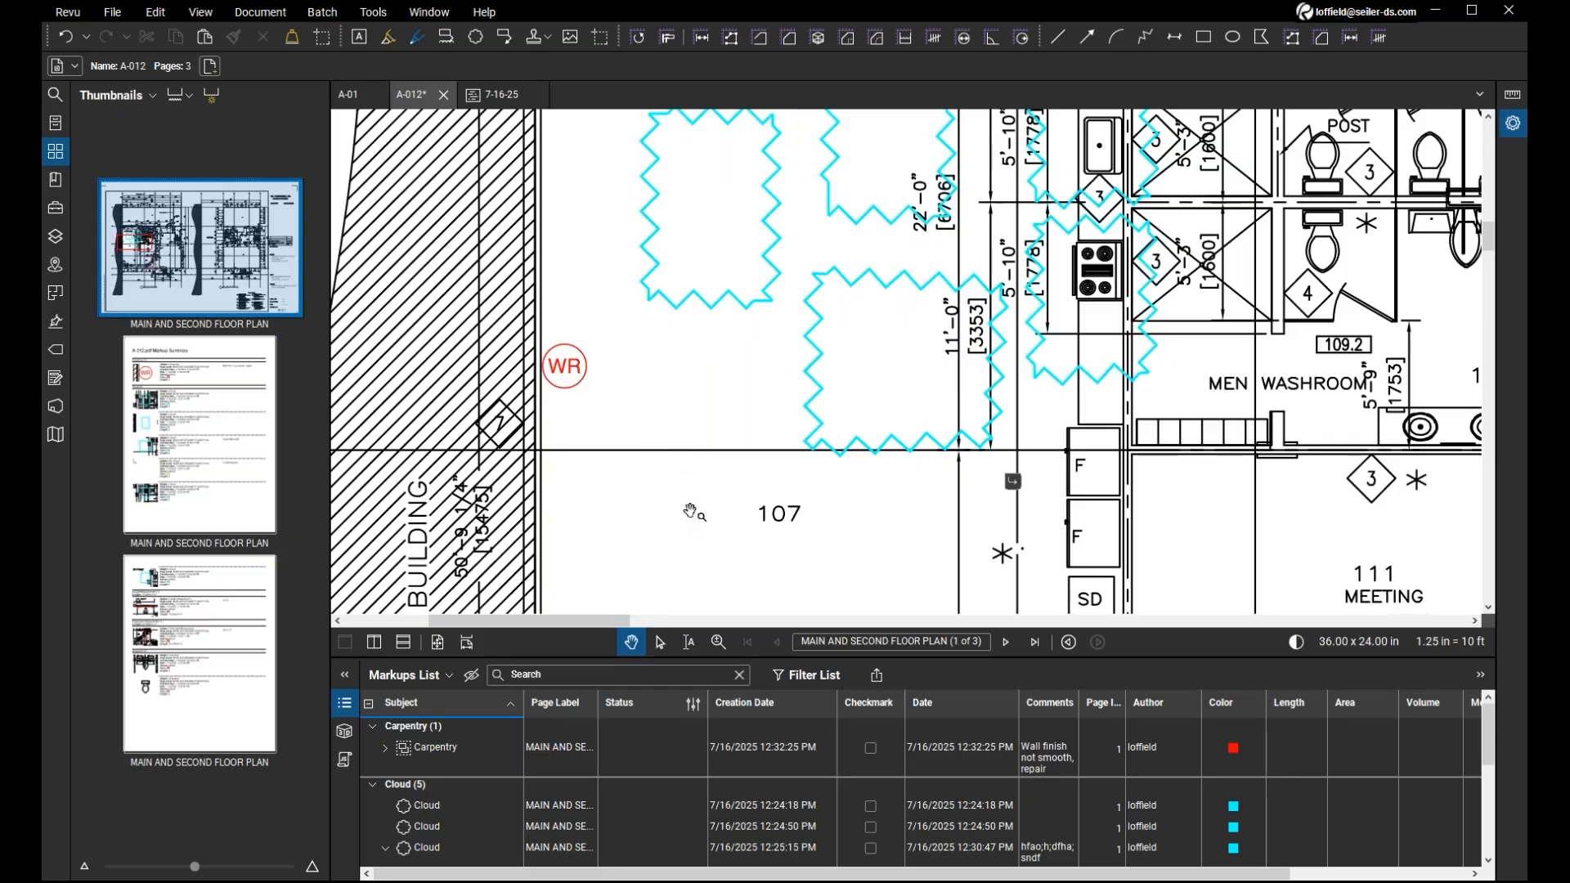
pyautogui.scroll(-1, 692, 490)
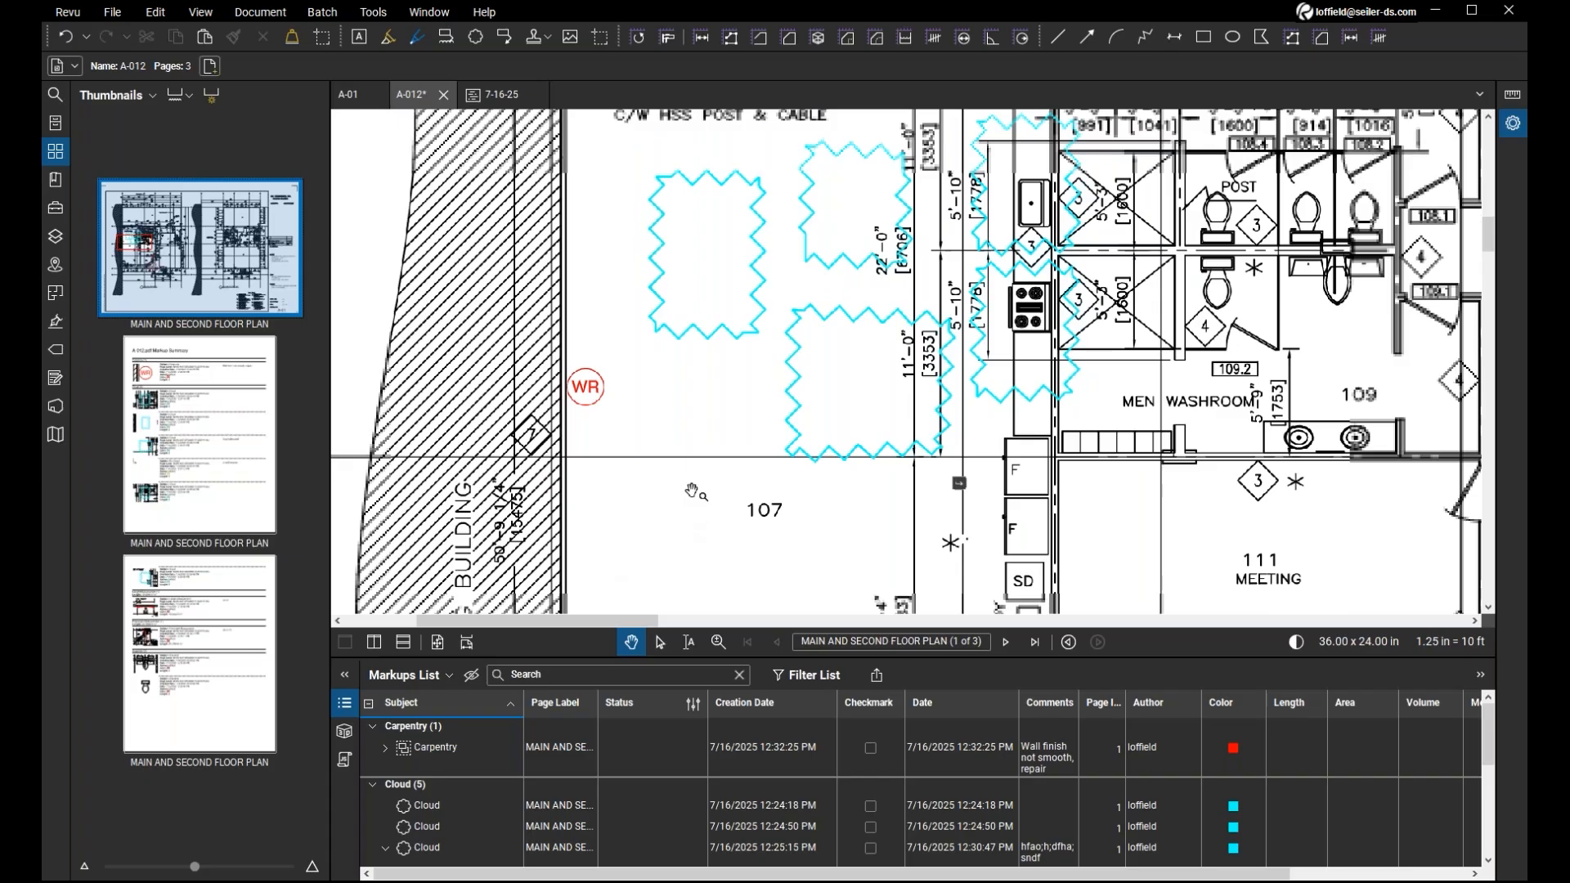
pyautogui.moveTo(697, 492); pyautogui.dragTo(687, 578)
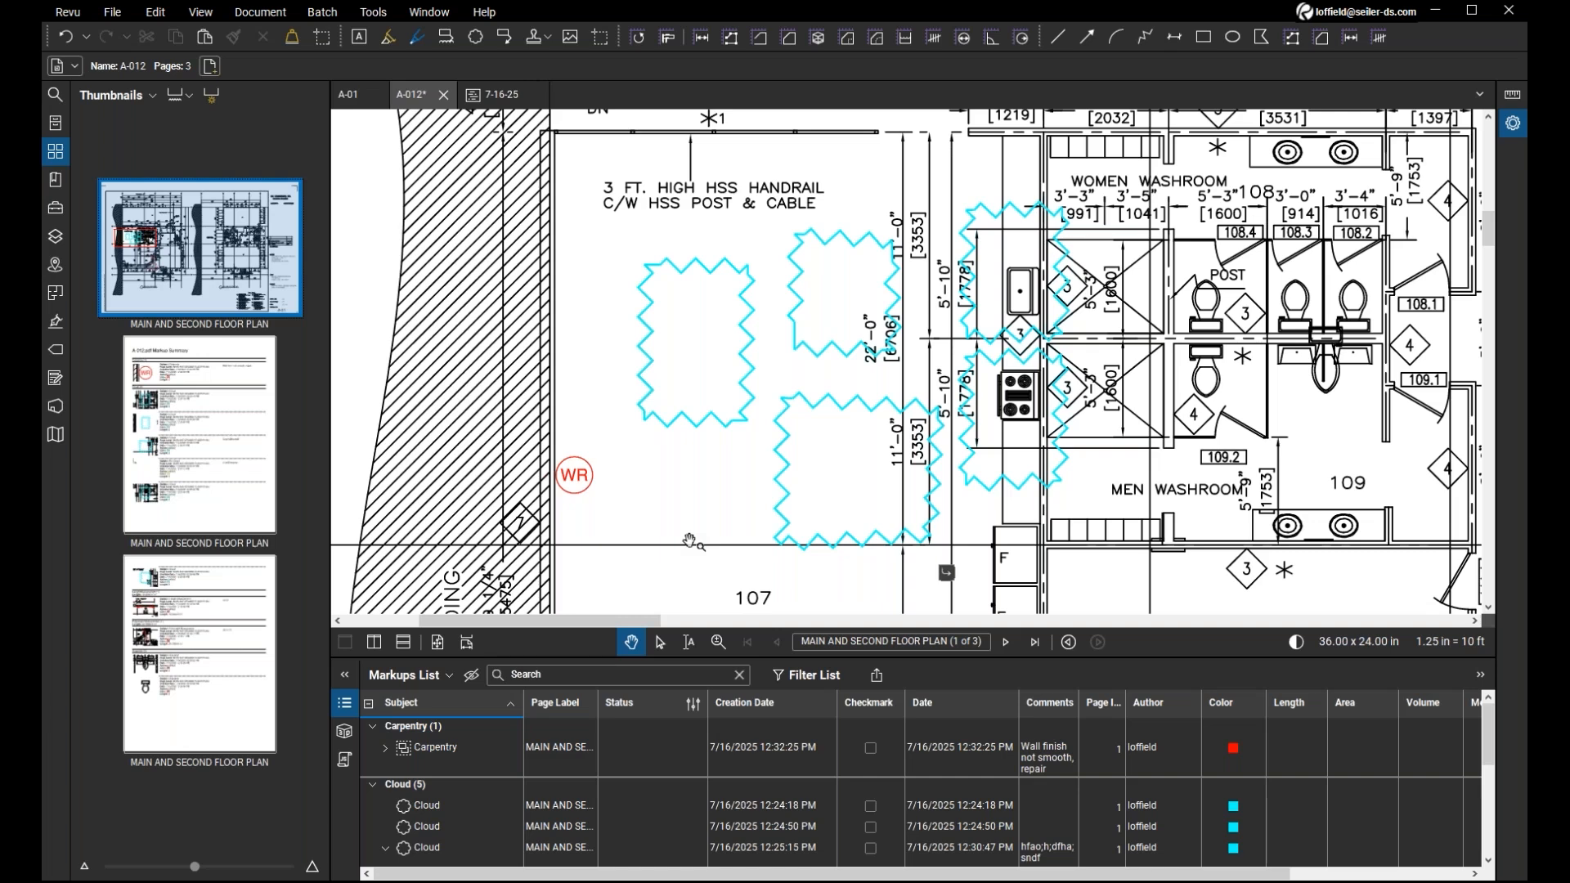
pyautogui.scroll(-2, 704, 532)
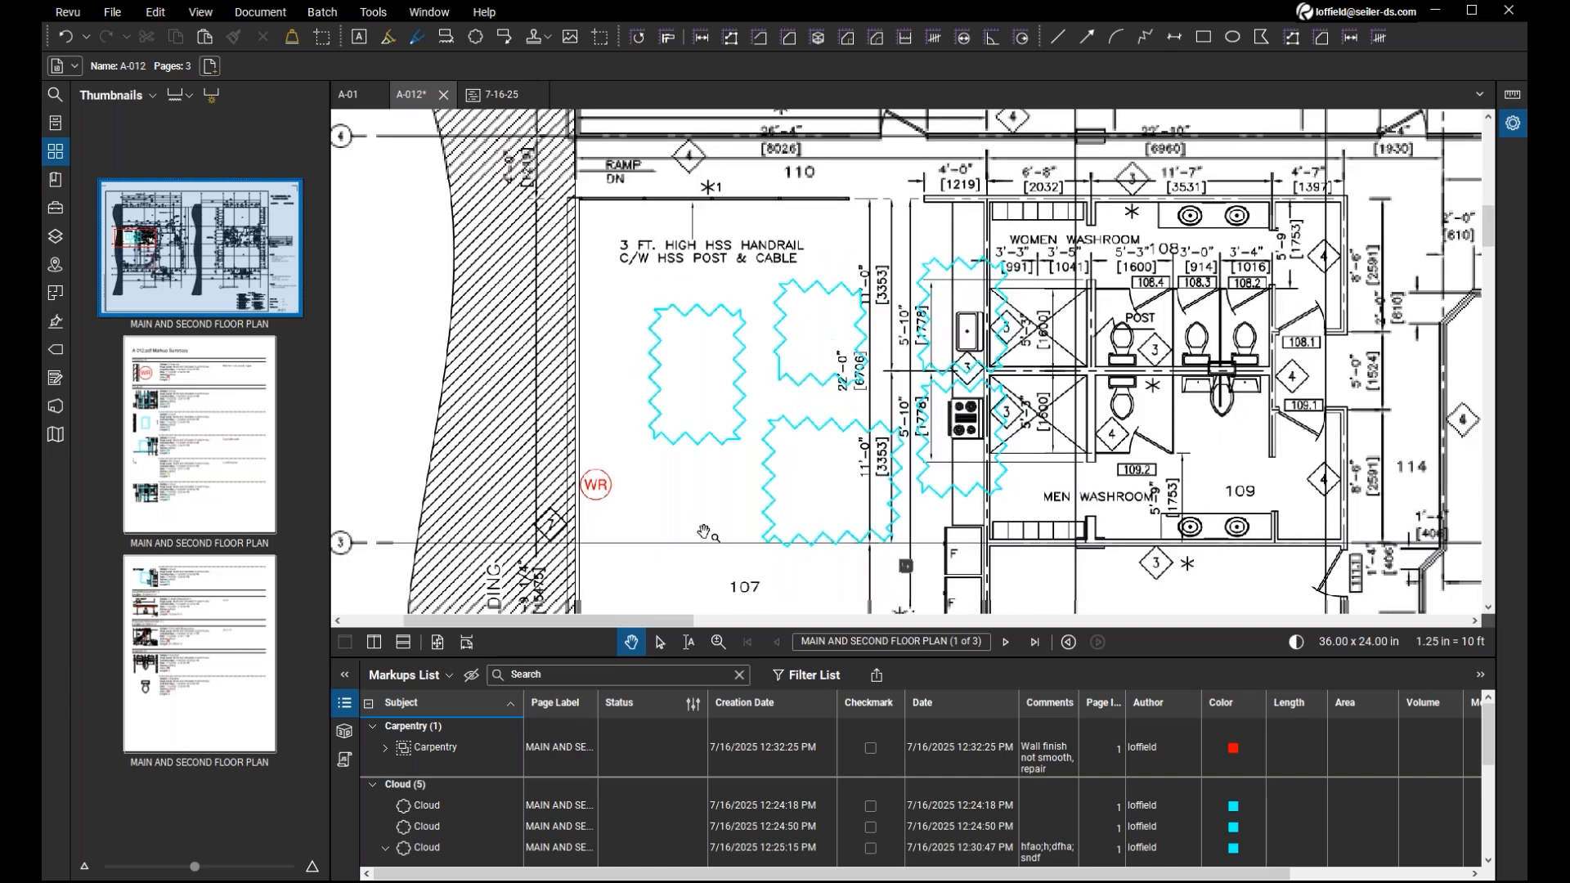
pyautogui.moveTo(704, 532); pyautogui.dragTo(672, 560)
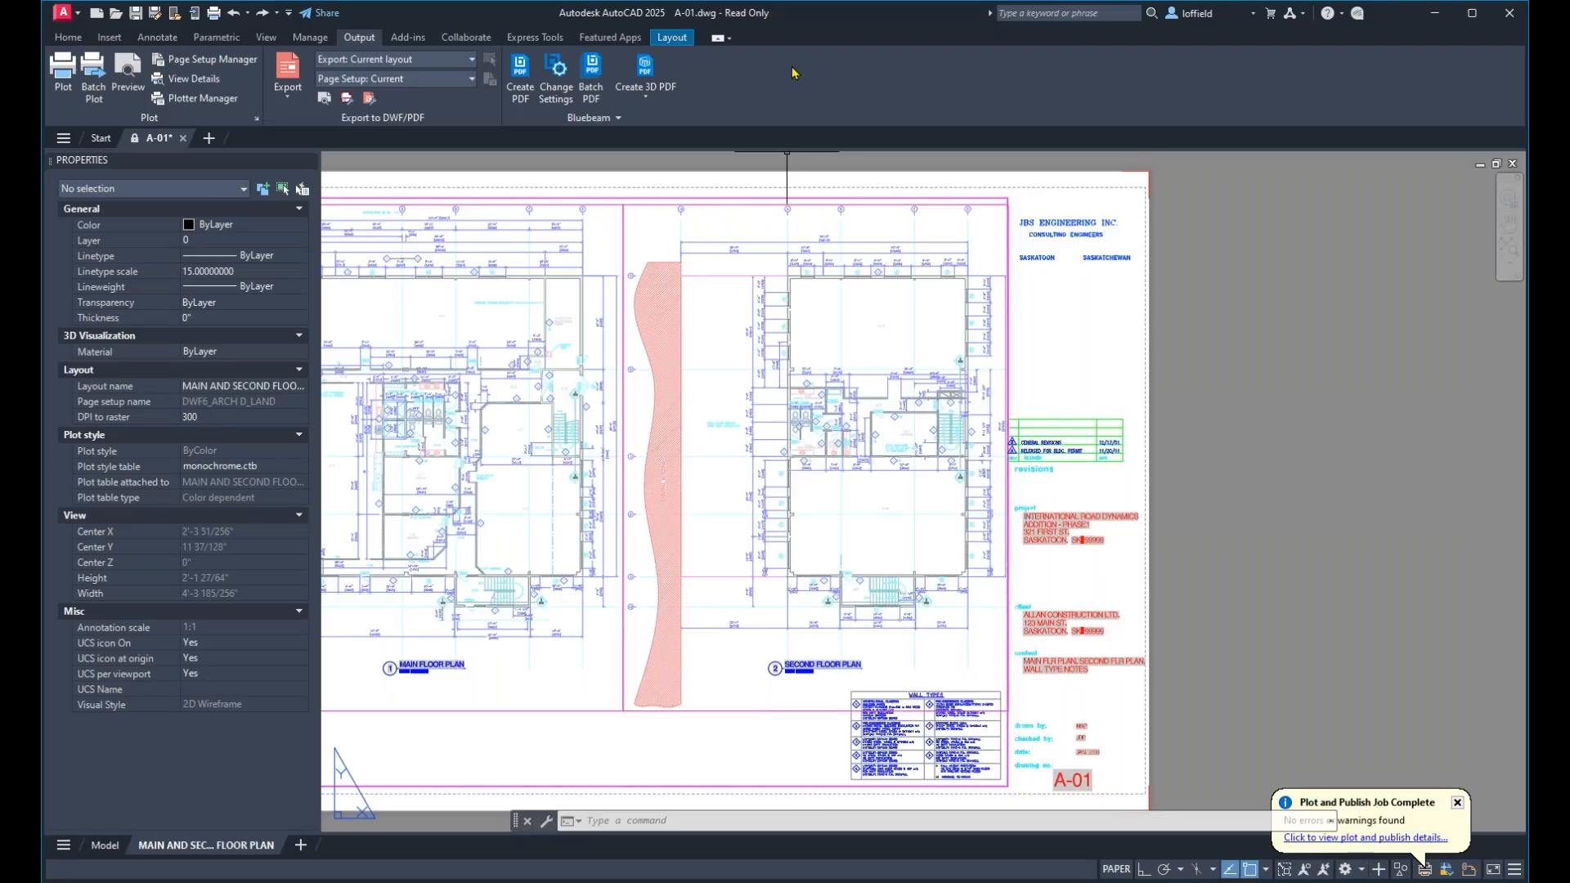
# Switch to AutoCAD and review the Bluebeam Create PDF save options for A-01, closing them without saving.
pyautogui.click(520, 85)
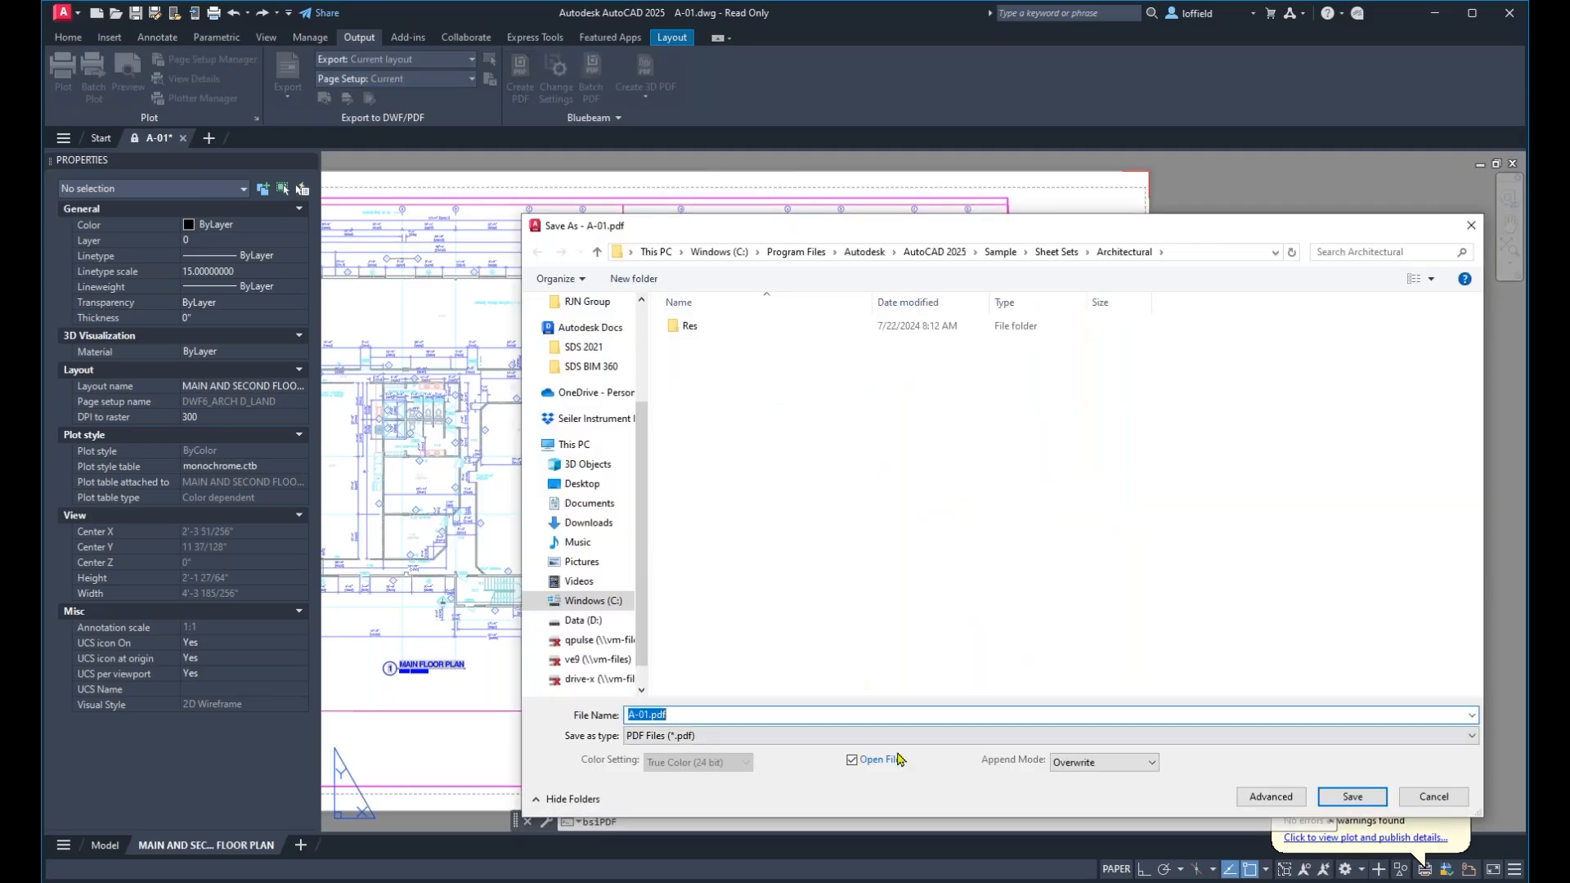
pyautogui.click(1444, 797)
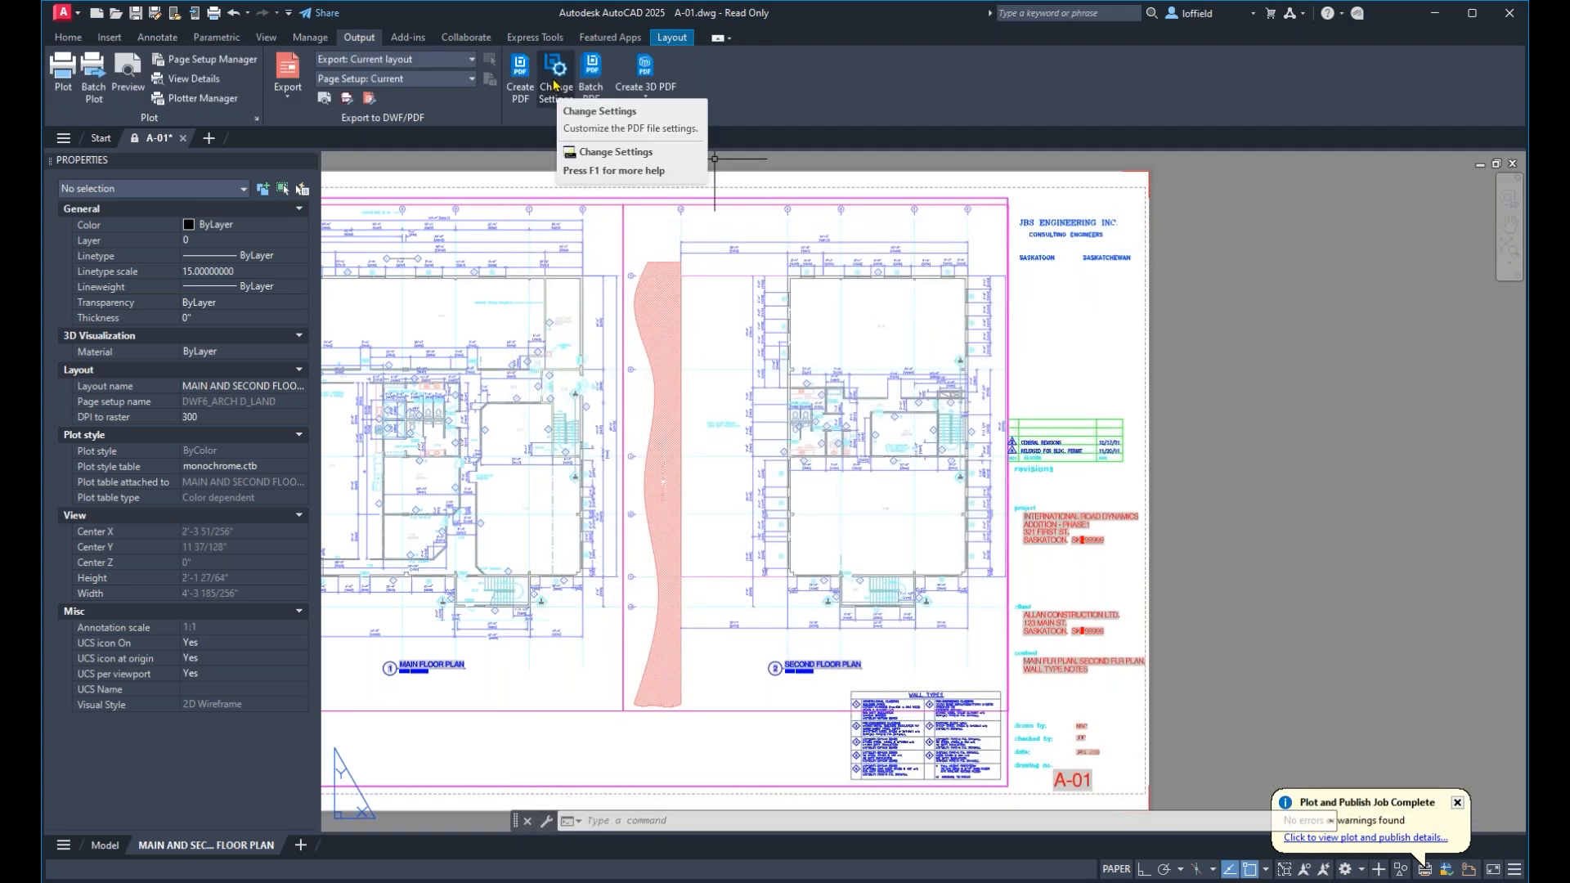
pyautogui.press('ctrl')
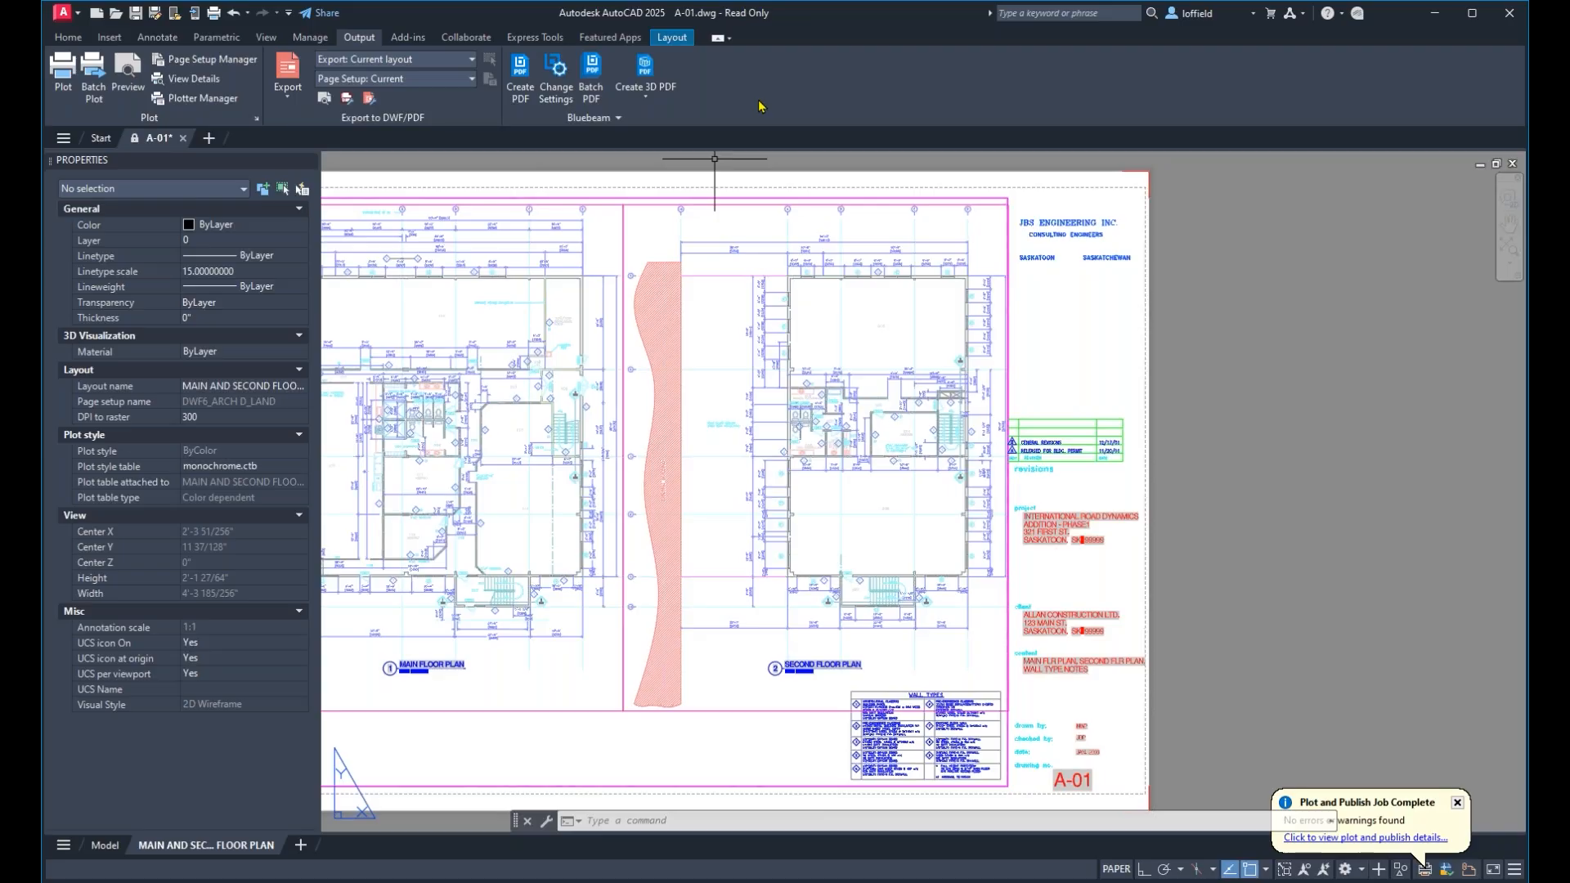
# Review the quality, data and font options of AutoCAD's built-in PDF export for A-01.pdf, and leave without exporting.
pyautogui.click(286, 96)
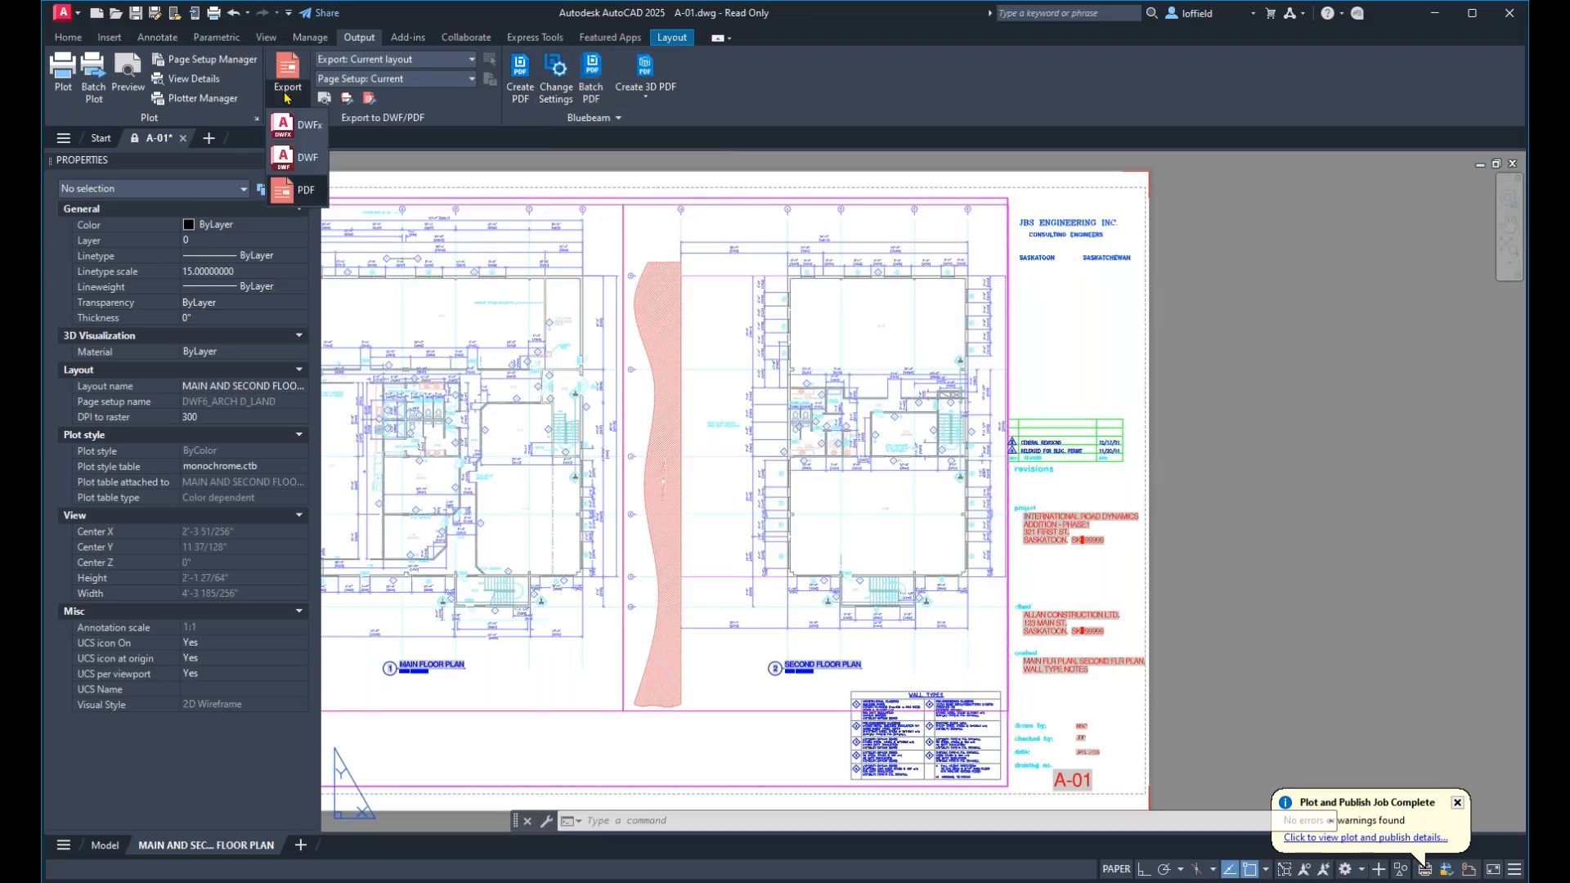
pyautogui.click(305, 191)
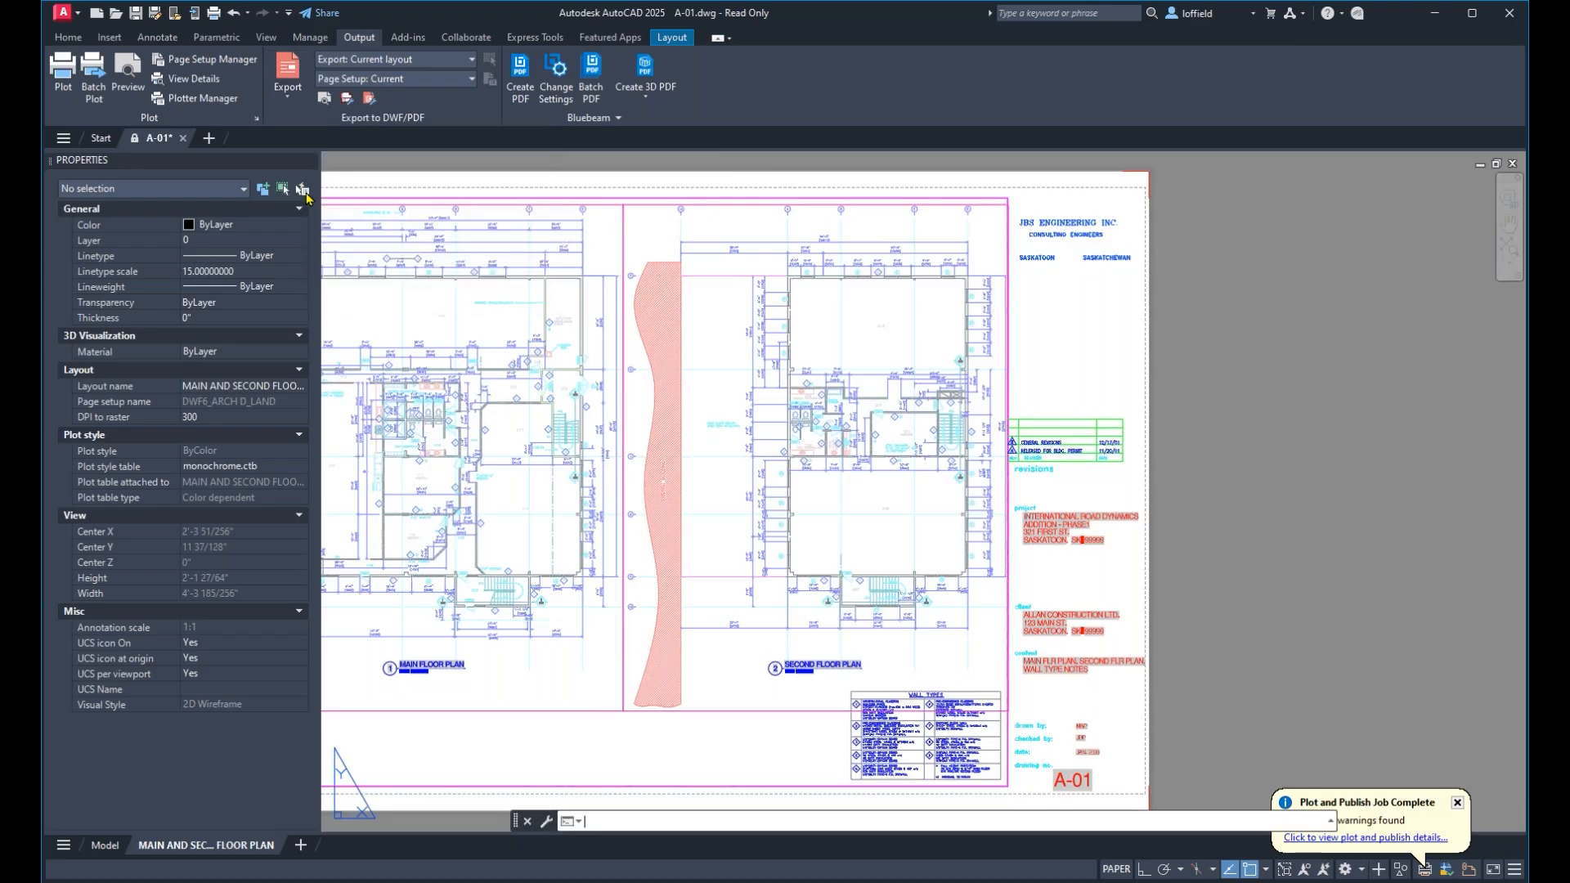
pyautogui.click(887, 409)
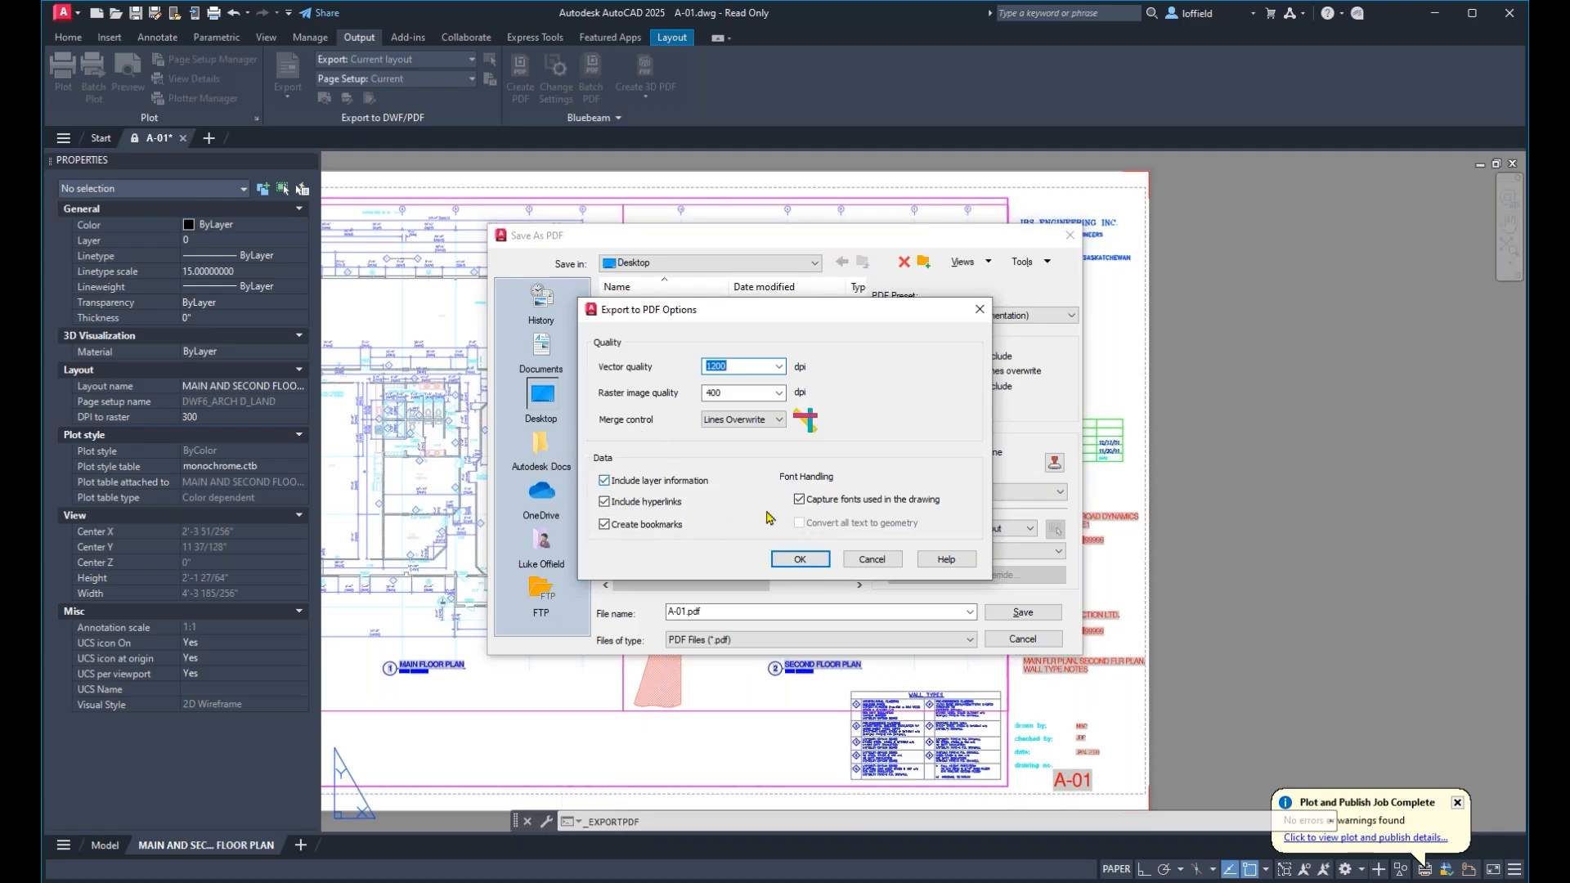
pyautogui.click(871, 561)
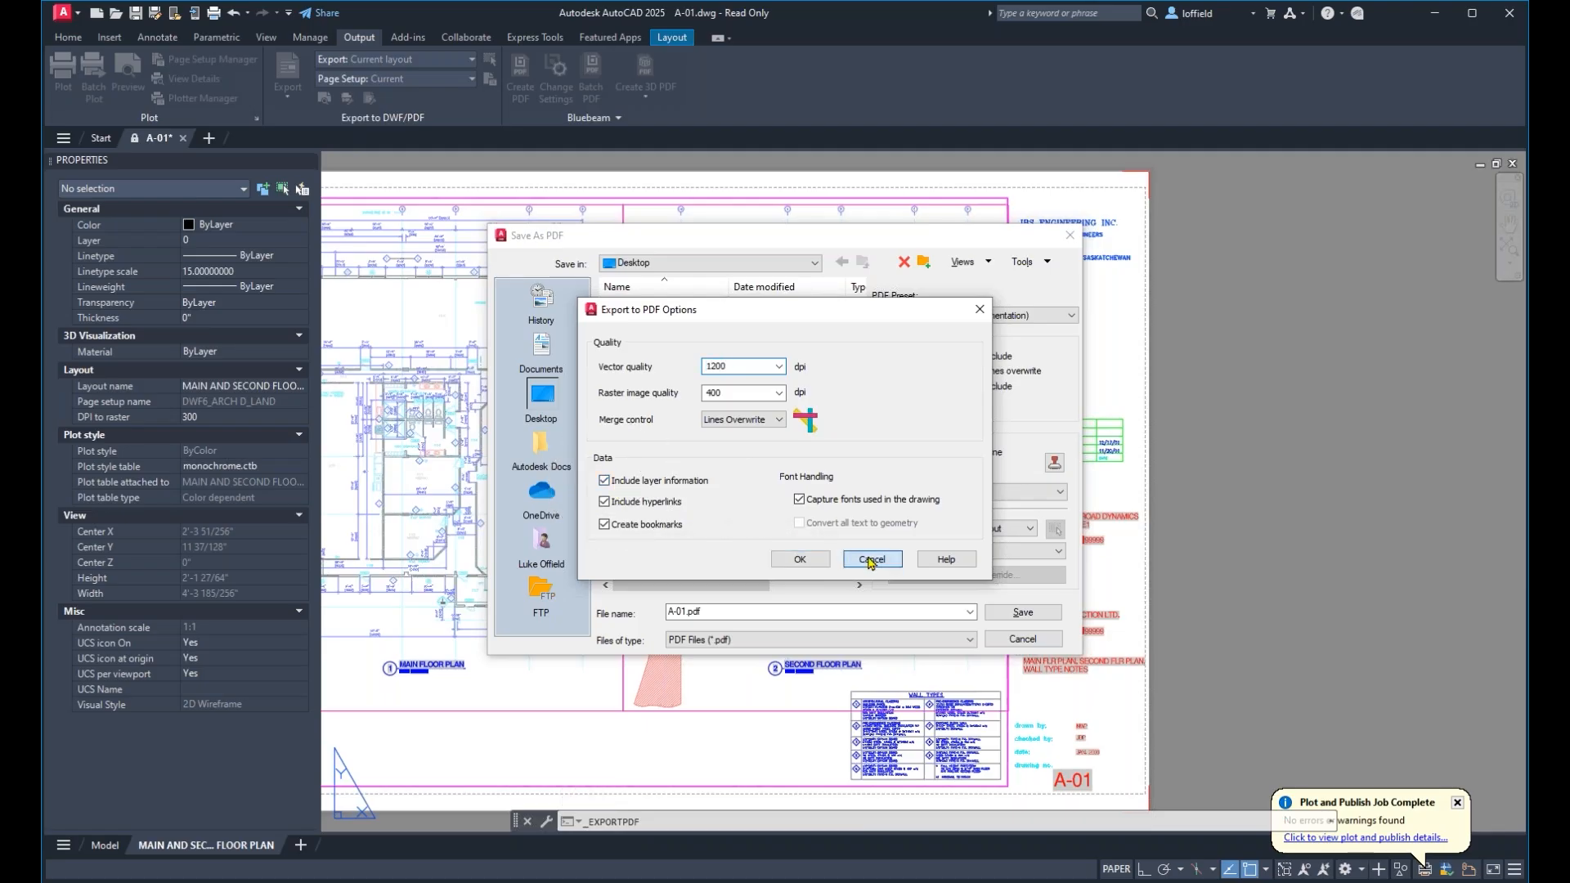
pyautogui.click(1042, 643)
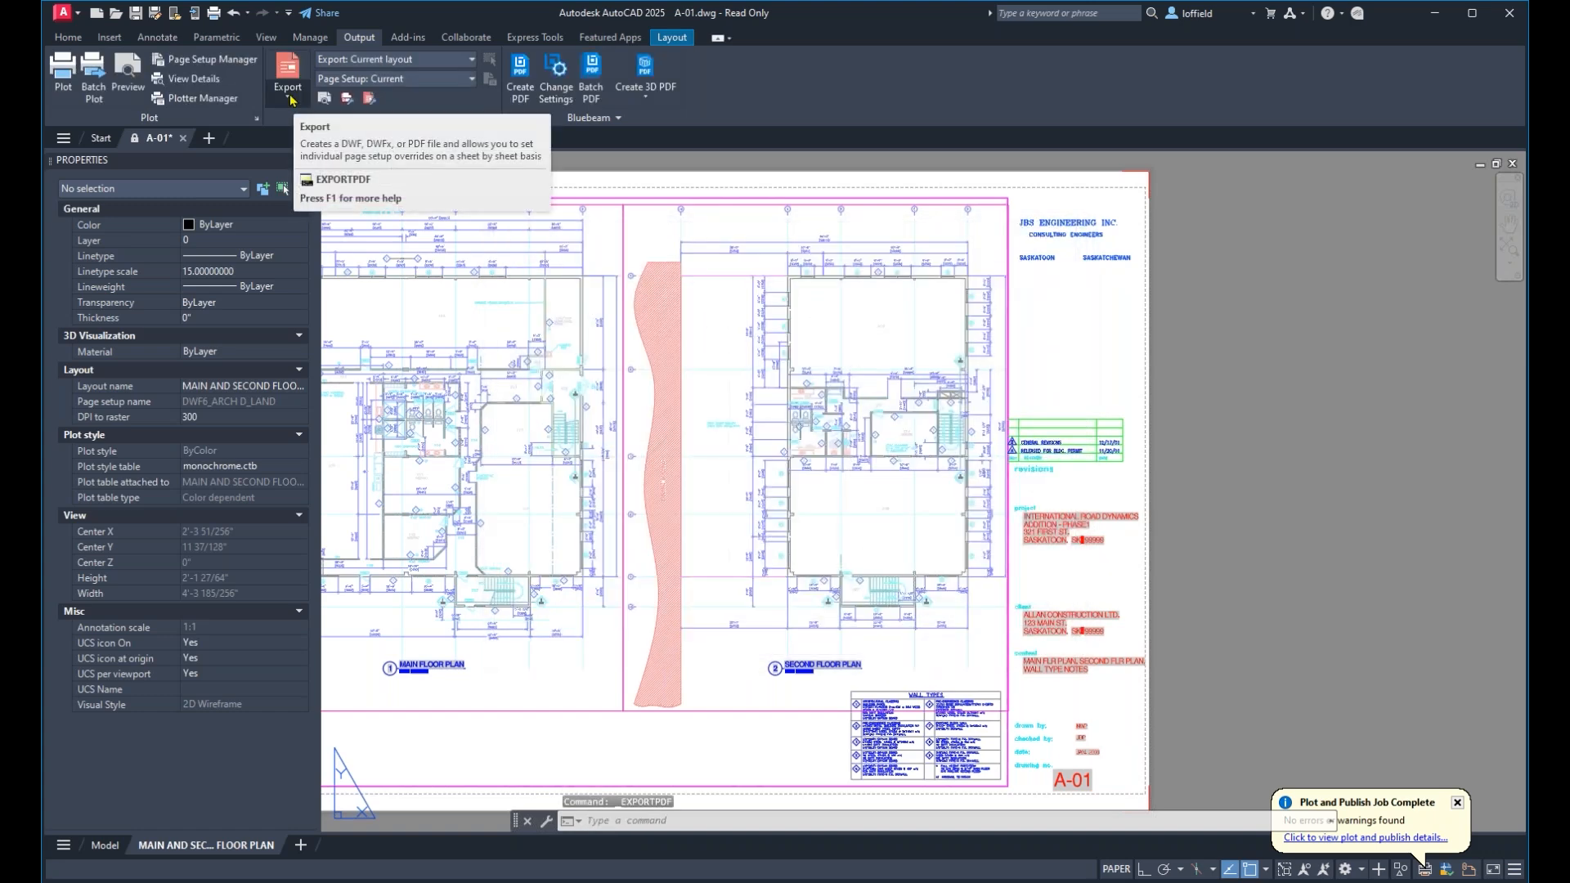
# Reopen the built-in PDF export to check its layer information, merge control and hyperlink options, and cancel it.
pyautogui.click(291, 98)
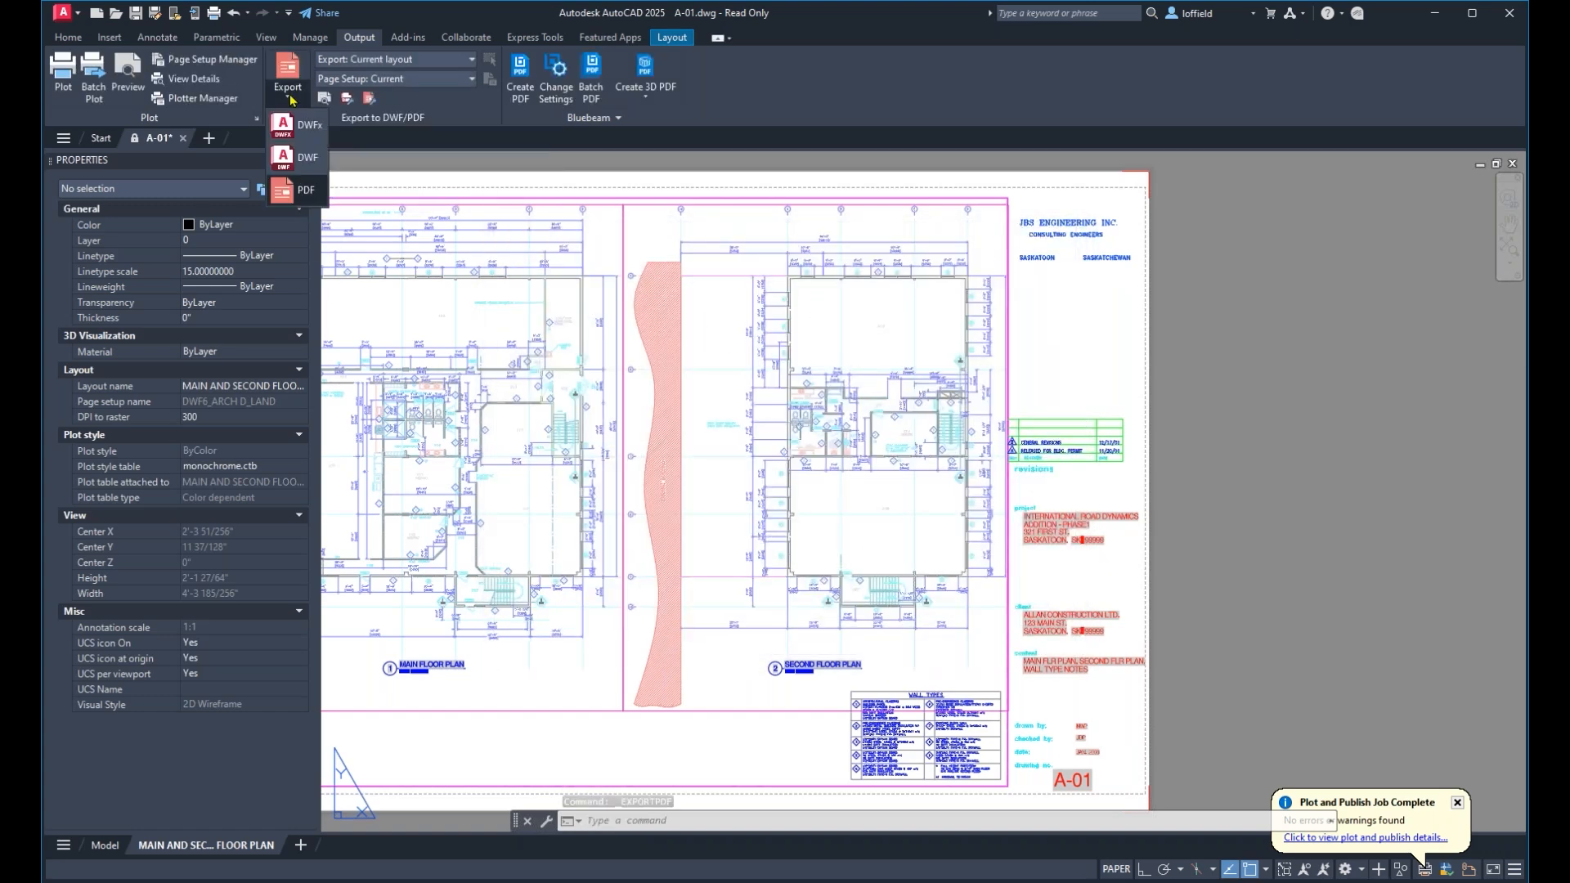
pyautogui.click(306, 192)
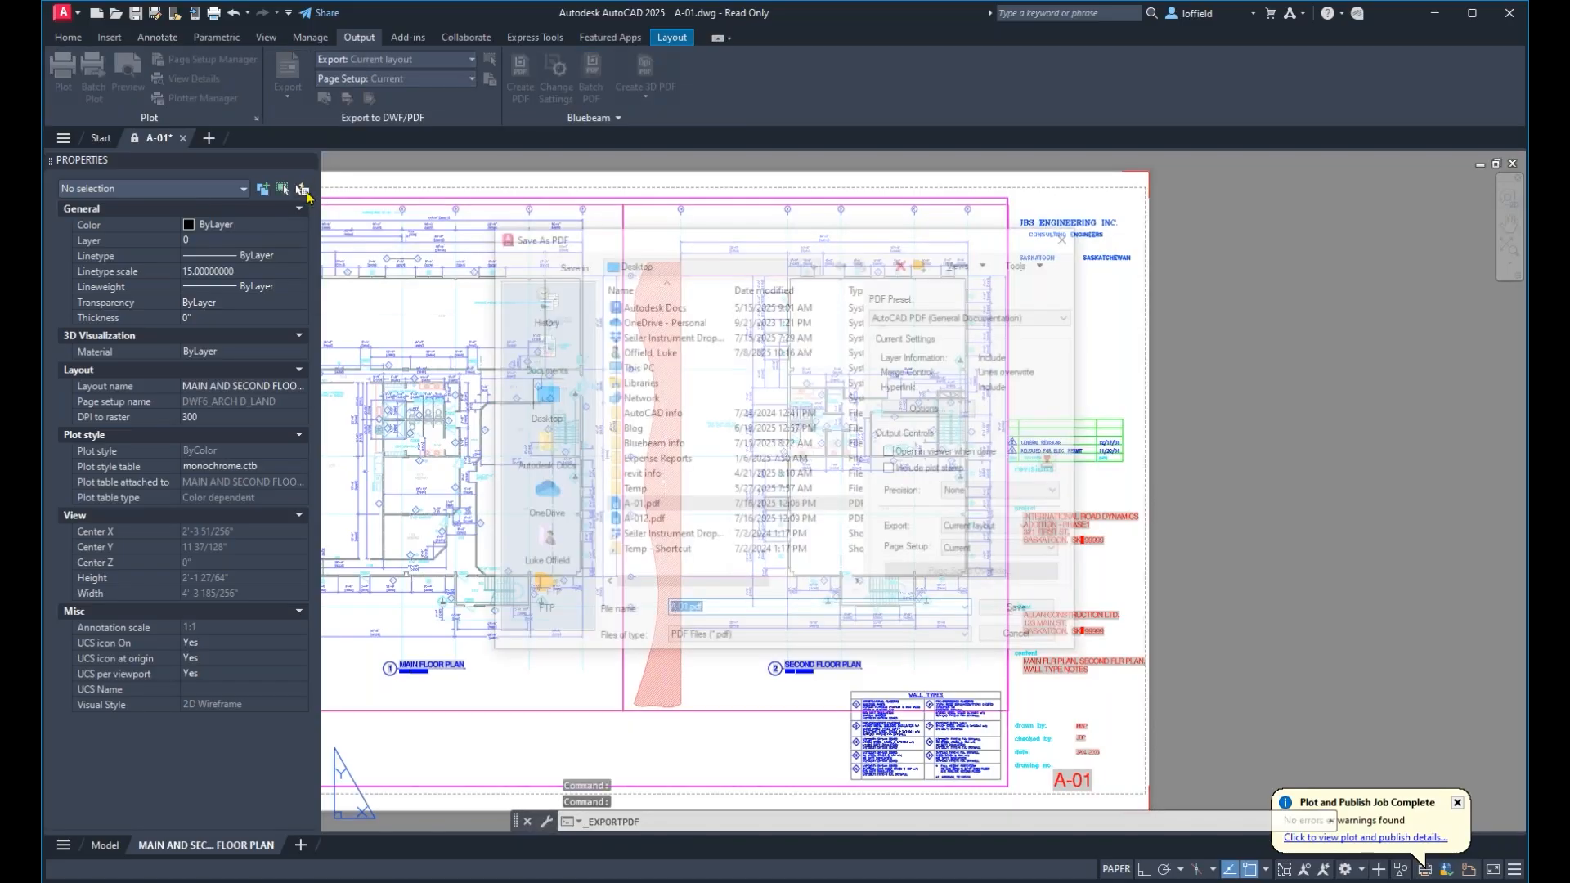
pyautogui.click(951, 409)
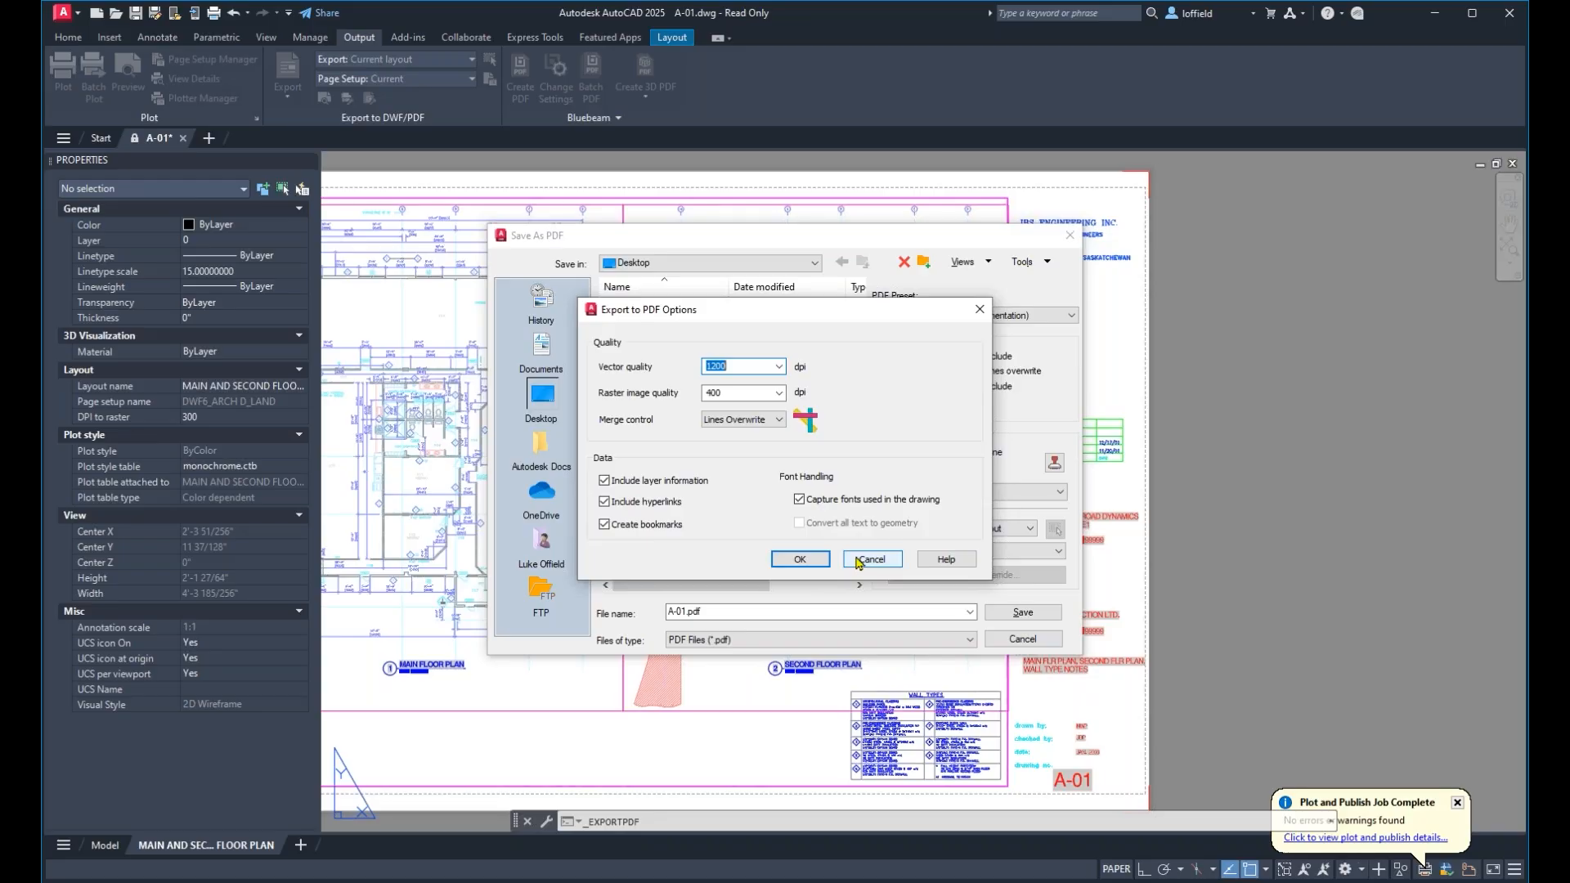
pyautogui.click(859, 561)
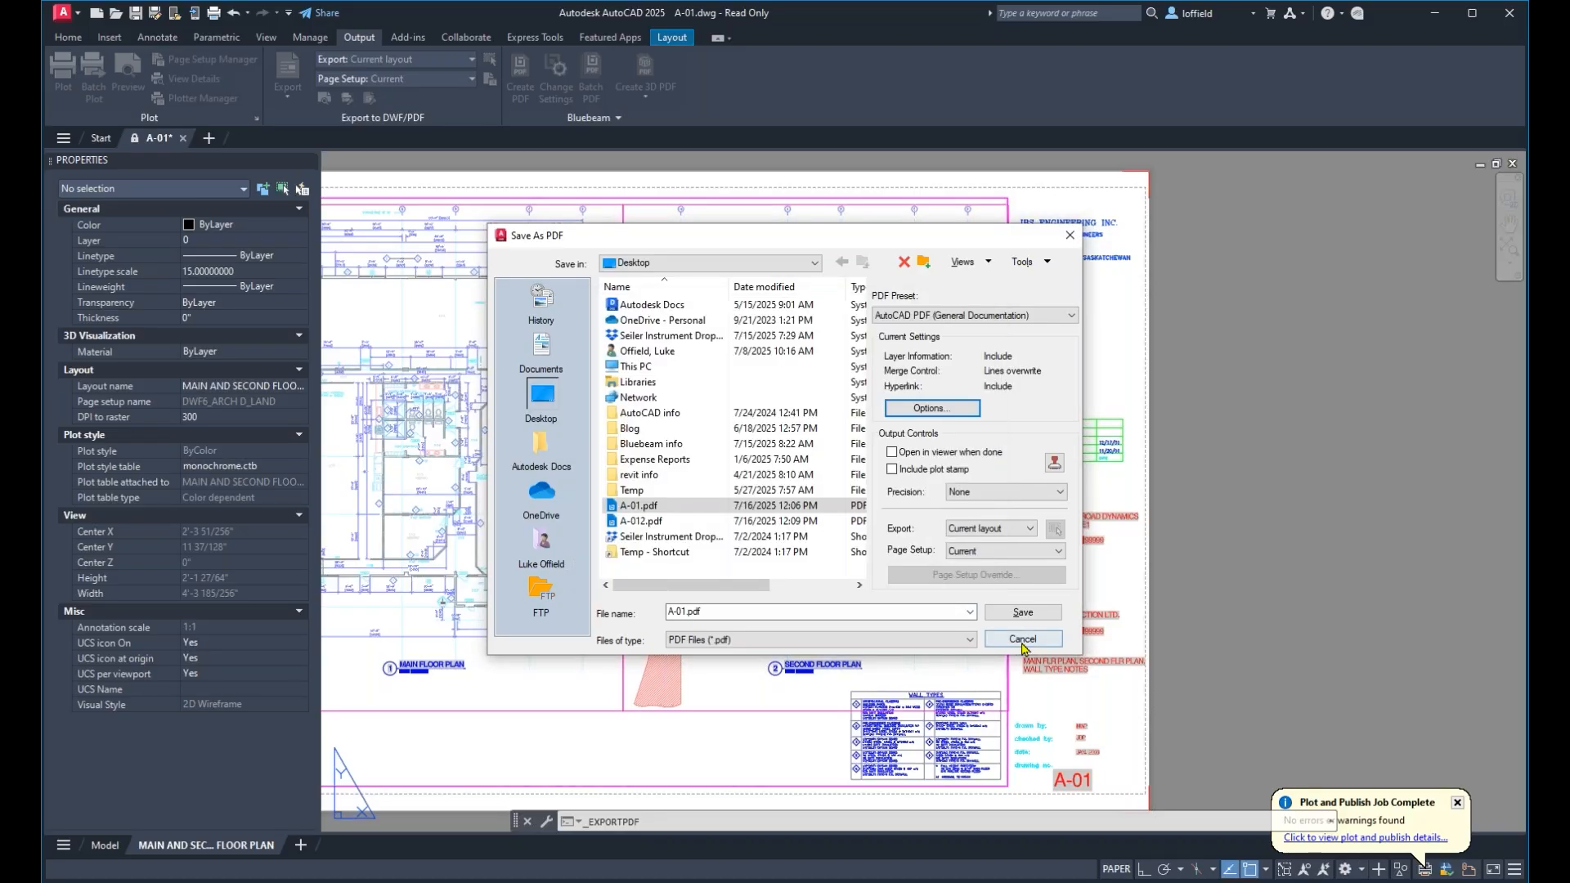
pyautogui.click(1023, 639)
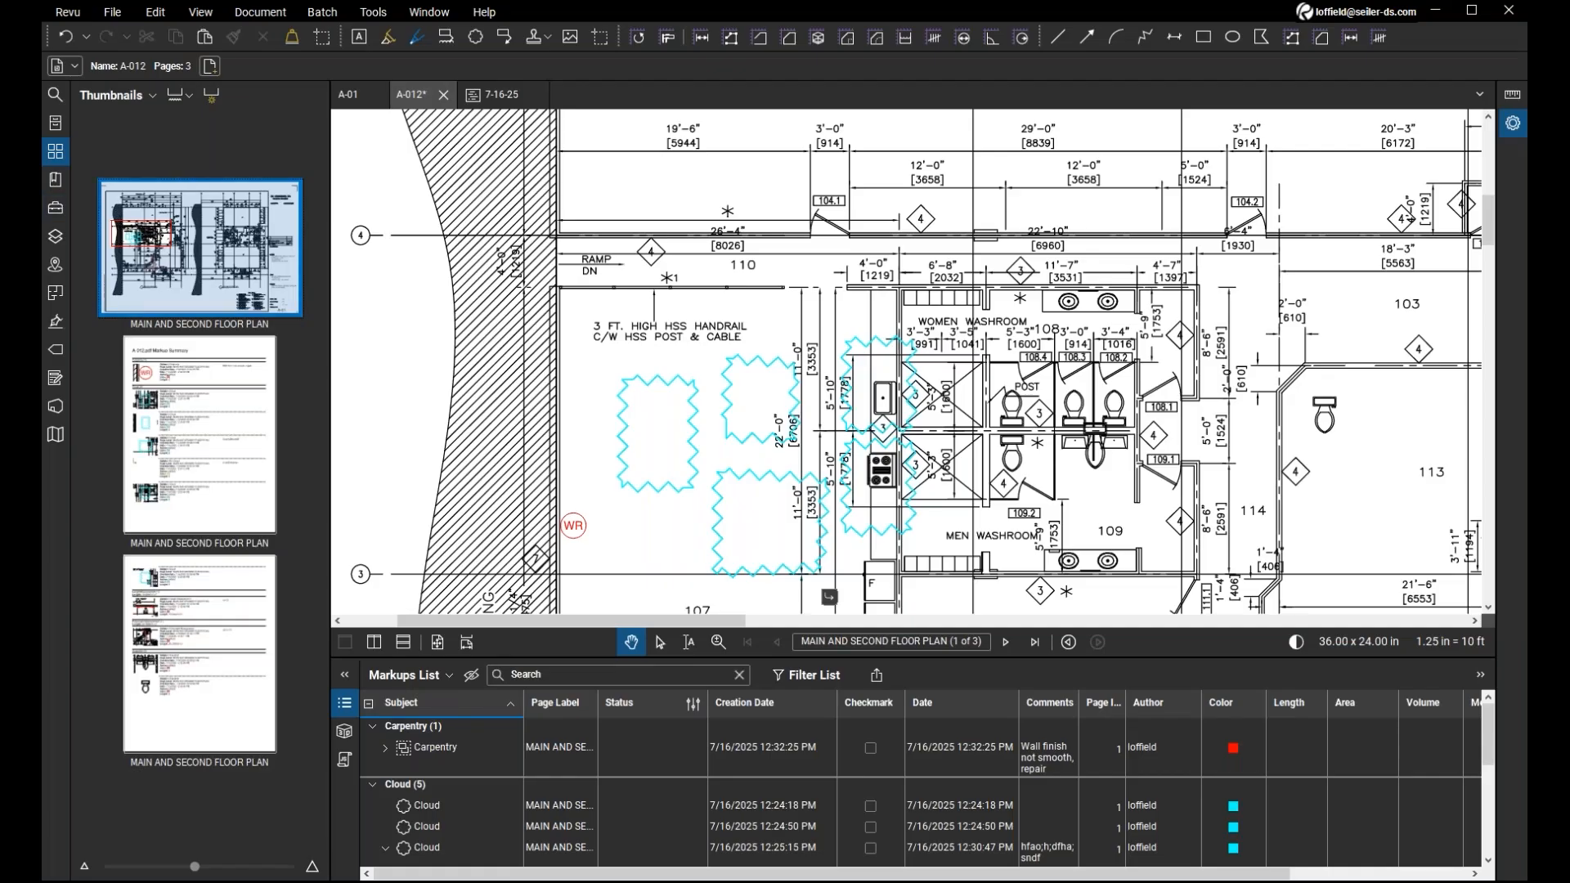
# Switch to Bluebeam Revu, close the A-01 document and check the layers of A-012.
pyautogui.click(374, 96)
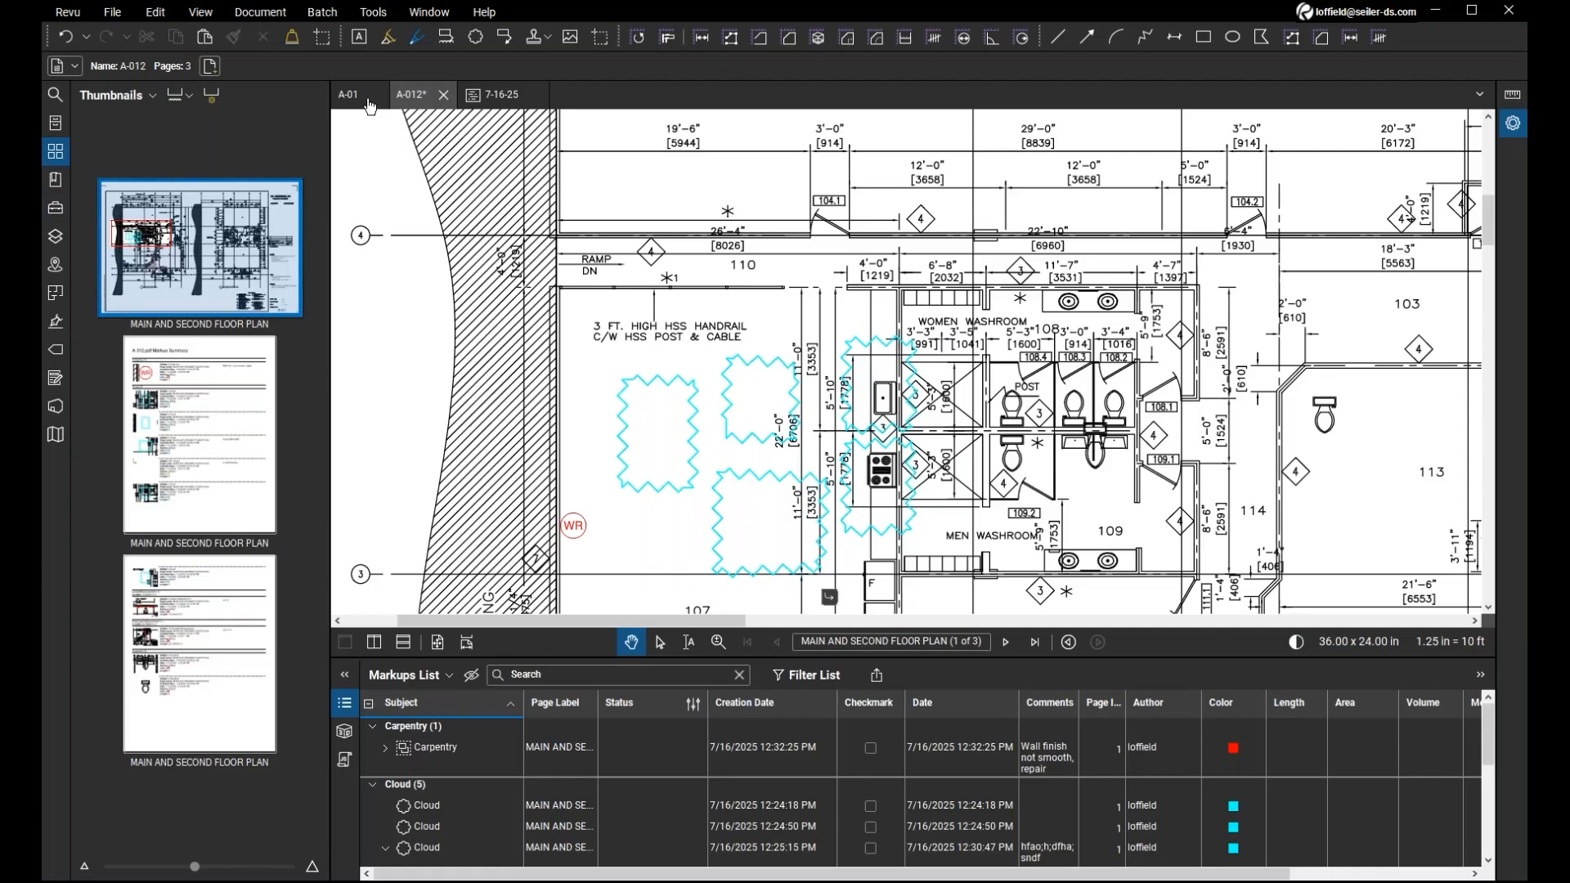
pyautogui.click(58, 244)
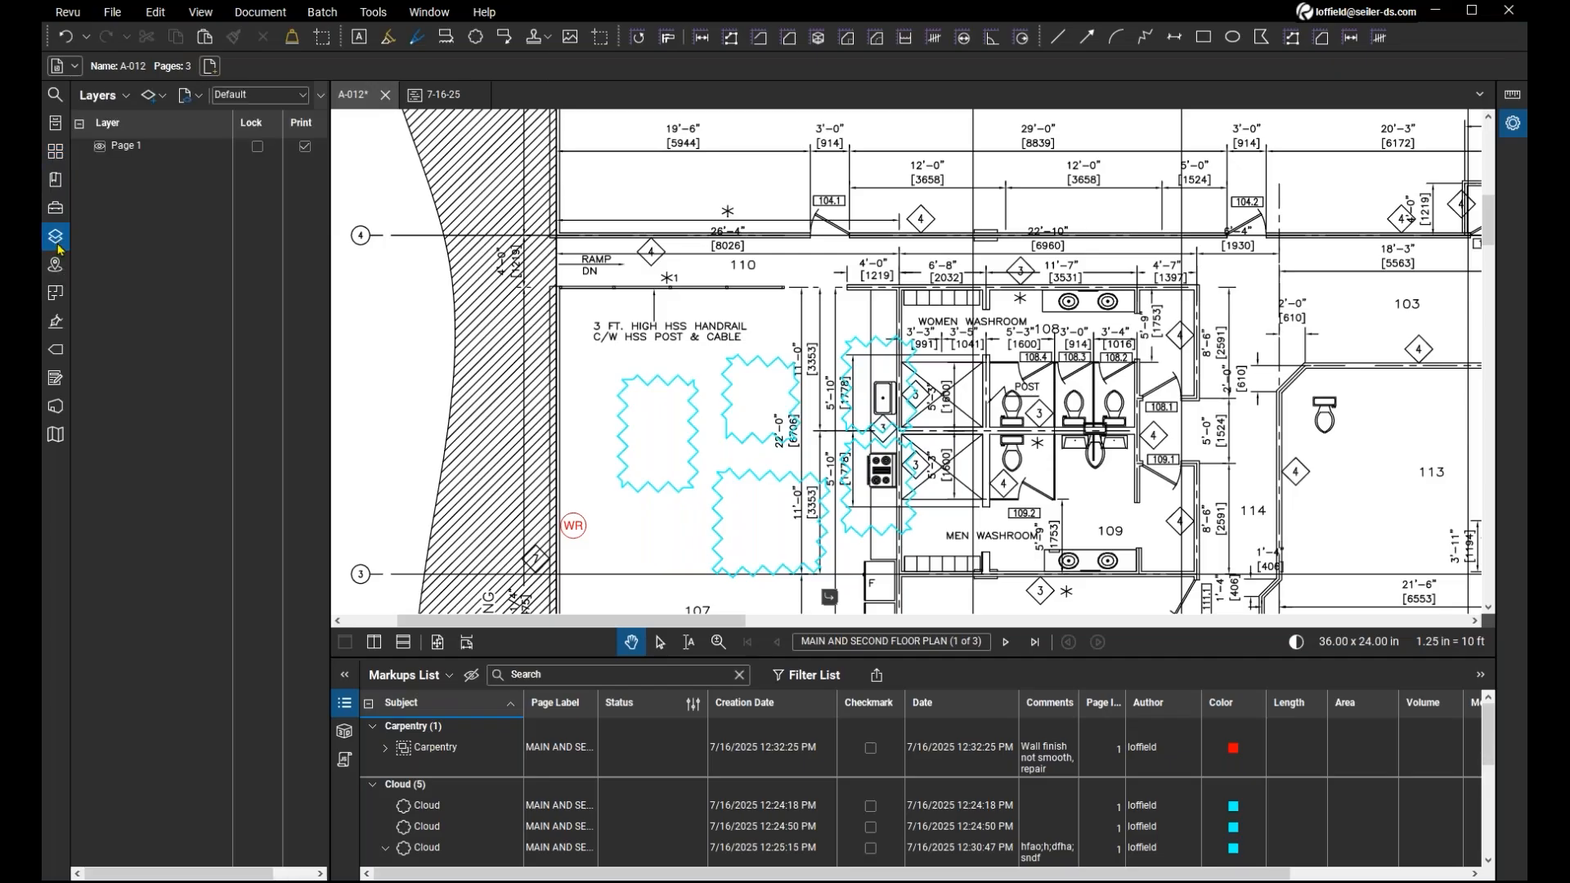
pyautogui.click(59, 245)
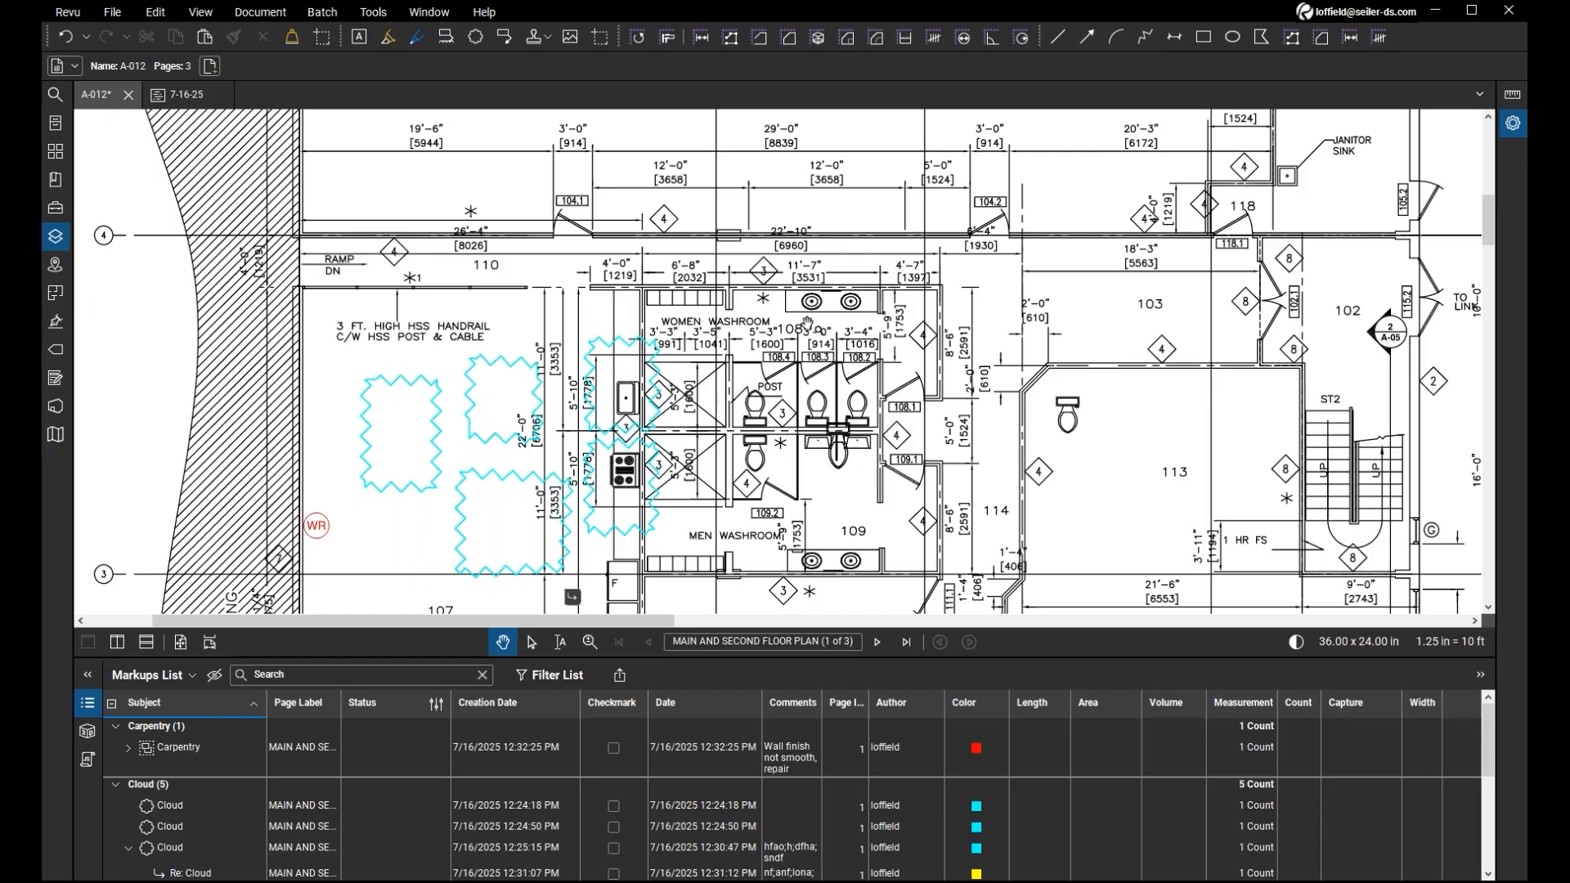
pyautogui.scroll(-3, 807, 324)
pyautogui.scroll(1, 678, 243)
pyautogui.moveTo(581, 192); pyautogui.dragTo(506, 213)
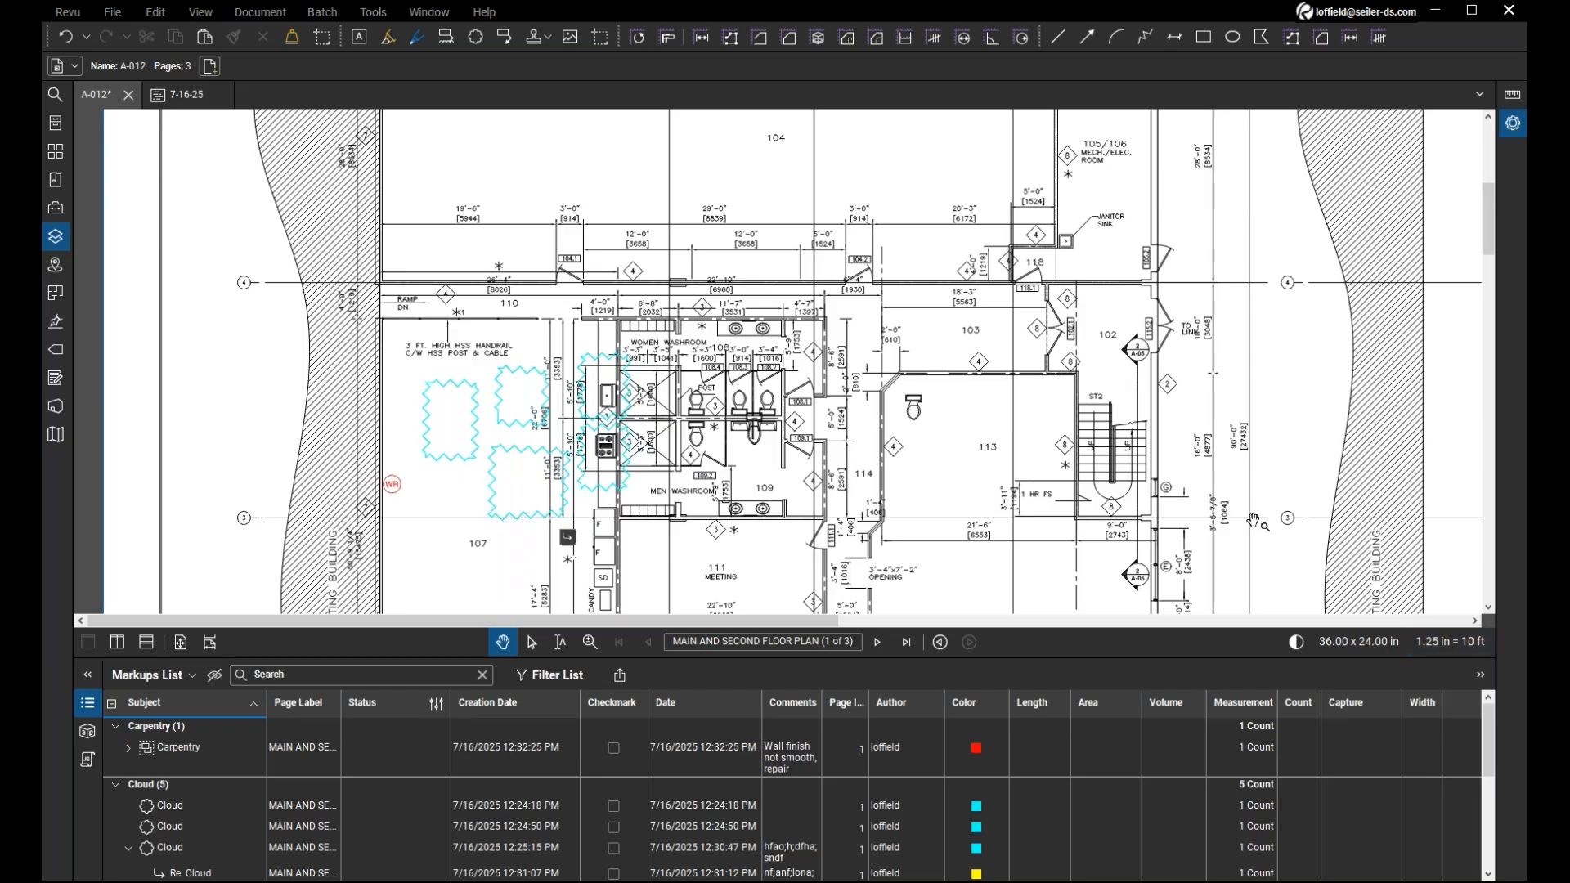
pyautogui.click(325, 14)
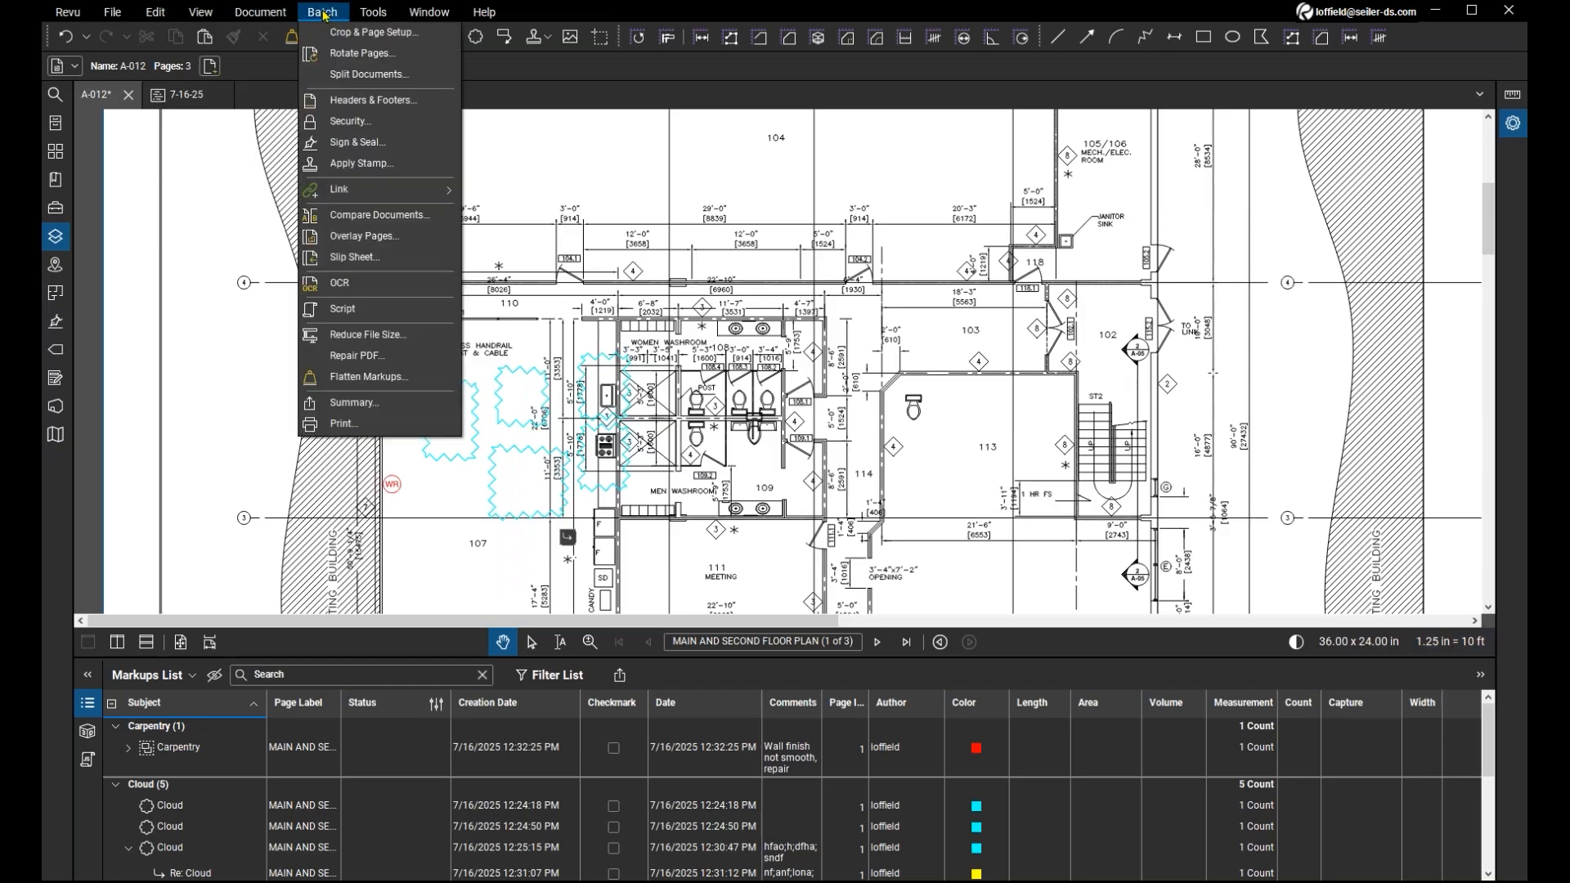
pyautogui.click(324, 14)
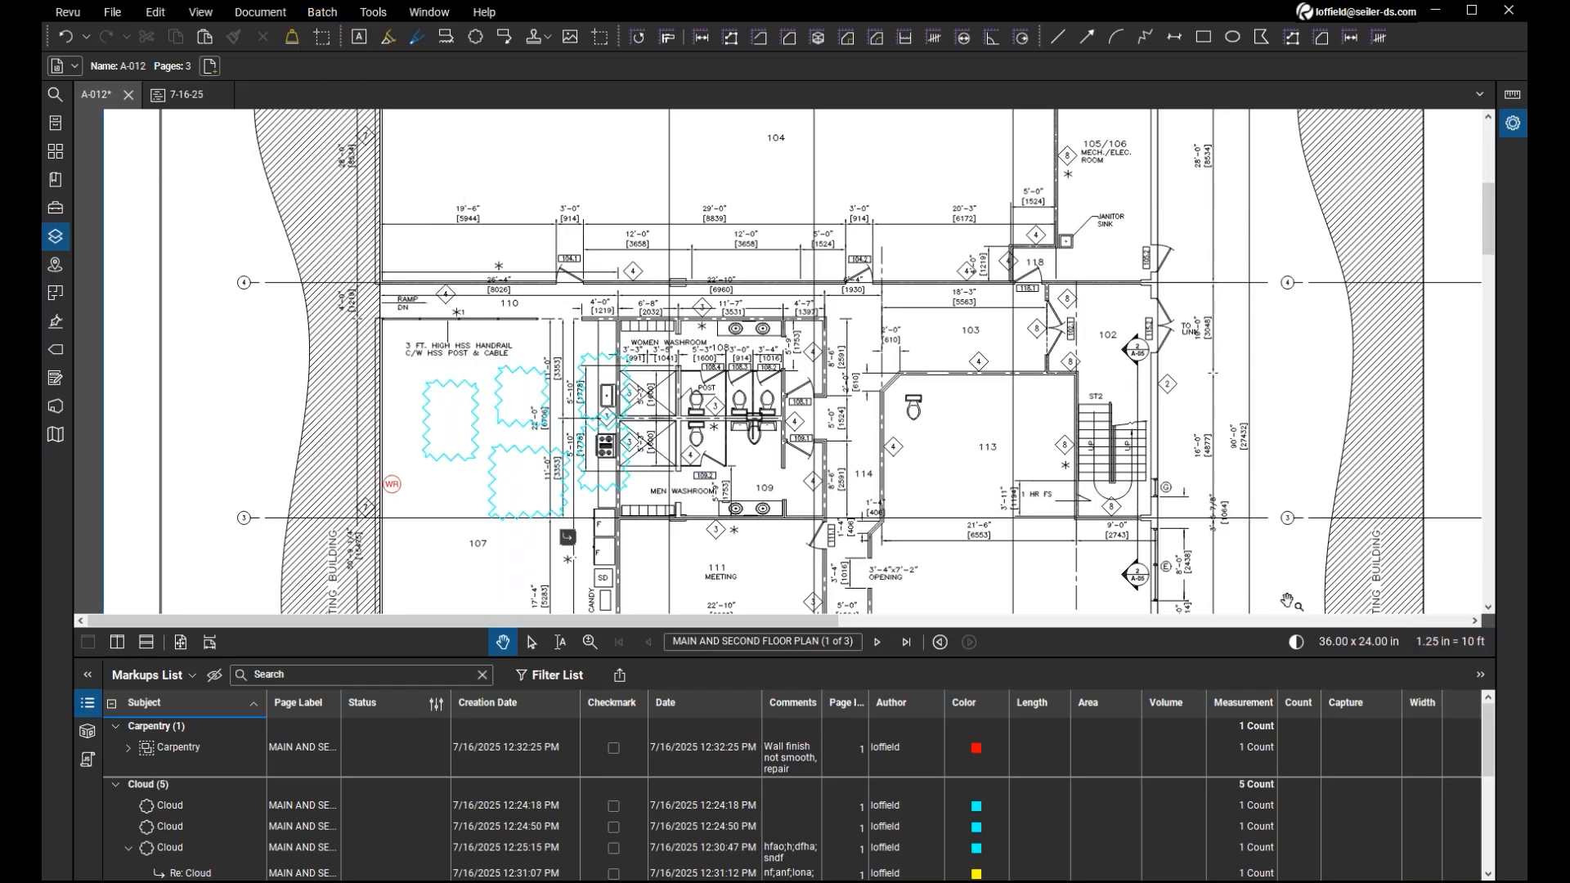
# Review the page scale settings of A-012 with the All Pages (1 - 3) range, and close them without applying.
pyautogui.click(1472, 650)
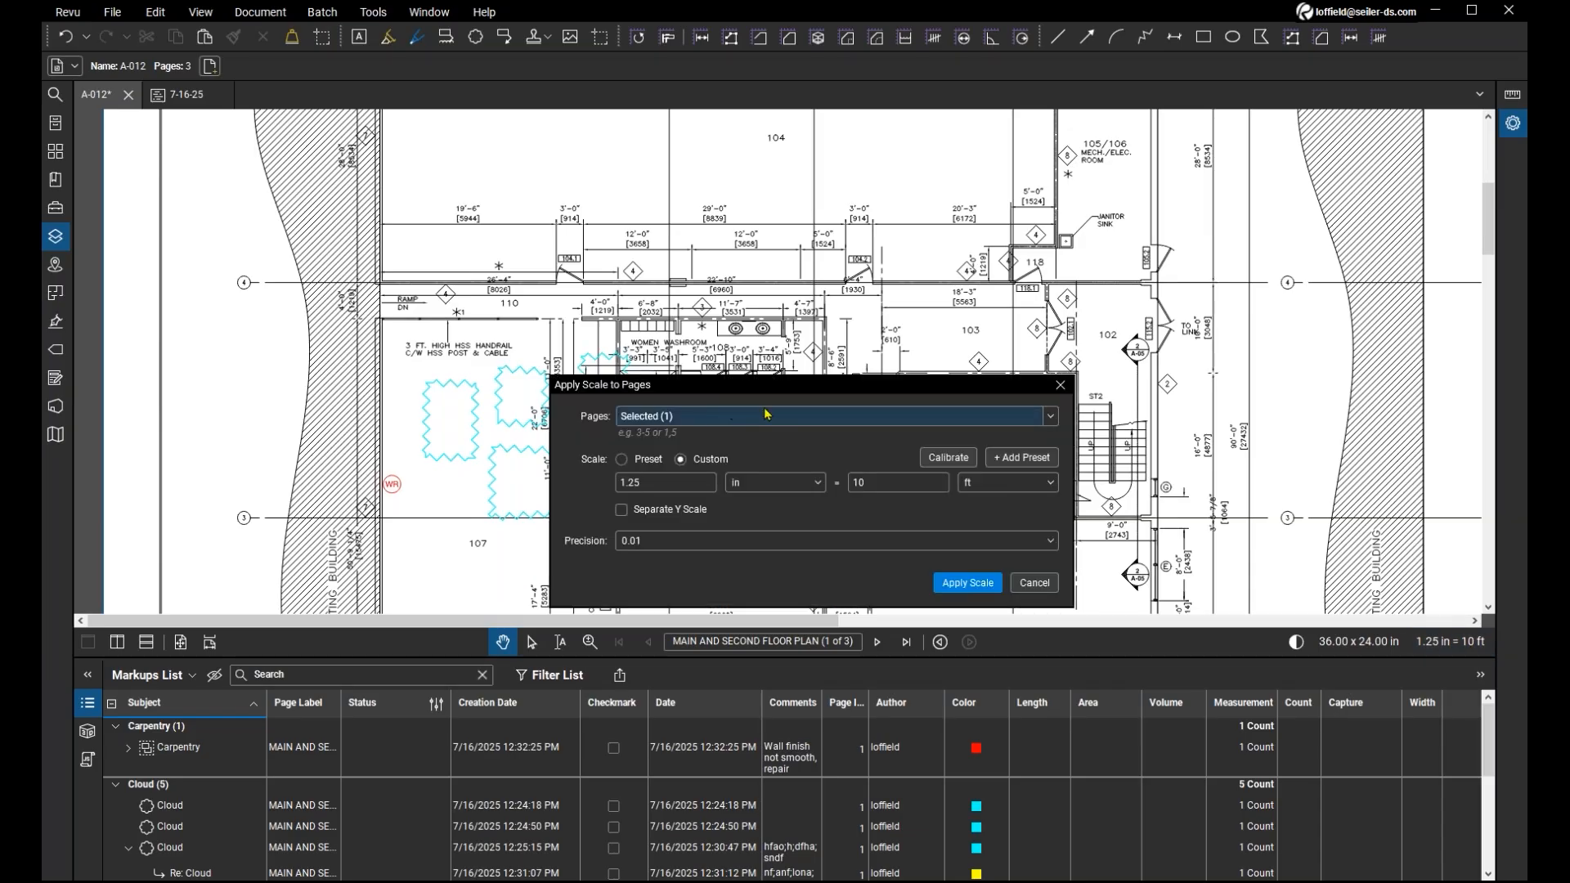
pyautogui.click(1051, 421)
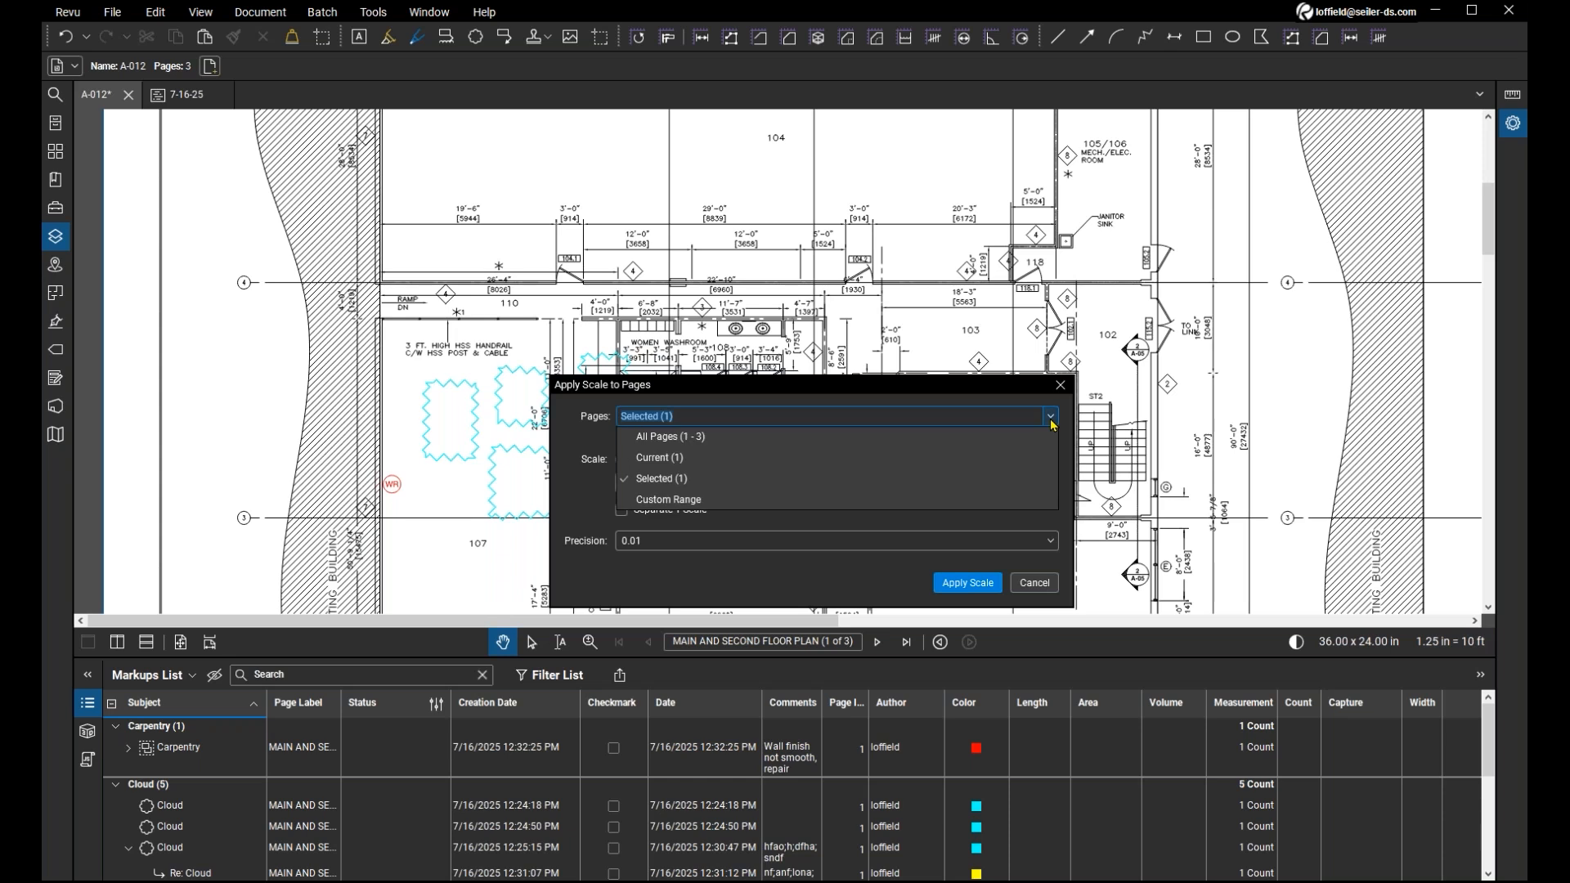
pyautogui.click(802, 438)
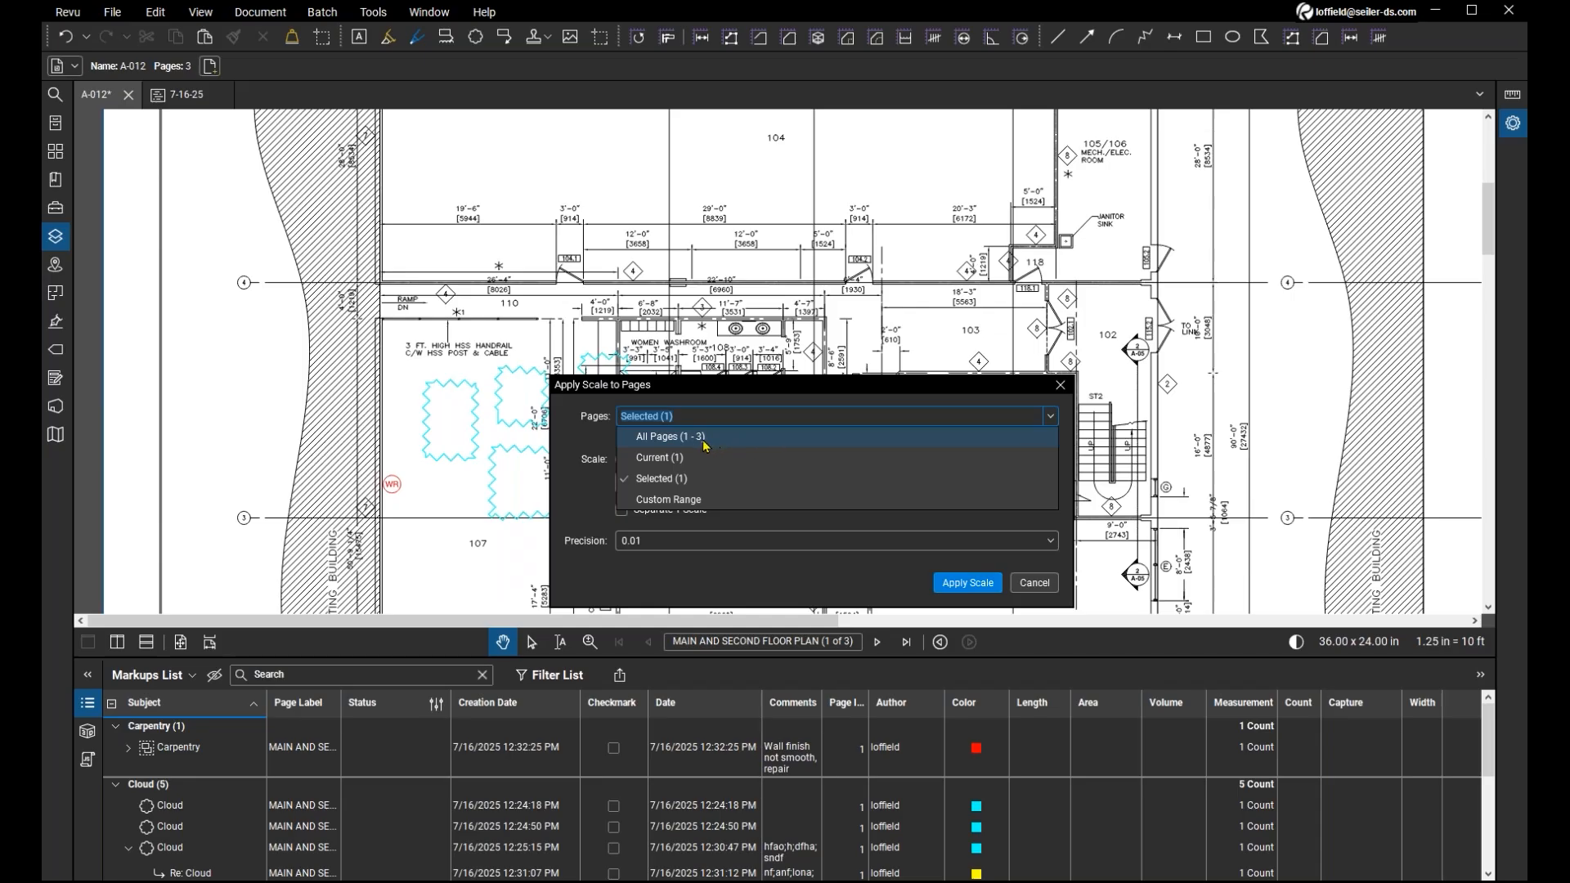
pyautogui.click(1040, 583)
pyautogui.click(1034, 583)
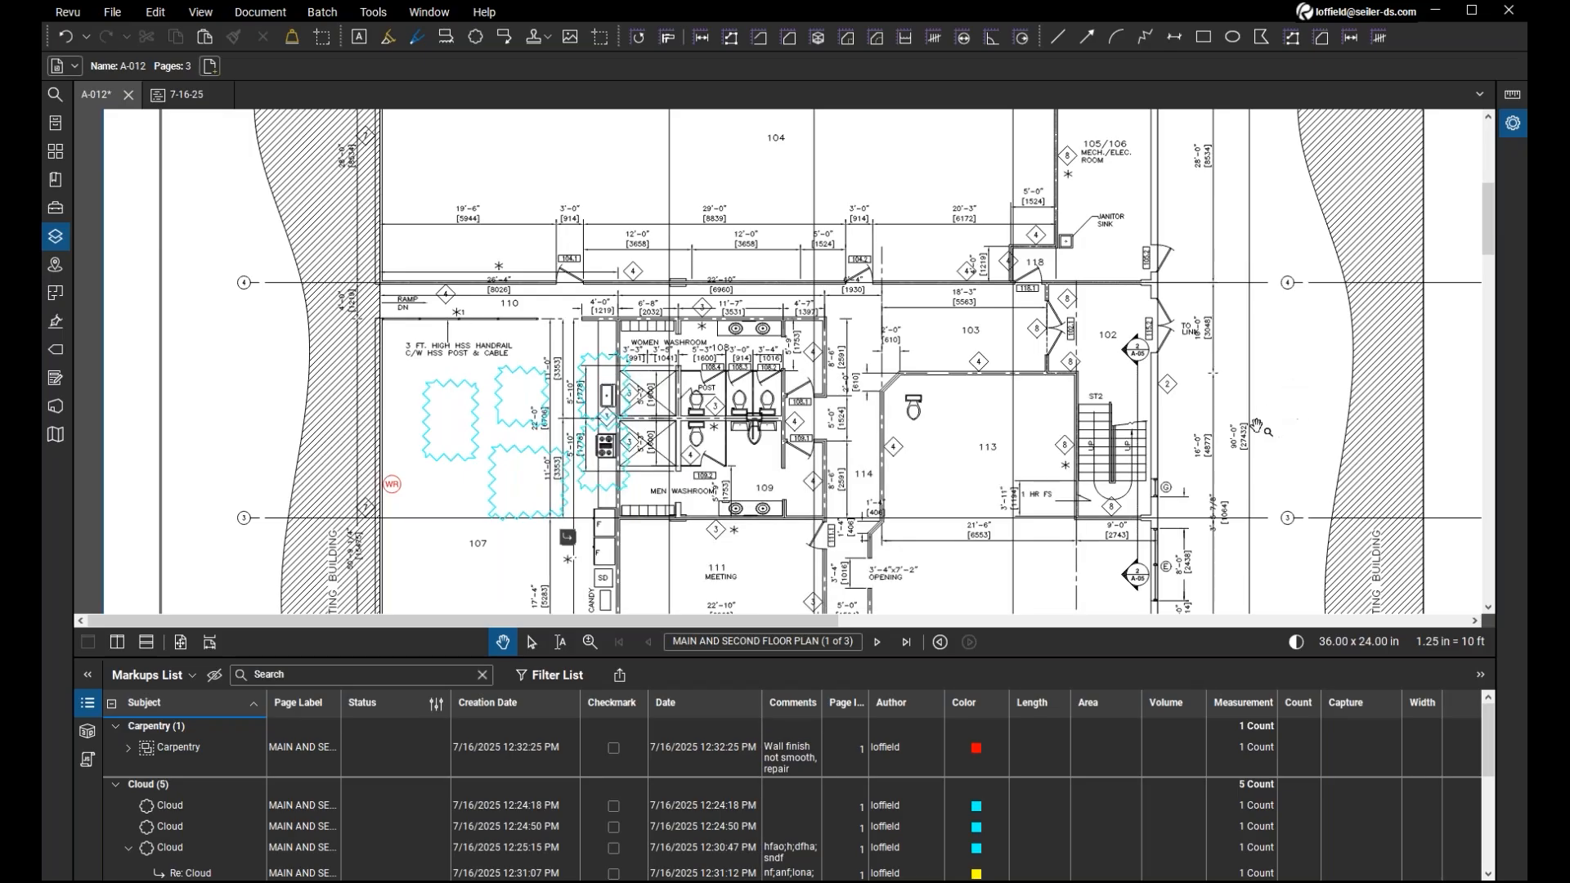
pyautogui.scroll(-4, 1092, 472)
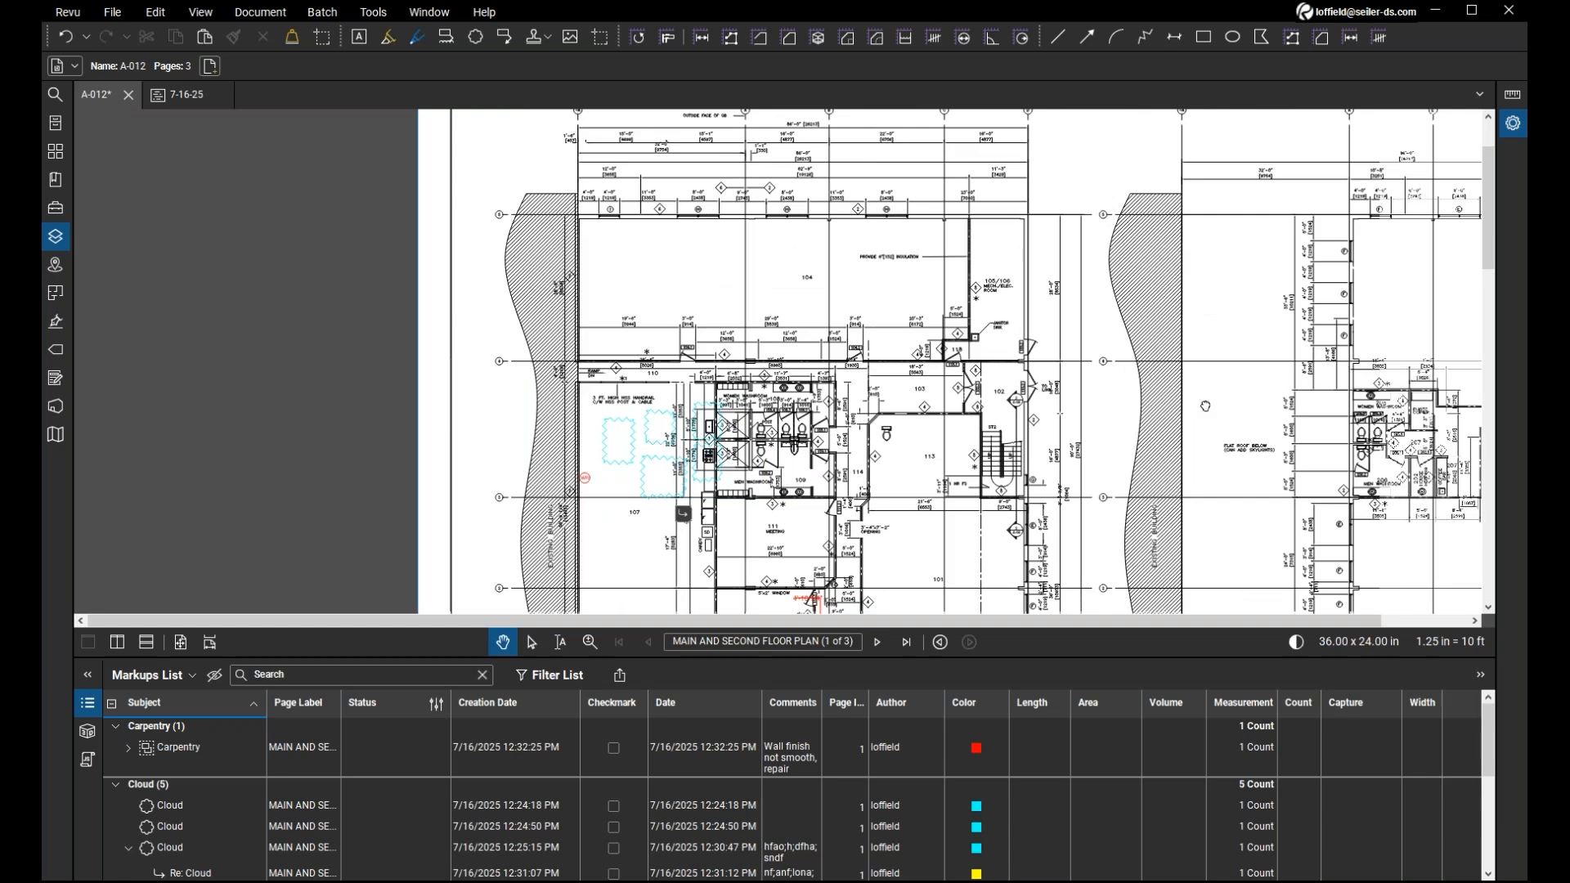
pyautogui.moveTo(1206, 407); pyautogui.dragTo(949, 379)
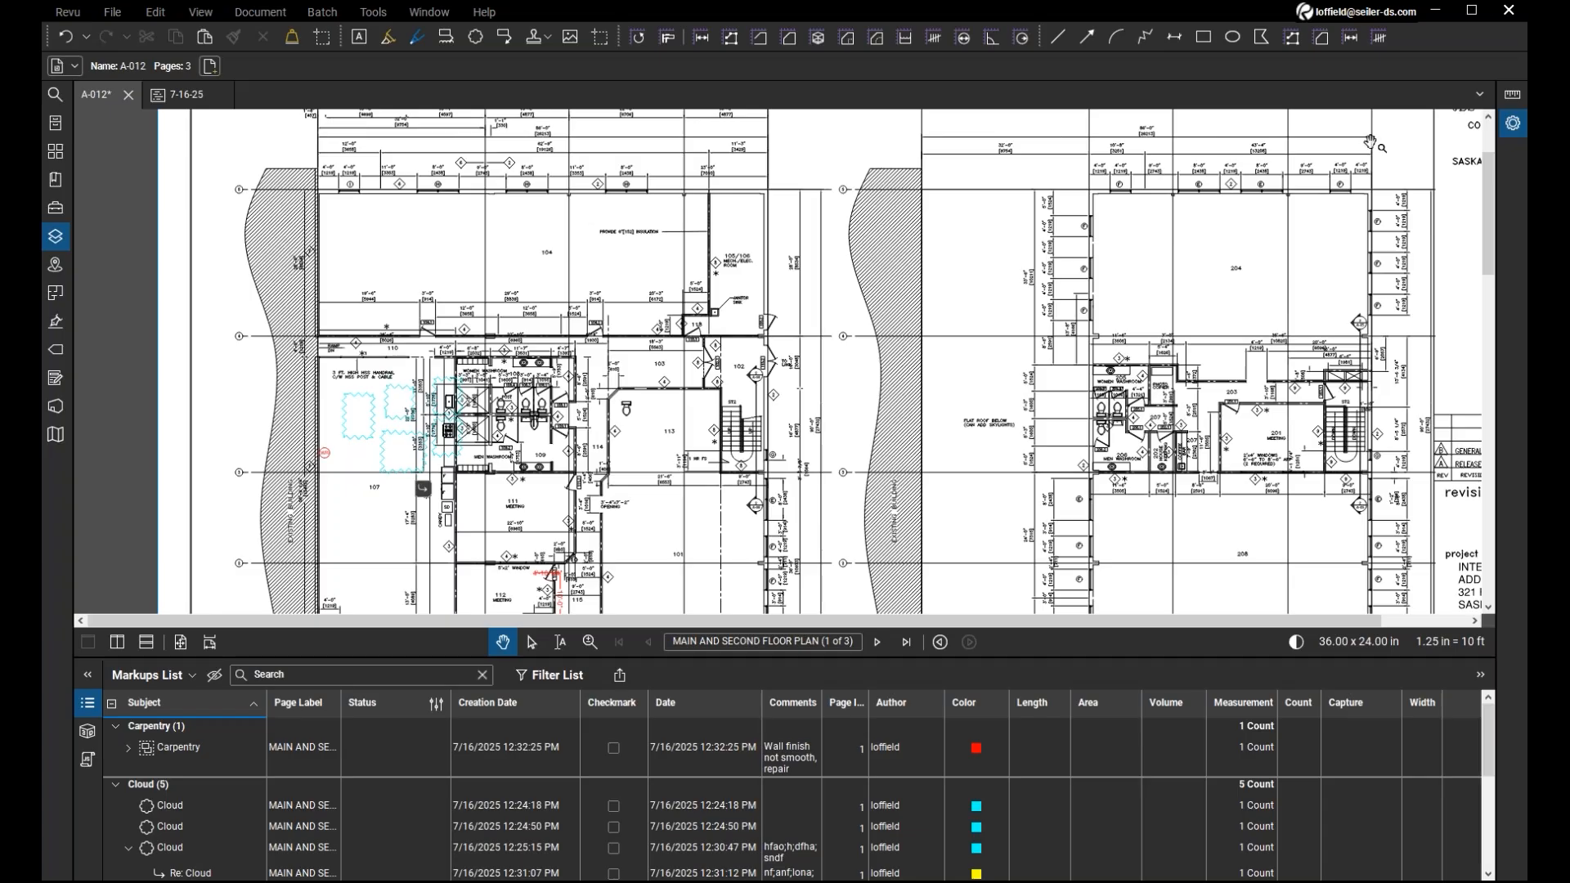
# Open a WebTab on the Bluebeam website and dismiss its free trial offer.
pyautogui.click(440, 21)
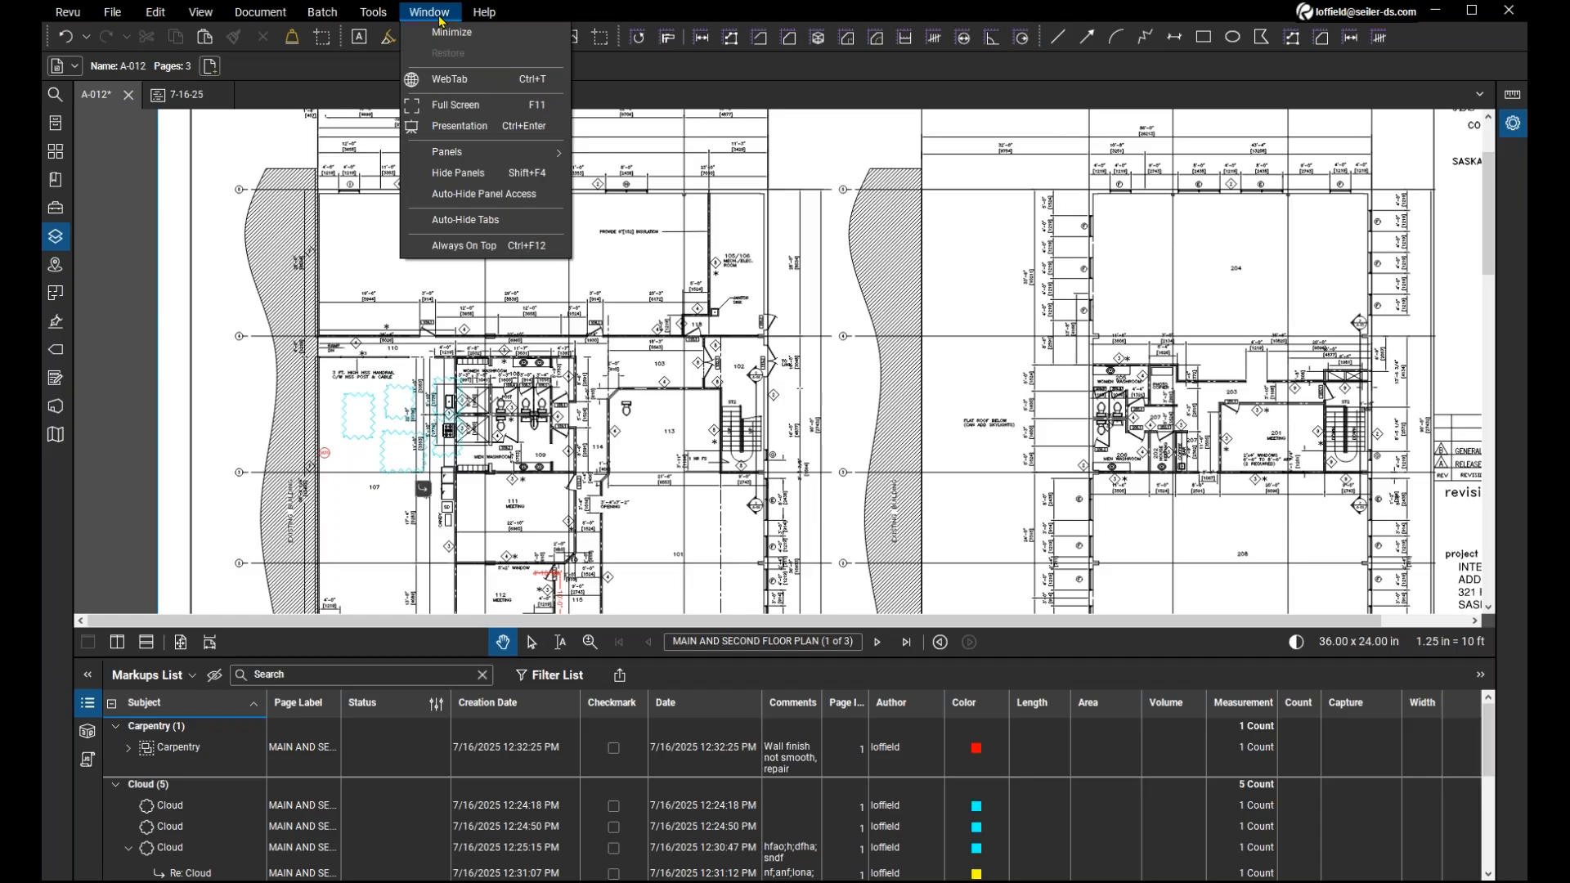
pyautogui.click(463, 81)
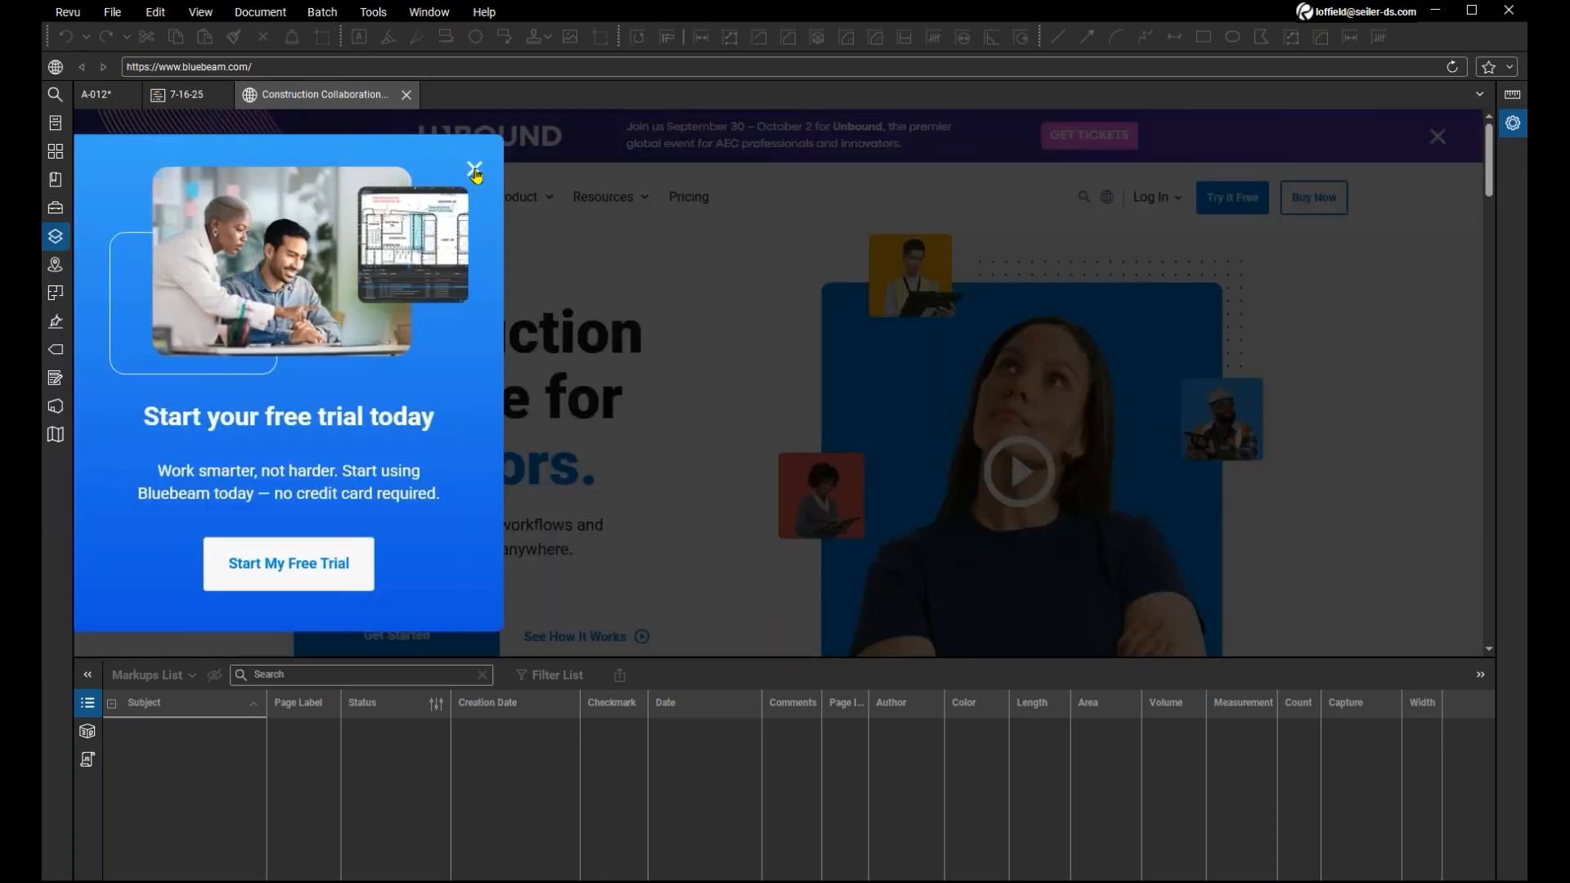
pyautogui.click(474, 170)
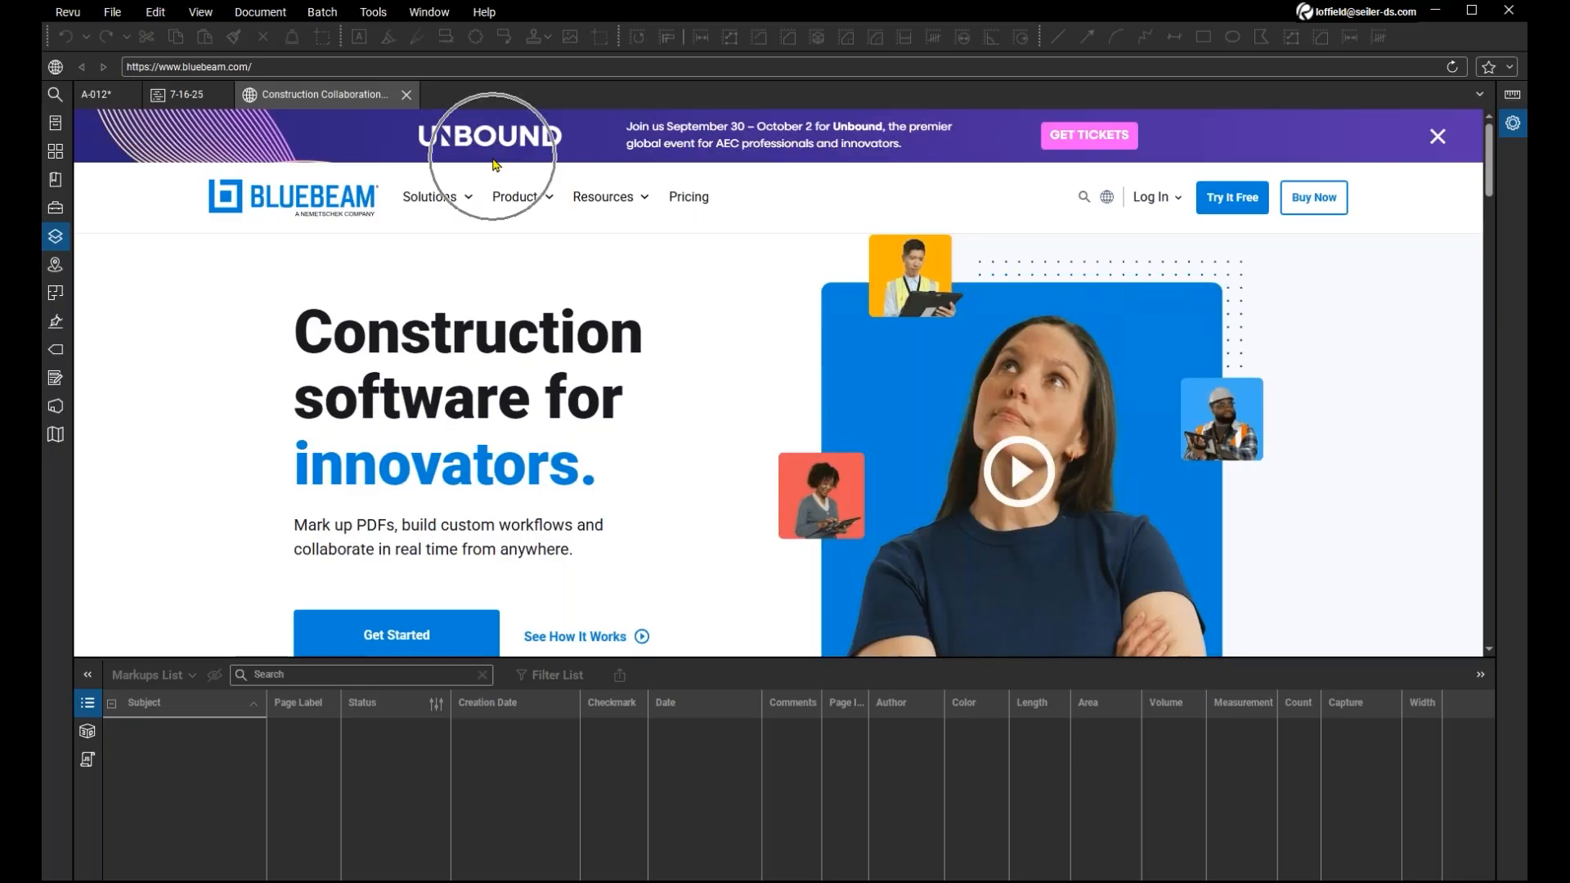
pyautogui.click(494, 162)
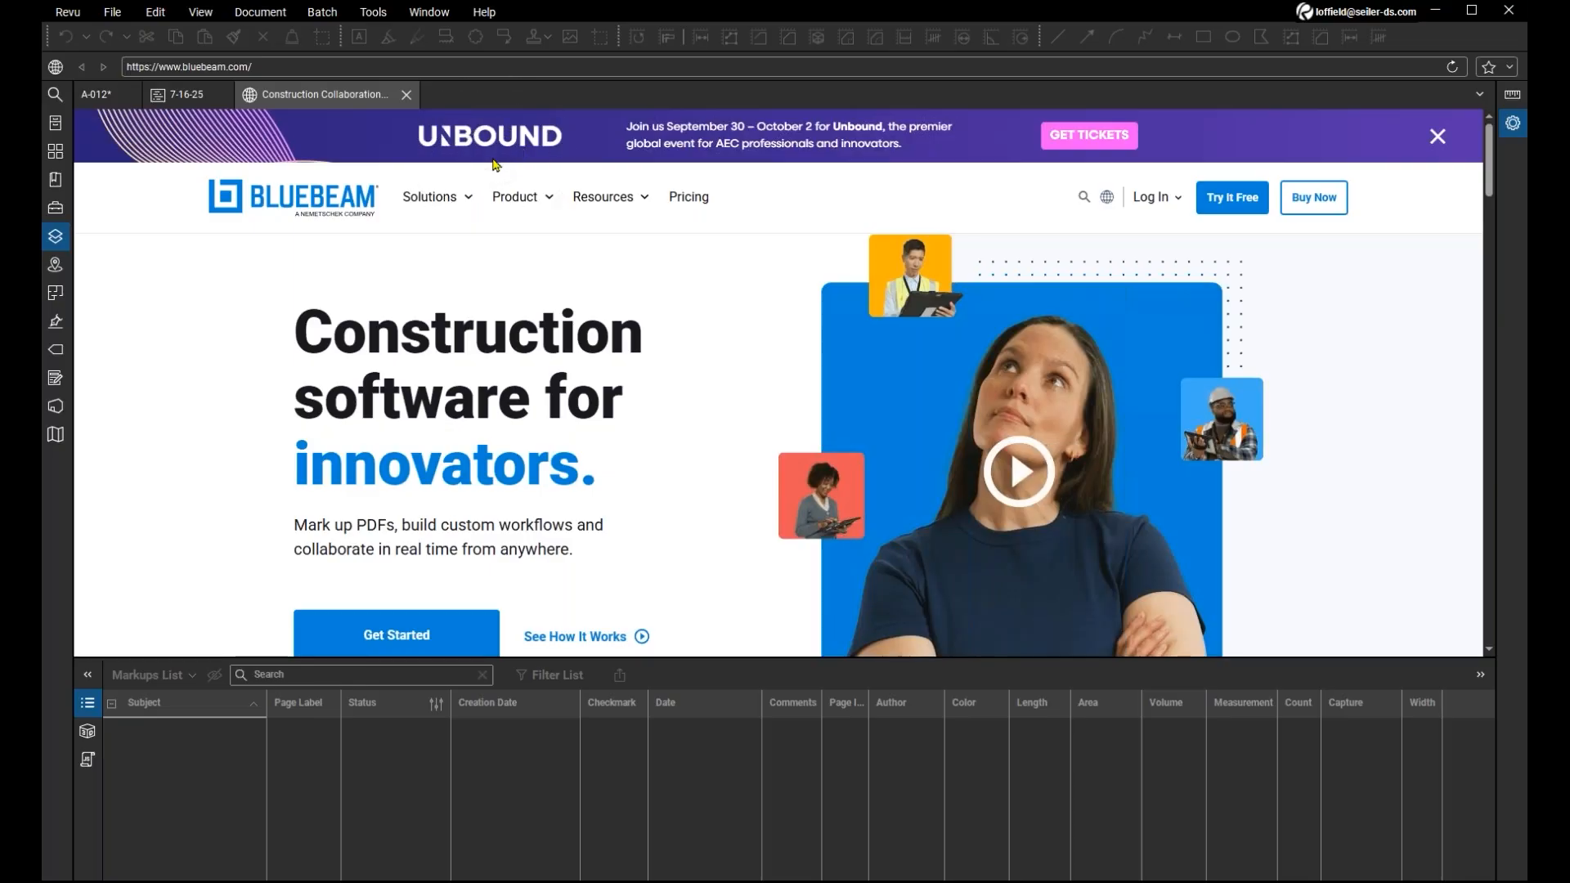
# Open the ticket page for the Unbound conference and examine the pass prices, discounts and add-ons.
pyautogui.click(1088, 145)
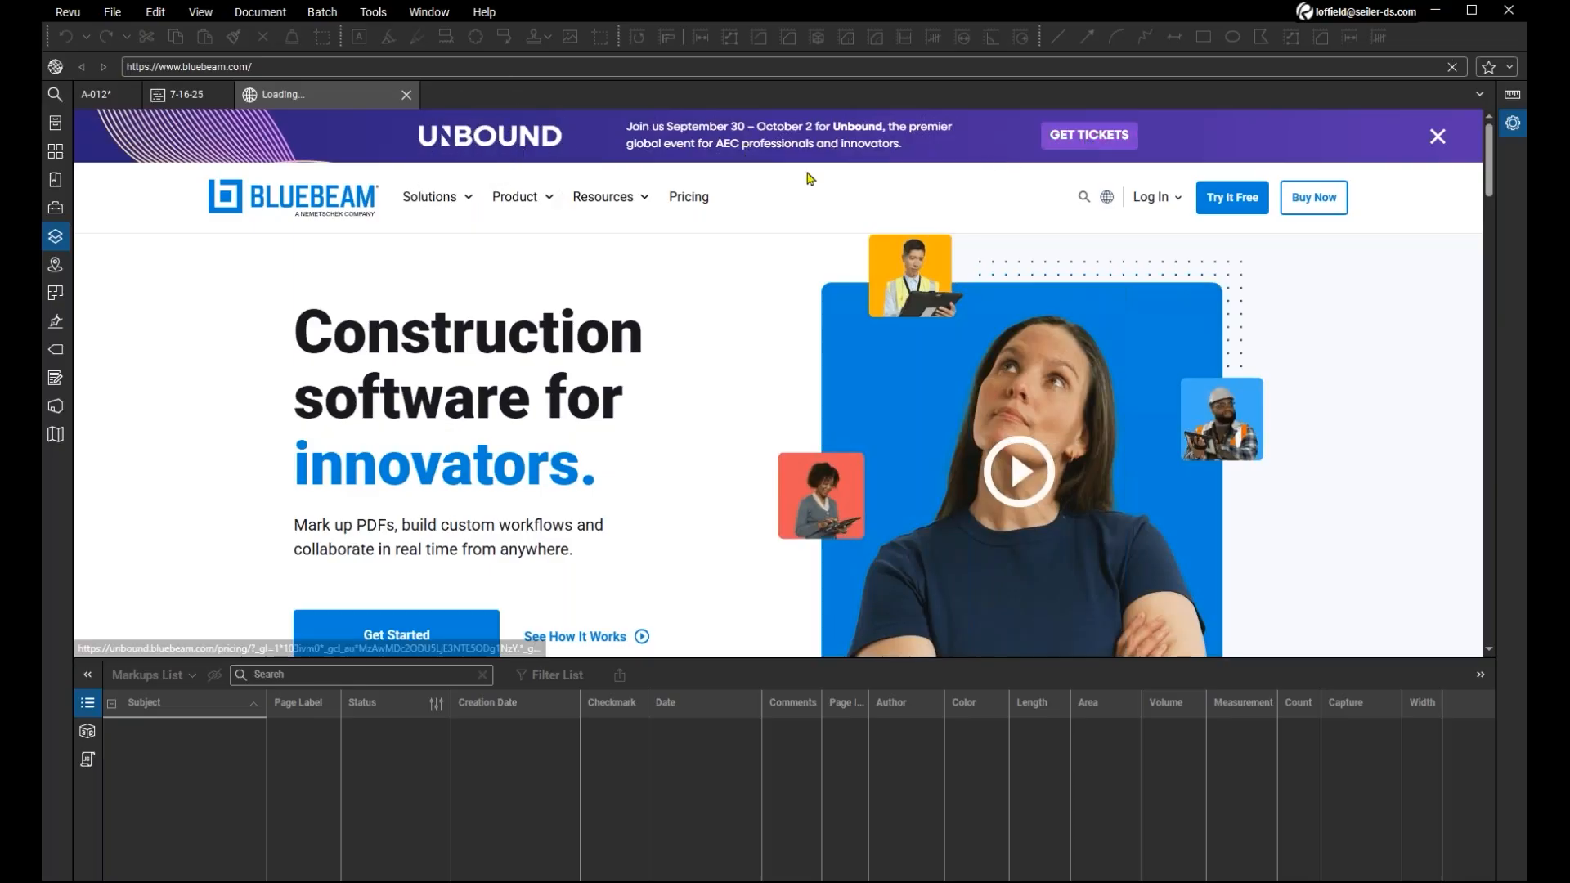
pyautogui.scroll(-5, 366, 352)
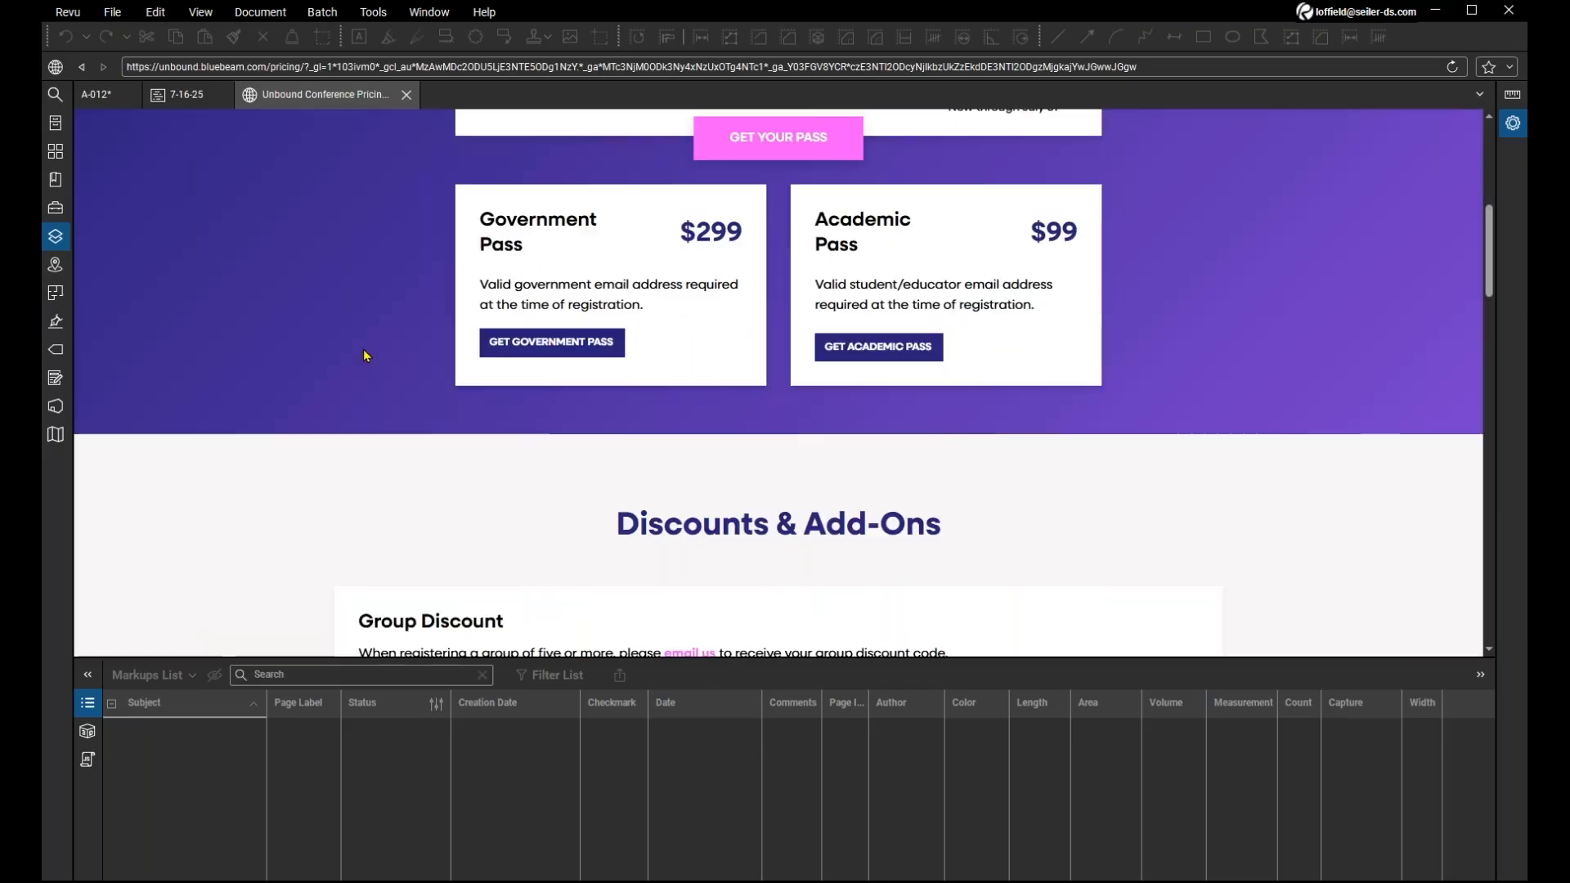
pyautogui.scroll(-5, 366, 355)
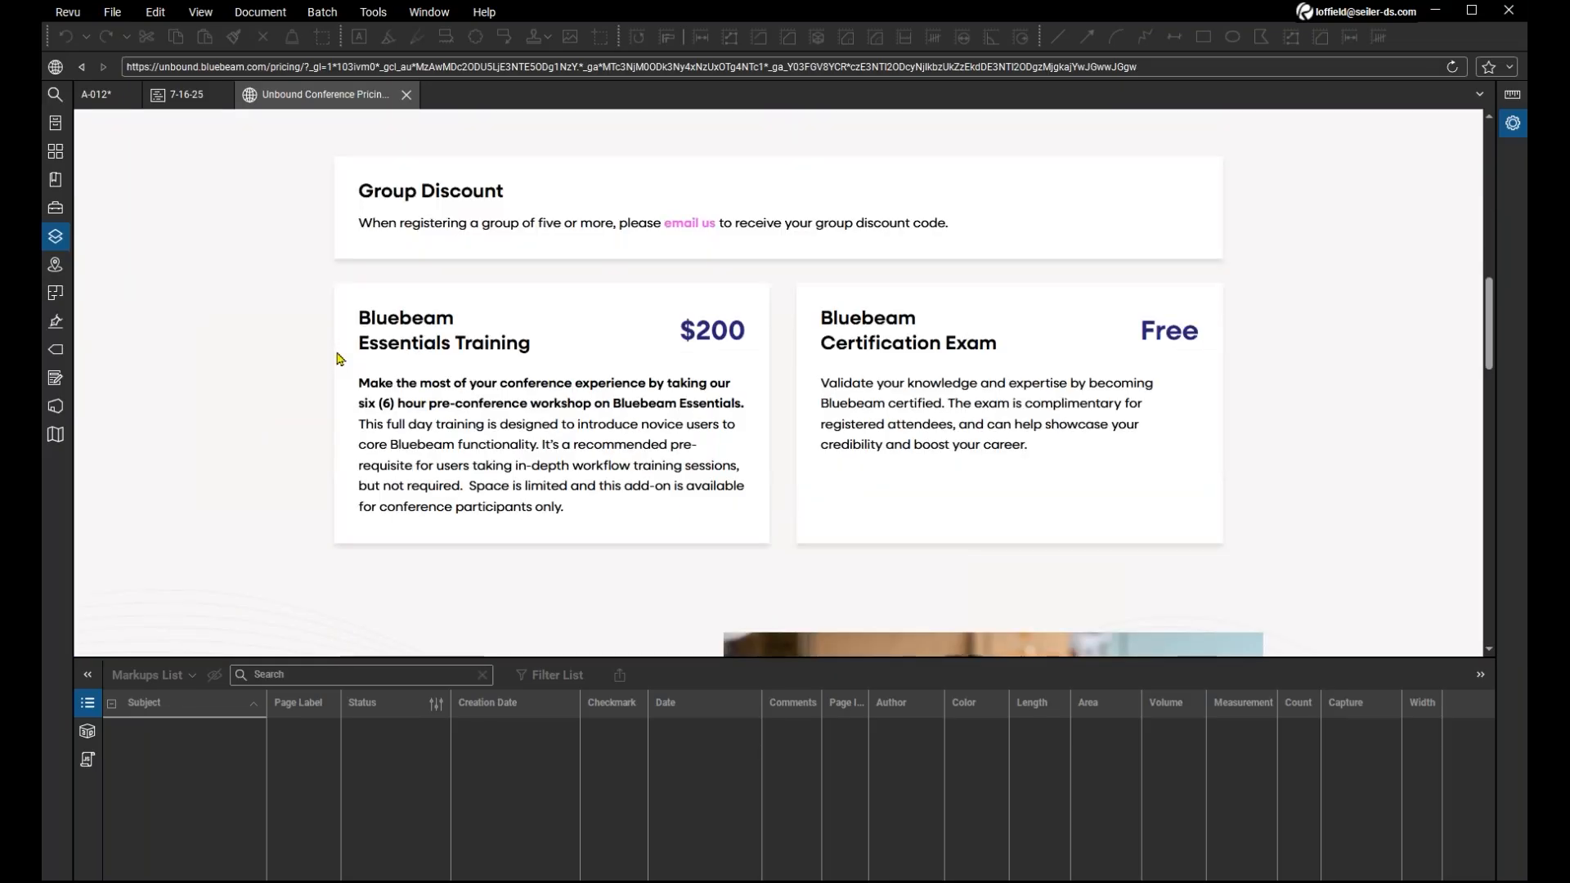
pyautogui.scroll(-8, 340, 358)
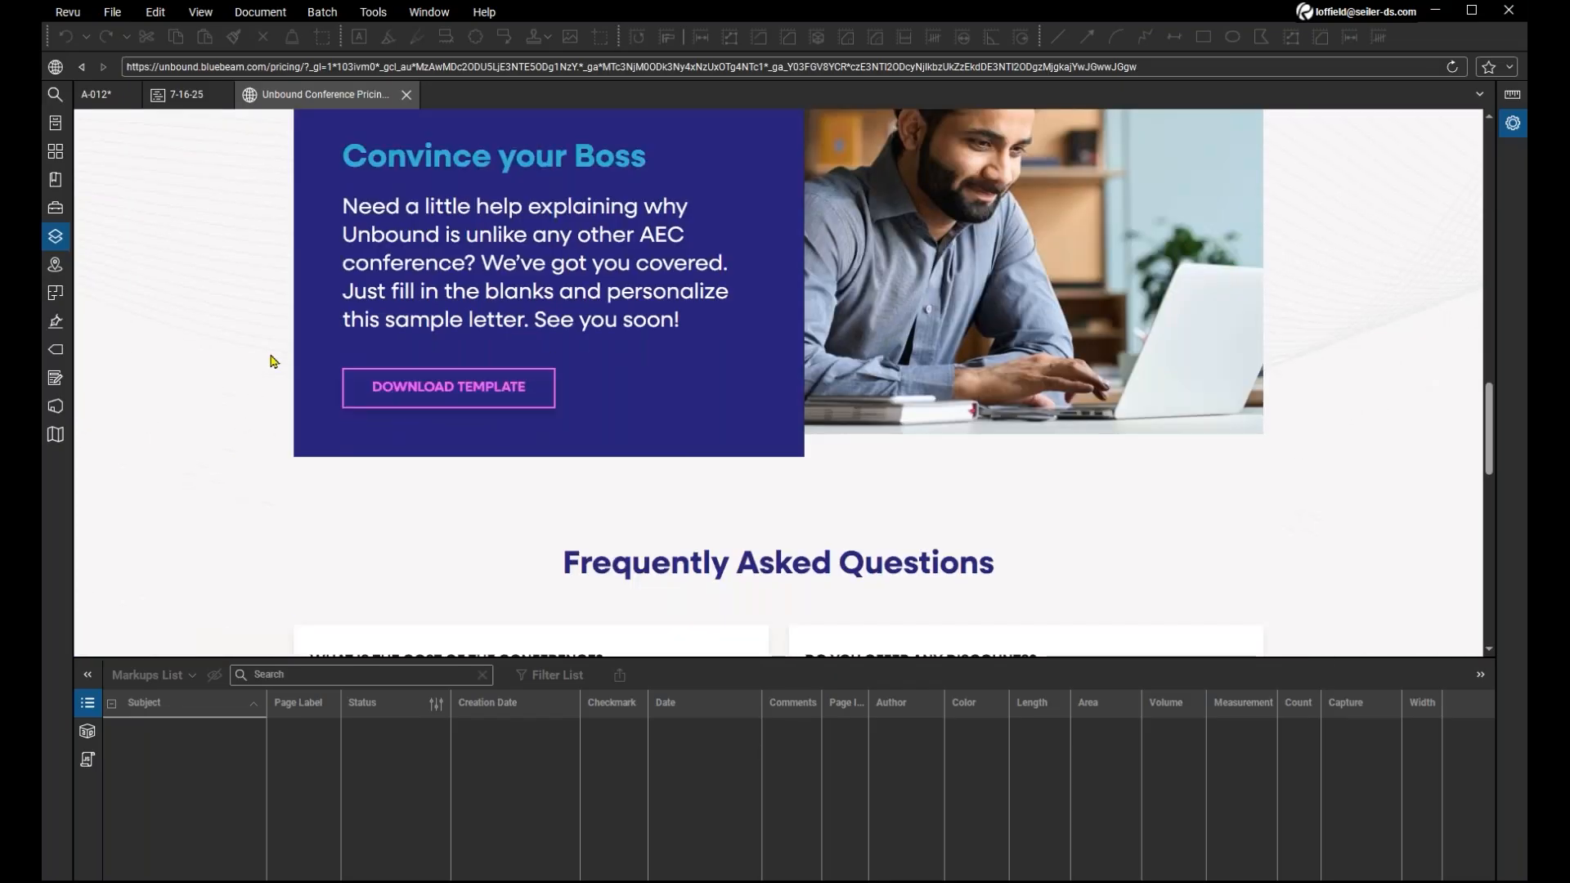
pyautogui.scroll(15, 274, 360)
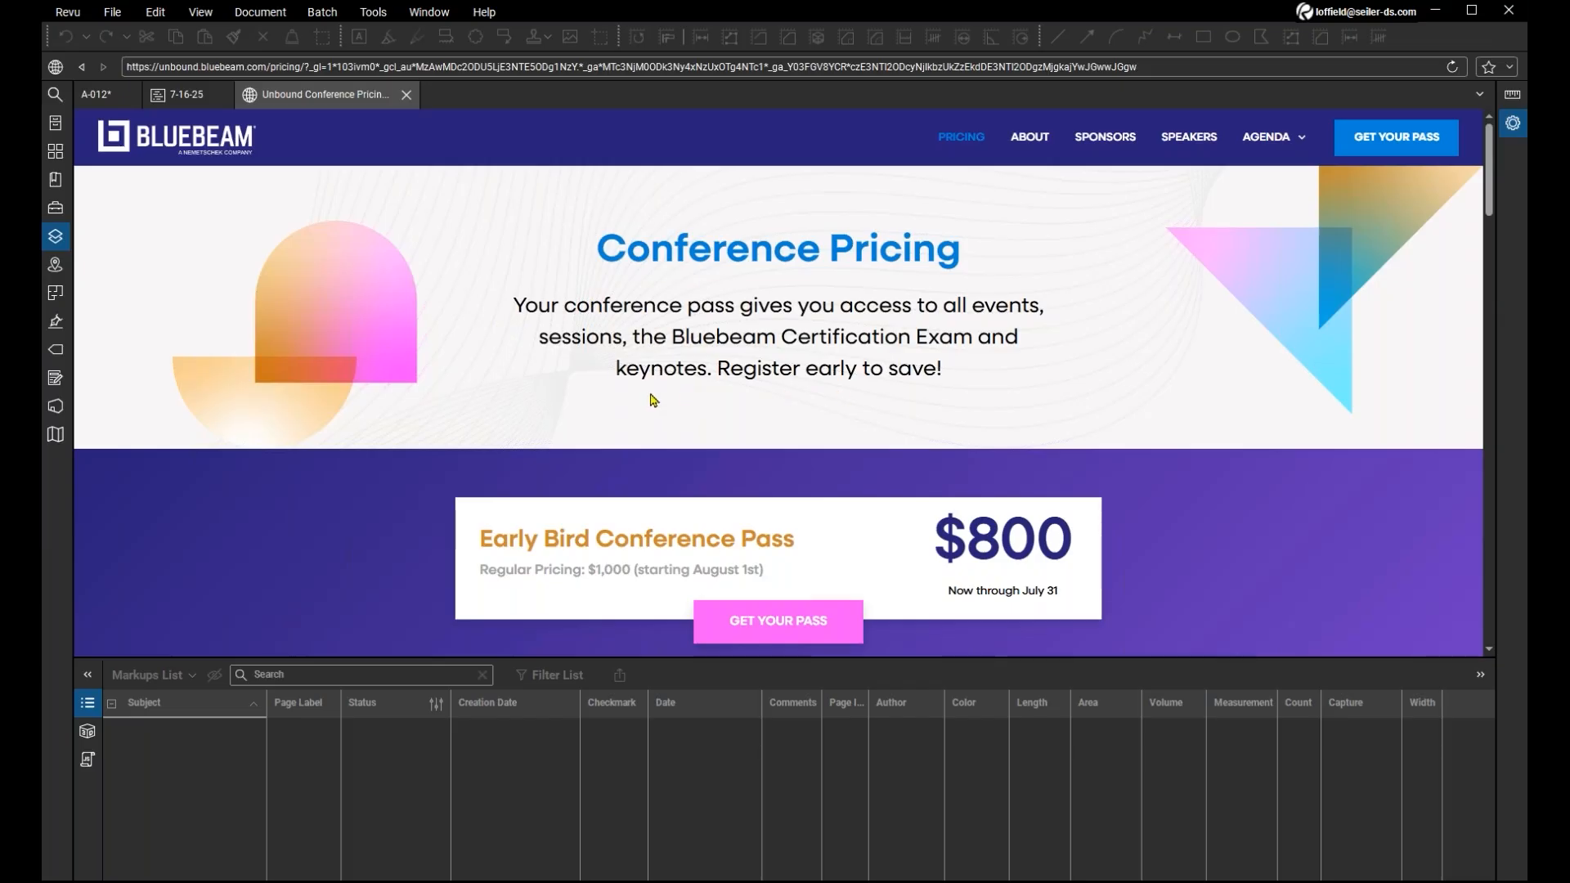
pyautogui.scroll(-1, 409, 411)
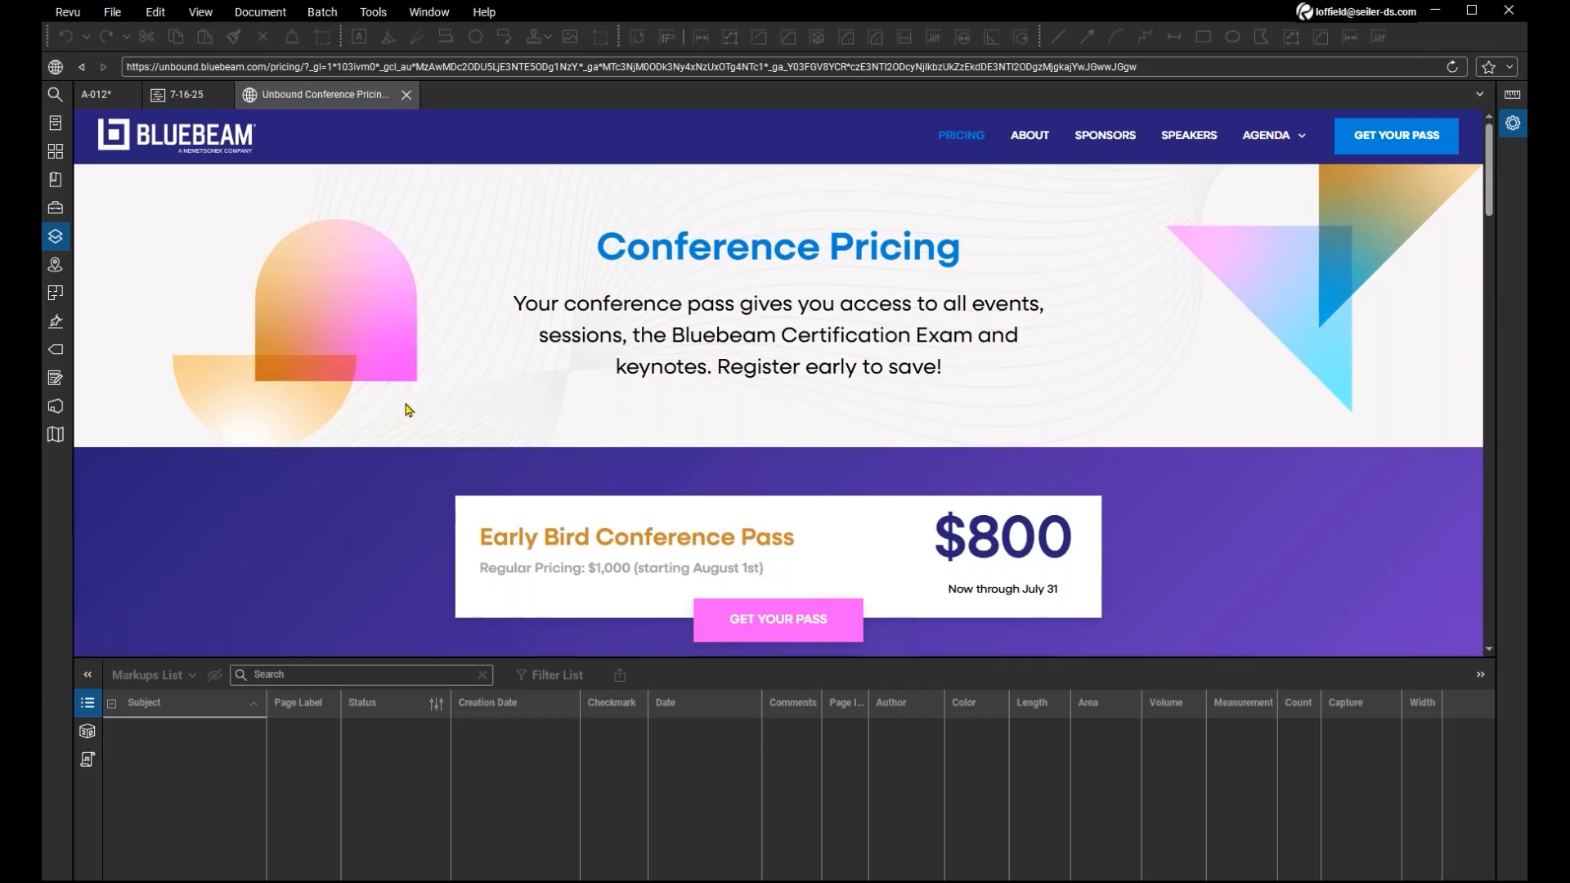
pyautogui.scroll(-2, 343, 445)
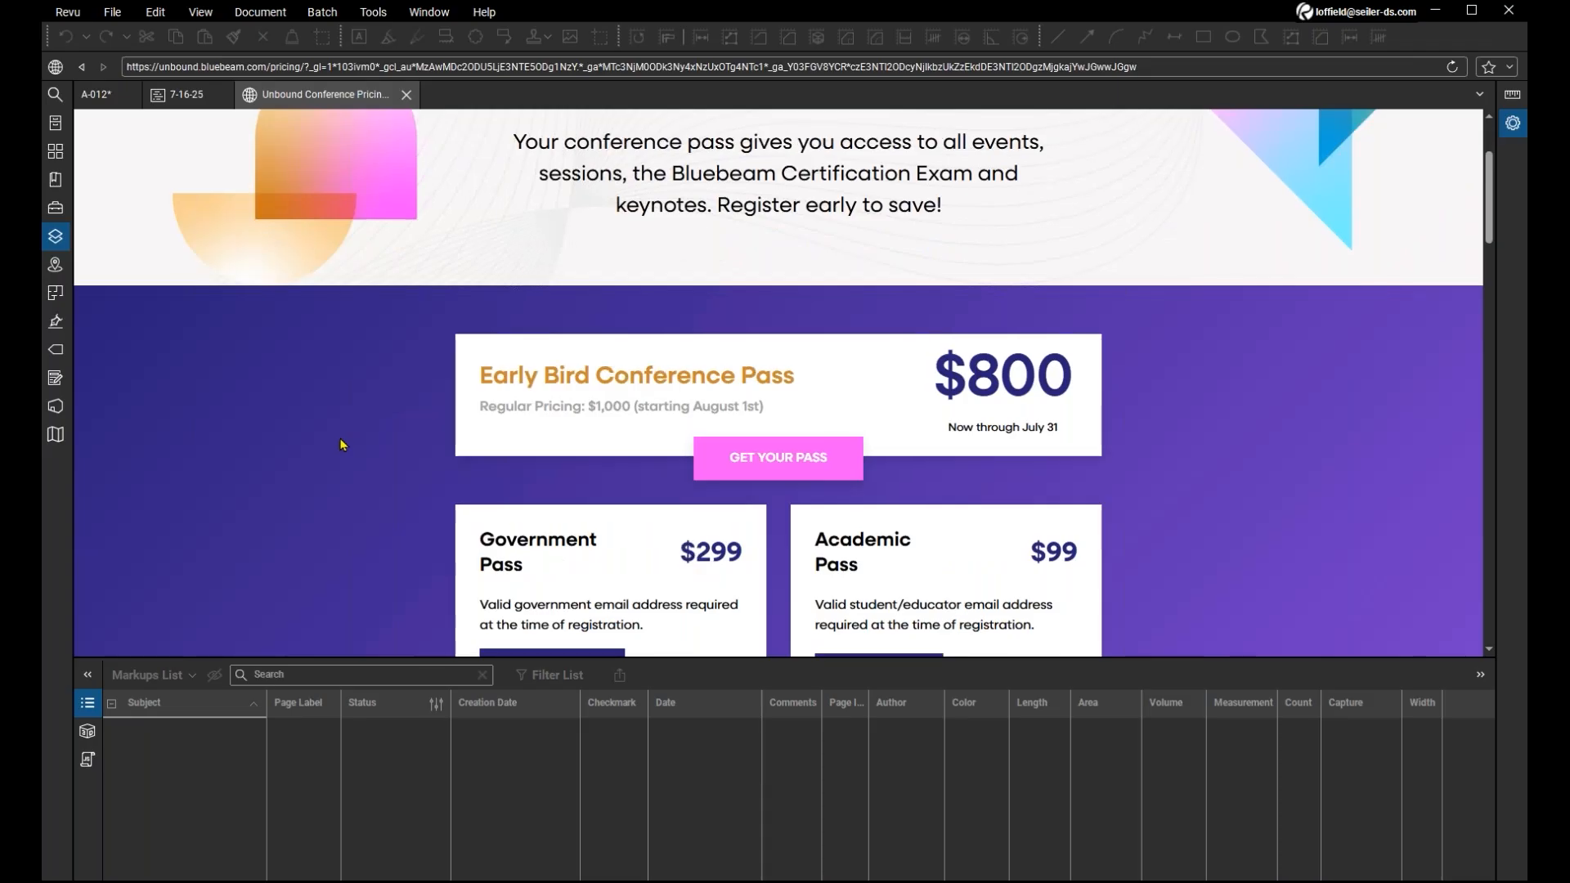
# Review the passes, discounts and add-ons on the Unbound conference pricing page, and close its WebTab.
pyautogui.scroll(-3, 342, 444)
pyautogui.scroll(2, 924, 327)
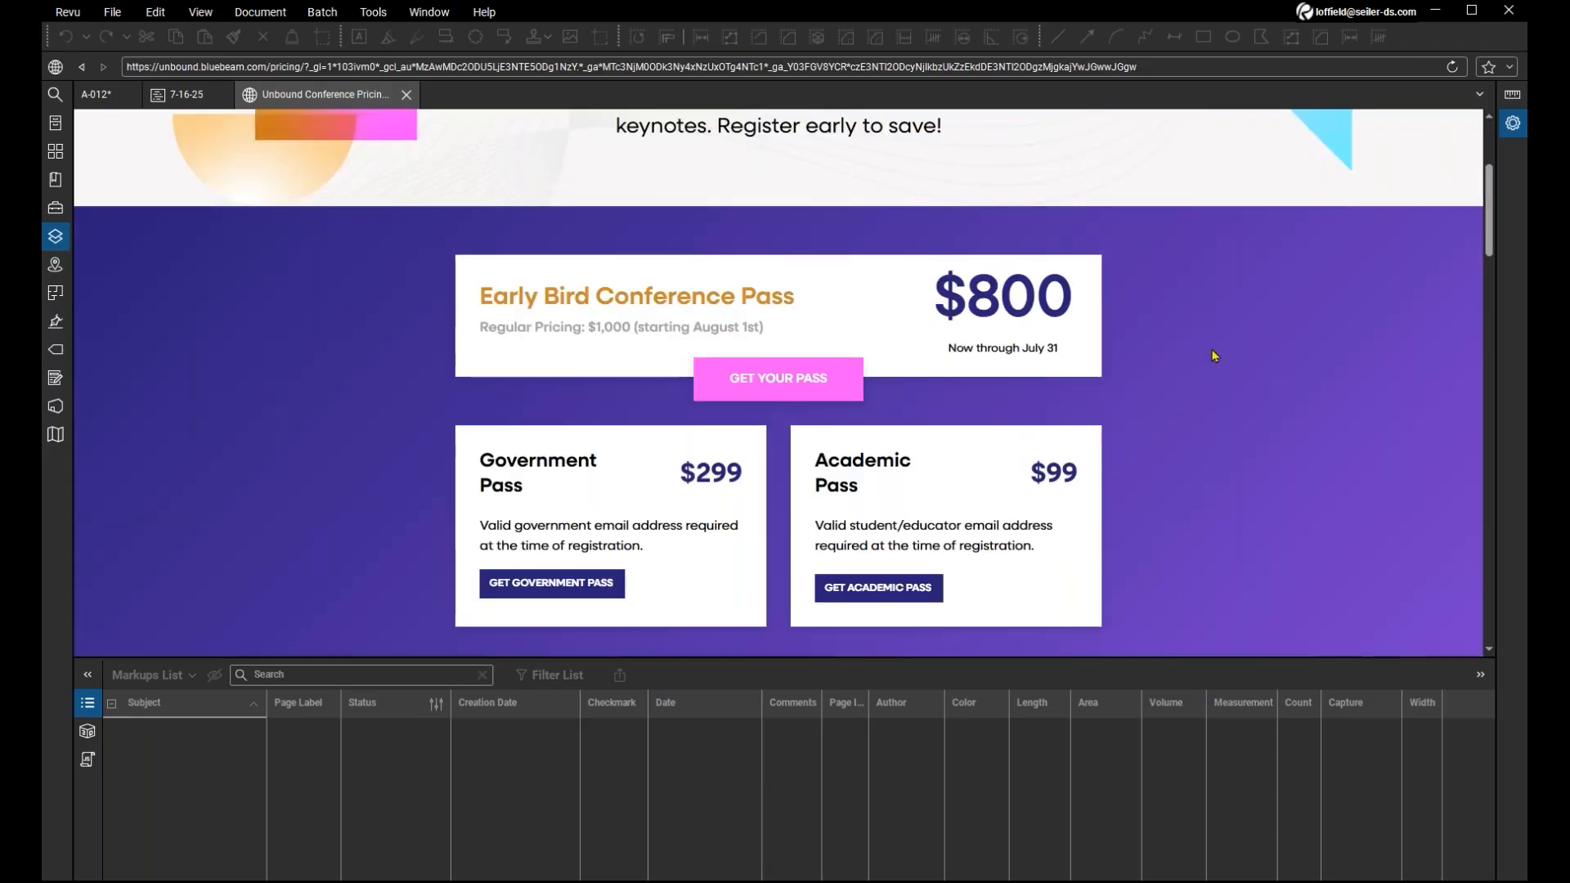
pyautogui.scroll(-1, 1215, 356)
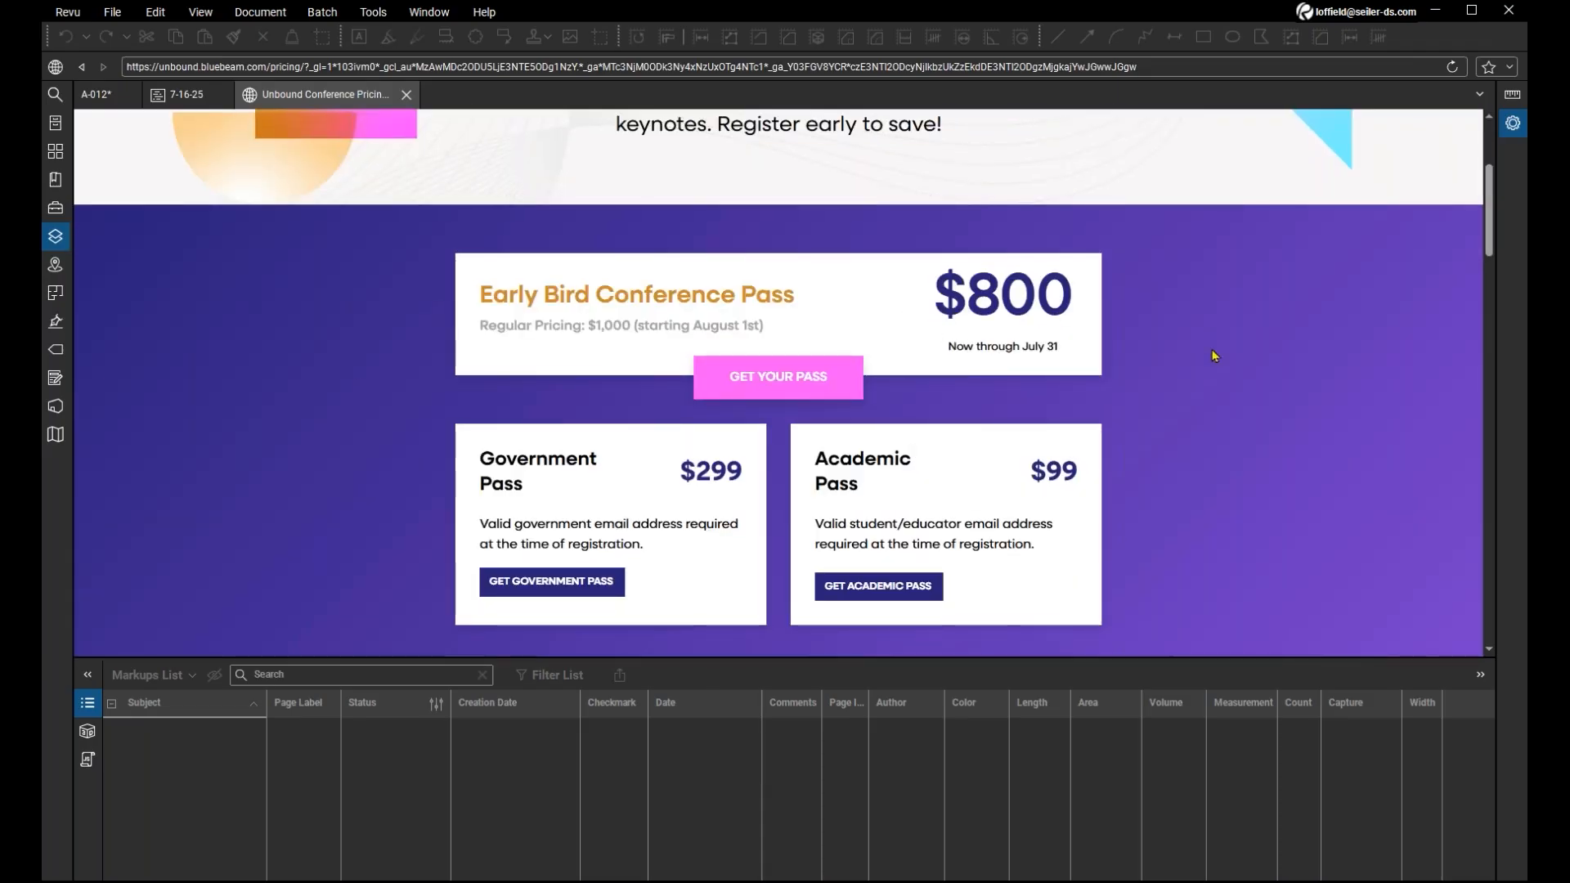
pyautogui.scroll(-4, 1215, 357)
pyautogui.scroll(-2, 1215, 357)
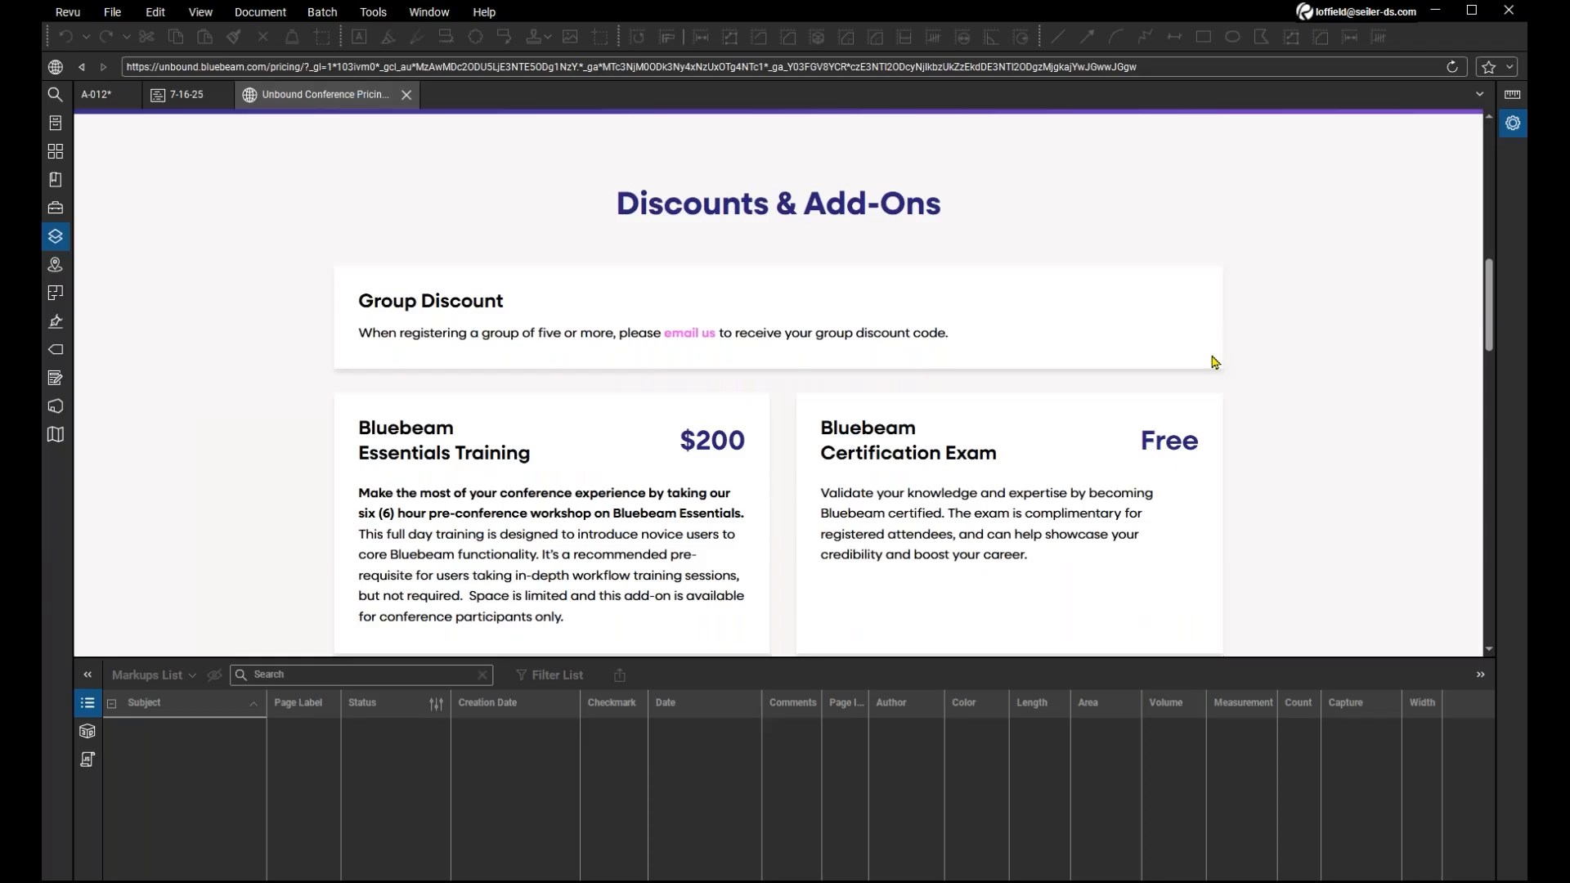
pyautogui.scroll(-3, 1215, 362)
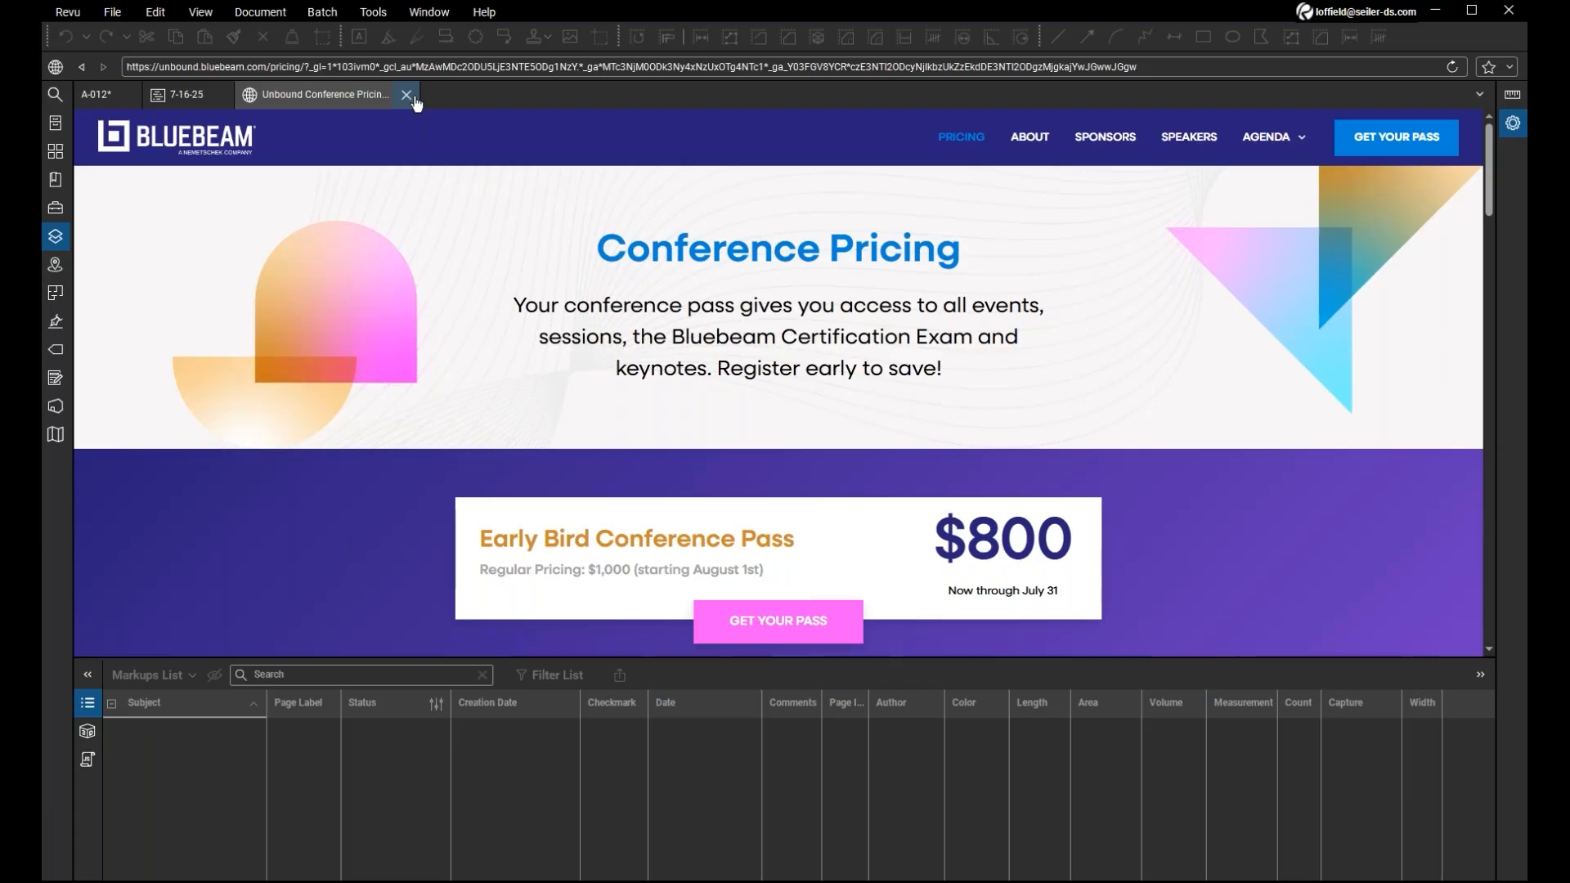
pyautogui.click(407, 95)
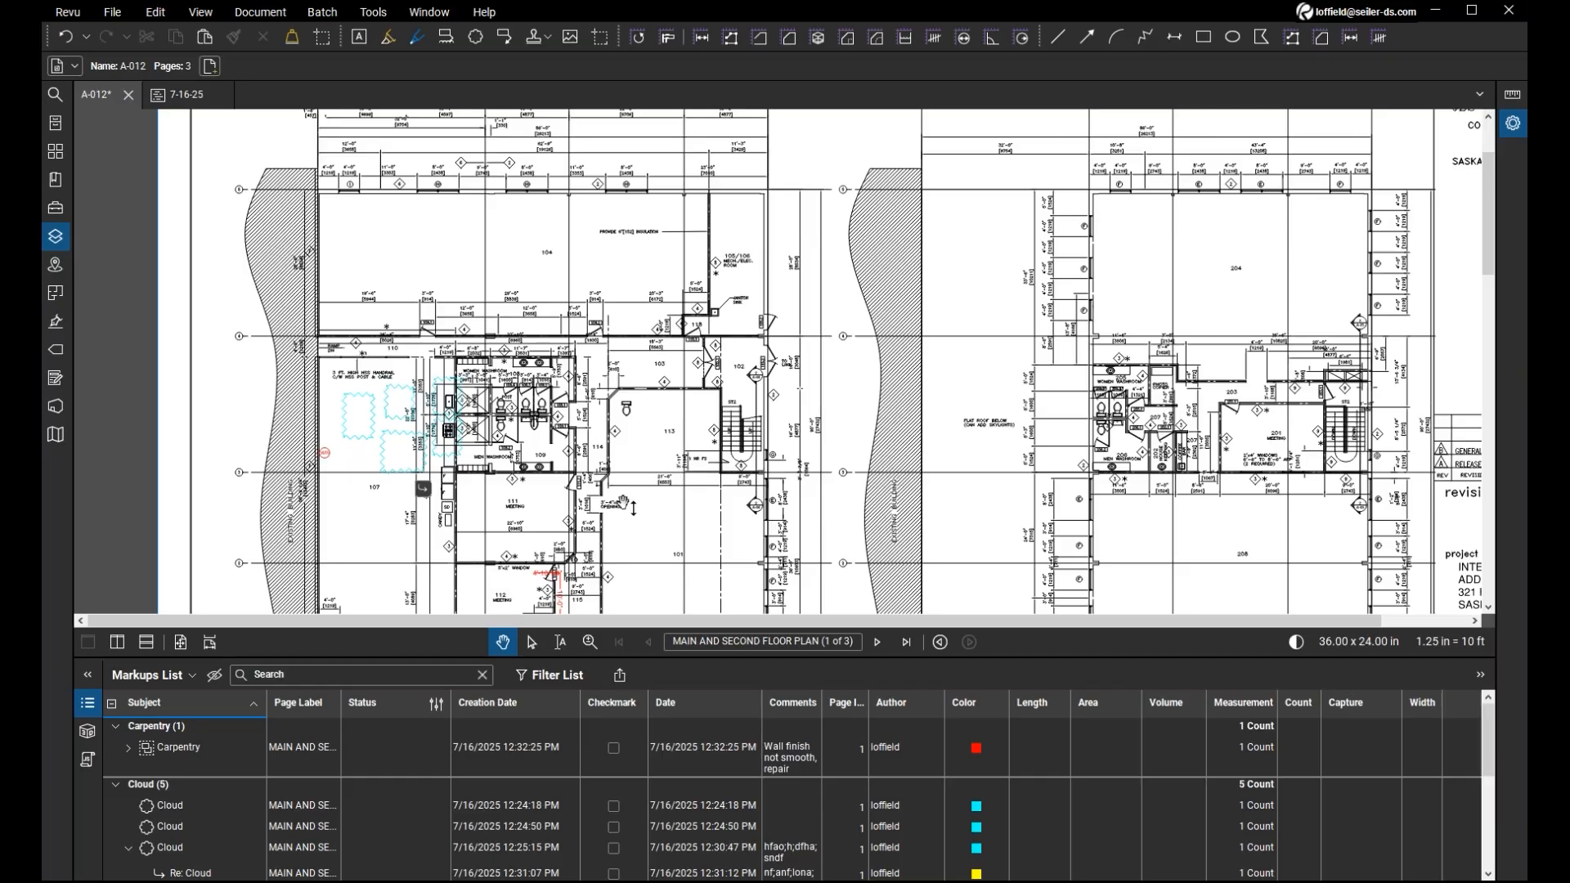
# Start a PDF summary of the A-012 markups and review its column selection and its filter and sort options.
pyautogui.click(623, 679)
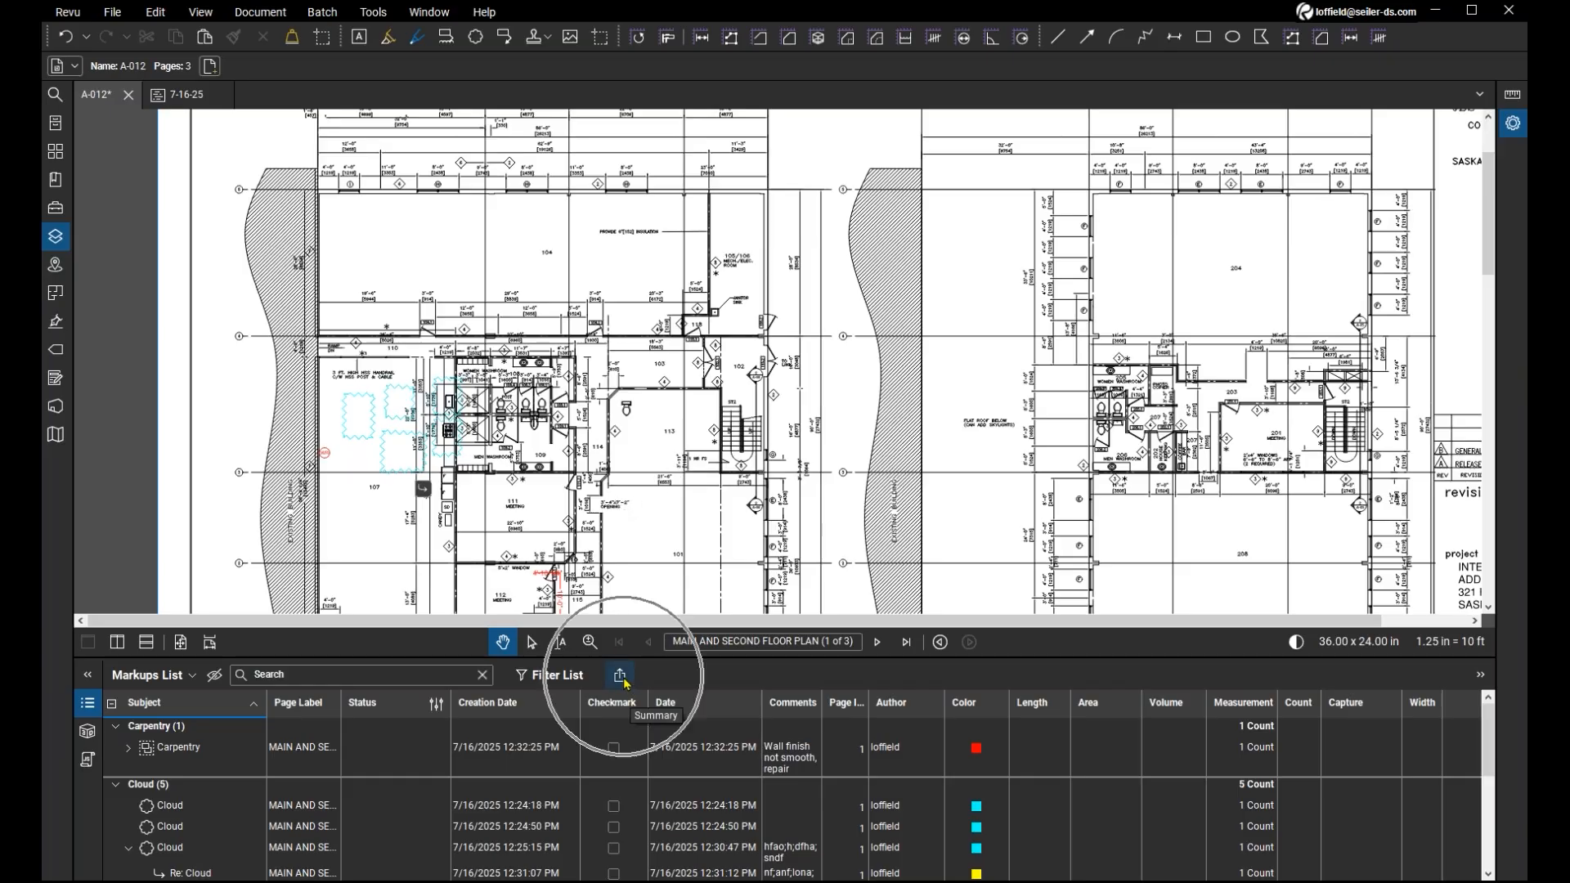
pyautogui.click(621, 678)
pyautogui.click(622, 678)
pyautogui.click(622, 678)
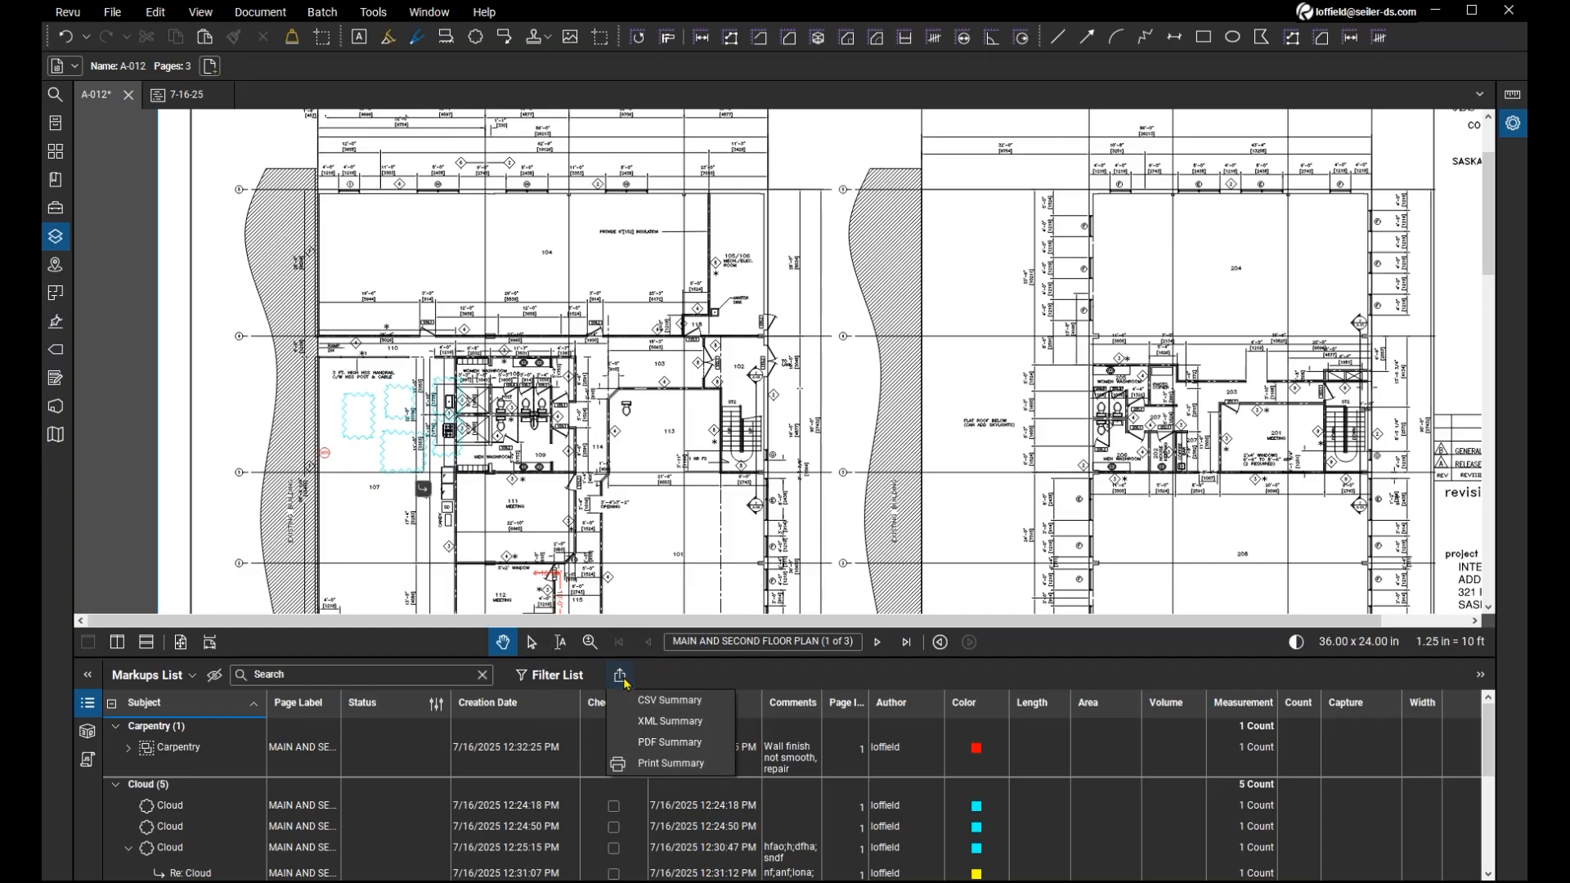
pyautogui.click(709, 743)
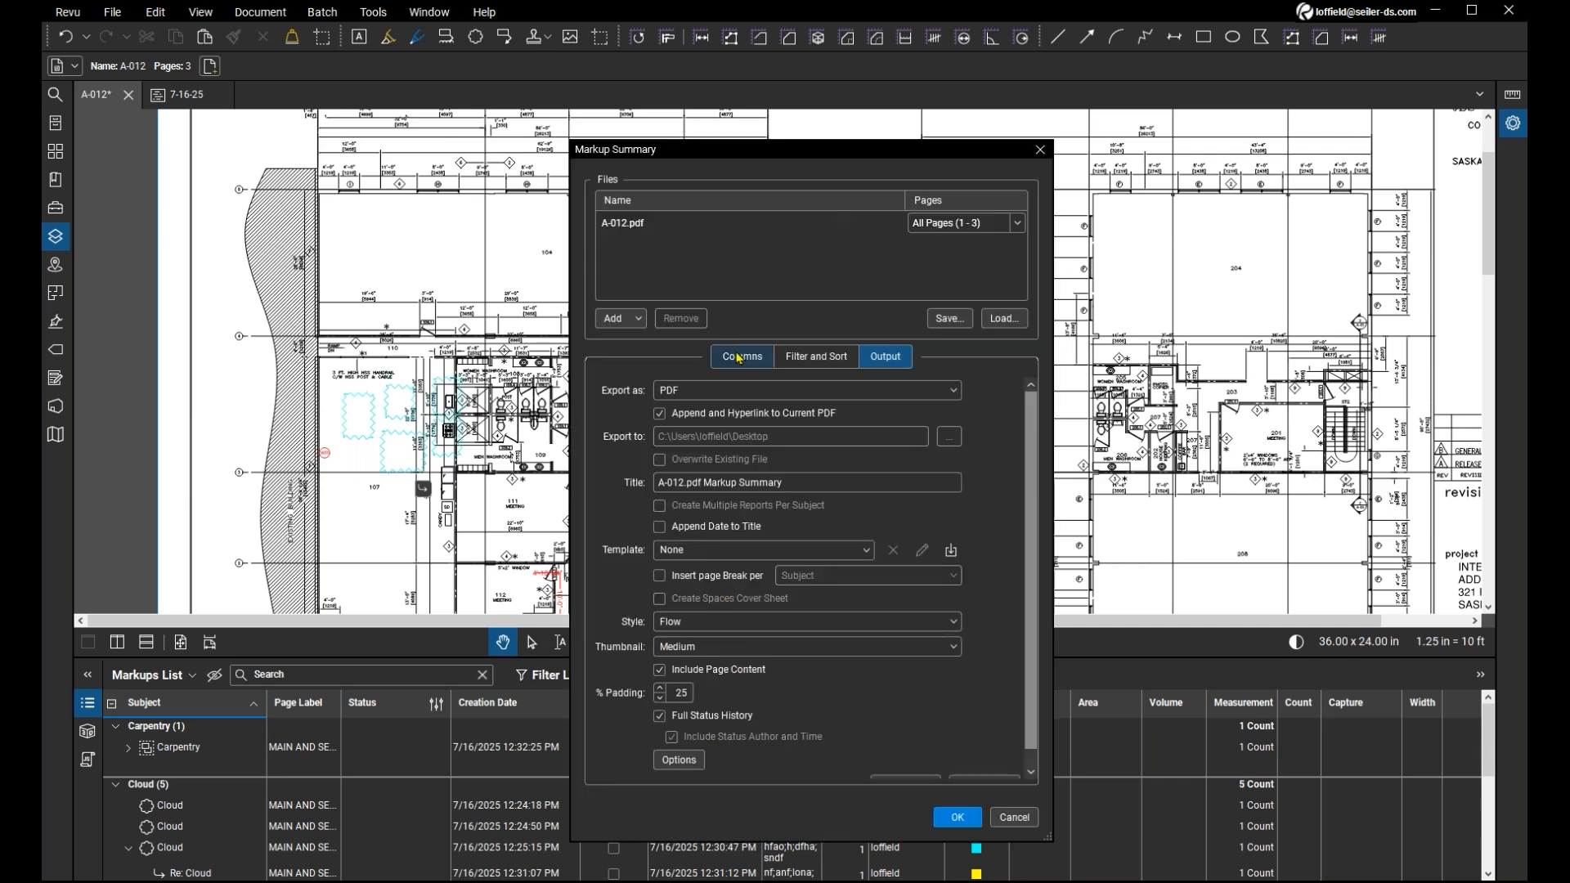
pyautogui.click(737, 358)
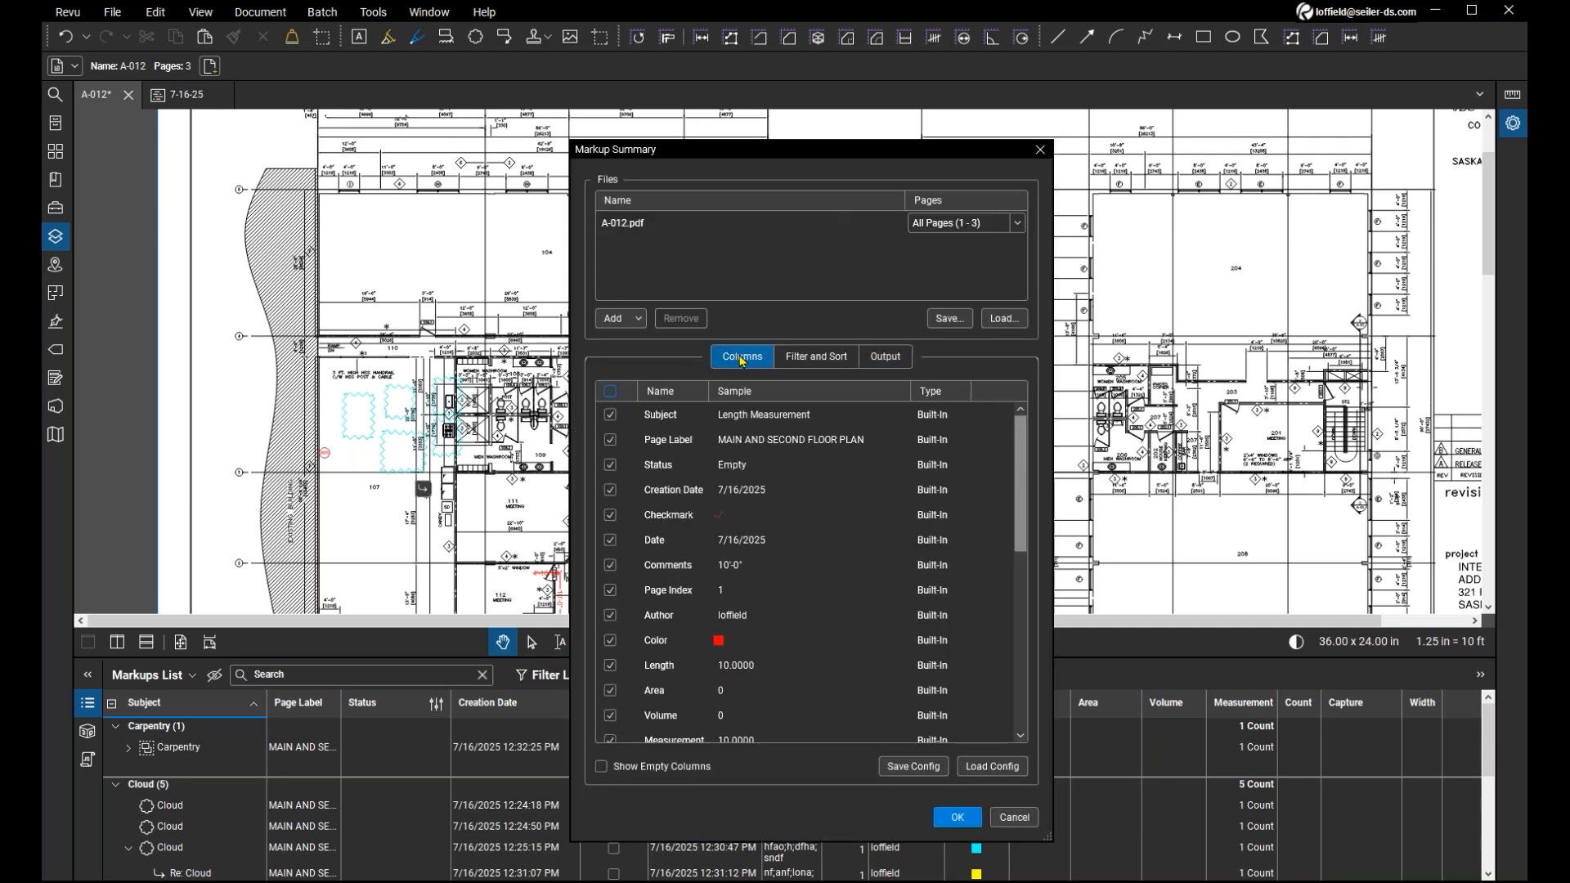
pyautogui.click(805, 364)
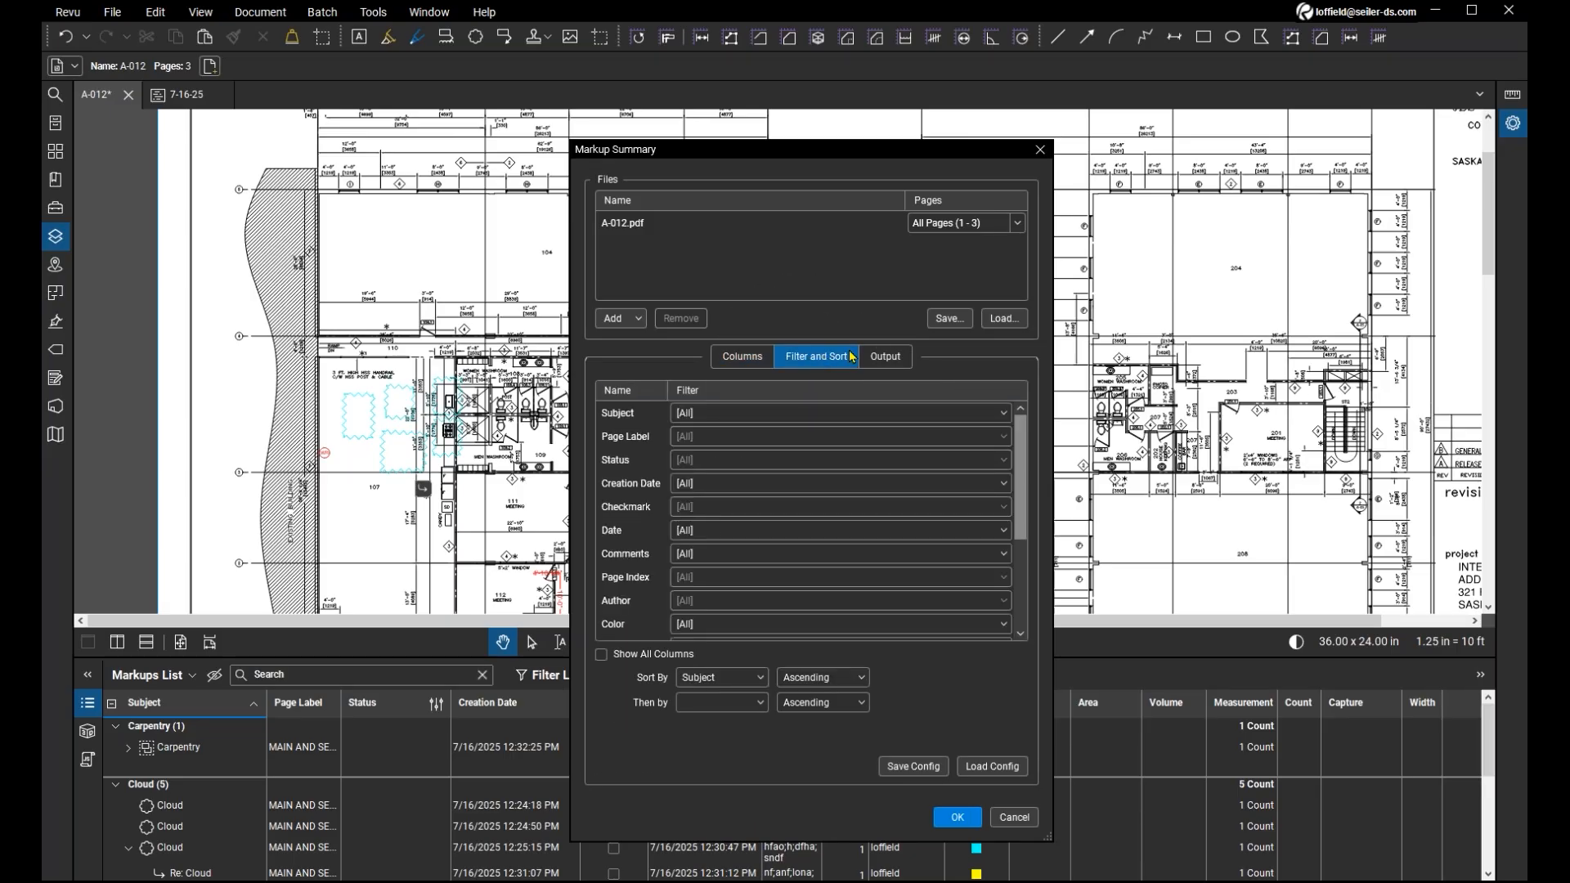
# Review the markup summary's output options, and close the settings without creating a summary.
pyautogui.click(893, 359)
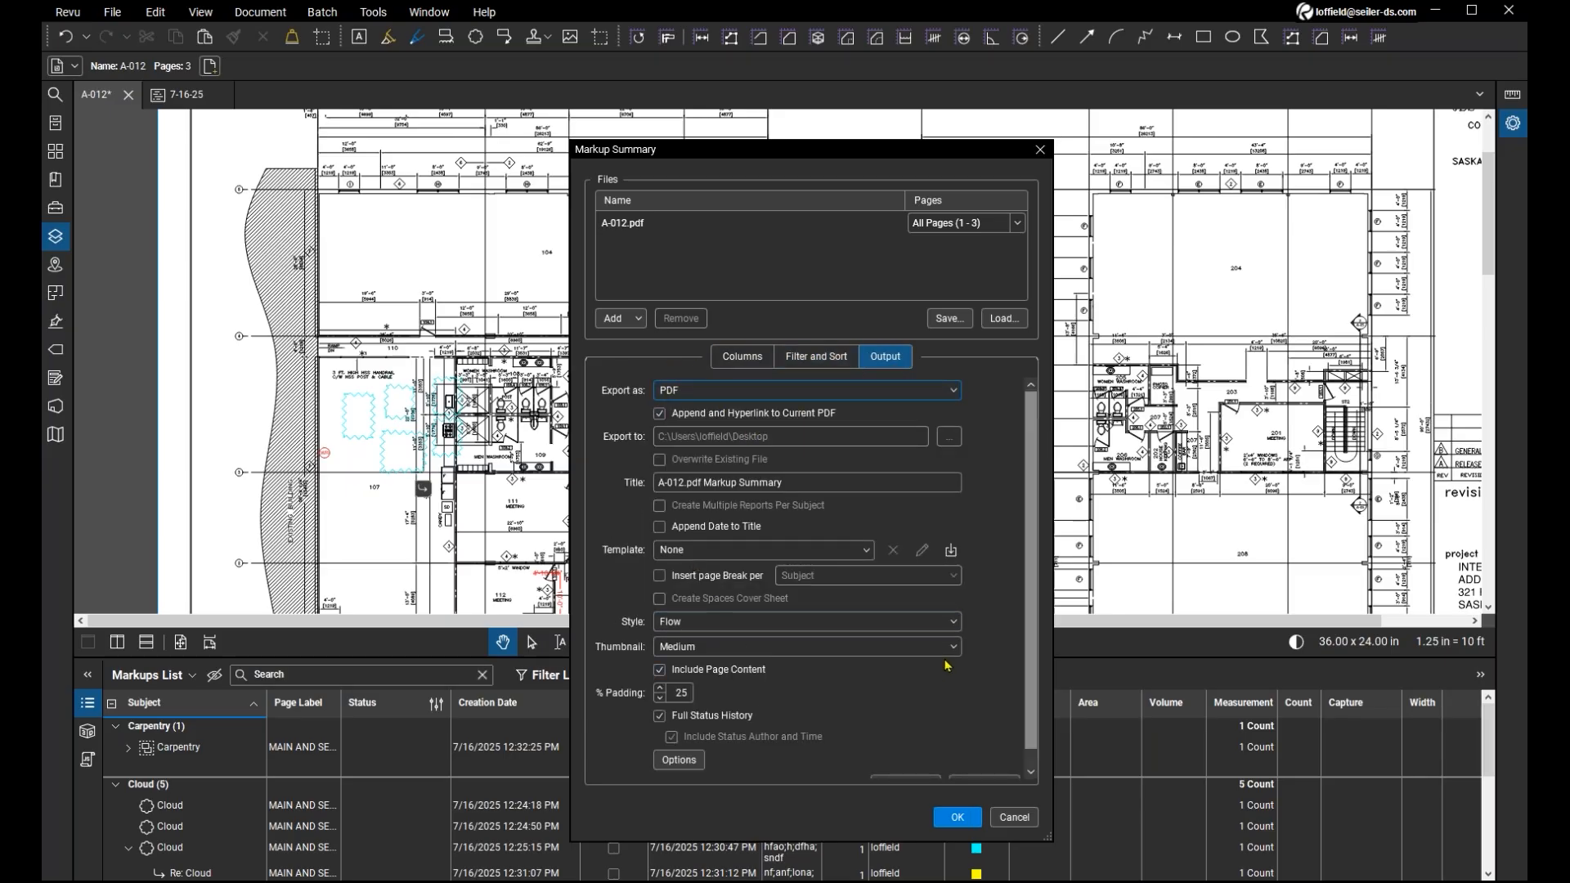
pyautogui.scroll(-1, 932, 655)
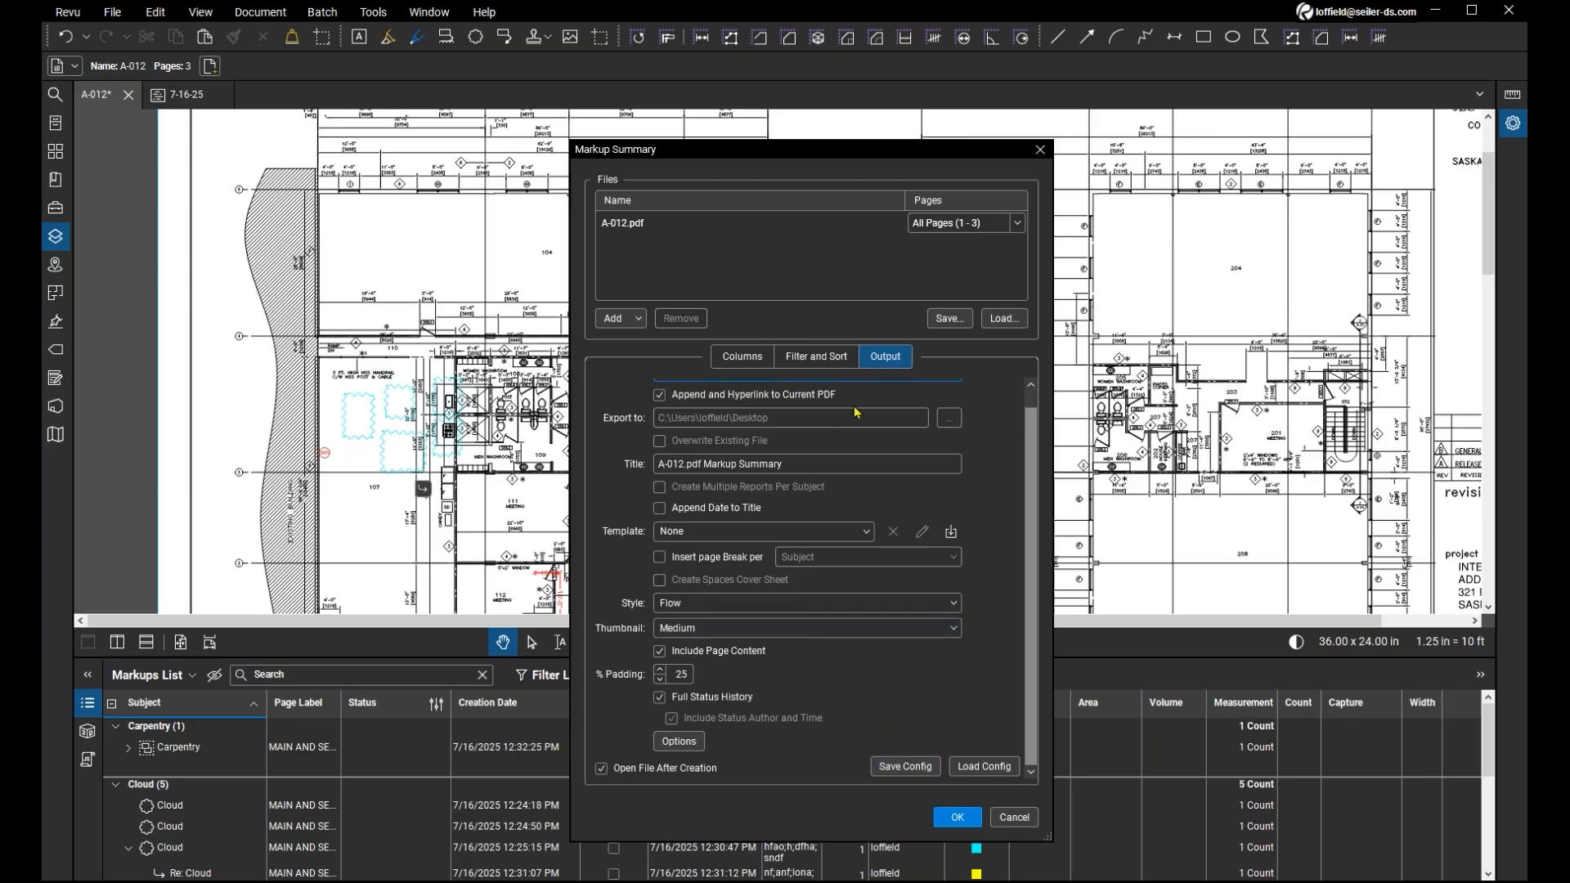
pyautogui.scroll(1, 769, 440)
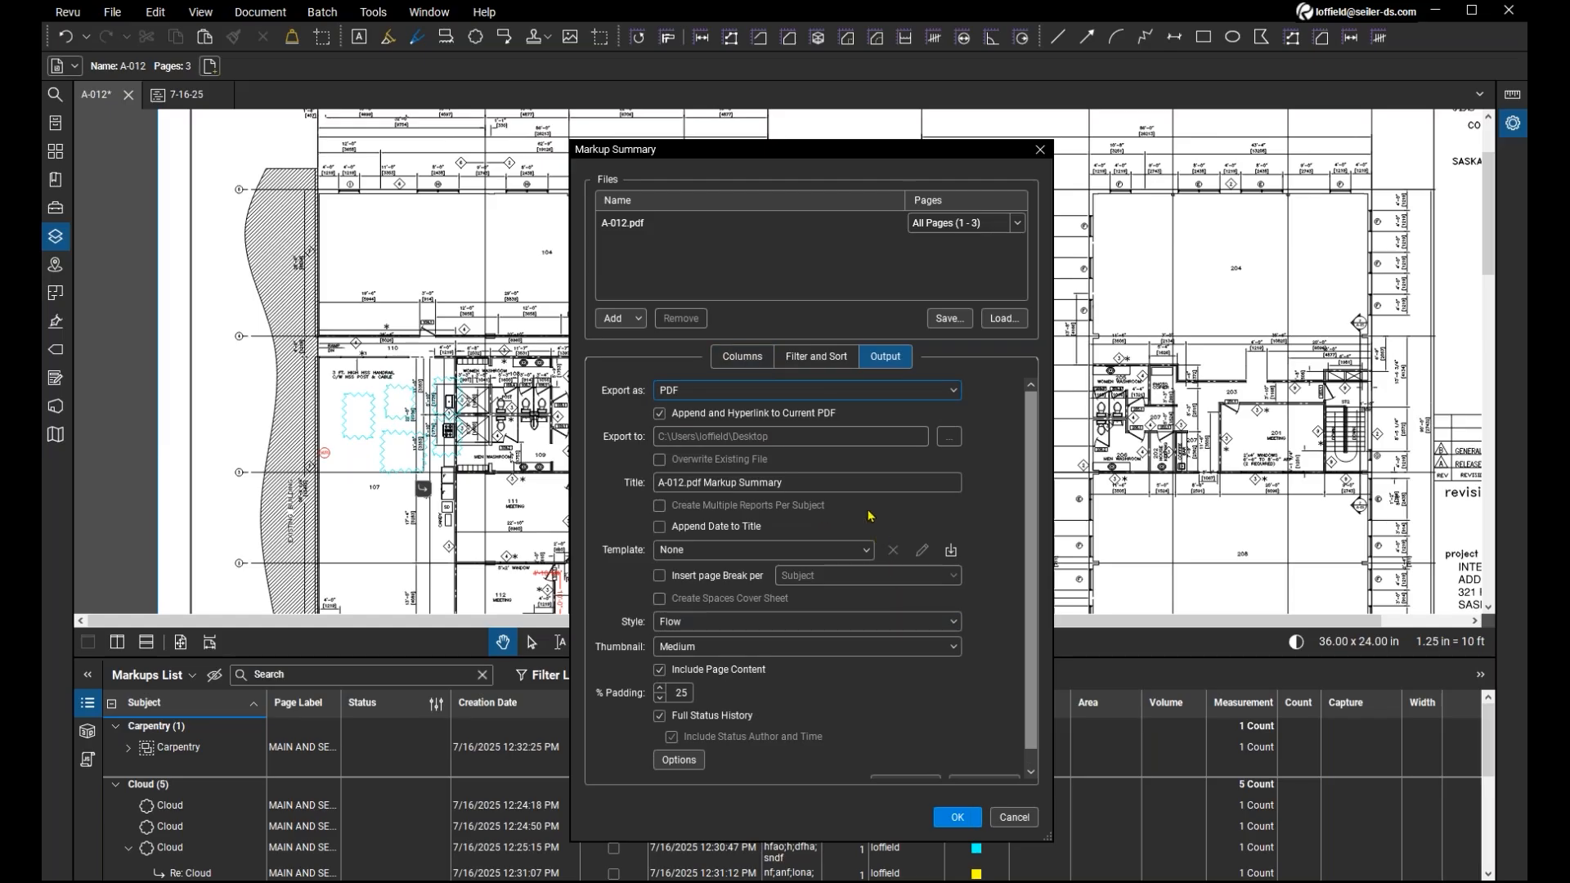
pyautogui.scroll(-1, 808, 566)
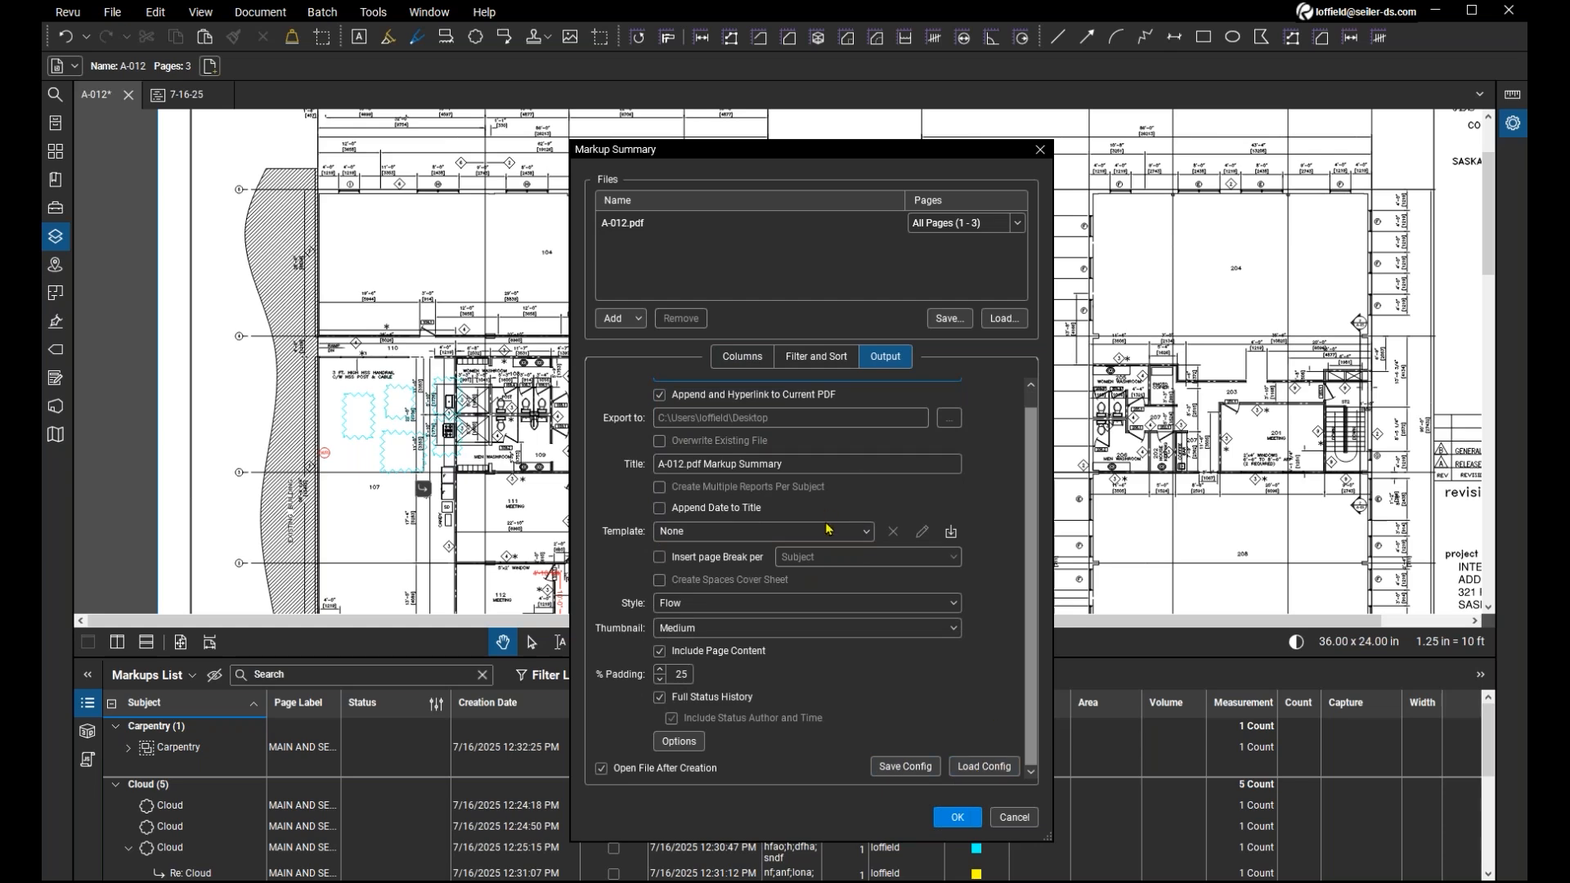
pyautogui.scroll(1, 817, 524)
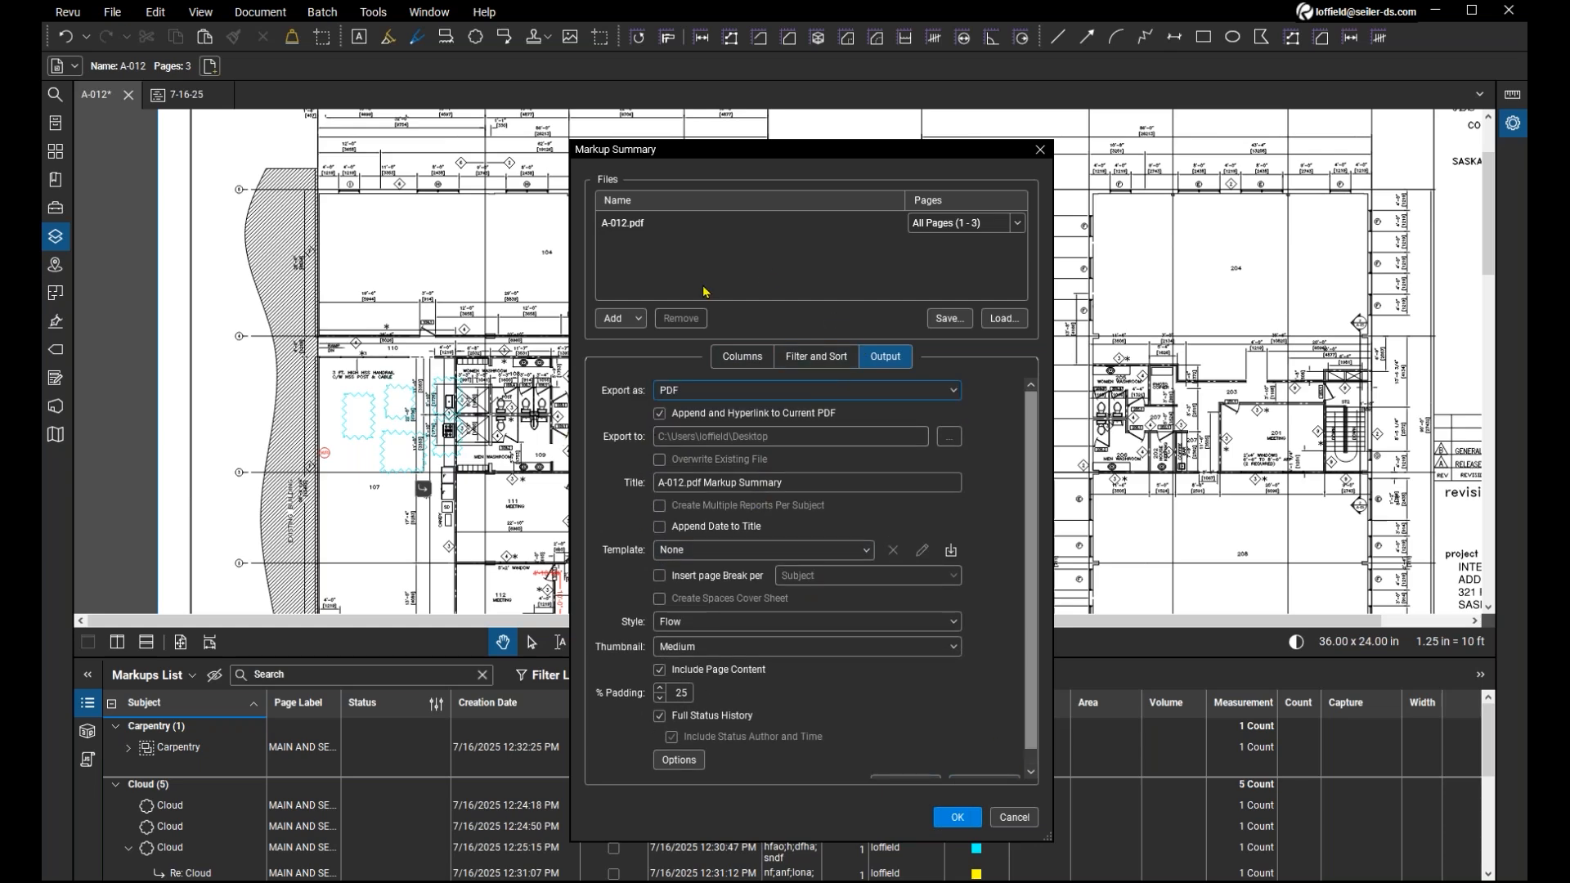
pyautogui.click(1014, 818)
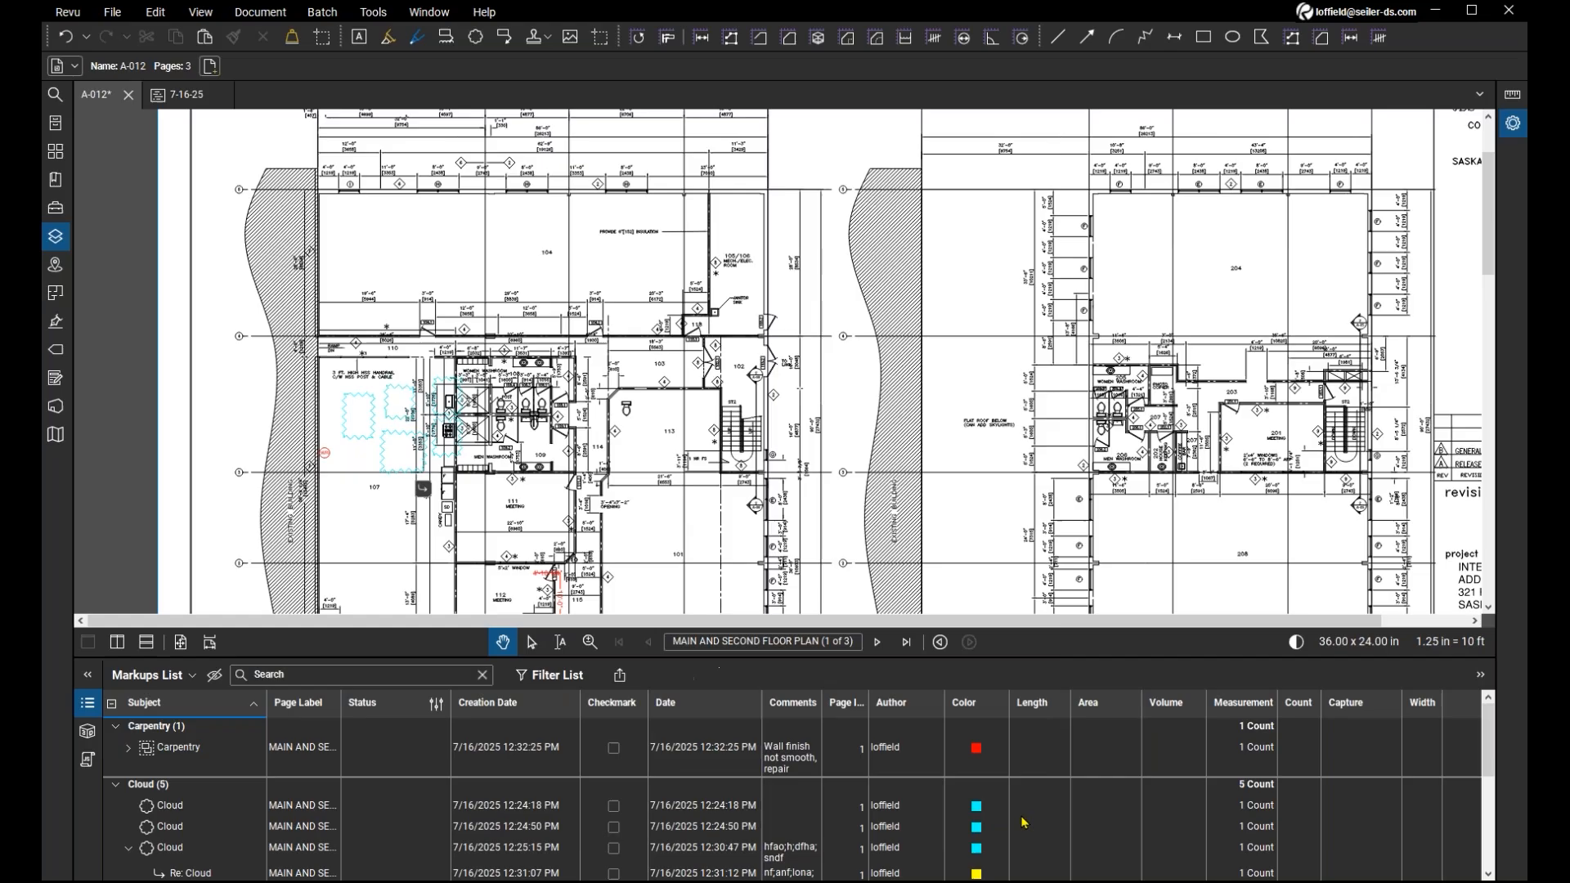
# Reopen the PDF summary settings, check the Append and Hyperlink to Current PDF option, and cancel.
pyautogui.click(620, 674)
pyautogui.click(669, 743)
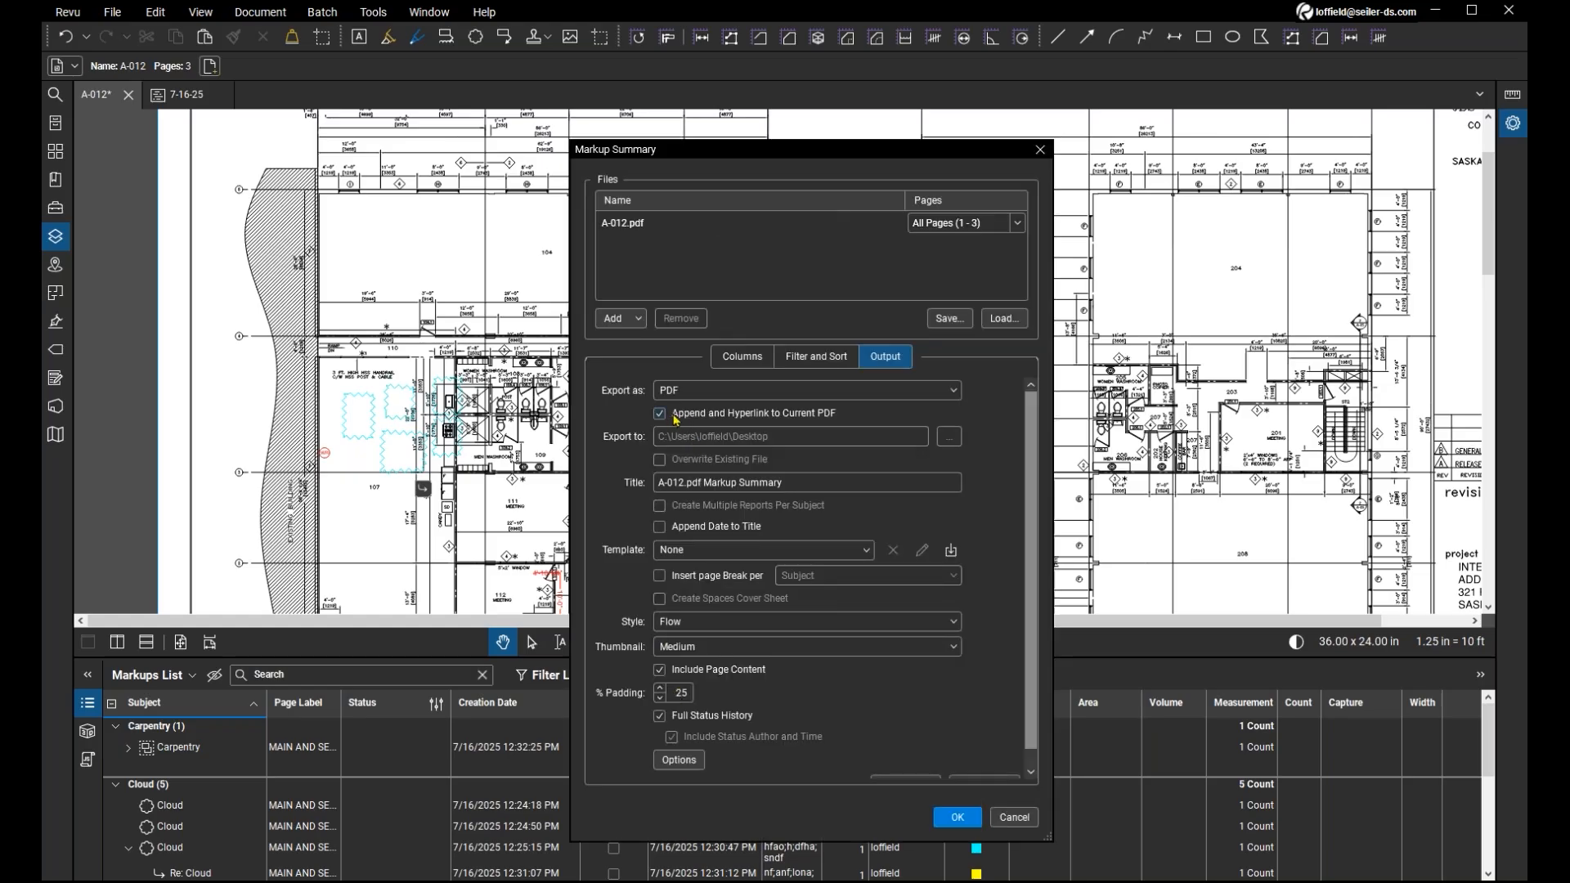
pyautogui.press('ctrl')
pyautogui.press('ctrl')
pyautogui.press('ctrl')
pyautogui.press('ctrl')
pyautogui.press('ctrl')
pyautogui.click(1012, 820)
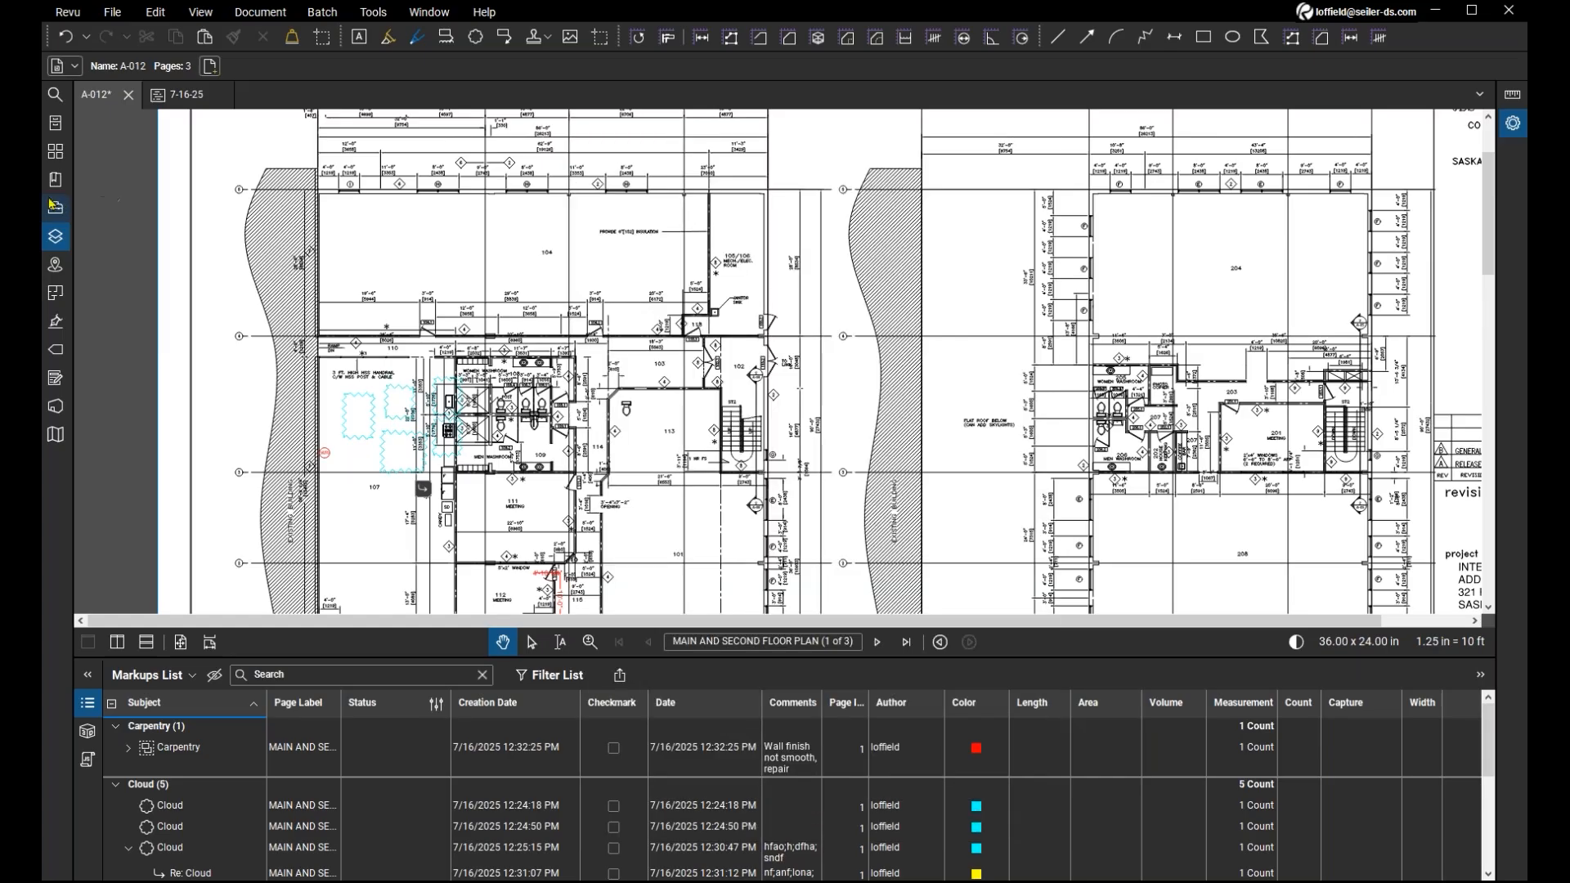
# Show the page thumbnails of A-012 and examine the appended markup summary on pages 2 and 3.
pyautogui.click(53, 155)
pyautogui.click(222, 413)
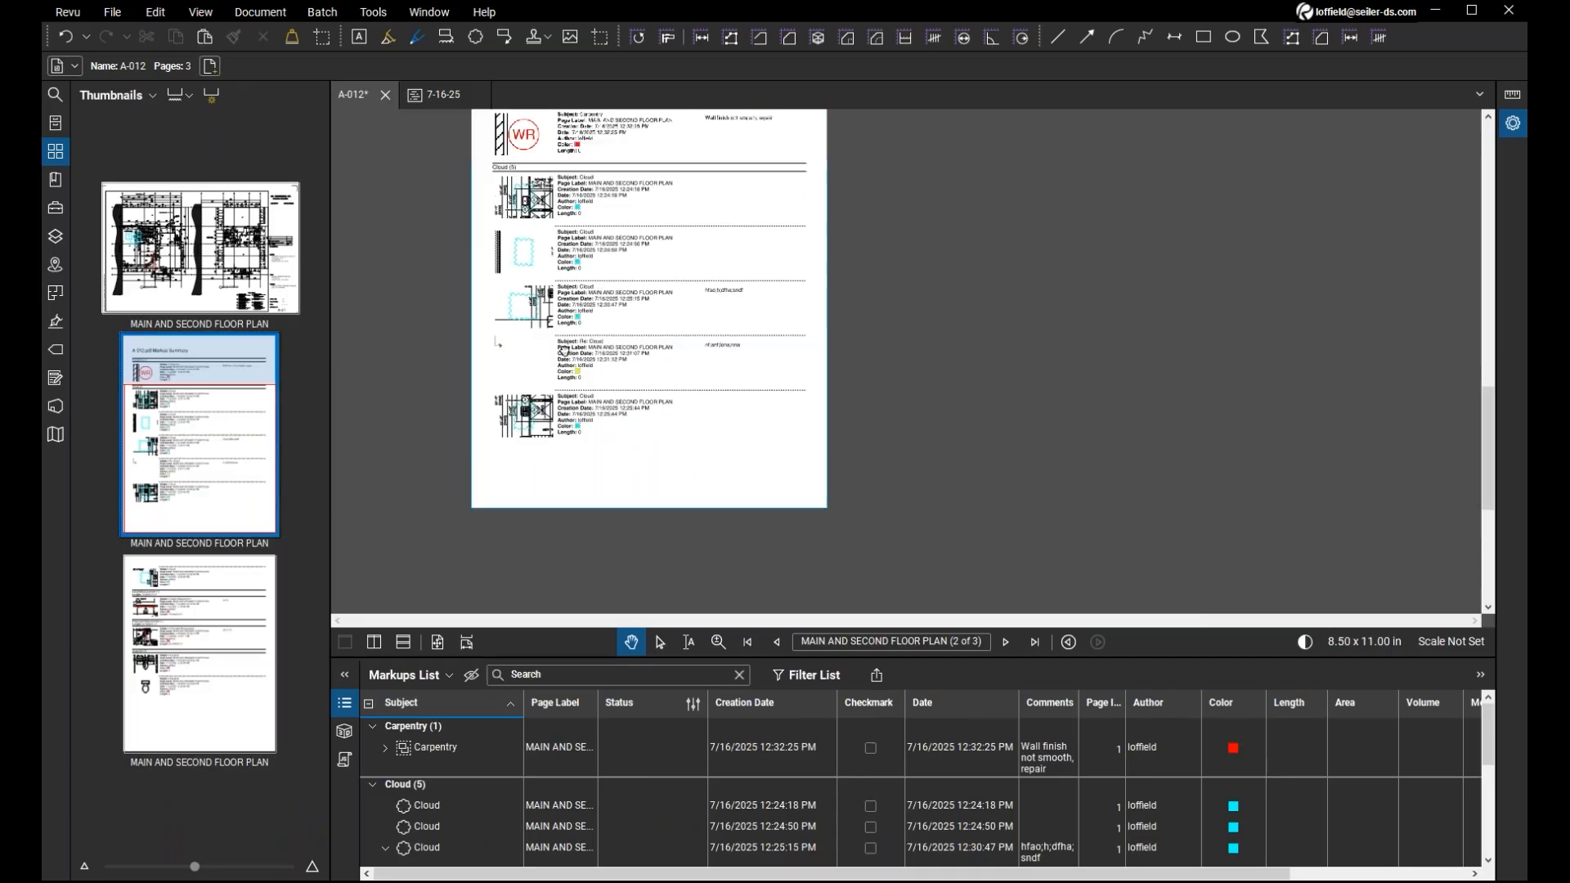
pyautogui.moveTo(564, 352); pyautogui.dragTo(646, 427)
pyautogui.scroll(4, 683, 268)
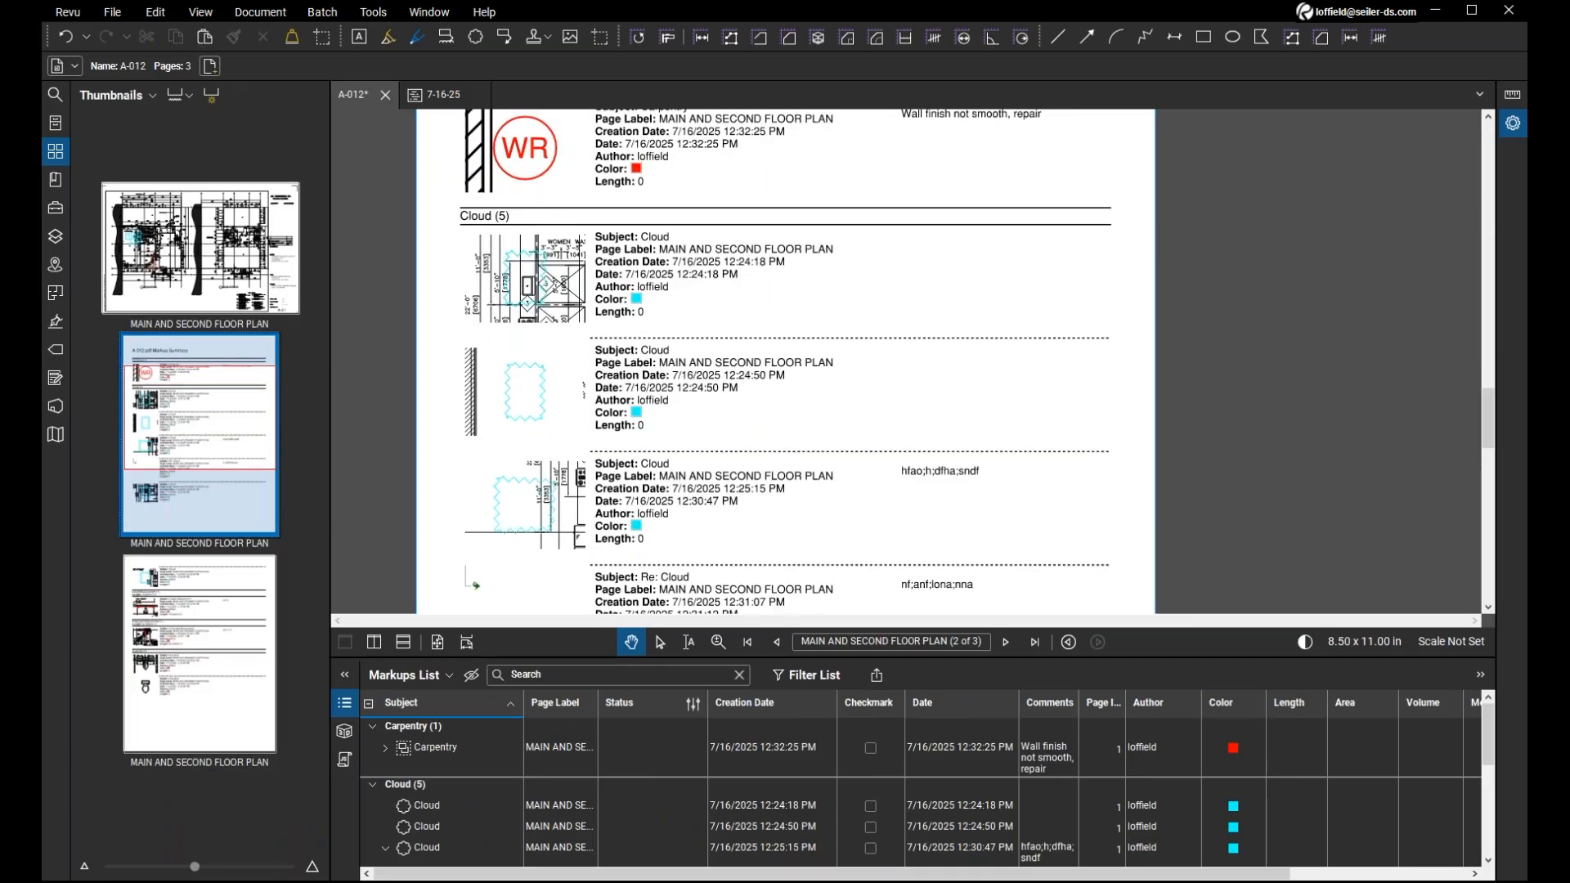
pyautogui.moveTo(557, 287); pyautogui.dragTo(672, 346)
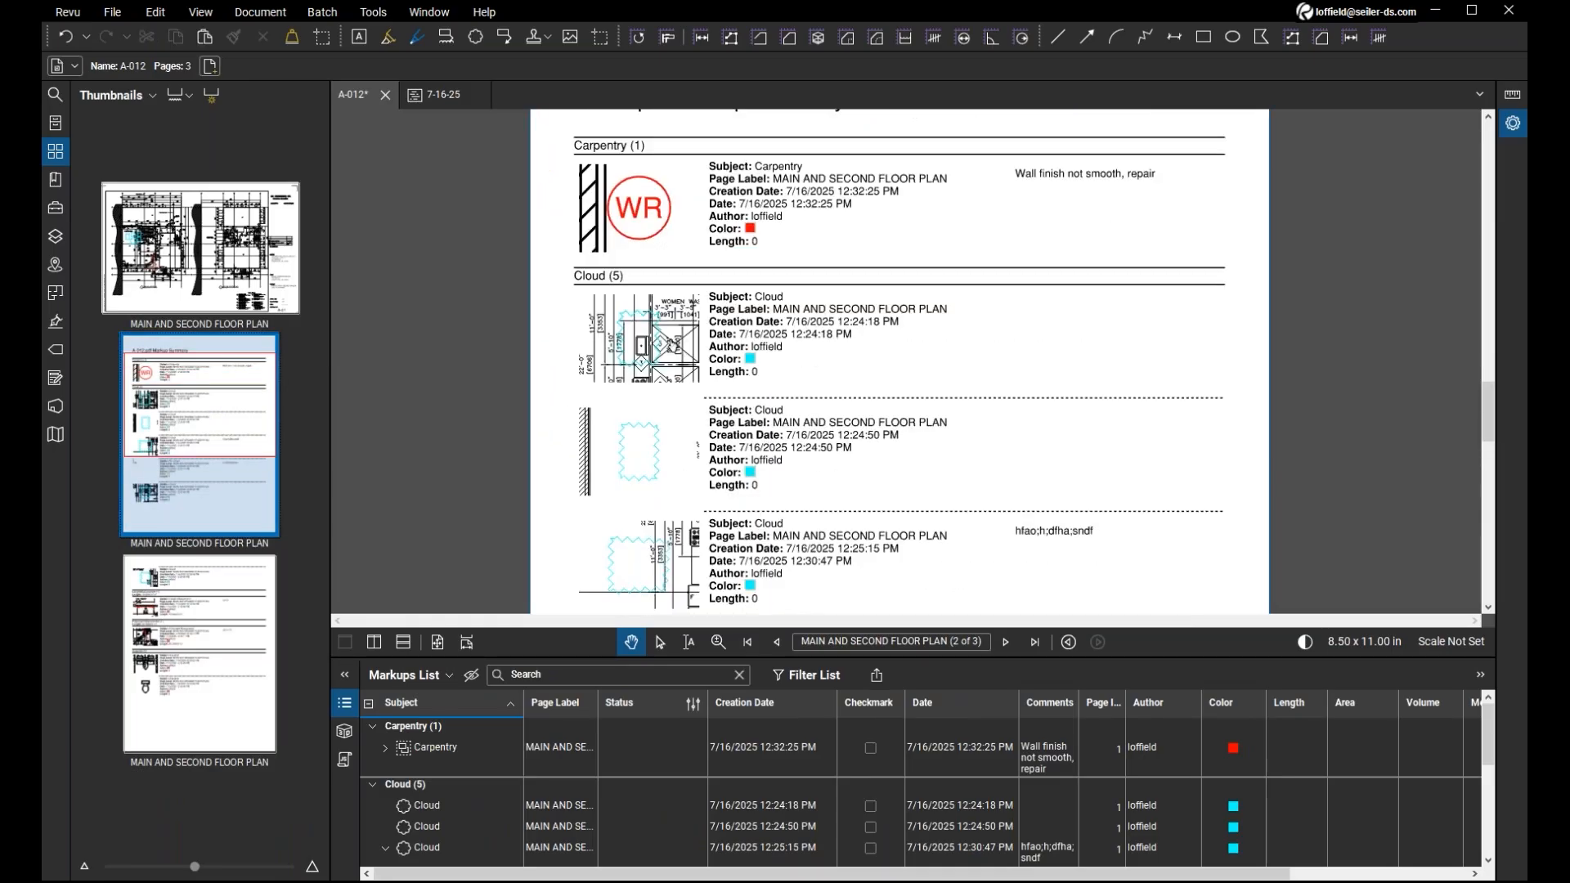
pyautogui.click(672, 346)
pyautogui.click(245, 726)
pyautogui.moveTo(595, 335); pyautogui.dragTo(1185, 538)
pyautogui.scroll(-5, 848, 228)
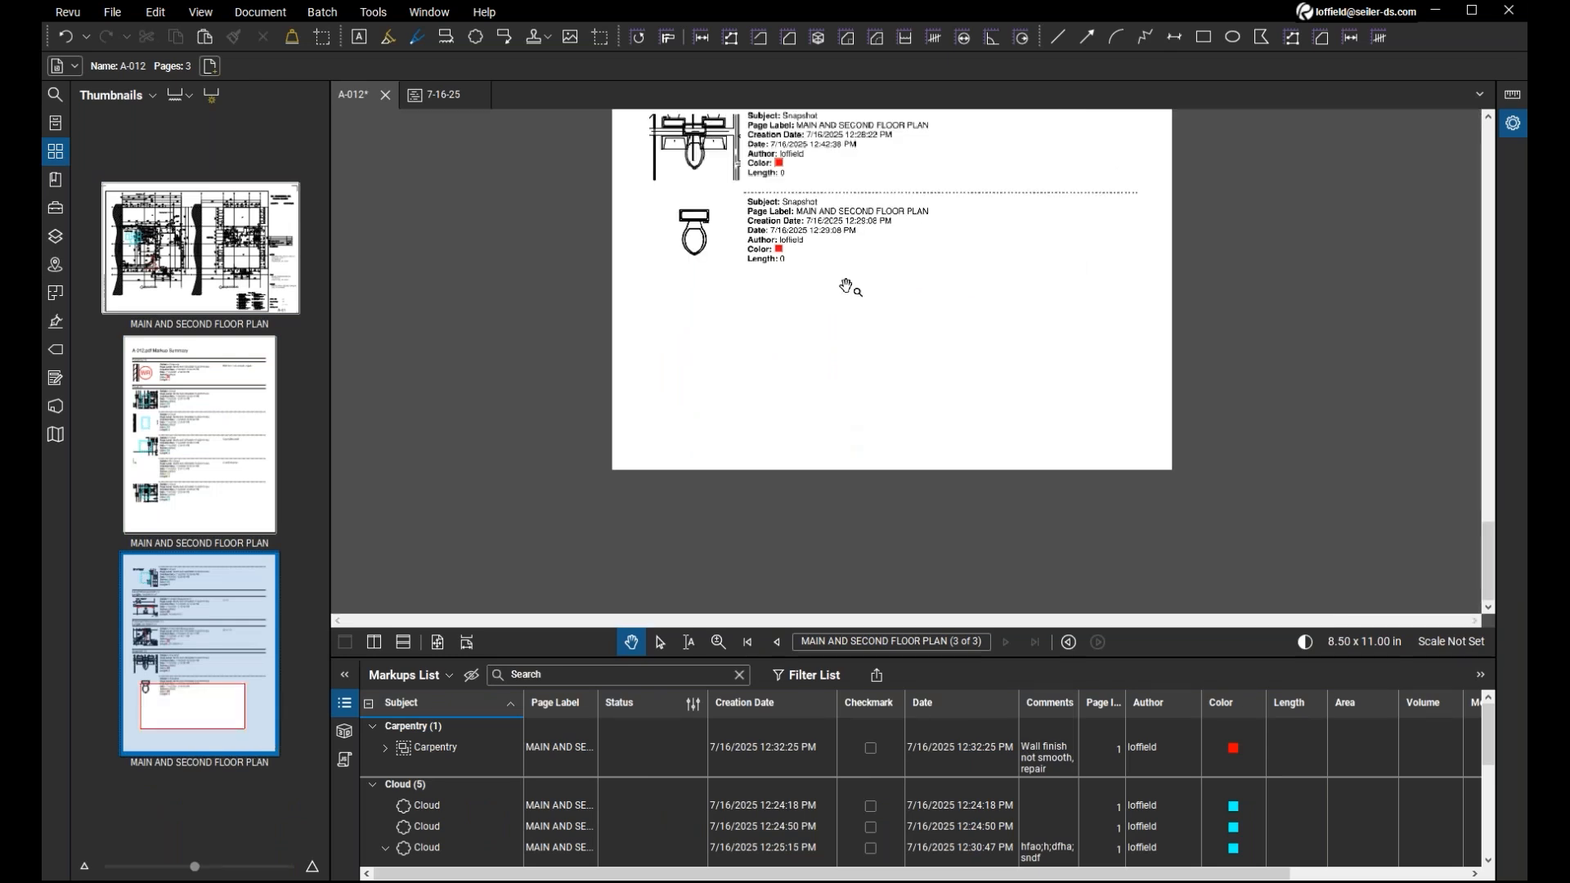
pyautogui.moveTo(995, 229); pyautogui.dragTo(939, 360)
pyautogui.click(712, 347)
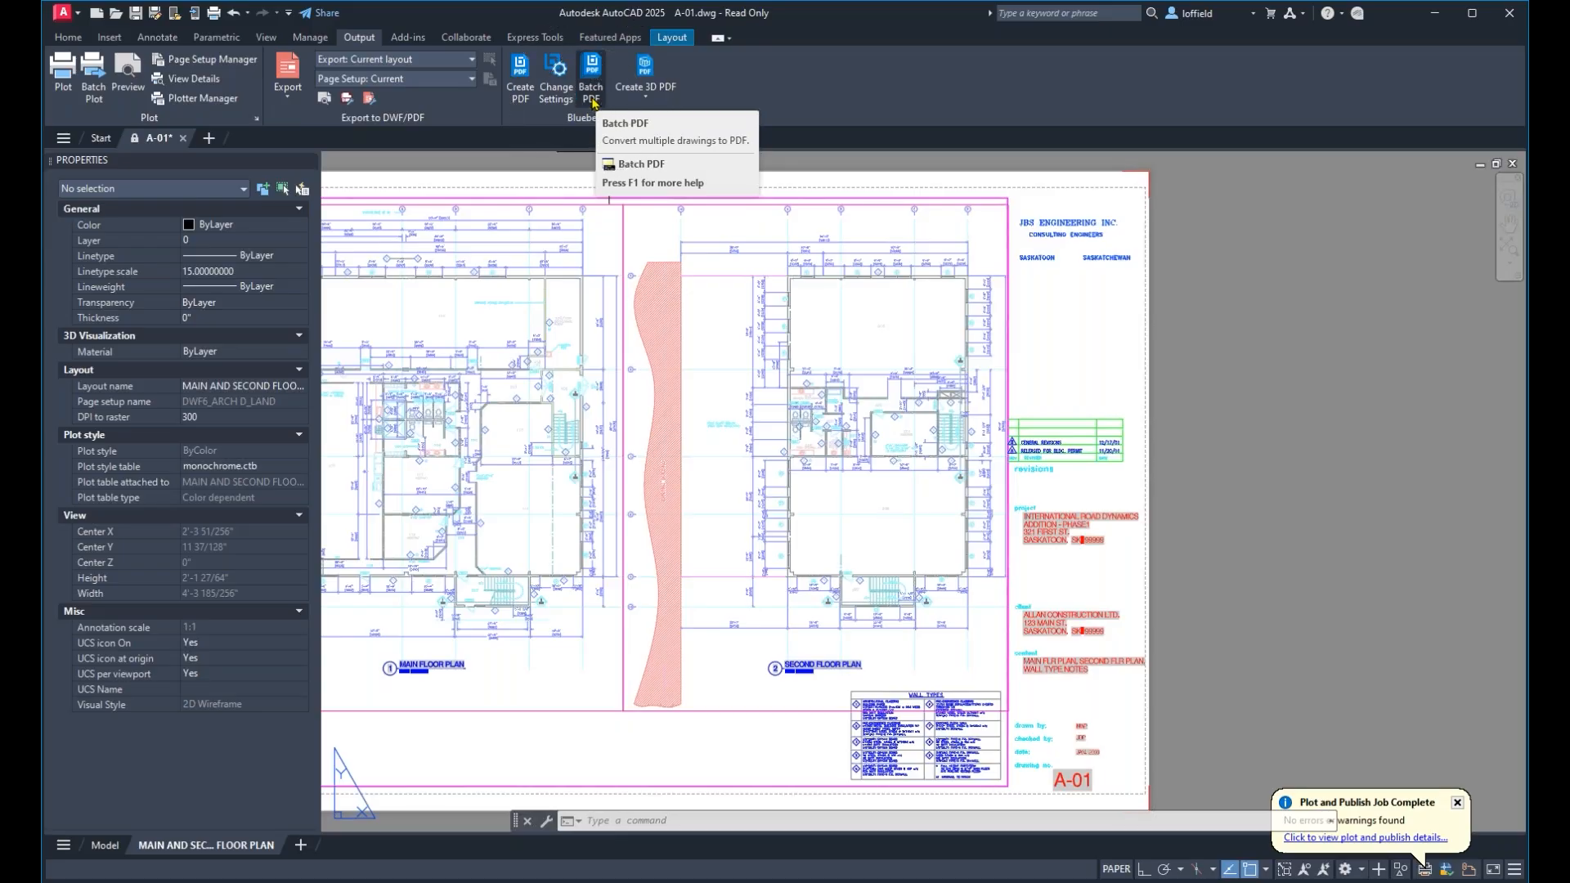
# In AutoCAD, open Bluebeam's Batch PDF tool past the unsaved-changes warning, dismiss the batch startup and close the tool.
pyautogui.click(592, 97)
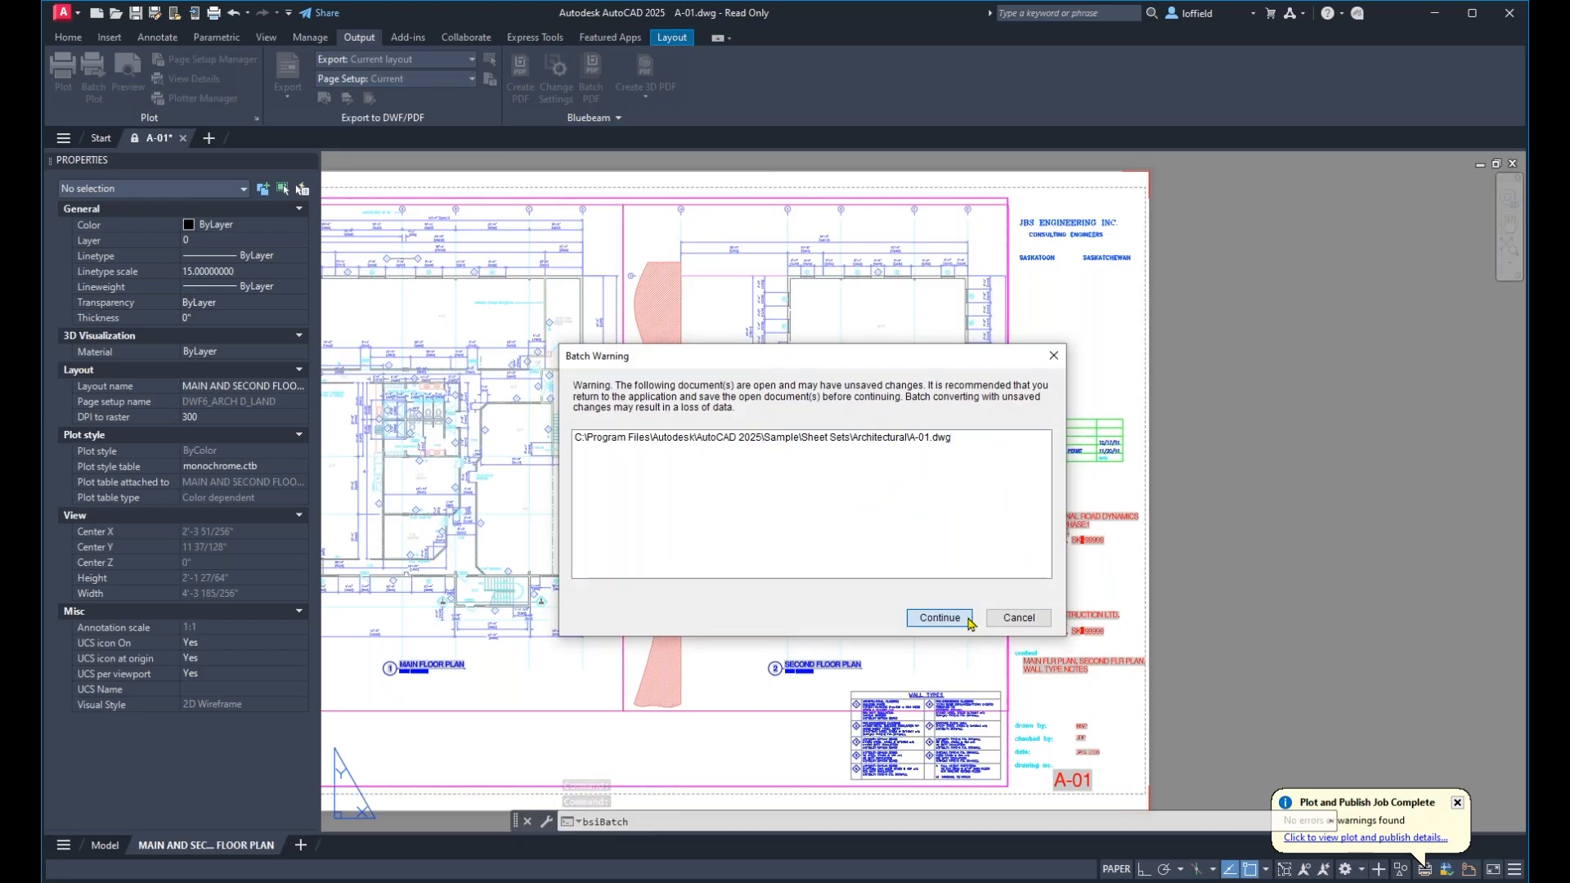
pyautogui.click(940, 619)
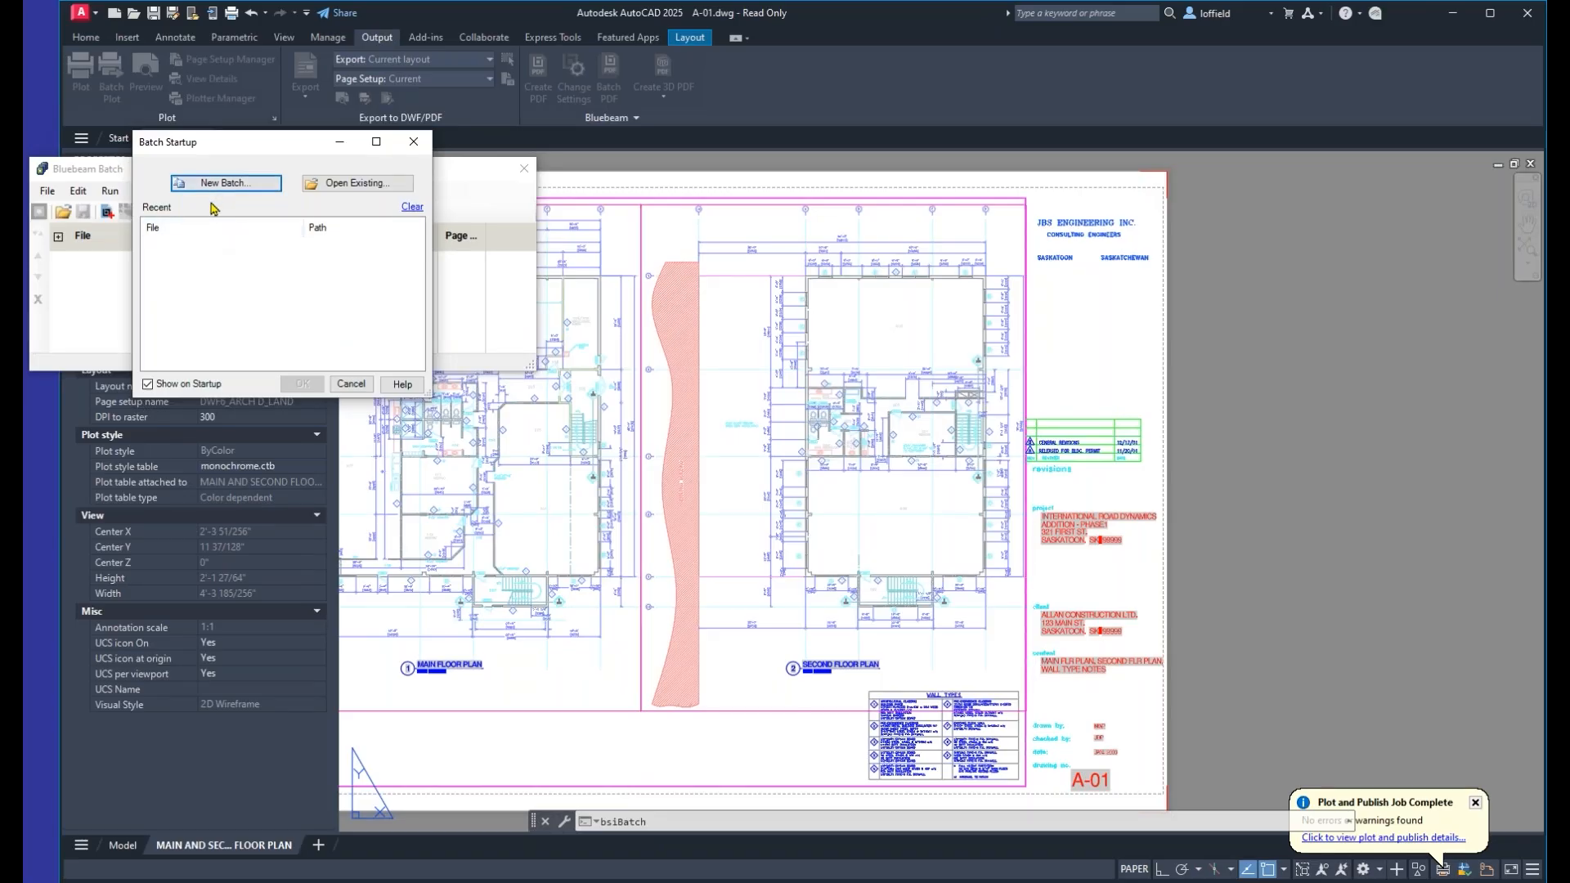
pyautogui.click(350, 384)
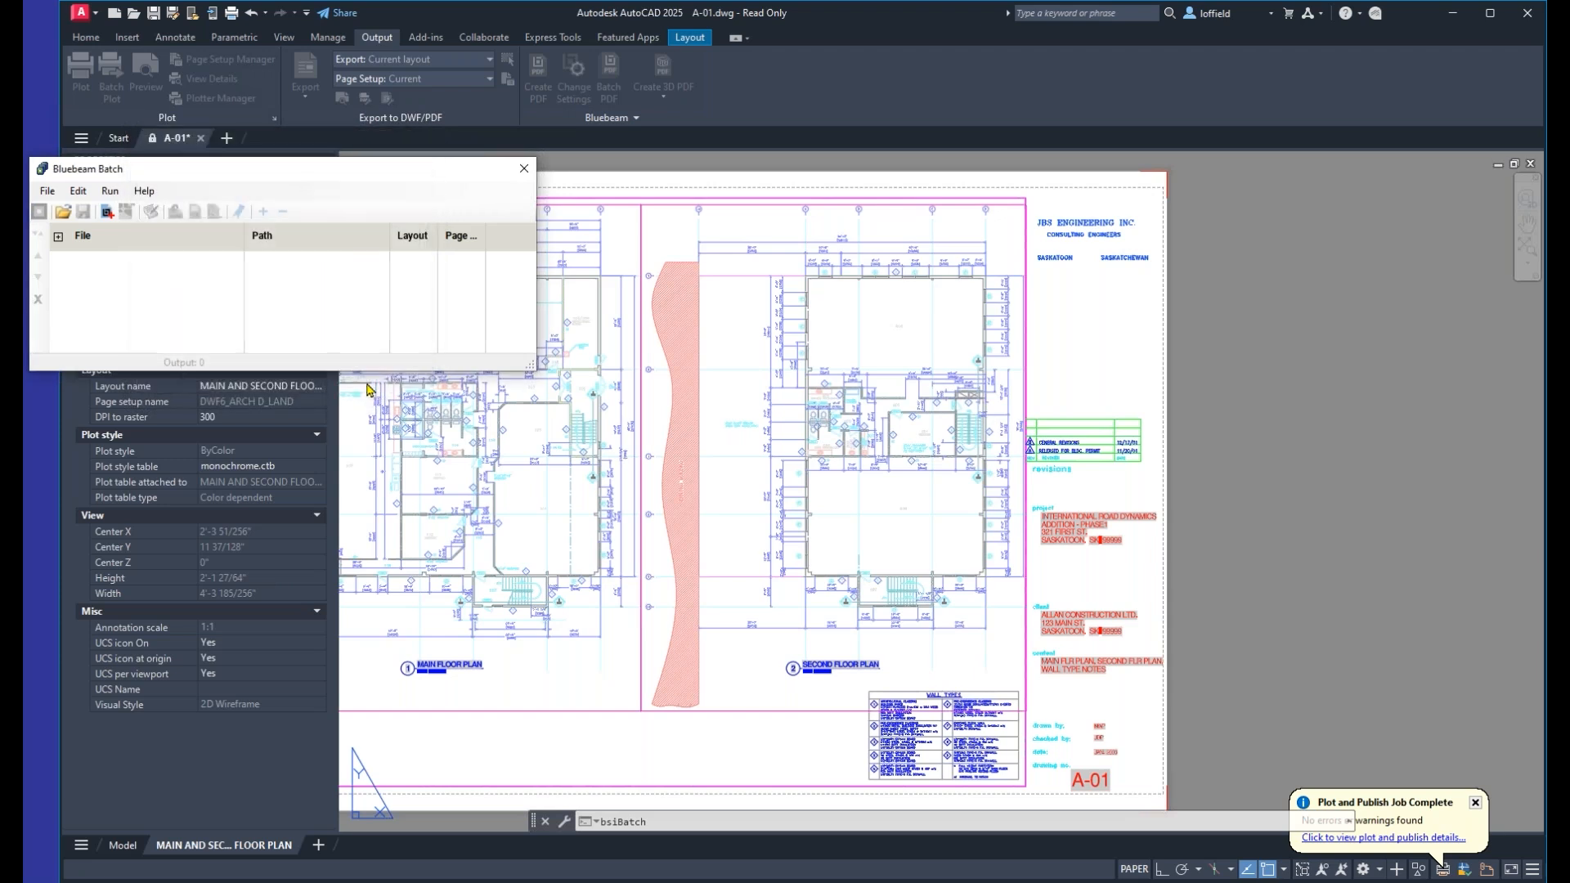
pyautogui.click(526, 175)
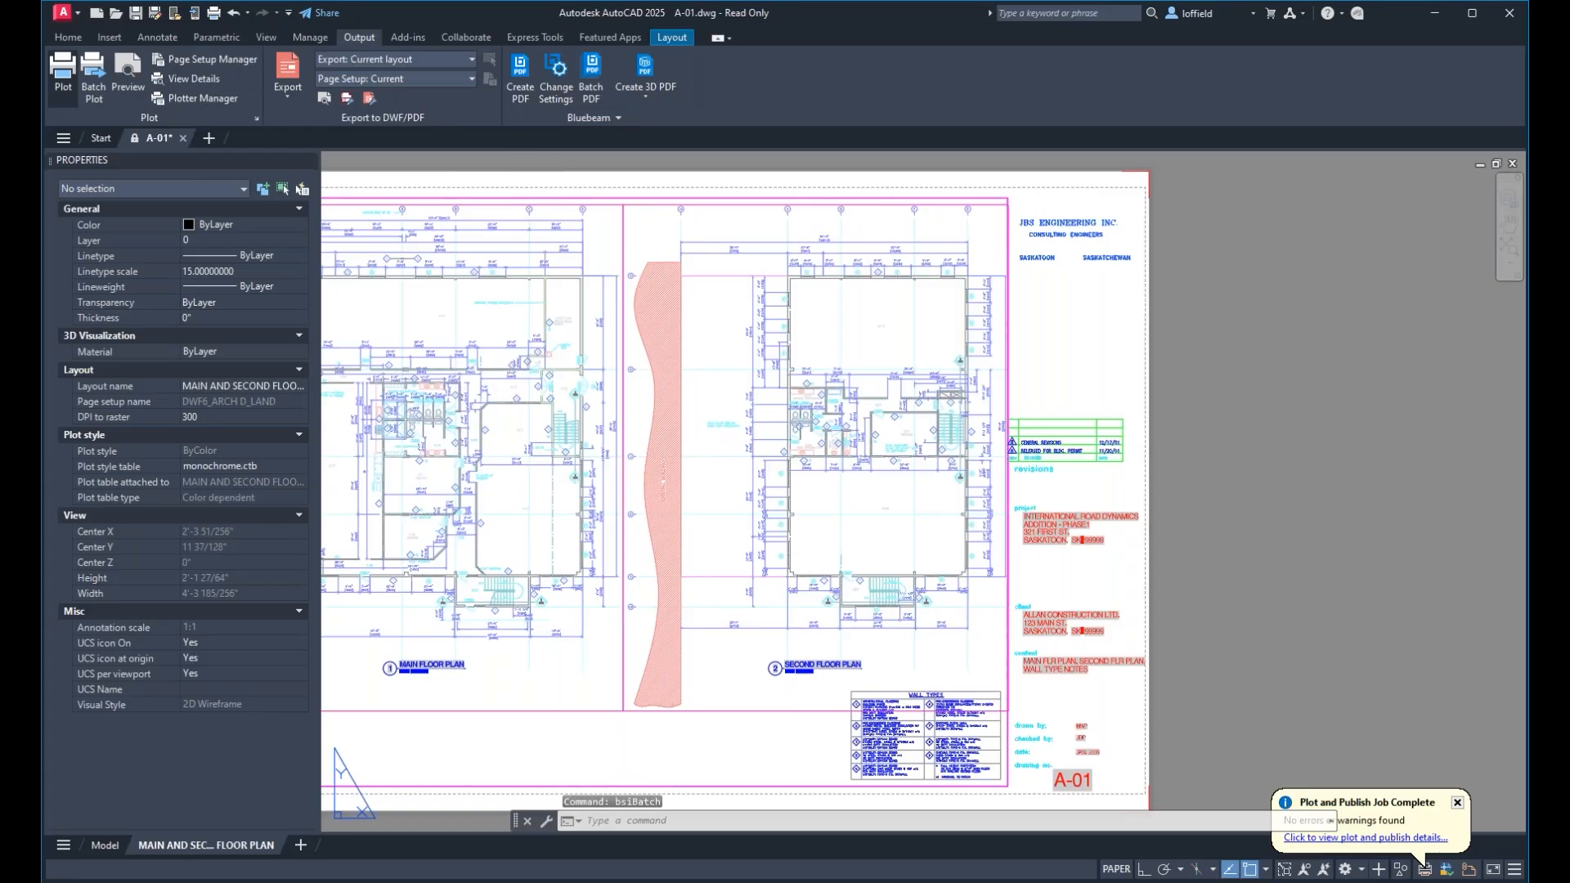
# Check the Plot settings, inspect Batch Plot with PDF as the publish format, and cancel without saving the sheet list.
pyautogui.click(83, 86)
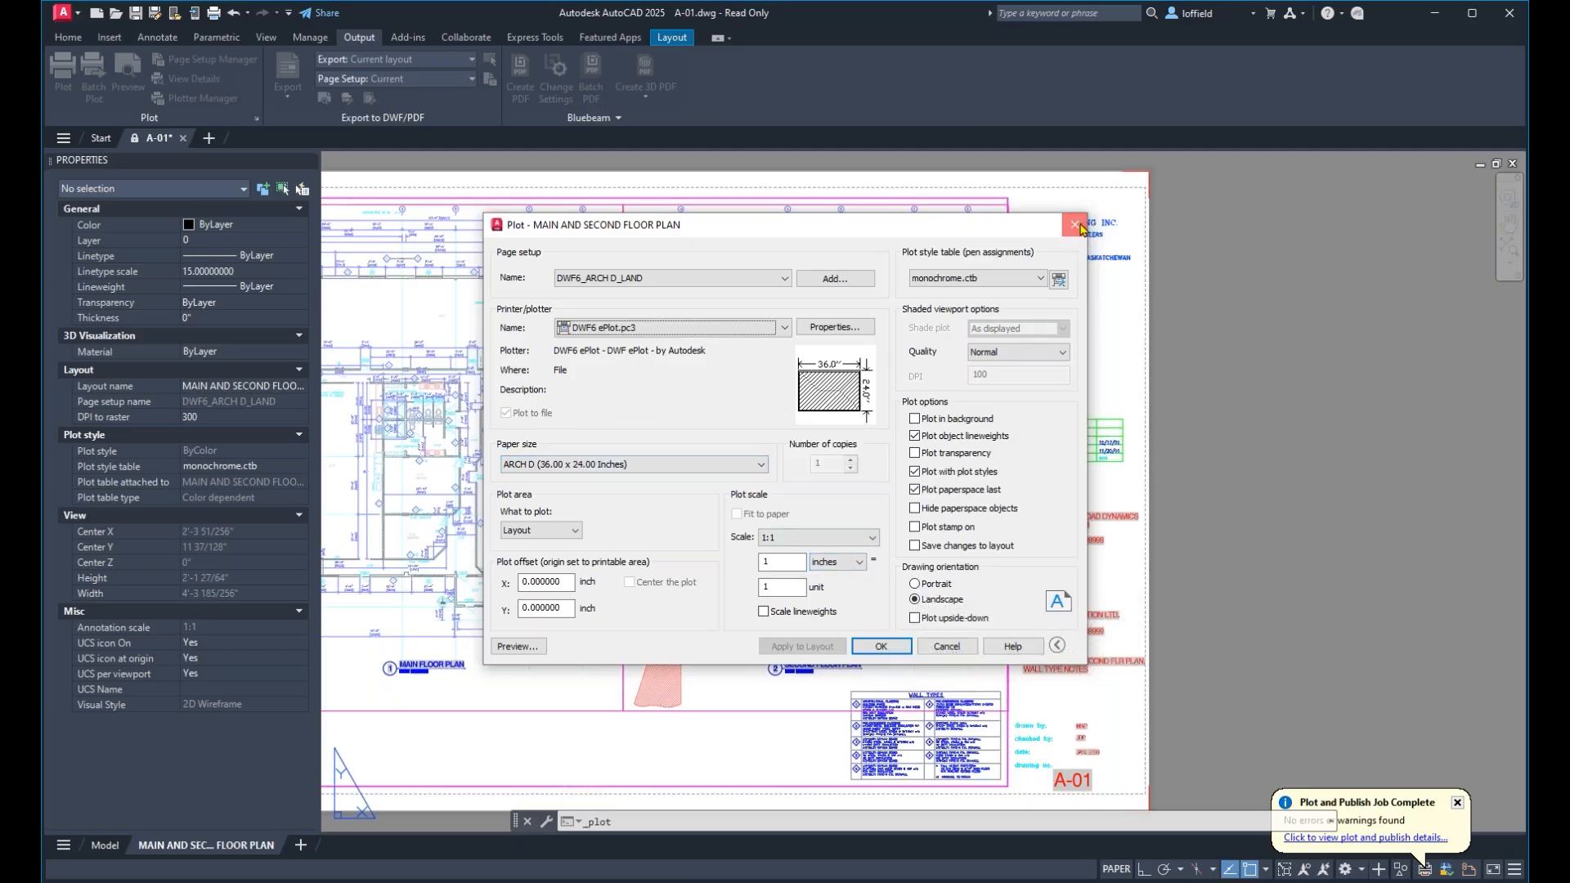
pyautogui.click(1078, 225)
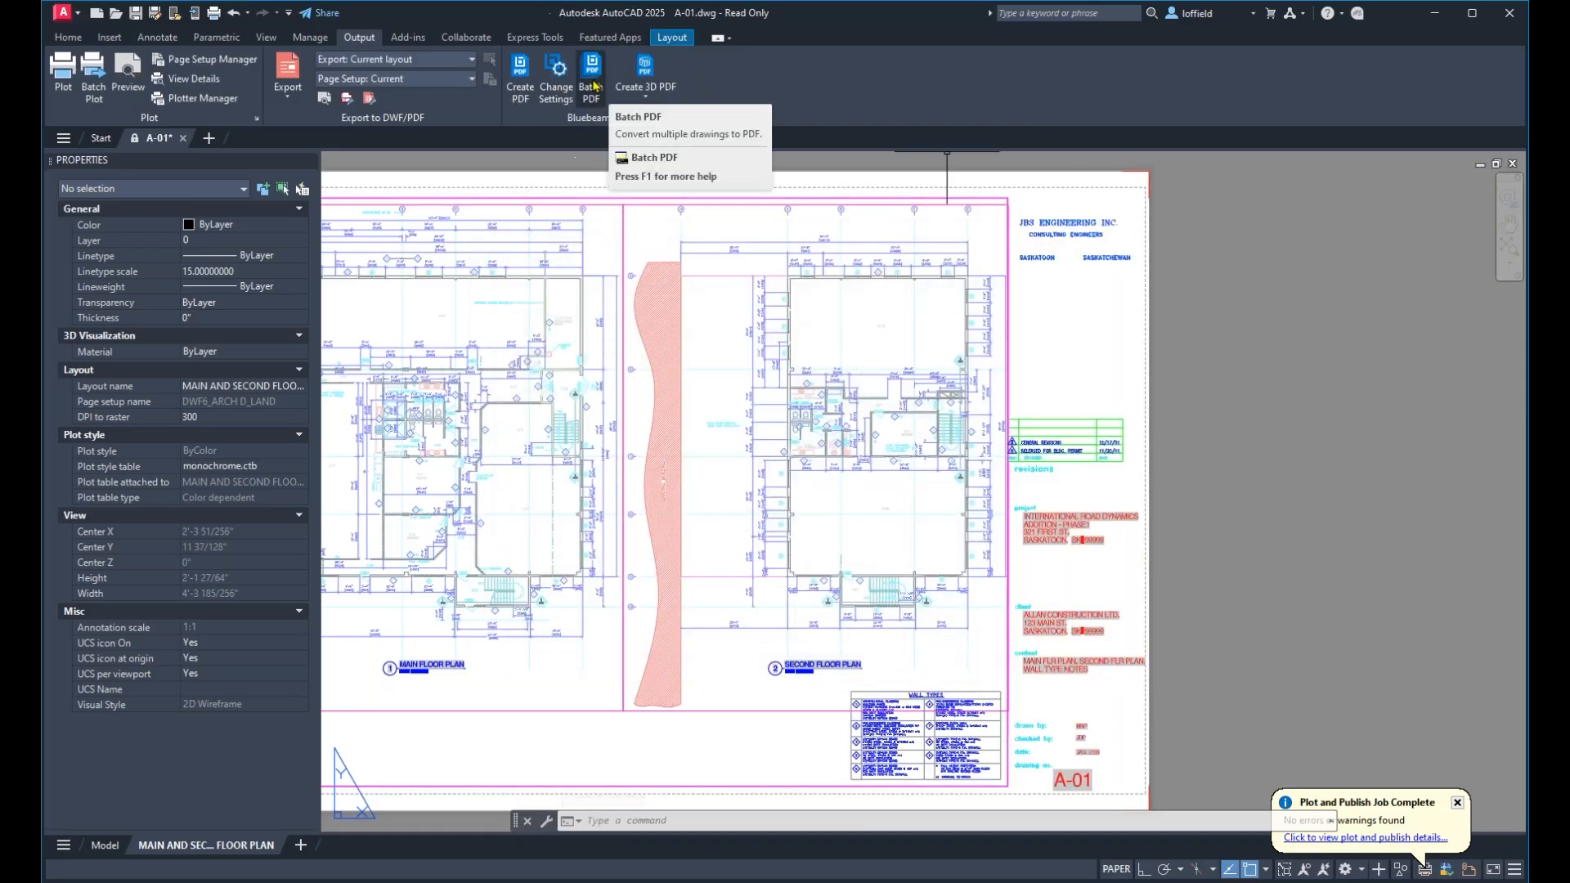
pyautogui.click(94, 97)
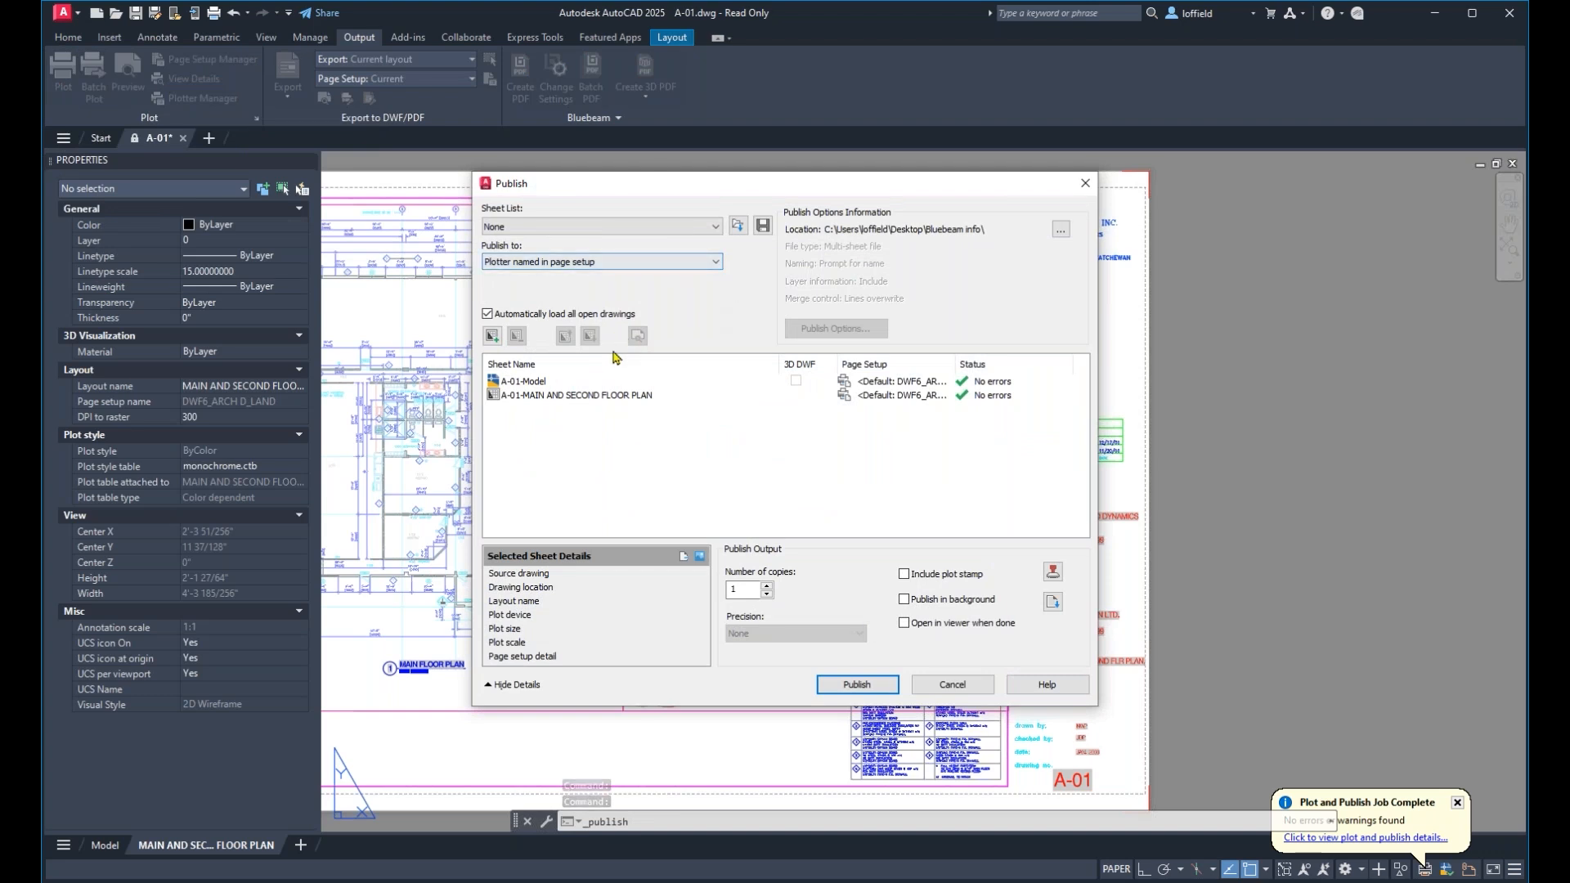
pyautogui.click(621, 262)
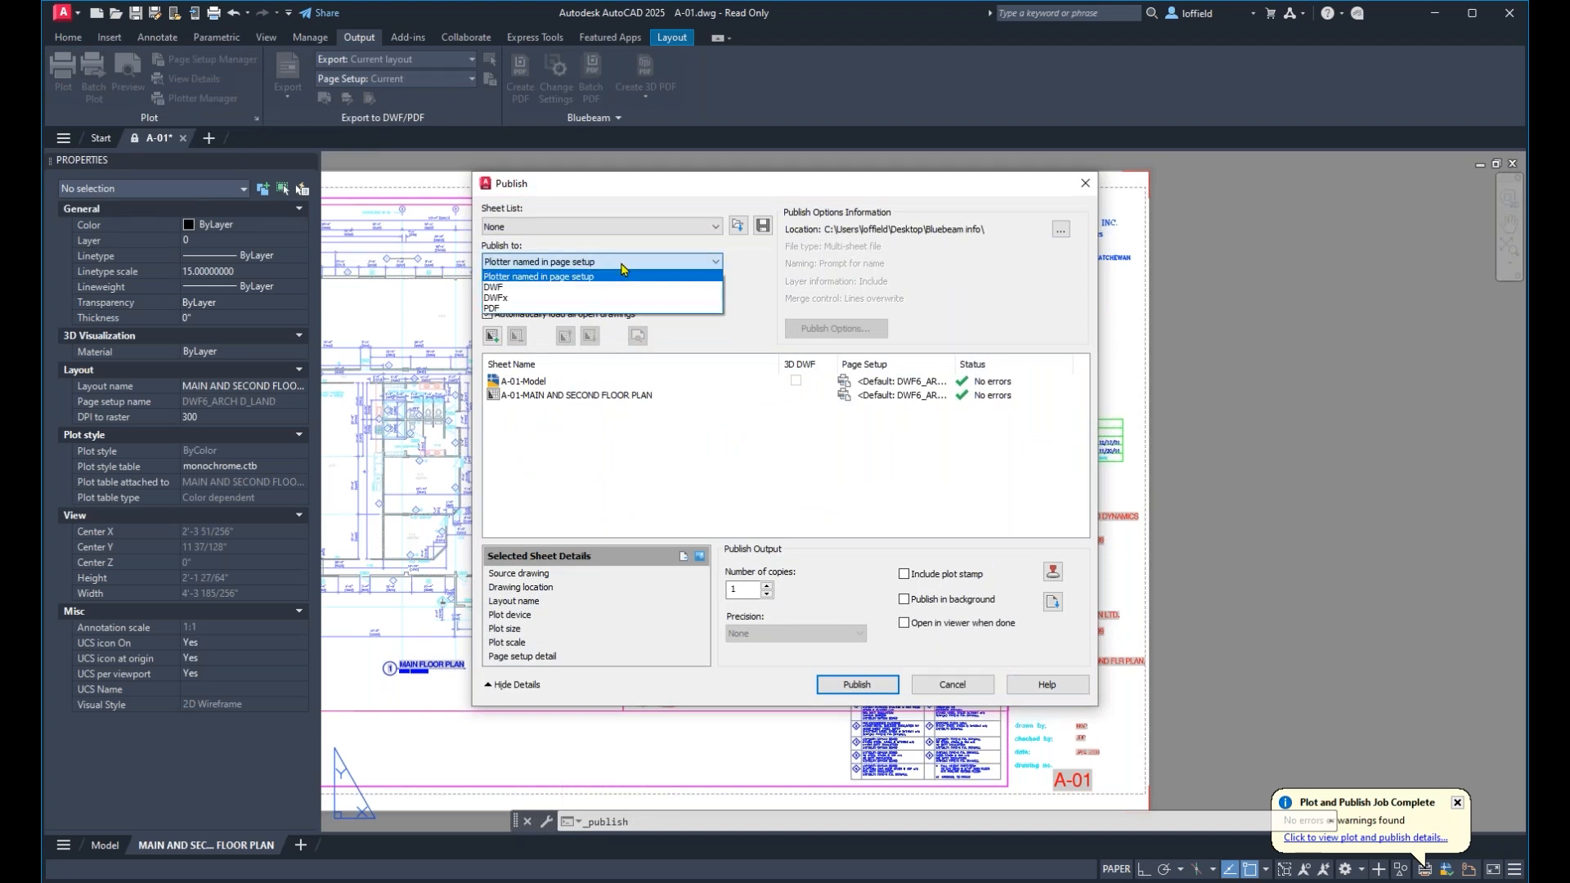
pyautogui.click(615, 309)
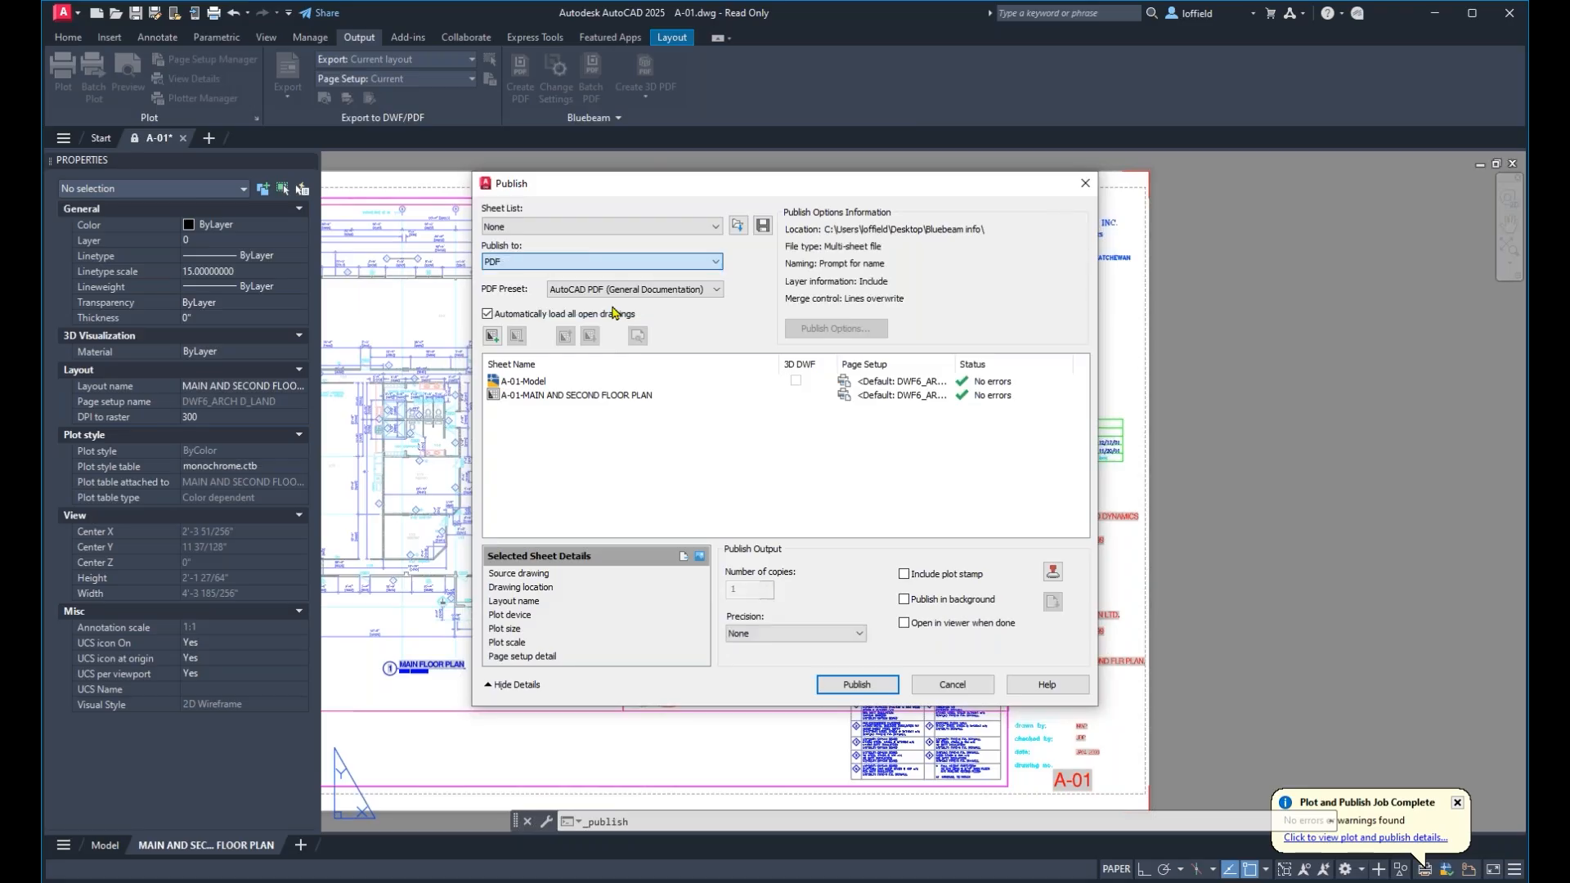
pyautogui.click(627, 291)
pyautogui.click(627, 294)
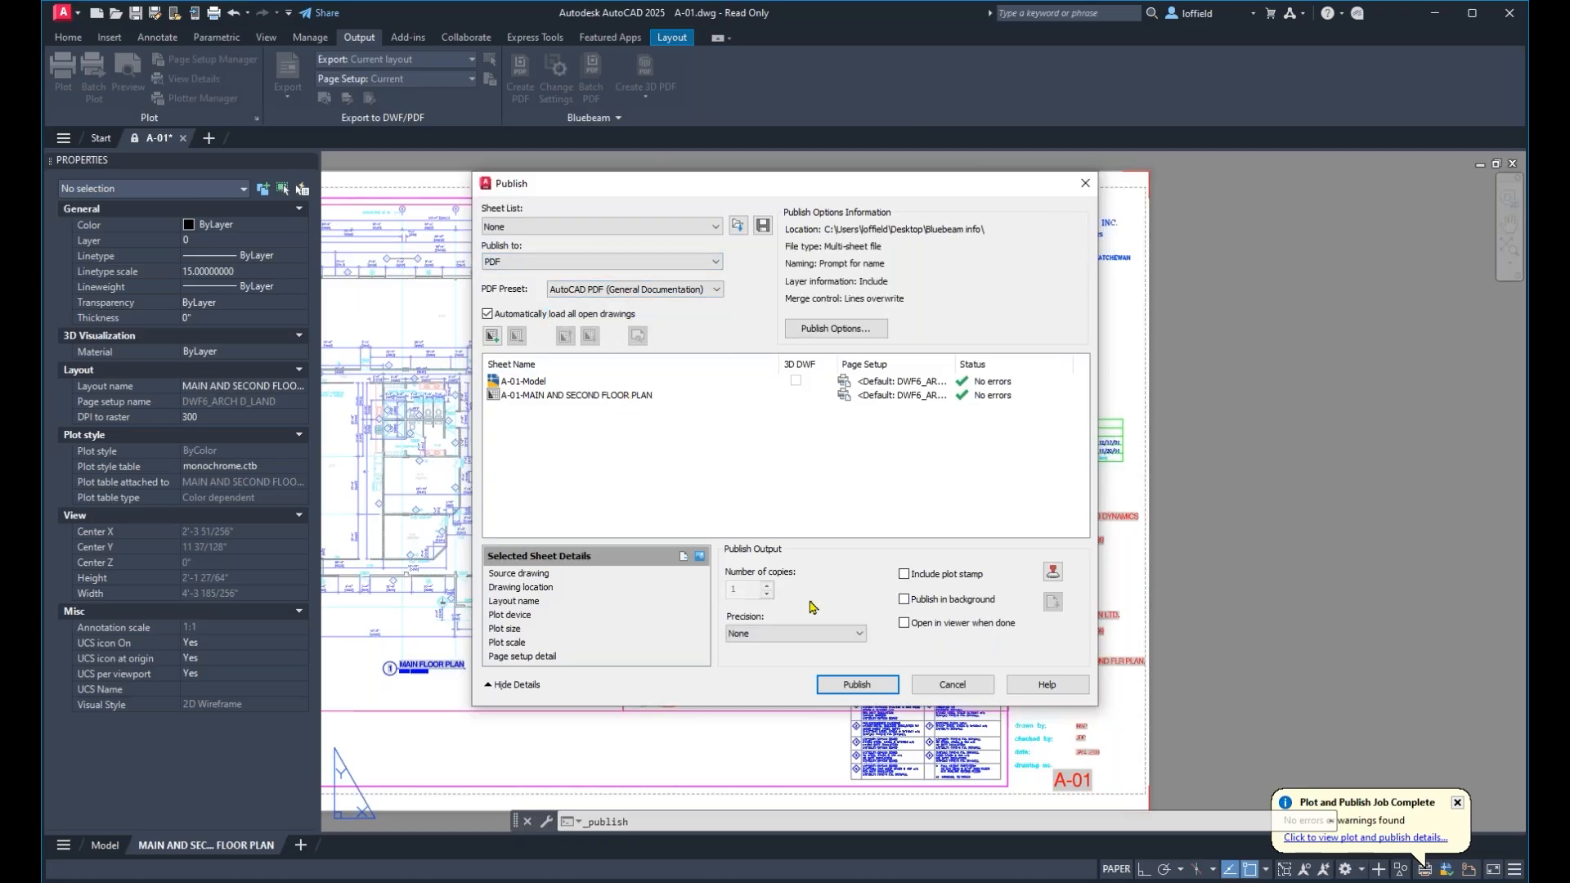
pyautogui.click(953, 684)
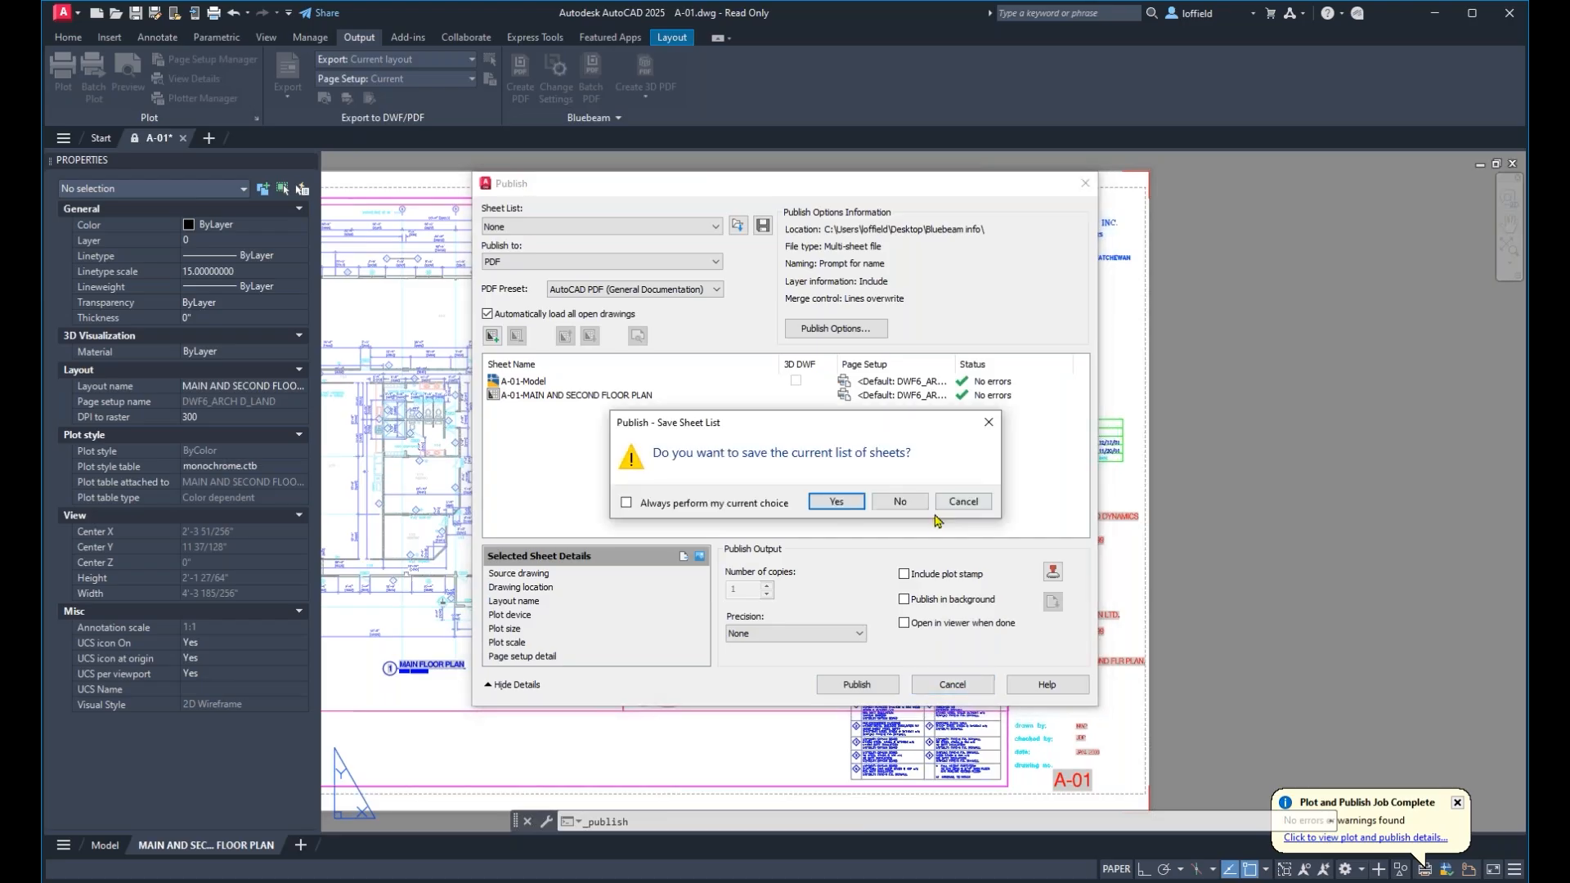
pyautogui.click(916, 508)
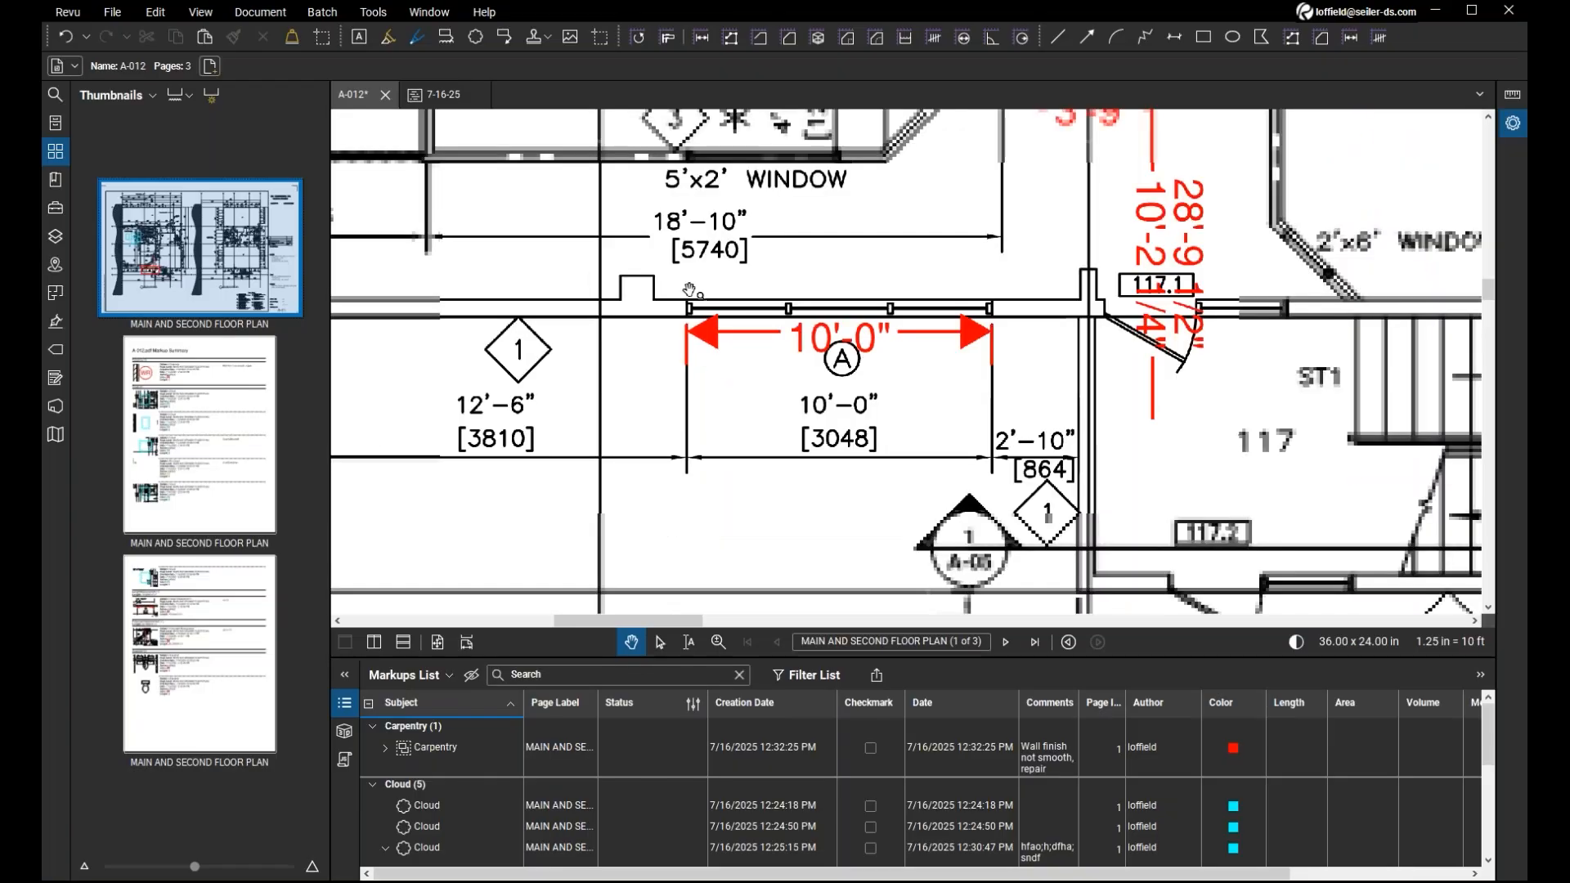
# Review the Flatten Markups settings for A-012, including the list of markup types, and cancel without flattening.
pyautogui.scroll(-2, 690, 290)
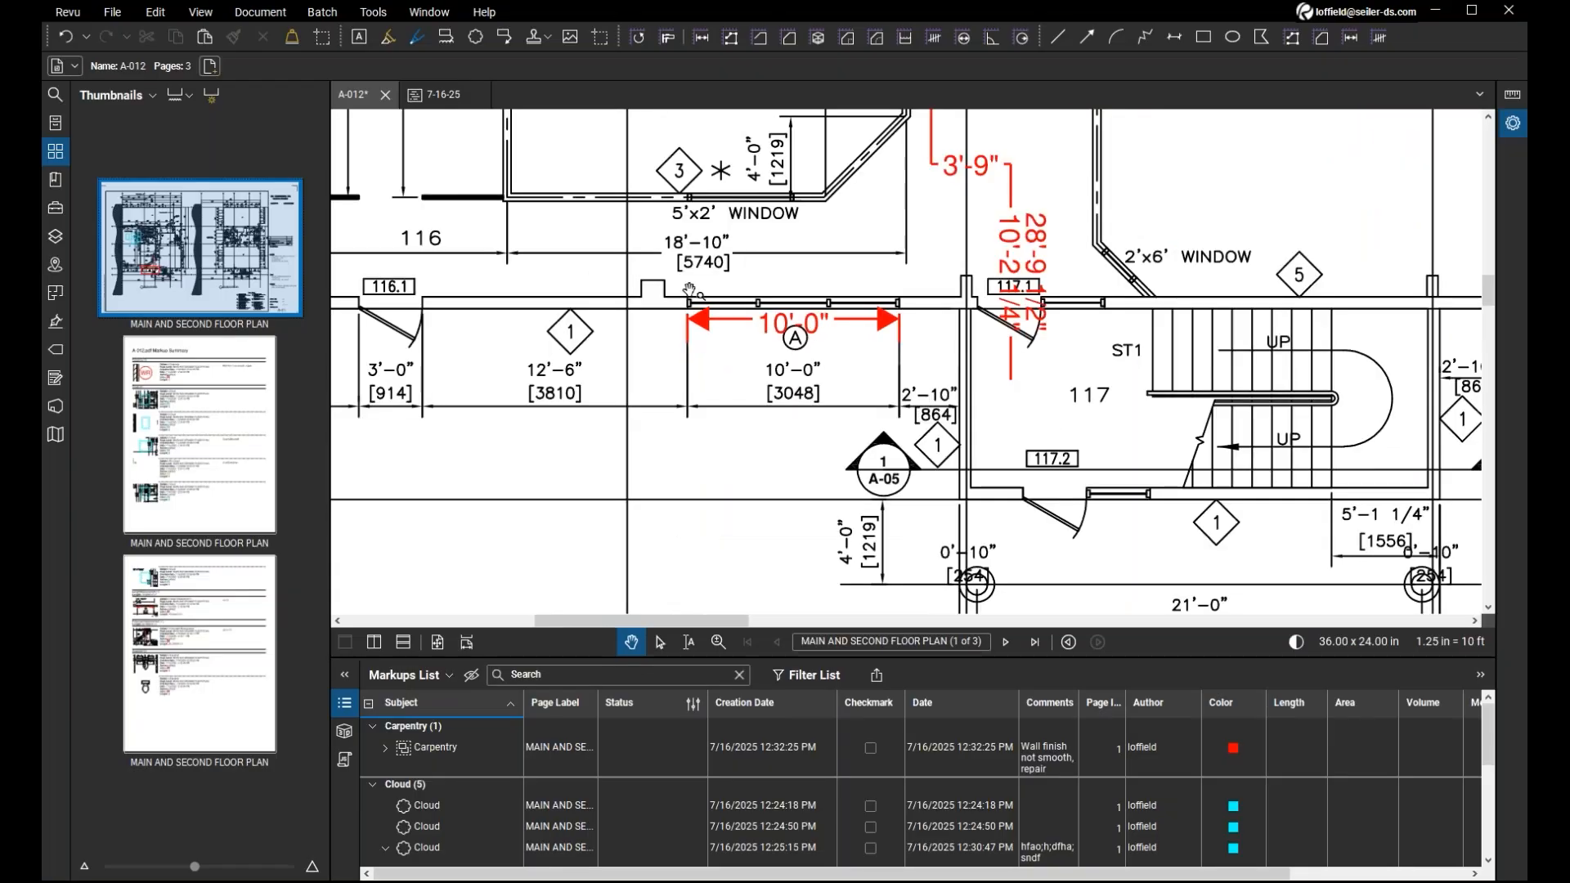
pyautogui.scroll(-3, 689, 290)
pyautogui.scroll(-4, 691, 290)
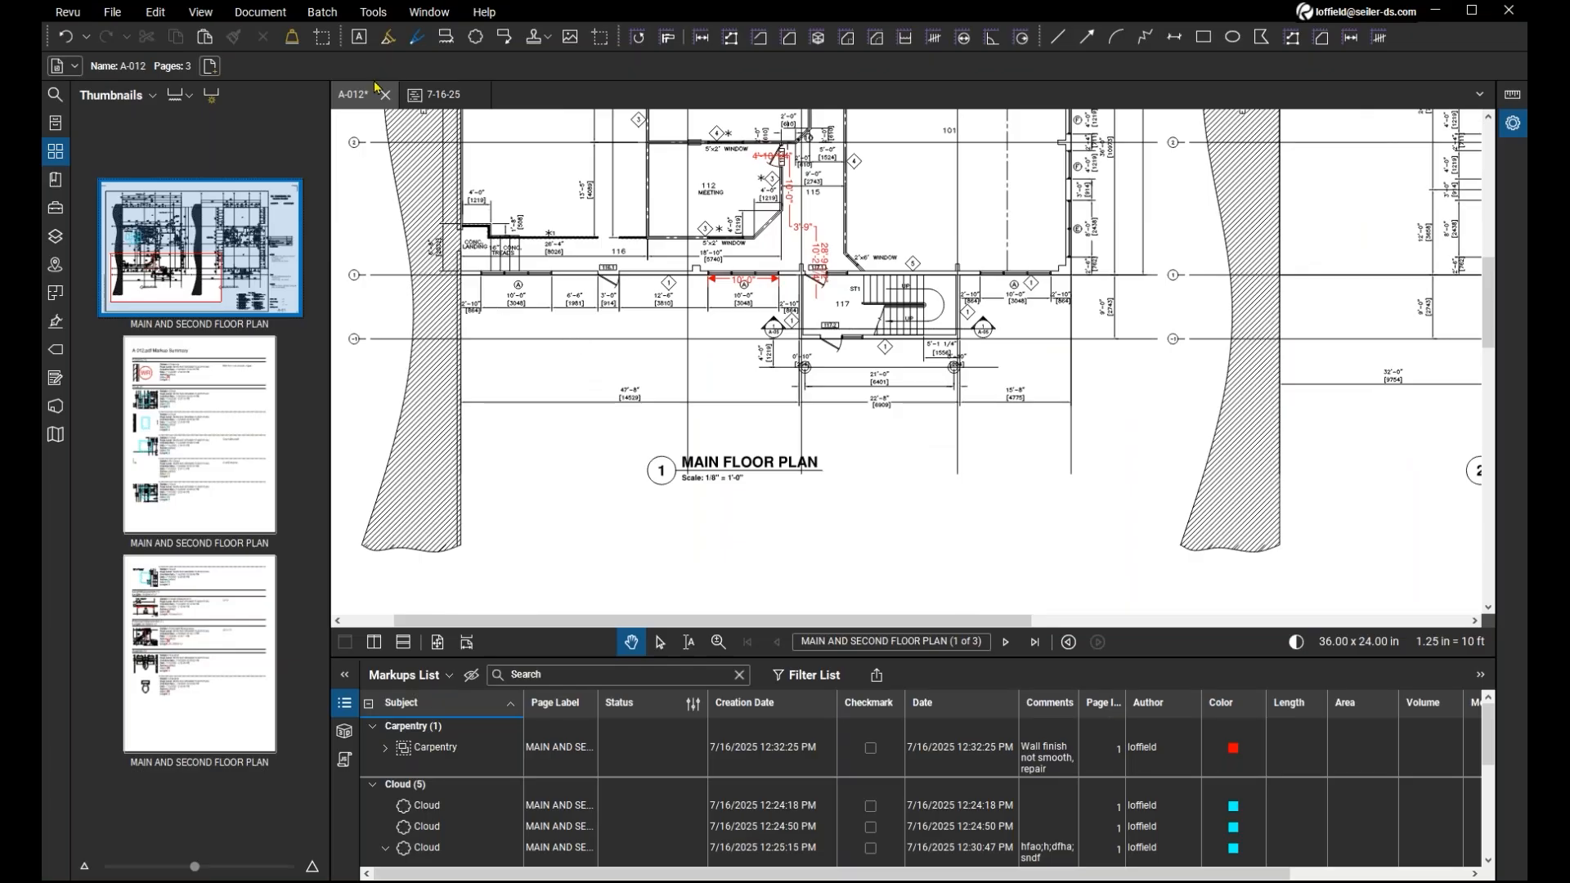
pyautogui.click(258, 16)
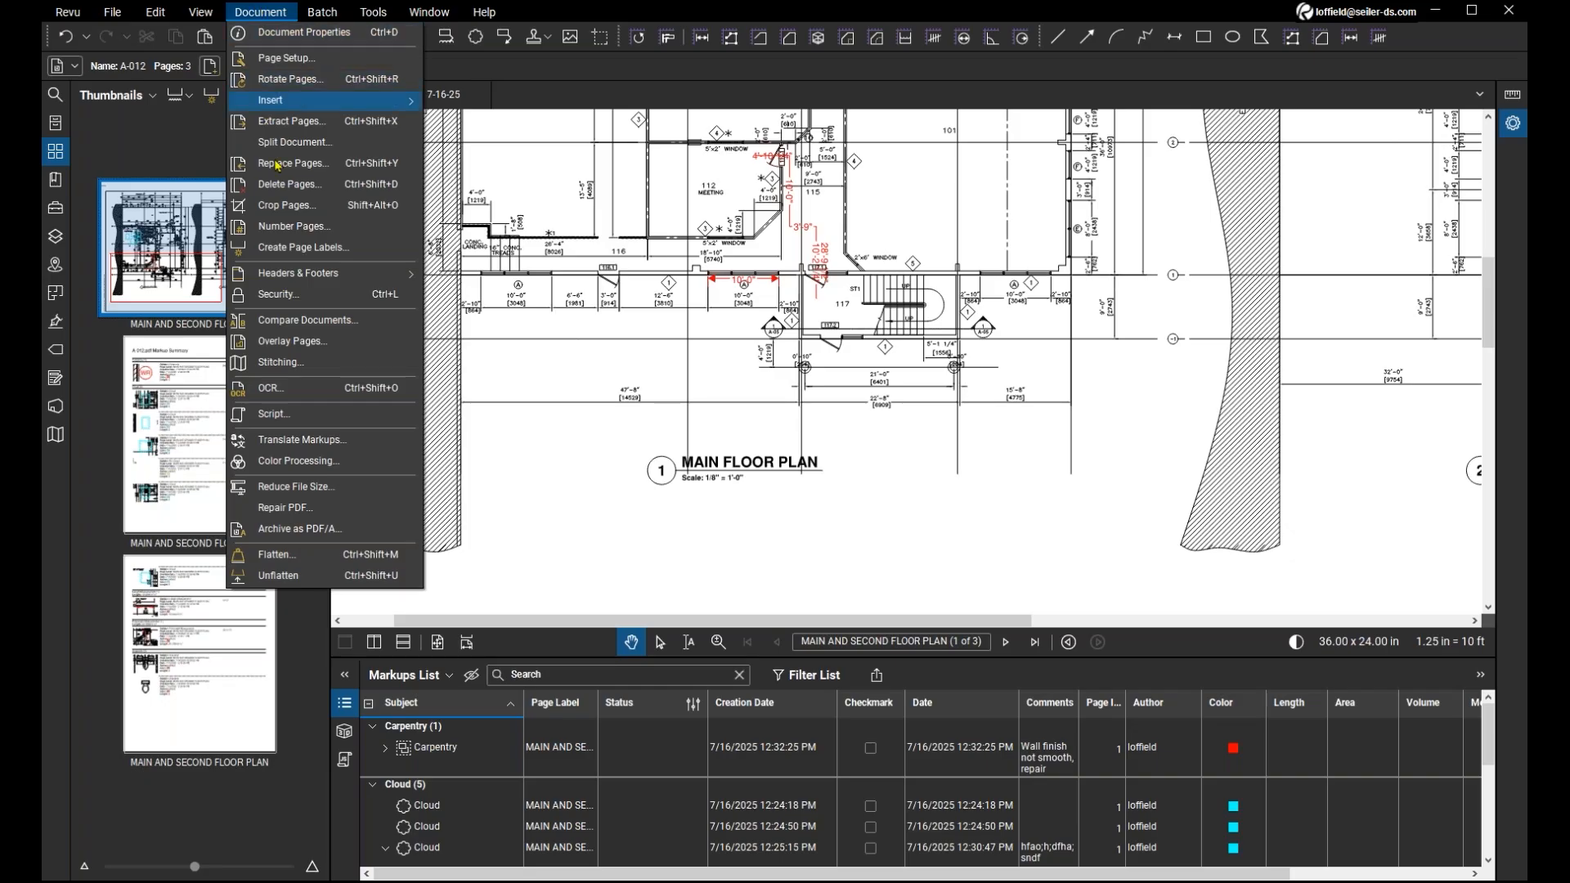
pyautogui.click(295, 560)
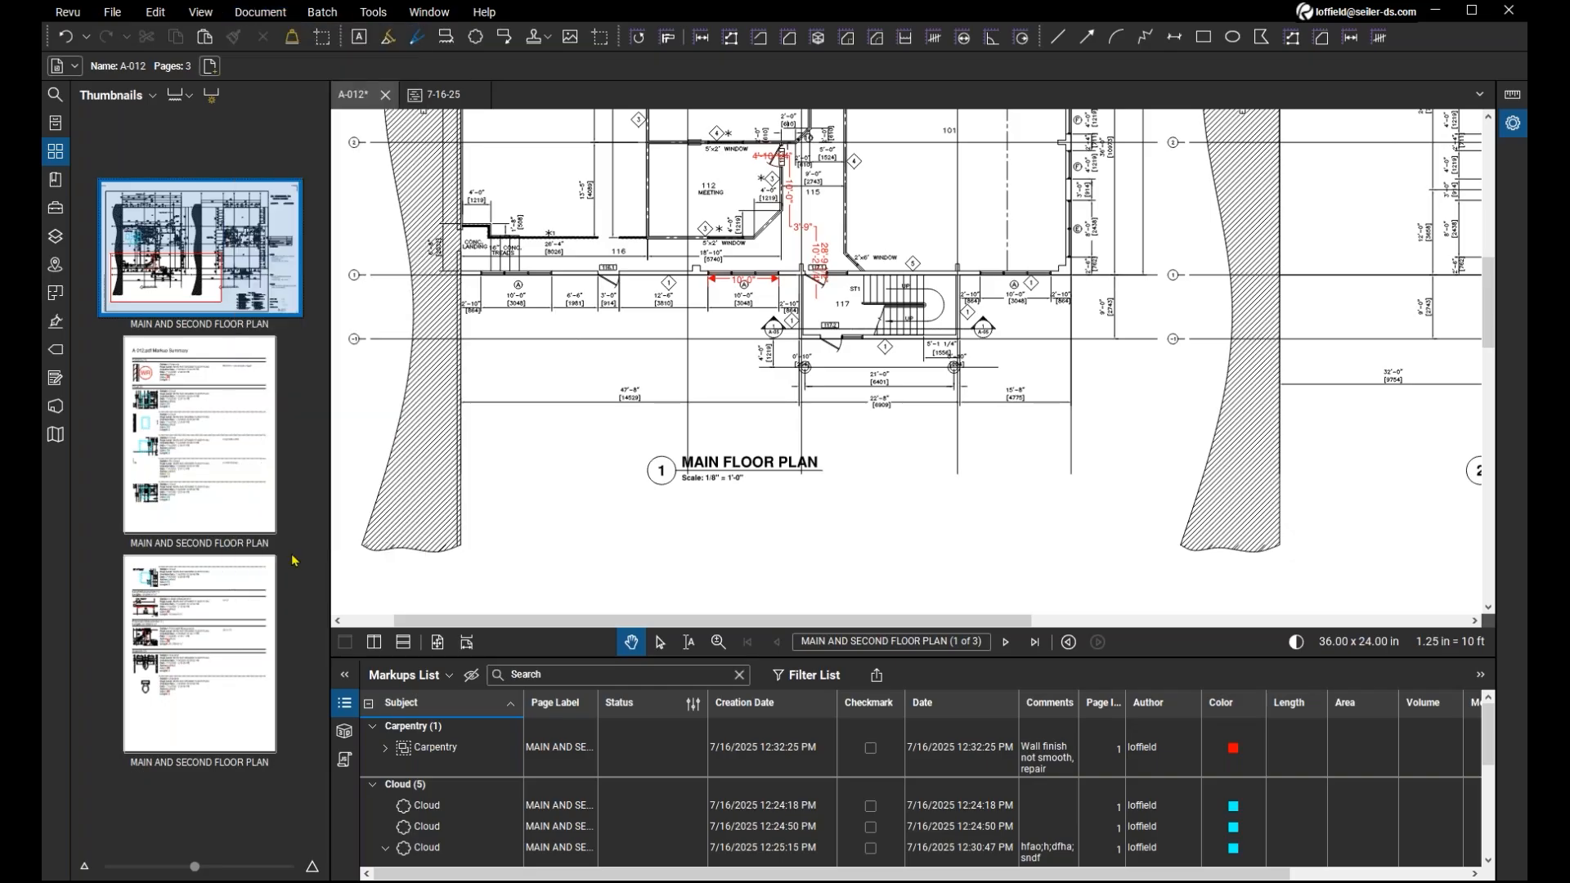
pyautogui.click(685, 281)
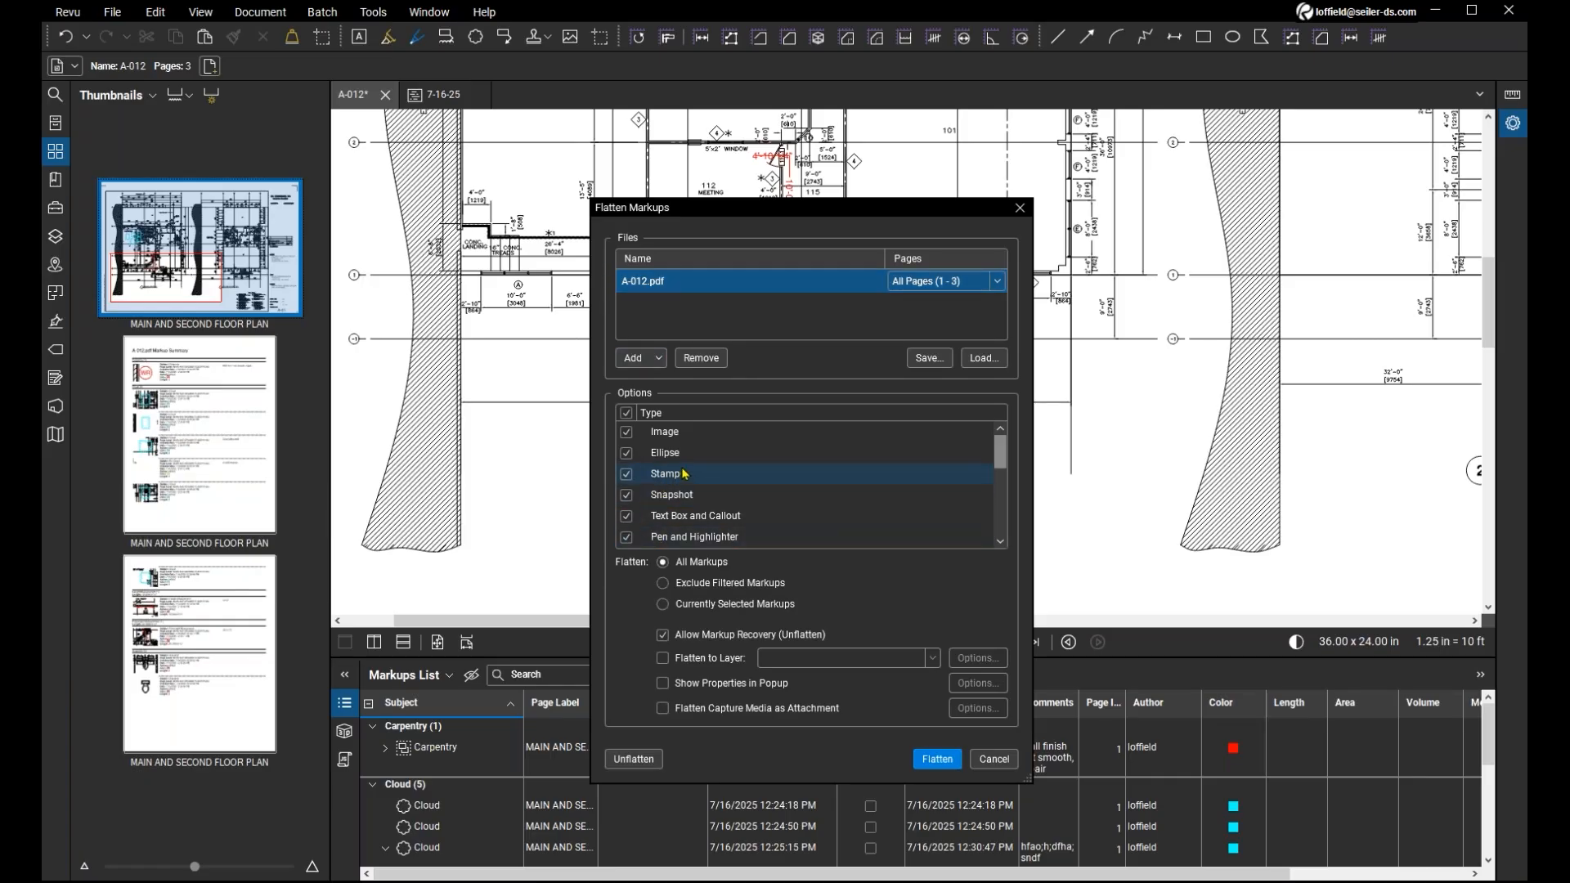
pyautogui.scroll(-5, 720, 490)
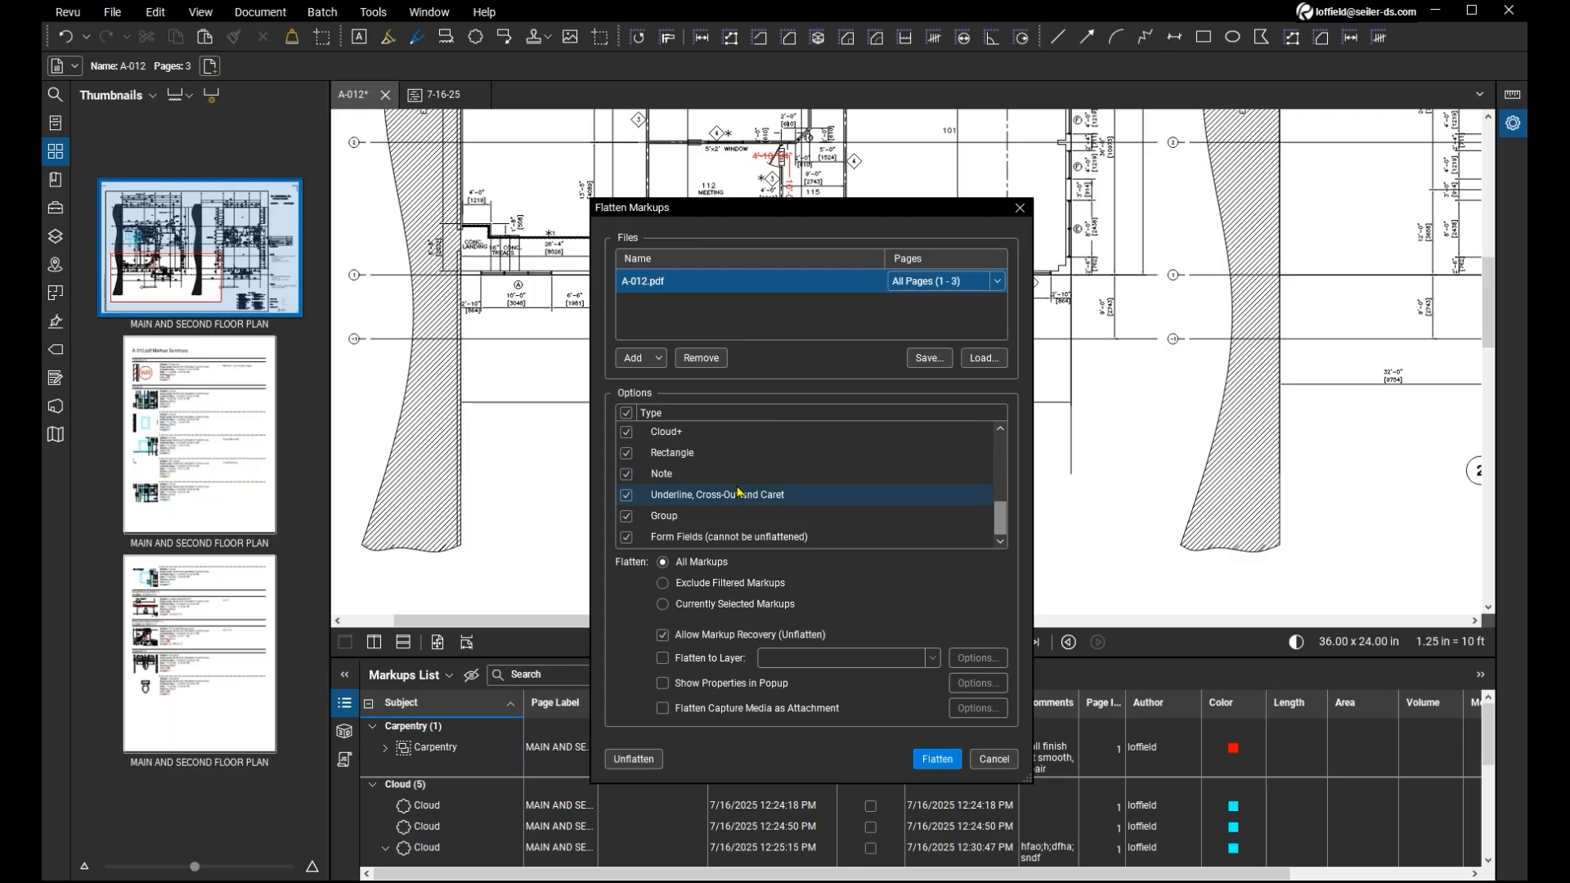
pyautogui.scroll(5, 738, 491)
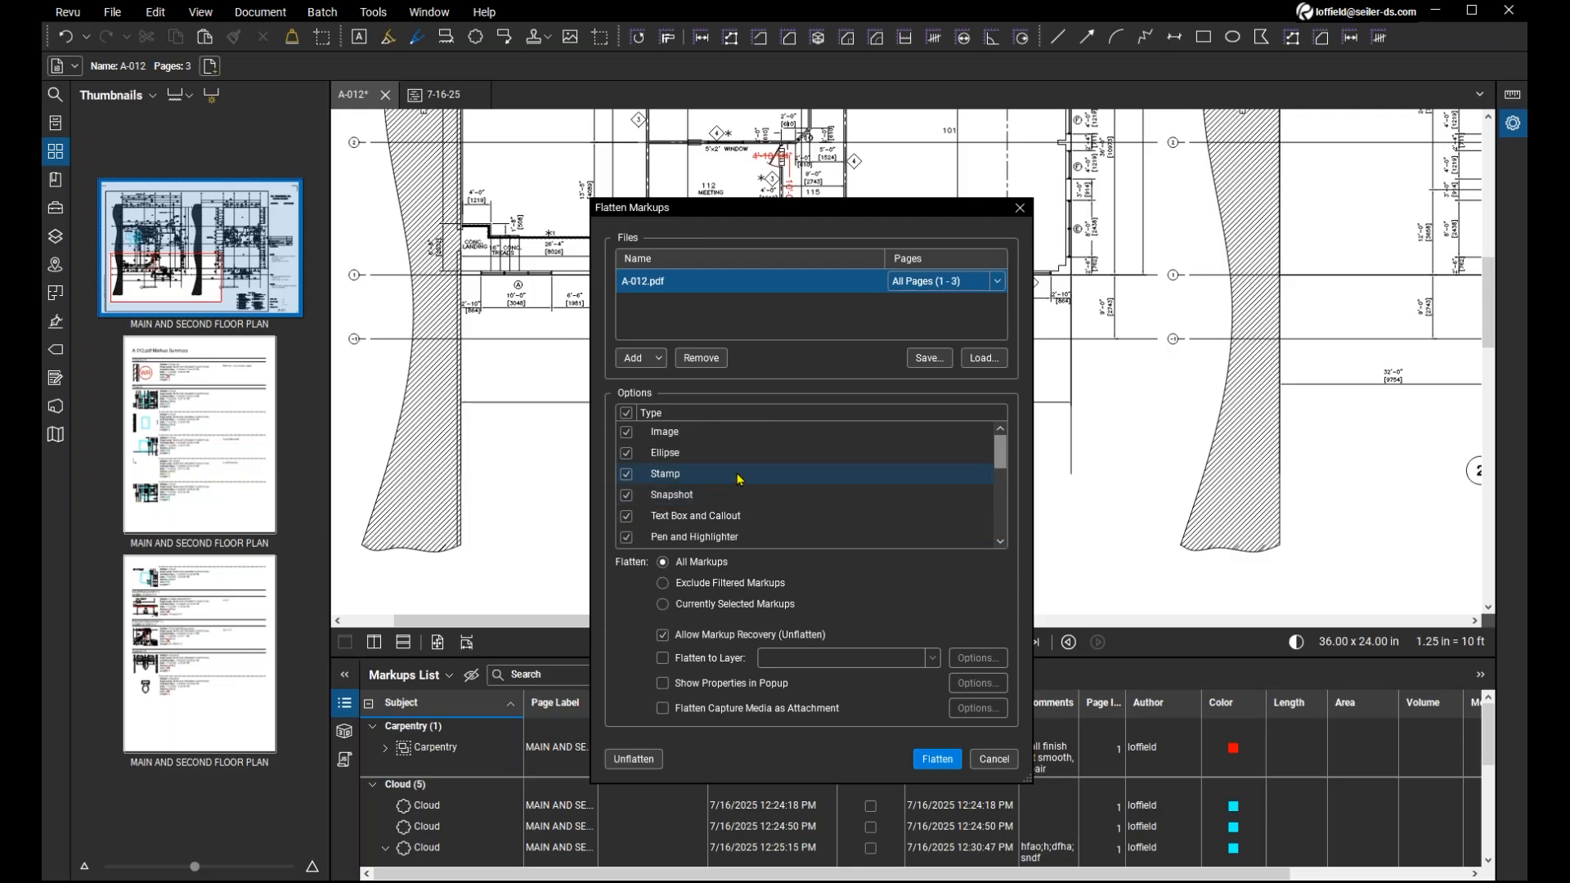
pyautogui.scroll(-1, 736, 454)
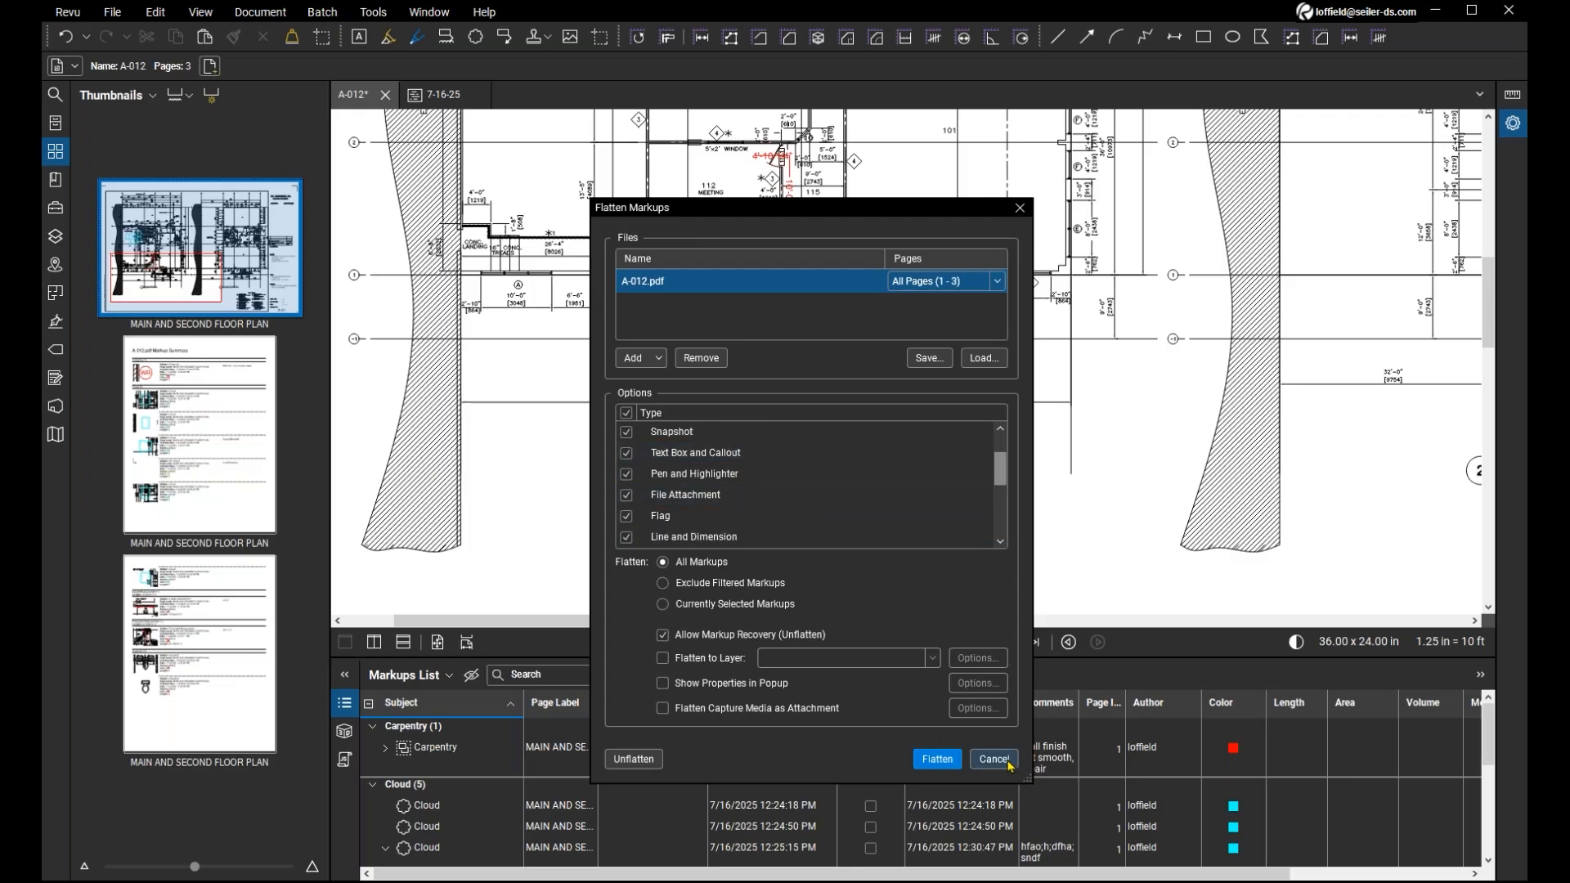
pyautogui.click(994, 759)
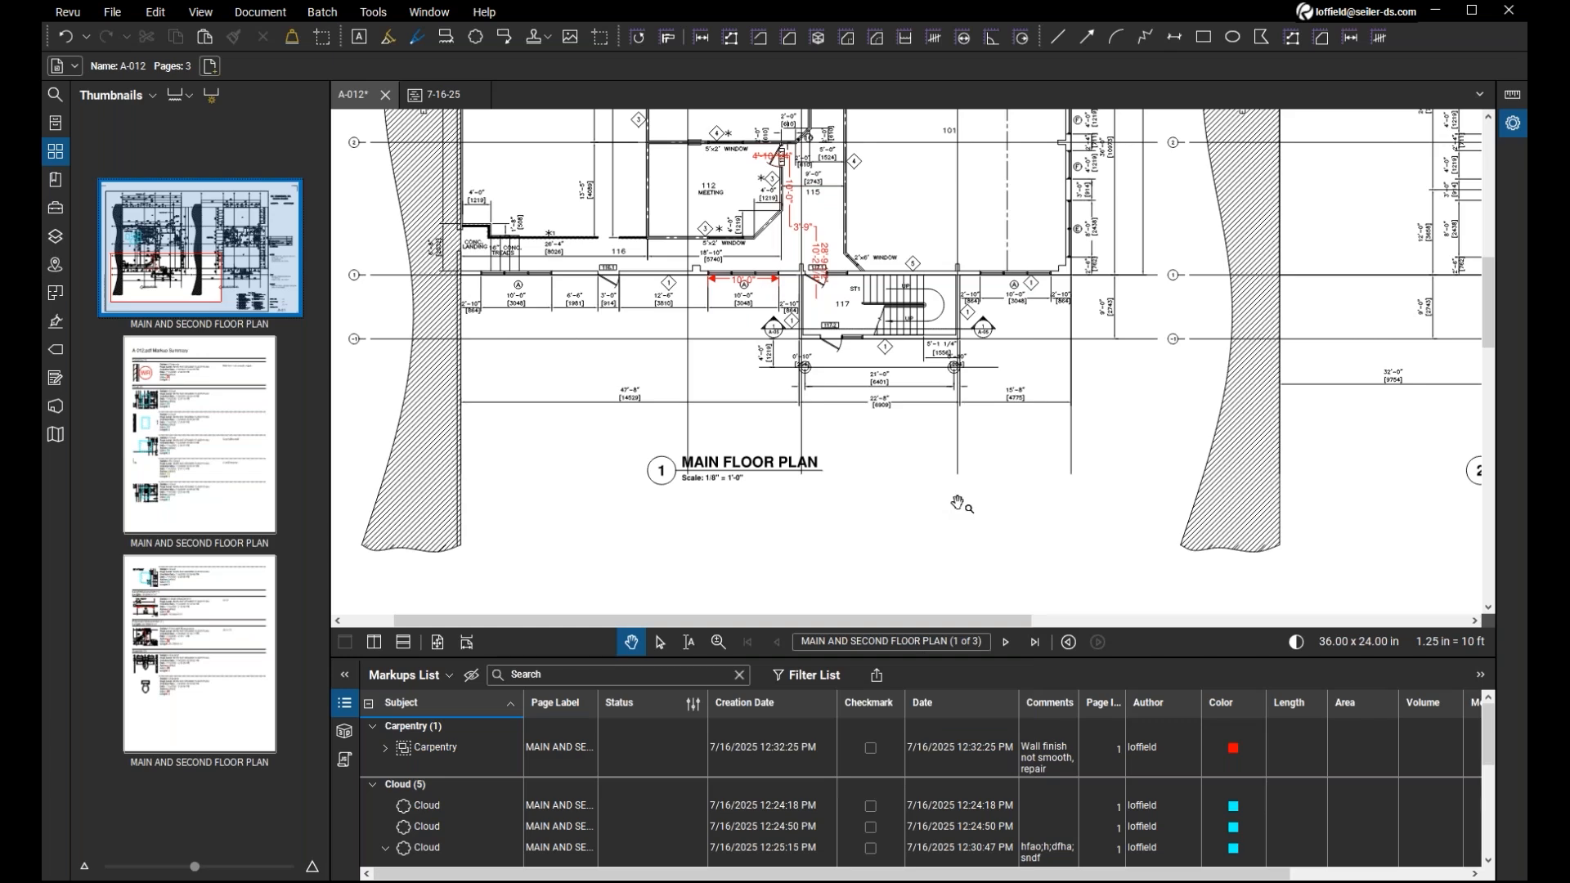
# Check the Forms tools, then start Sign Document and draw a rectangular signature field just below the Main Floor Plan title.
pyautogui.moveTo(958, 503); pyautogui.dragTo(866, 508)
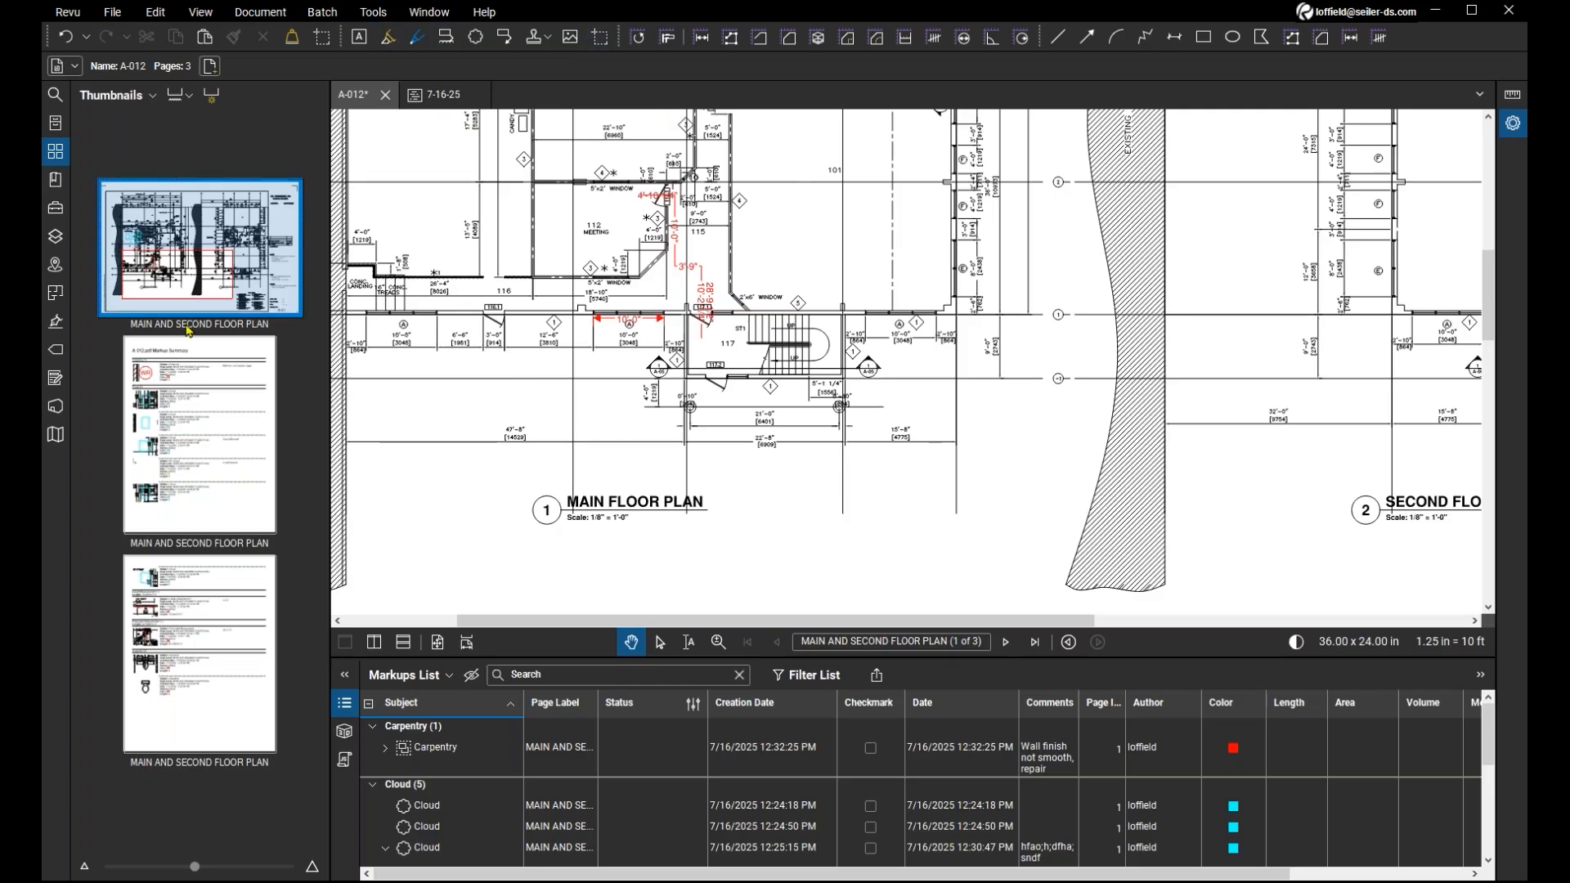
pyautogui.click(56, 378)
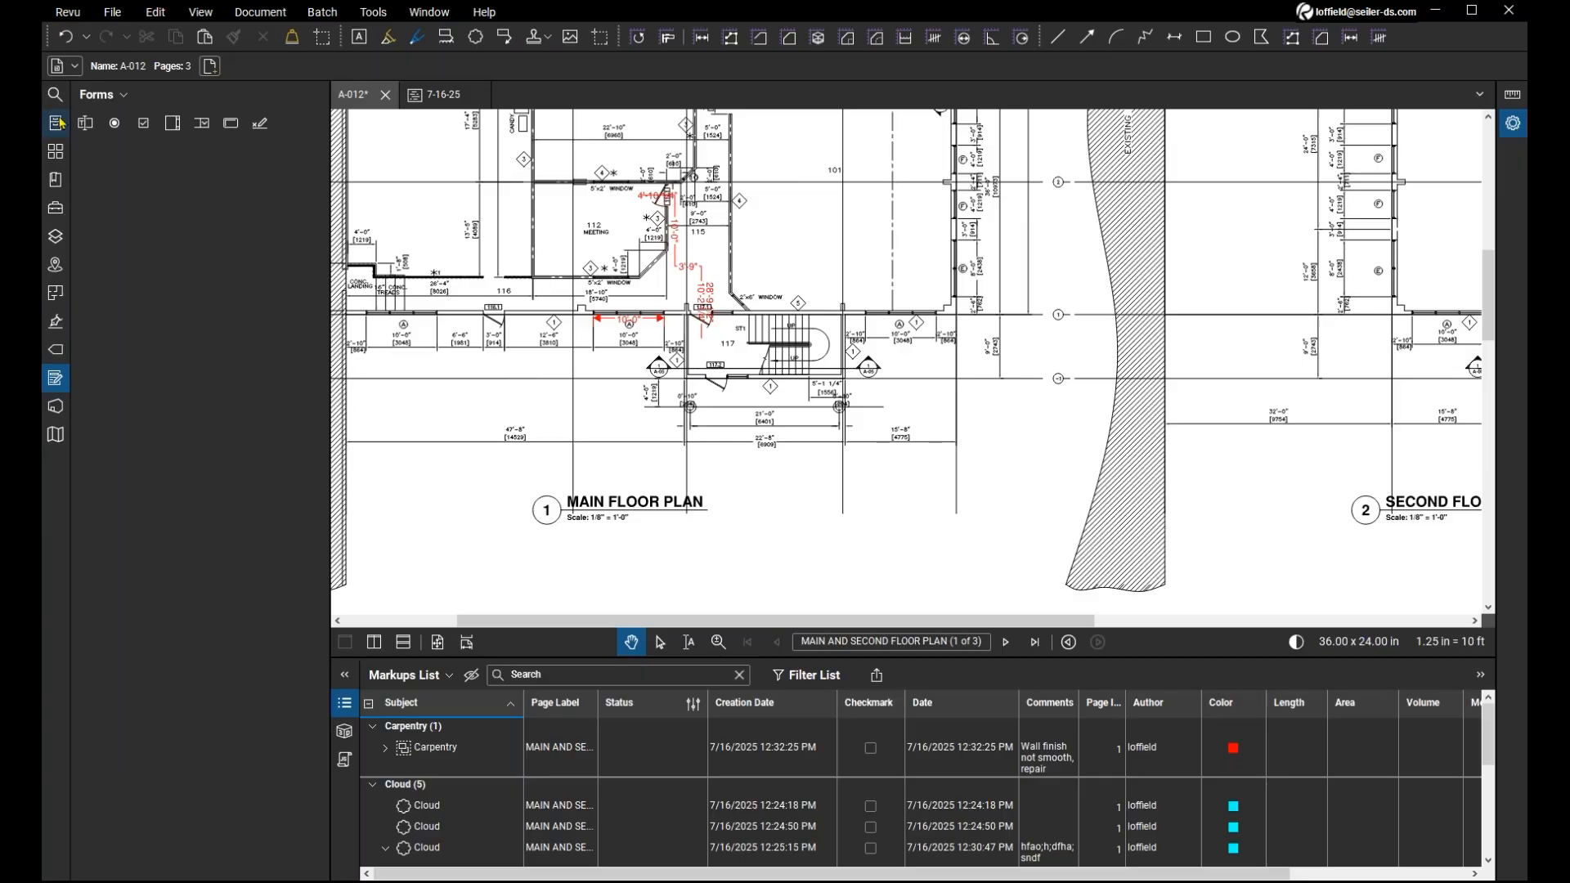
pyautogui.click(54, 384)
pyautogui.click(373, 11)
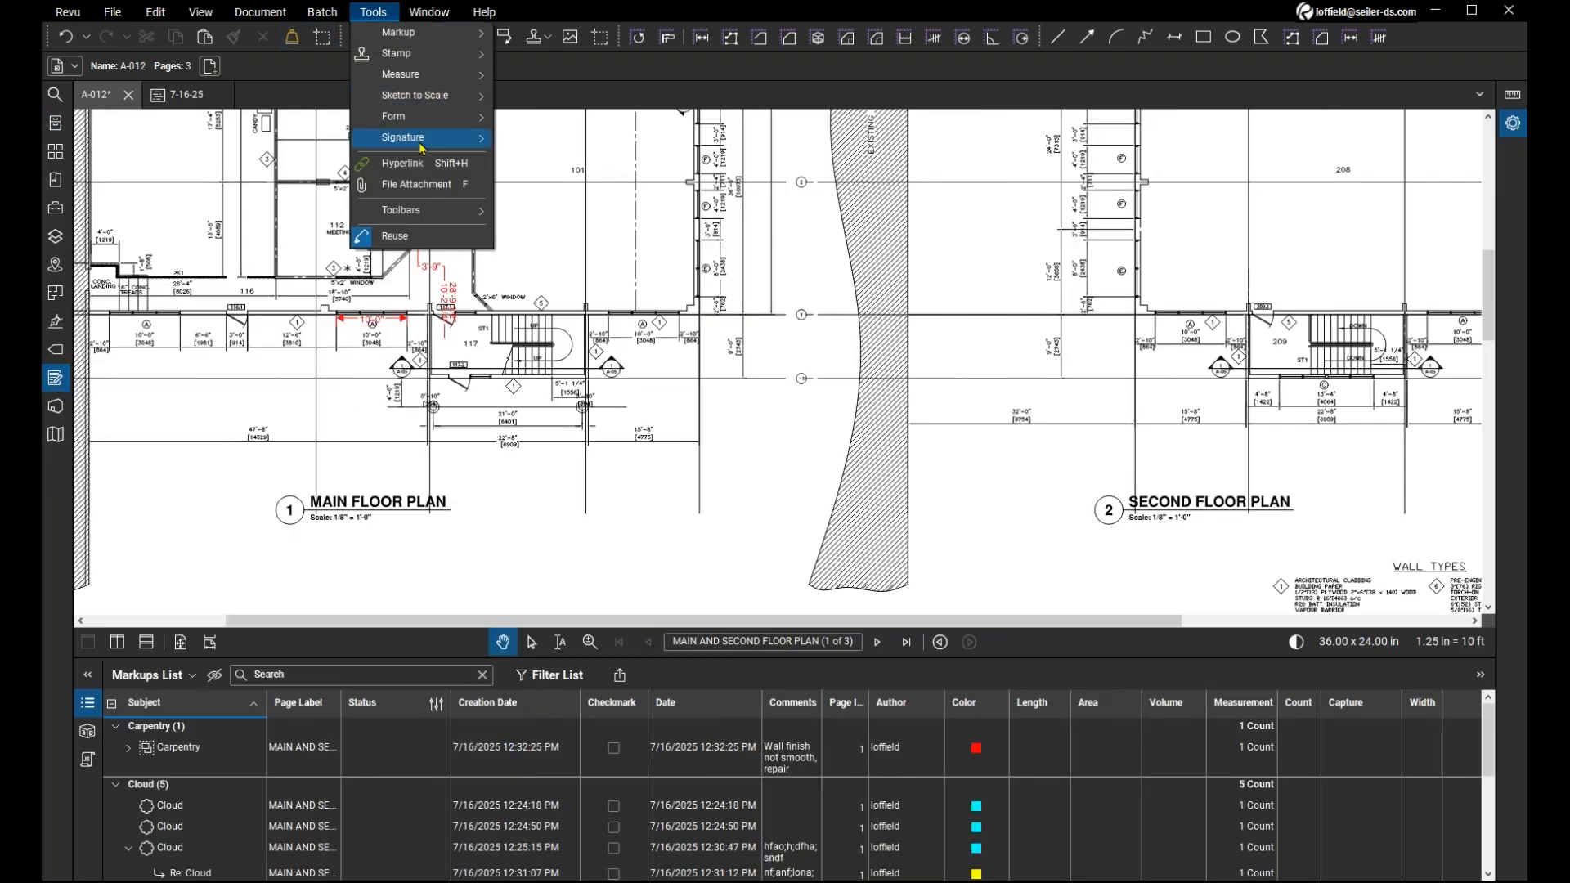
pyautogui.moveTo(432, 152)
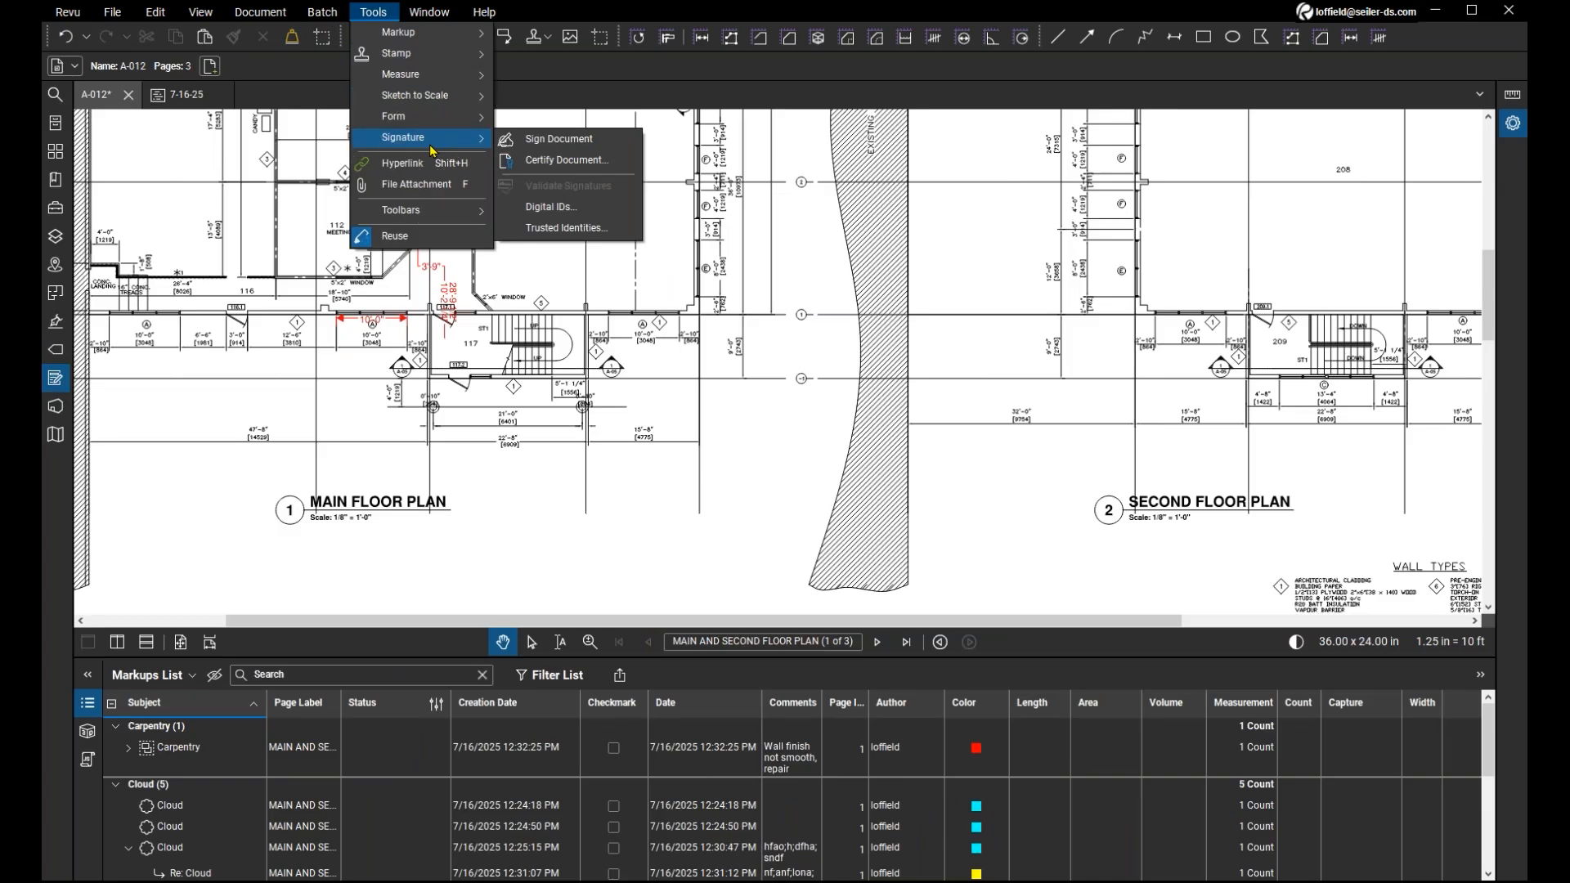
pyautogui.click(533, 139)
pyautogui.moveTo(513, 537); pyautogui.dragTo(717, 604)
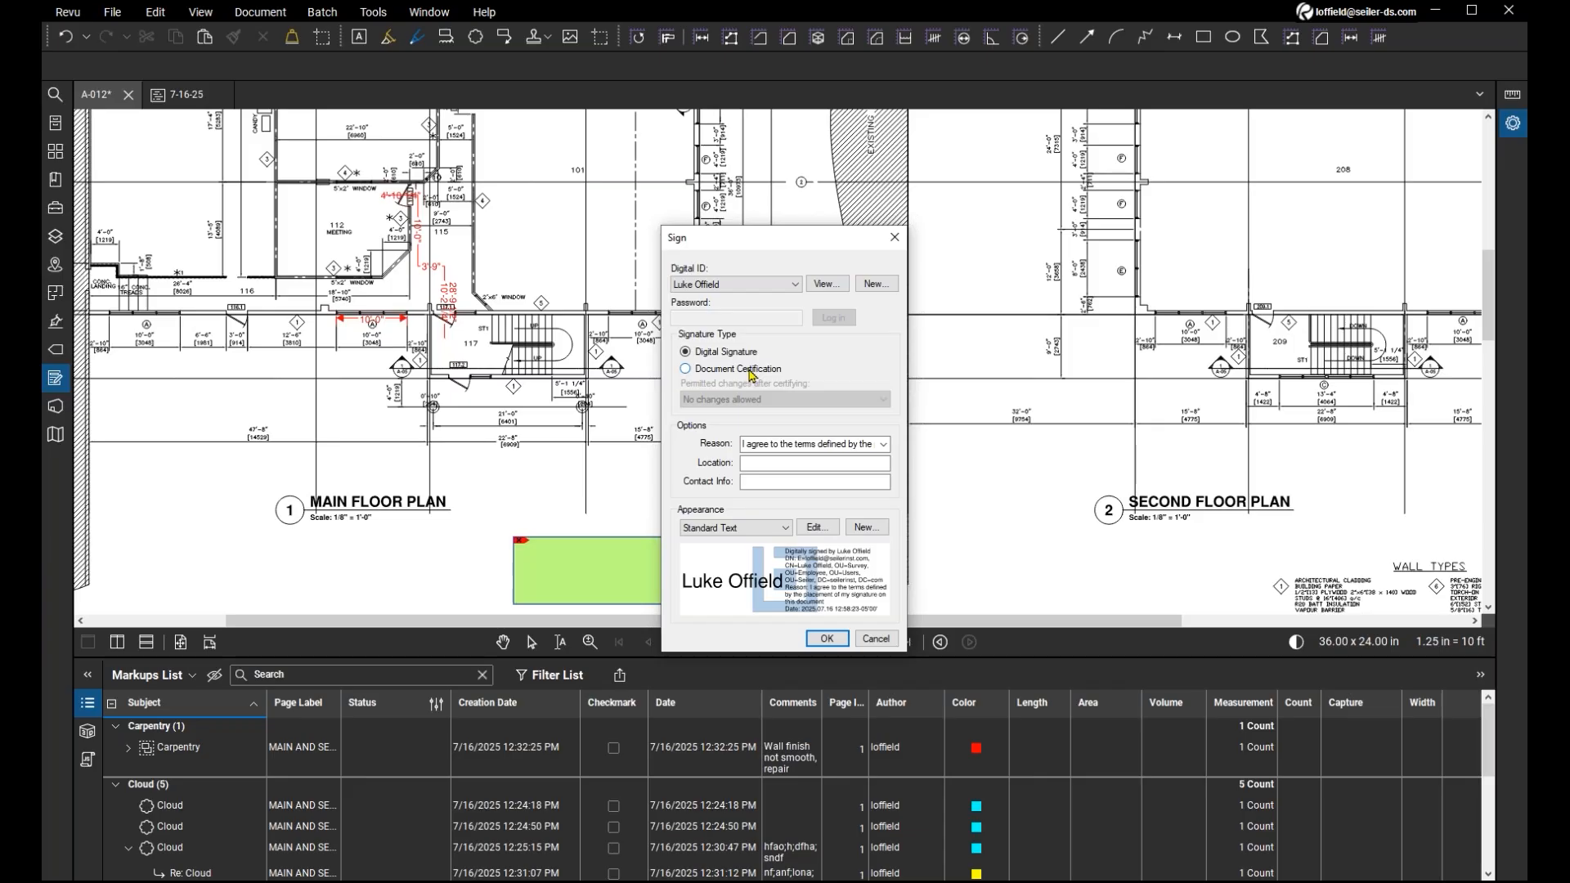
# Compare the Document Certification and Digital Signature types and check the available signing reasons, keeping the current reason.
pyautogui.click(686, 369)
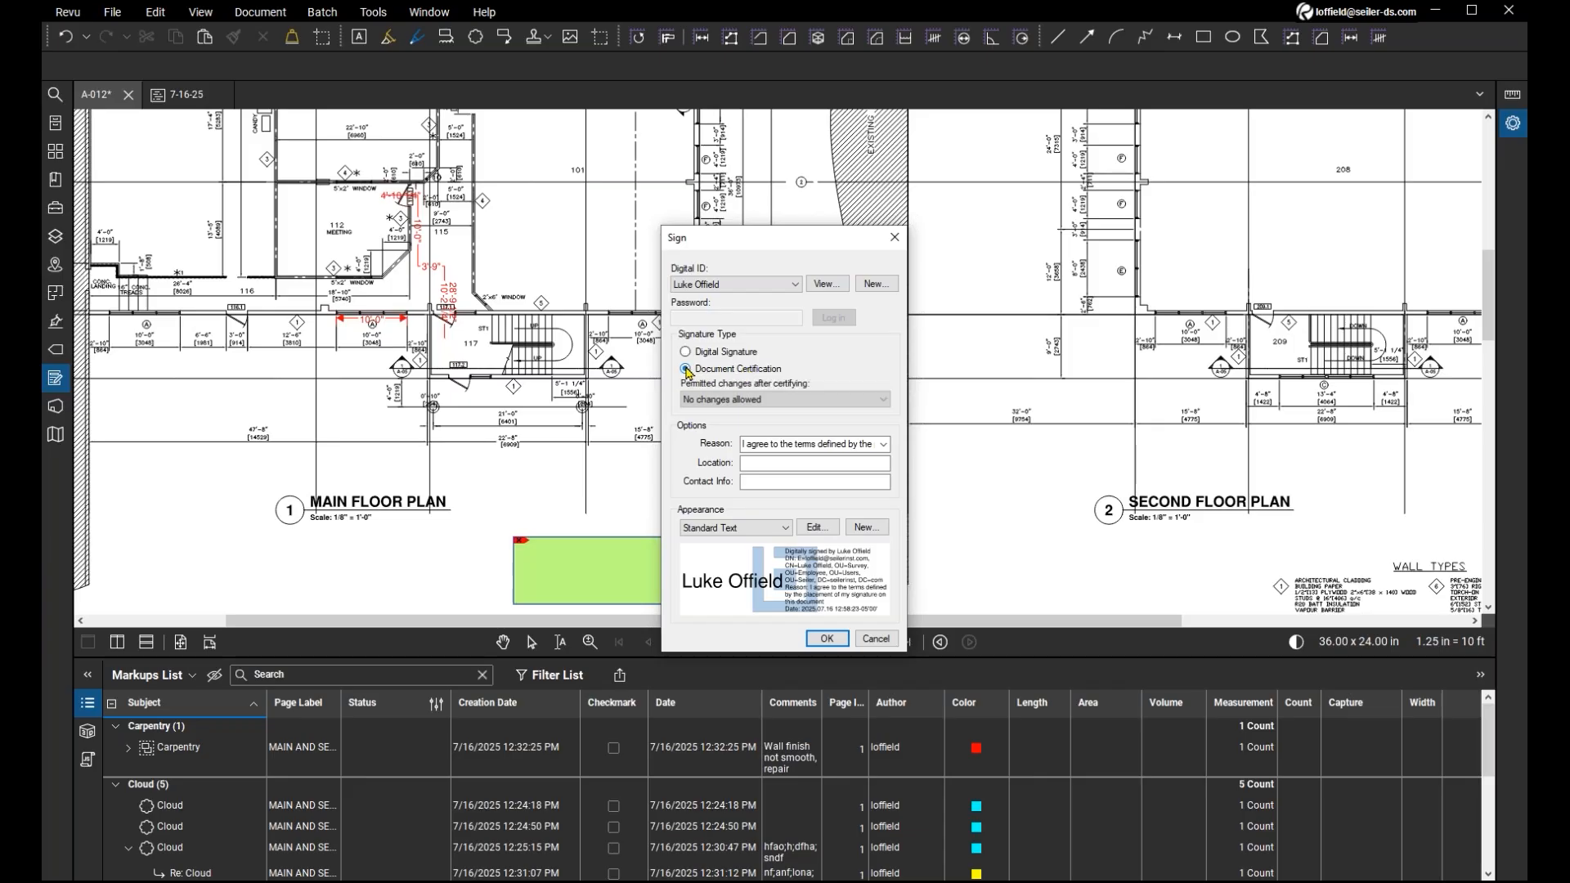
pyautogui.click(685, 352)
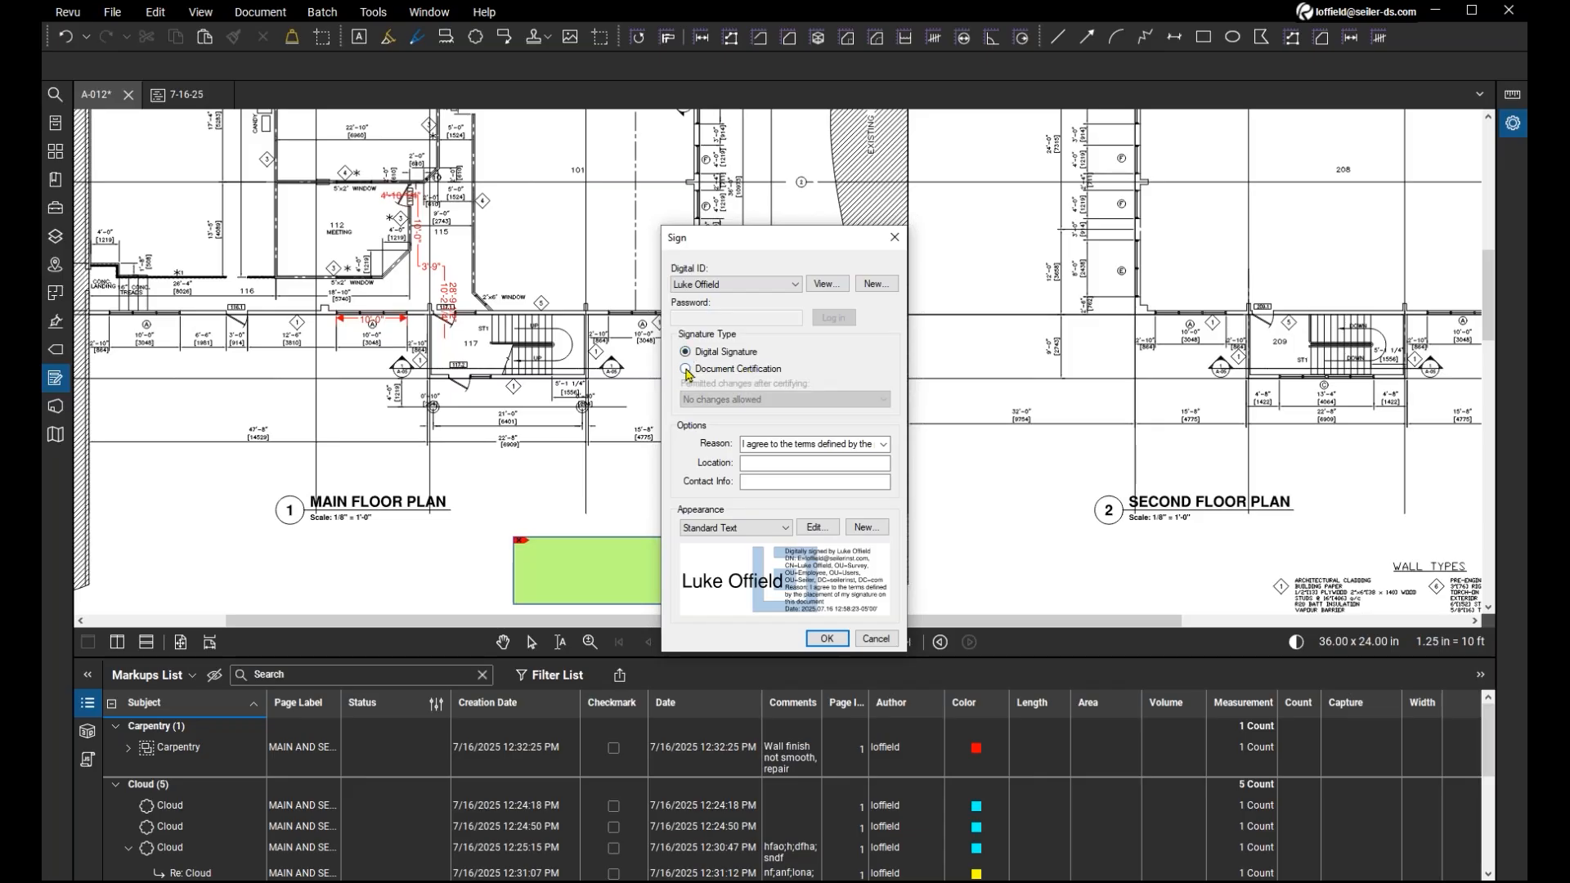
pyautogui.click(805, 446)
pyautogui.click(884, 447)
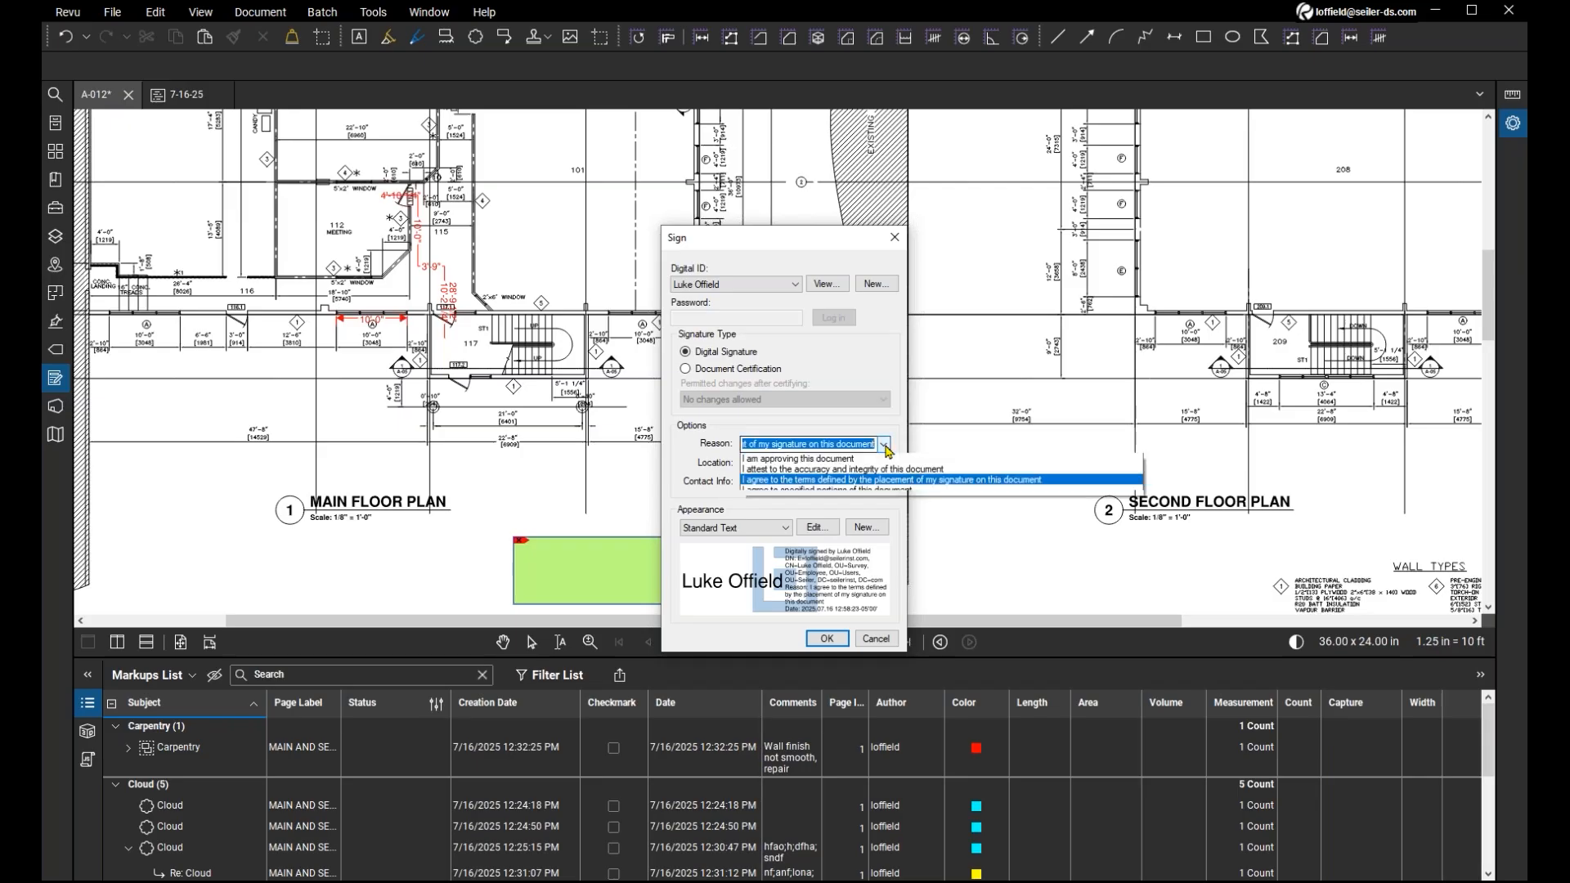
pyautogui.click(885, 446)
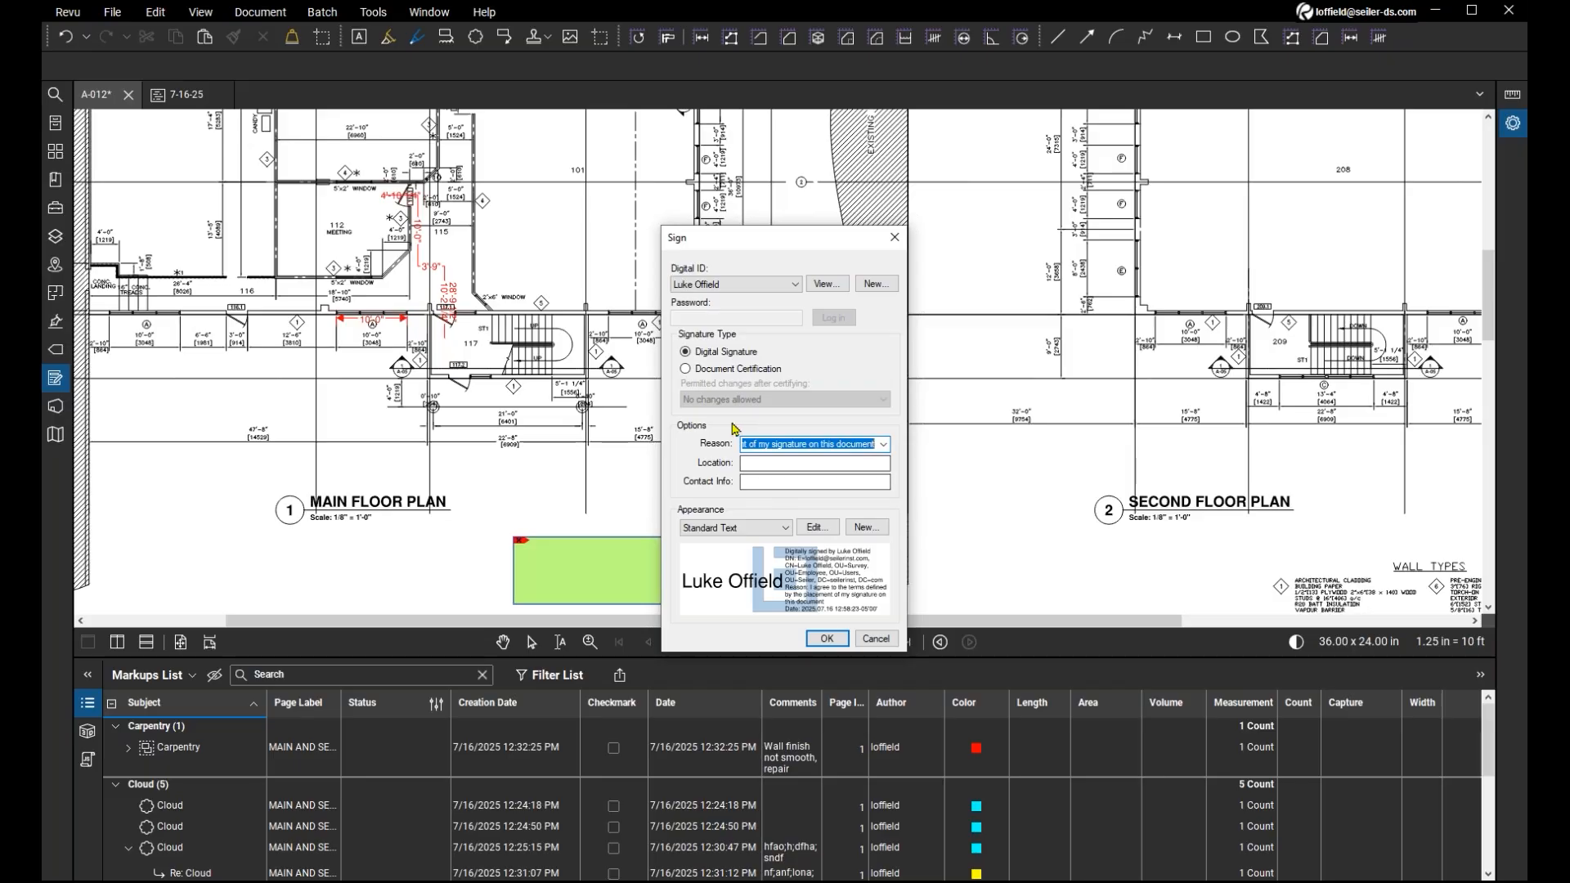
# Try Document Certification with No changes allowed as the permitted changes, and cancel the signing.
pyautogui.click(685, 369)
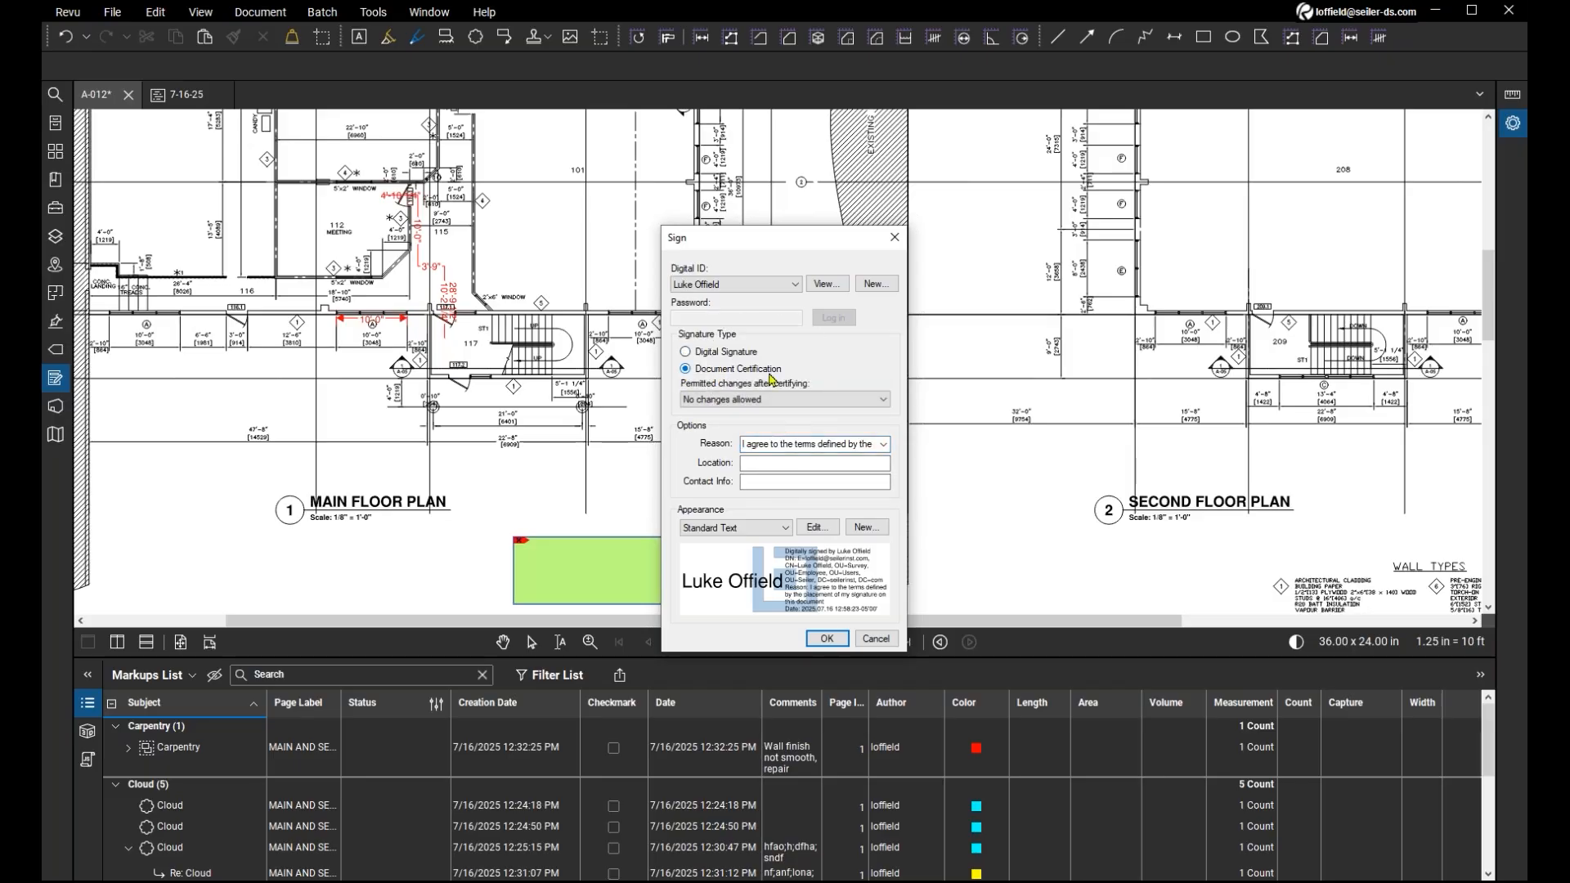
pyautogui.click(774, 401)
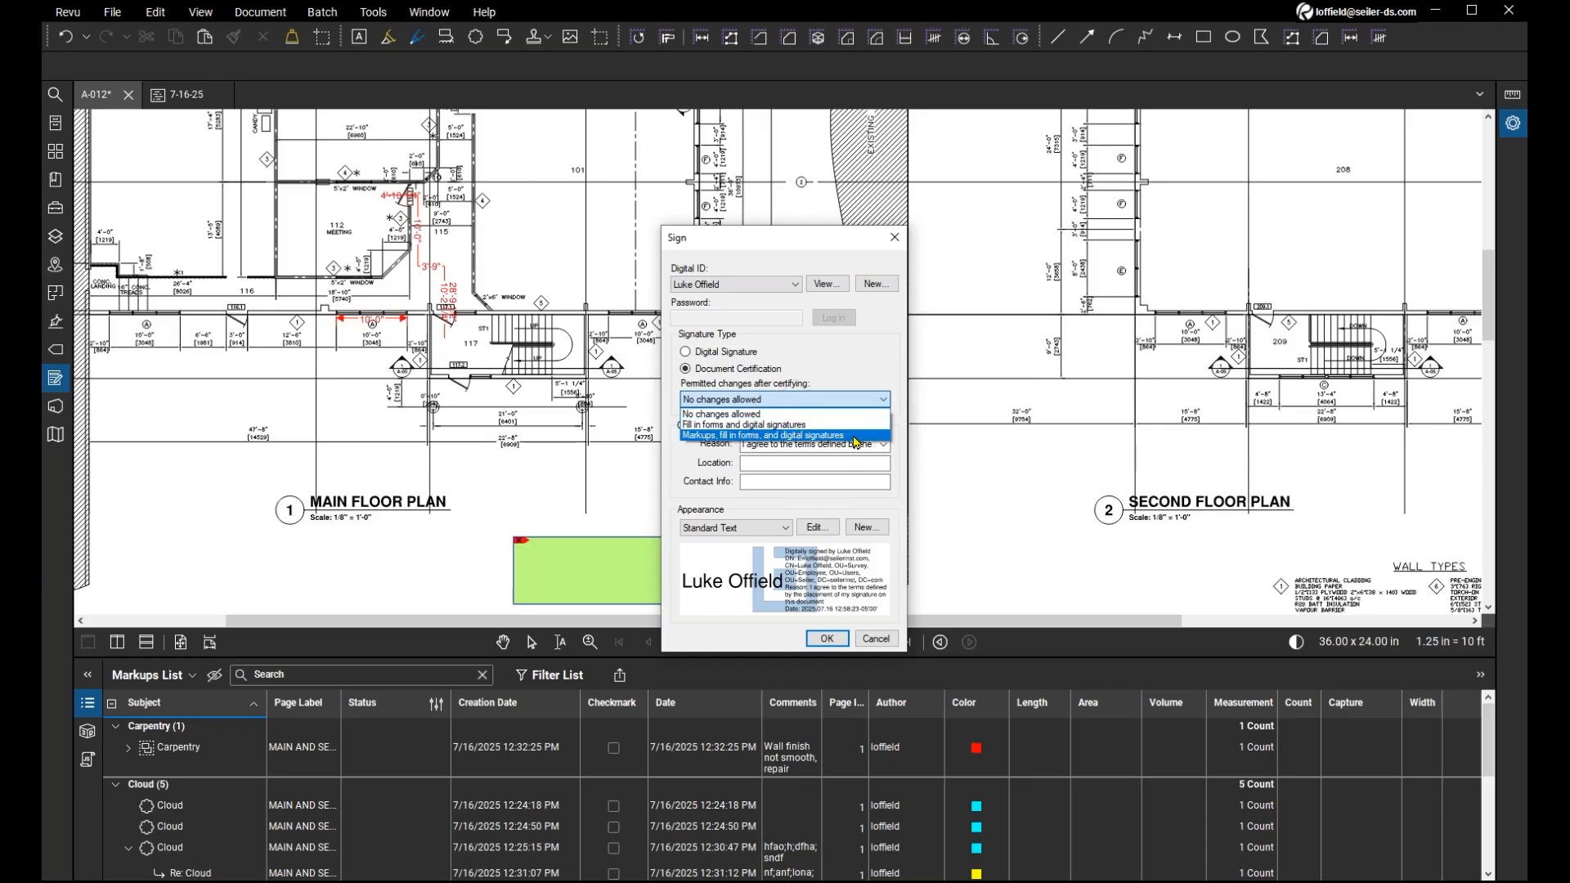
pyautogui.click(778, 416)
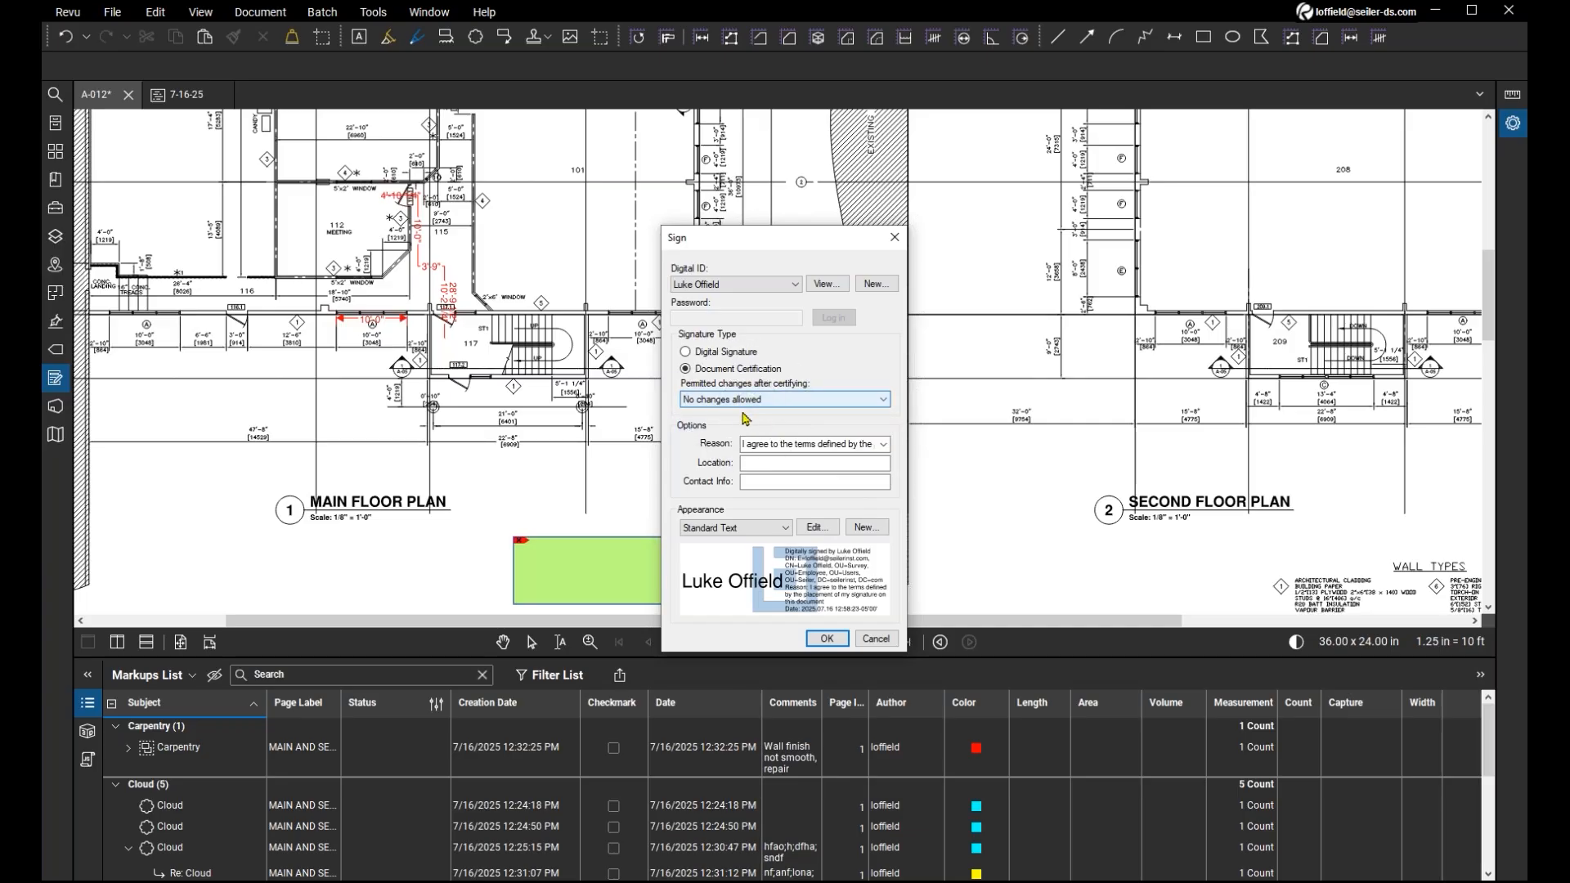
pyautogui.click(828, 638)
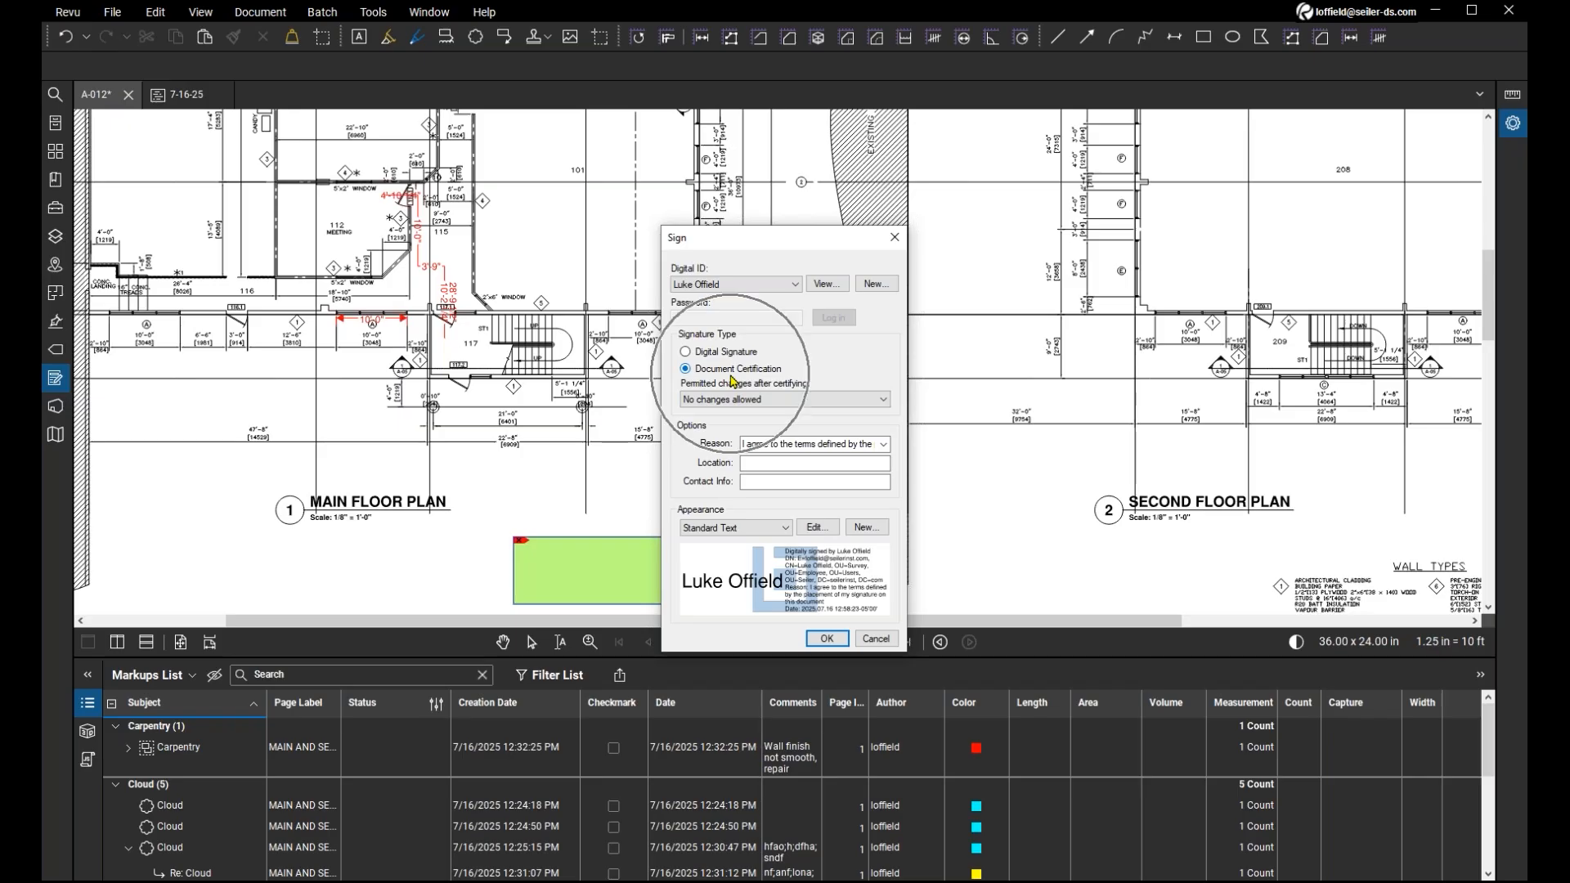
pyautogui.click(876, 639)
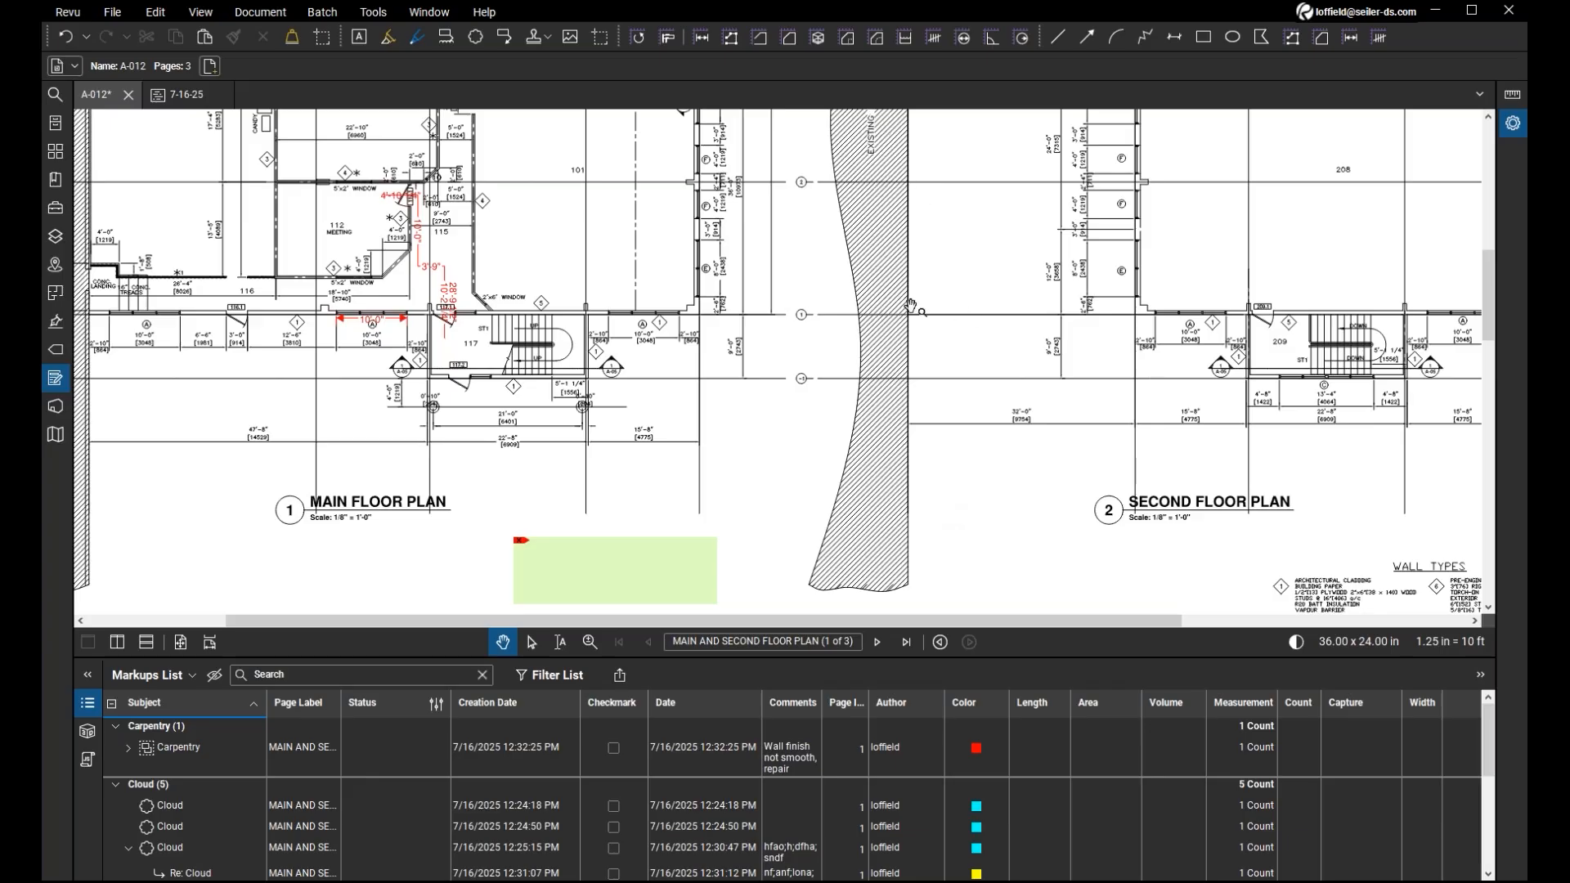
pyautogui.scroll(-4, 910, 307)
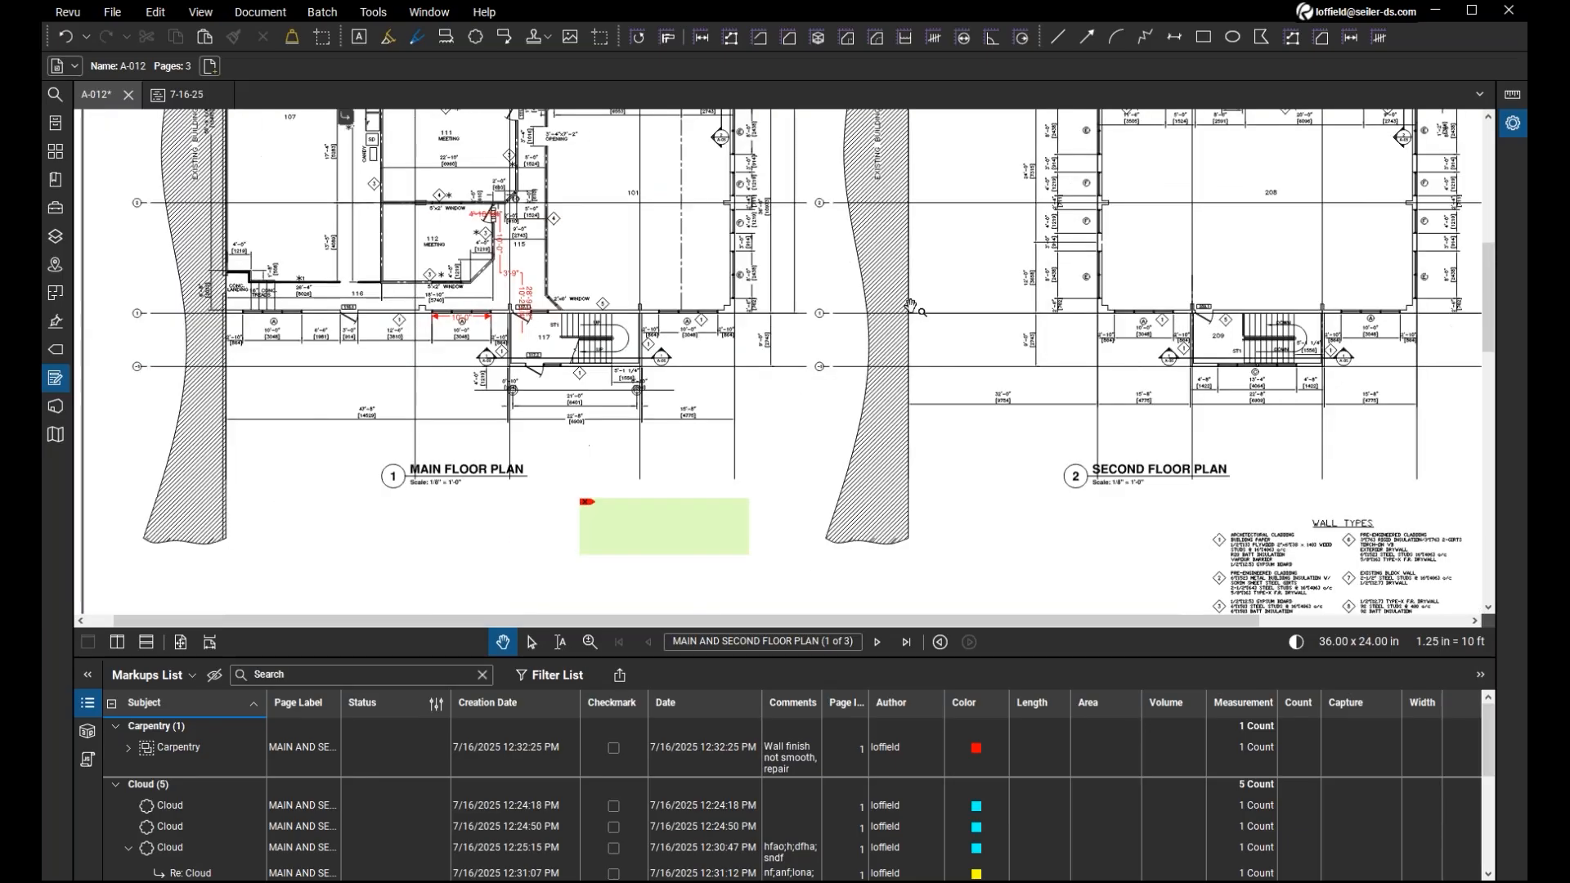
pyautogui.scroll(3, 941, 284)
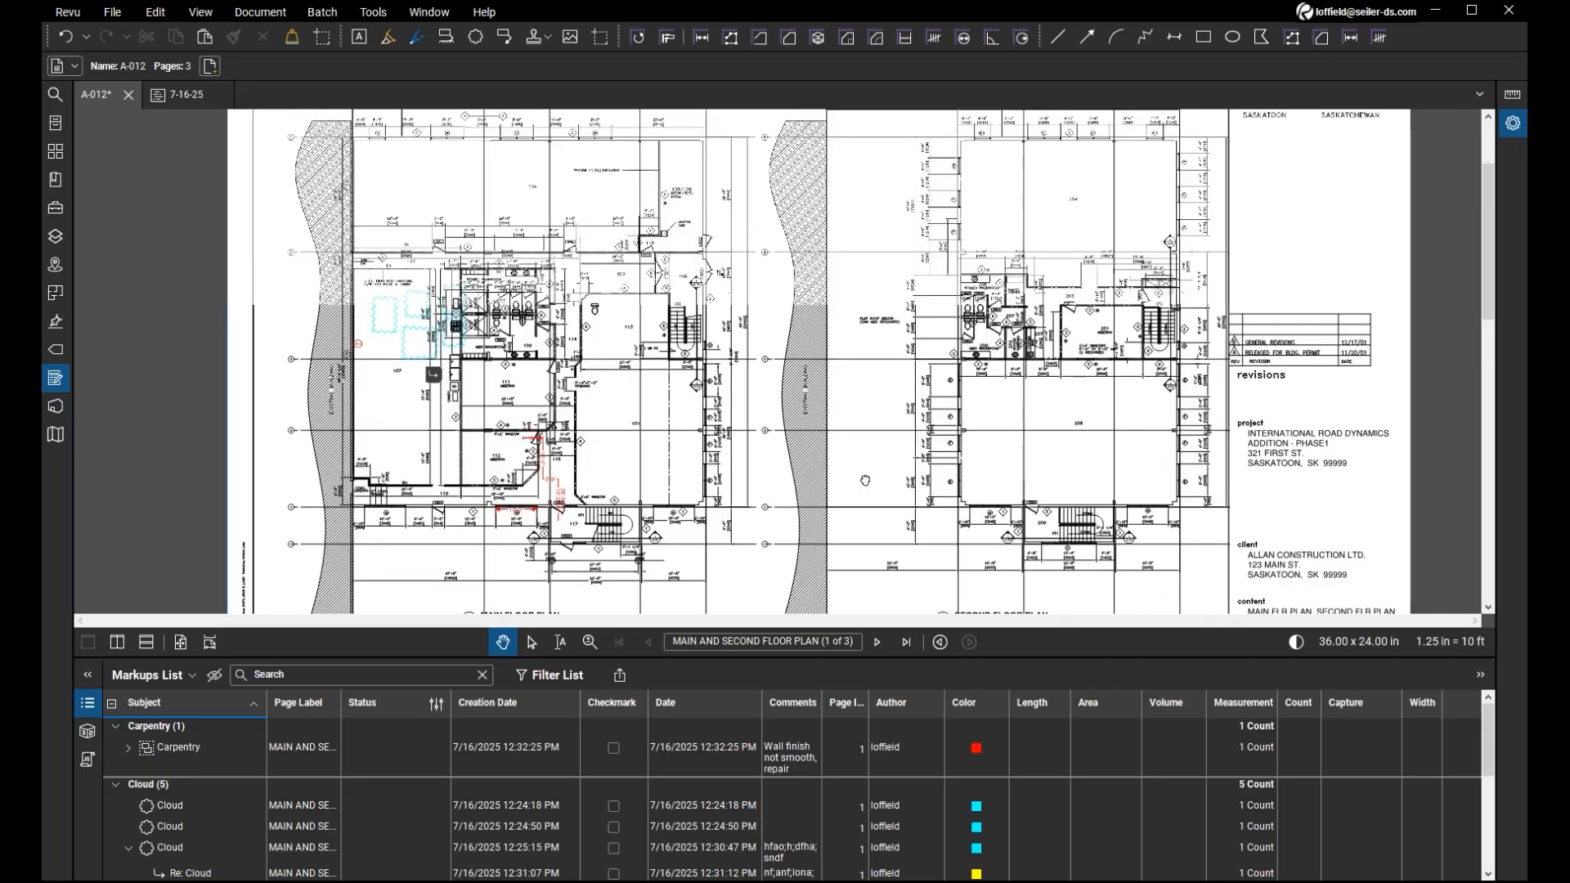